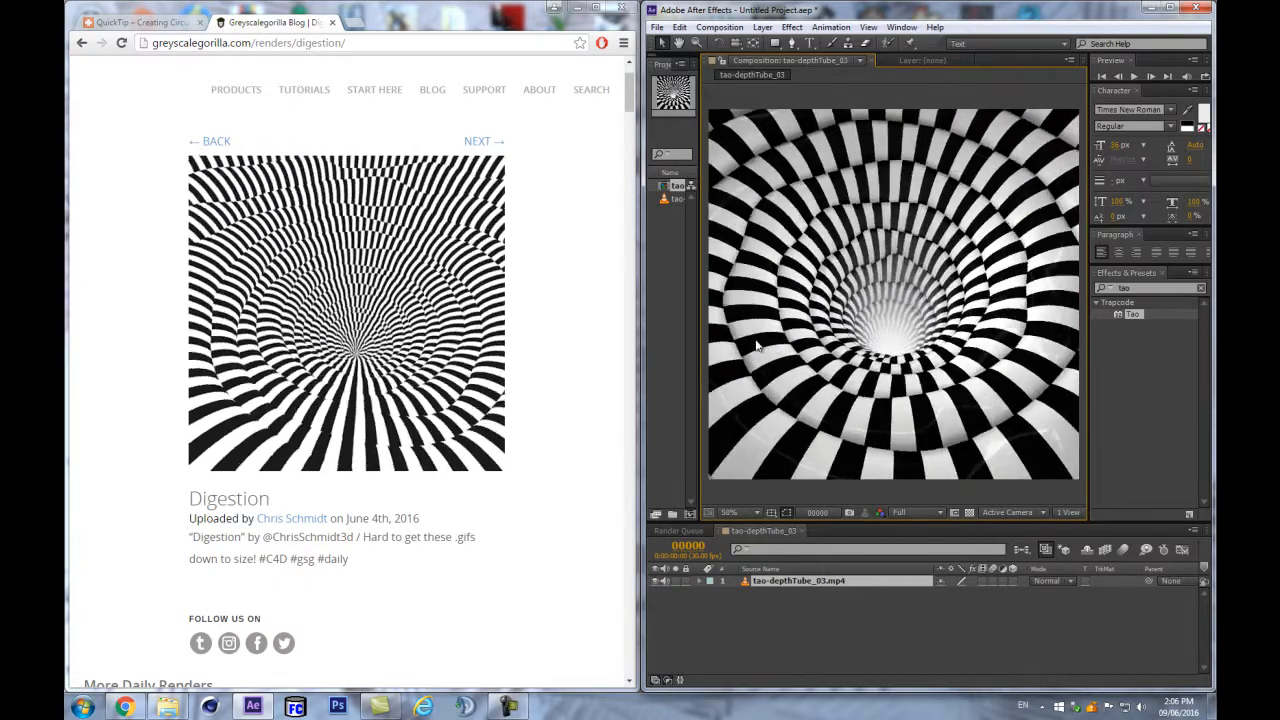
# - Scroll through the Greyscalegorilla Digestion page in Chrome to study the spiral animation
pyautogui.click(607, 299)
pyautogui.scroll(1, 605, 300)
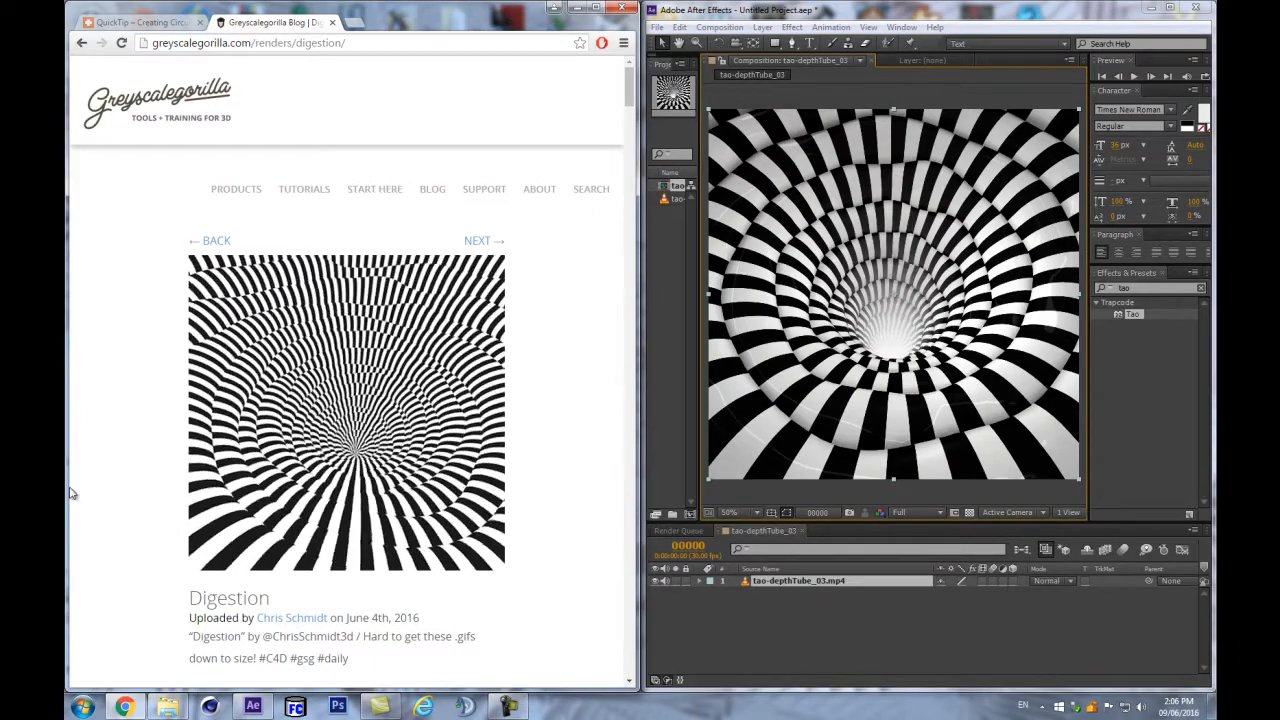
pyautogui.scroll(-2, 535, 357)
pyautogui.scroll(-2, 540, 352)
pyautogui.scroll(1, 613, 374)
pyautogui.scroll(-1, 617, 370)
pyautogui.scroll(3, 617, 360)
pyautogui.scroll(-4, 606, 380)
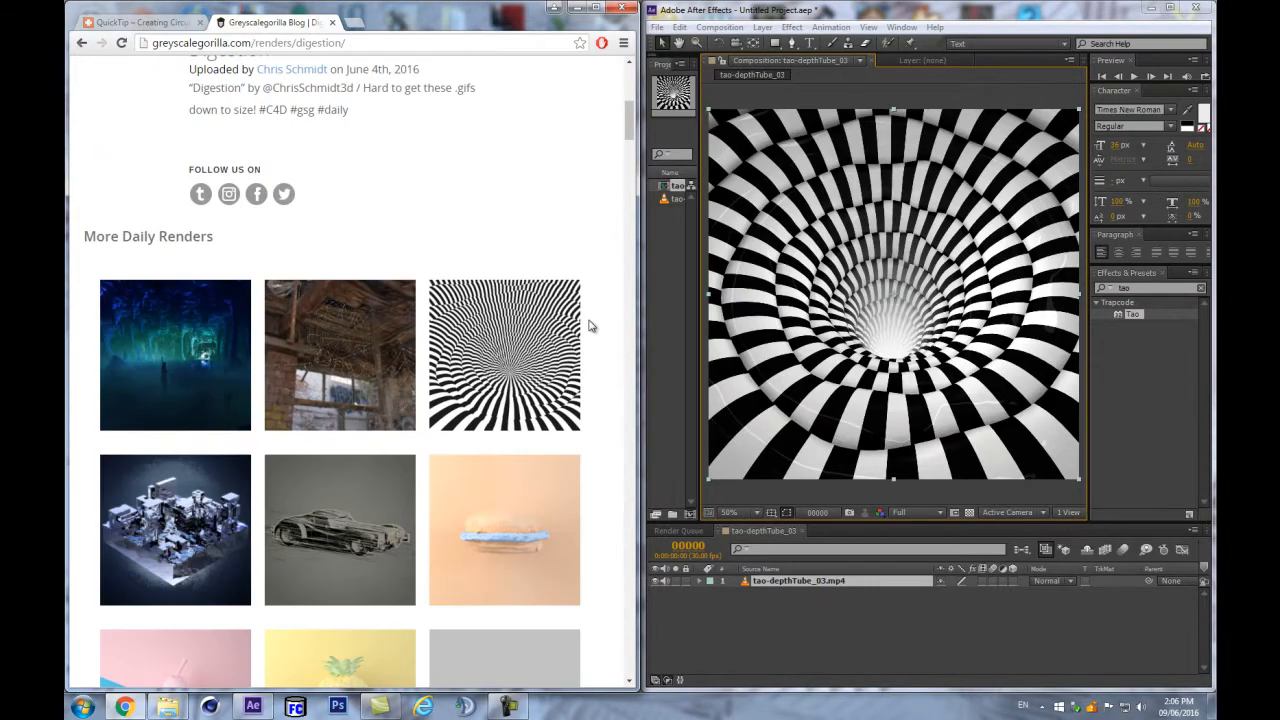
pyautogui.scroll(4, 588, 326)
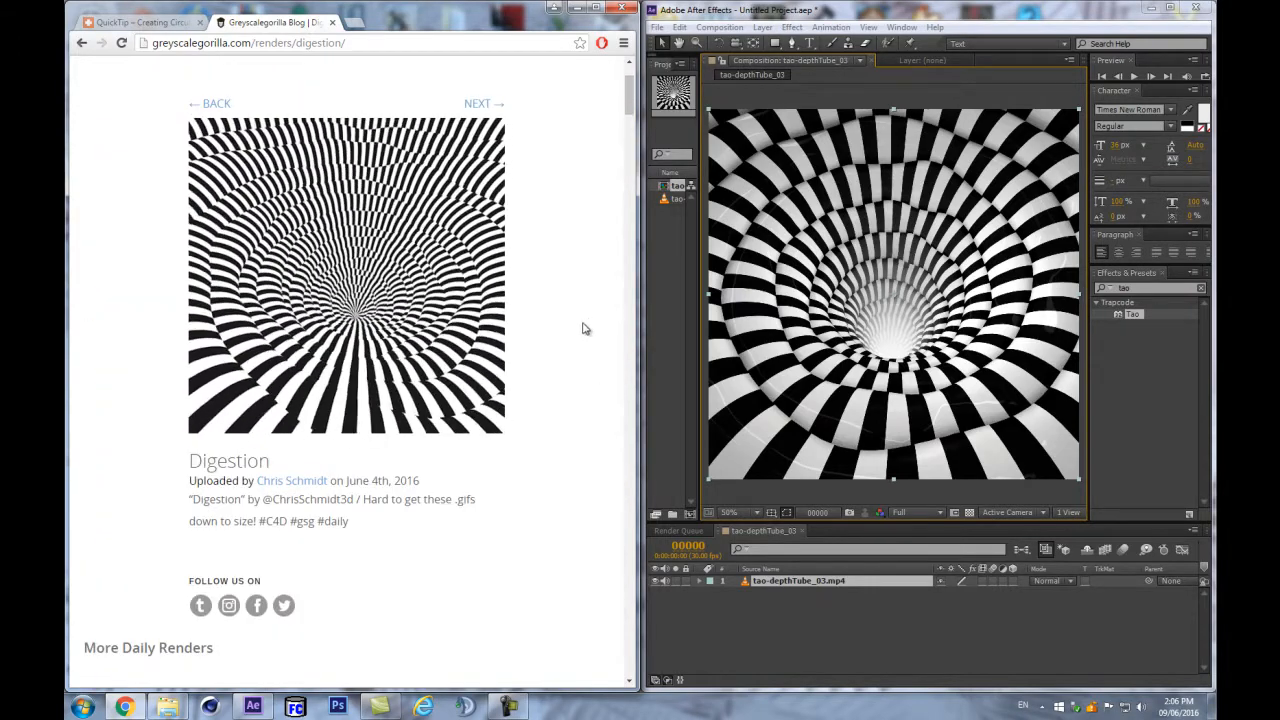
pyautogui.scroll(-4, 568, 356)
pyautogui.scroll(3, 572, 356)
pyautogui.scroll(2, 575, 355)
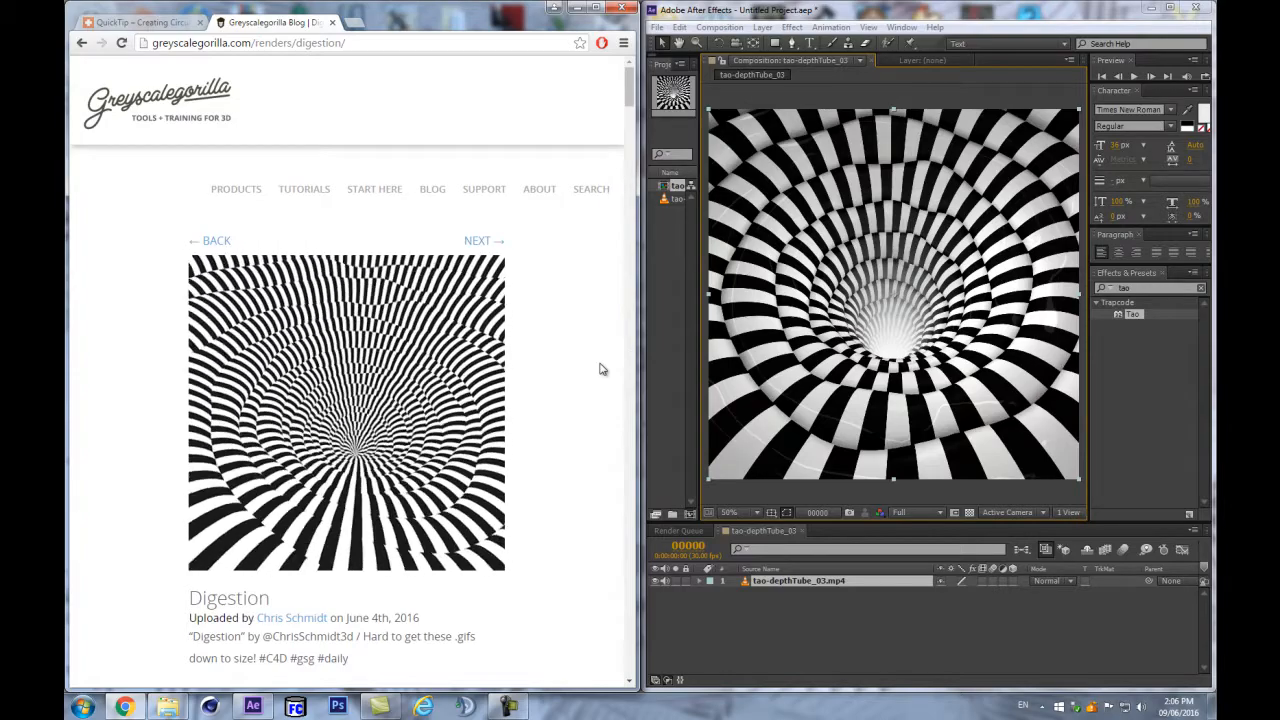
# - Adjust the Chrome and After Effects window widths, then maximize After Effects
pyautogui.moveTo(638, 349)
pyautogui.mouseDown()
pyautogui.moveTo(625, 351)
pyautogui.moveTo(639, 350)
pyautogui.mouseUp()
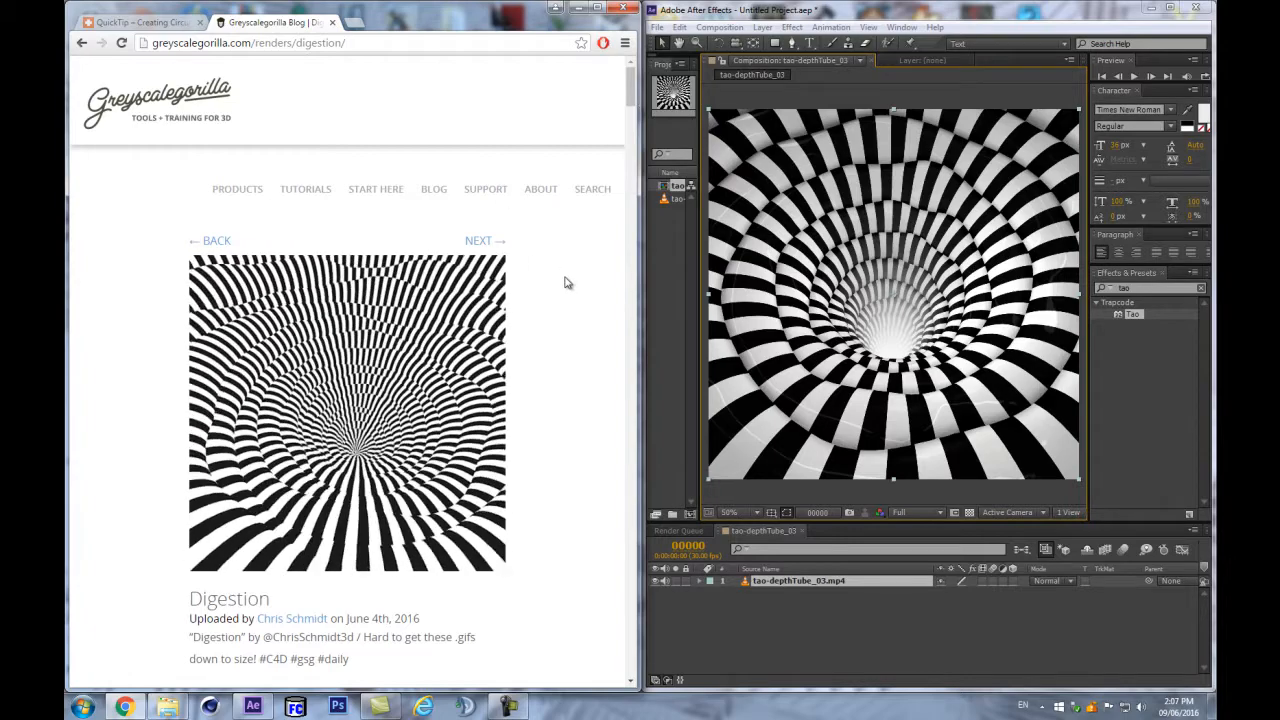
pyautogui.moveTo(635, 262)
pyautogui.mouseDown()
pyautogui.moveTo(600, 260)
pyautogui.moveTo(628, 257)
pyautogui.mouseUp()
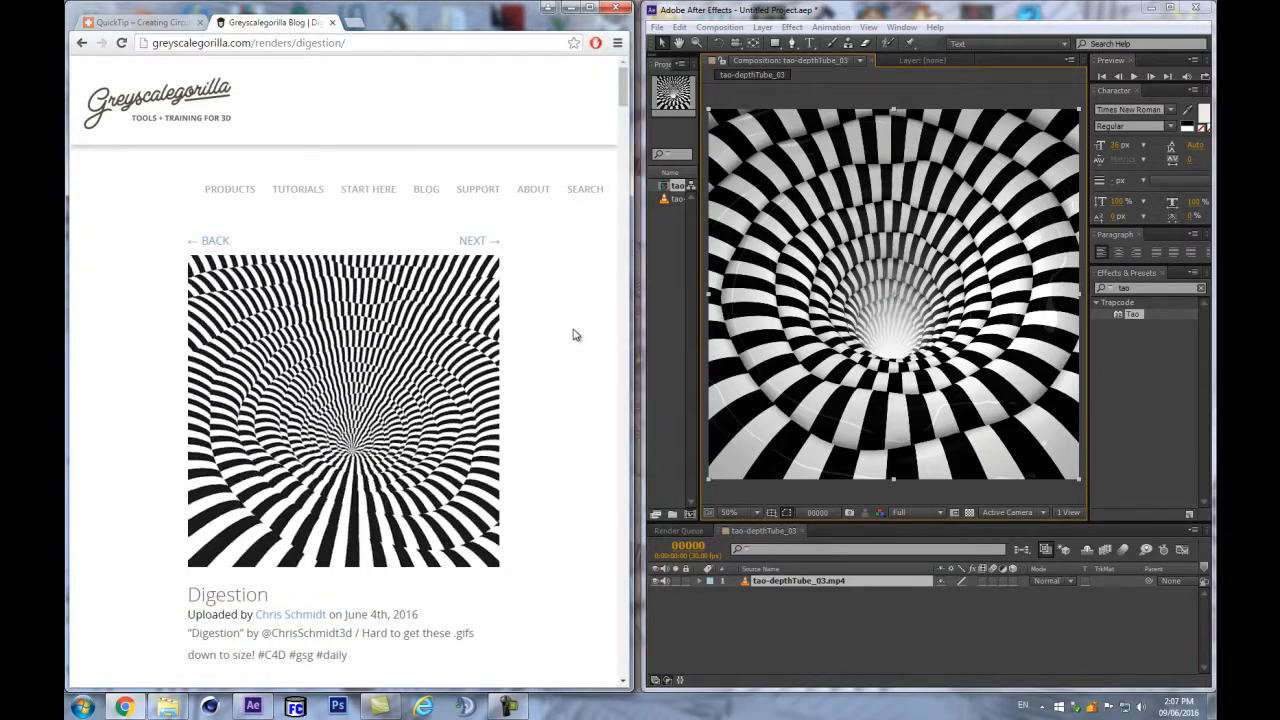
pyautogui.moveTo(643, 305)
pyautogui.mouseDown()
pyautogui.moveTo(652, 300)
pyautogui.moveTo(628, 300)
pyautogui.moveTo(641, 301)
pyautogui.mouseUp()
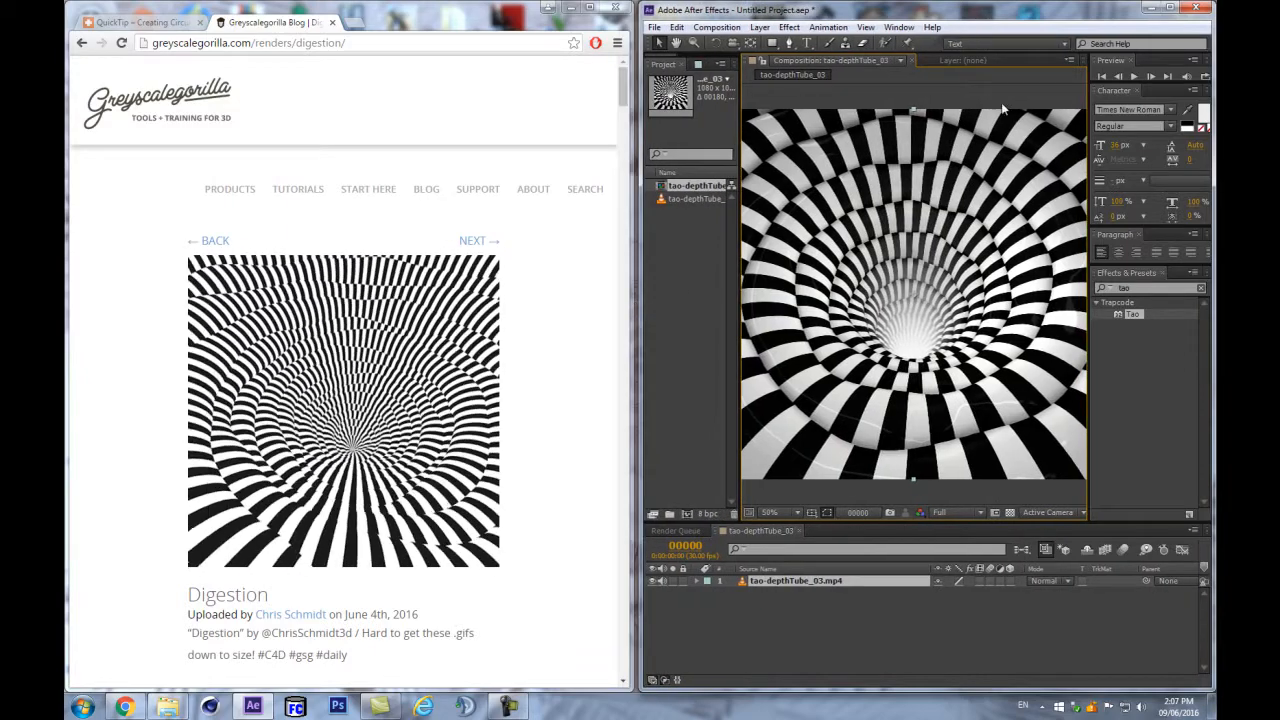
pyautogui.click(1172, 7)
# - Start a new empty project without saving changes to the old one
pyautogui.click(146, 323)
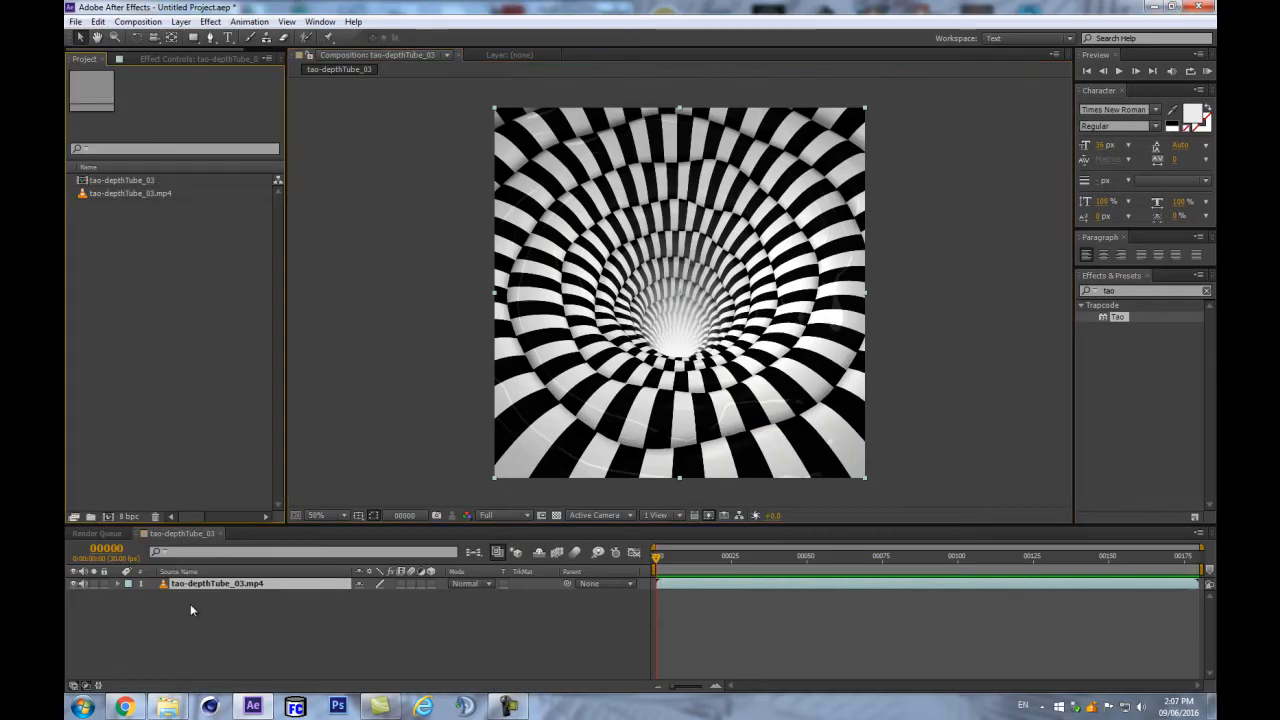
pyautogui.click(75, 21)
pyautogui.moveTo(100, 34)
pyautogui.click(328, 37)
pyautogui.click(665, 369)
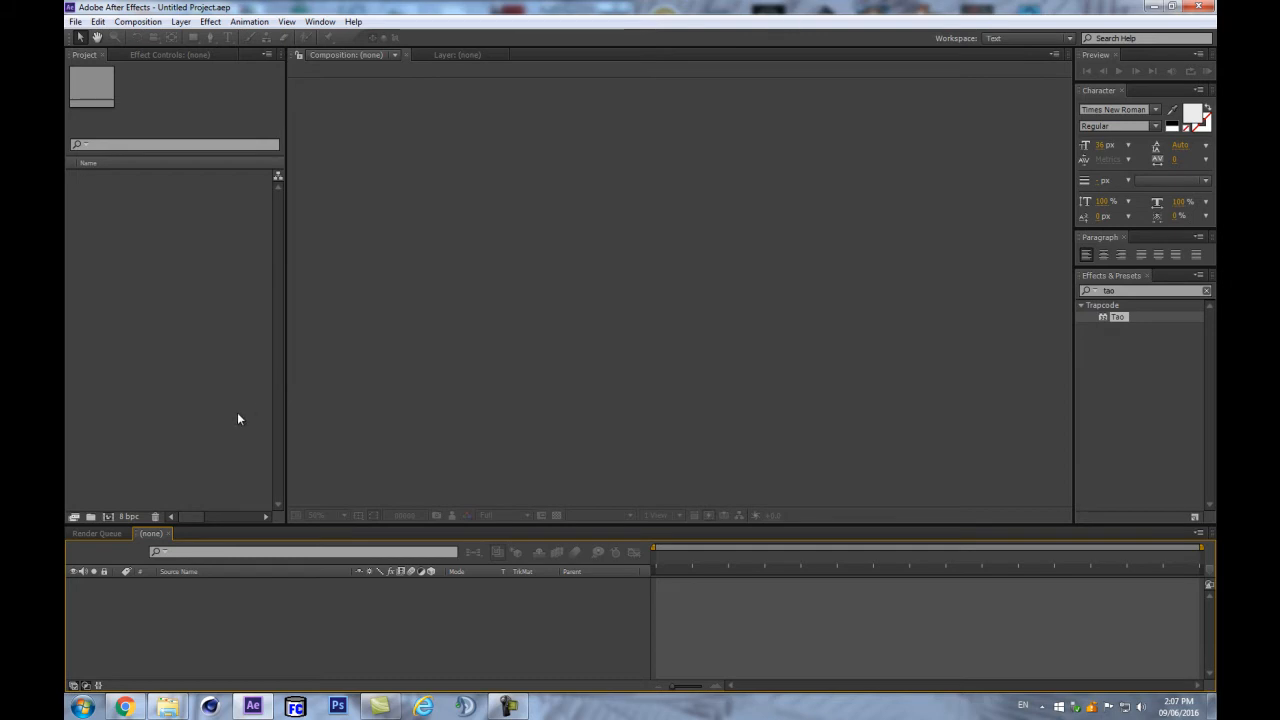
pyautogui.moveTo(285, 335)
pyautogui.mouseDown()
pyautogui.moveTo(329, 320)
pyautogui.moveTo(278, 338)
pyautogui.mouseUp()
# - Create a new composition named spiral-tube_02
pyautogui.hotkey('ctrl', 'n')
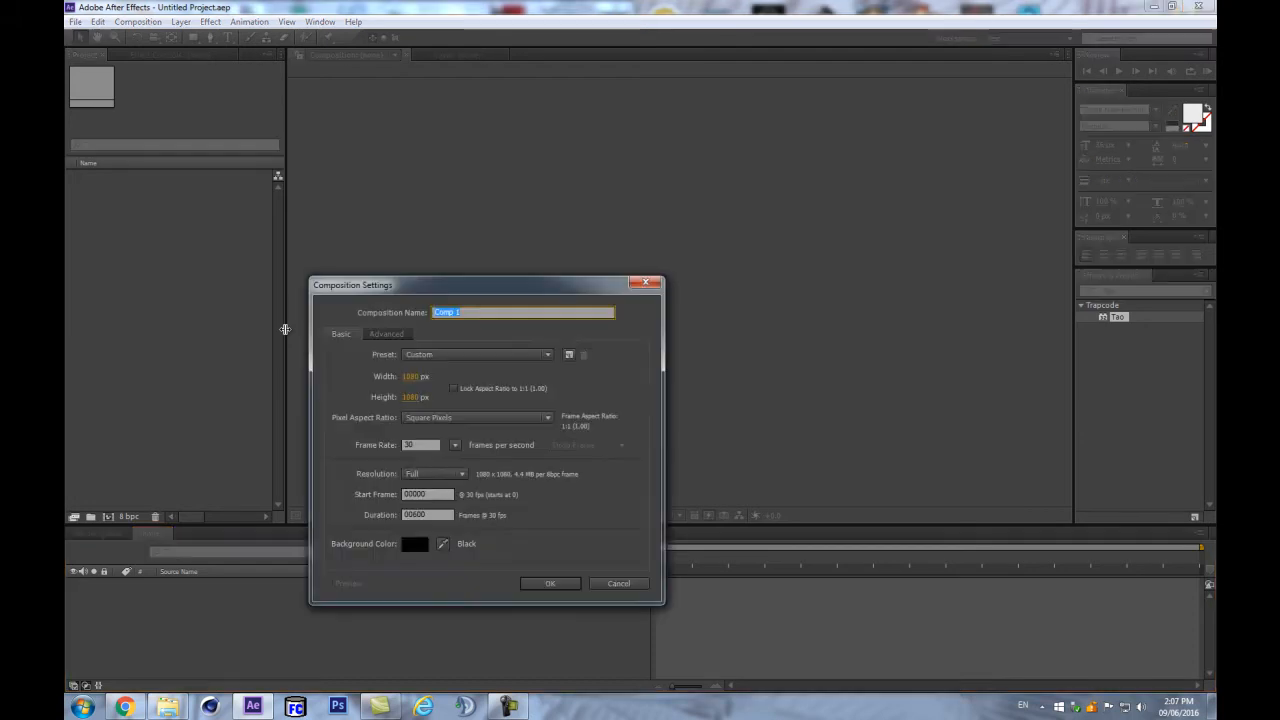
pyautogui.write('tpiral')
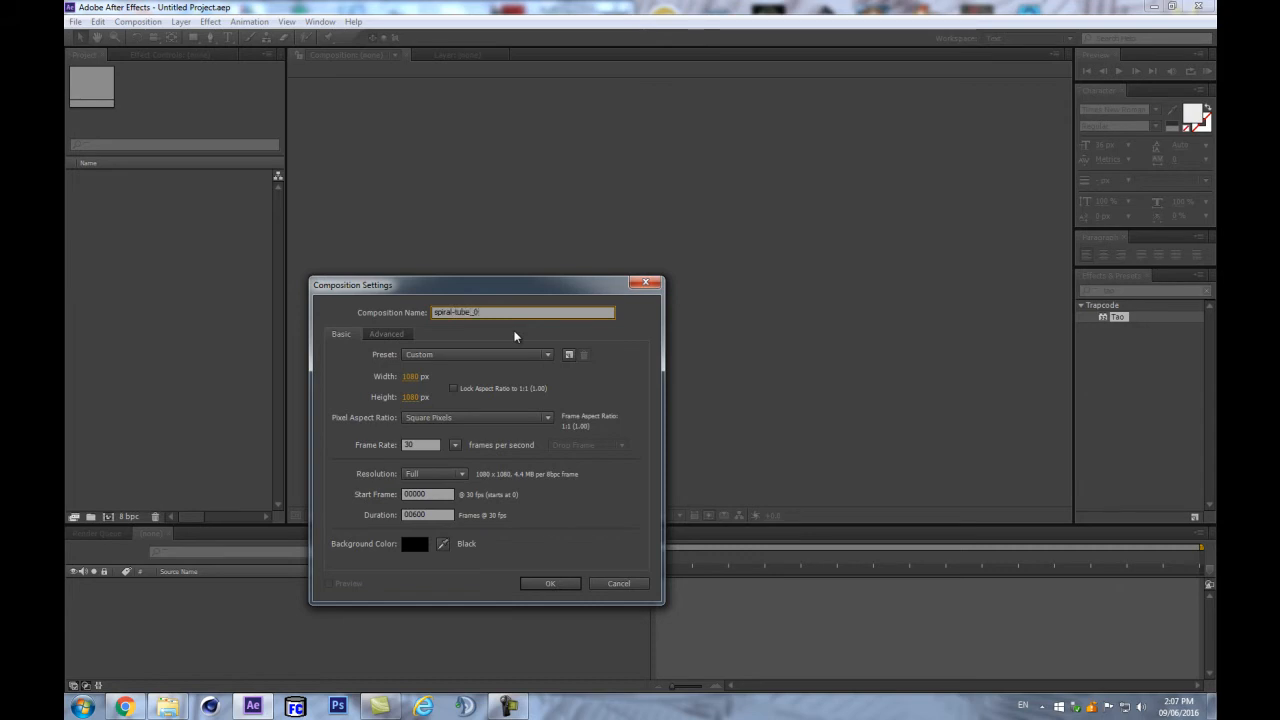
pyautogui.write('-tube_02')
pyautogui.press('Return')
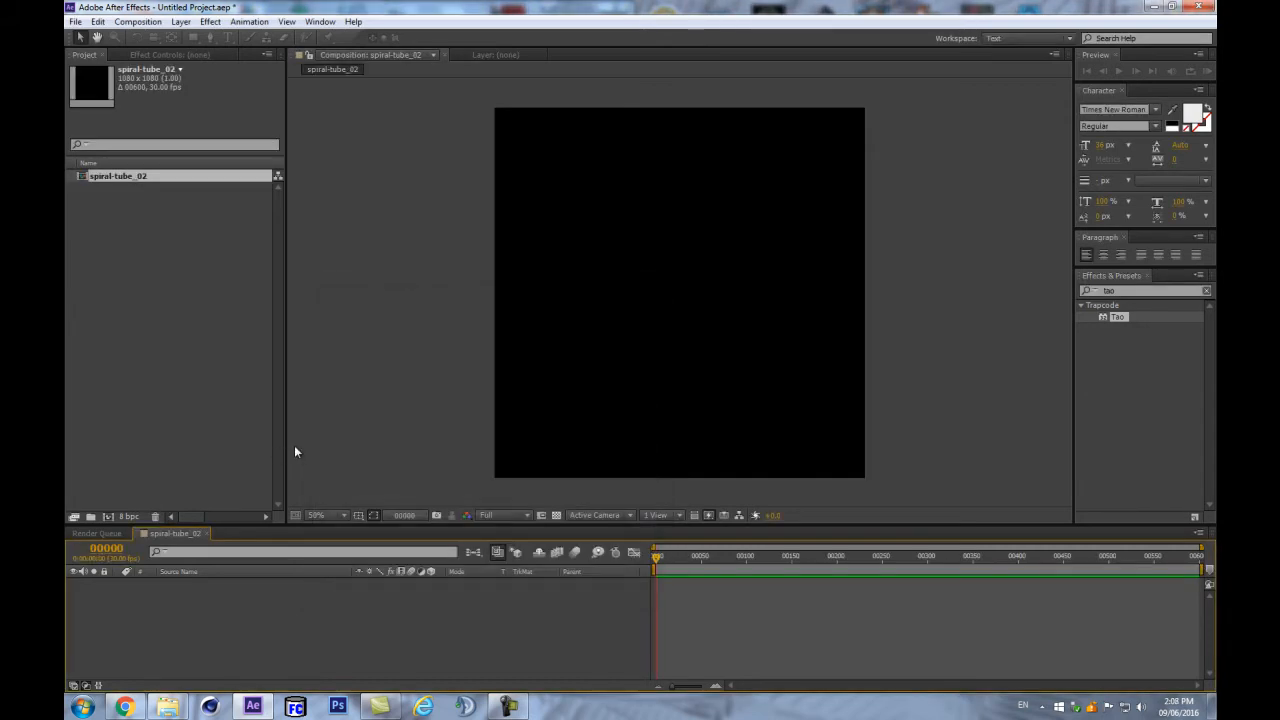
# - Save the project as spiralTube_2.aep
pyautogui.hotkey('ctrl', 's')
pyautogui.click(252, 124)
pyautogui.click(200, 453)
pyautogui.write('_2')
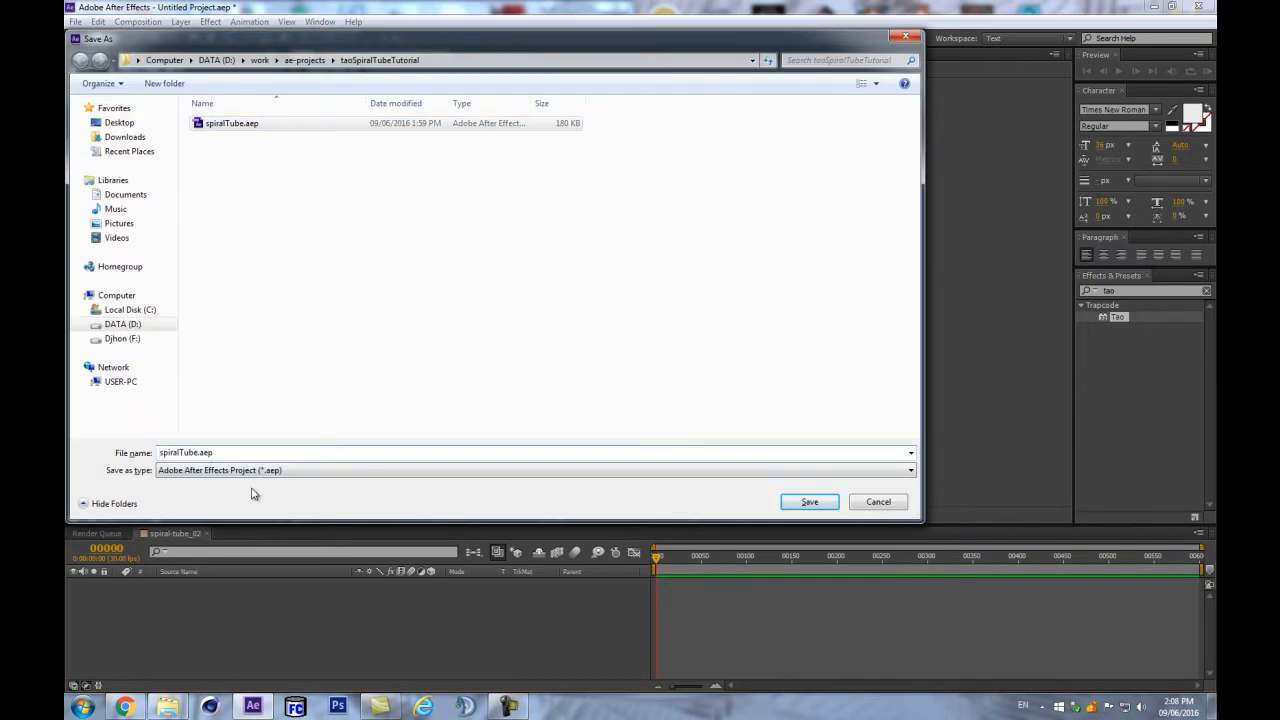
pyautogui.press('Return')
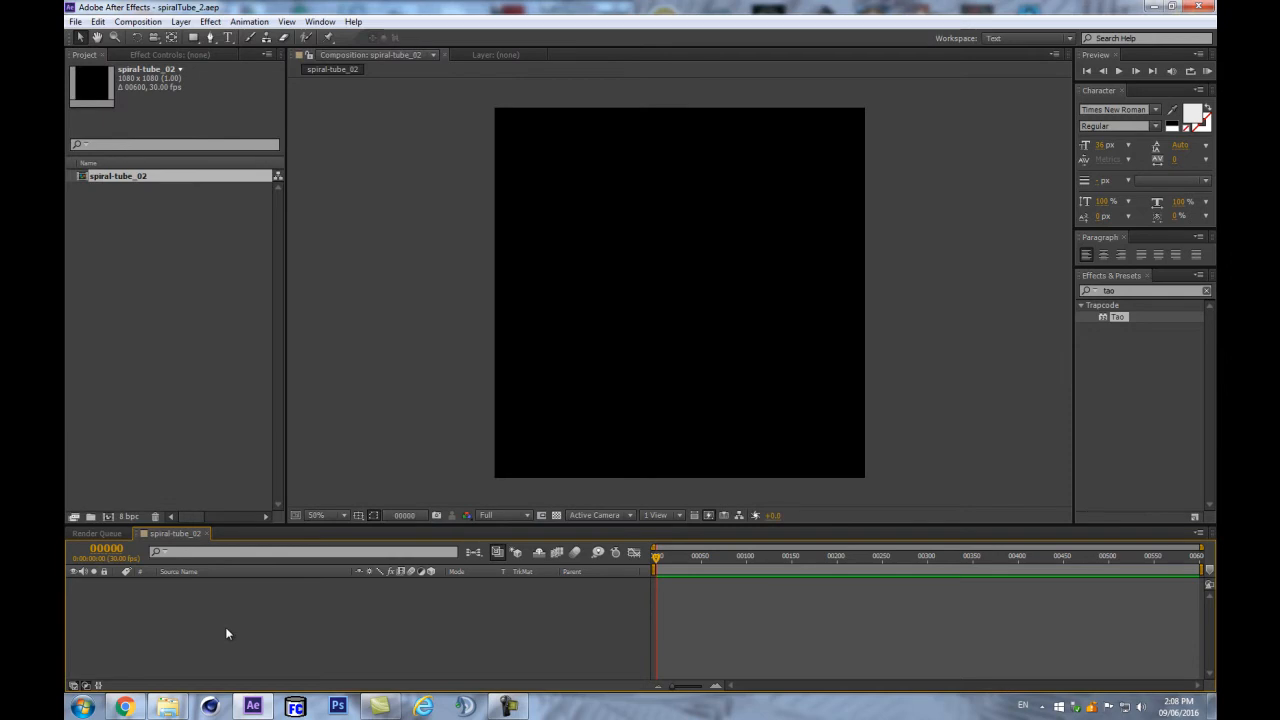
# - Create a solid named TAO and apply the Tao effect to it
pyautogui.hotkey('ctrl', 'y')
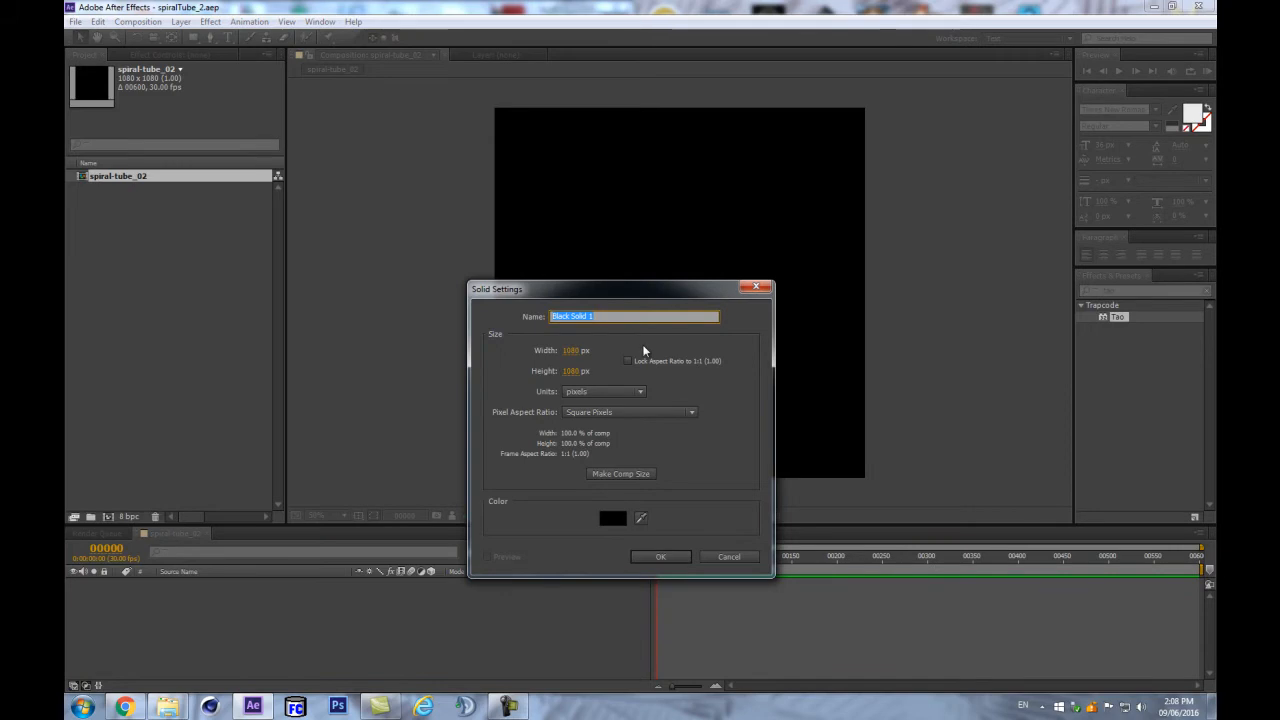
pyautogui.write('TAO')
pyautogui.press('Return')
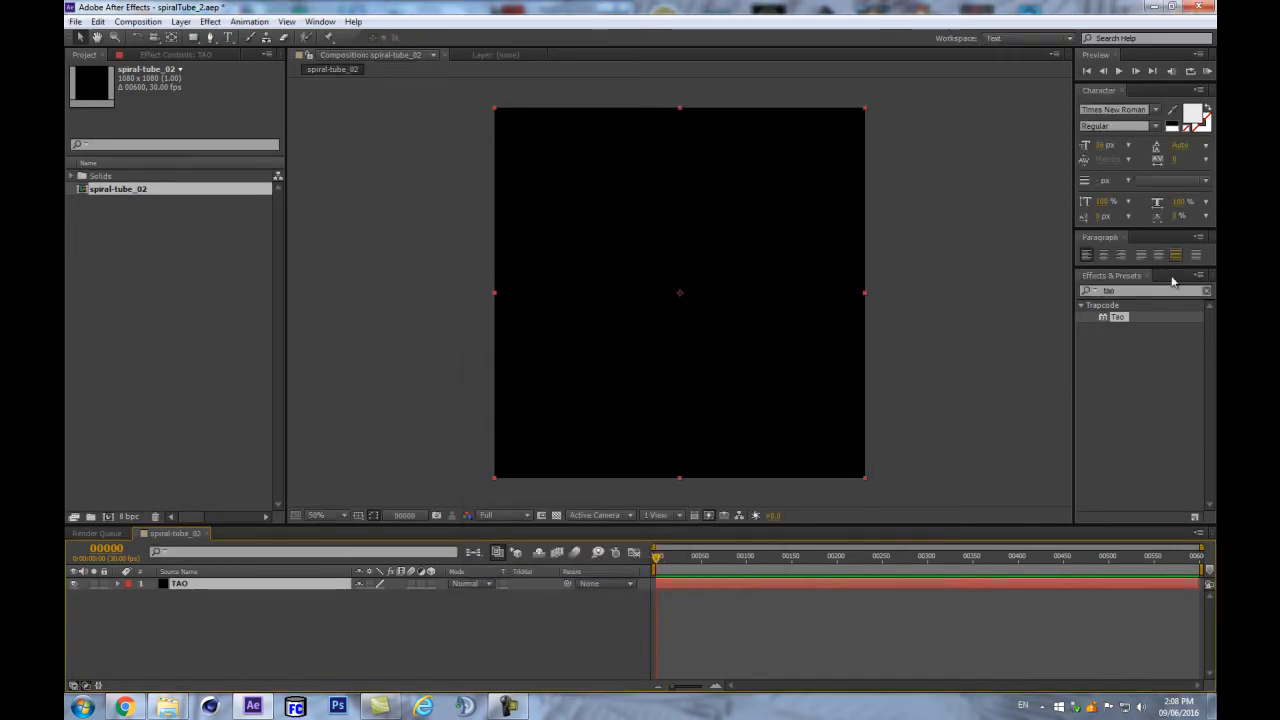
pyautogui.click(1130, 291)
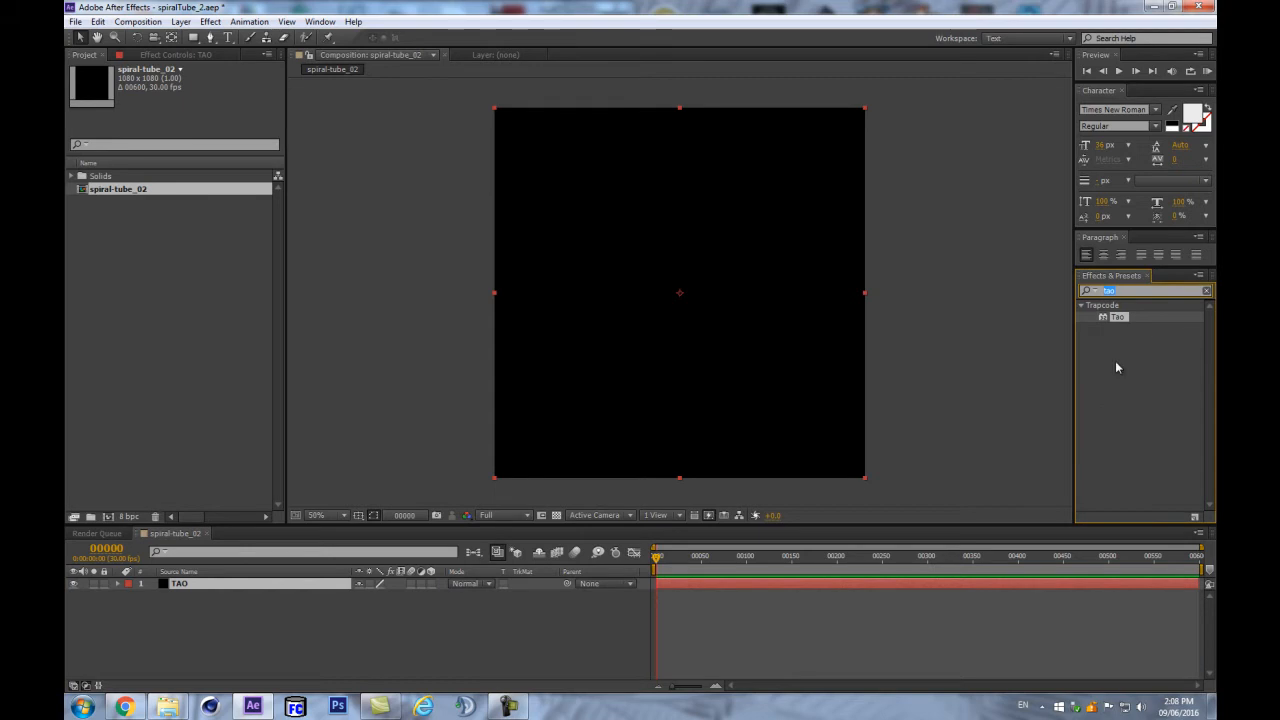
pyautogui.write('tao')
pyautogui.moveTo(1118, 325); pyautogui.dragTo(228, 587)
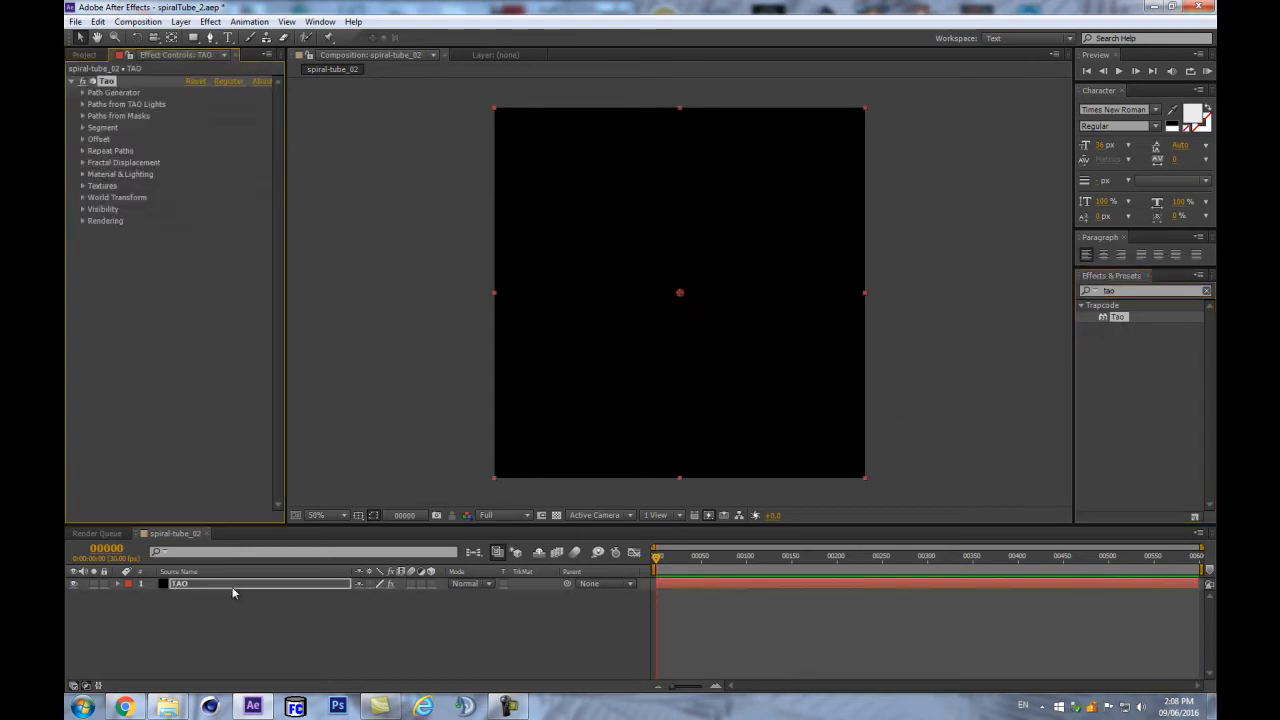
# - Turn off Tao's Path Generator > Generate Path and begin a new light named TAO
pyautogui.click(84, 93)
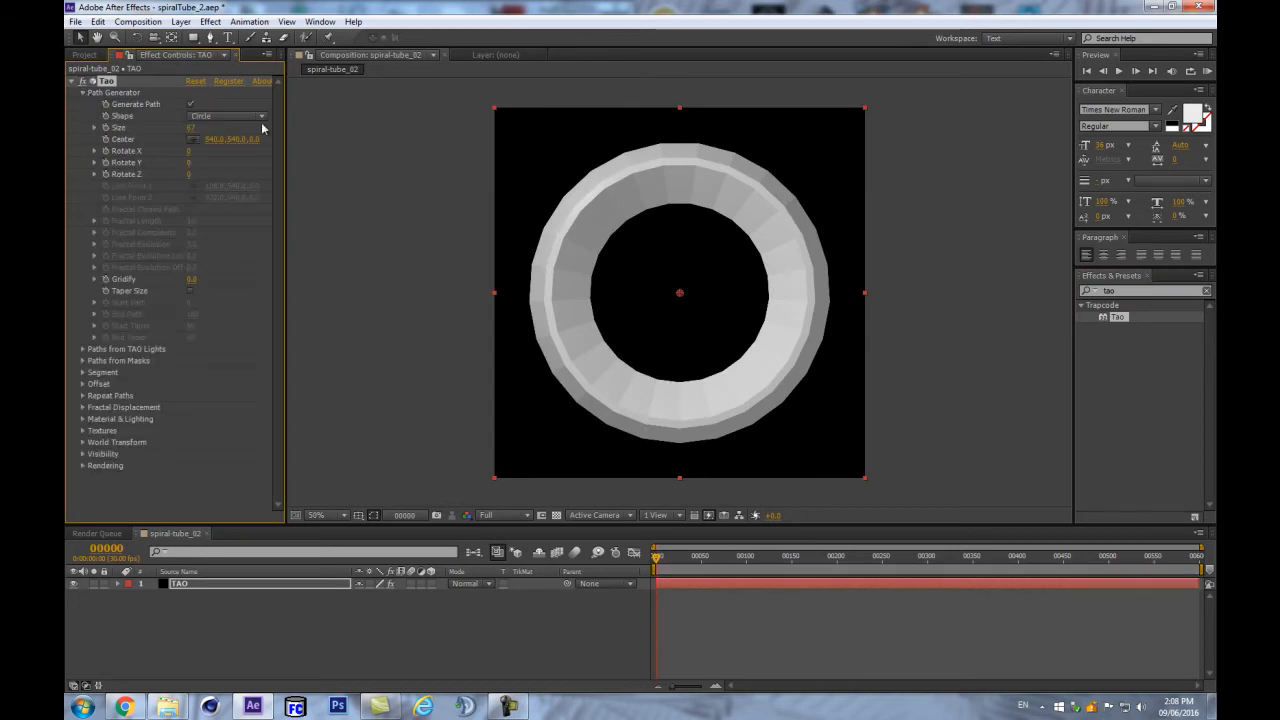
pyautogui.click(191, 104)
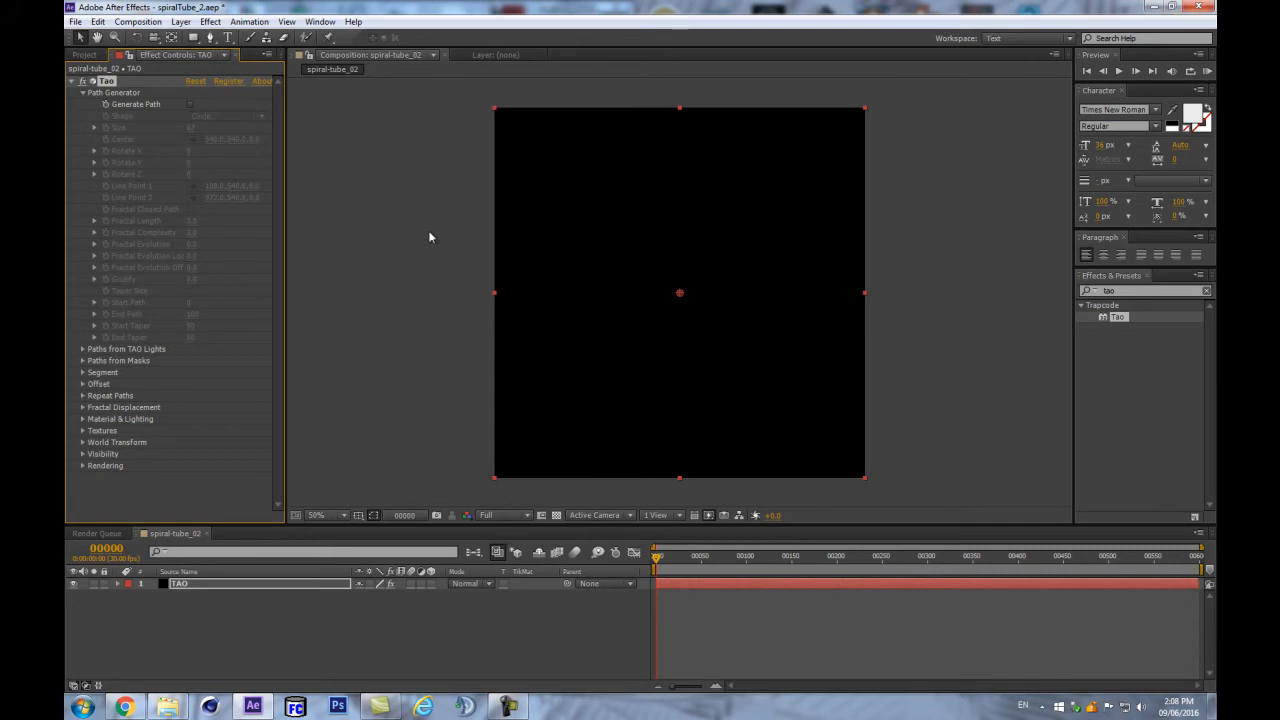
pyautogui.click(169, 607)
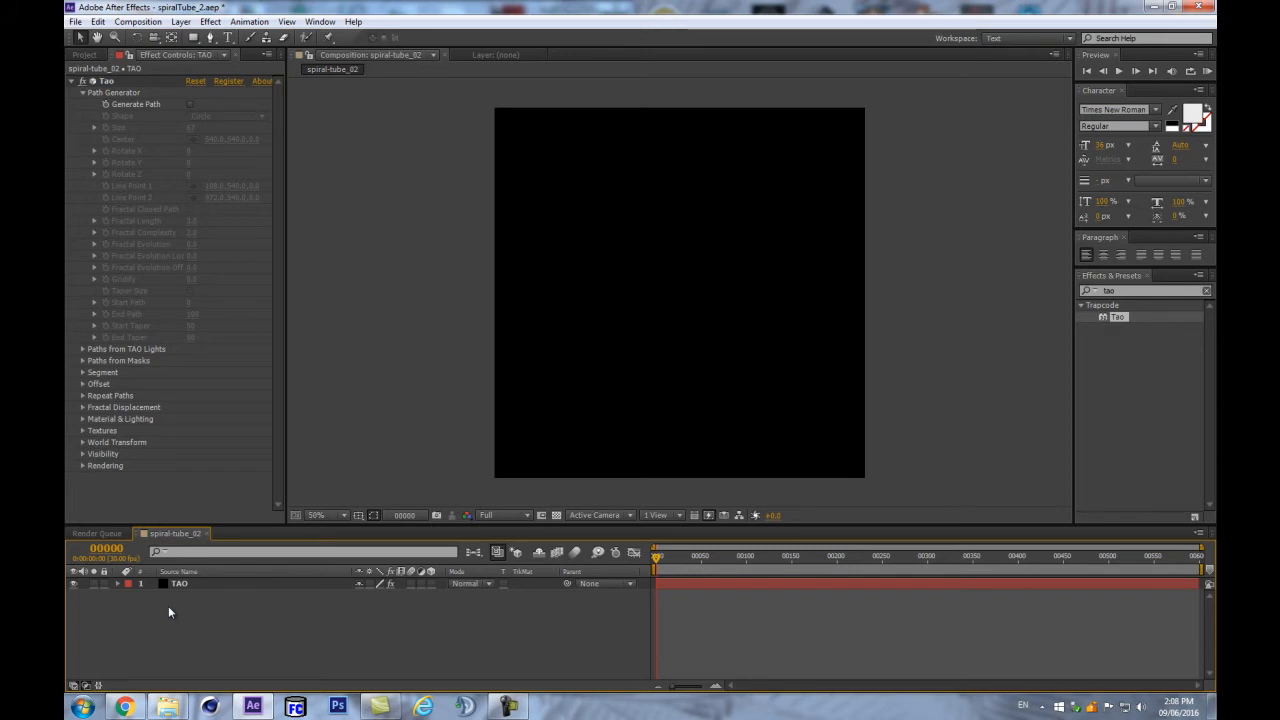
pyautogui.hotkey('ctrl', 'alt', 'shift', 'l')
pyautogui.write('TAO')
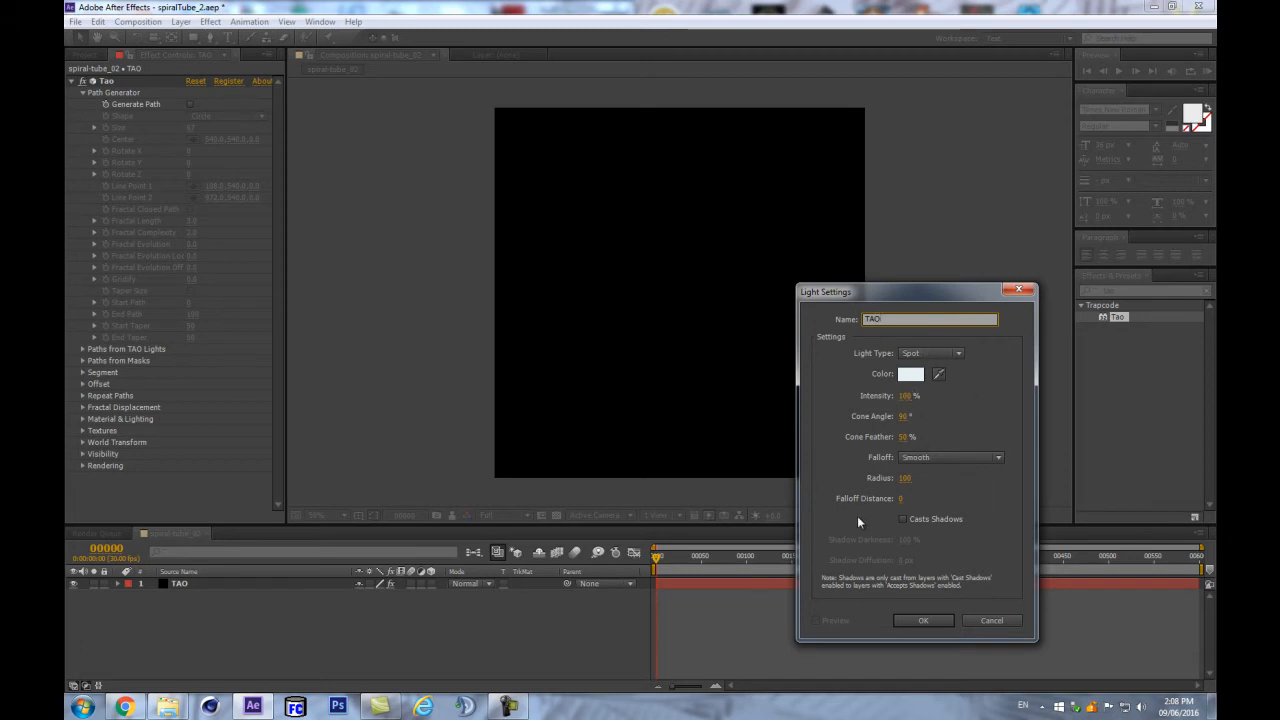
# - Give the TAO light a Radius of 100 and confirm it
pyautogui.click(908, 479)
pyautogui.write('100')
pyautogui.press('Return')
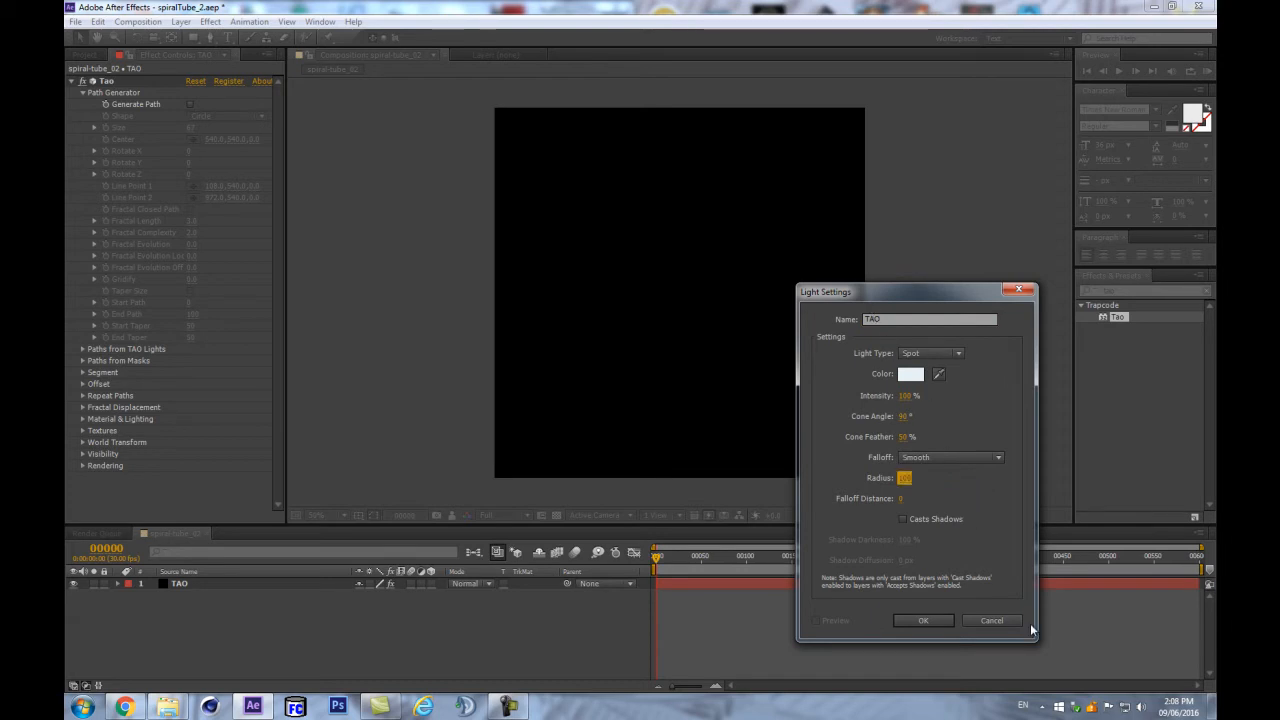
pyautogui.click(929, 618)
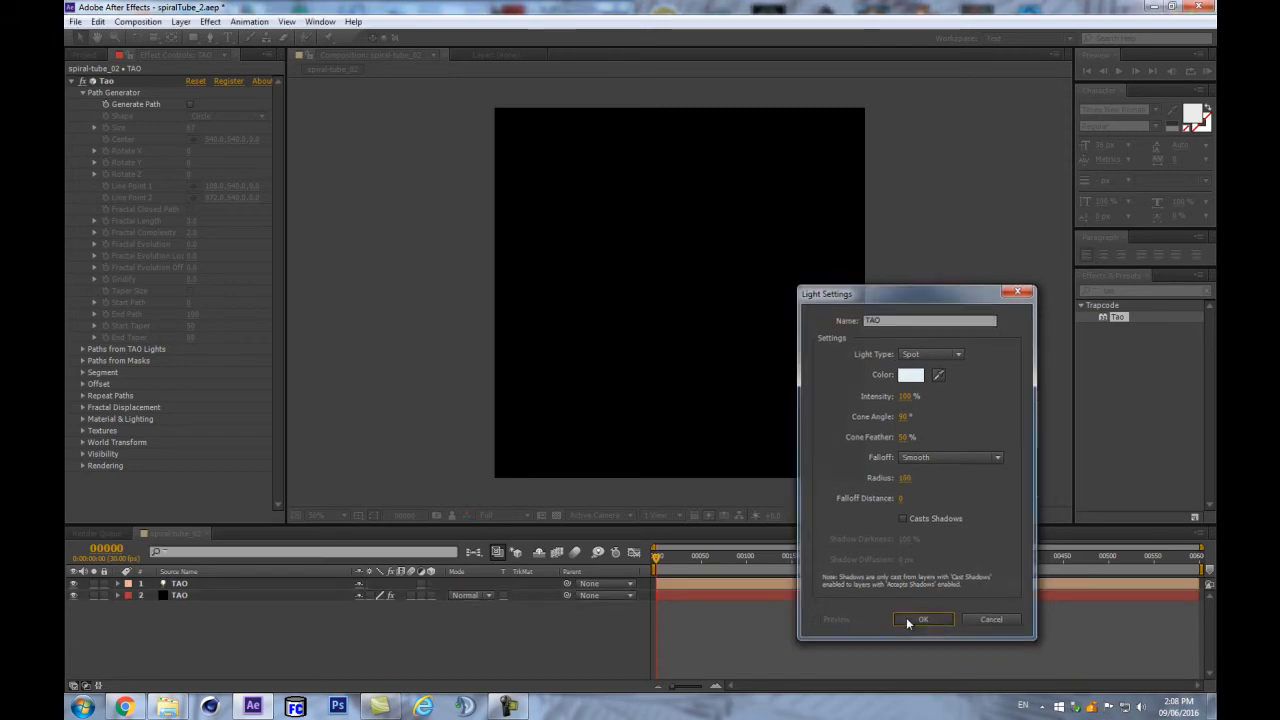
# - Set the light colour to white after briefly trying blue
pyautogui.press('a')
pyautogui.press('a')
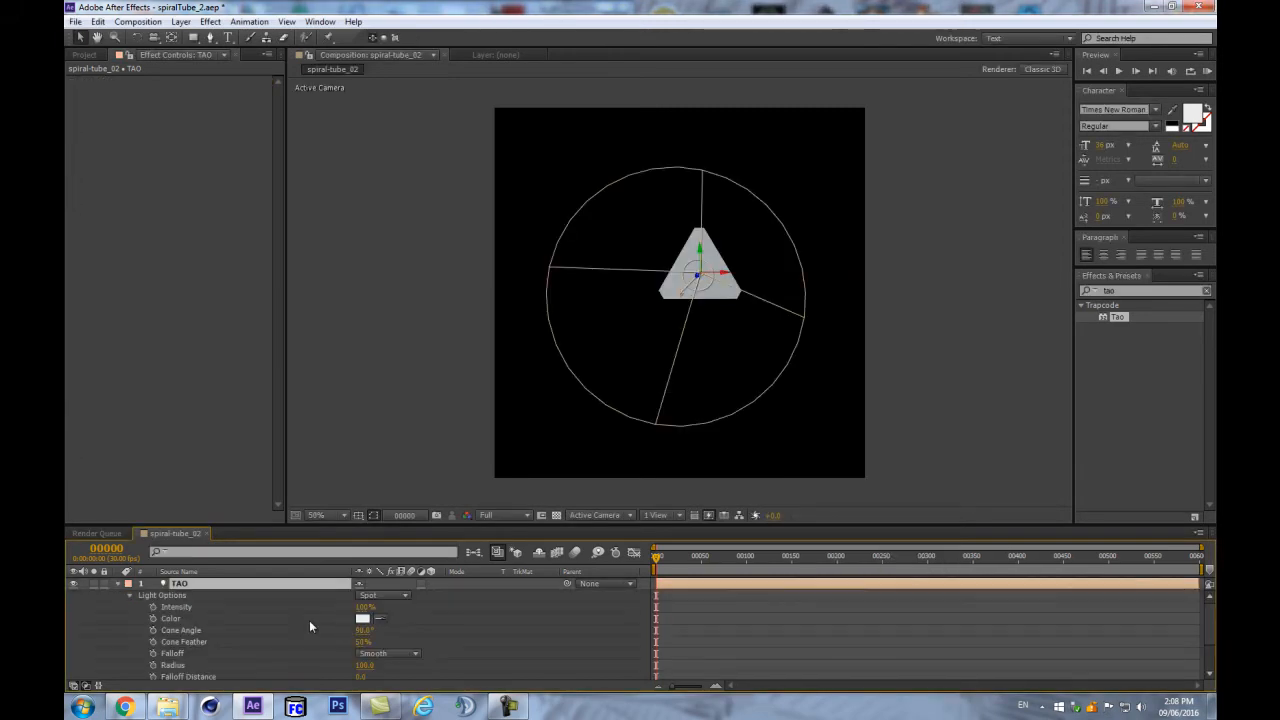
pyautogui.click(362, 618)
pyautogui.click(221, 386)
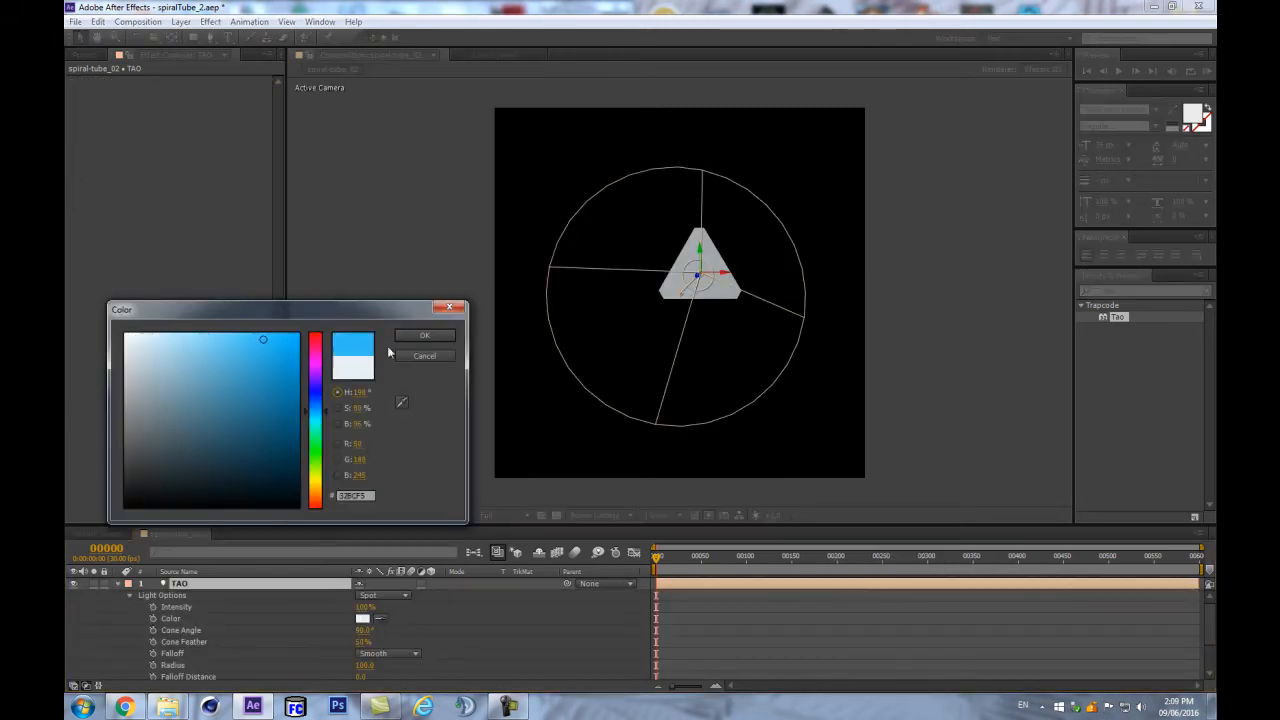
pyautogui.click(424, 335)
pyautogui.click(362, 618)
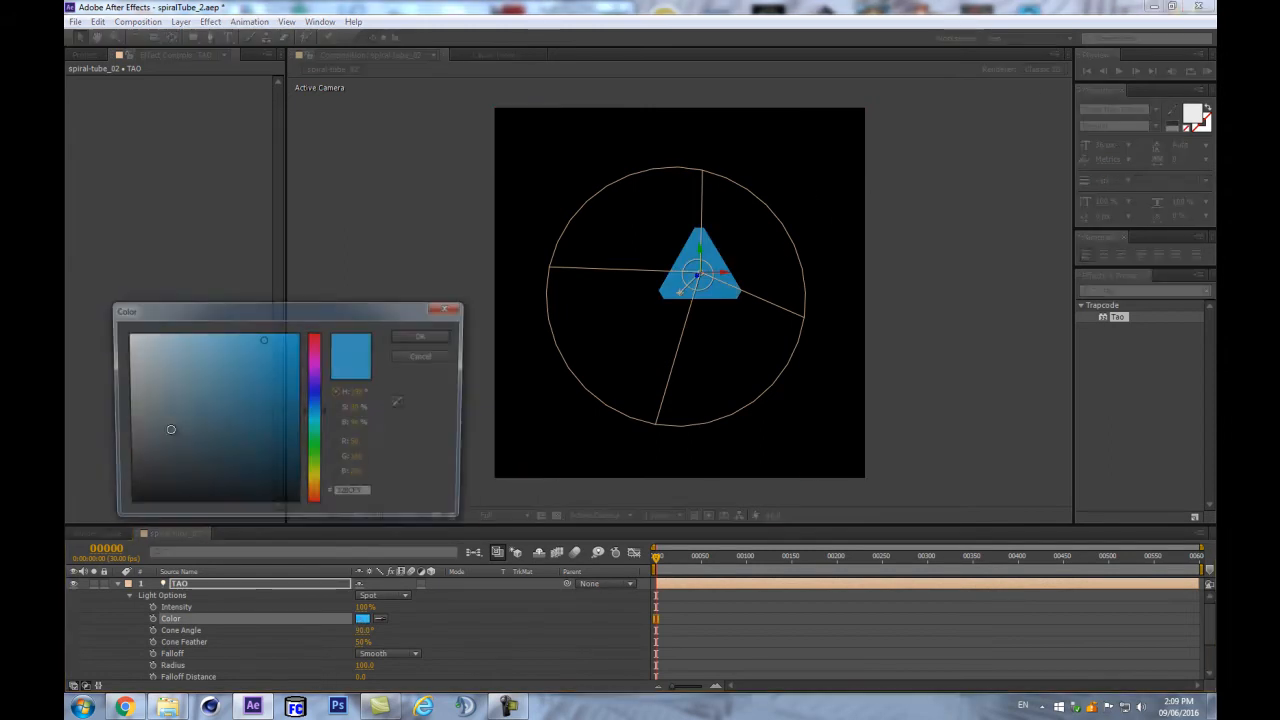
pyautogui.click(424, 335)
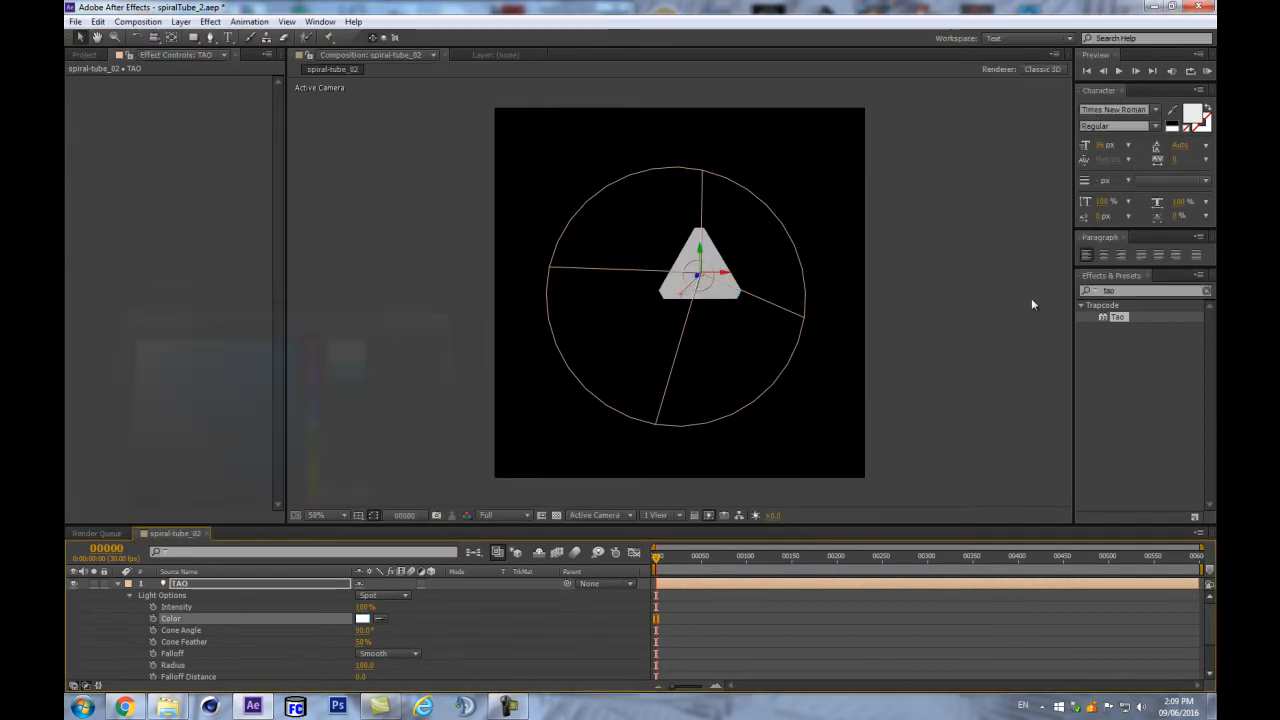
# - Reduce the TAO light's Cone Angle to 0°
pyautogui.click(127, 584)
pyautogui.click(117, 584)
pyautogui.click(117, 584)
pyautogui.click(116, 582)
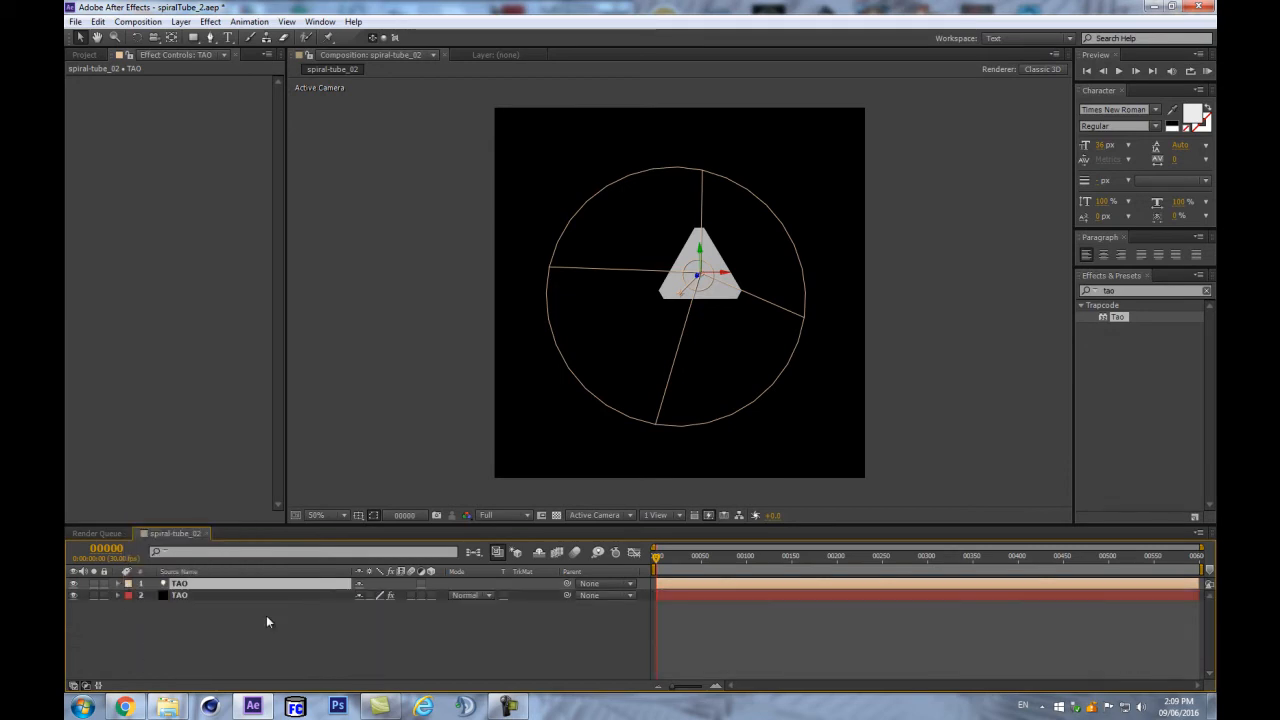
pyautogui.click(251, 642)
pyautogui.click(230, 597)
pyautogui.click(221, 585)
pyautogui.press('a')
pyautogui.press('a')
pyautogui.moveTo(360, 630); pyautogui.dragTo(290, 631)
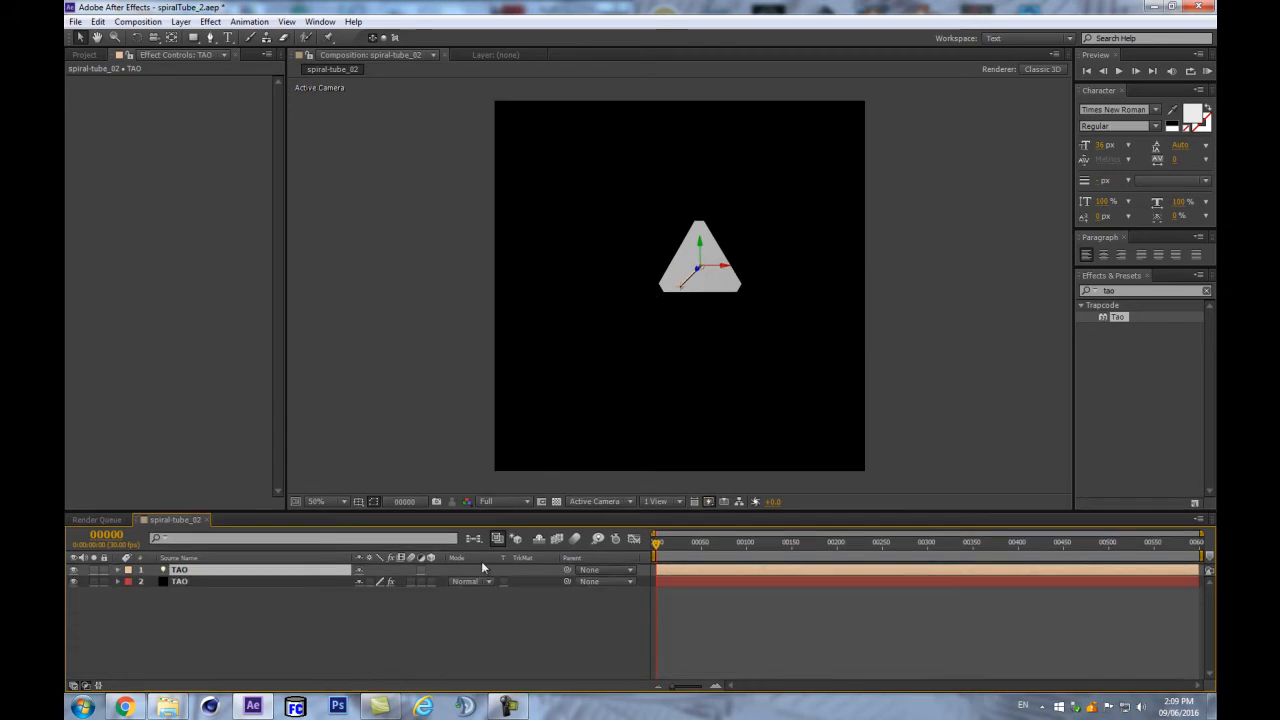
# - Return to frame 0, make the composition view taller, and bring the reference browser forward
pyautogui.click(292, 607)
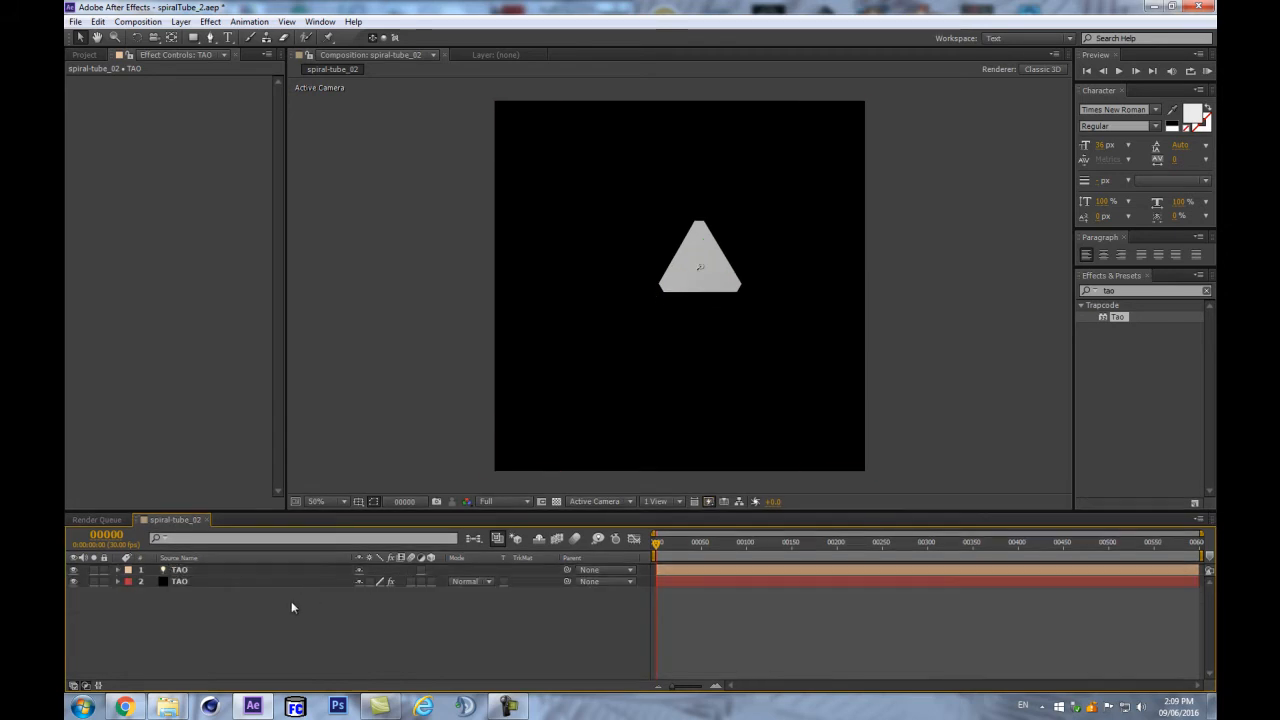
pyautogui.click(243, 572)
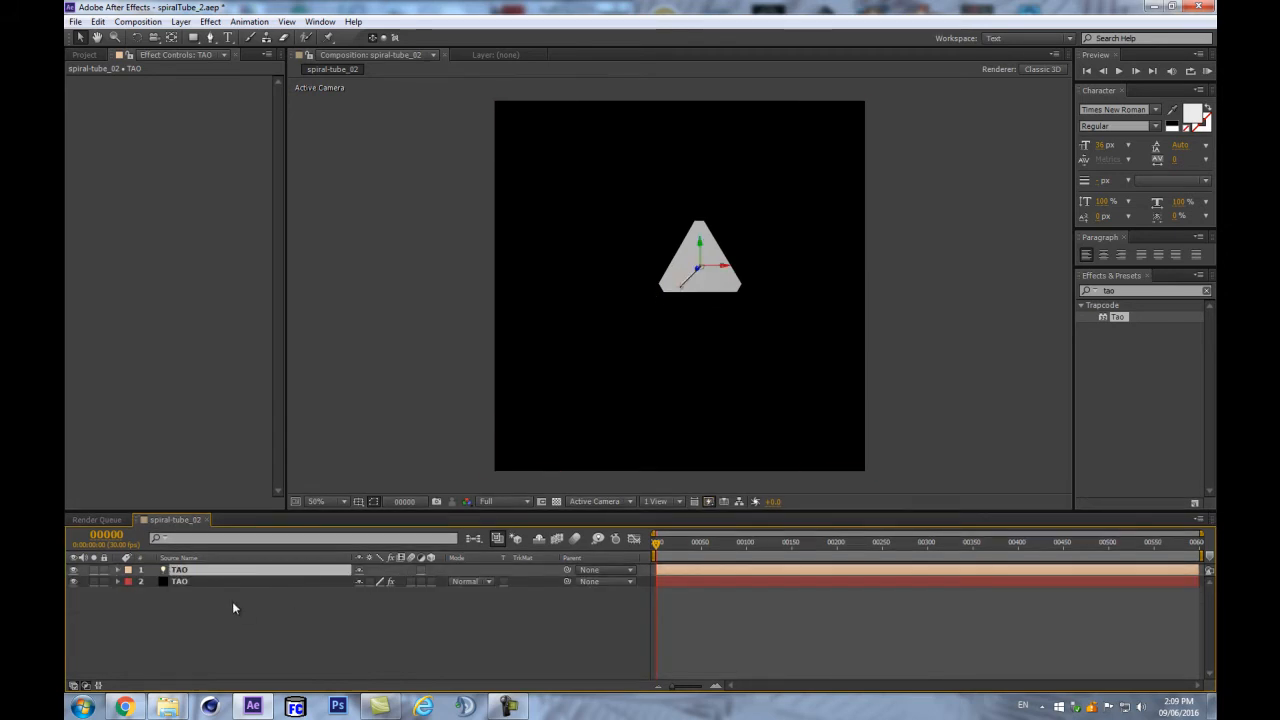
pyautogui.moveTo(668, 549); pyautogui.dragTo(544, 556)
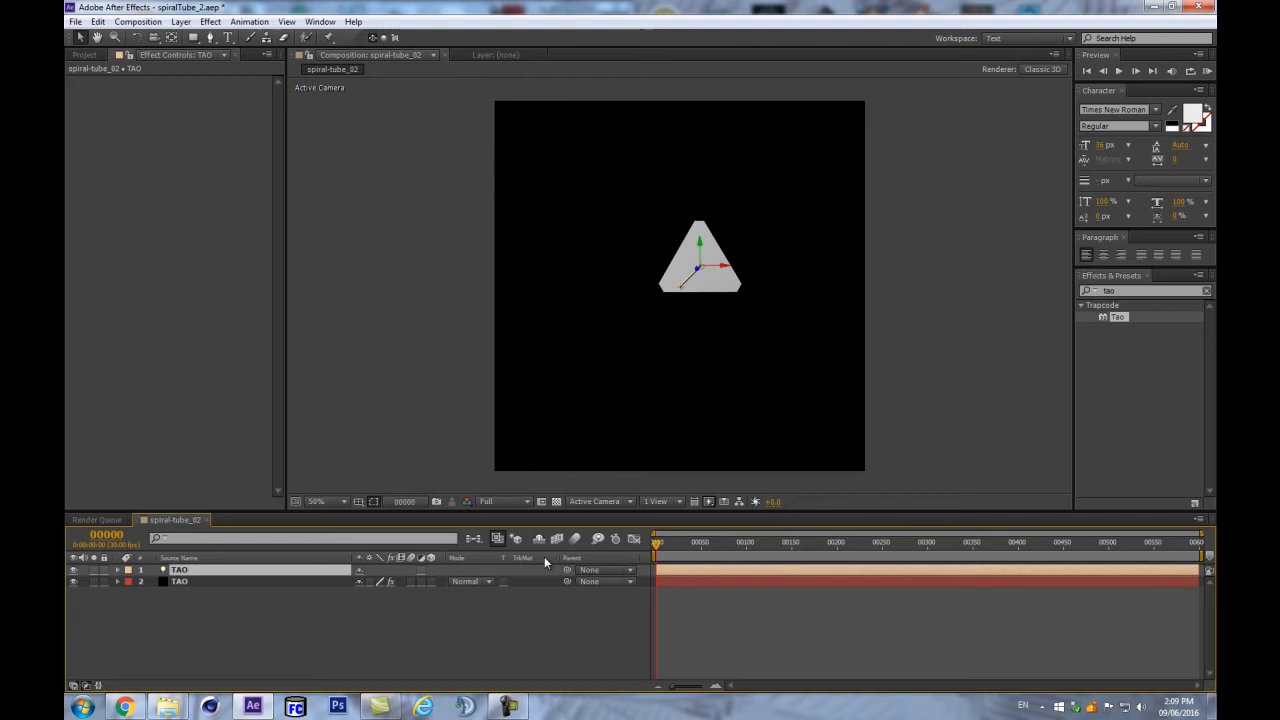
pyautogui.click(380, 611)
pyautogui.moveTo(700, 510); pyautogui.dragTo(700, 531)
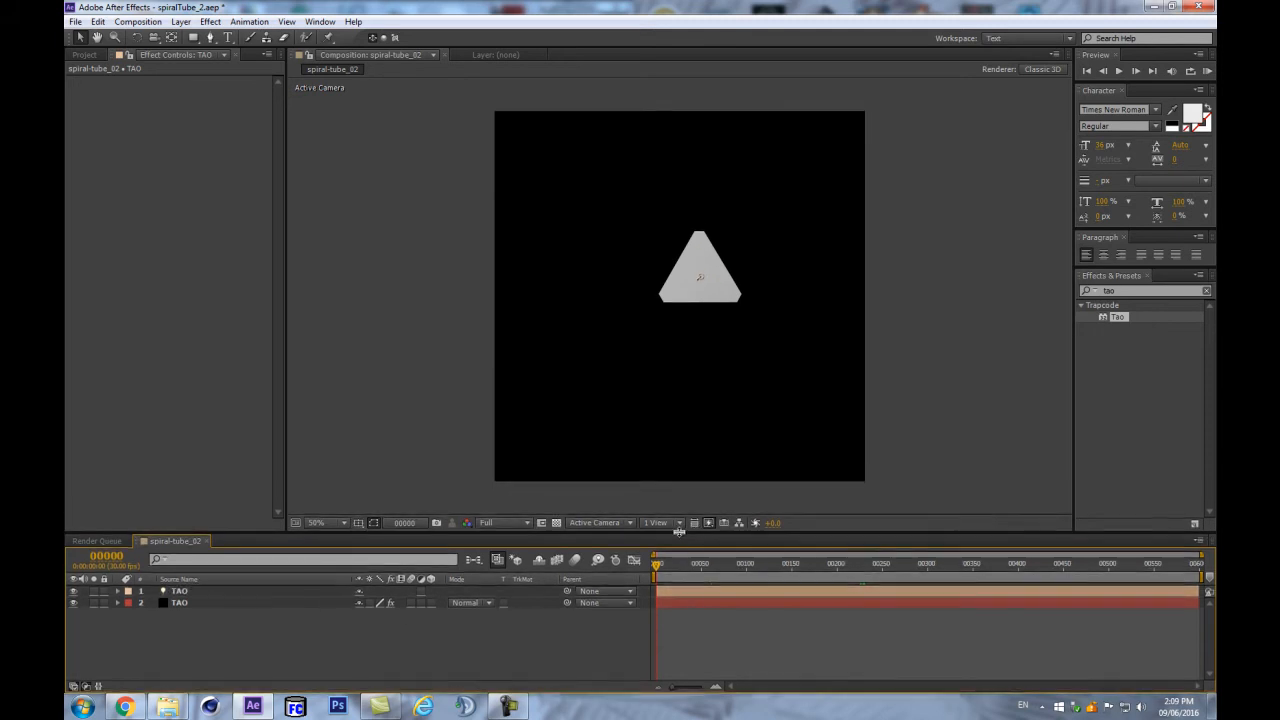
pyautogui.click(122, 706)
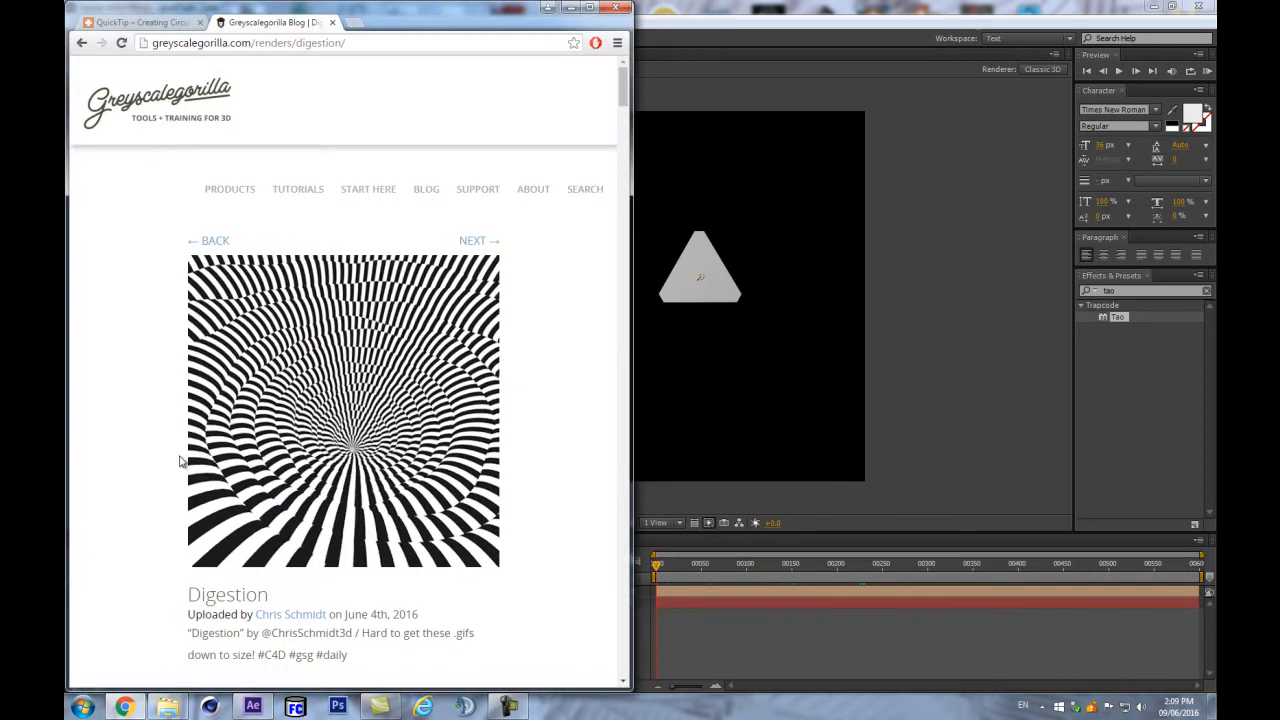
# - Maximize Chrome on the spiral expression tutorial tab and scroll through it
pyautogui.click(110, 20)
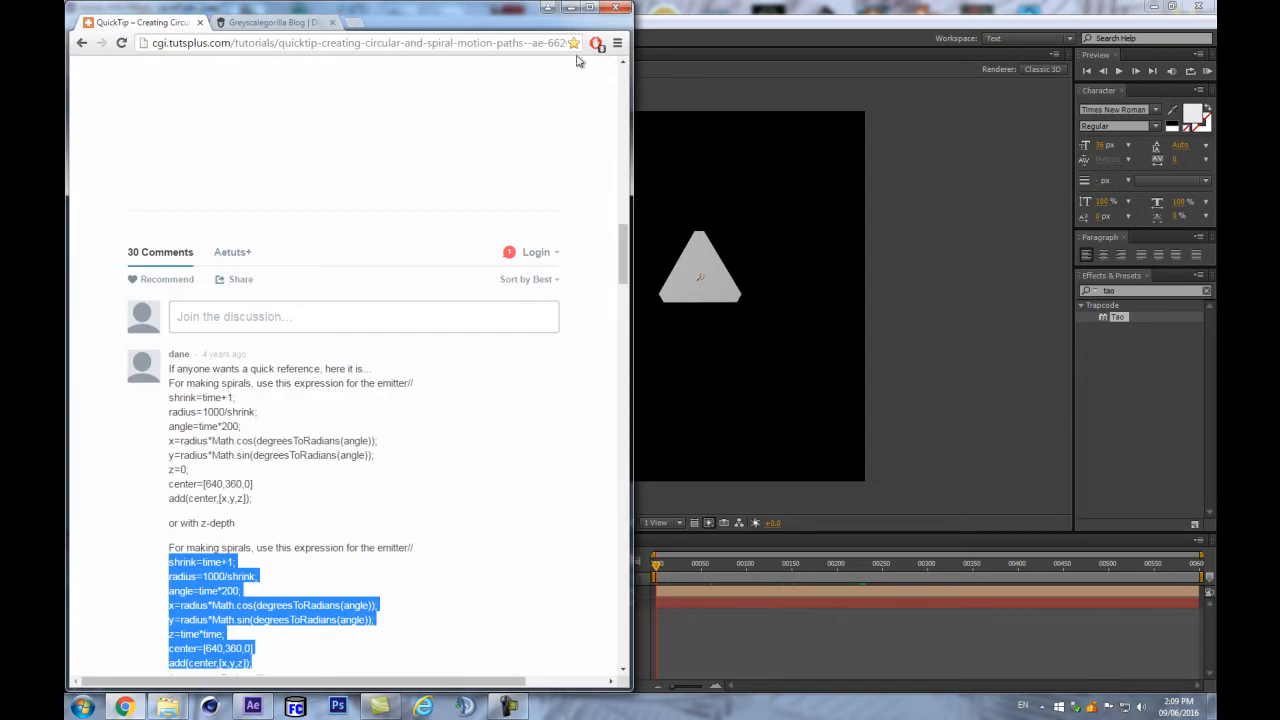
pyautogui.click(589, 7)
pyautogui.scroll(2, 746, 343)
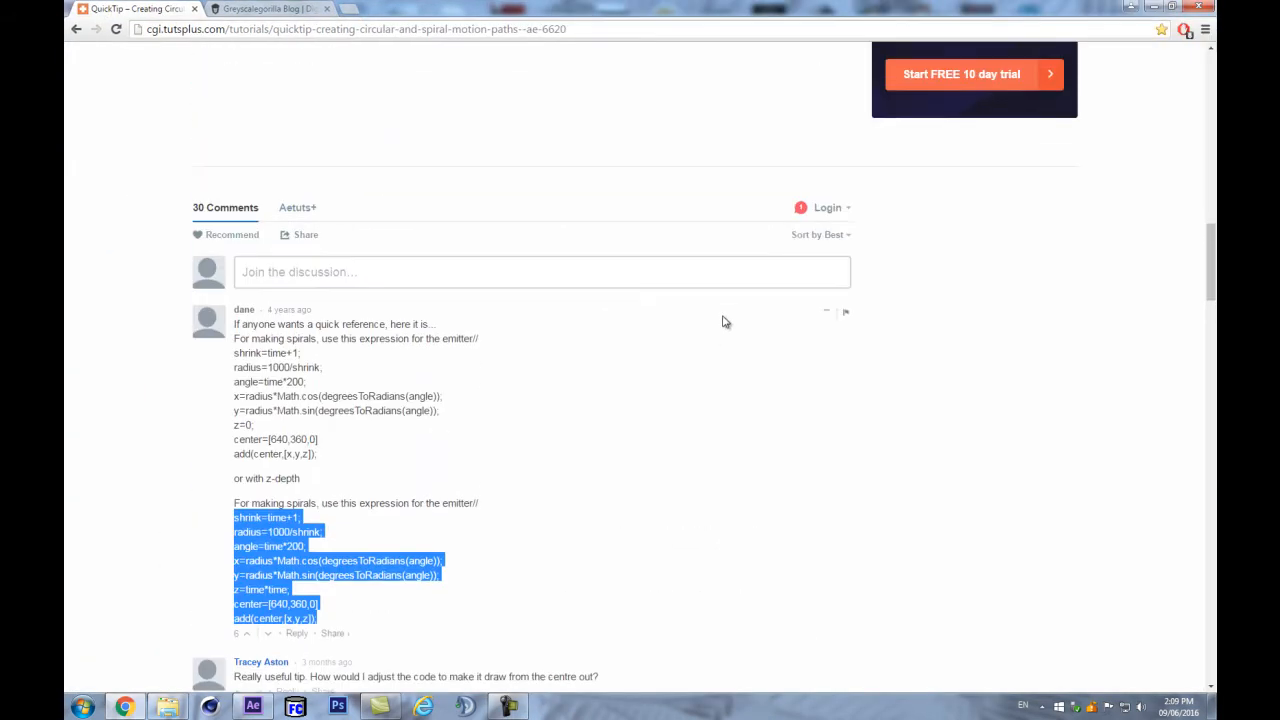
pyautogui.scroll(-5, 700, 321)
pyautogui.scroll(6, 697, 321)
pyautogui.scroll(-2, 691, 326)
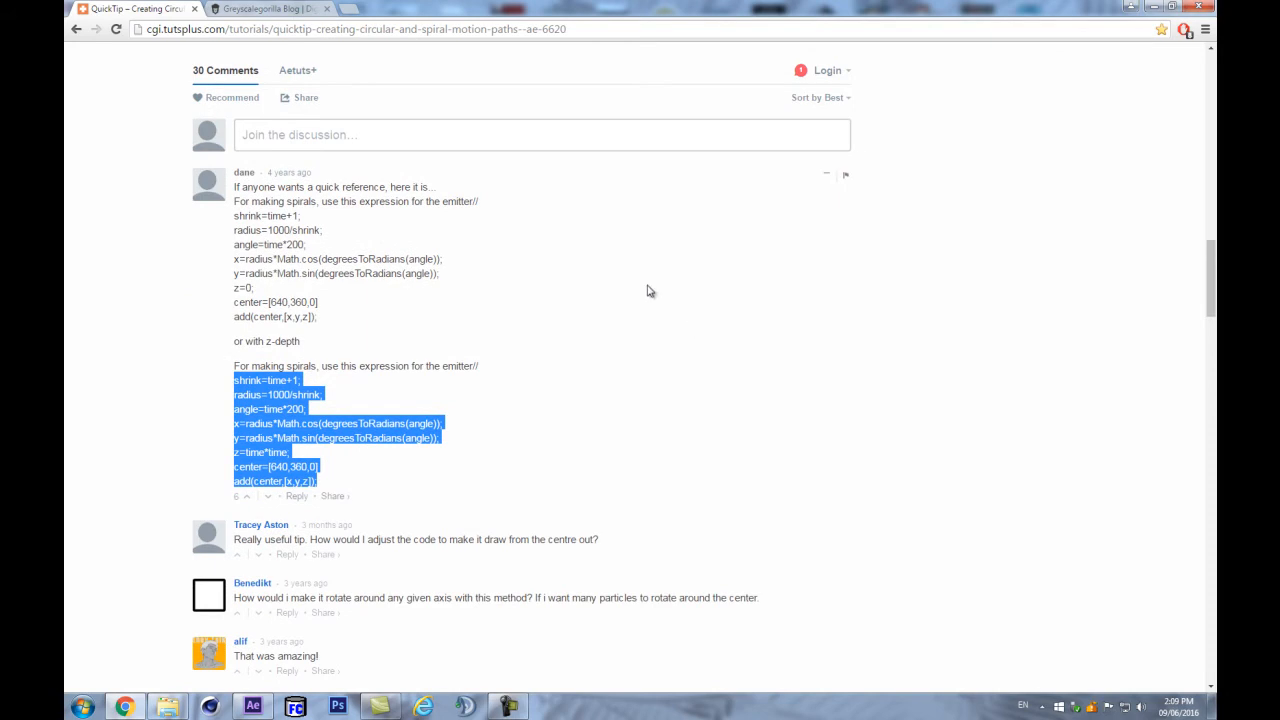
# - Go back to the search results and open the QuickTip circular and spiral motion paths tutorial
pyautogui.click(76, 29)
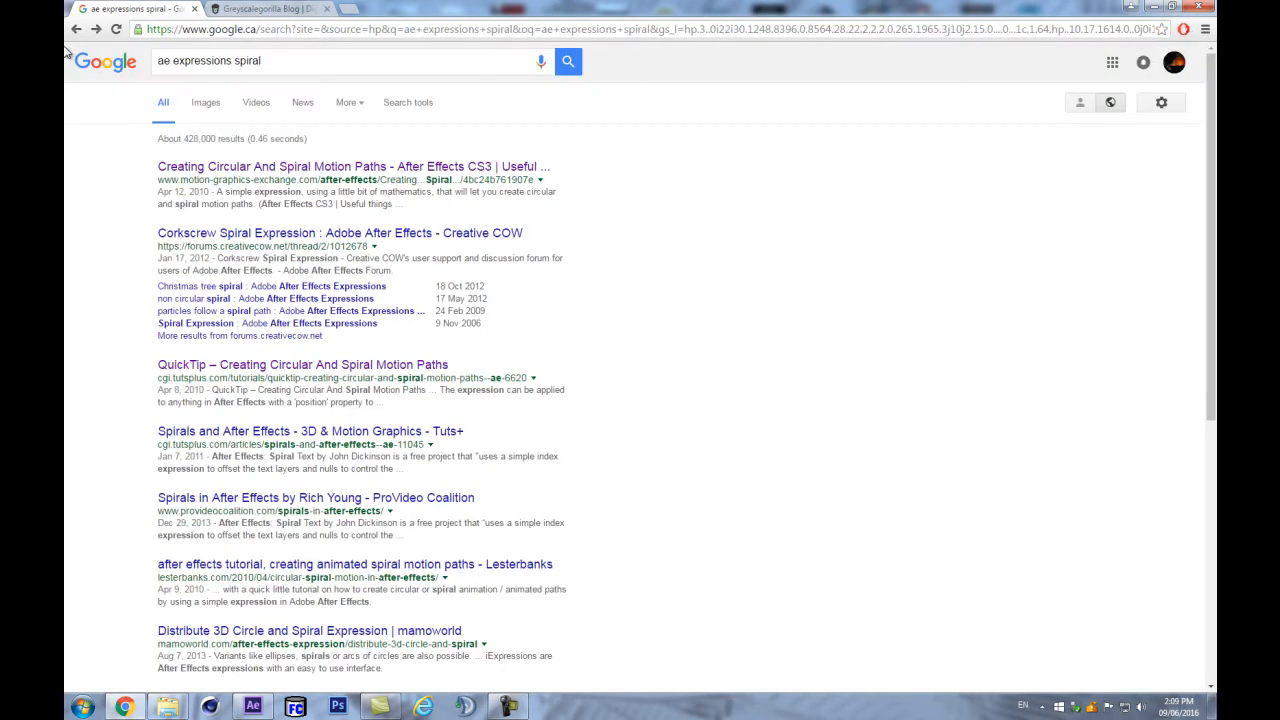
pyautogui.click(267, 61)
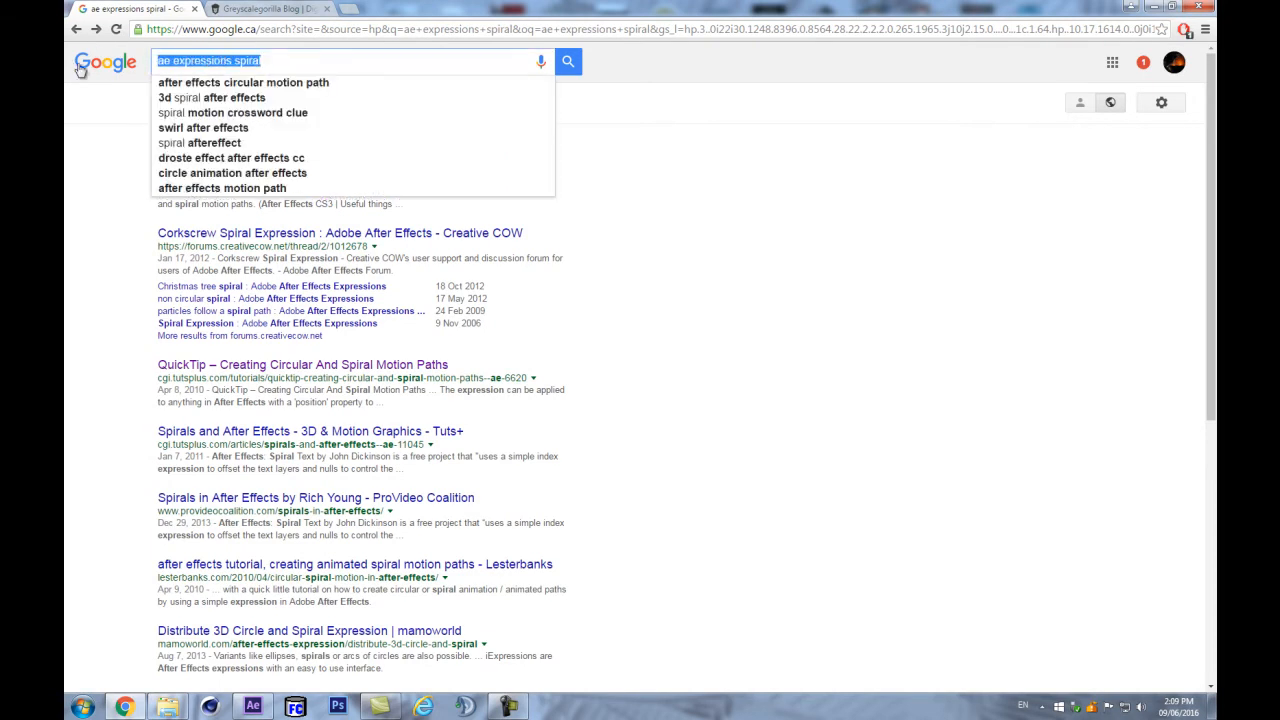
pyautogui.click(205, 59)
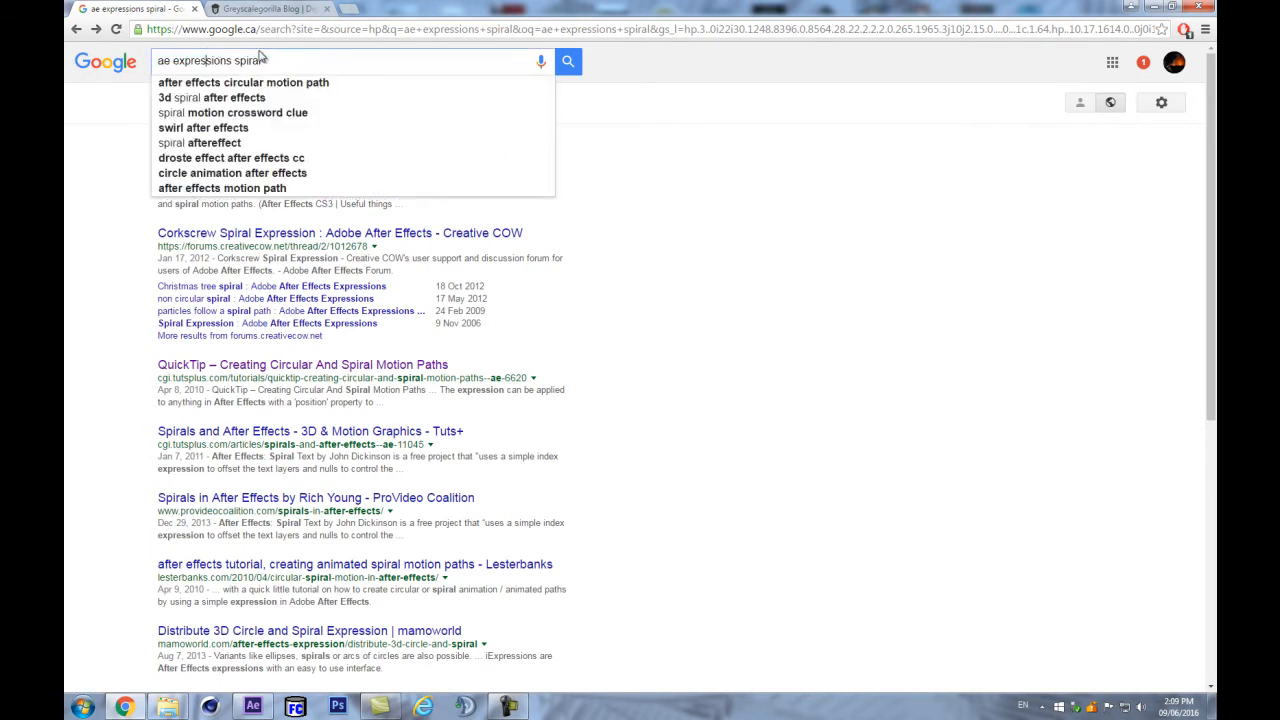
pyautogui.click(192, 366)
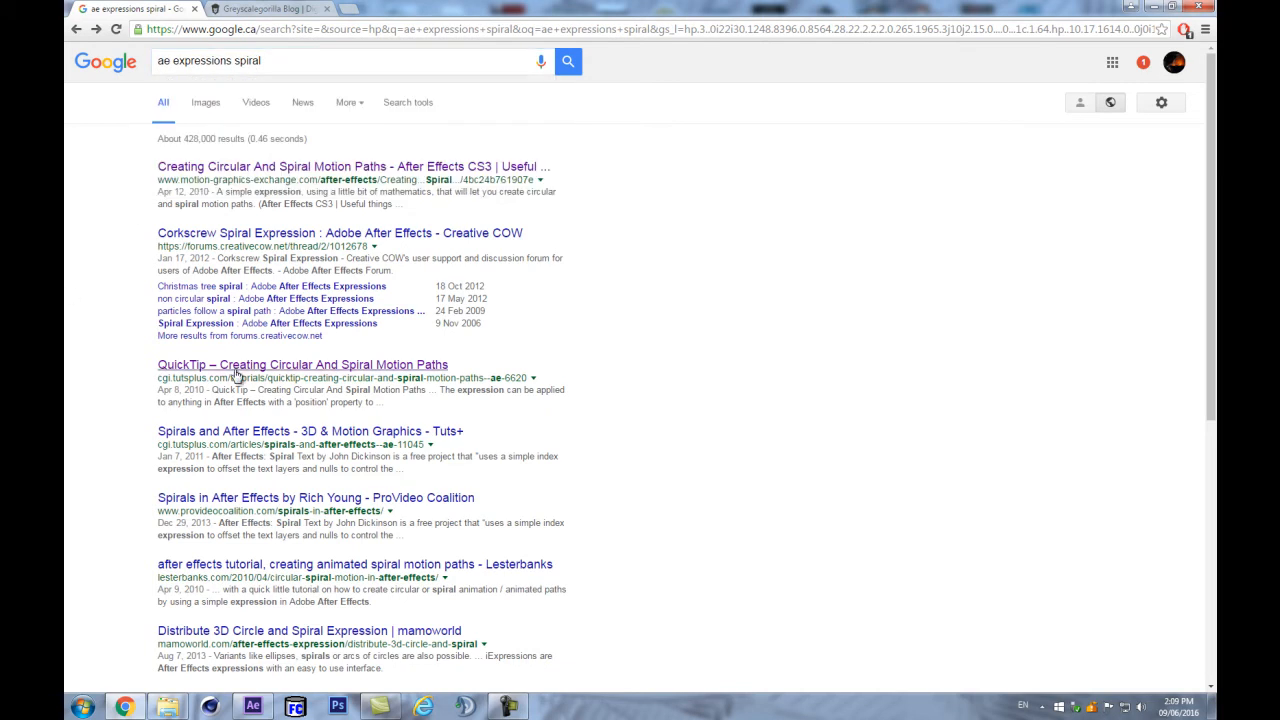
pyautogui.click(295, 366)
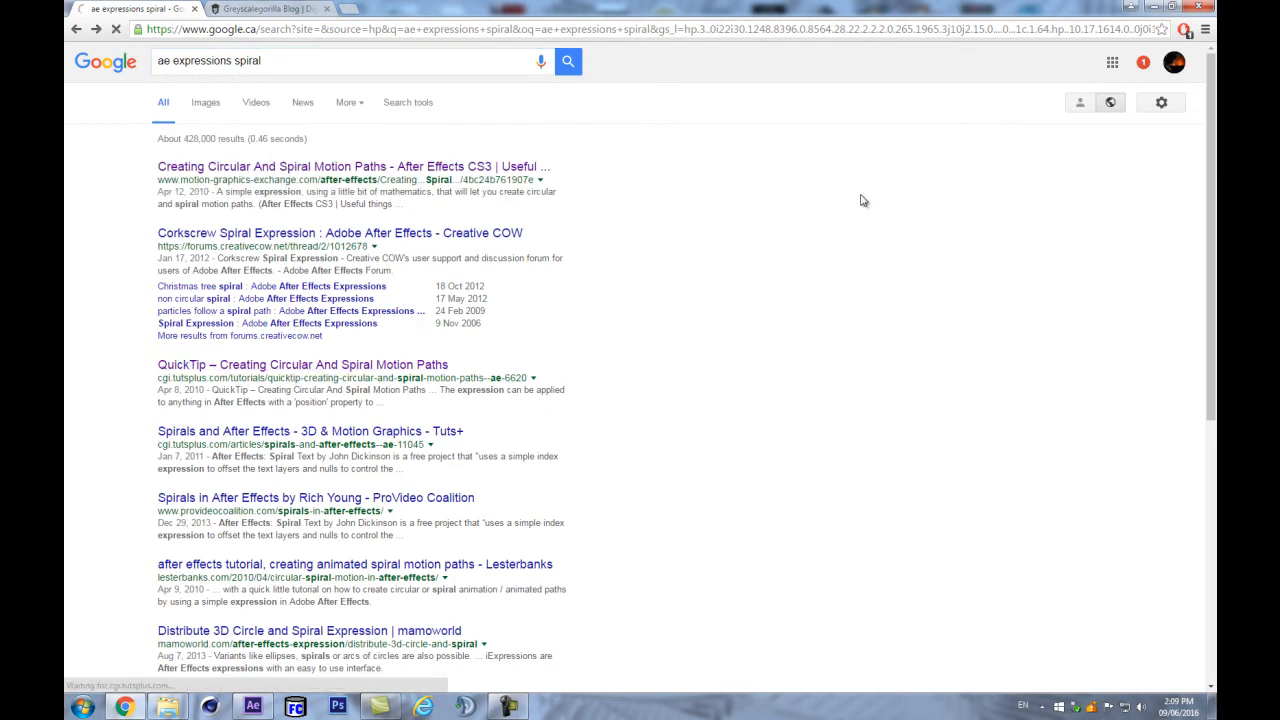
# - Scroll to the comments and select the full z-depth spiral expression code
pyautogui.scroll(-4, 551, 231)
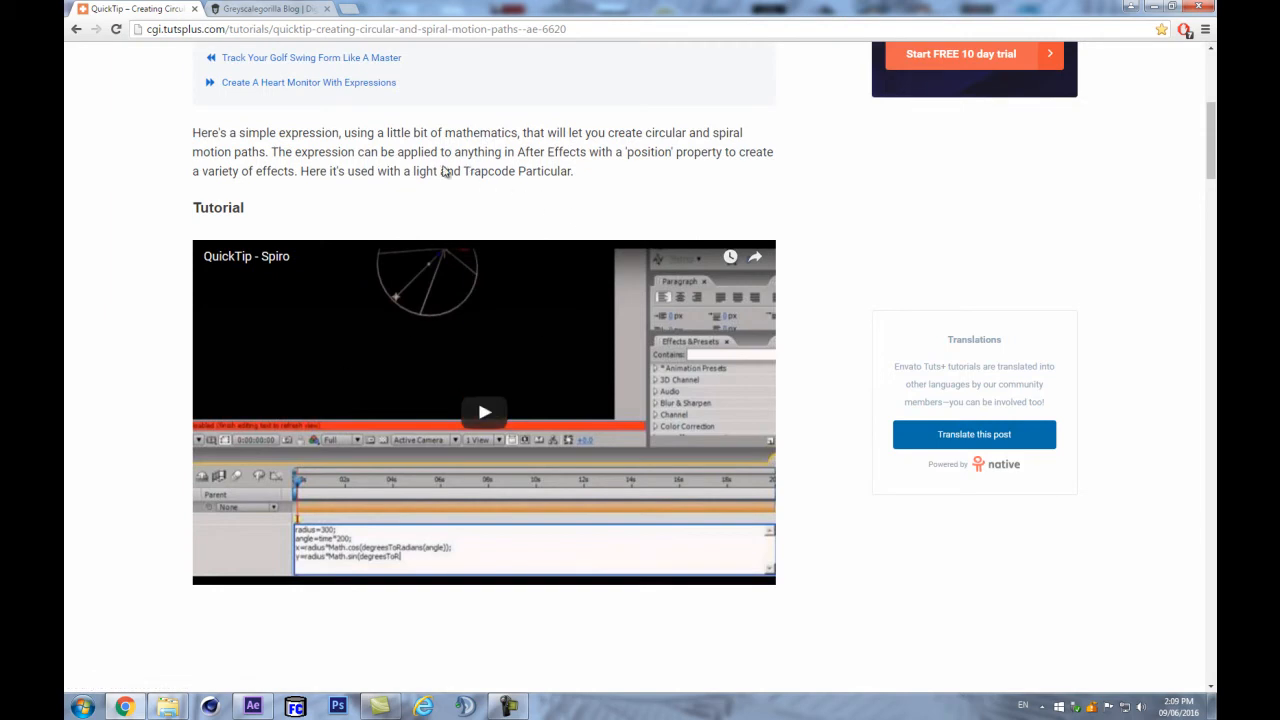
pyautogui.scroll(-6, 470, 168)
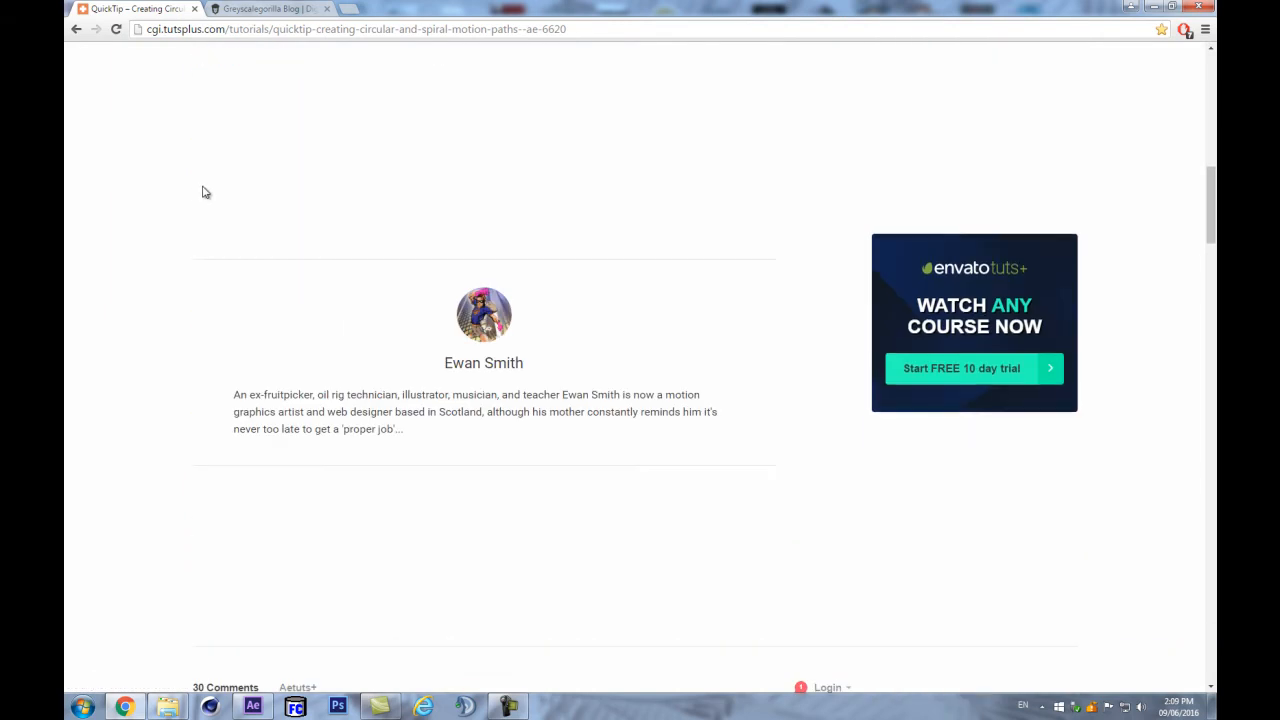
pyautogui.scroll(-5, 205, 192)
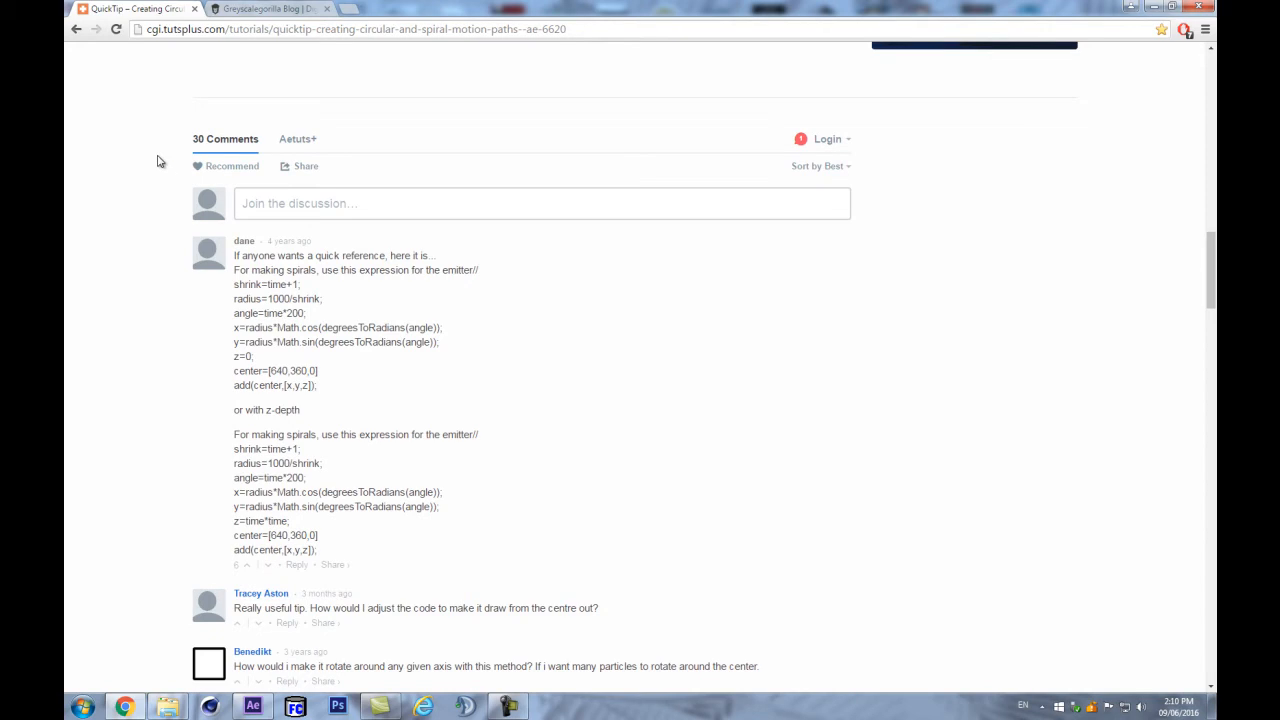
pyautogui.scroll(-2, 345, 345)
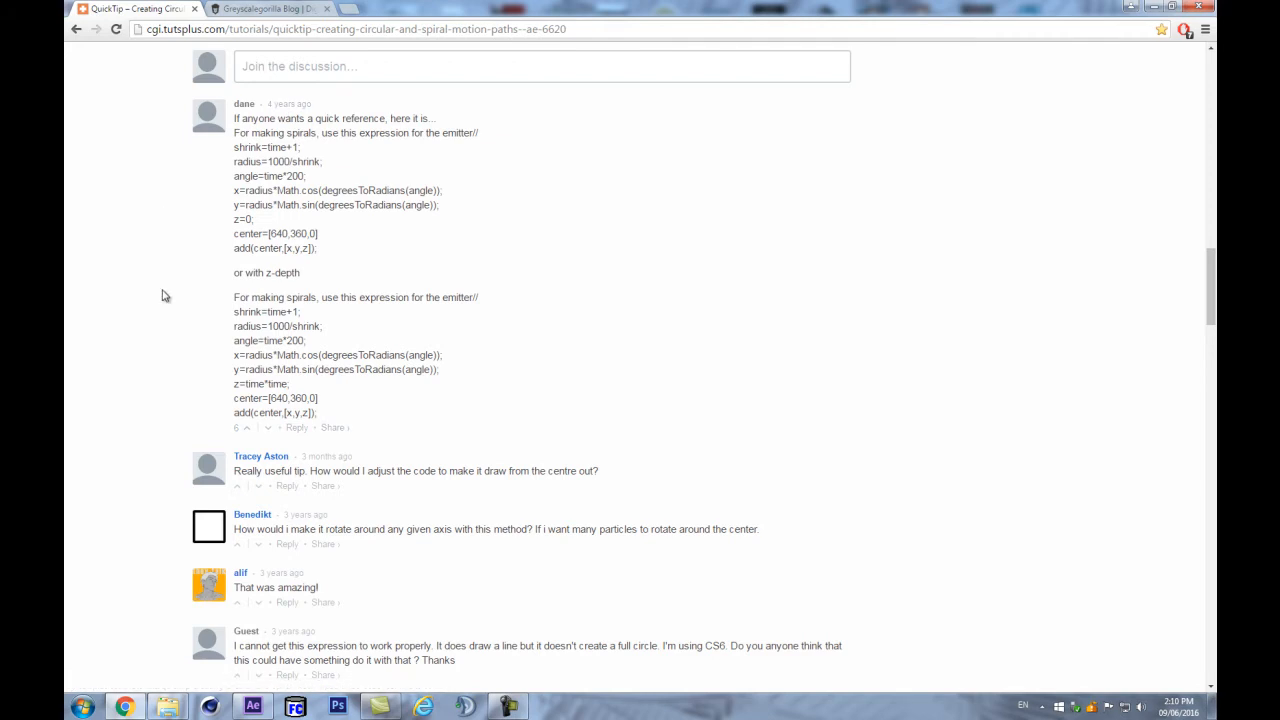
pyautogui.scroll(-1, 195, 280)
pyautogui.moveTo(234, 242); pyautogui.dragTo(361, 342)
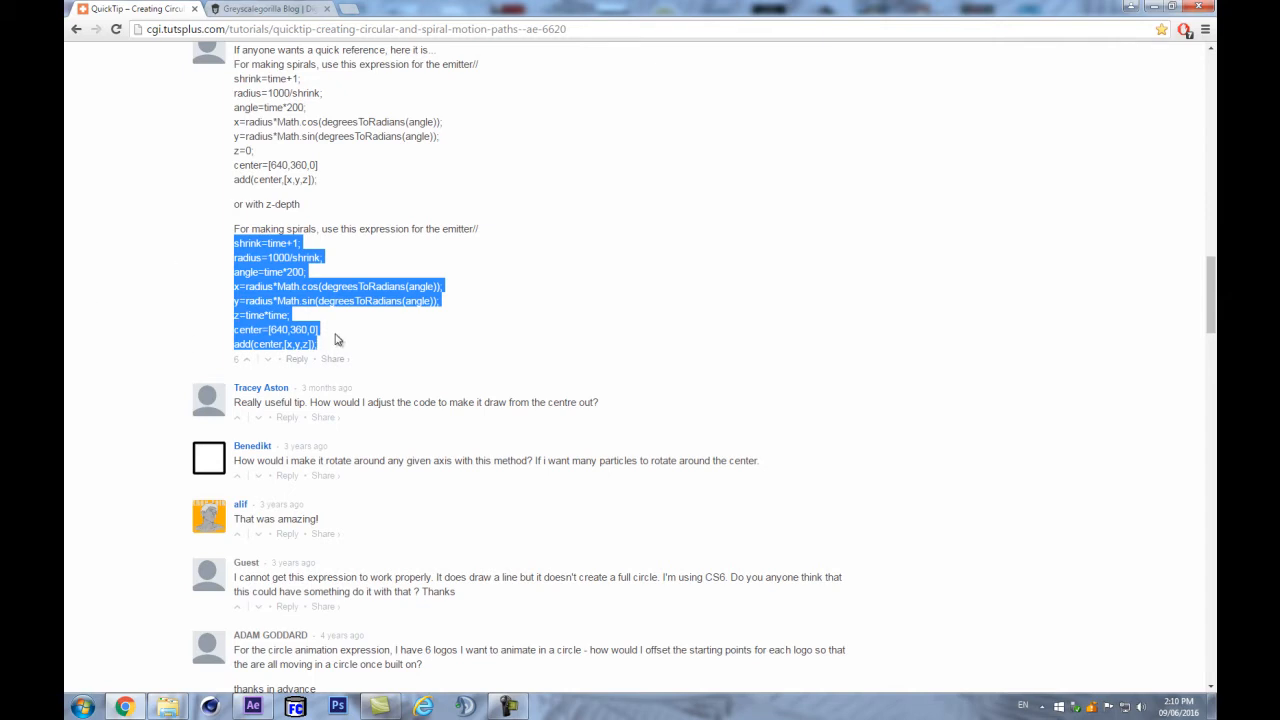
pyautogui.click(188, 250)
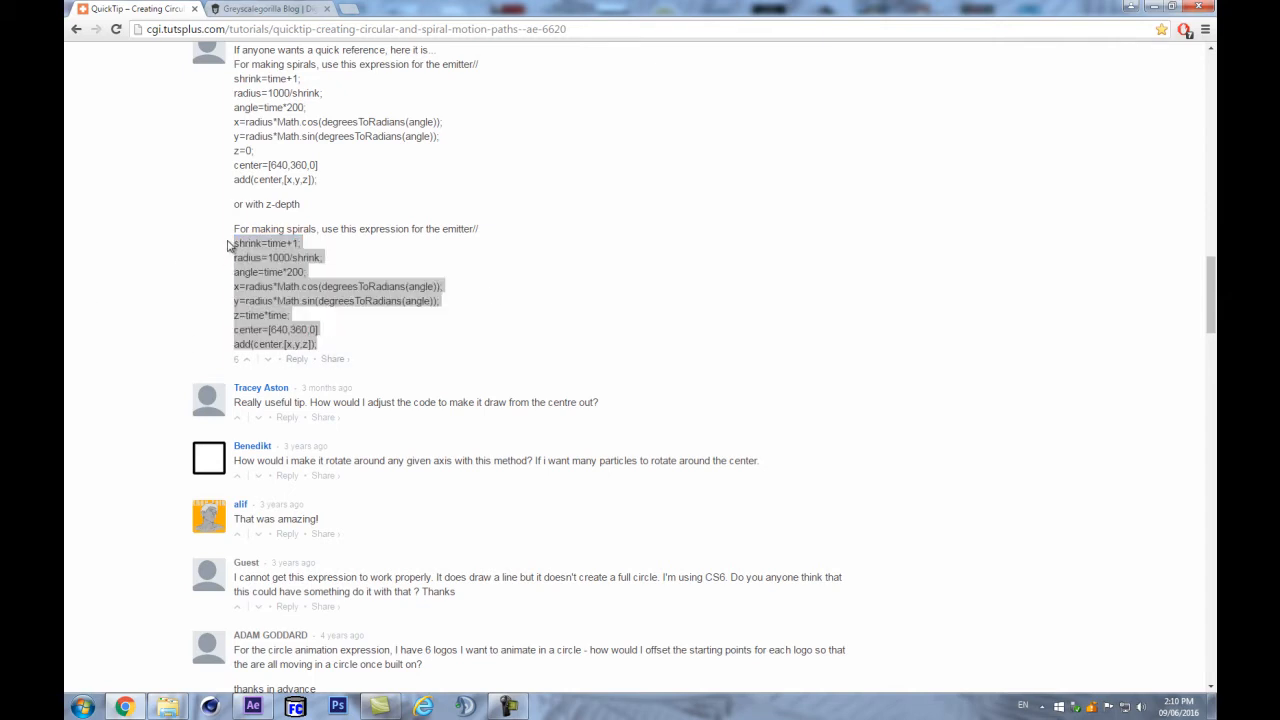
pyautogui.click(233, 248)
pyautogui.moveTo(234, 244); pyautogui.dragTo(325, 343)
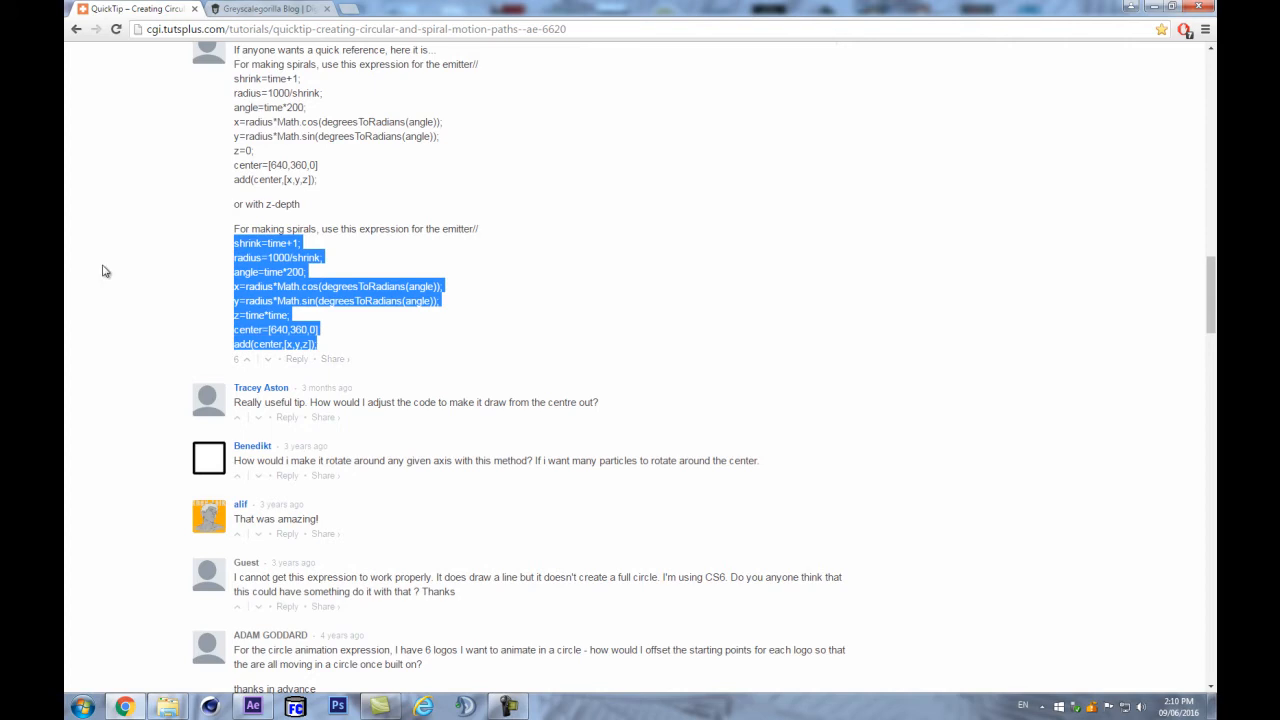
pyautogui.click(252, 706)
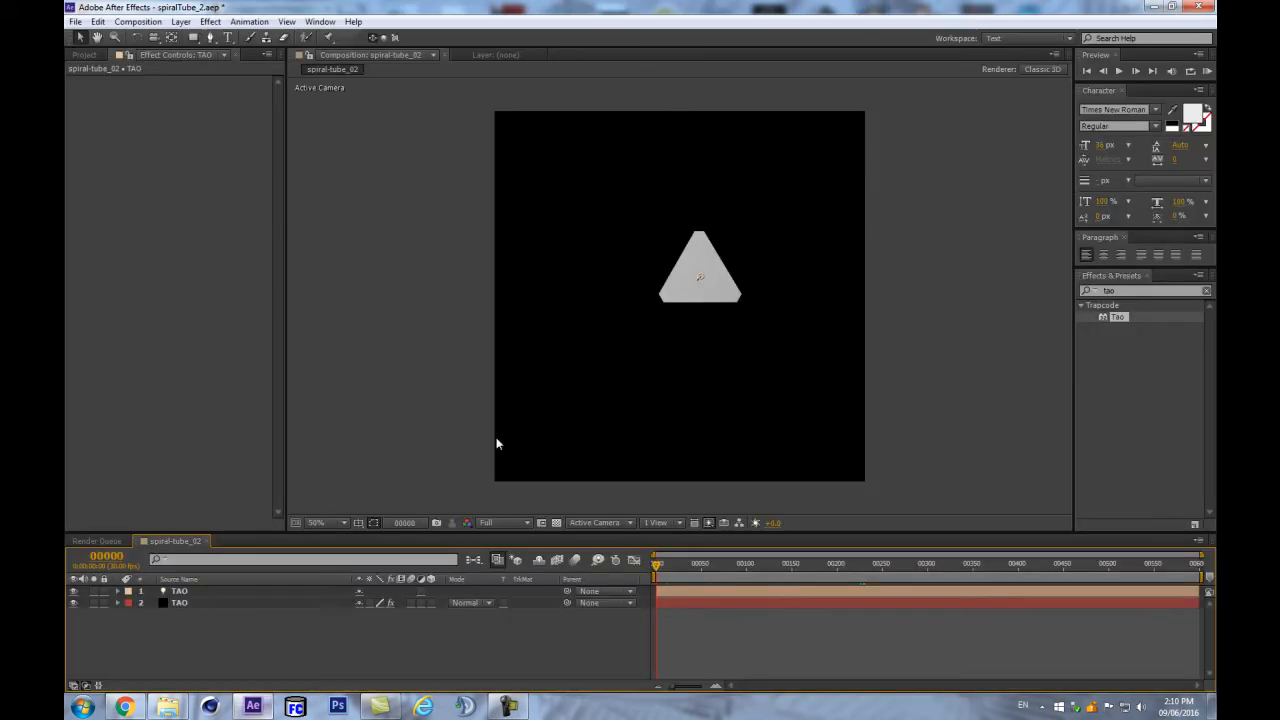
# - Paste the copied spiral code as the TAO layer's Position expression and enlarge the expression field
pyautogui.click(222, 591)
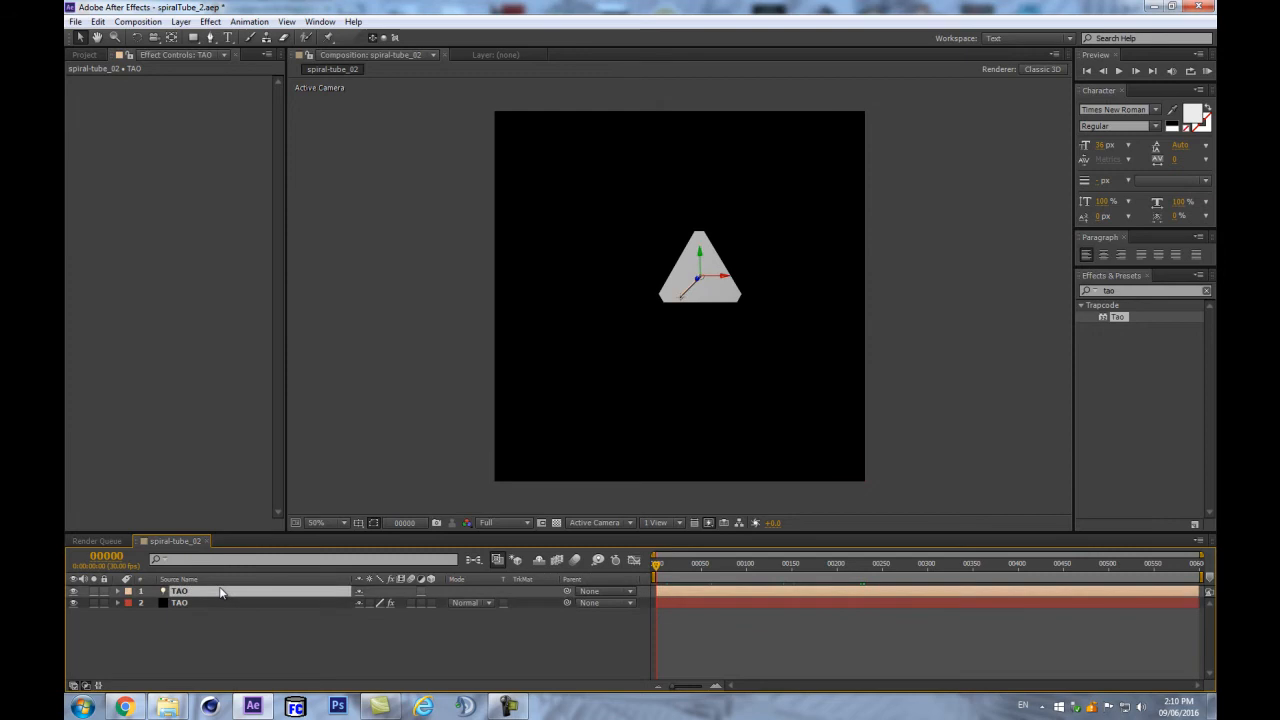
pyautogui.press('p')
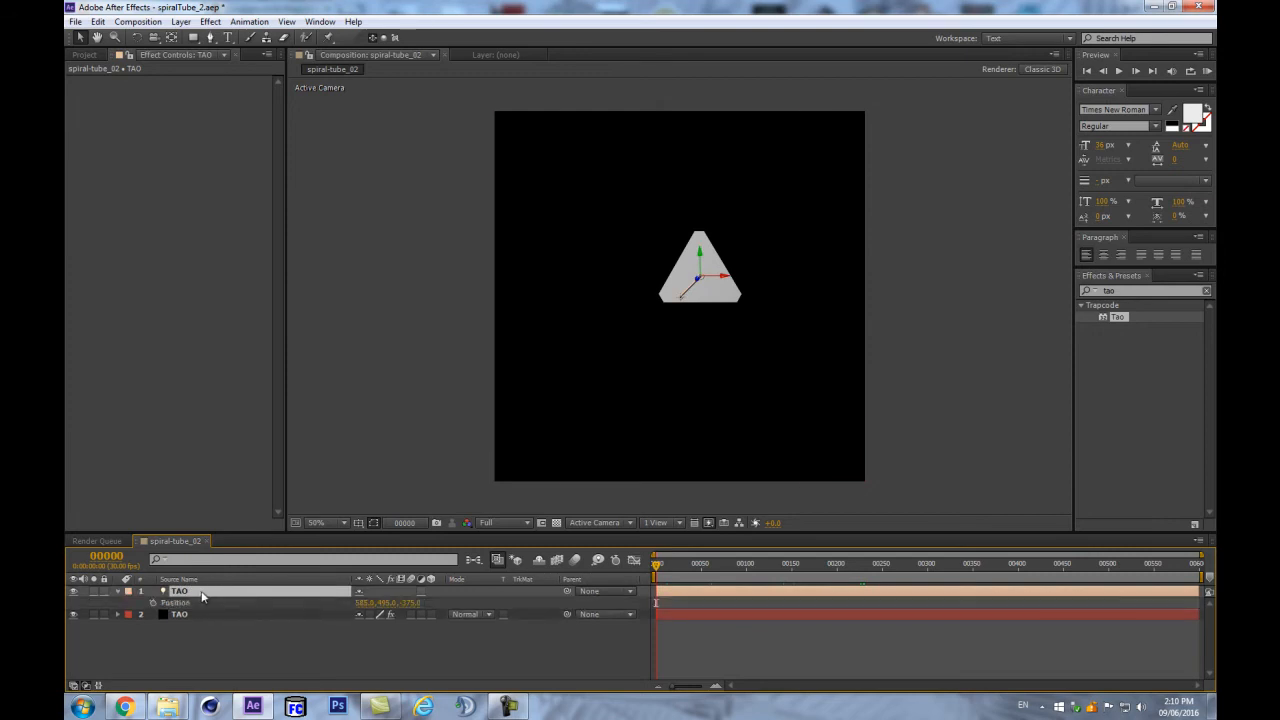
pyautogui.keyDown('alt'); pyautogui.click(153, 605); pyautogui.keyUp('alt')
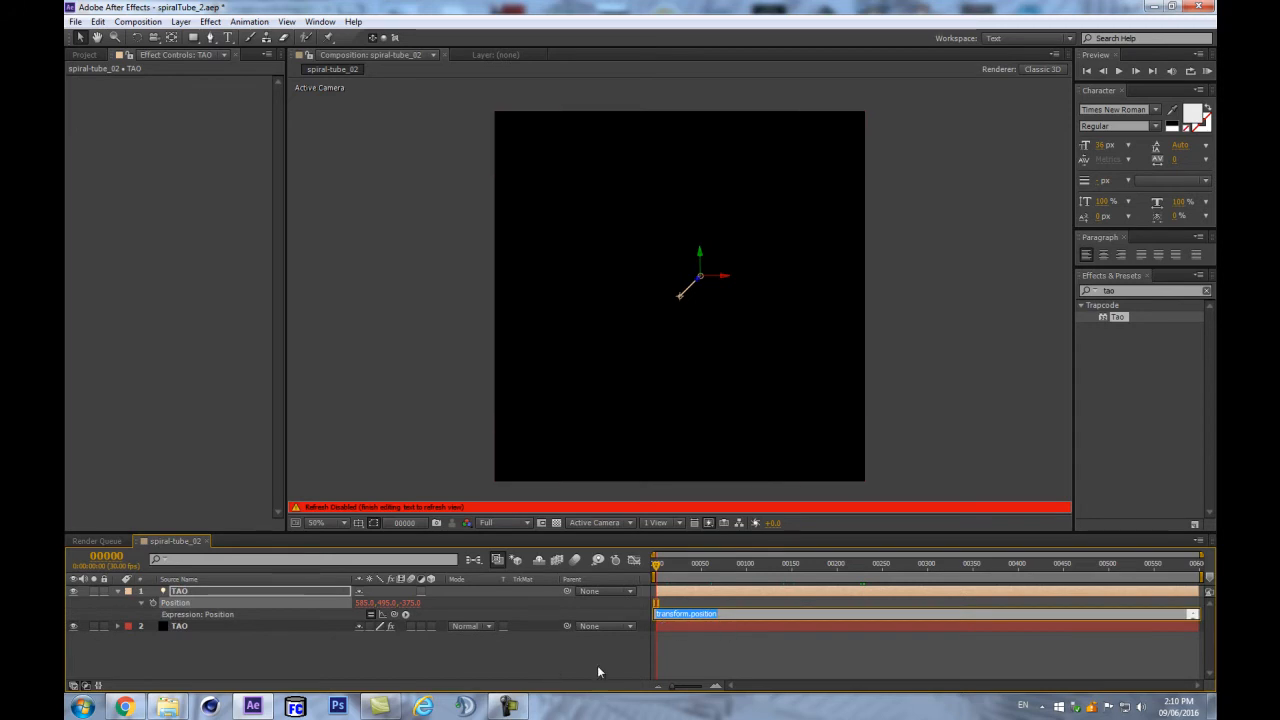
pyautogui.write('add(center,[x,y,z]);')
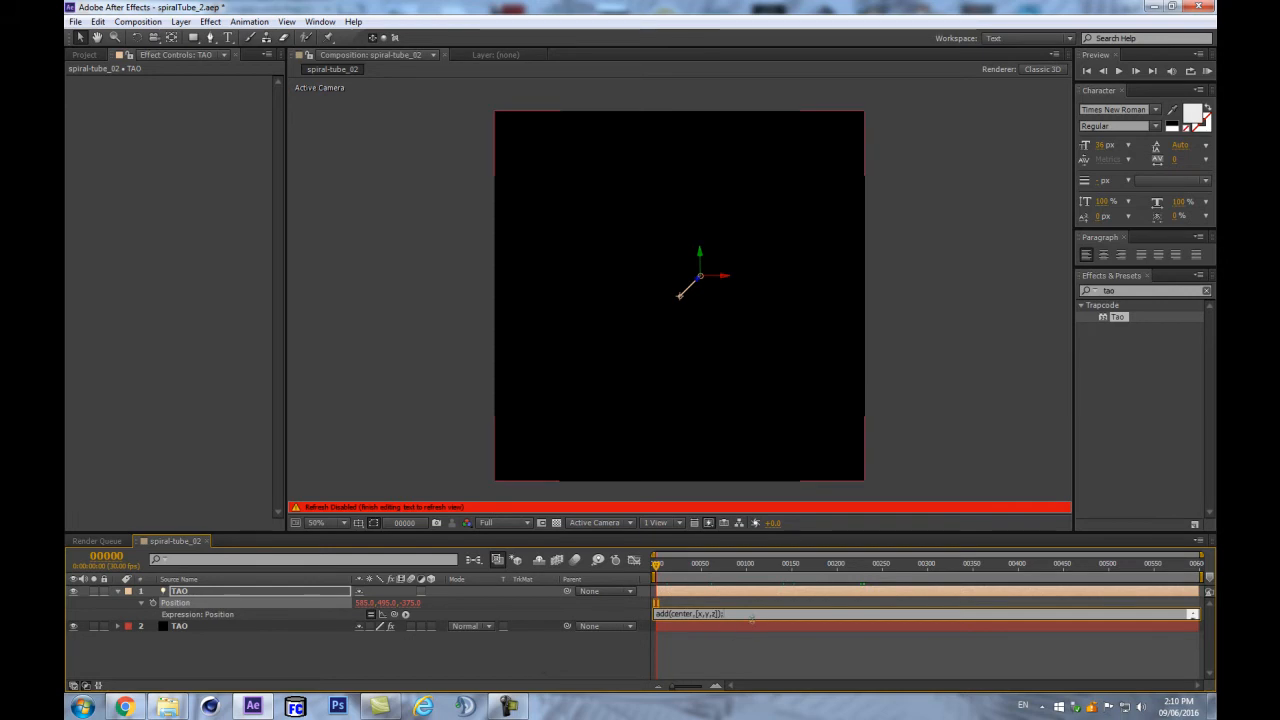
pyautogui.moveTo(752, 618); pyautogui.dragTo(737, 671)
pyautogui.moveTo(756, 531); pyautogui.dragTo(757, 428)
pyautogui.moveTo(766, 570); pyautogui.dragTo(768, 605)
pyautogui.moveTo(626, 277); pyautogui.dragTo(588, 298)
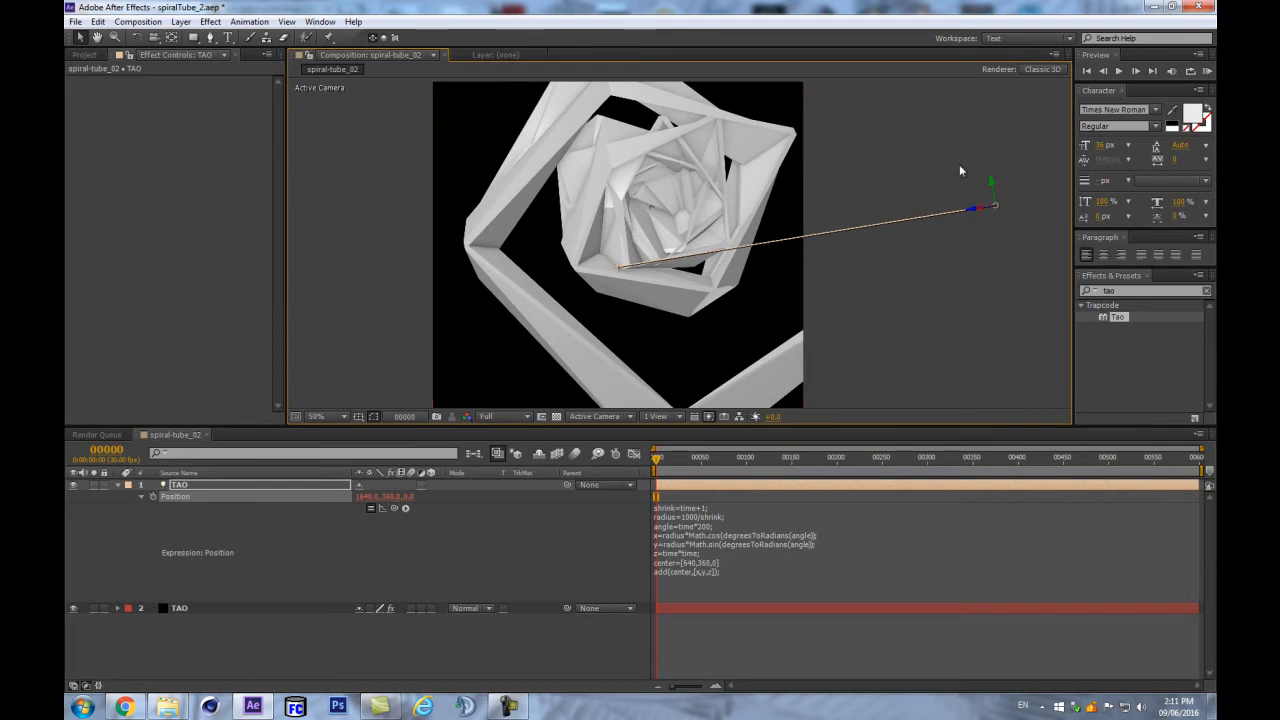
# - Scrub through the spiral motion and turn on the Title/Action Safe guides
pyautogui.moveTo(681, 461); pyautogui.dragTo(549, 480)
pyautogui.click(373, 416)
pyautogui.click(398, 432)
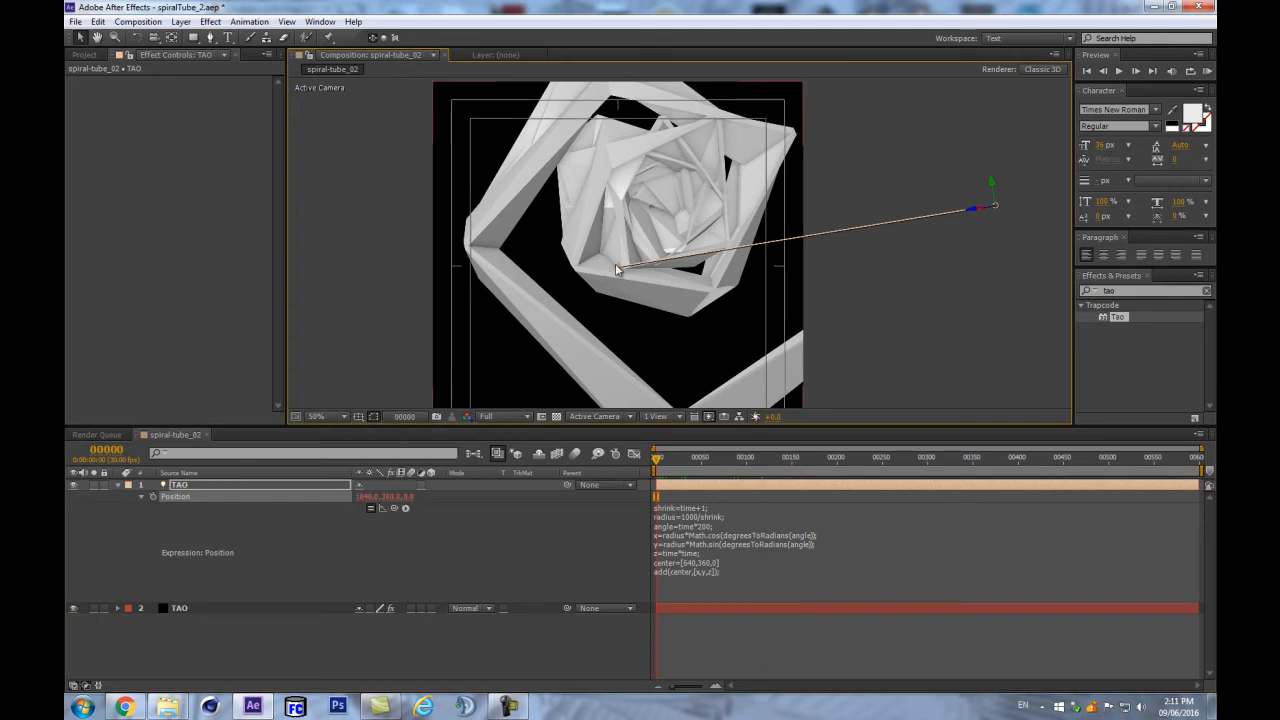
pyautogui.moveTo(671, 470); pyautogui.dragTo(625, 499)
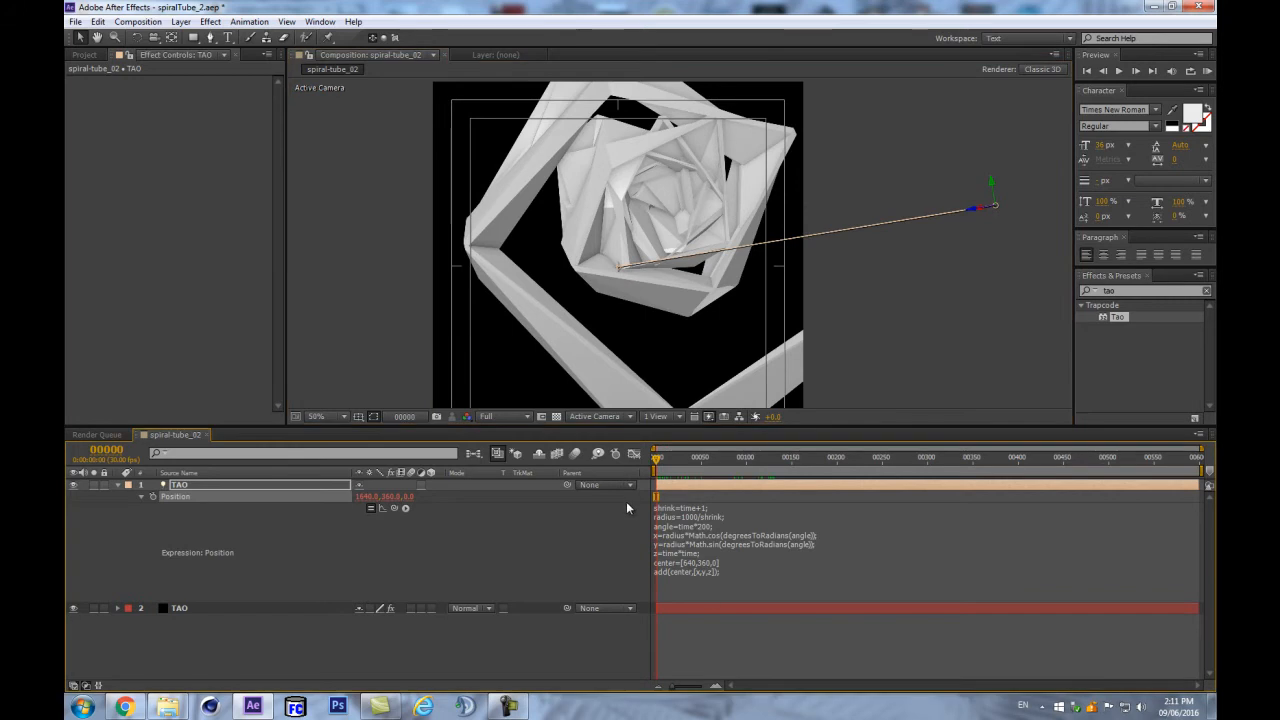
# - Edit the expression's center from [640,360,0] to [540,540,0] and apply it
pyautogui.click(671, 568)
pyautogui.moveTo(657, 562); pyautogui.dragTo(752, 562)
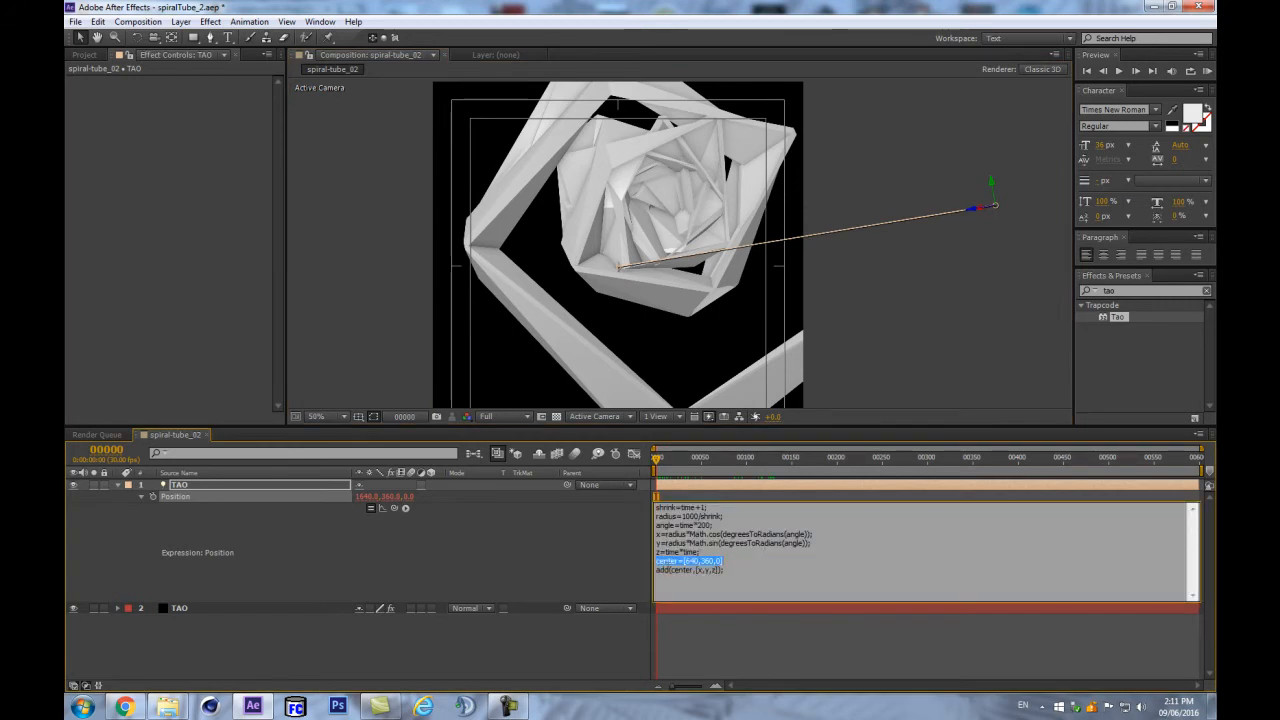
pyautogui.click(697, 562)
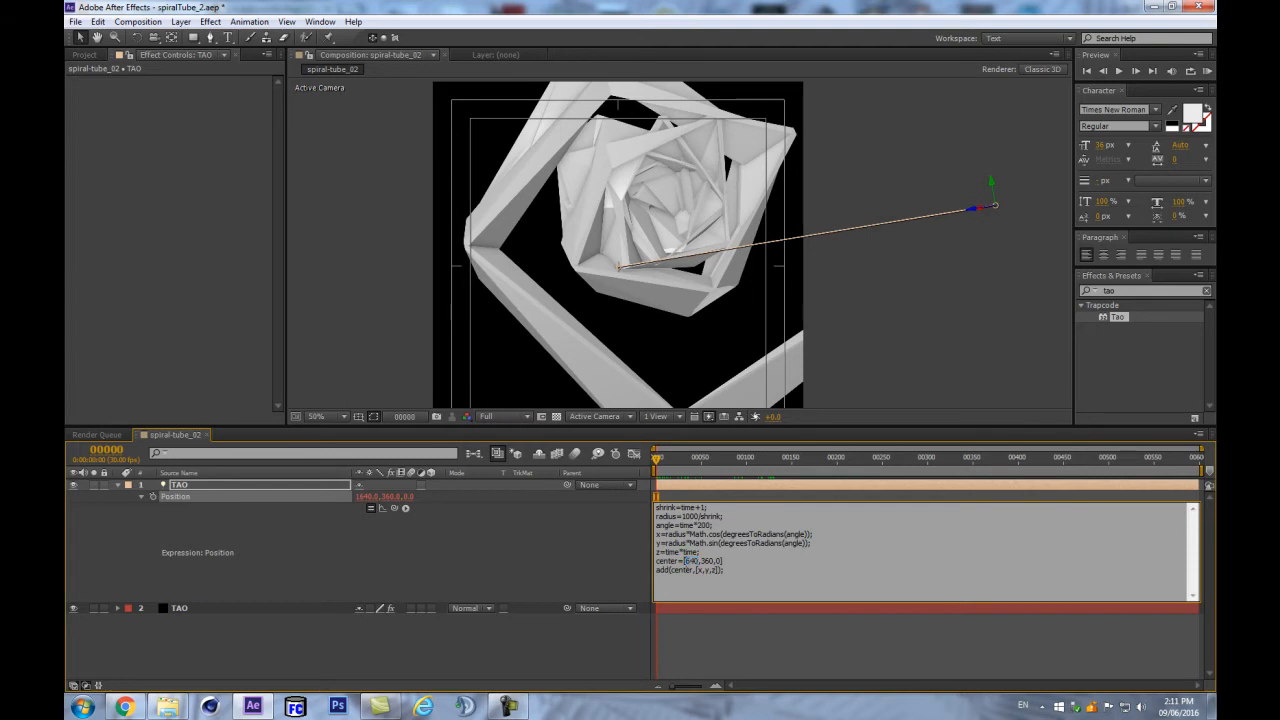
pyautogui.doubleClick(689, 561)
pyautogui.click(474, 574)
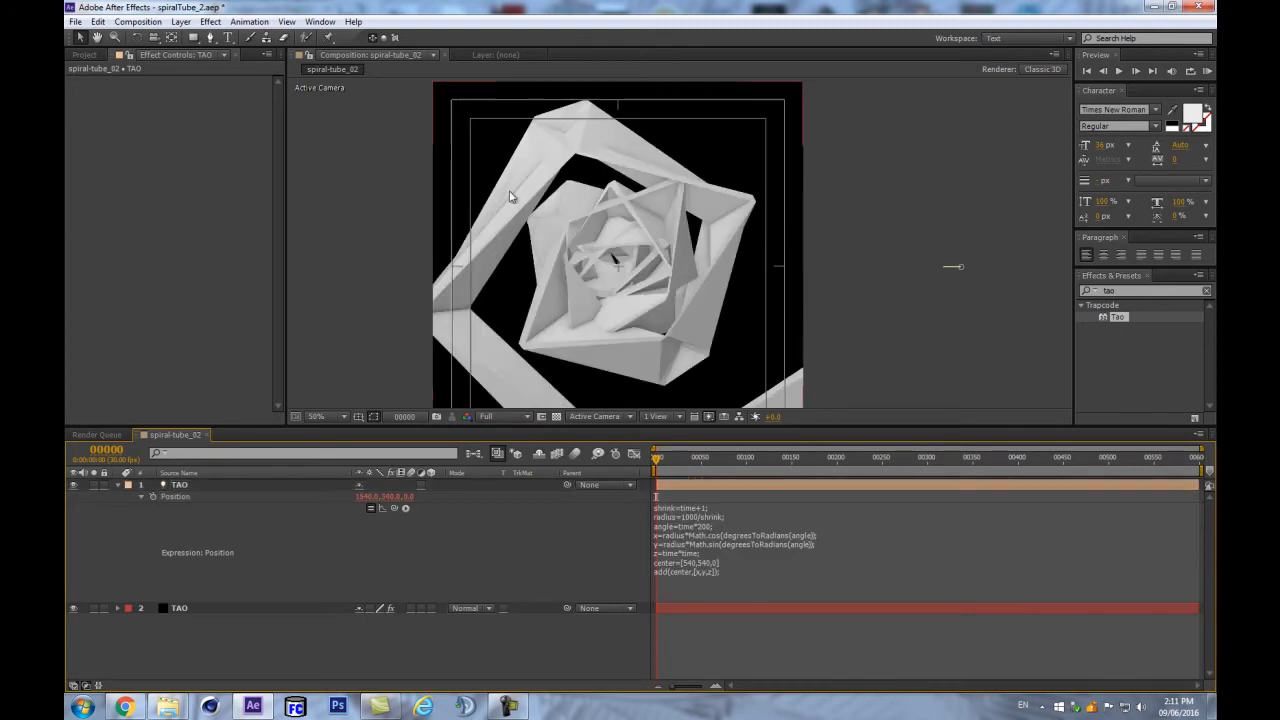
pyautogui.moveTo(915, 428); pyautogui.dragTo(921, 456)
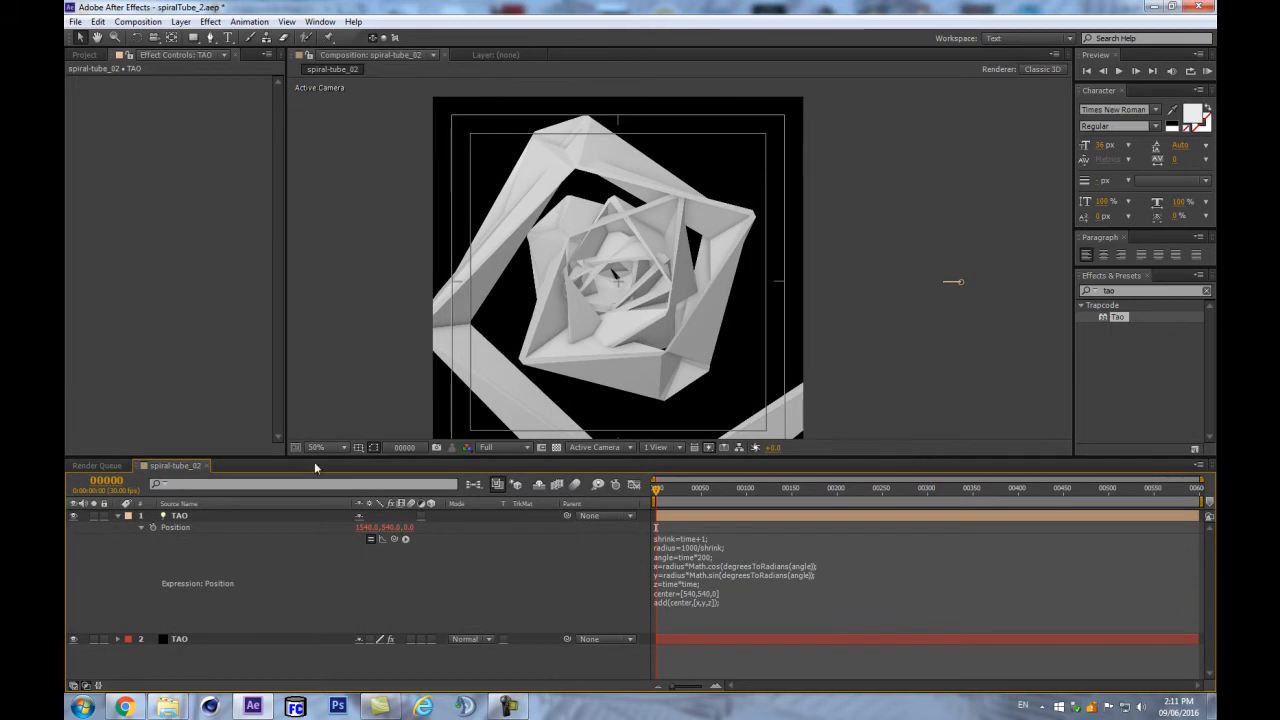
# - Set the TAO light's Auto-Orientation to Off with Ctrl+Alt+O
pyautogui.rightClick(202, 512)
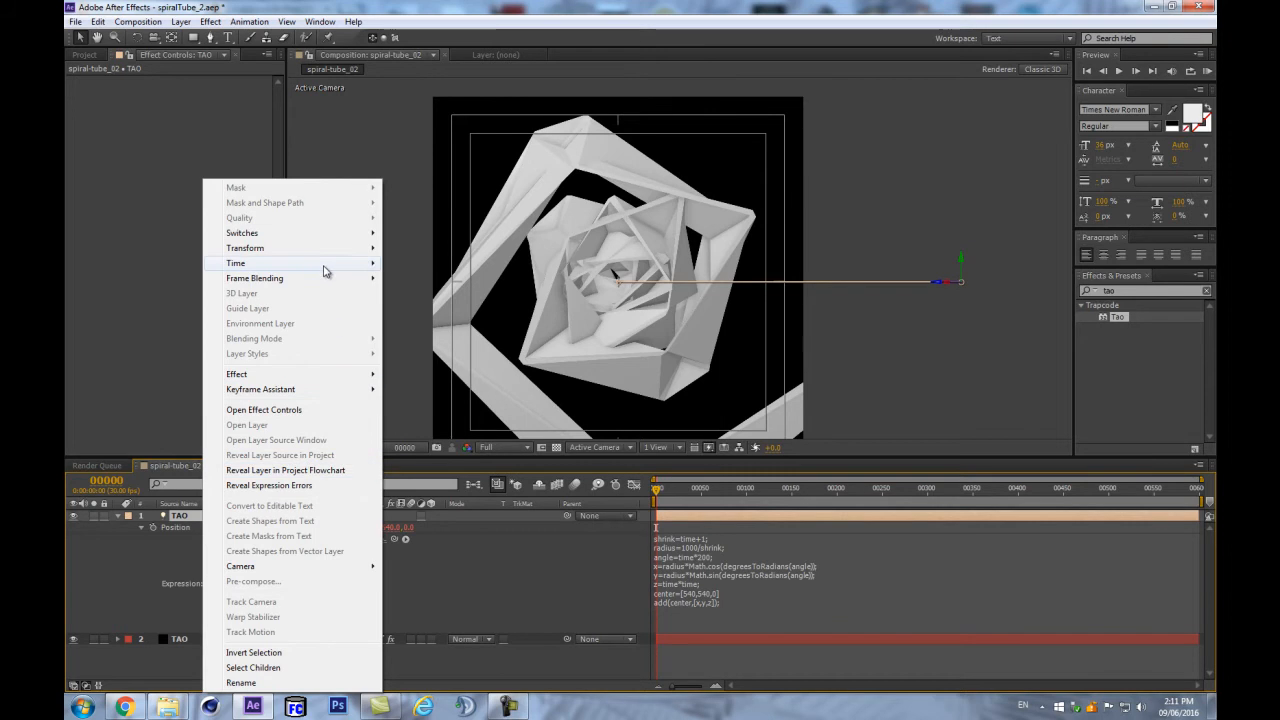
pyautogui.moveTo(321, 254)
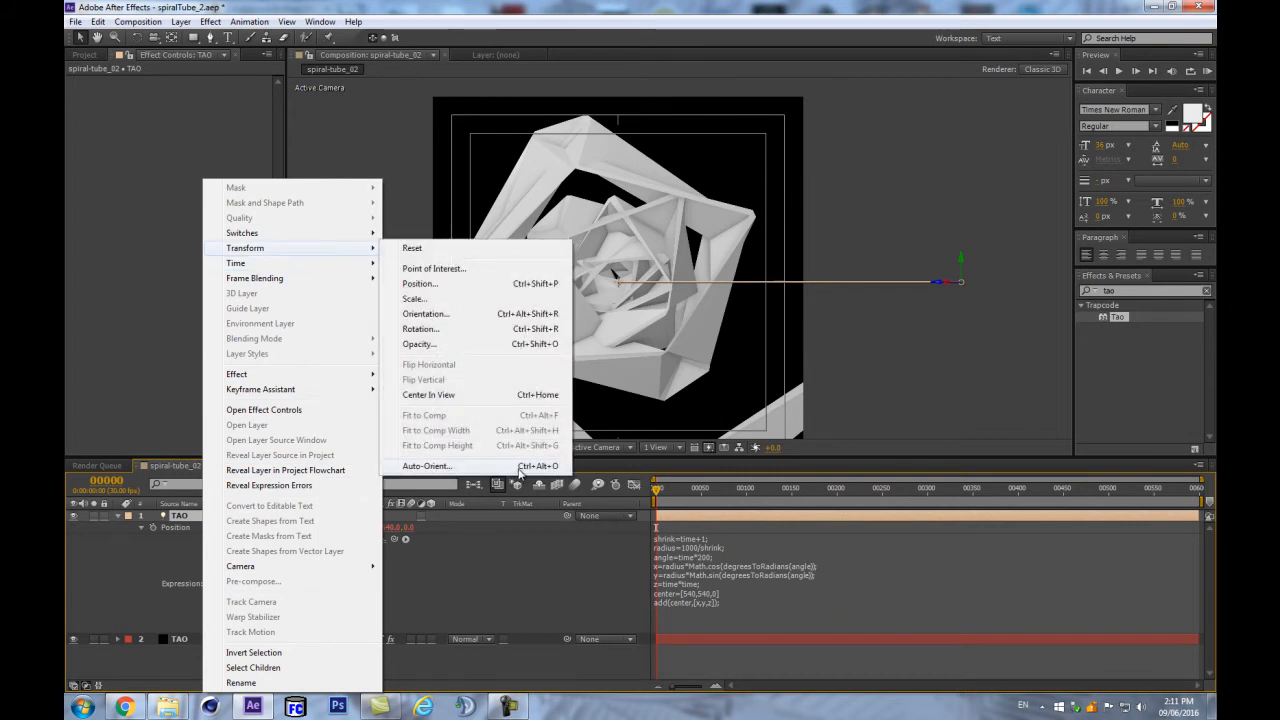
pyautogui.click(445, 544)
pyautogui.click(293, 514)
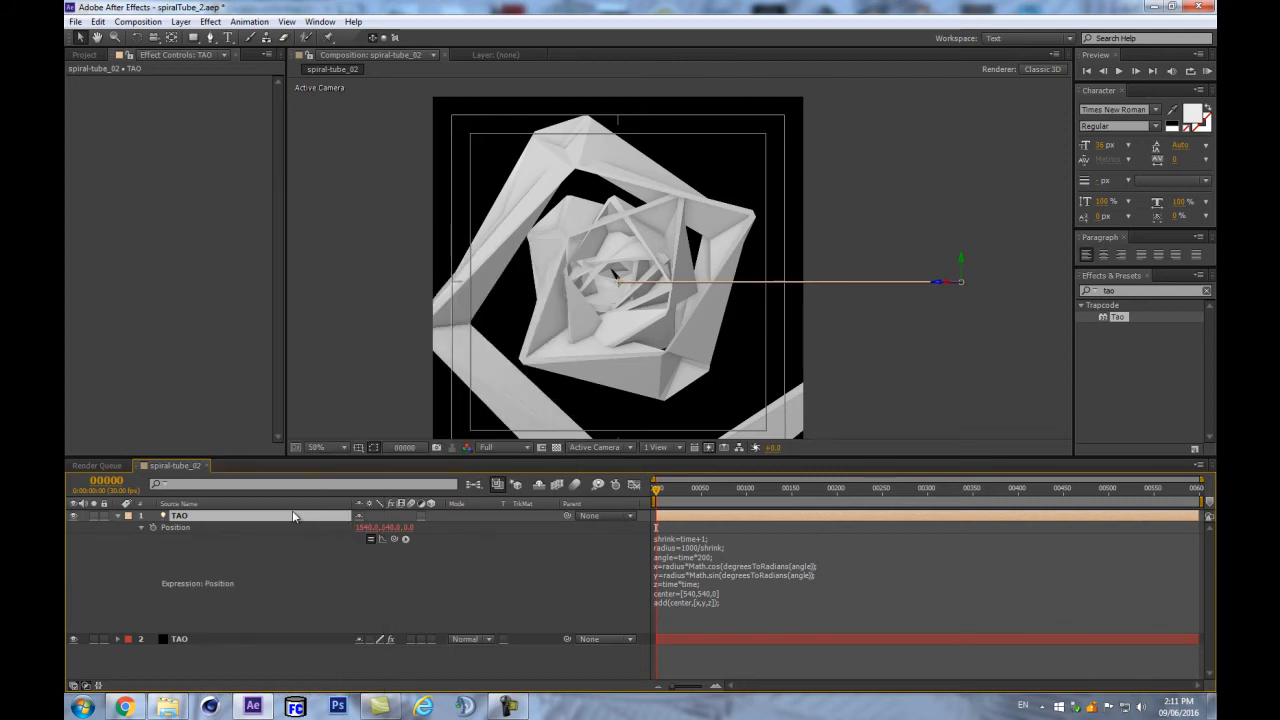
pyautogui.hotkey('ctrl', 'alt', 'o')
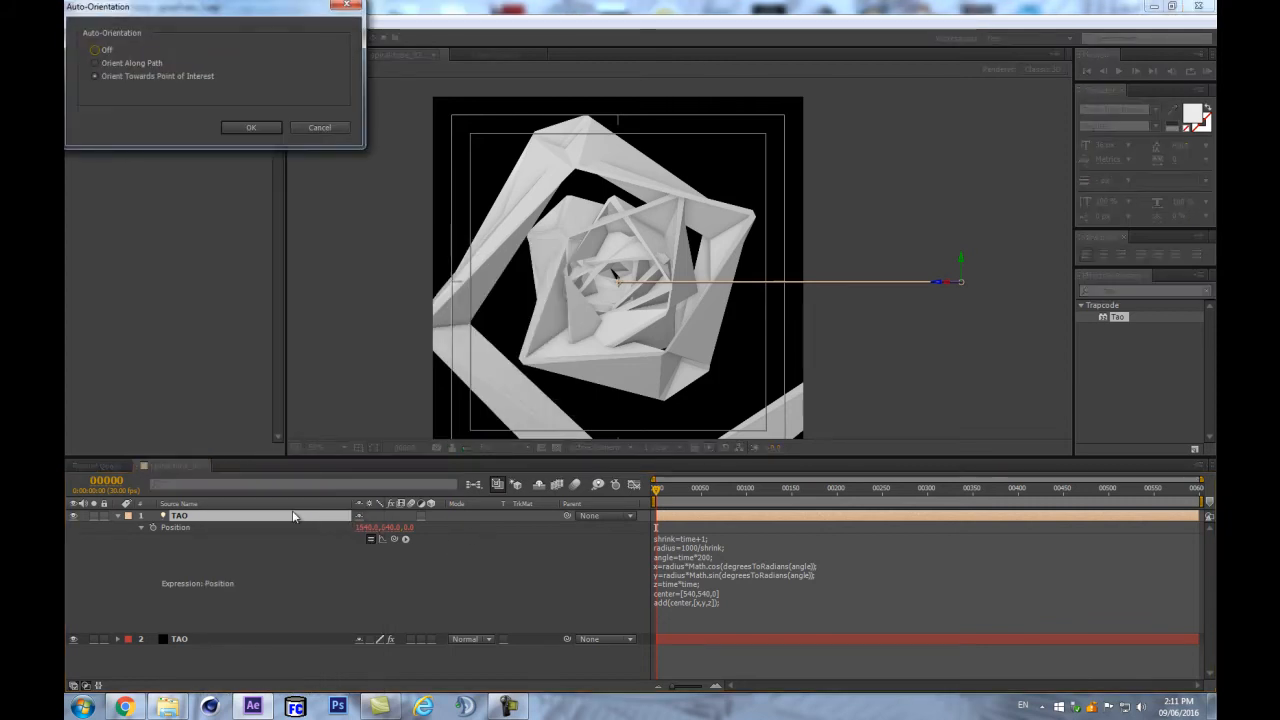
pyautogui.moveTo(138, 6); pyautogui.dragTo(384, 228)
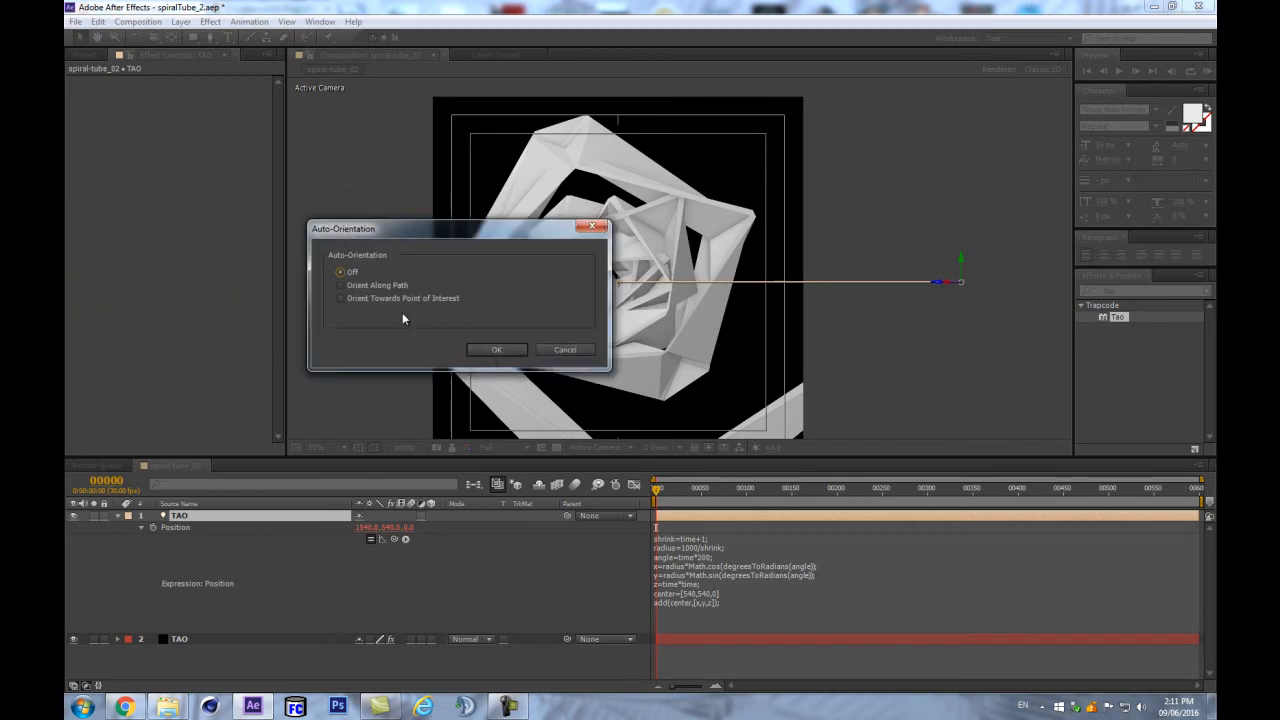
pyautogui.click(499, 349)
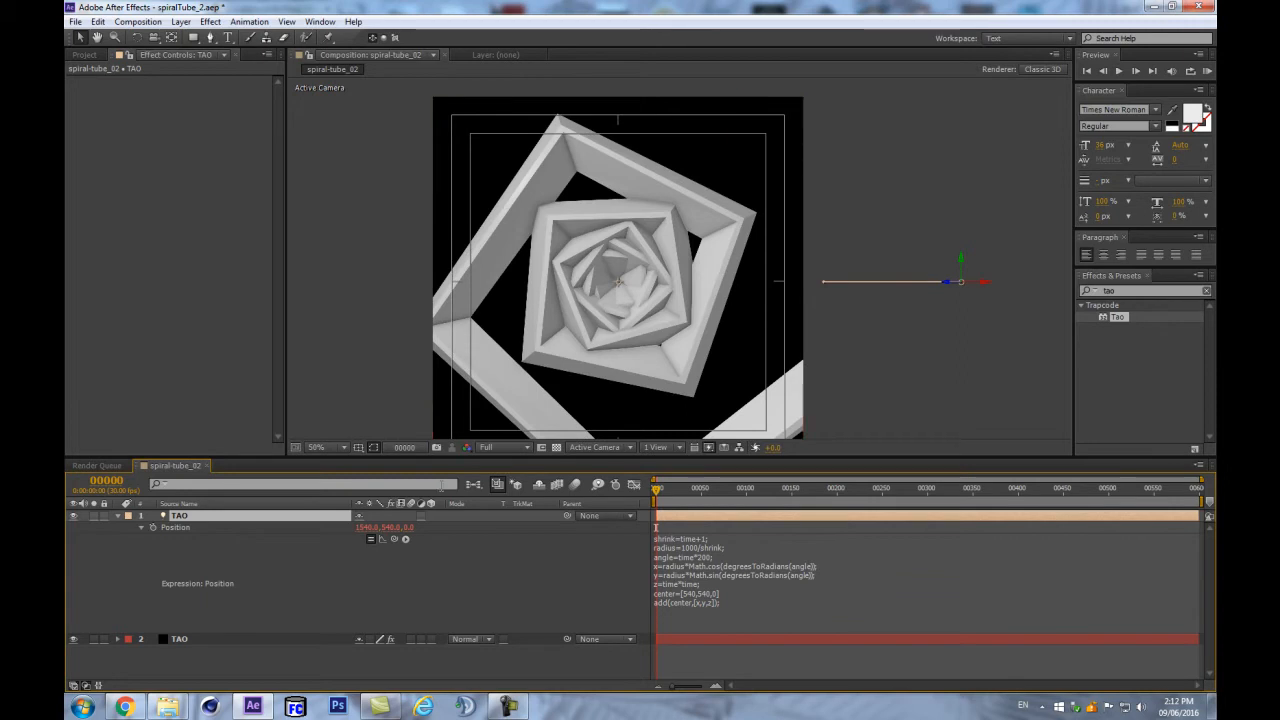
# - Turn off Title/Action Safe, toggle Tao's Generate Path on and back off, and enlarge the viewer
pyautogui.click(357, 448)
pyautogui.click(382, 461)
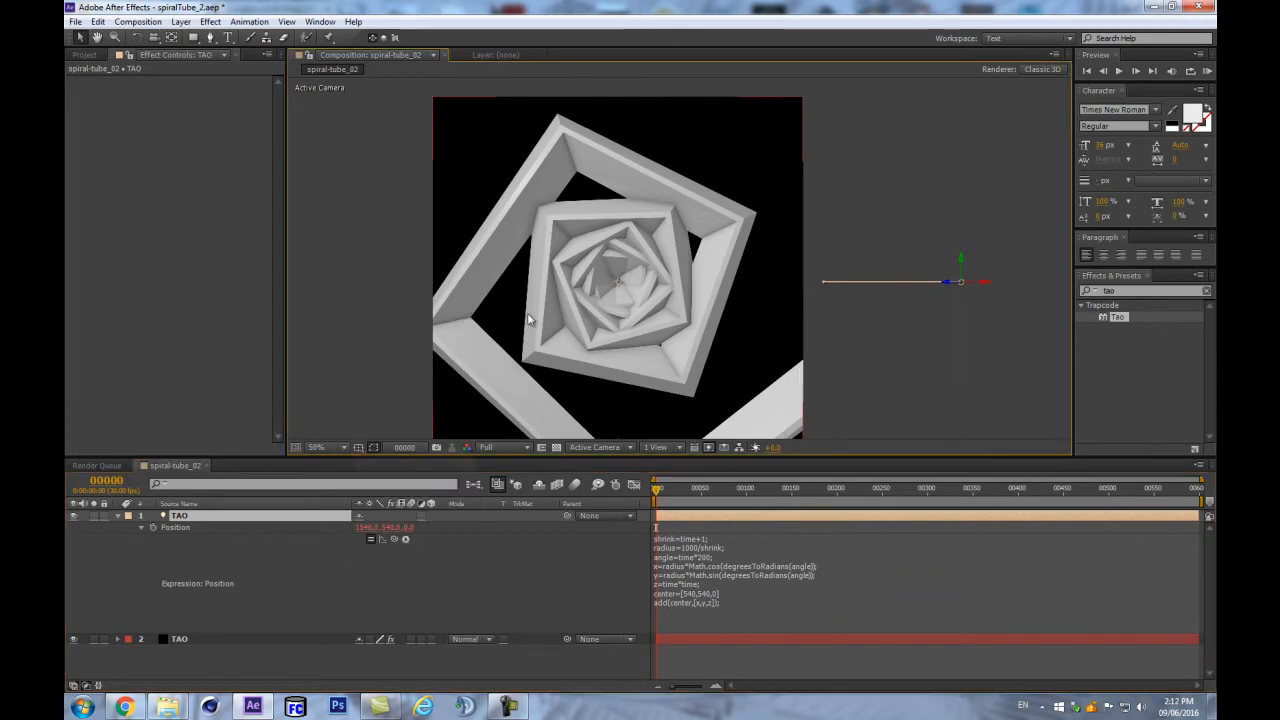
pyautogui.click(224, 640)
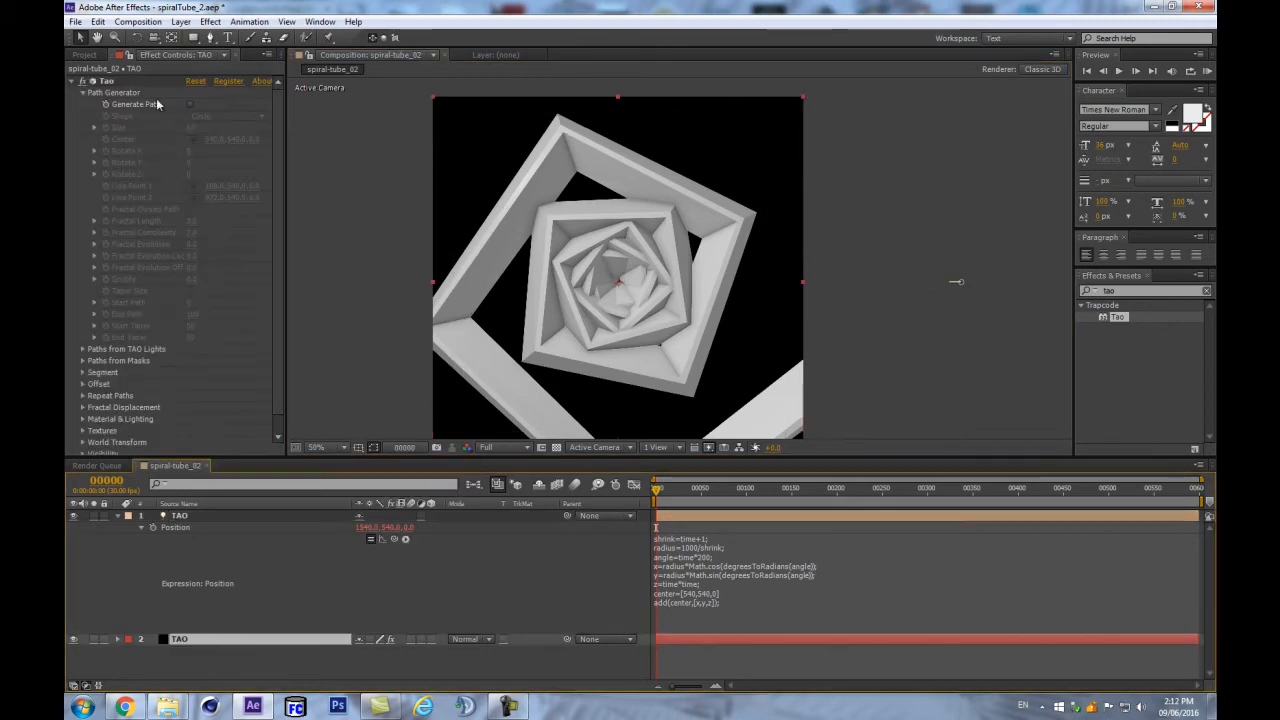
pyautogui.click(191, 105)
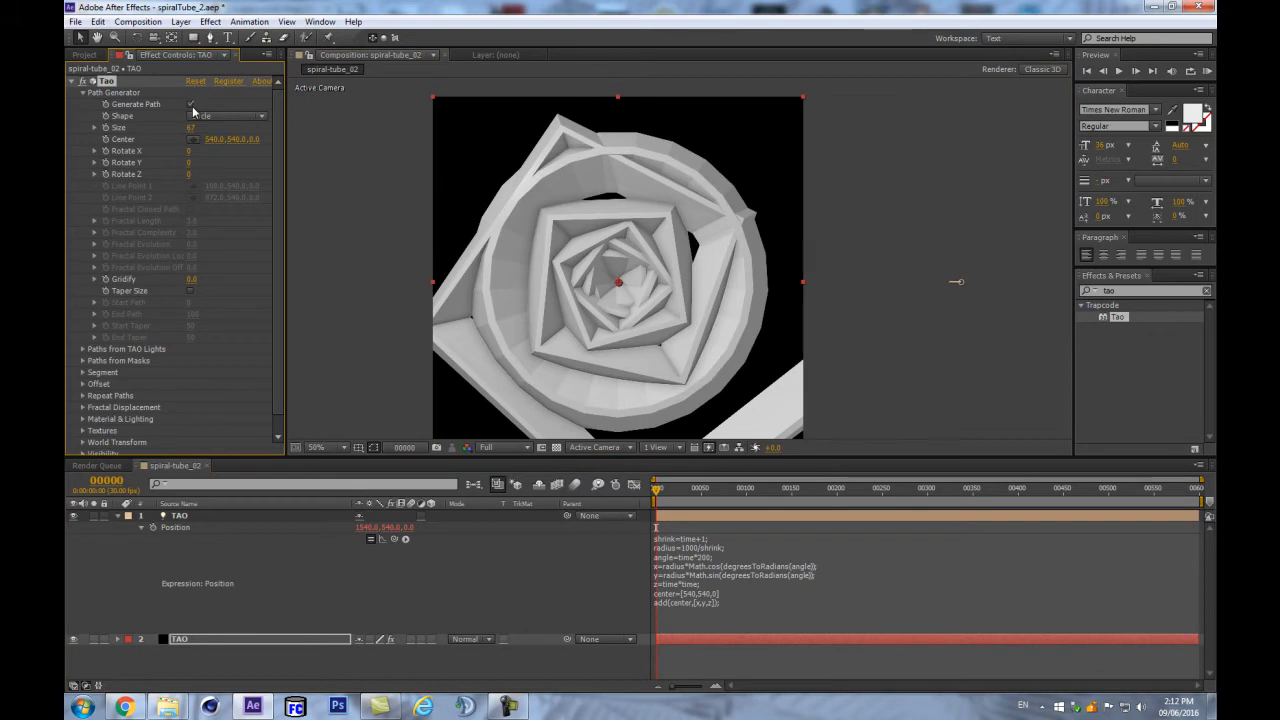
pyautogui.click(191, 105)
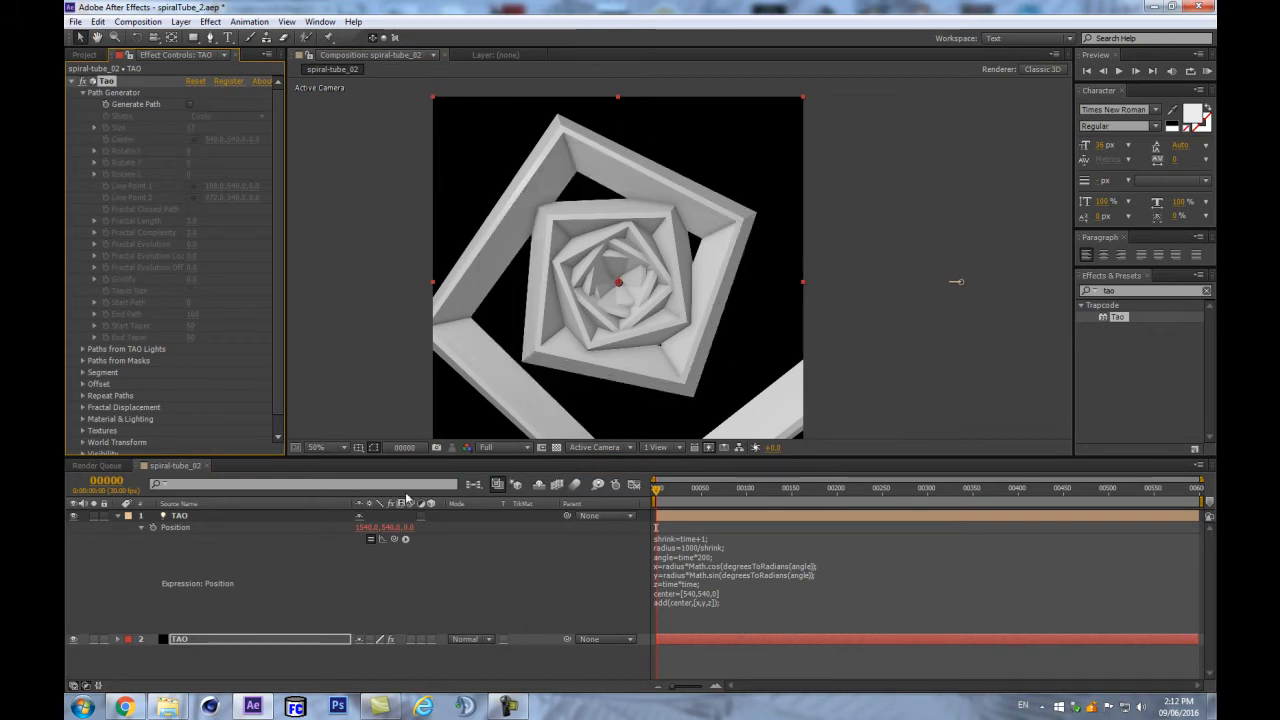
pyautogui.click(118, 516)
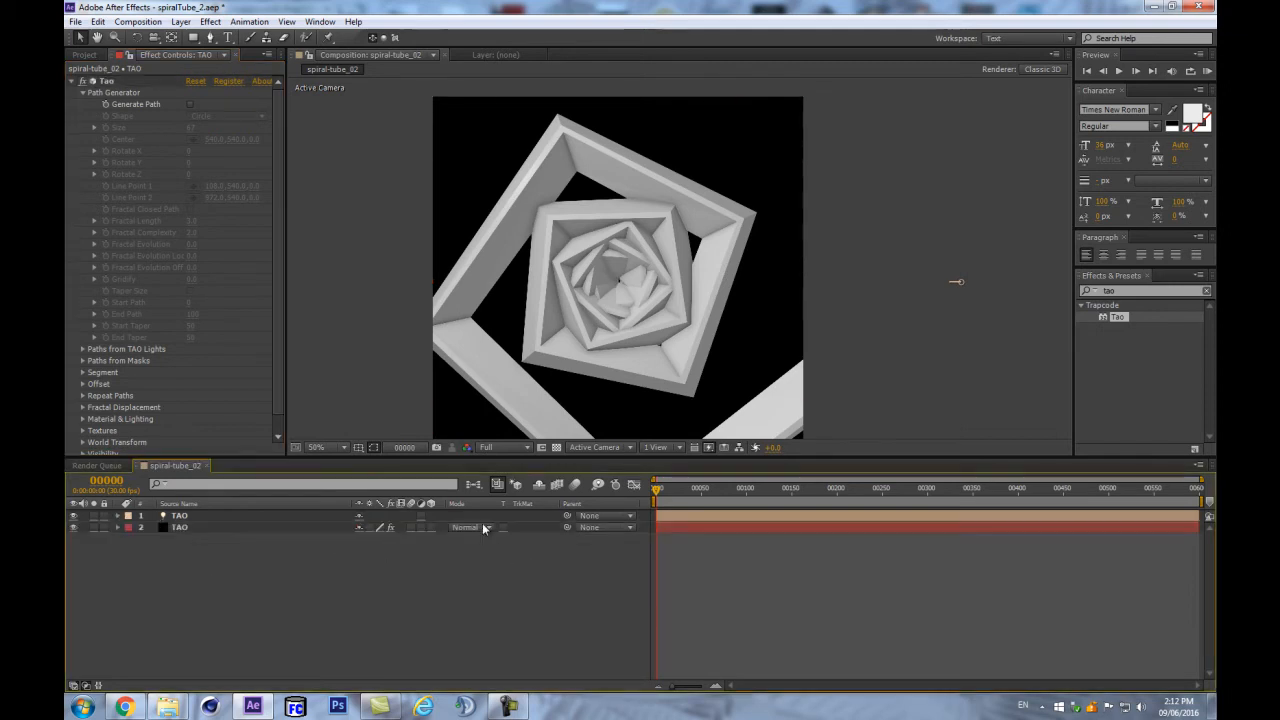
pyautogui.click(262, 517)
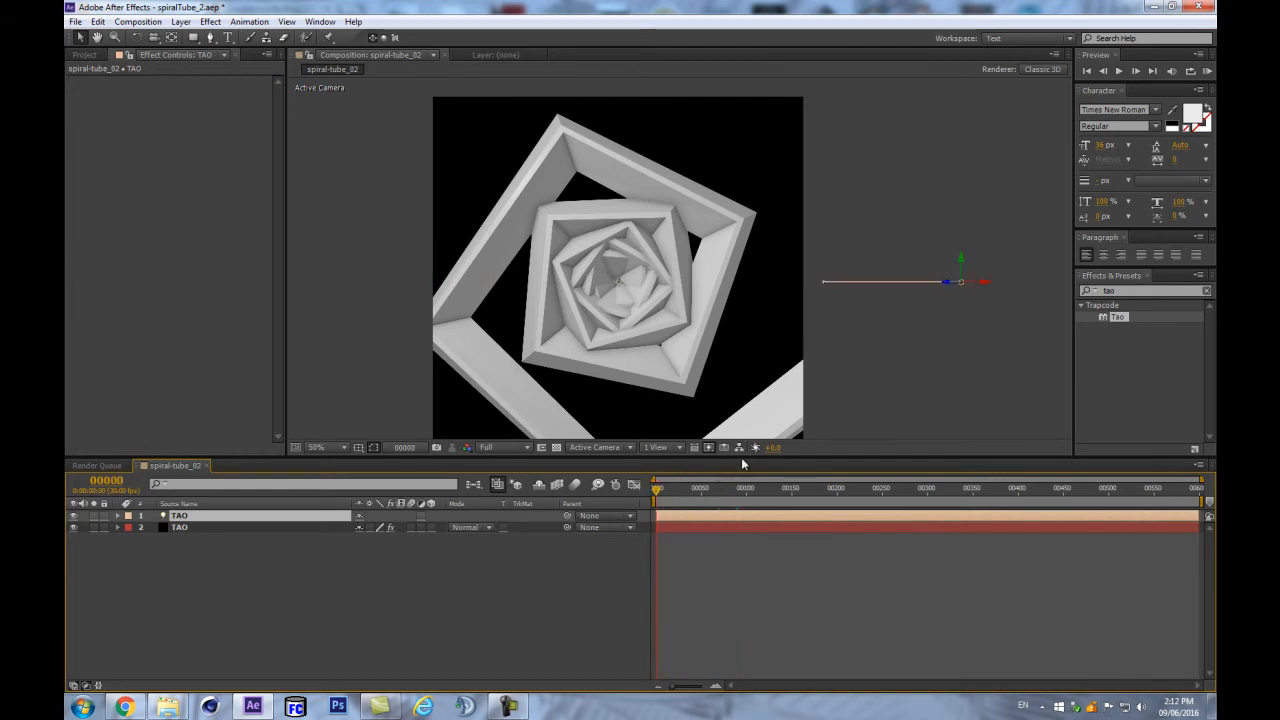
pyautogui.moveTo(743, 463); pyautogui.dragTo(743, 531)
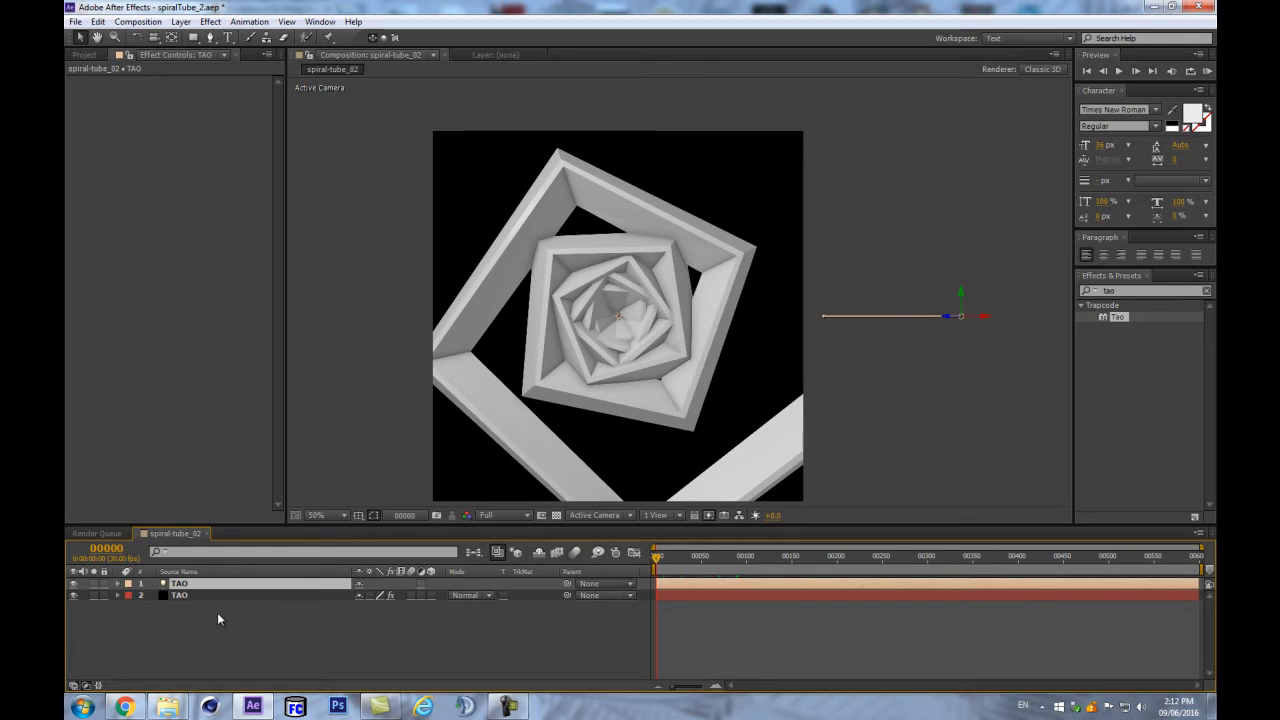
# - Add a null named 'tao settings' and label it and the TAO layer Lavender
pyautogui.hotkey('ctrl', 'alt', 'shift', 'y')
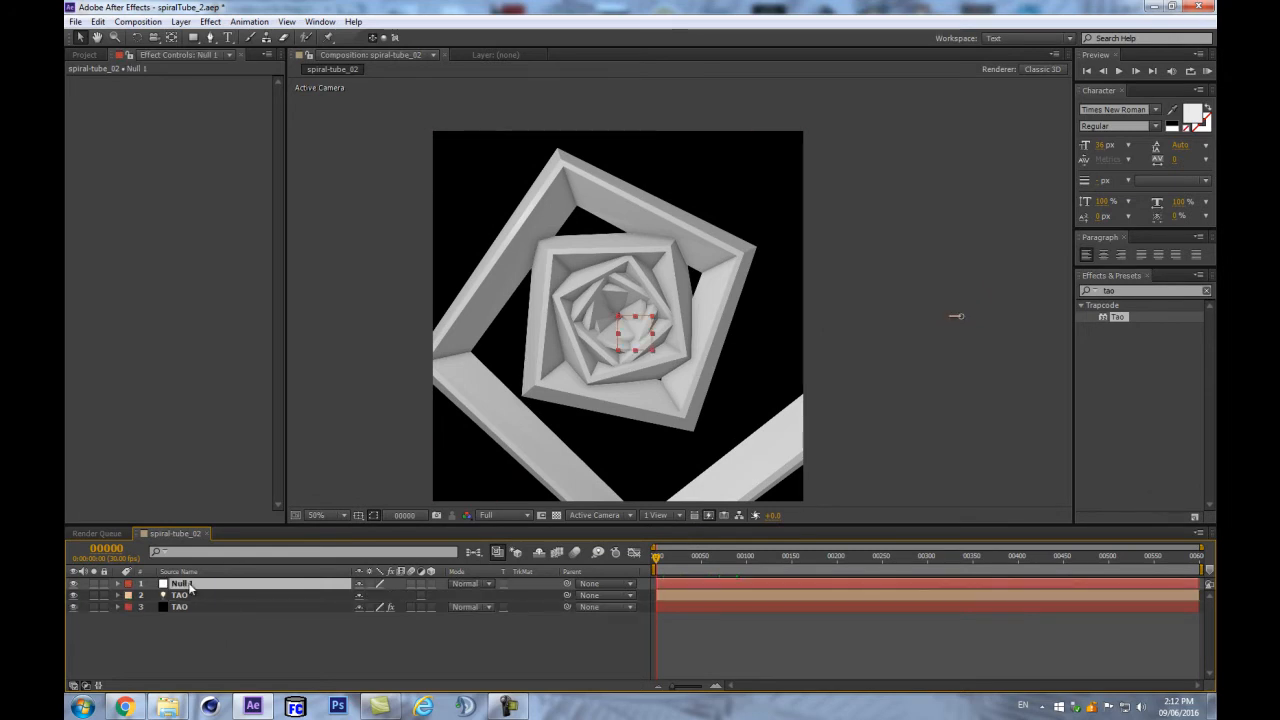
pyautogui.press('Return')
pyautogui.write('tao settings')
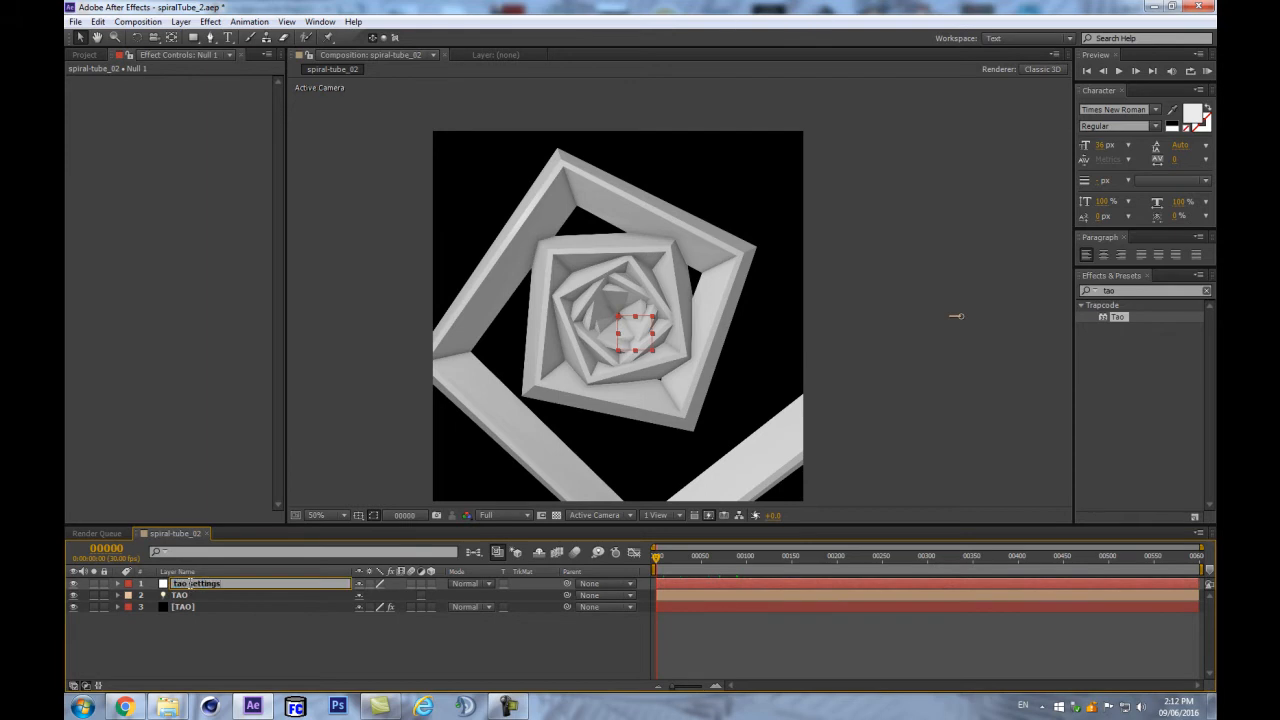
pyautogui.press('Return')
pyautogui.keyDown('shift'); pyautogui.click(200, 595); pyautogui.keyUp('shift')
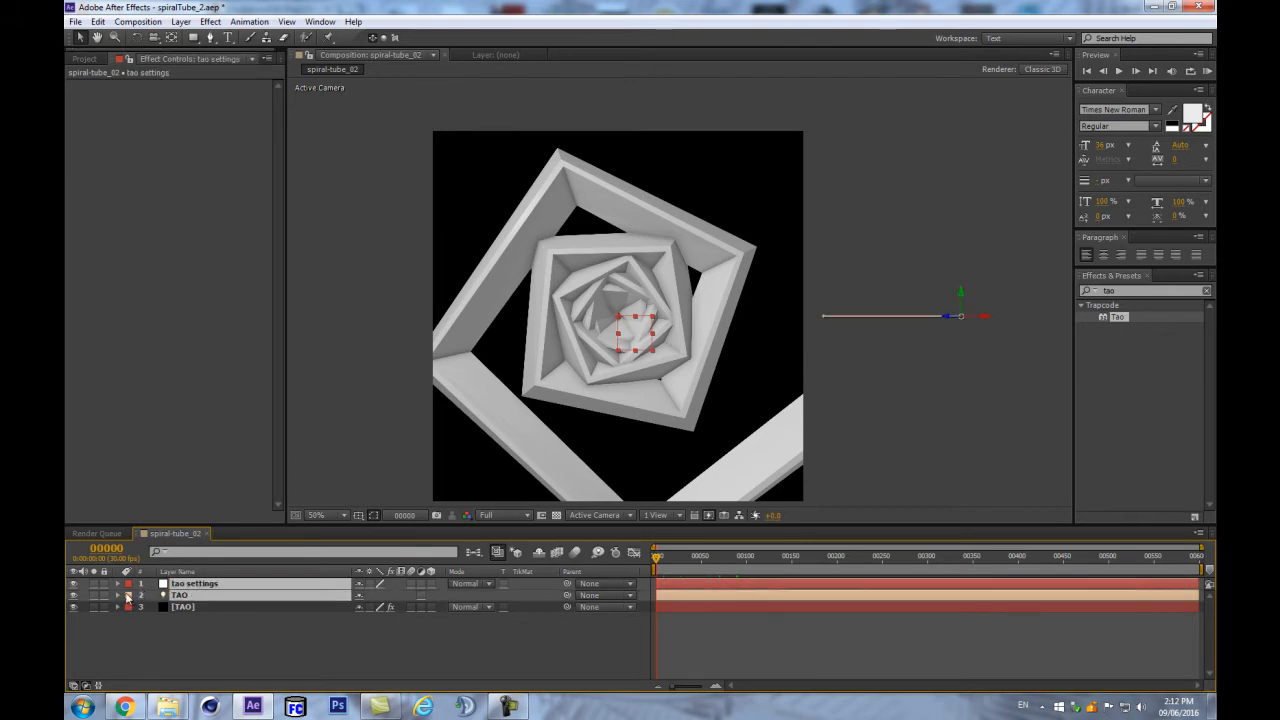
pyautogui.click(127, 597)
pyautogui.click(165, 424)
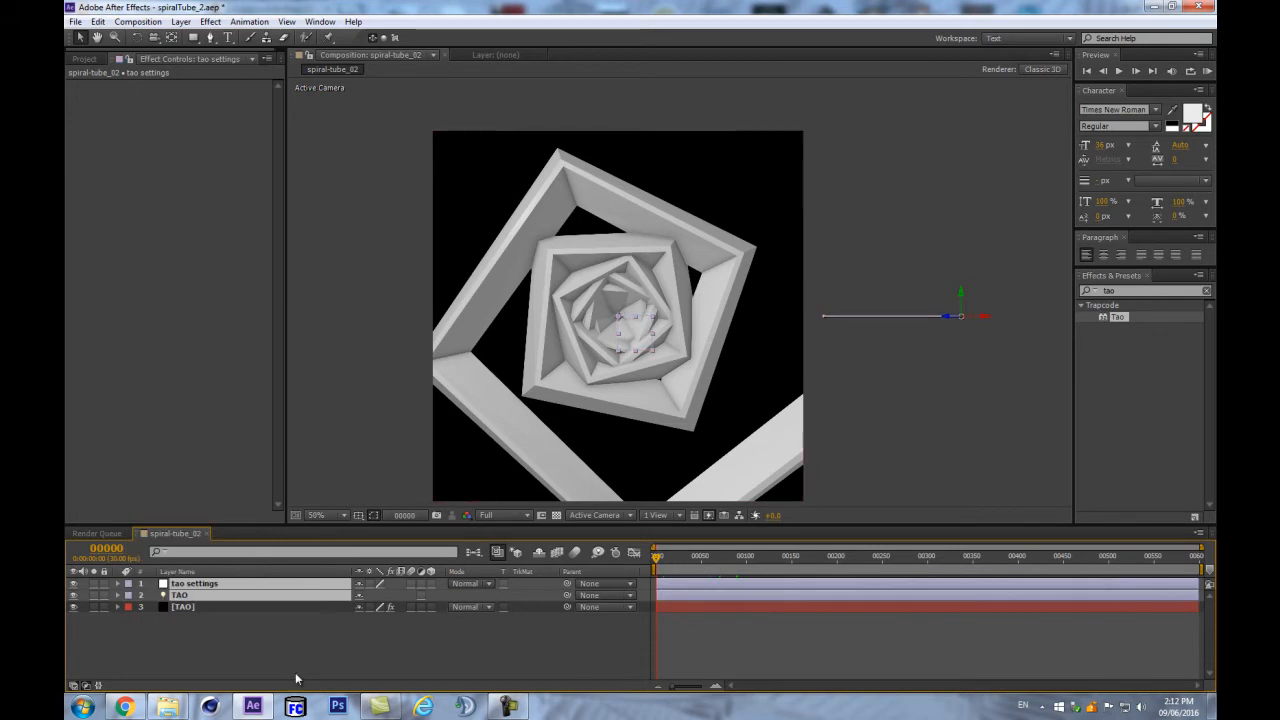
pyautogui.click(264, 659)
# - Parent the TAO light layer to the tao settings null
pyautogui.click(301, 582)
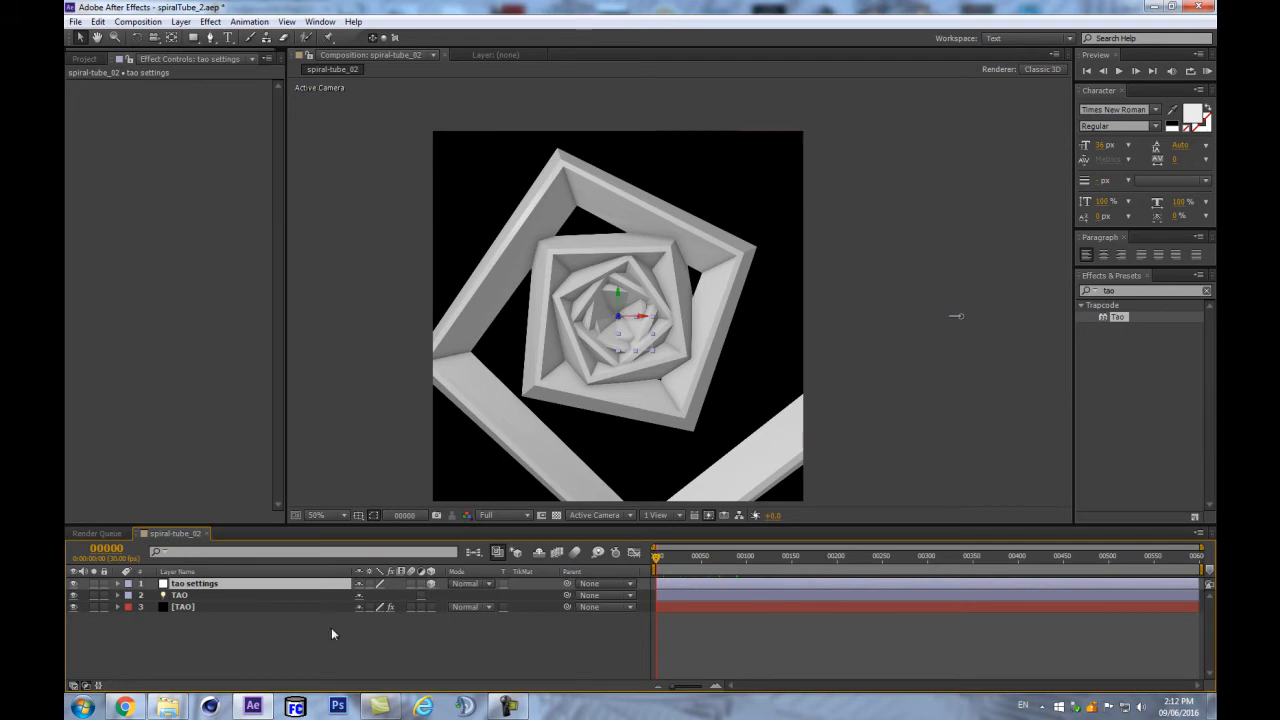
pyautogui.click(310, 595)
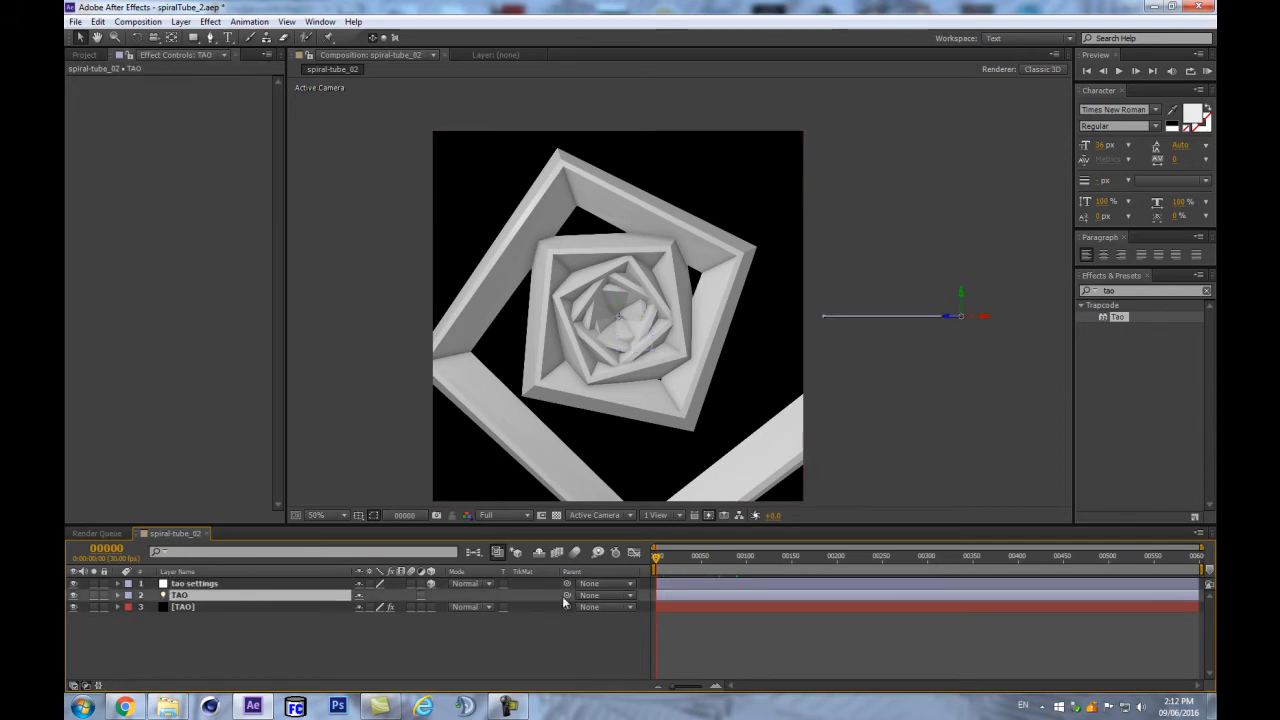
pyautogui.moveTo(566, 596); pyautogui.dragTo(265, 588)
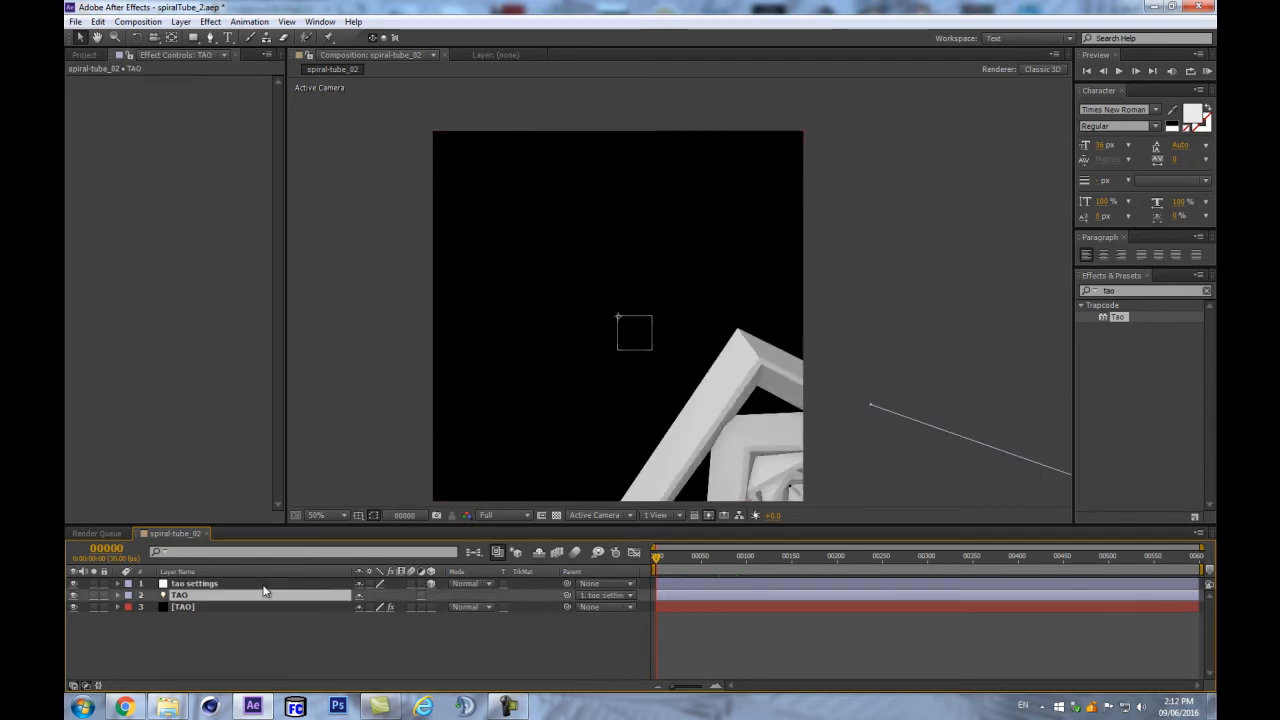
pyautogui.moveTo(627, 524); pyautogui.dragTo(604, 420)
pyautogui.click(378, 606)
# - Change the TAO Position expression's centre from [540,540,0] to [0,0,0]
pyautogui.press('u')
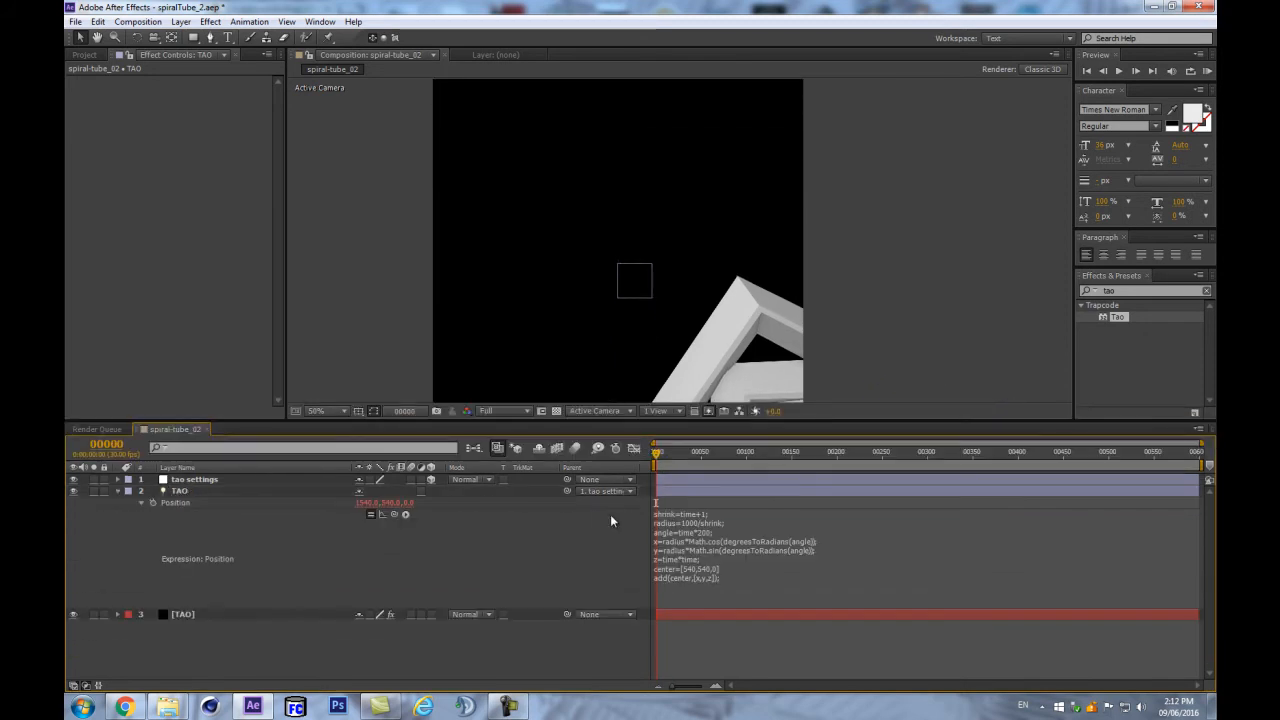
pyautogui.click(238, 481)
pyautogui.press('p')
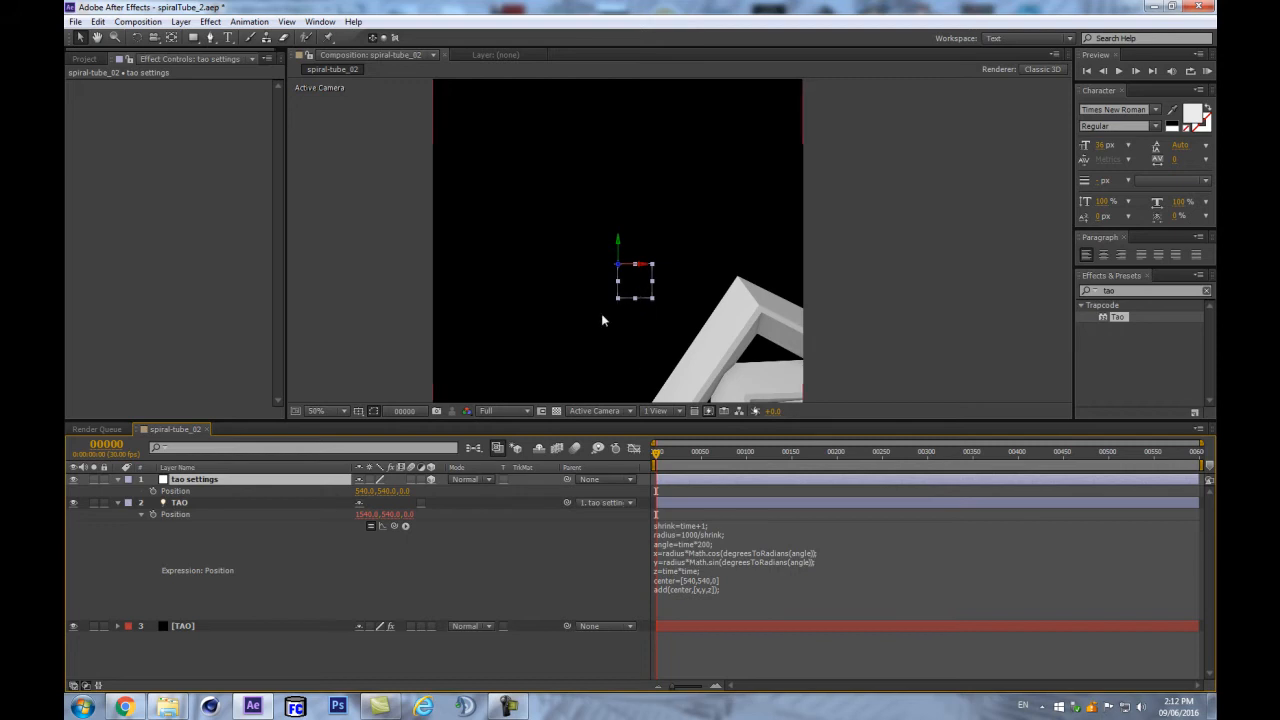
pyautogui.click(676, 576)
pyautogui.click(687, 574)
pyautogui.press('BackSpace')
pyautogui.press('BackSpace')
pyautogui.write('0')
pyautogui.press('BackSpace')
pyautogui.press('BackSpace')
pyautogui.click(522, 560)
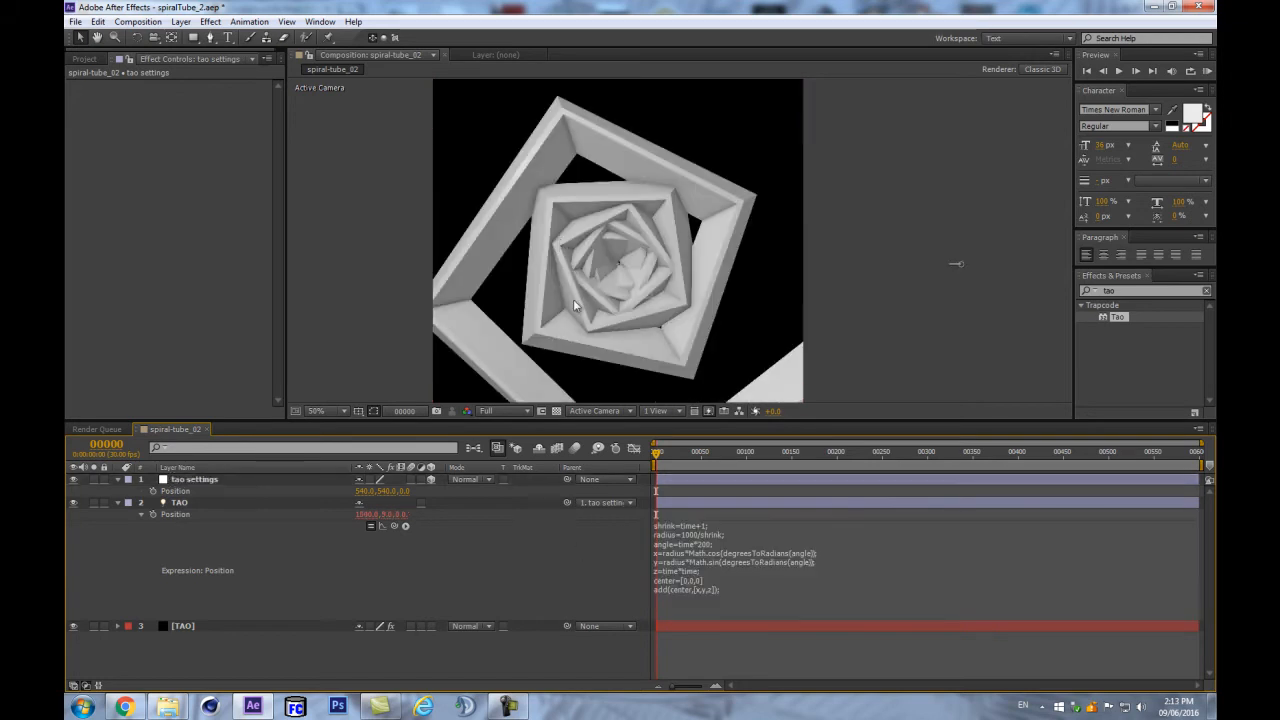
# - Test the tunnel by moving the tao settings null in X and depth, undoing each move
pyautogui.click(234, 480)
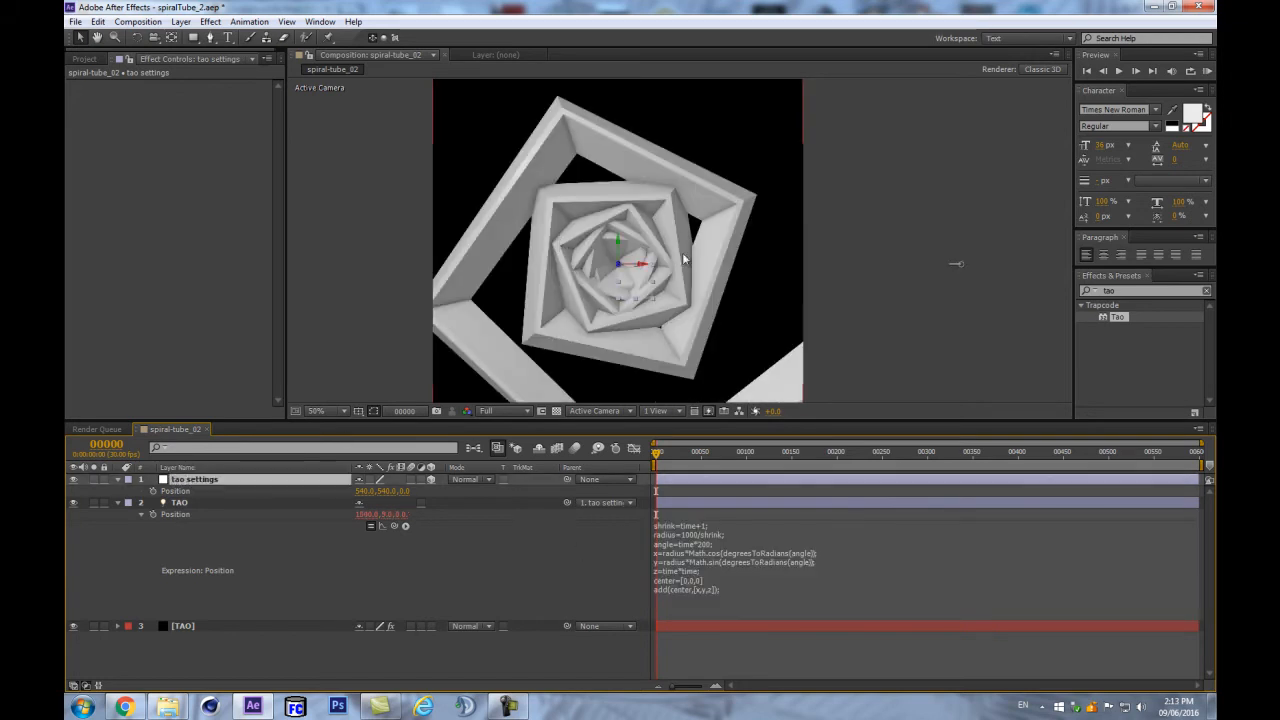
pyautogui.moveTo(643, 268); pyautogui.dragTo(568, 268)
pyautogui.moveTo(489, 280); pyautogui.dragTo(763, 267)
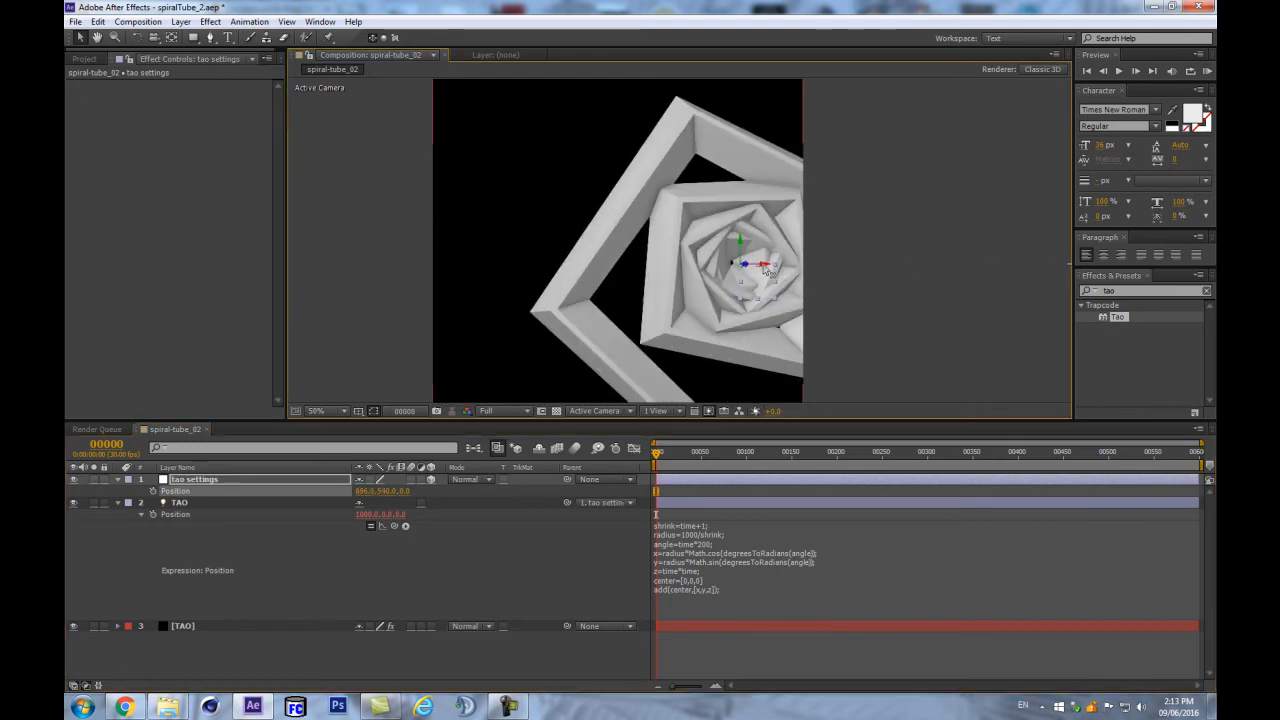
pyautogui.hotkey('ctrl', 'z')
pyautogui.moveTo(404, 491); pyautogui.dragTo(711, 466)
pyautogui.hotkey('ctrl', 'z')
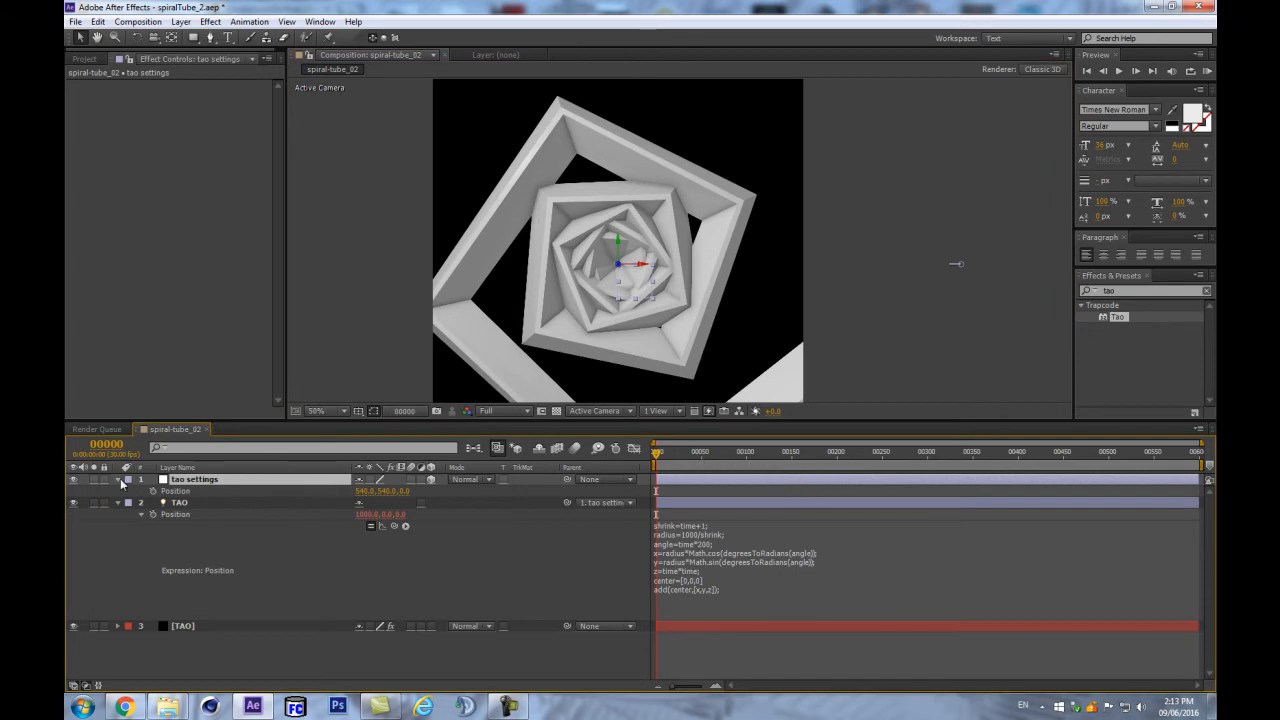
# - Keyframe the tao settings null's Position with X at 724 on frame 115, and scrub to preview
pyautogui.click(155, 491)
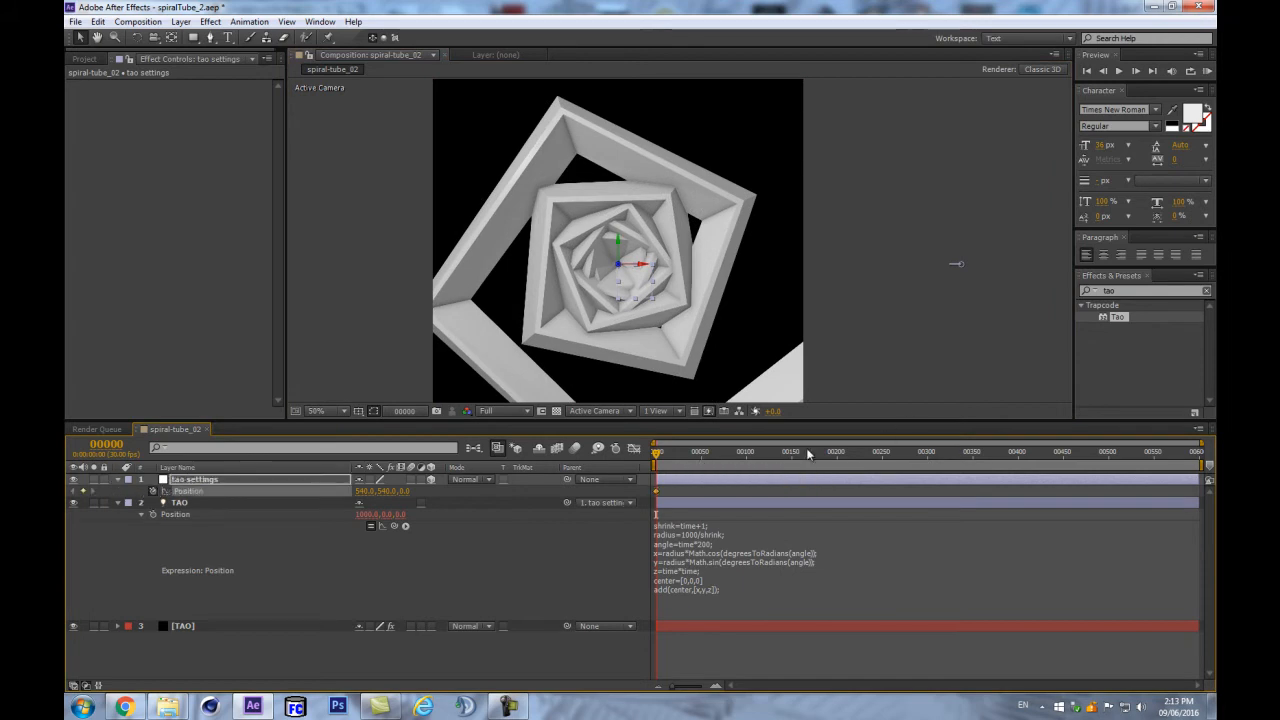
pyautogui.click(760, 452)
pyautogui.moveTo(368, 492); pyautogui.dragTo(490, 494)
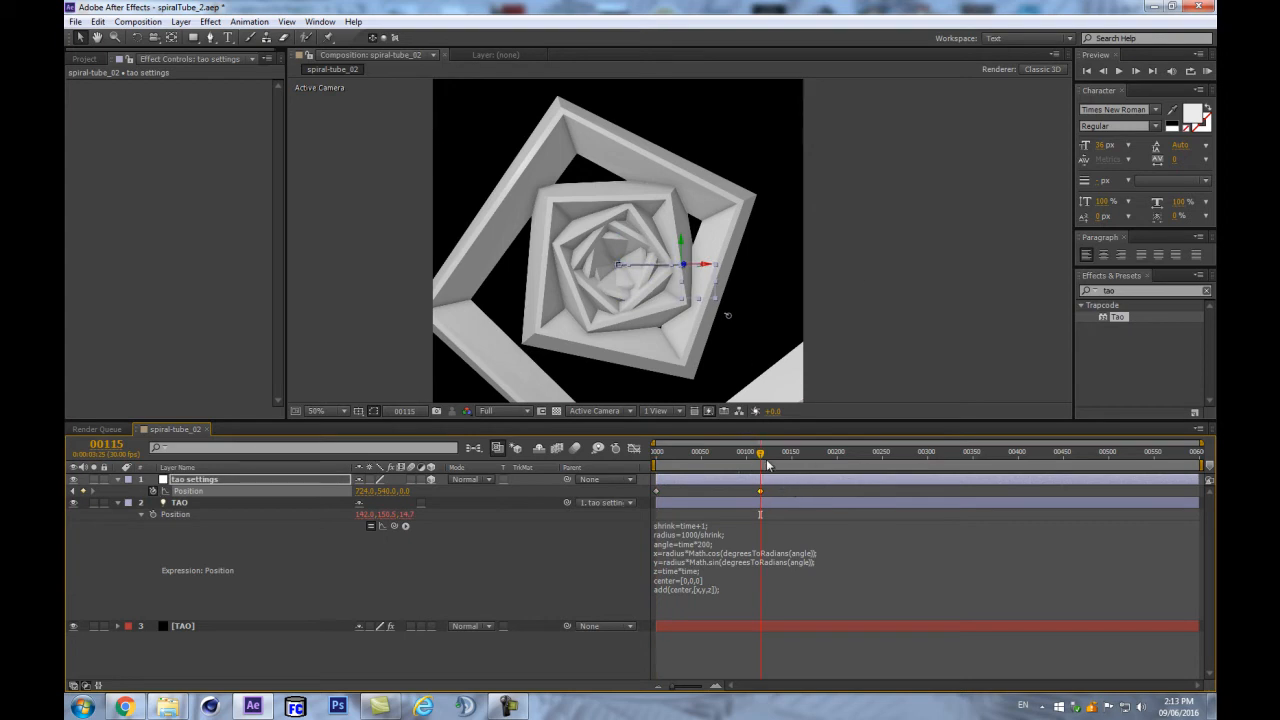
pyautogui.moveTo(758, 455); pyautogui.dragTo(656, 456)
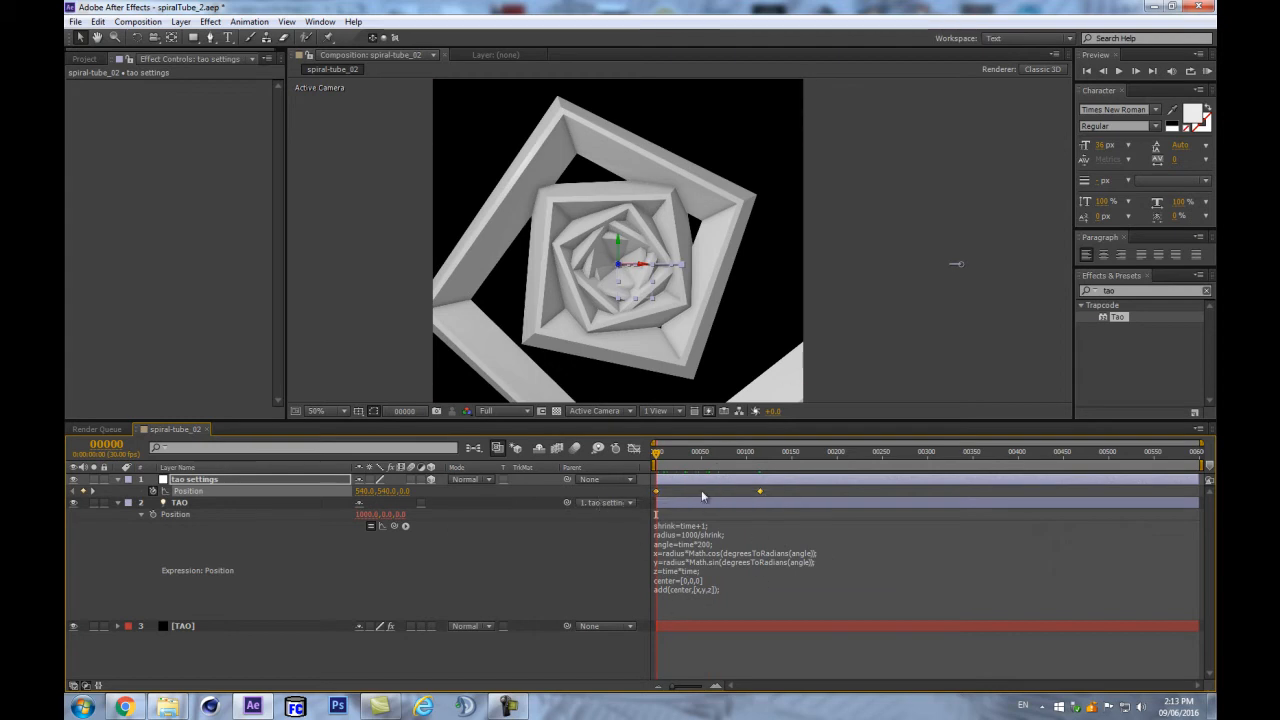
pyautogui.moveTo(668, 462); pyautogui.dragTo(628, 465)
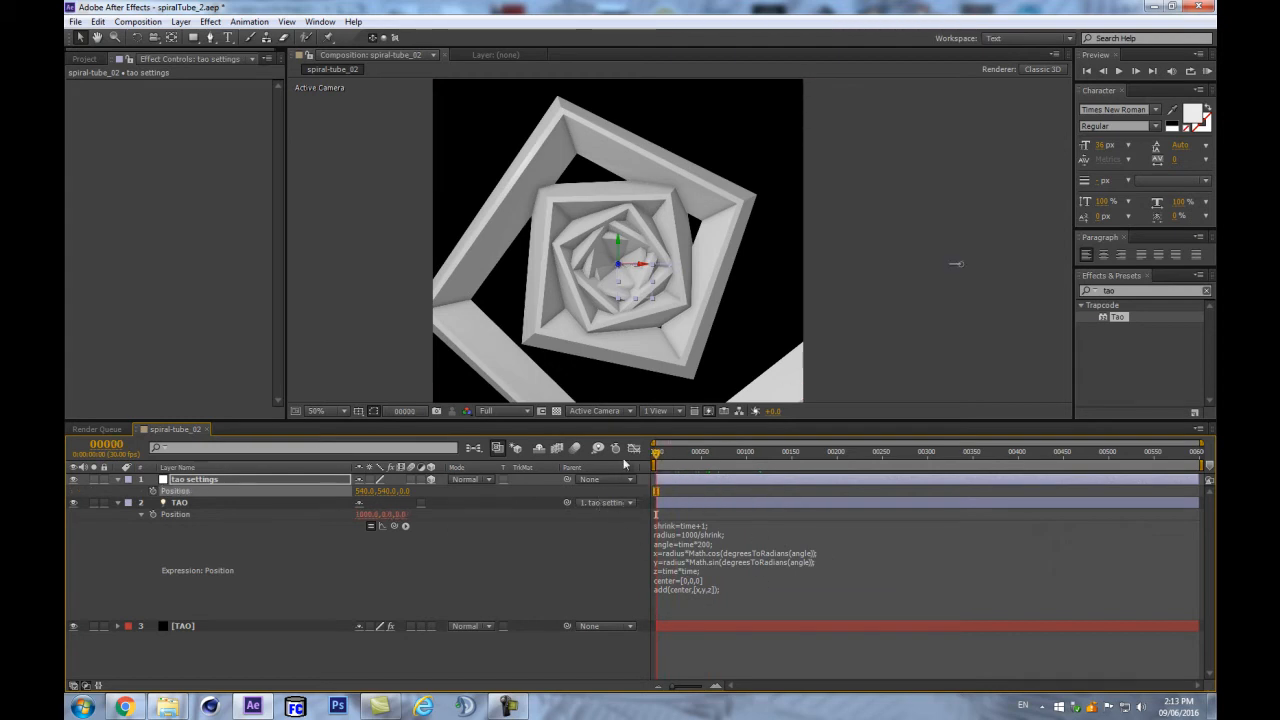
# - Collapse the tao settings and TAO layers' properties
pyautogui.click(271, 481)
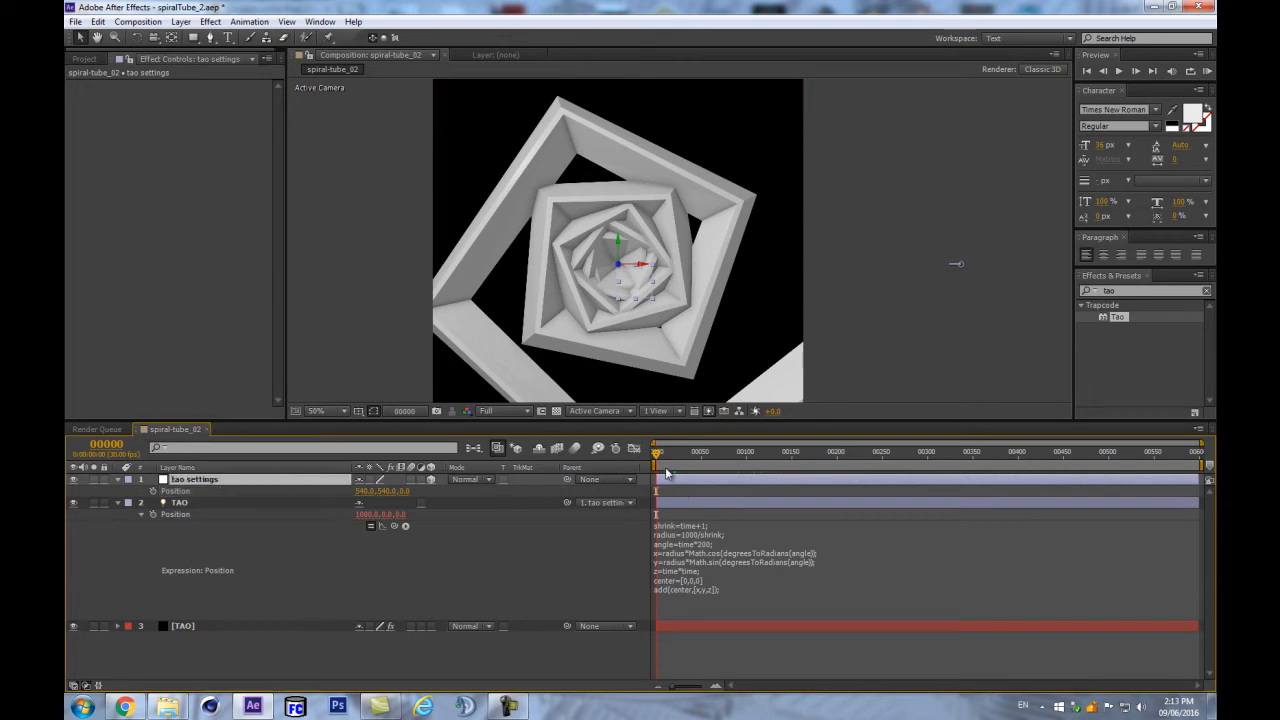
pyautogui.click(117, 479)
pyautogui.click(117, 491)
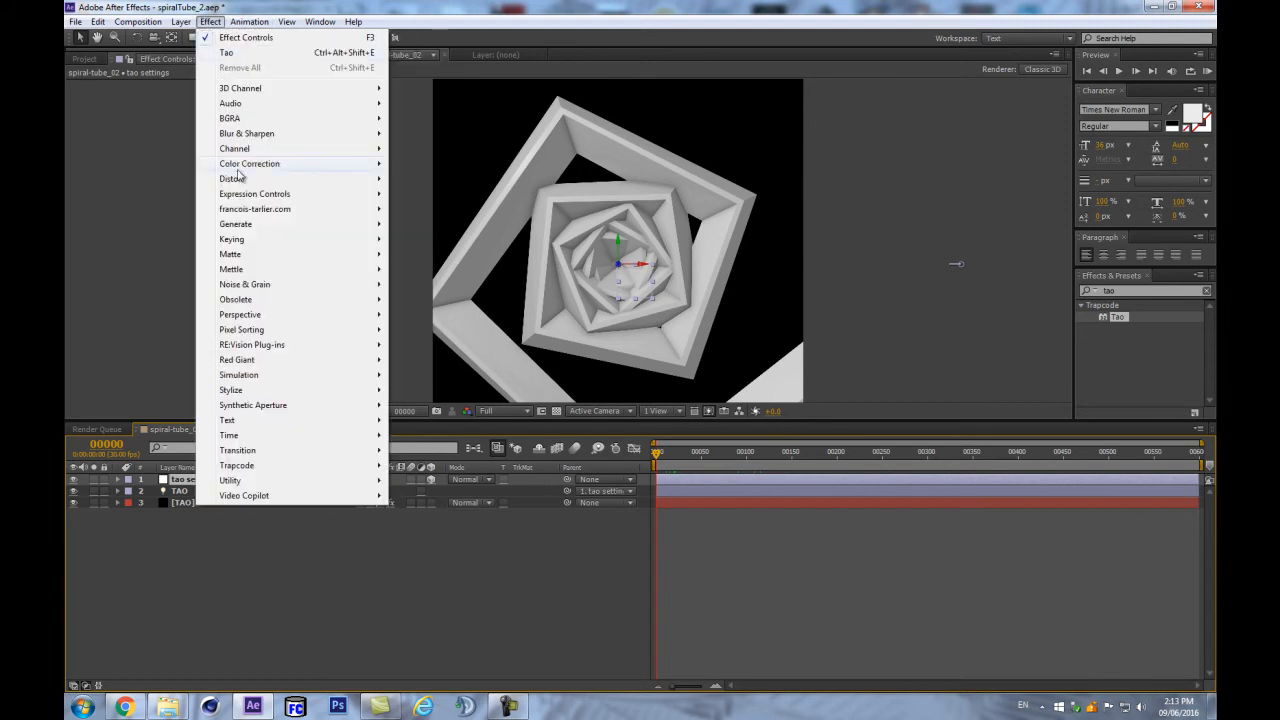
# - Add an Expression Controls Slider Control to the tao settings null
pyautogui.moveTo(247, 170)
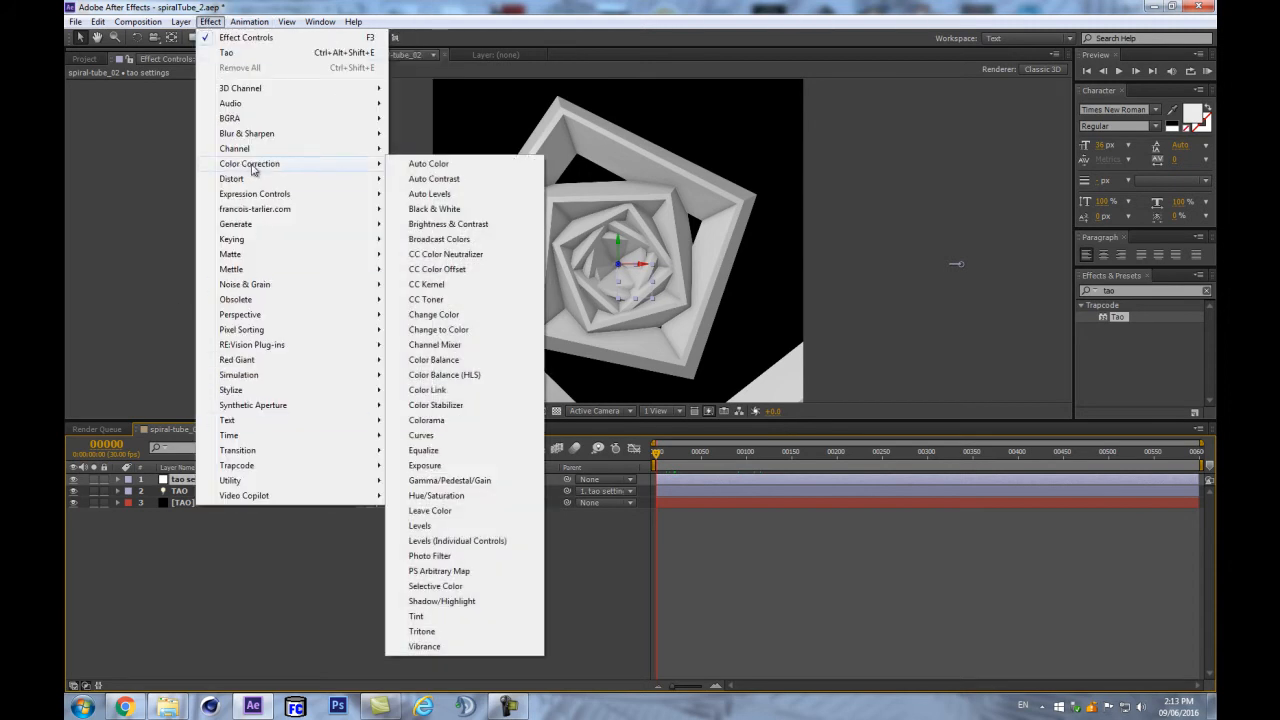
pyautogui.moveTo(240, 196)
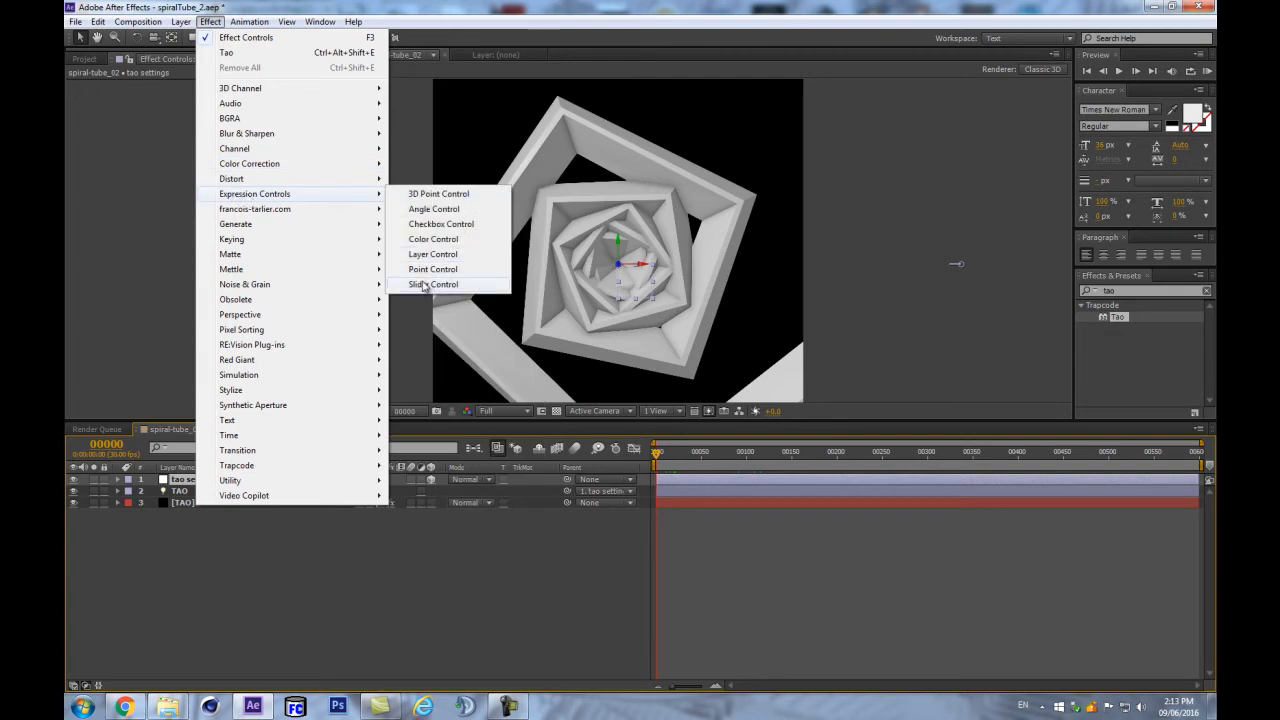
pyautogui.click(420, 285)
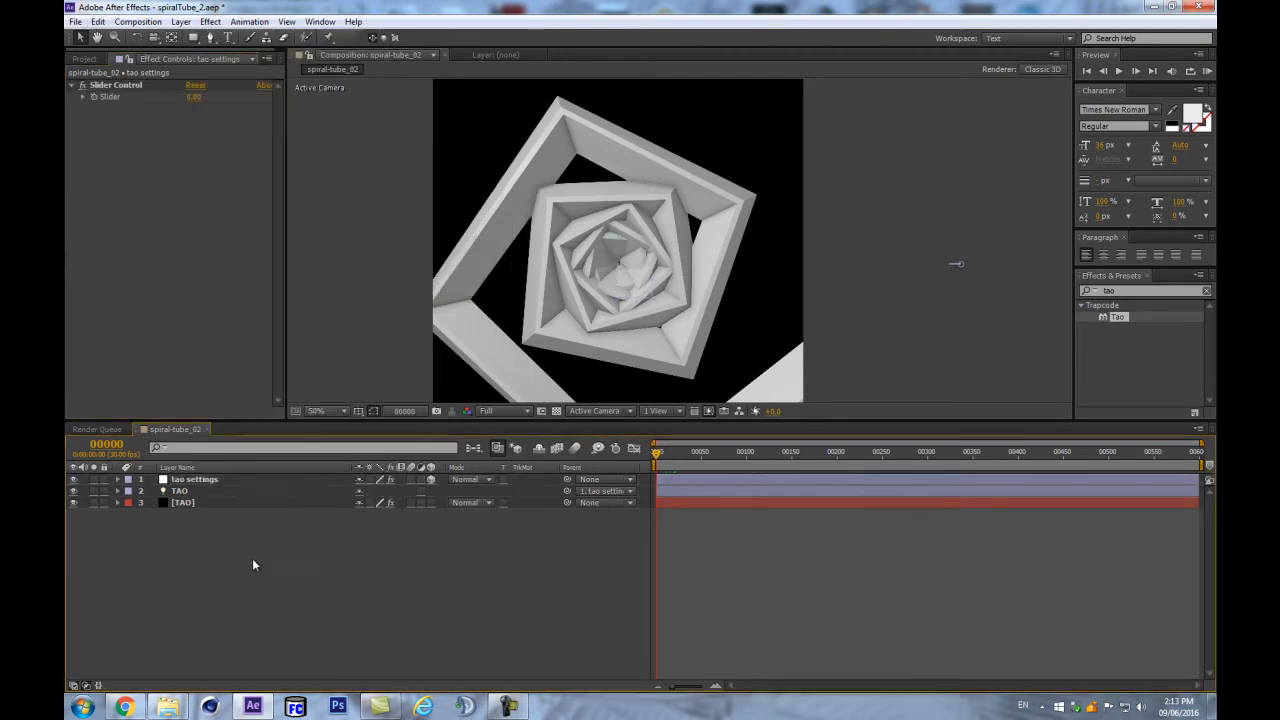
pyautogui.click(214, 491)
# - Reveal TAO's Position expression and switch between the tao settings and TAO layers
pyautogui.press('e')
pyautogui.press('e')
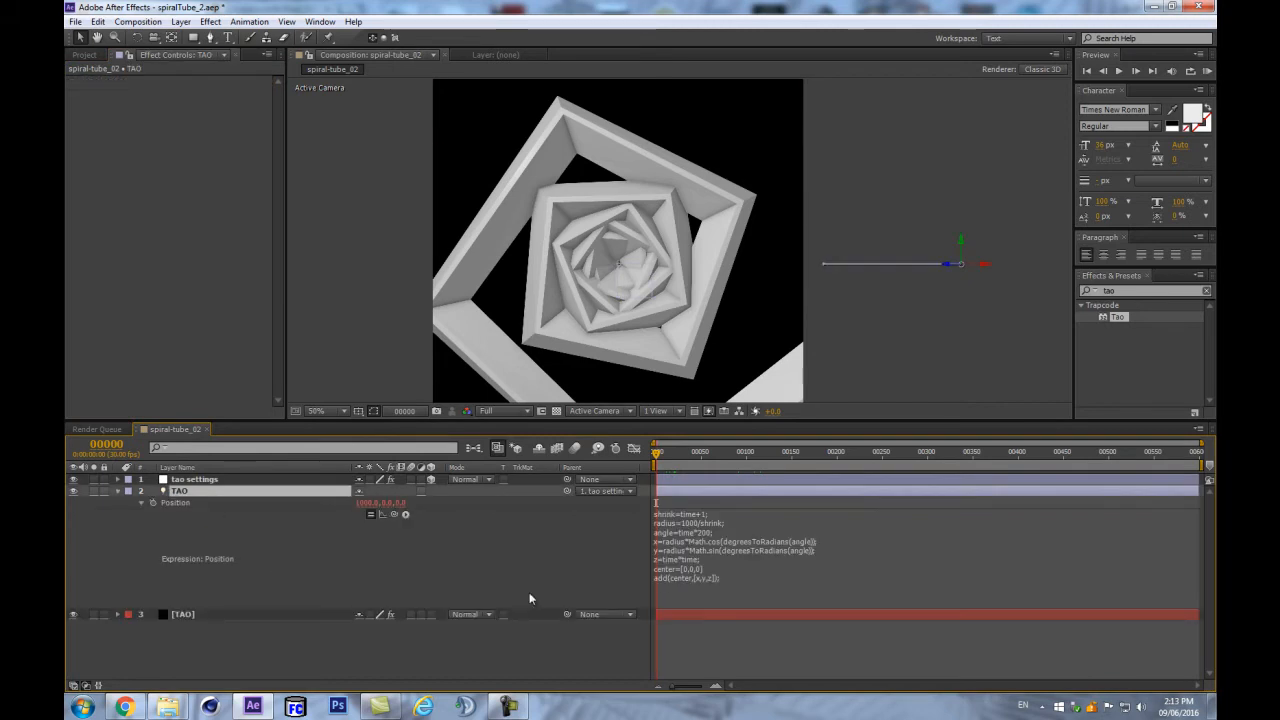
pyautogui.click(689, 531)
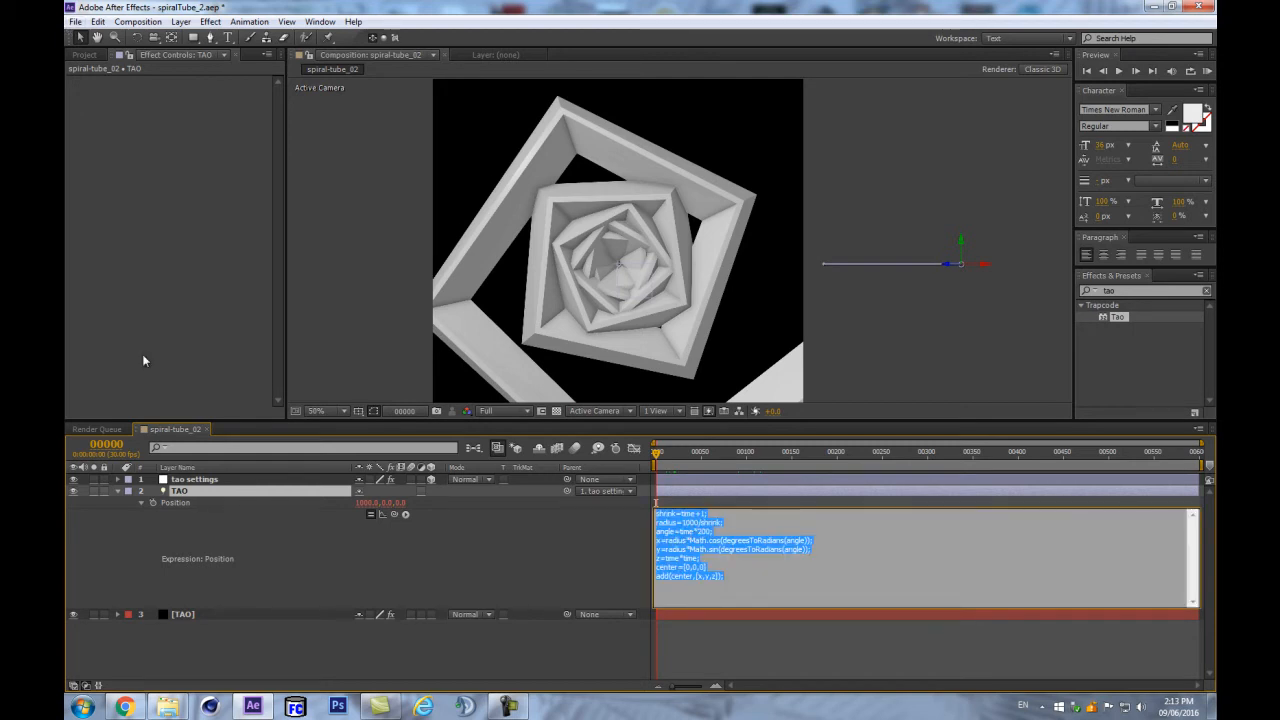
pyautogui.click(205, 481)
pyautogui.click(142, 62)
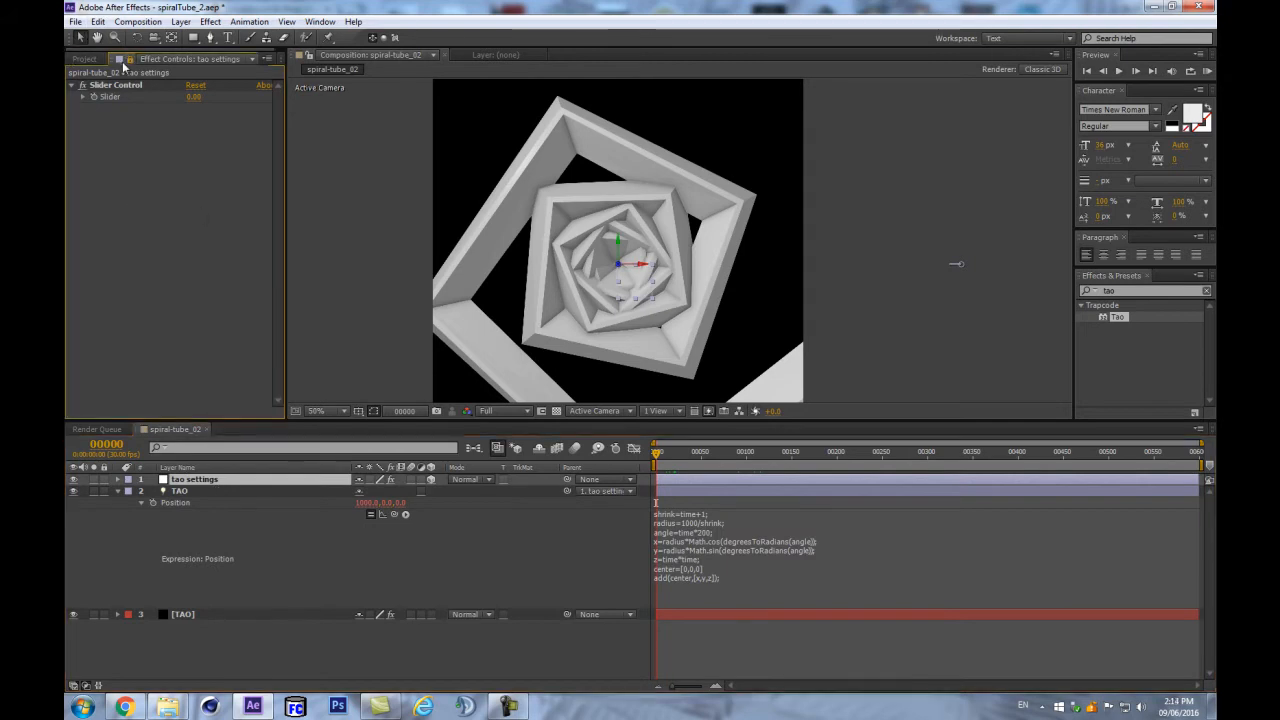
pyautogui.click(212, 490)
pyautogui.click(221, 492)
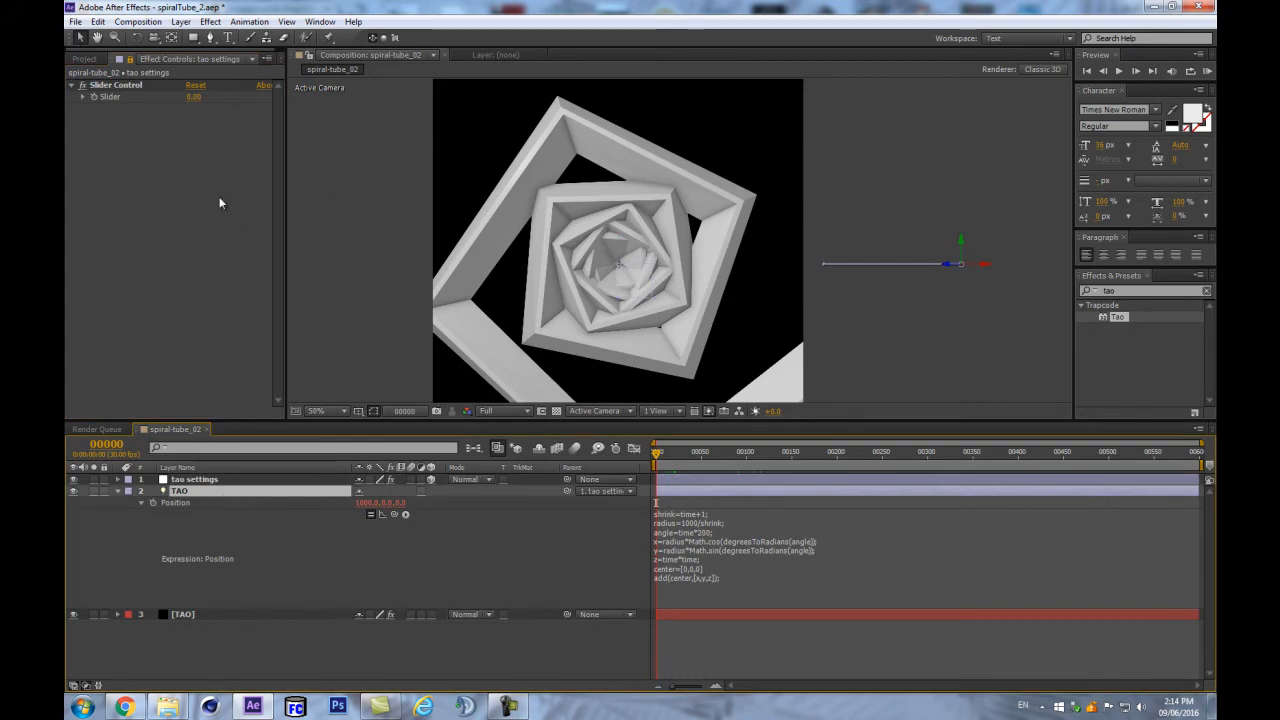
# - Rename the Slider Control to 'radius' and set its value to 1000
pyautogui.click(138, 83)
pyautogui.press('Return')
pyautogui.write('radius')
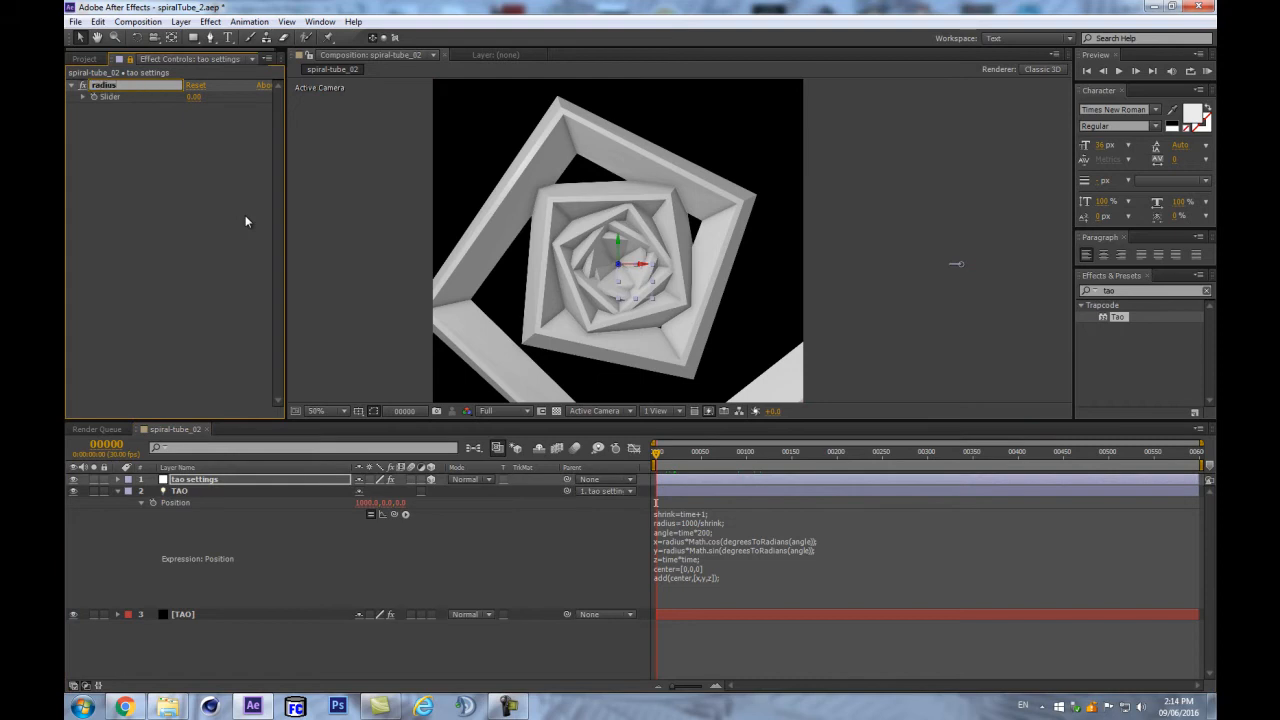
pyautogui.press('Return')
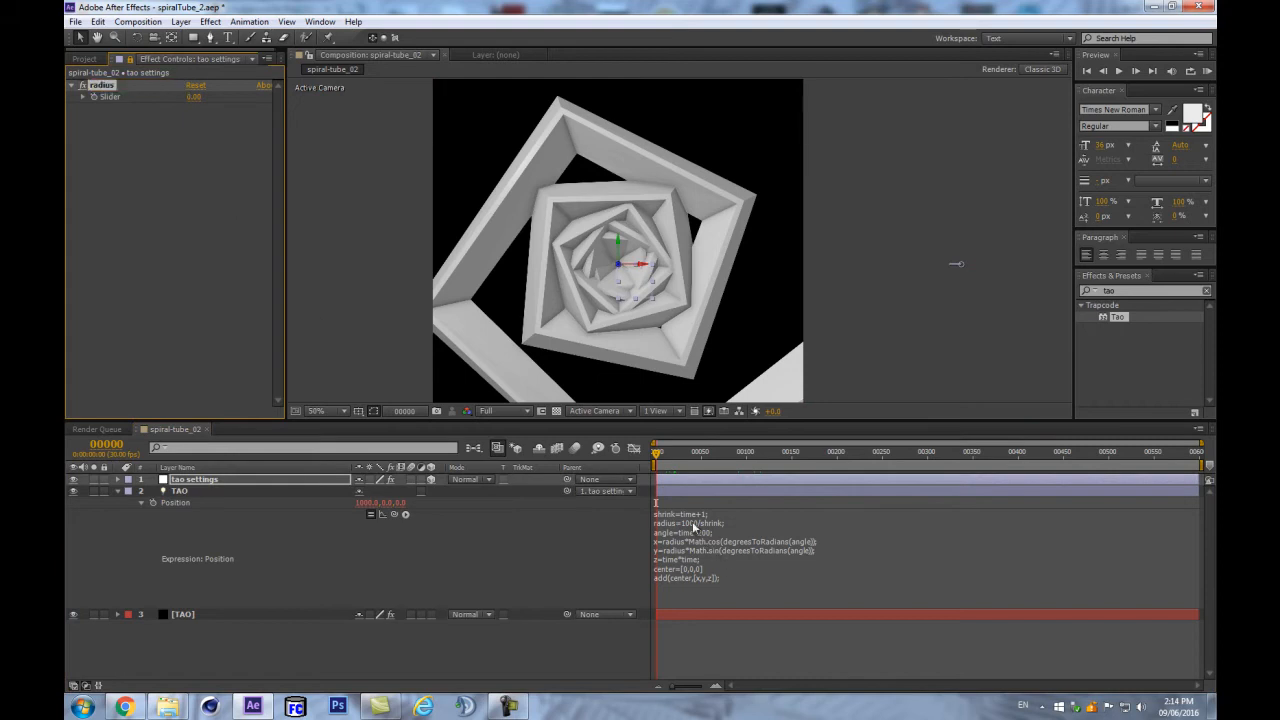
pyautogui.click(191, 100)
pyautogui.write('1000')
pyautogui.press('Return')
# - Pick-whip the expression's radius value of 1000 to the tao settings radius slider
pyautogui.click(677, 525)
pyautogui.click(743, 561)
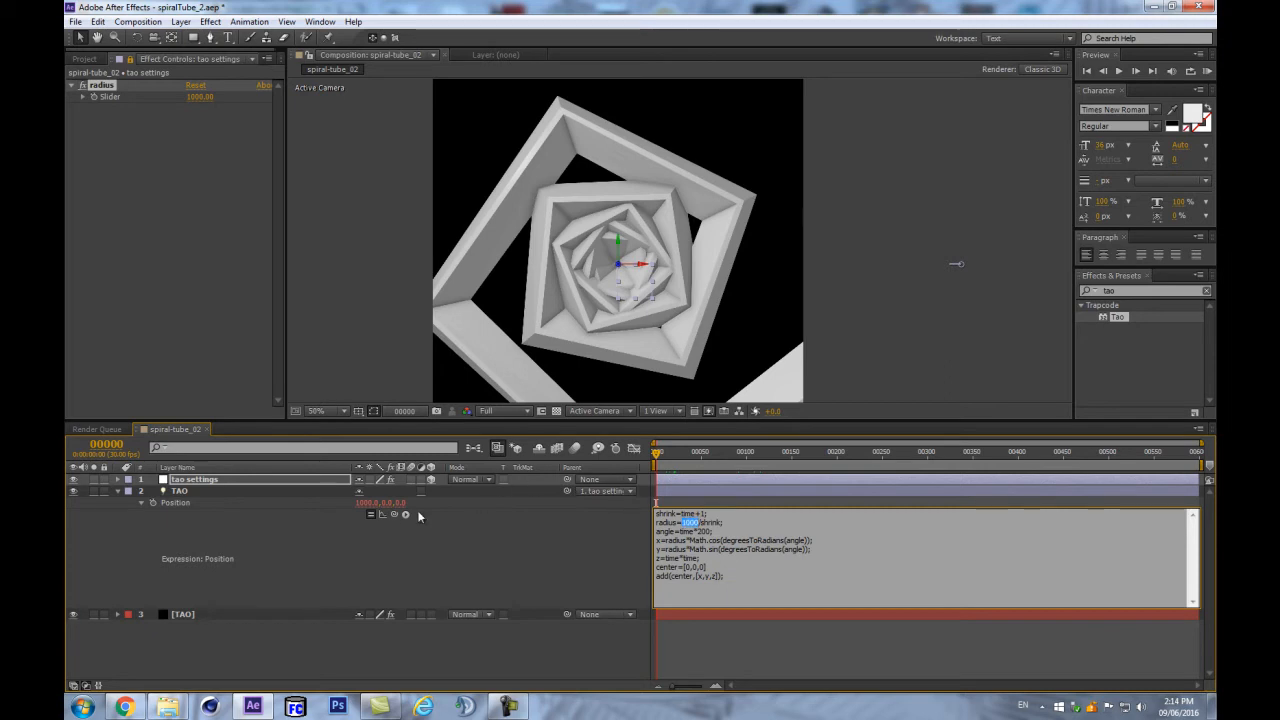
pyautogui.moveTo(395, 515); pyautogui.dragTo(113, 98)
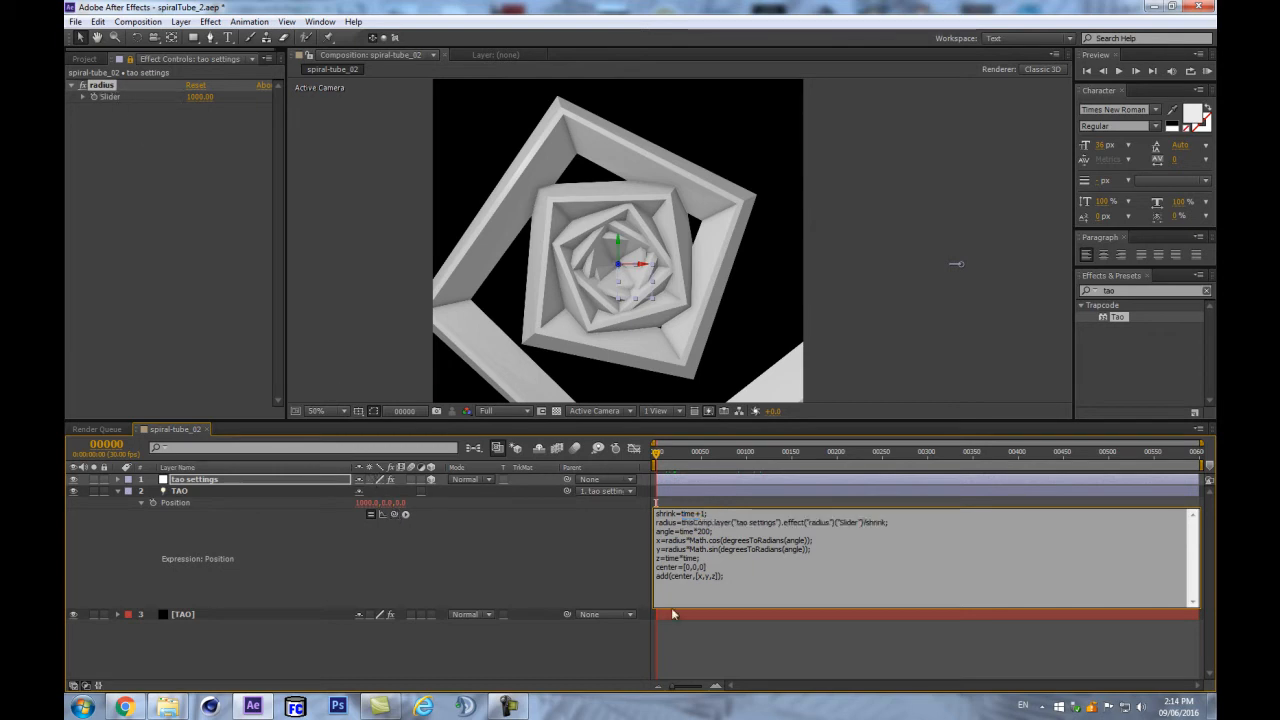
pyautogui.click(458, 547)
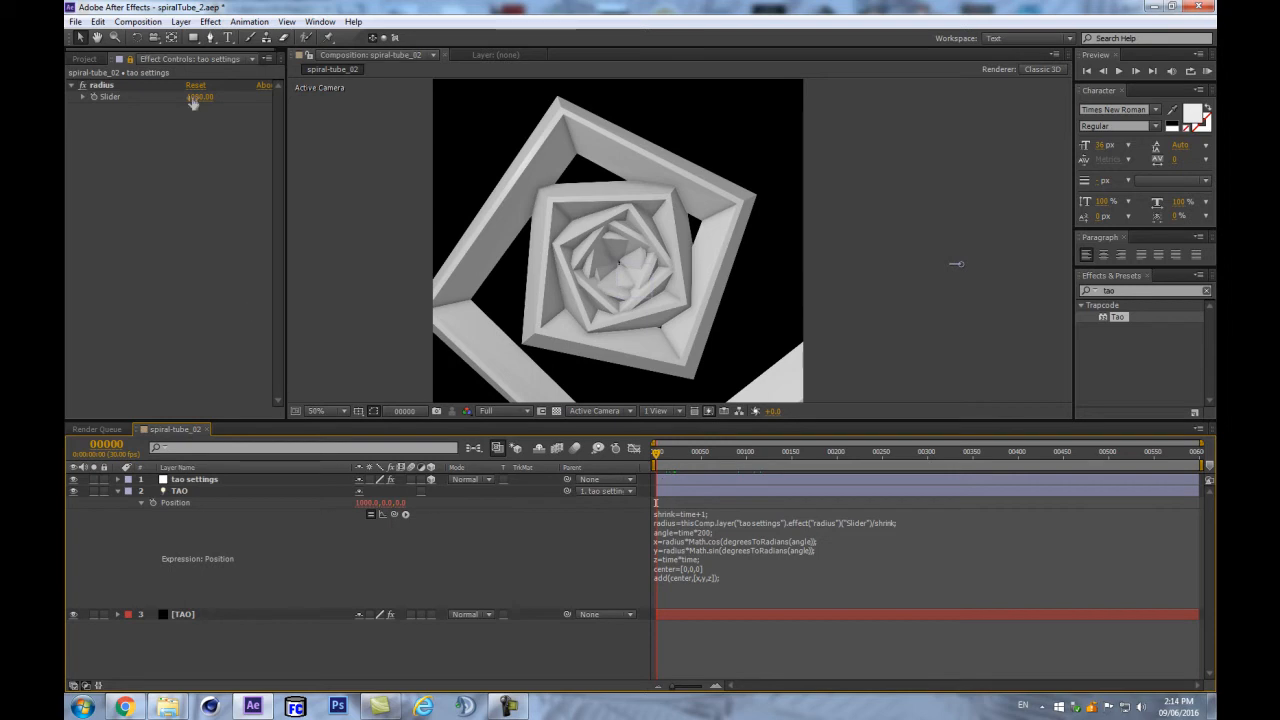
# - Test the radius slider, undo back to 1000, then select the expression's angle line
pyautogui.moveTo(197, 104); pyautogui.dragTo(125, 224)
pyautogui.hotkey('ctrl', 'z')
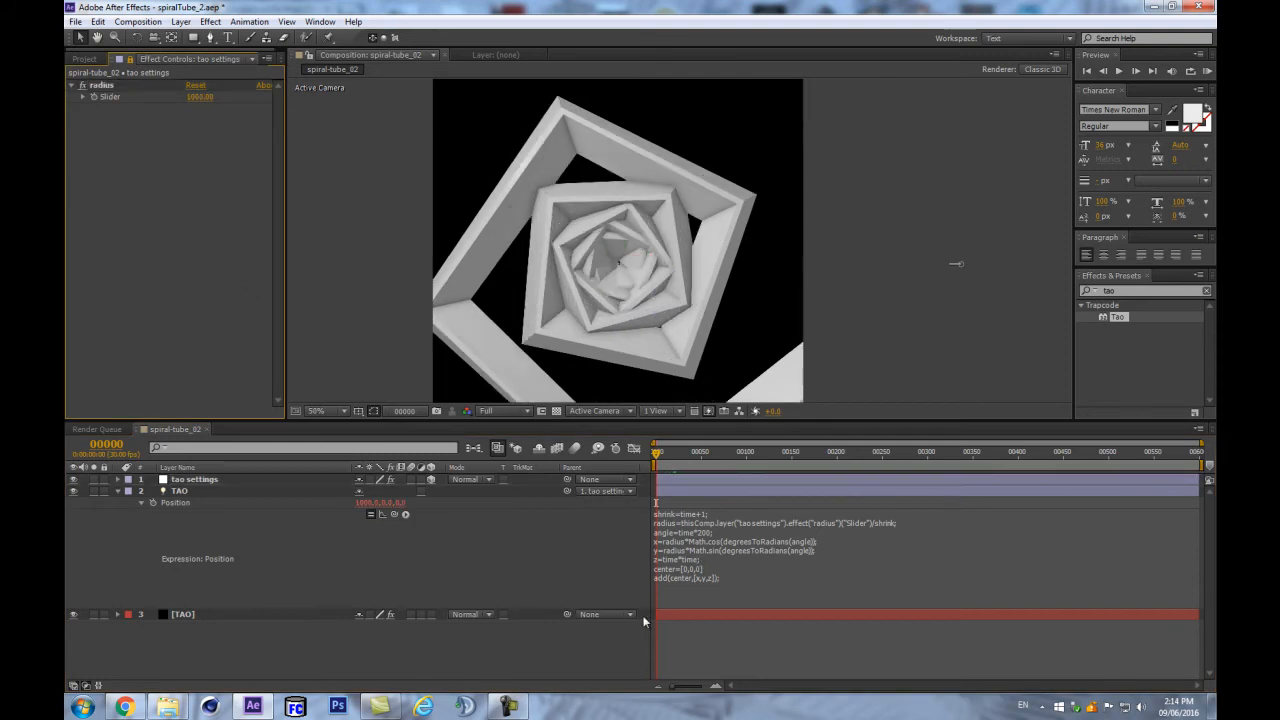
pyautogui.click(711, 543)
pyautogui.moveTo(714, 531); pyautogui.dragTo(640, 530)
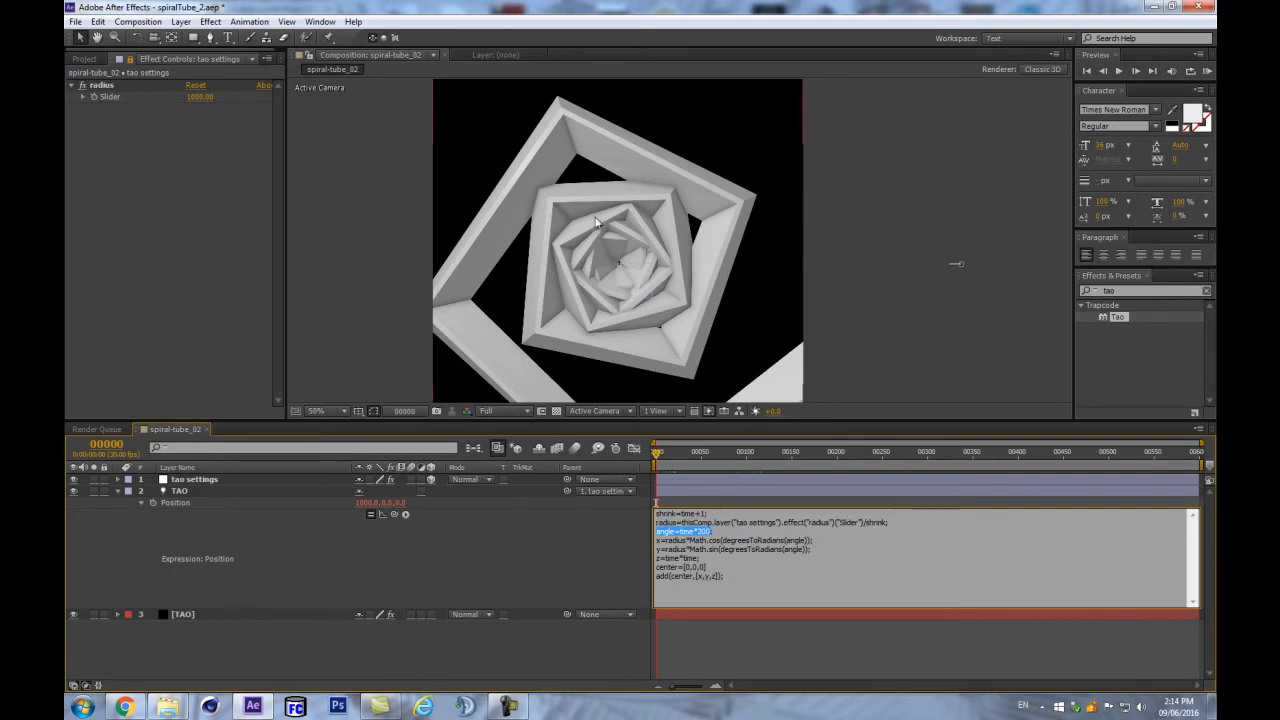
# - Dock the [TAO] Tao effect controls separately, expand Paths from TAO Lights, and go to frame 300
pyautogui.click(474, 647)
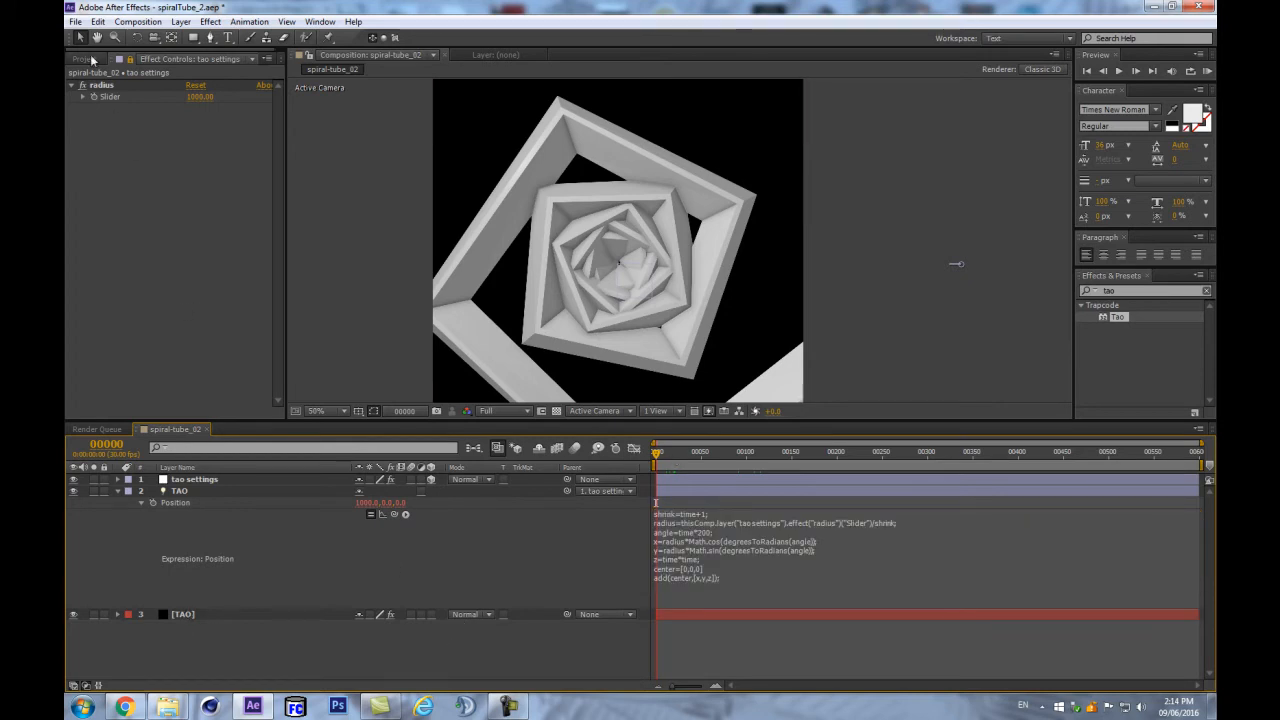
pyautogui.click(196, 615)
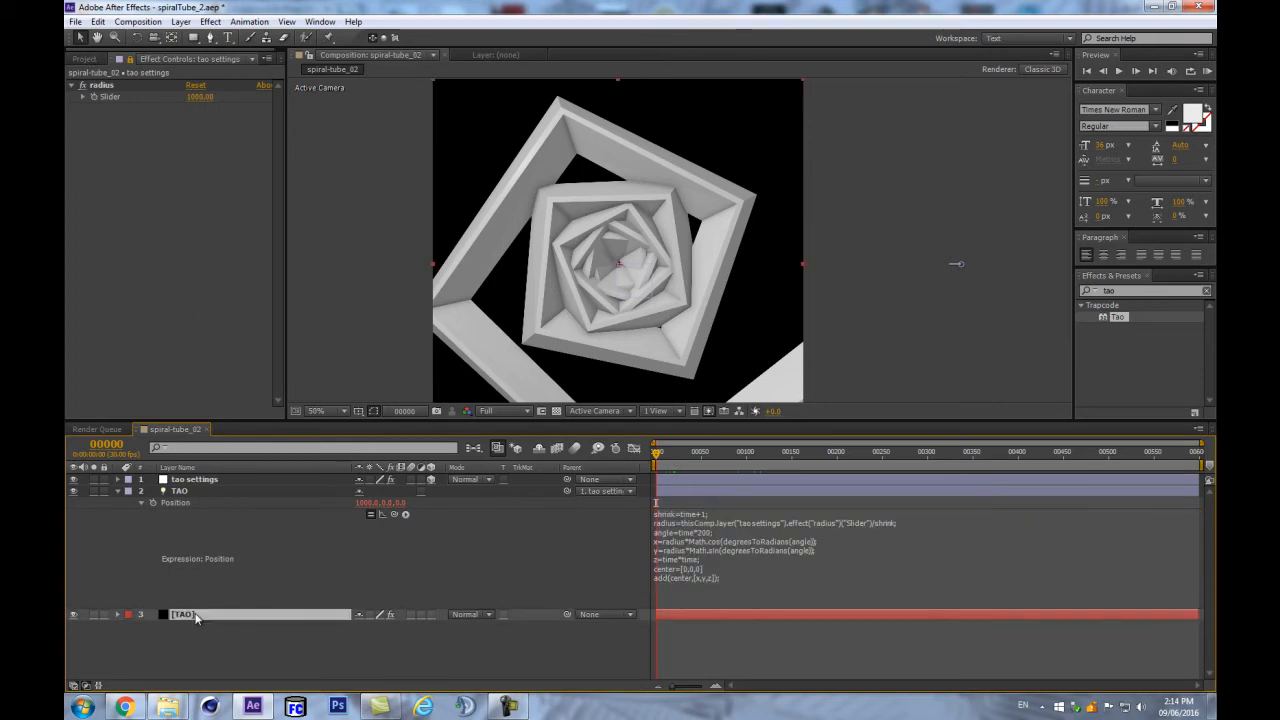
pyautogui.press('F3')
pyautogui.moveTo(150, 58); pyautogui.dragTo(170, 330)
pyautogui.scroll(-4, 130, 340)
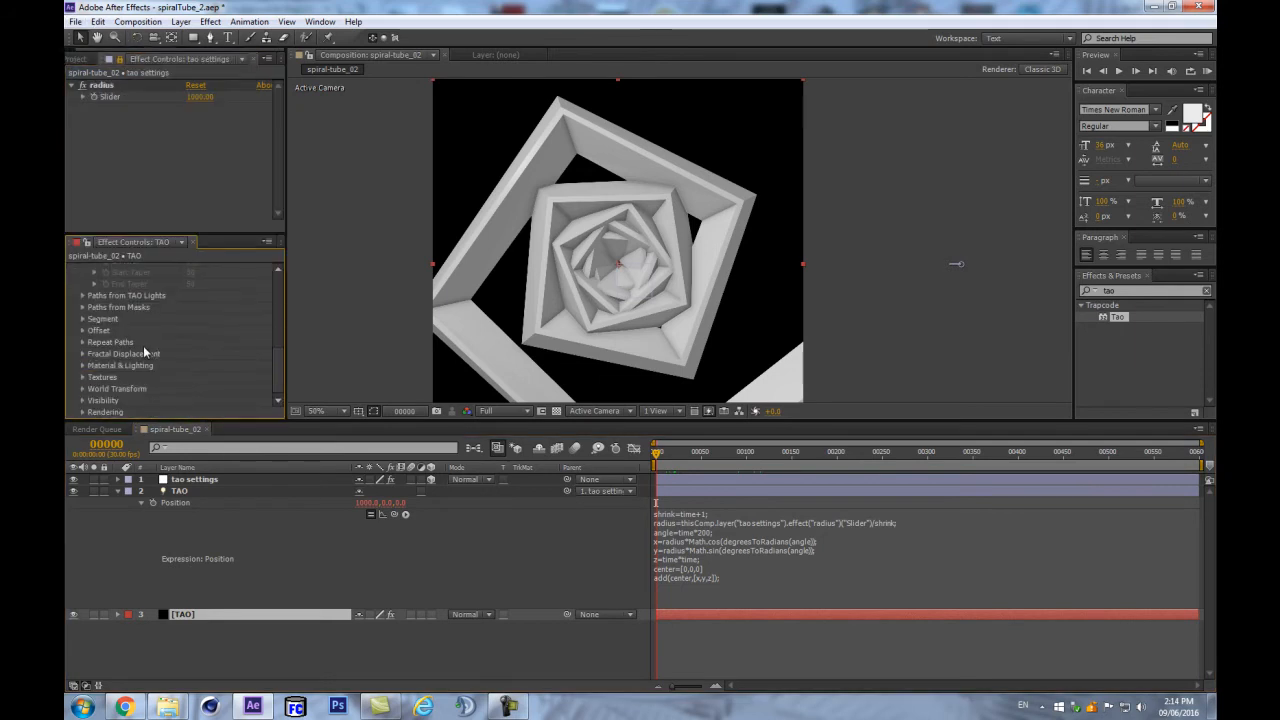
pyautogui.click(82, 296)
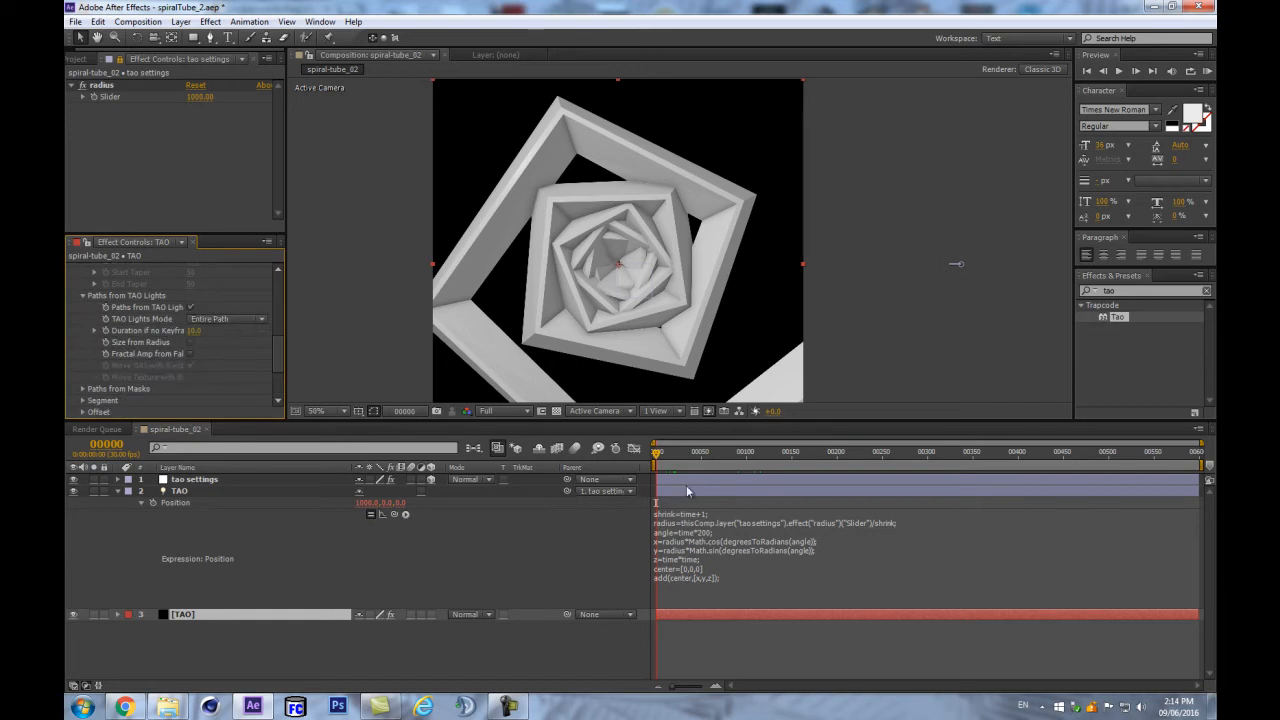
pyautogui.moveTo(878, 461); pyautogui.dragTo(927, 467)
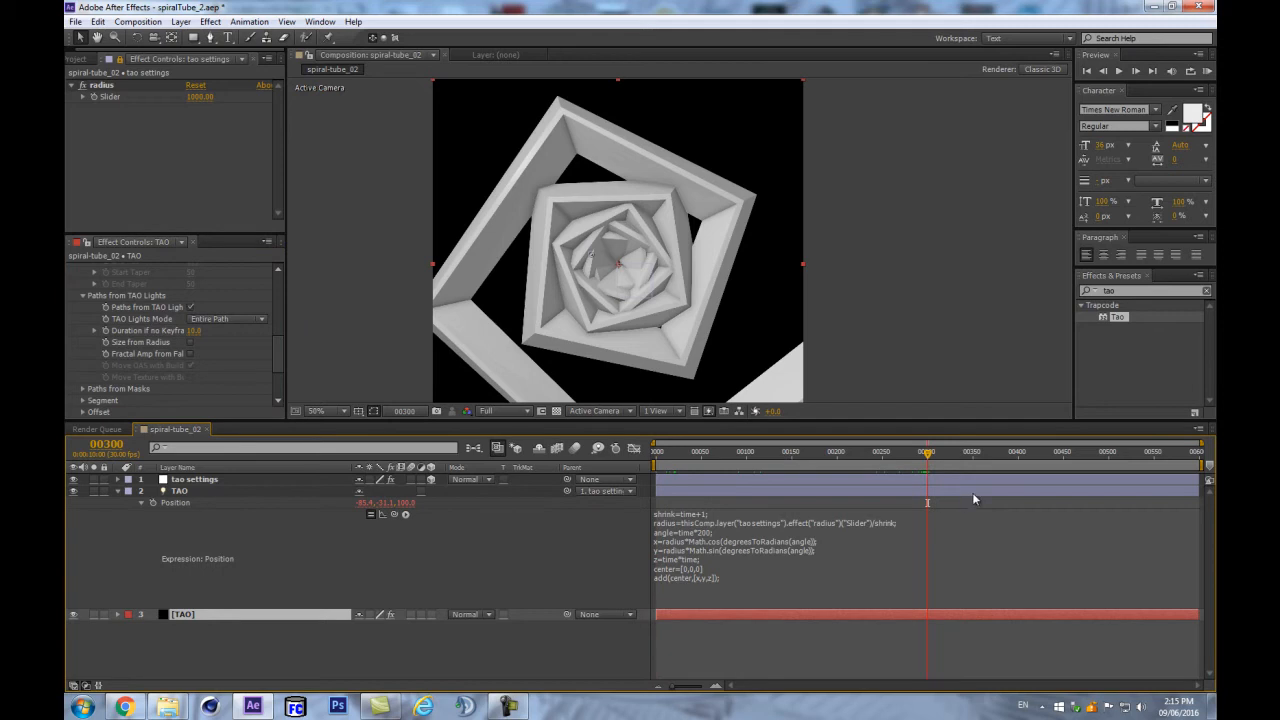
# - Label the composition marker at frame 300 'end of geo'
pyautogui.doubleClick(929, 466)
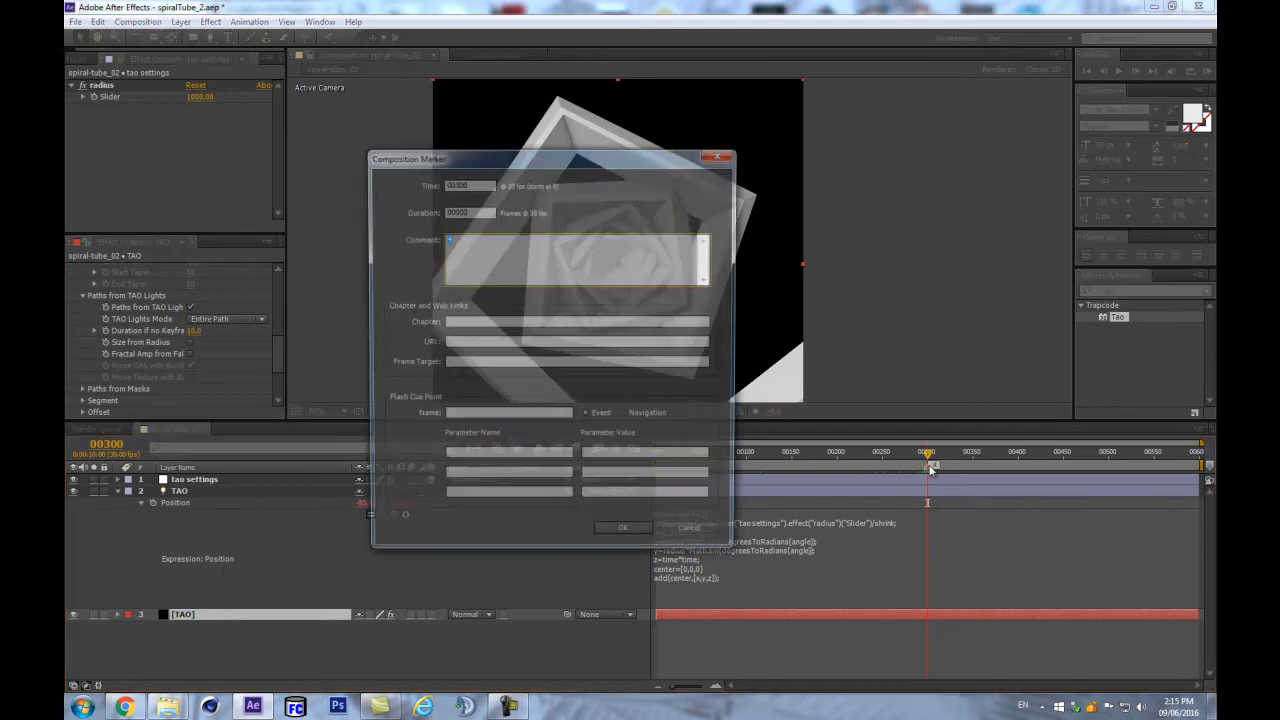
pyautogui.write('end of geo')
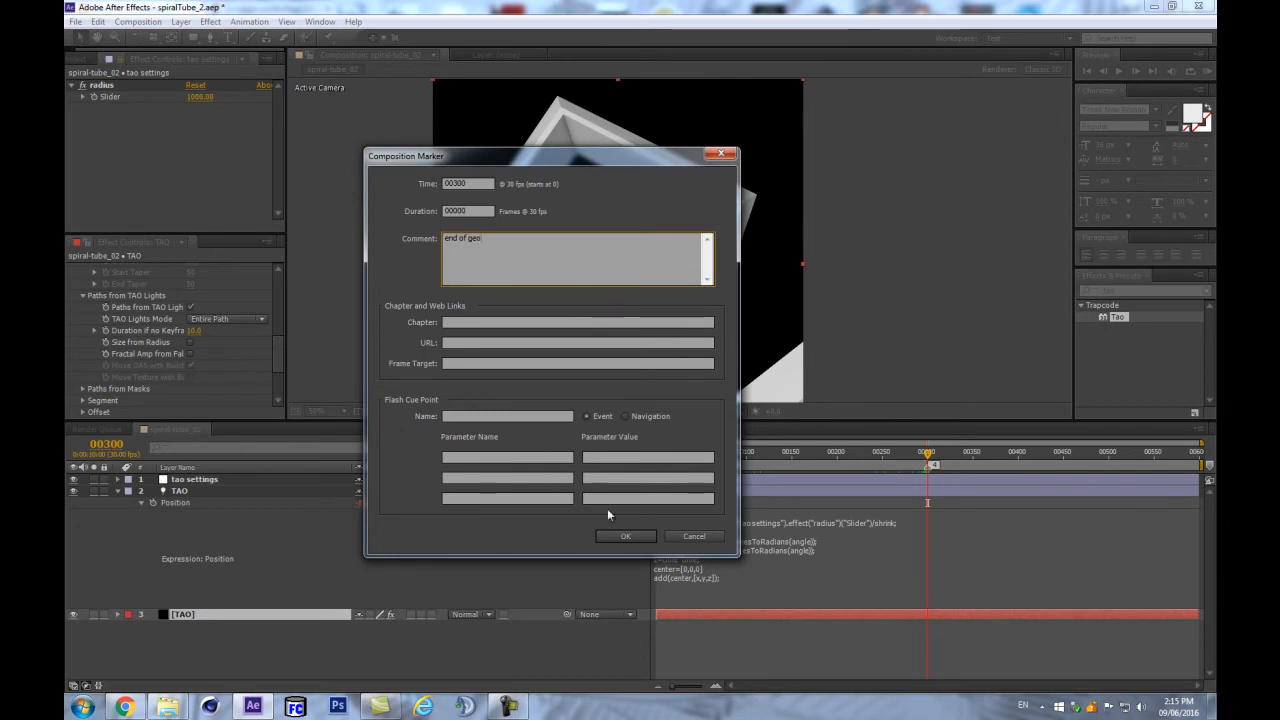
pyautogui.click(628, 536)
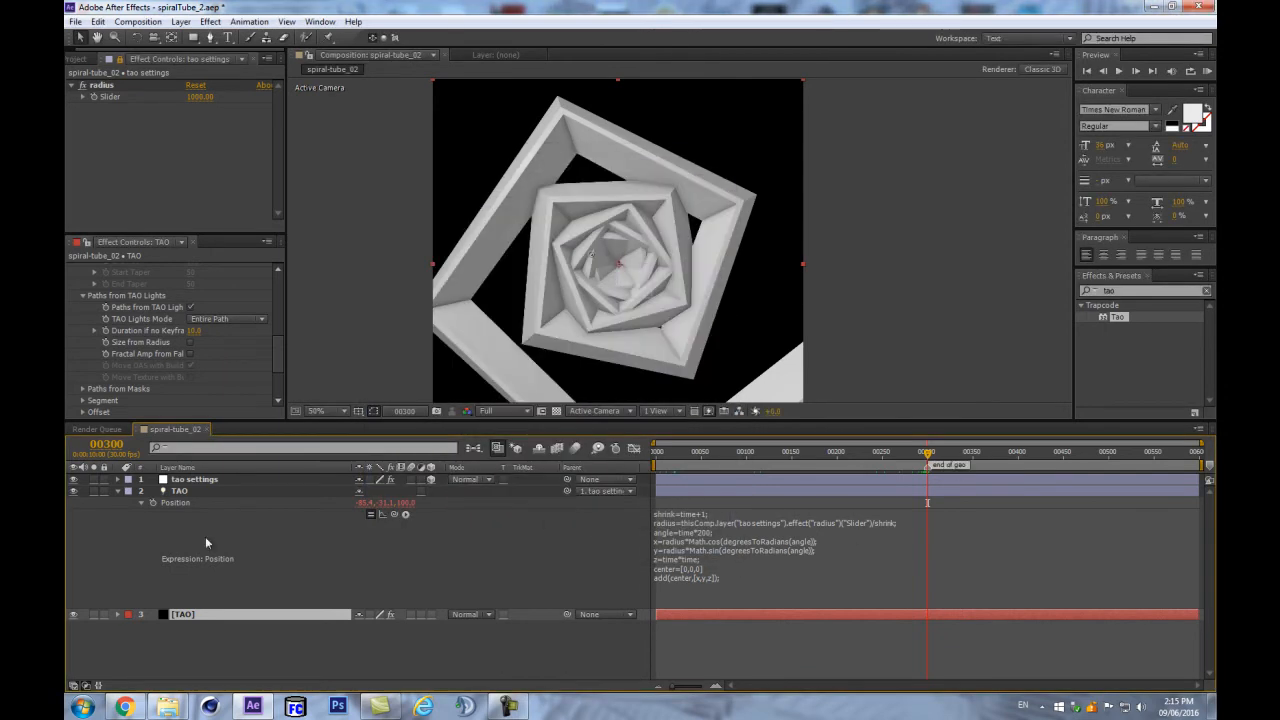
pyautogui.click(170, 500)
# - Review TAO's Position expression with its angle=time*200 line
pyautogui.moveTo(930, 453); pyautogui.dragTo(927, 490)
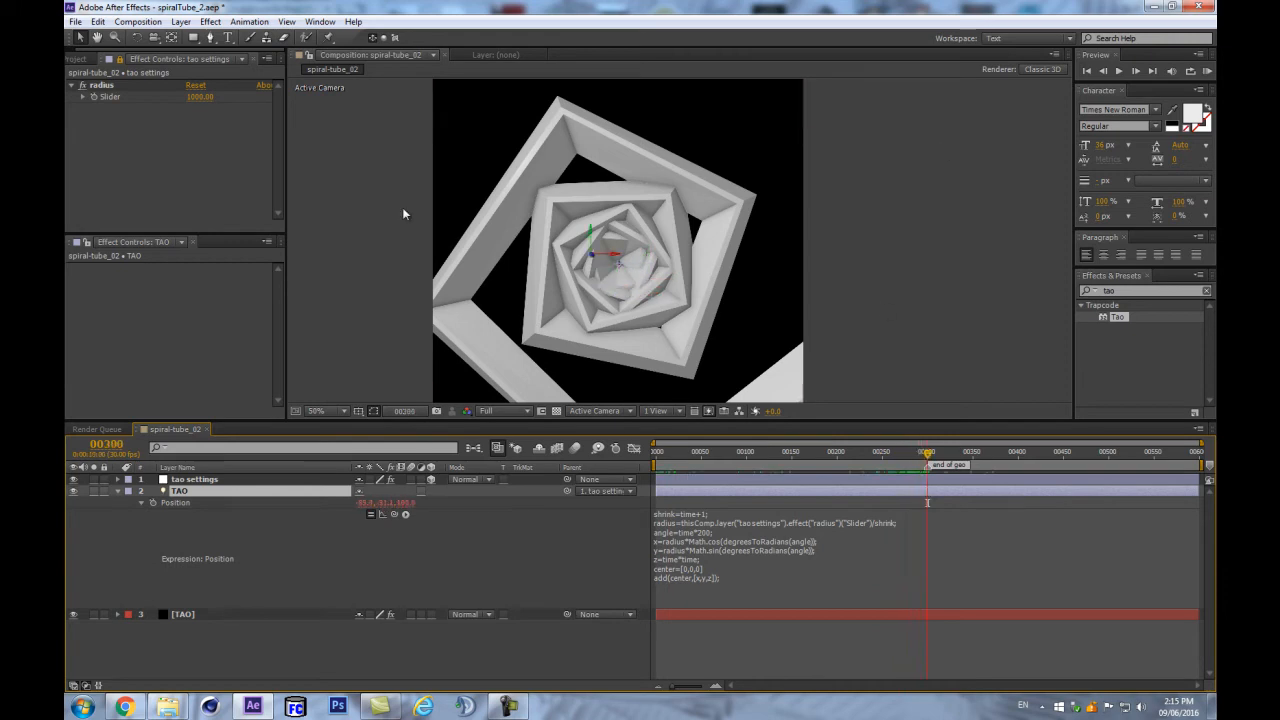
pyautogui.click(708, 542)
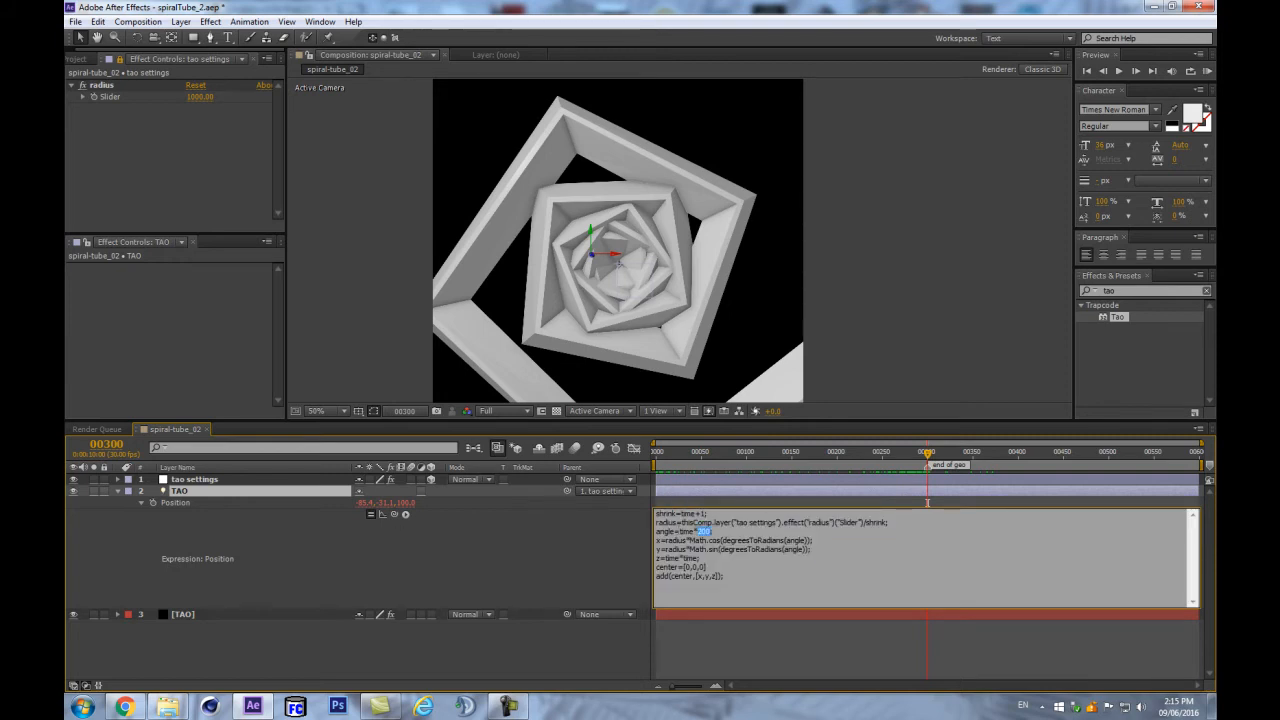
pyautogui.click(144, 167)
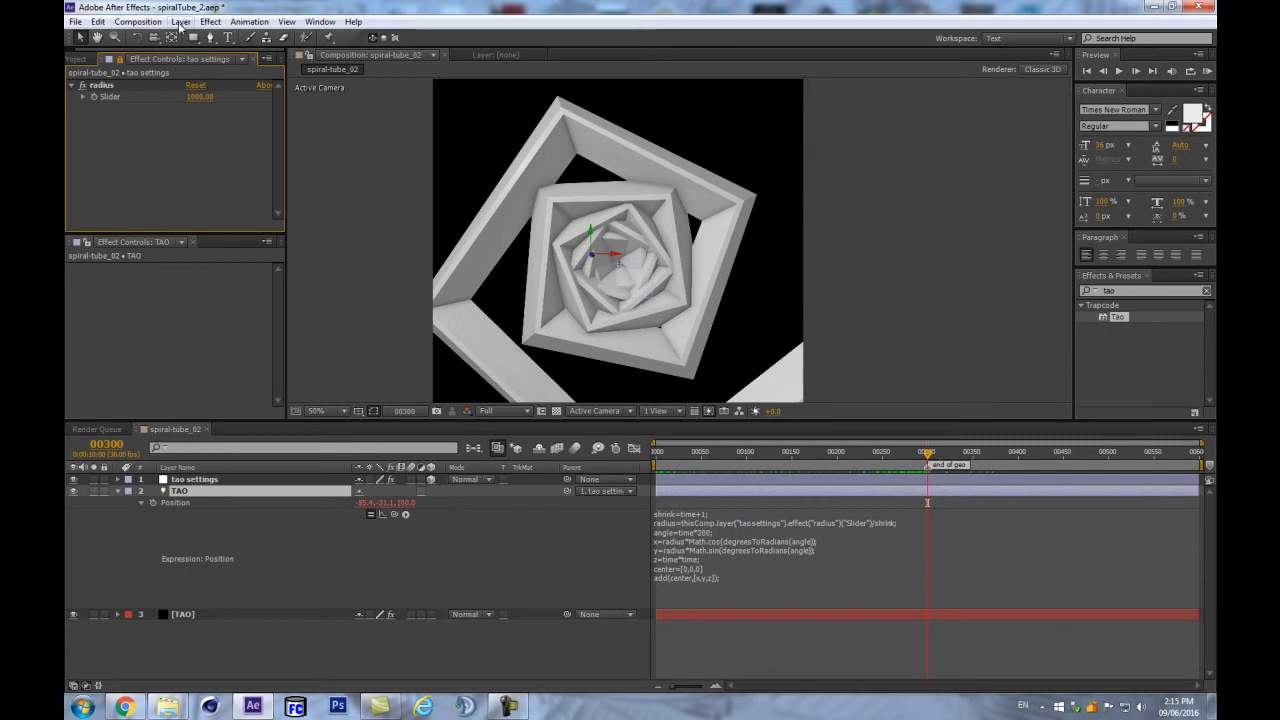
# - With tao settings selected, bring up the Effect > Expression Controls submenu
pyautogui.click(210, 21)
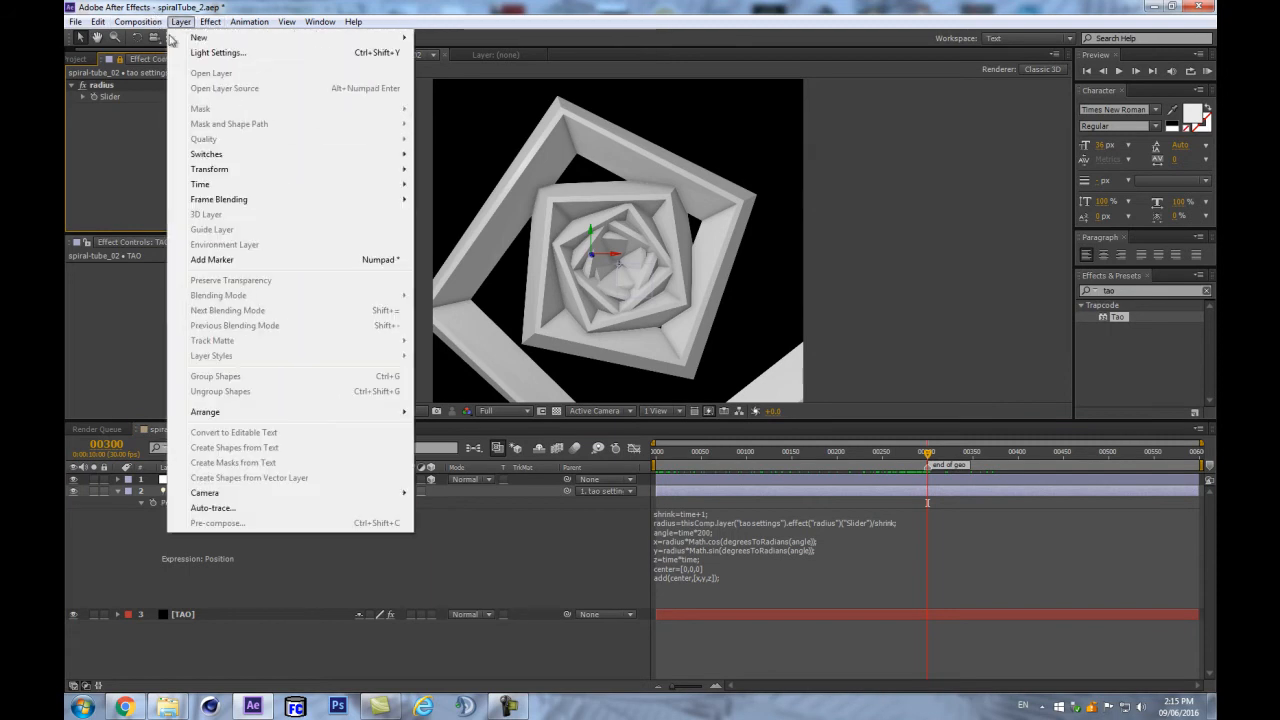
pyautogui.click(93, 328)
pyautogui.click(192, 479)
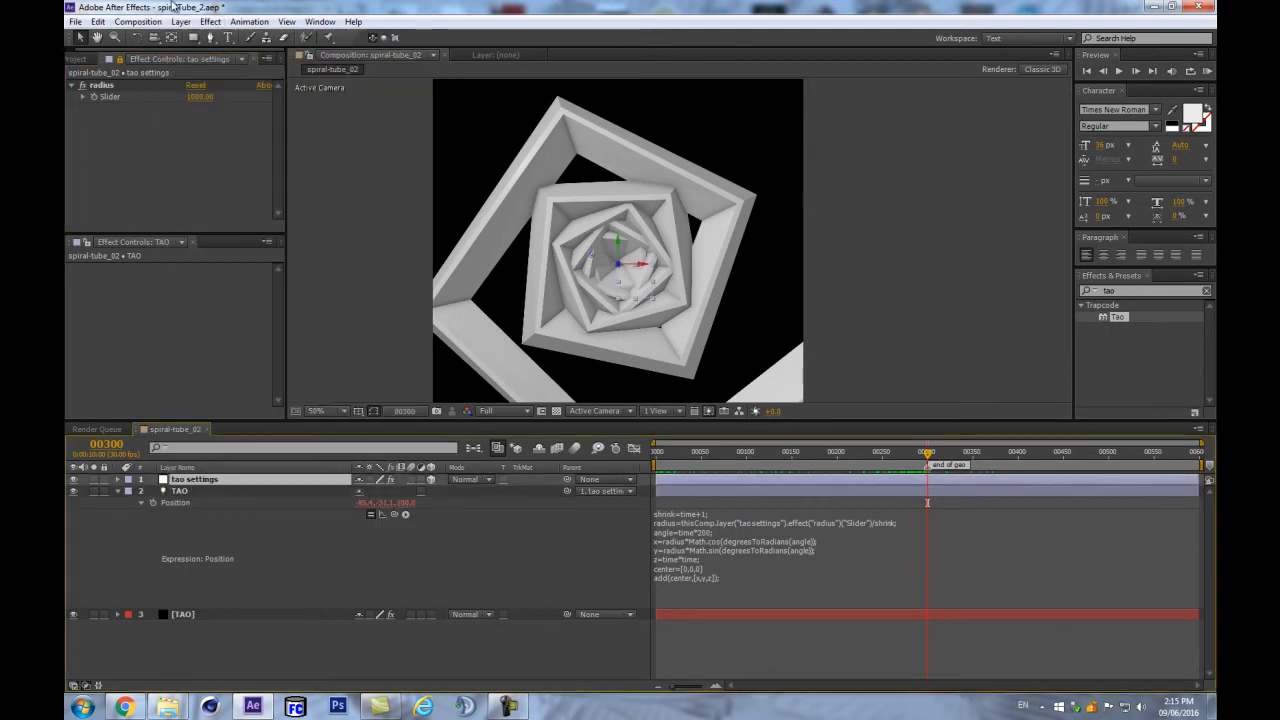
pyautogui.click(210, 21)
pyautogui.moveTo(268, 196)
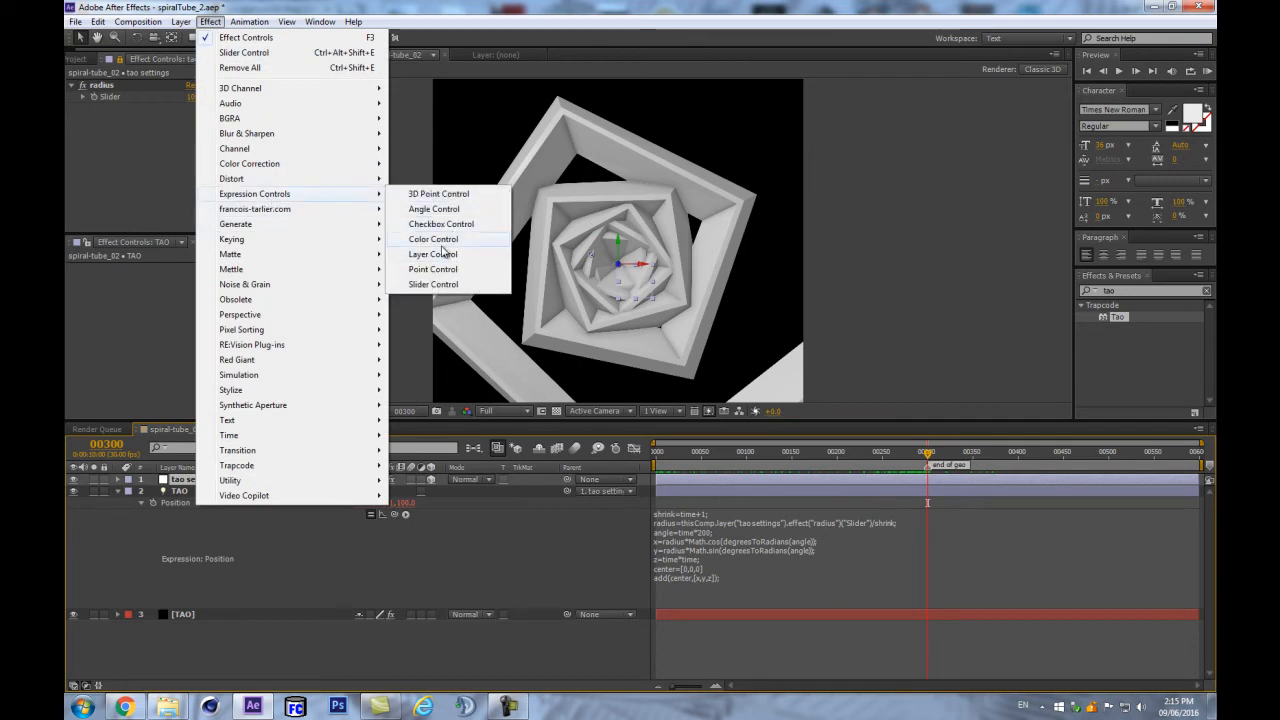
# - Add an Angle Control to tao settings and set it to 200°
pyautogui.click(416, 212)
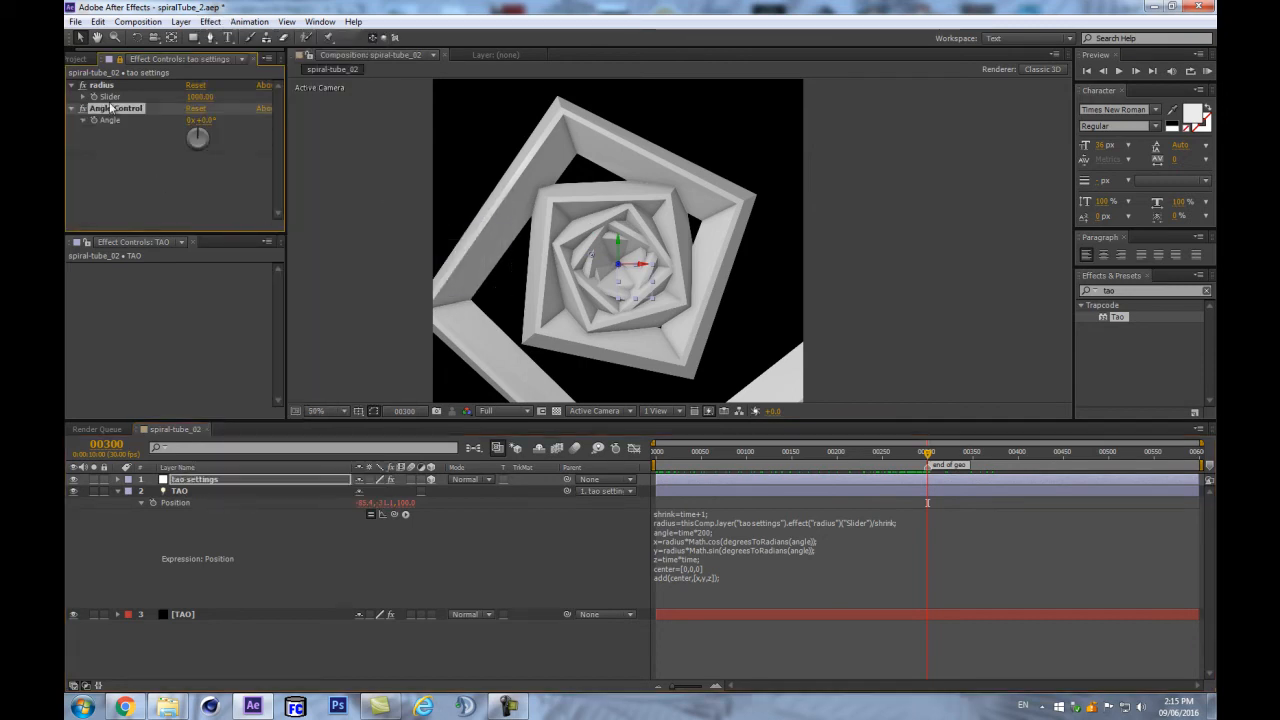
pyautogui.click(203, 121)
pyautogui.write('200')
pyautogui.press('Return')
# - Pick-whip the expression's angle value to the Angle Control, then scrub the angle
pyautogui.click(927, 504)
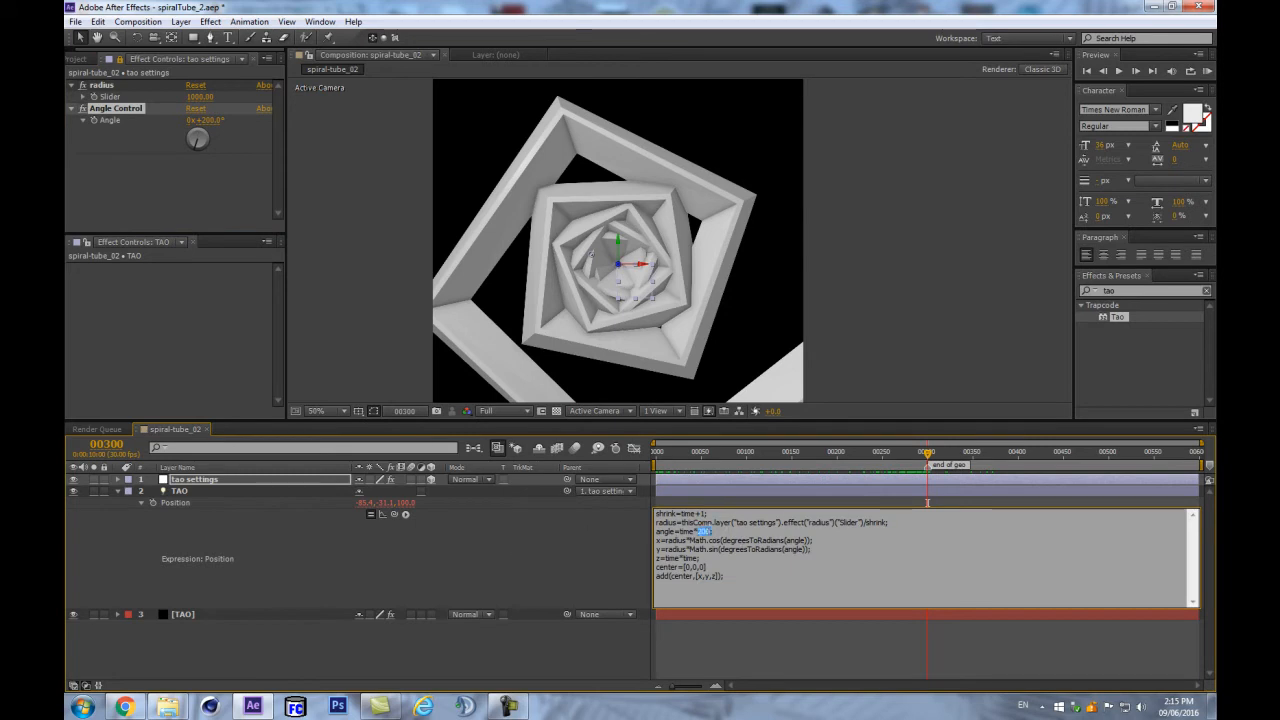
pyautogui.moveTo(395, 514); pyautogui.dragTo(110, 120)
pyautogui.click(357, 593)
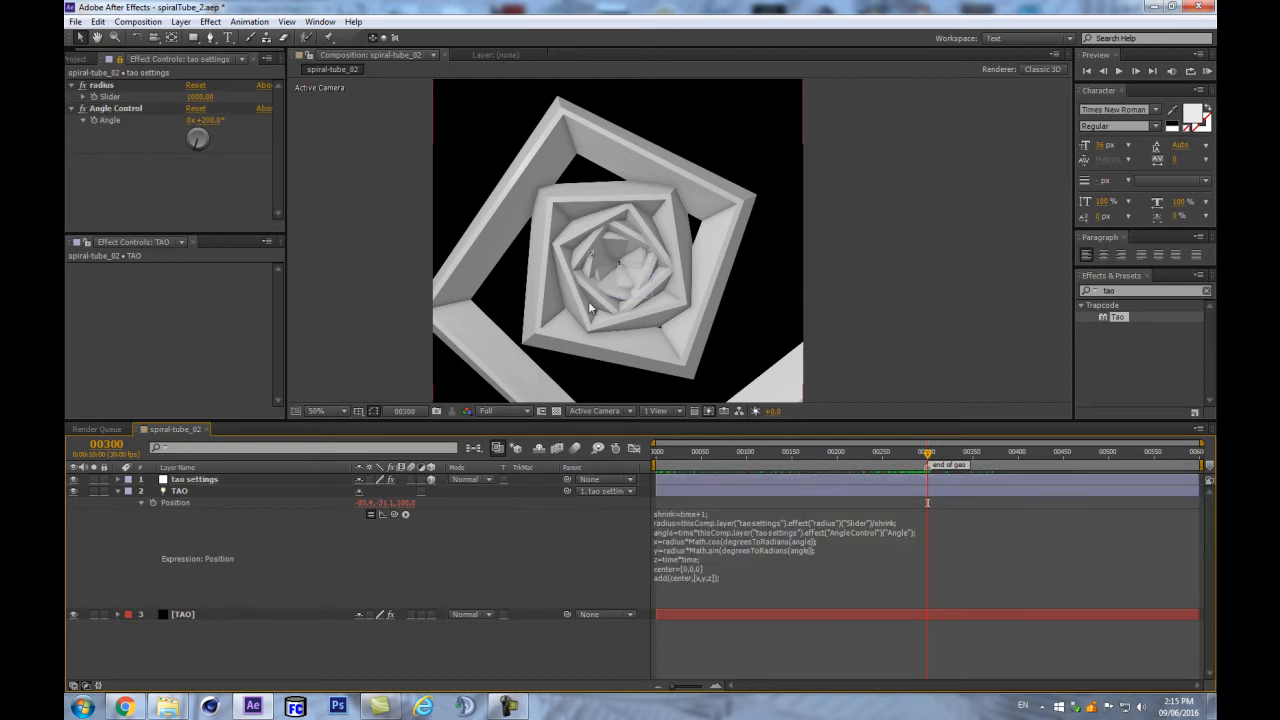
pyautogui.moveTo(214, 120); pyautogui.dragTo(348, 115)
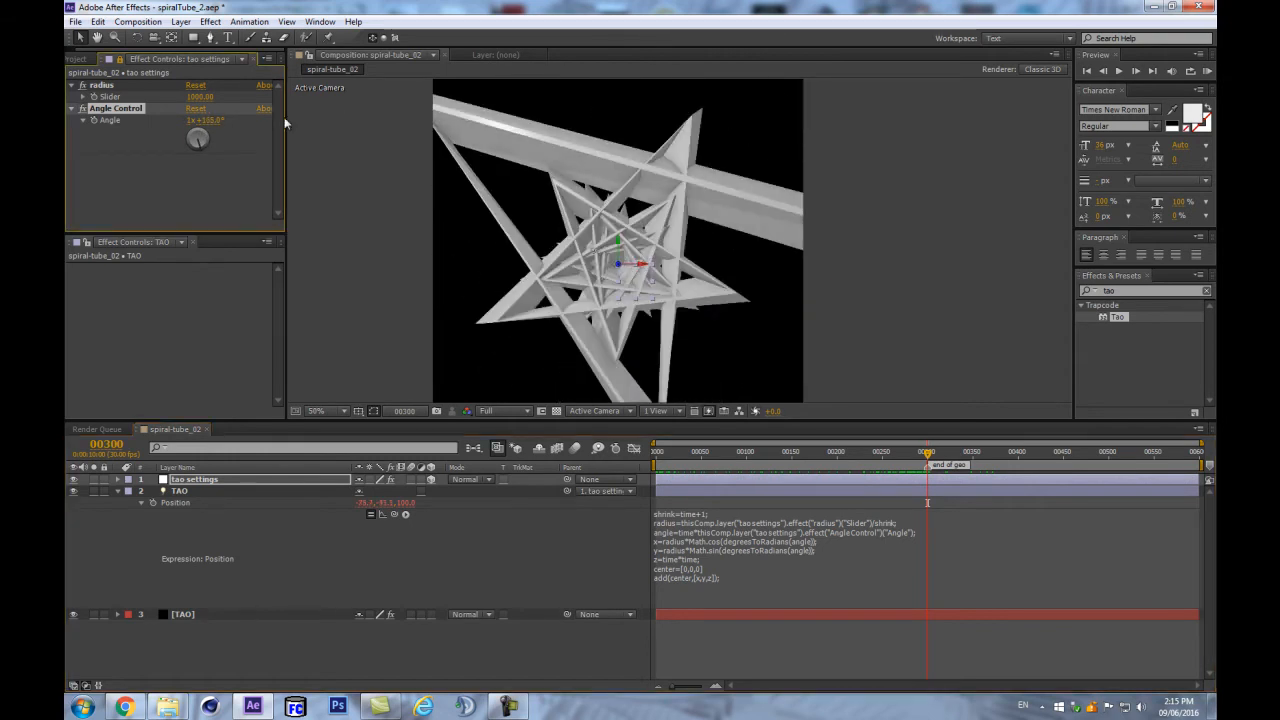
# - Undo the angle scrub and set the Angle Control to exactly 1x+0.0°
pyautogui.hotkey('ctrl', 'z')
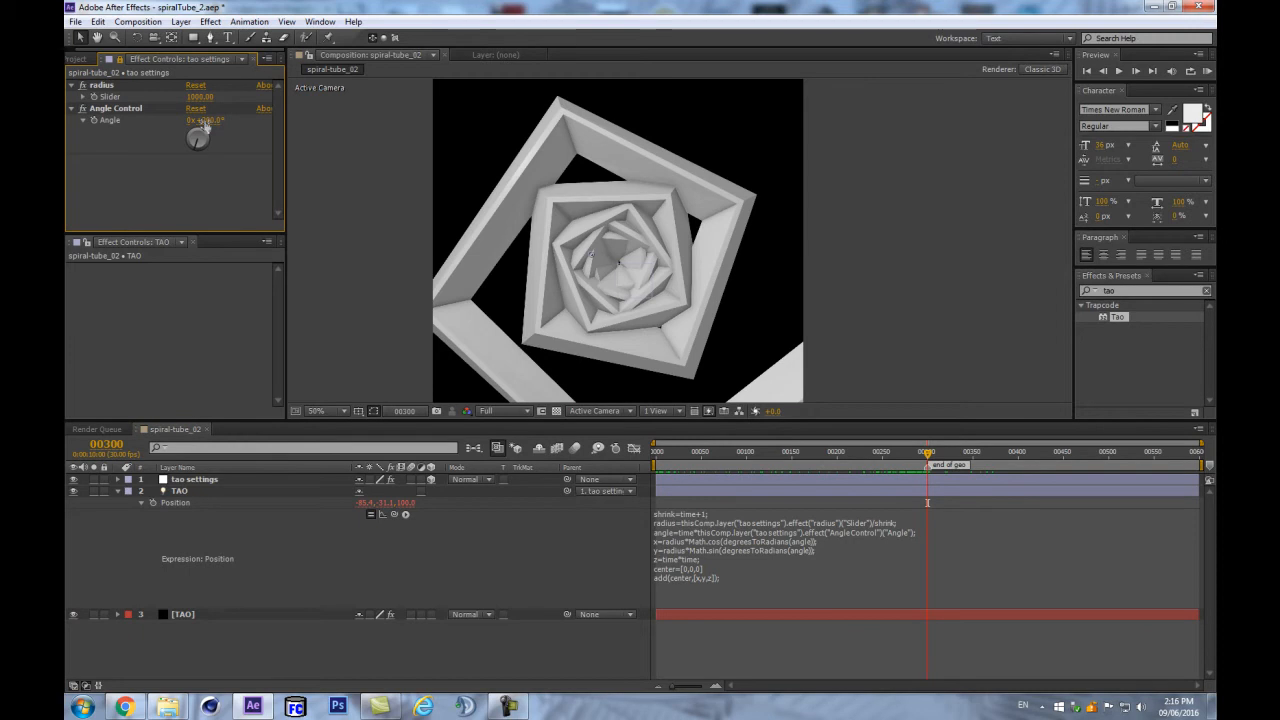
pyautogui.click(207, 121)
pyautogui.click(187, 171)
pyautogui.click(208, 121)
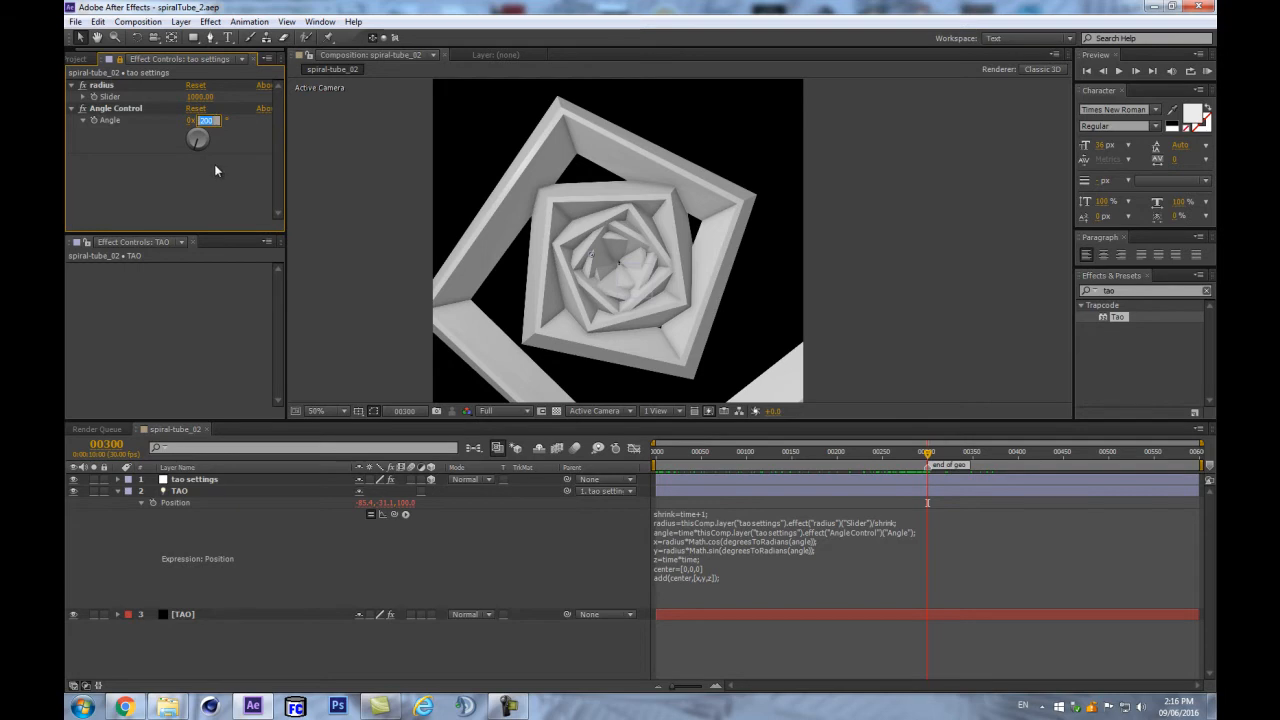
pyautogui.write('0')
pyautogui.press('Return')
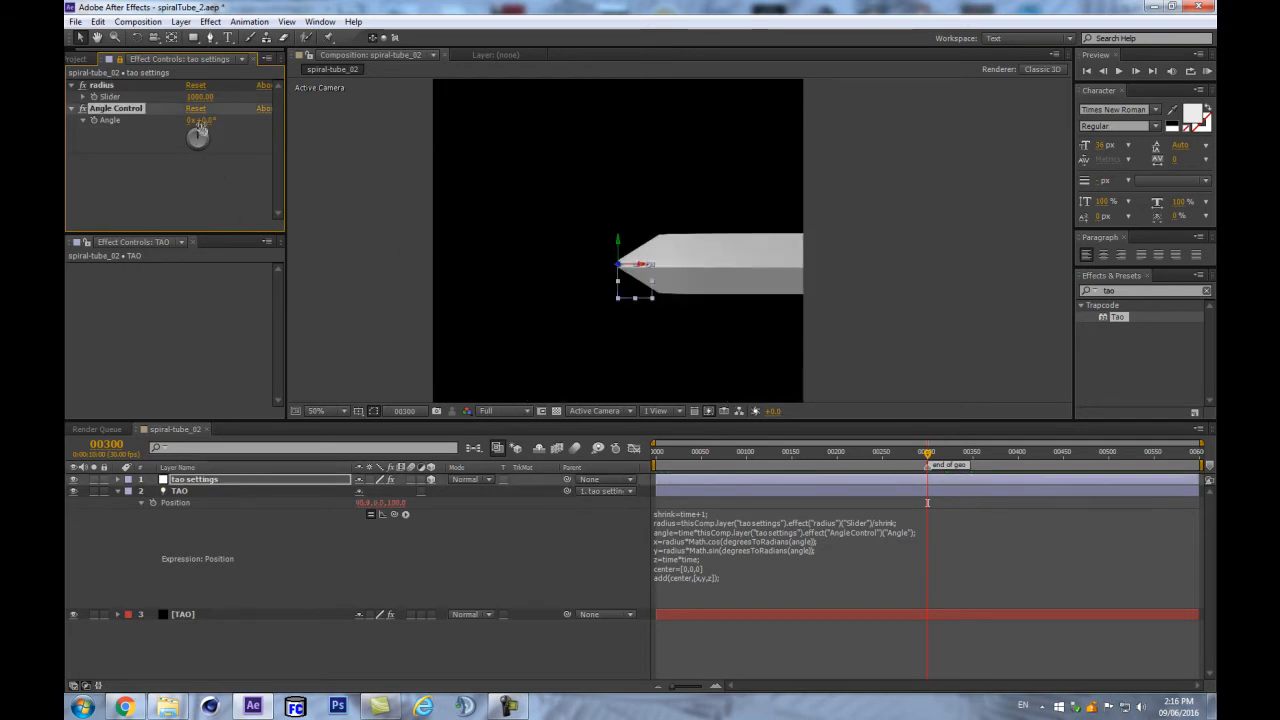
pyautogui.click(191, 121)
pyautogui.write('1')
pyautogui.press('Return')
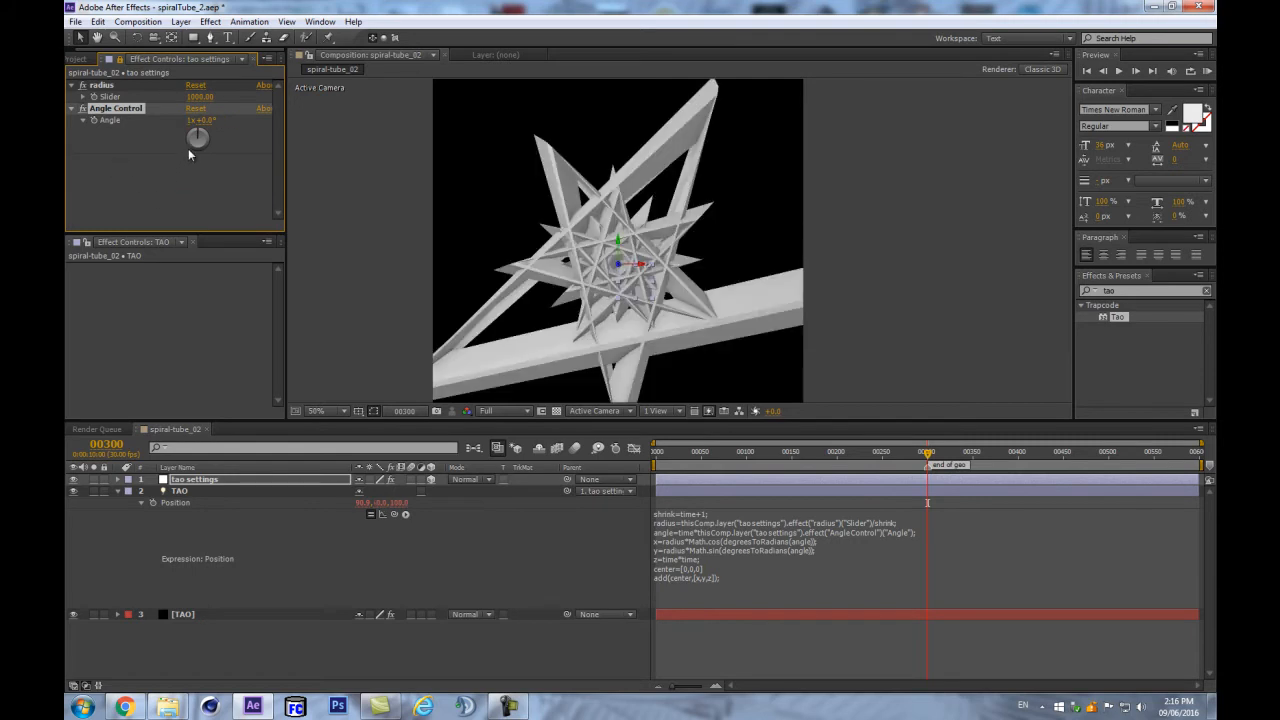
# - Show the TAO layer's Tao effect controls with the Segment settings expanded
pyautogui.click(184, 618)
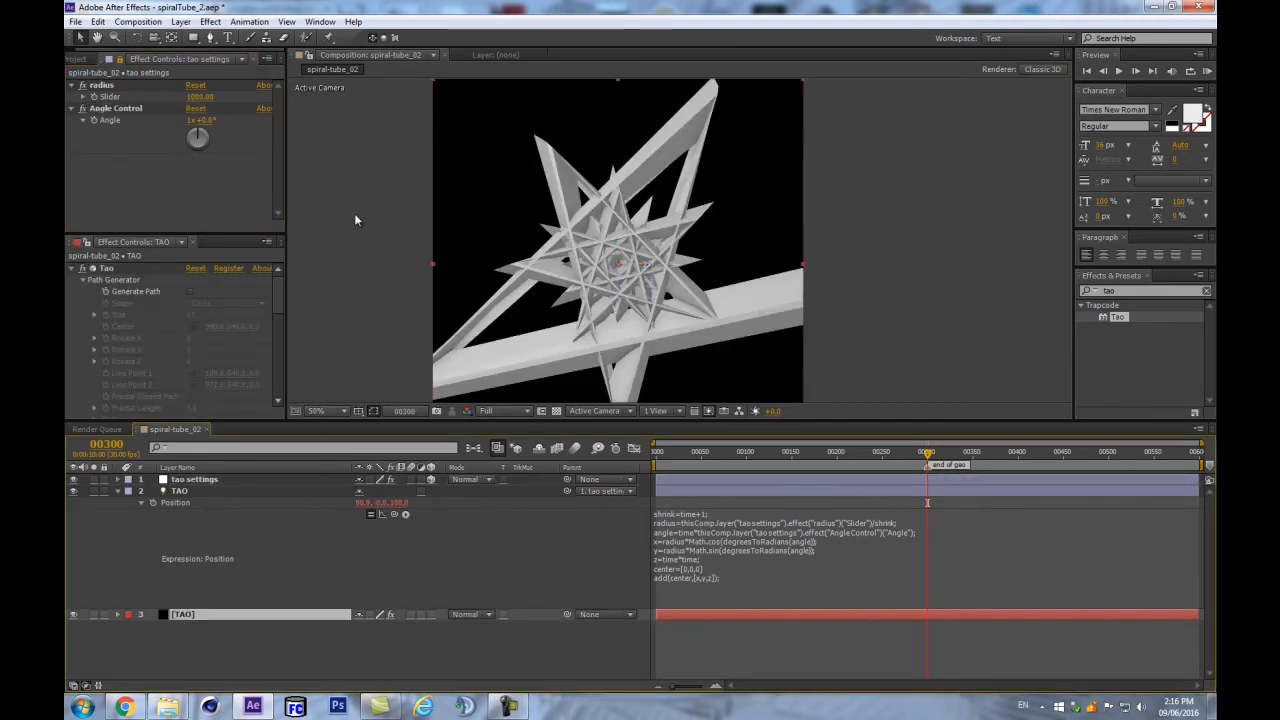
pyautogui.moveTo(214, 234); pyautogui.dragTo(214, 150)
pyautogui.scroll(-4, 208, 230)
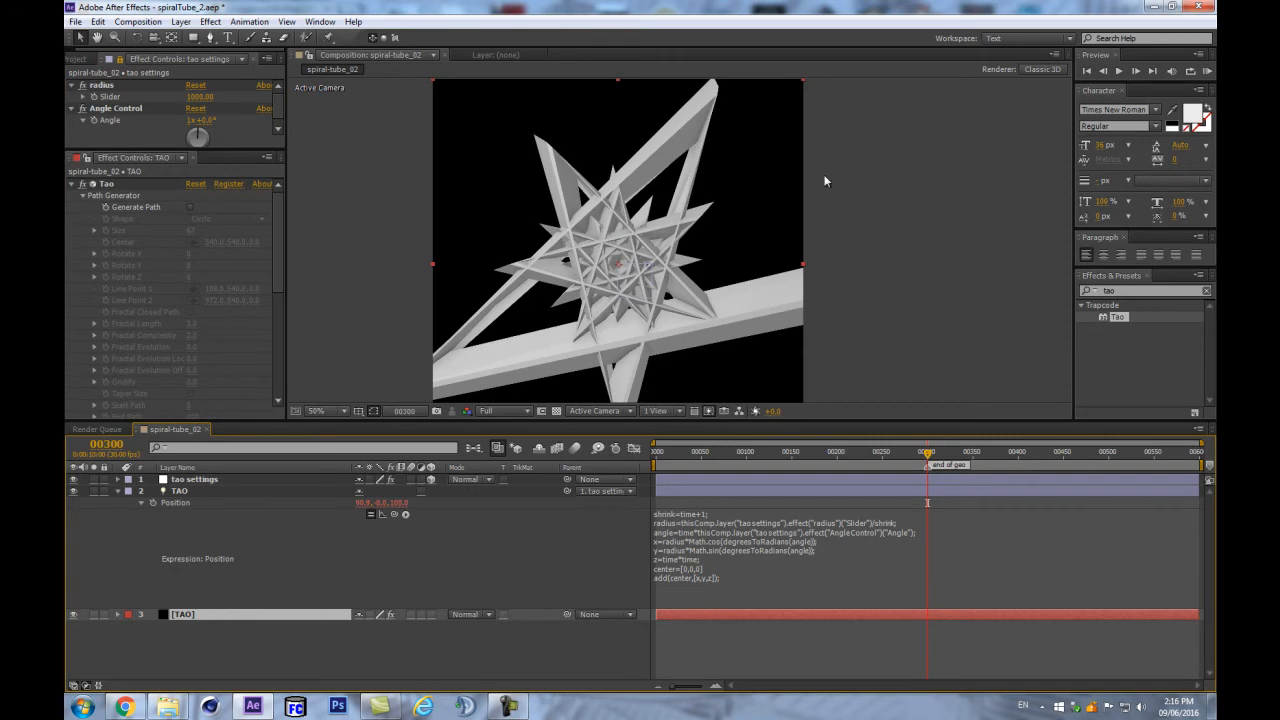
pyautogui.scroll(-4, 208, 230)
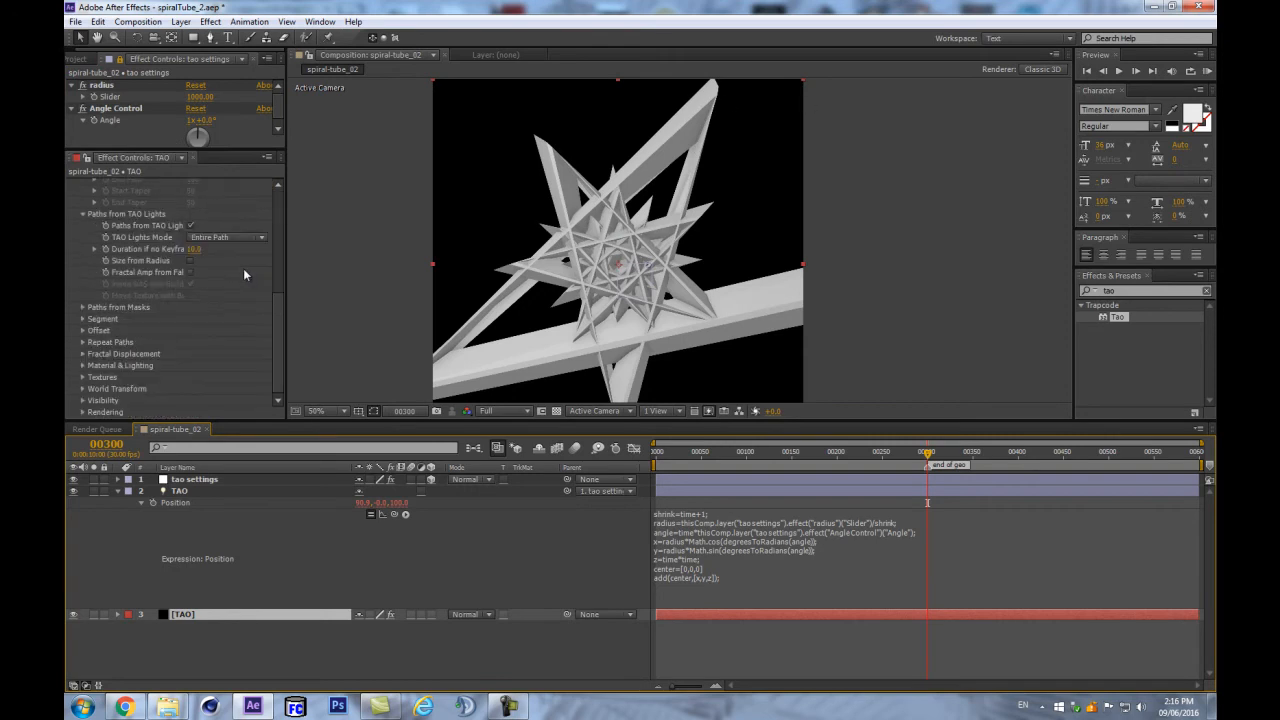
pyautogui.click(83, 319)
pyautogui.scroll(-4, 242, 324)
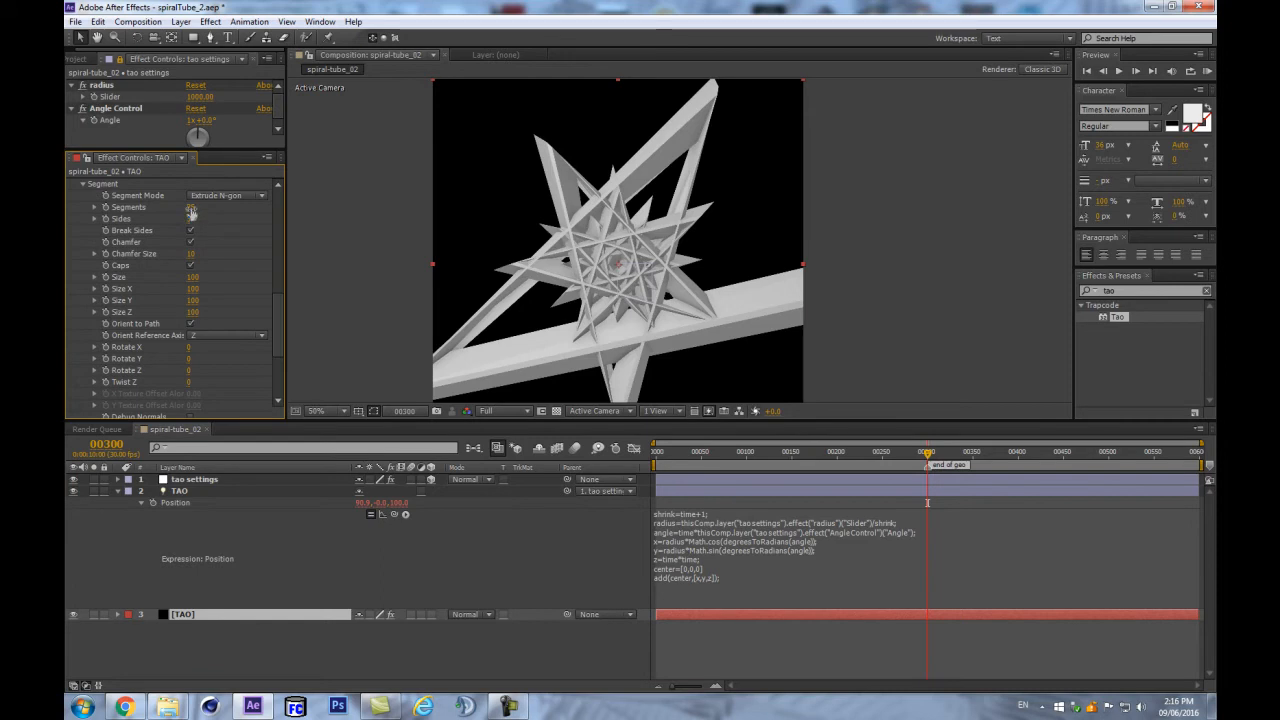
# - Raise Tao's Segments count so the tube becomes a smooth round tunnel
pyautogui.moveTo(191, 212); pyautogui.dragTo(284, 199)
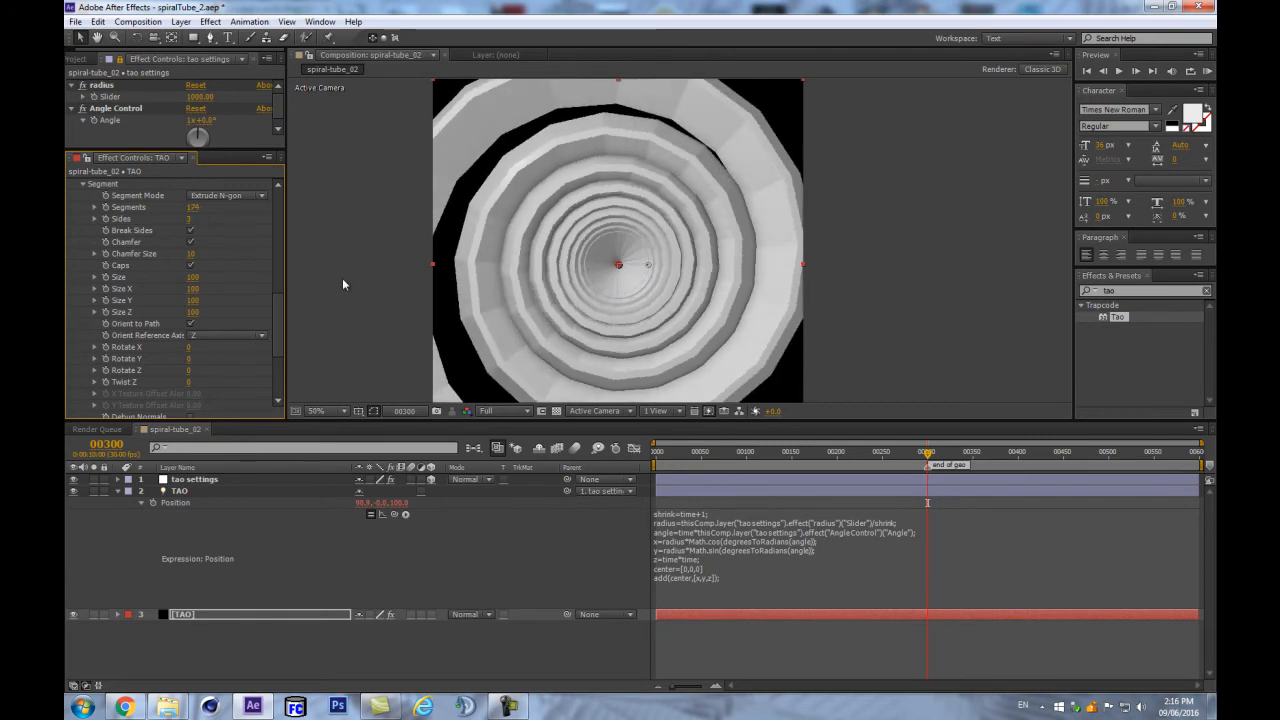
pyautogui.scroll(4, 254, 302)
pyautogui.scroll(5, 252, 290)
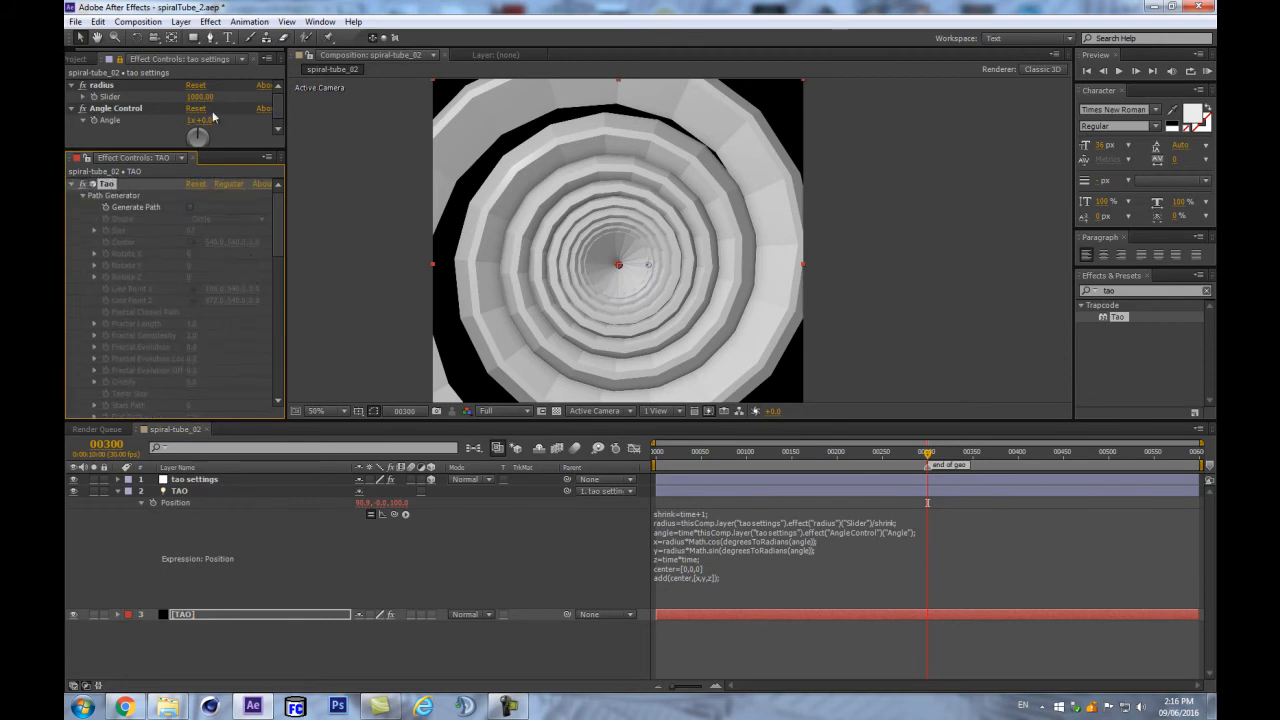
pyautogui.moveTo(240, 147); pyautogui.dragTo(240, 283)
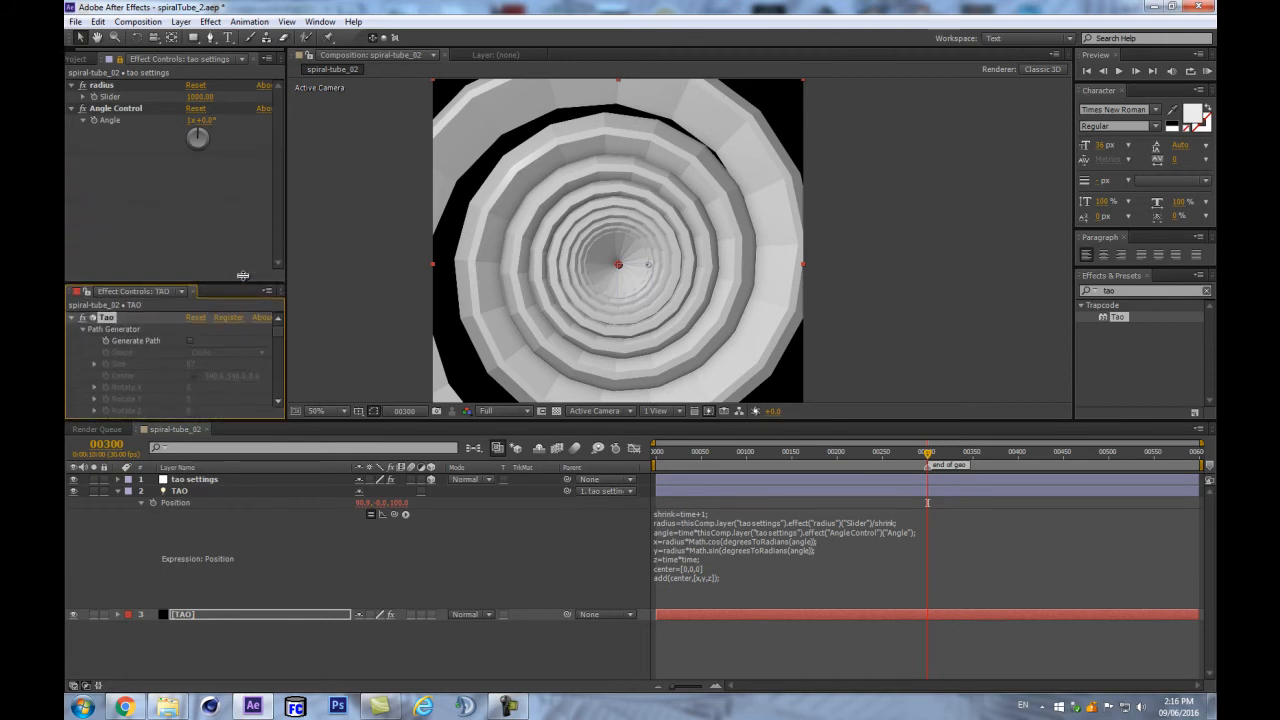
# - Set the Angle Control to 2 revolutions
pyautogui.click(188, 120)
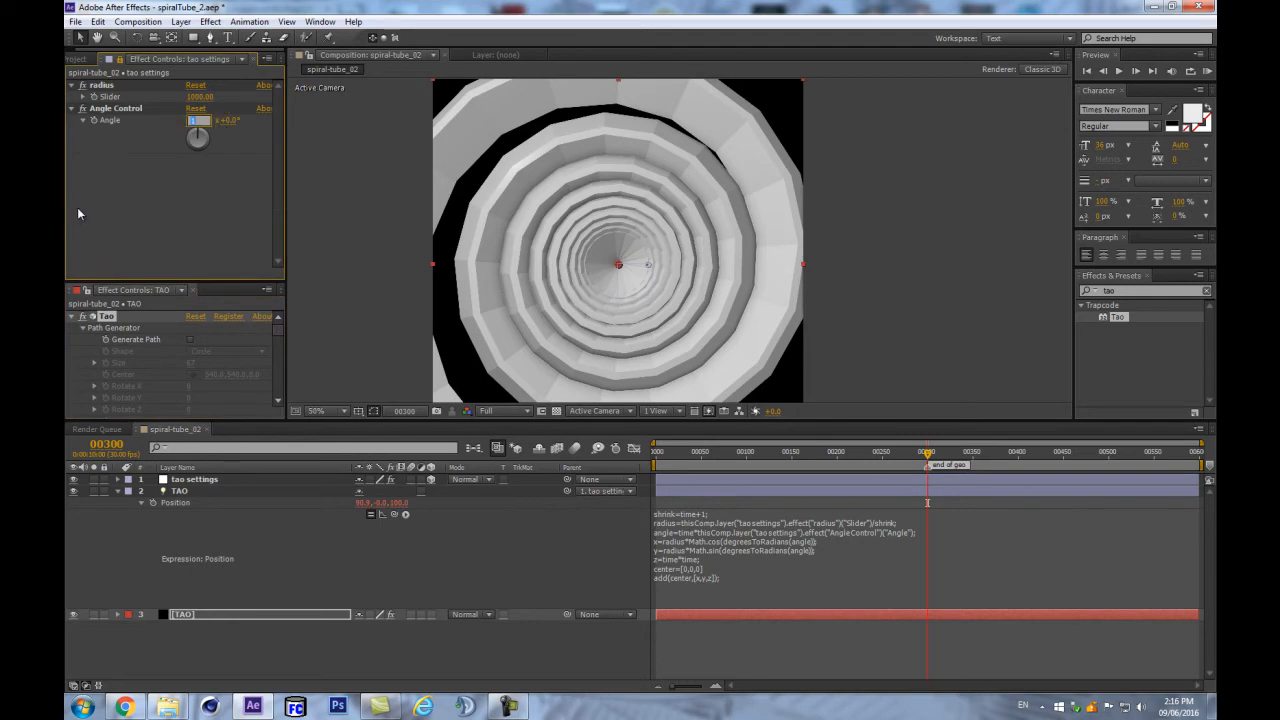
pyautogui.write('2')
pyautogui.press('Return')
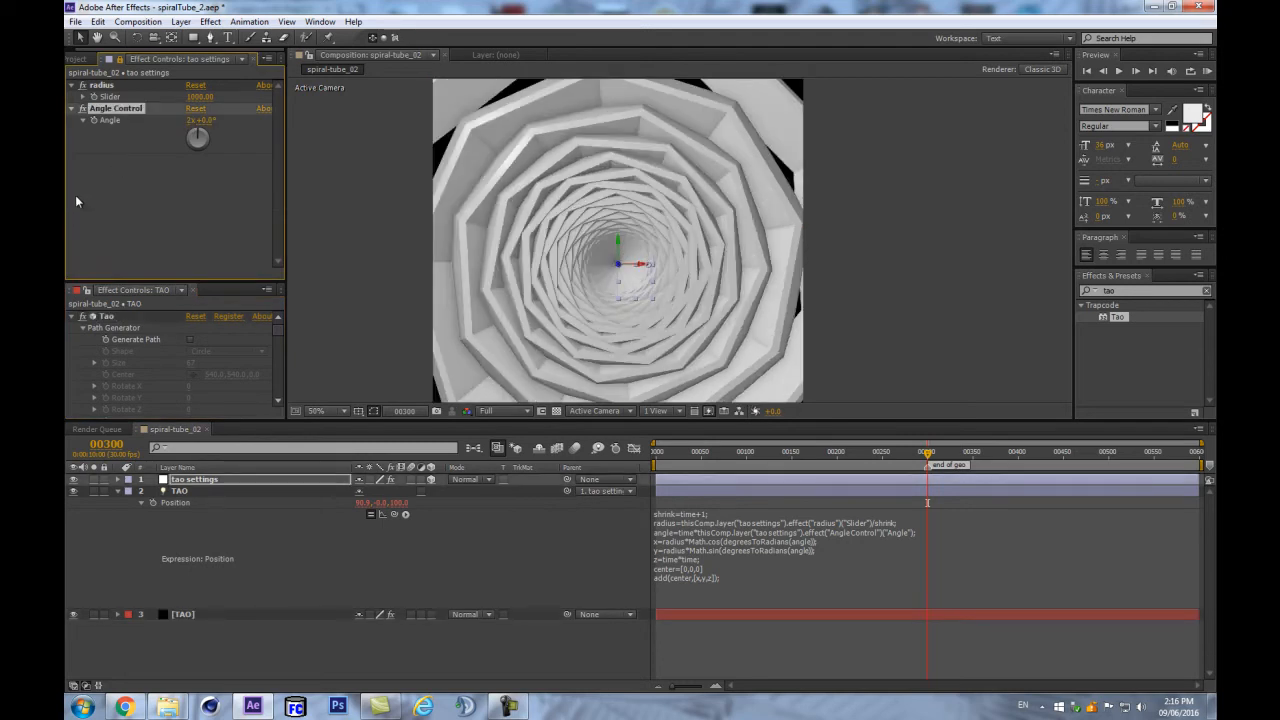
# - Reset the Angle Control revolutions to 0
pyautogui.click(188, 120)
pyautogui.write('0')
pyautogui.press('Return')
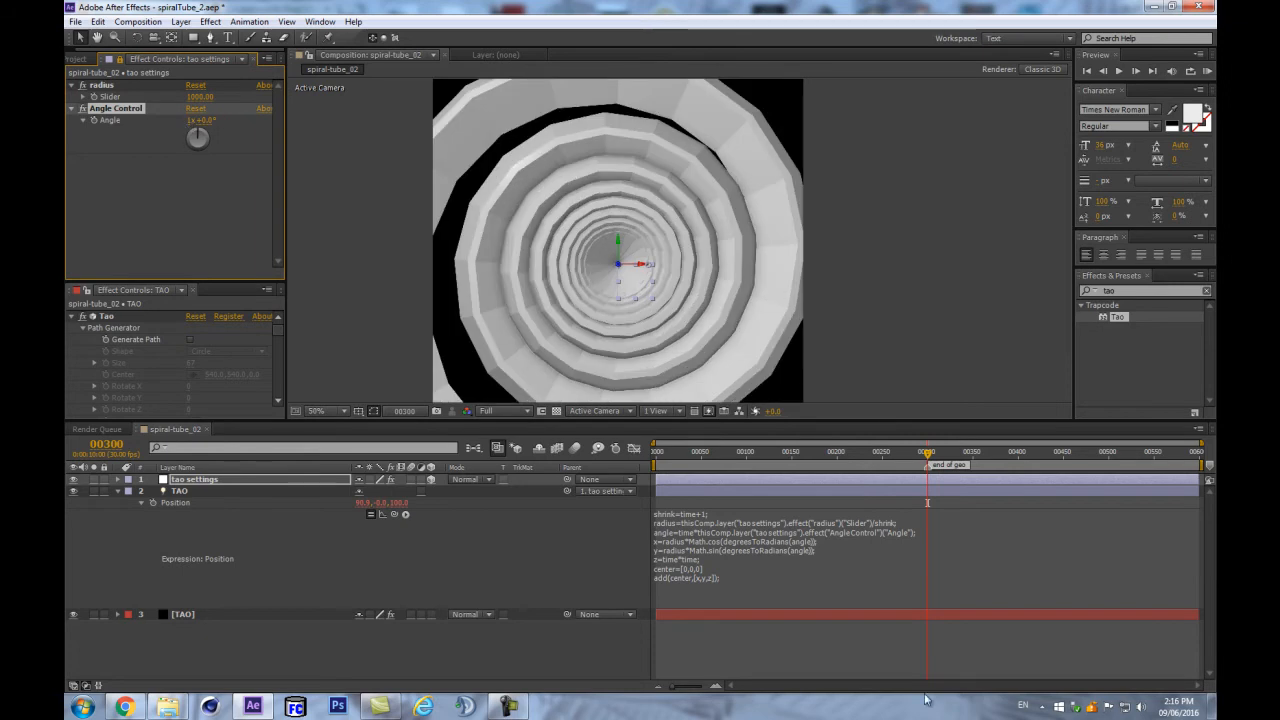
# - Preview the tunnel's opening frames and save the project
pyautogui.moveTo(928, 456); pyautogui.dragTo(716, 479)
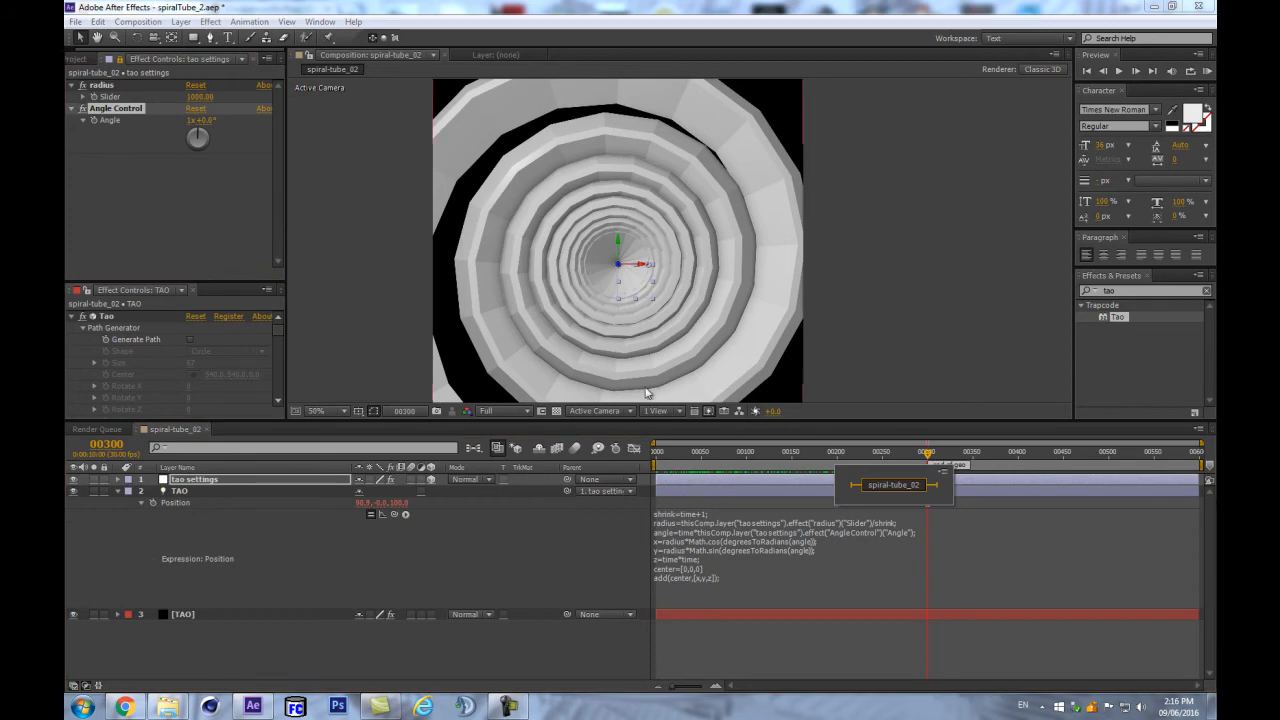
pyautogui.click(614, 660)
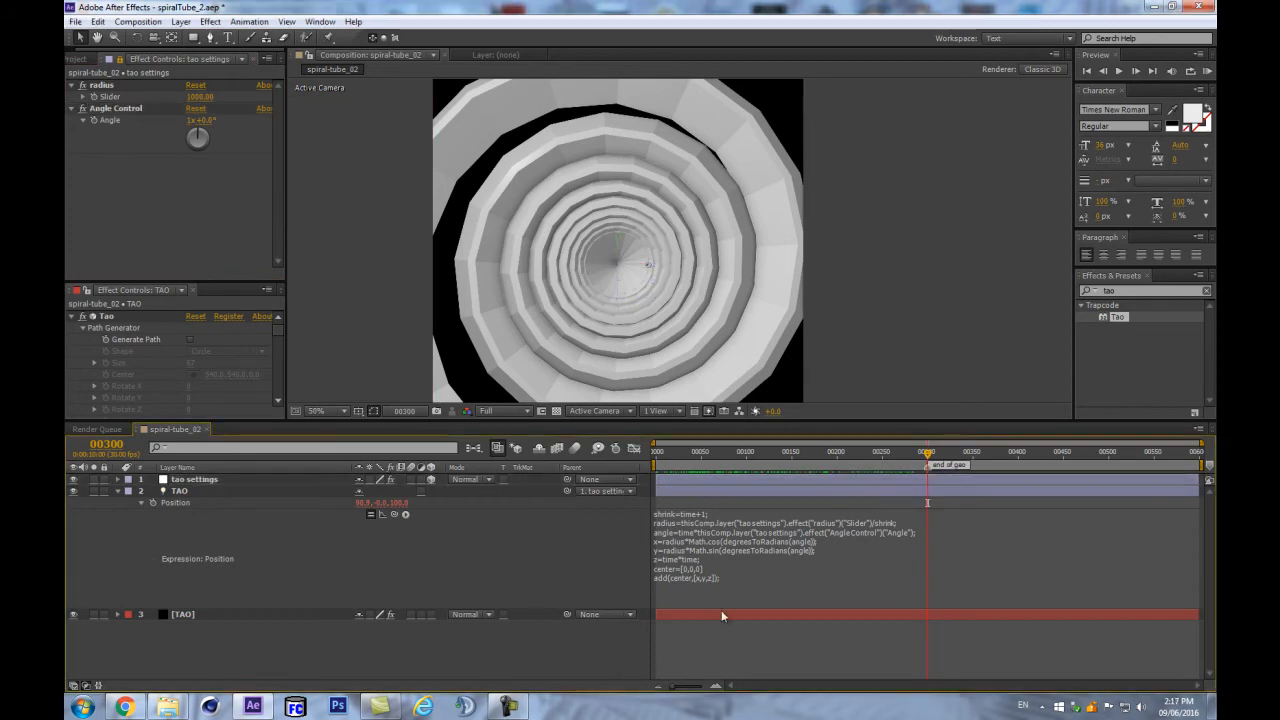
pyautogui.press('Home')
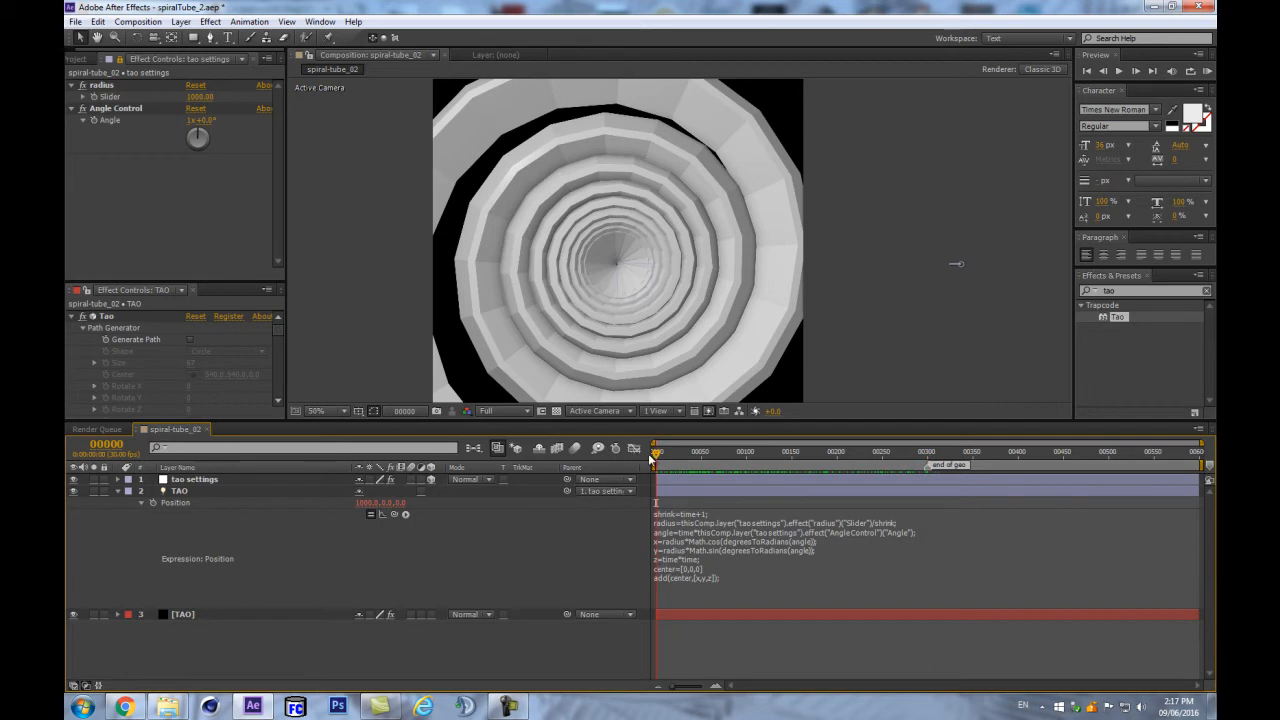
pyautogui.moveTo(658, 455); pyautogui.dragTo(663, 458)
pyautogui.moveTo(678, 457); pyautogui.dragTo(687, 456)
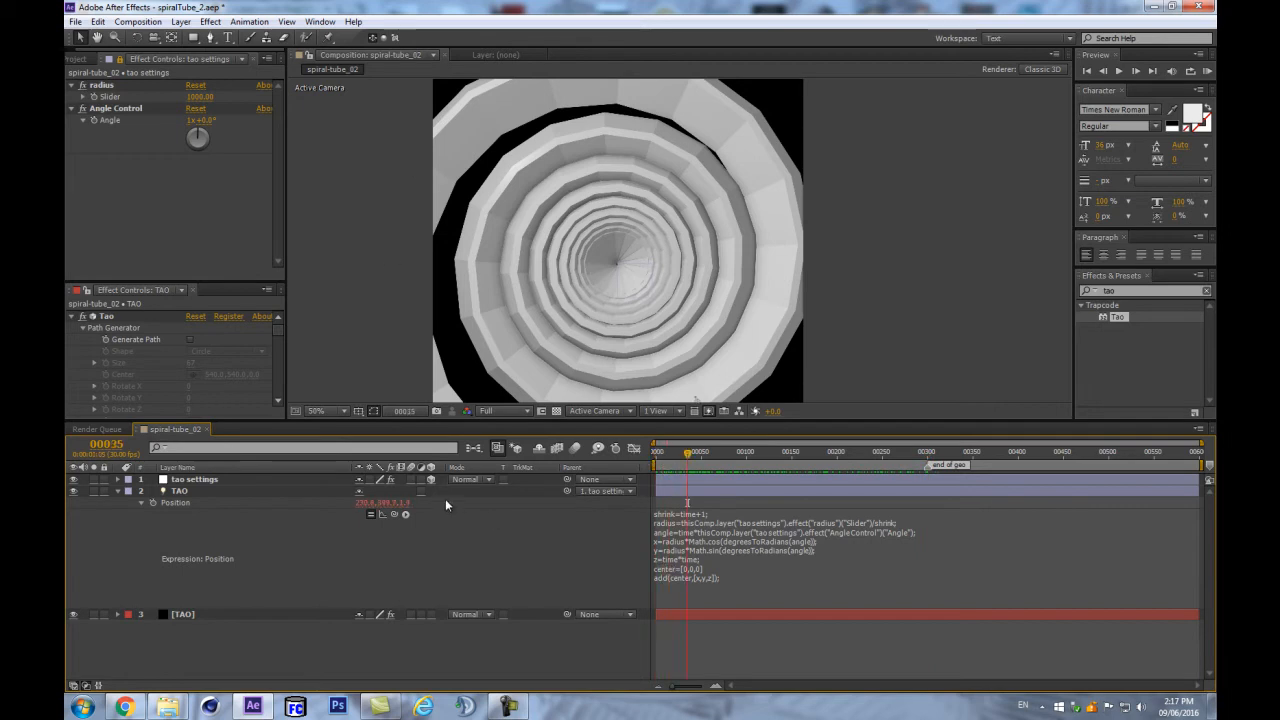
pyautogui.hotkey('ctrl', 's')
pyautogui.moveTo(687, 456); pyautogui.dragTo(650, 535)
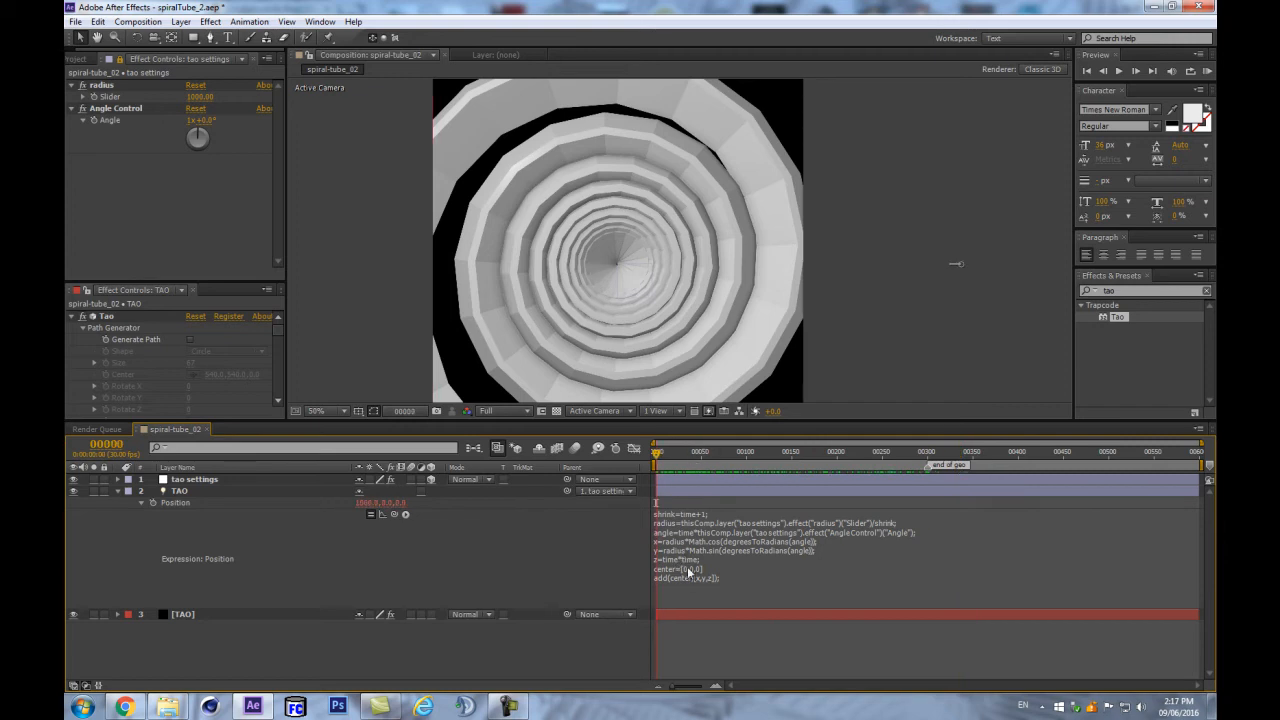
pyautogui.moveTo(655, 452); pyautogui.dragTo(572, 500)
pyautogui.click(156, 87)
# - Duplicate the radius slider below Angle Control, rename it zdepth, and set it to 1
pyautogui.hotkey('ctrl', 'd')
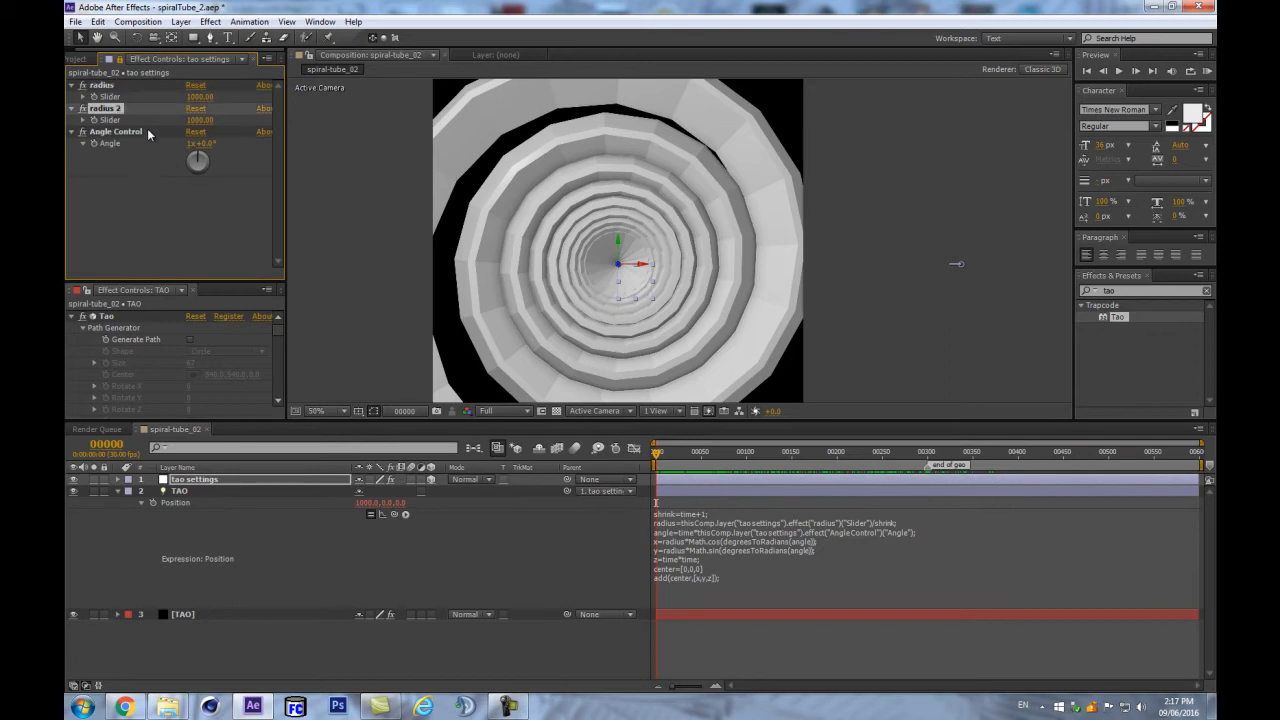
pyautogui.moveTo(120, 108); pyautogui.dragTo(108, 152)
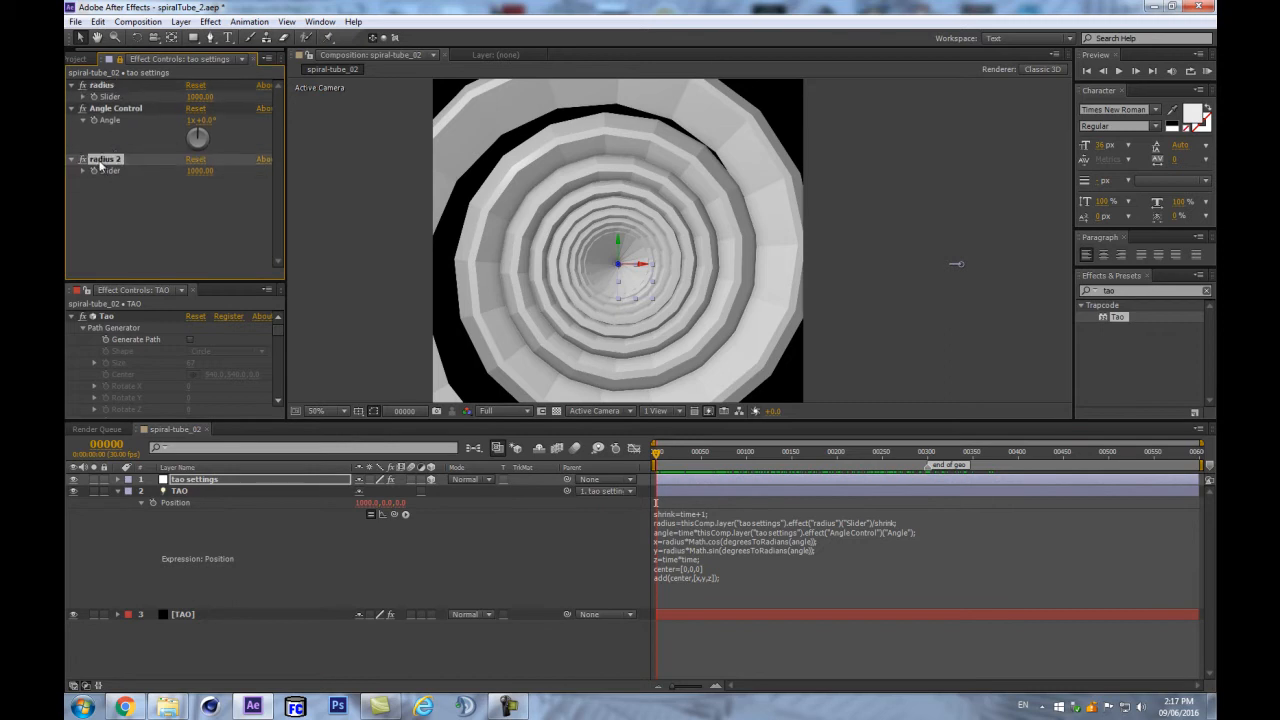
pyautogui.press('Return')
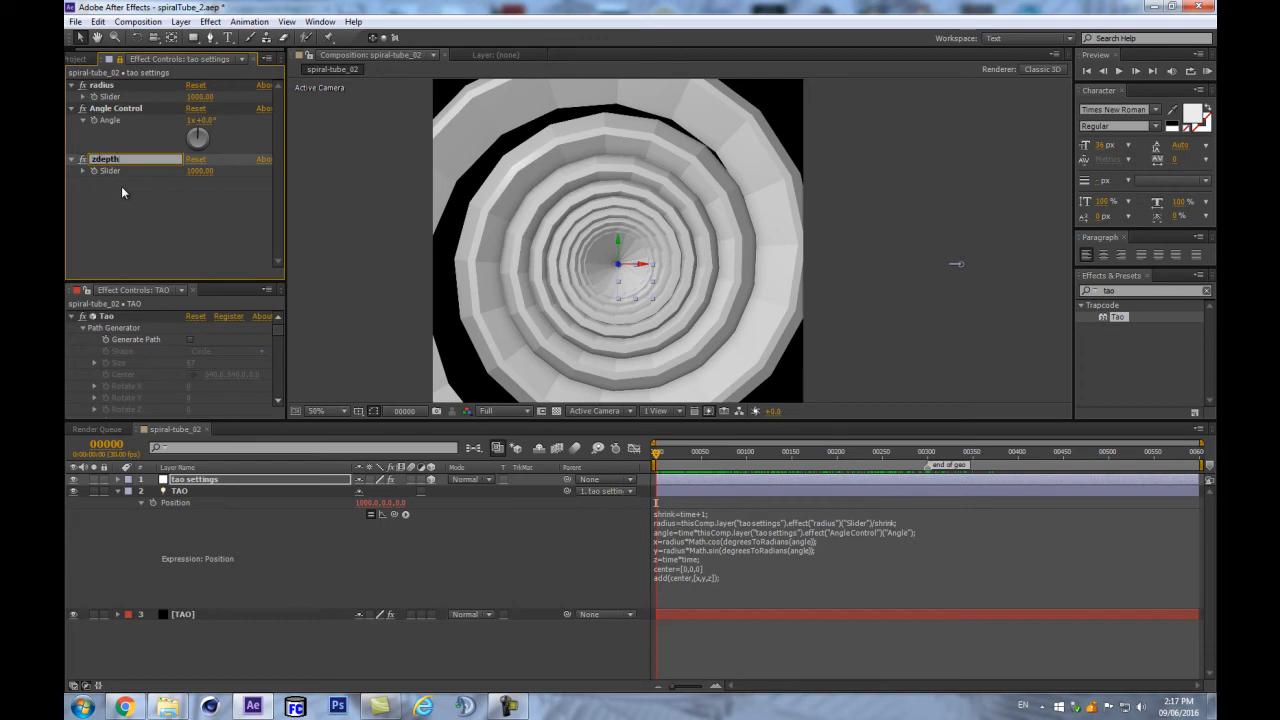
pyautogui.press('Tab')
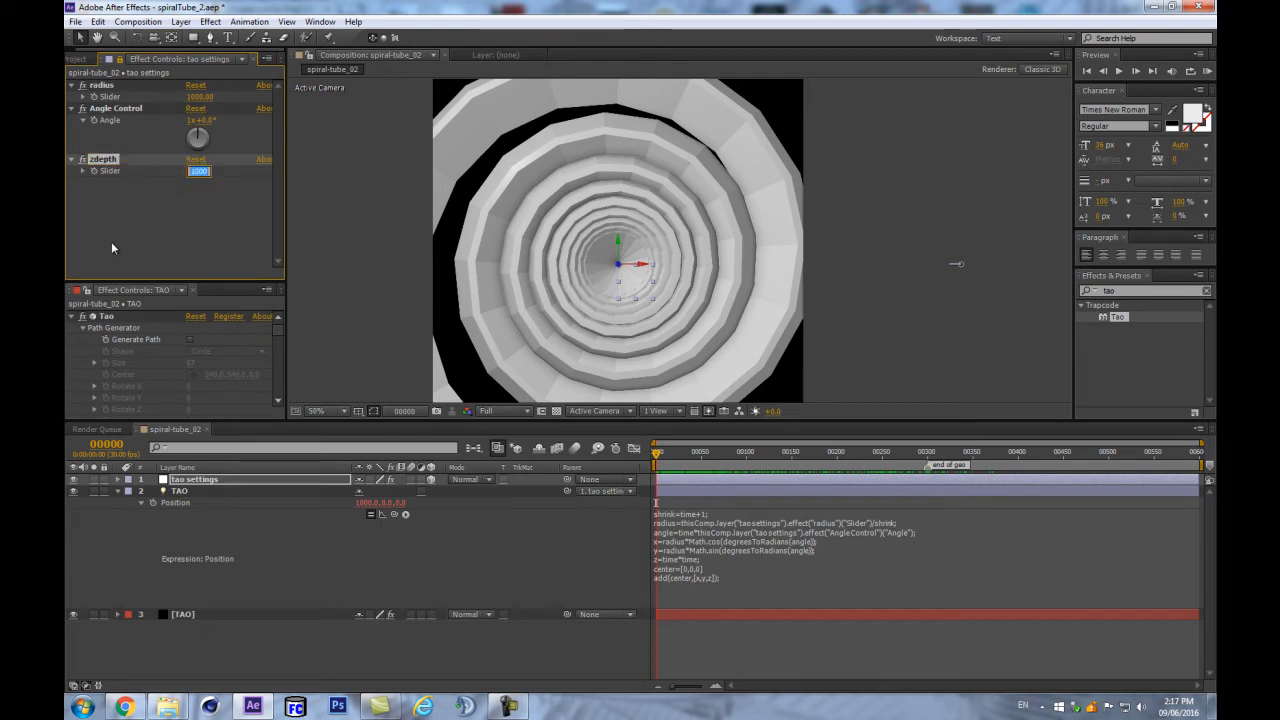
pyautogui.write('0')
pyautogui.press('Return')
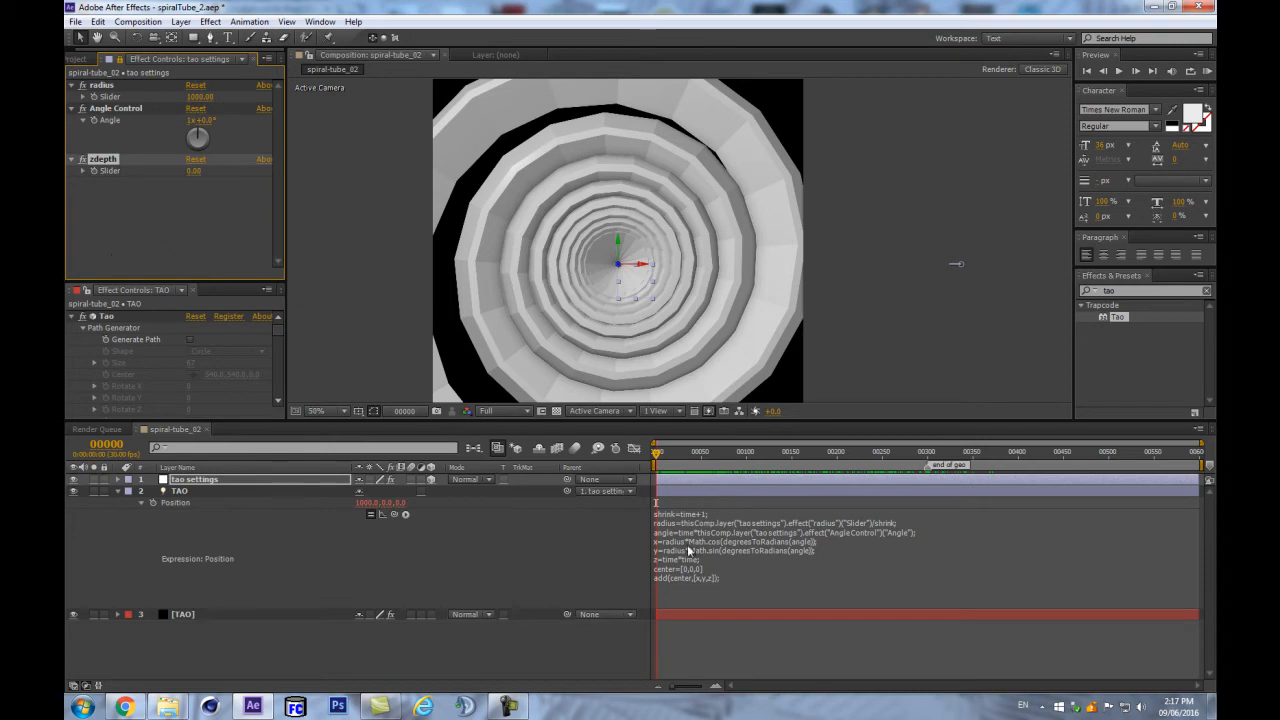
pyautogui.click(697, 560)
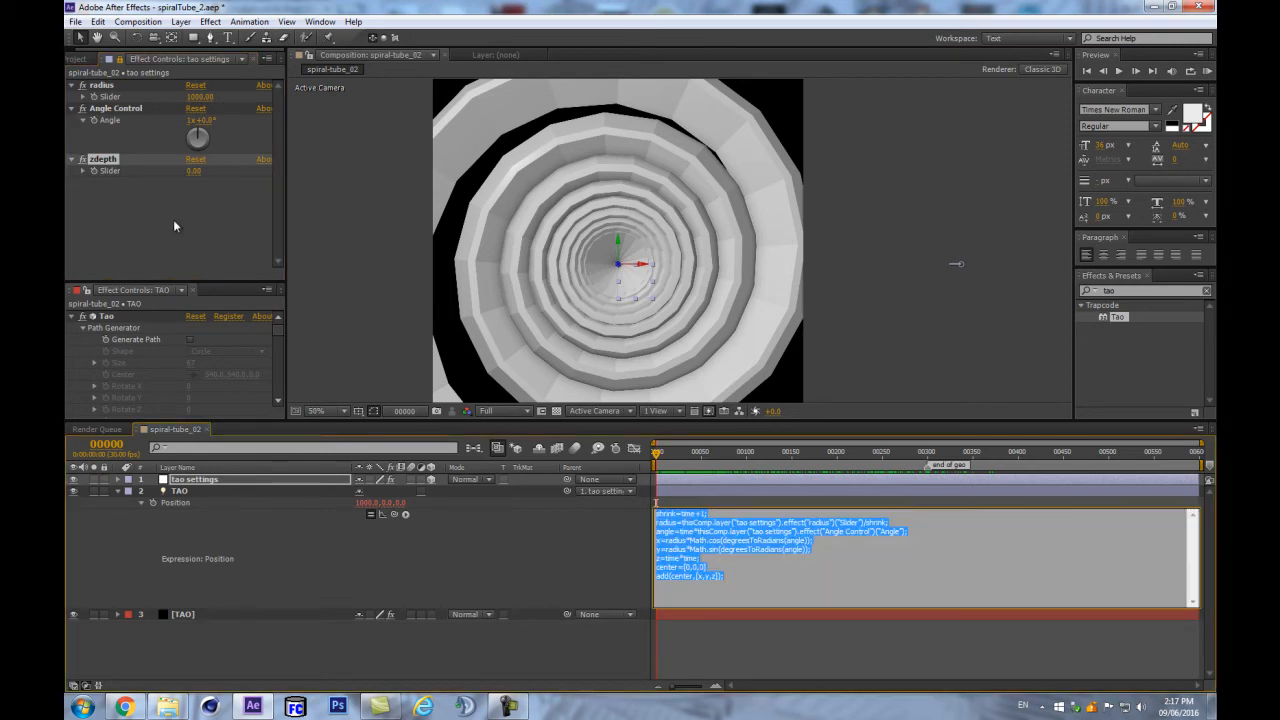
pyautogui.click(194, 171)
pyautogui.write('1')
pyautogui.press('Return')
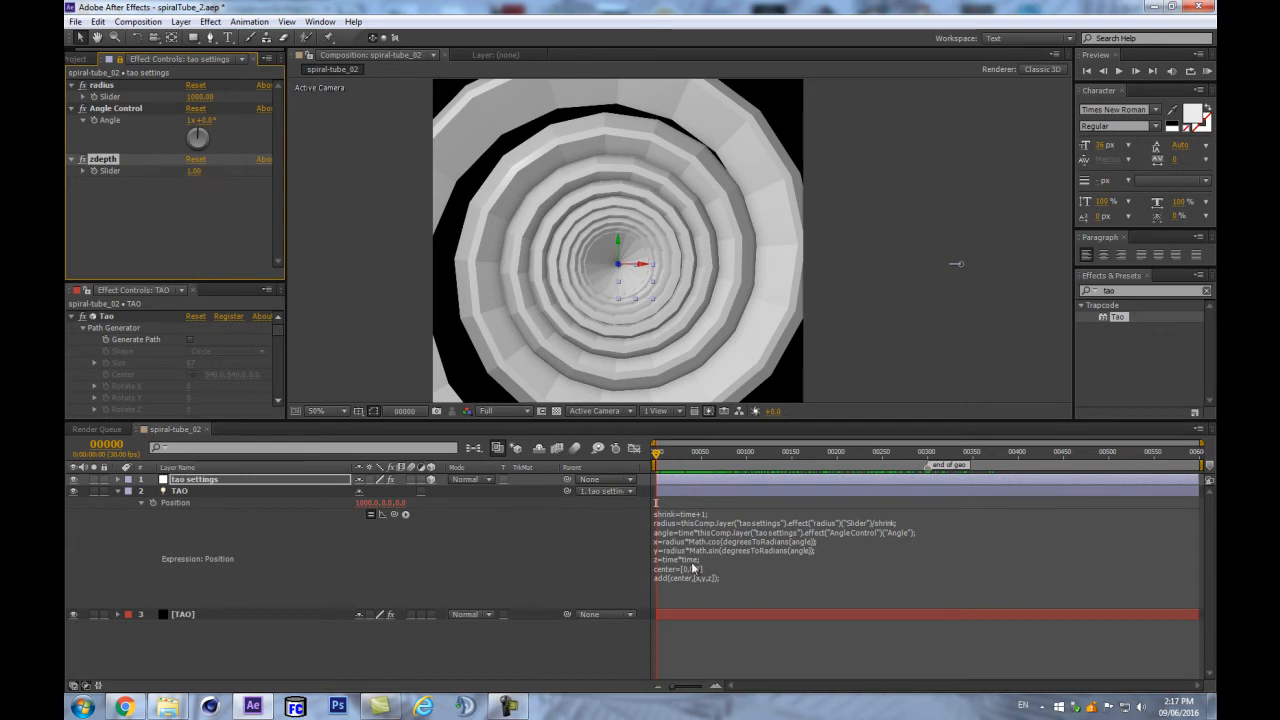
# - Multiply the z line of TAO's Position expression by the zdepth slider
pyautogui.click(695, 569)
pyautogui.click(656, 504)
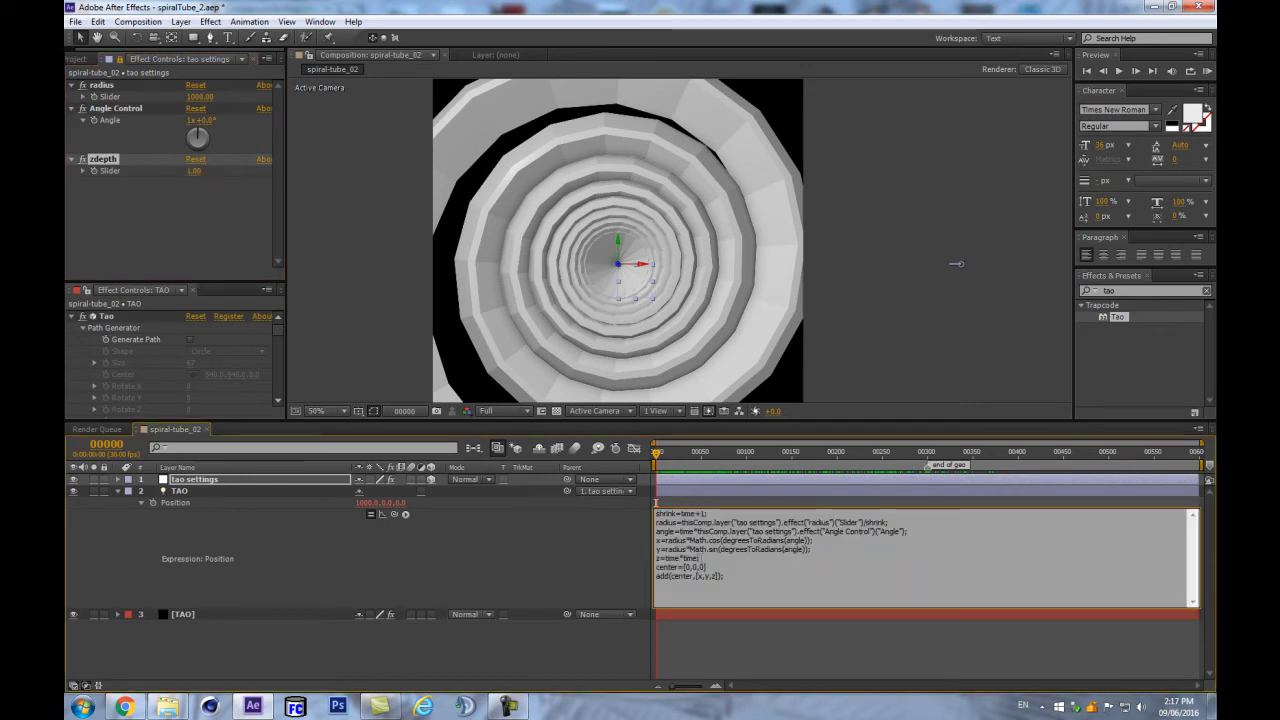
pyautogui.write('*')
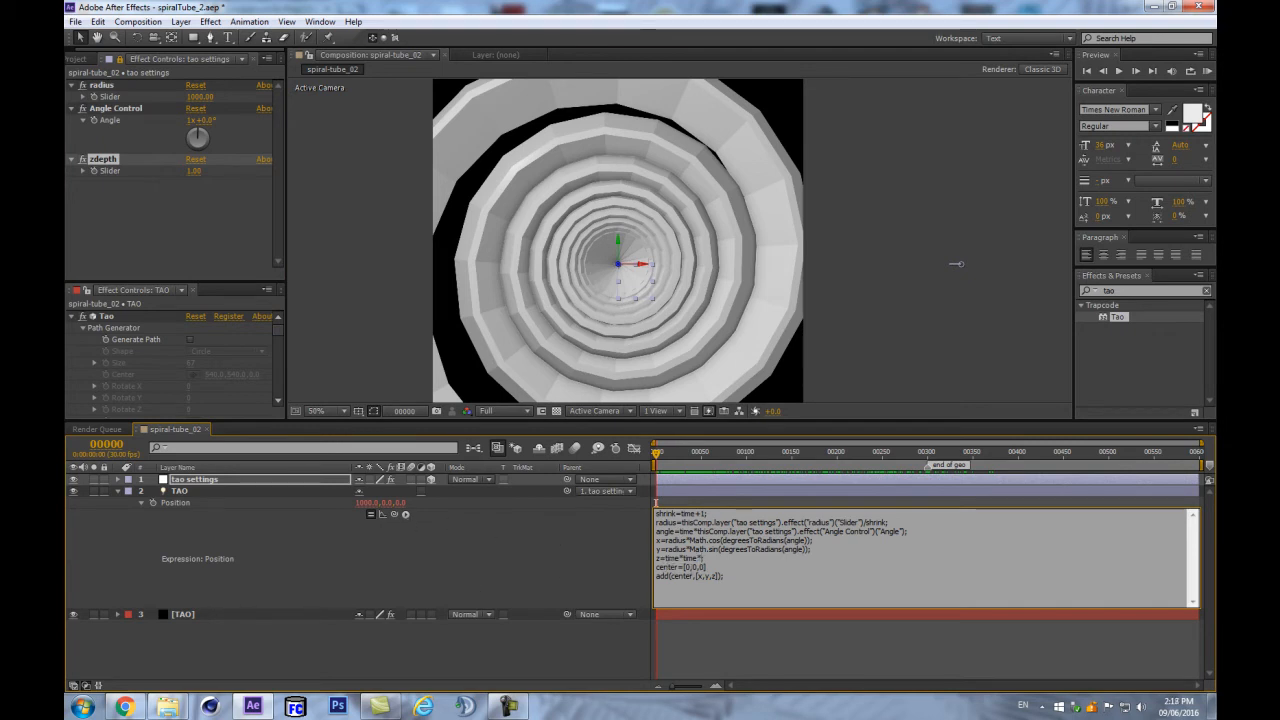
pyautogui.moveTo(393, 513); pyautogui.dragTo(138, 168)
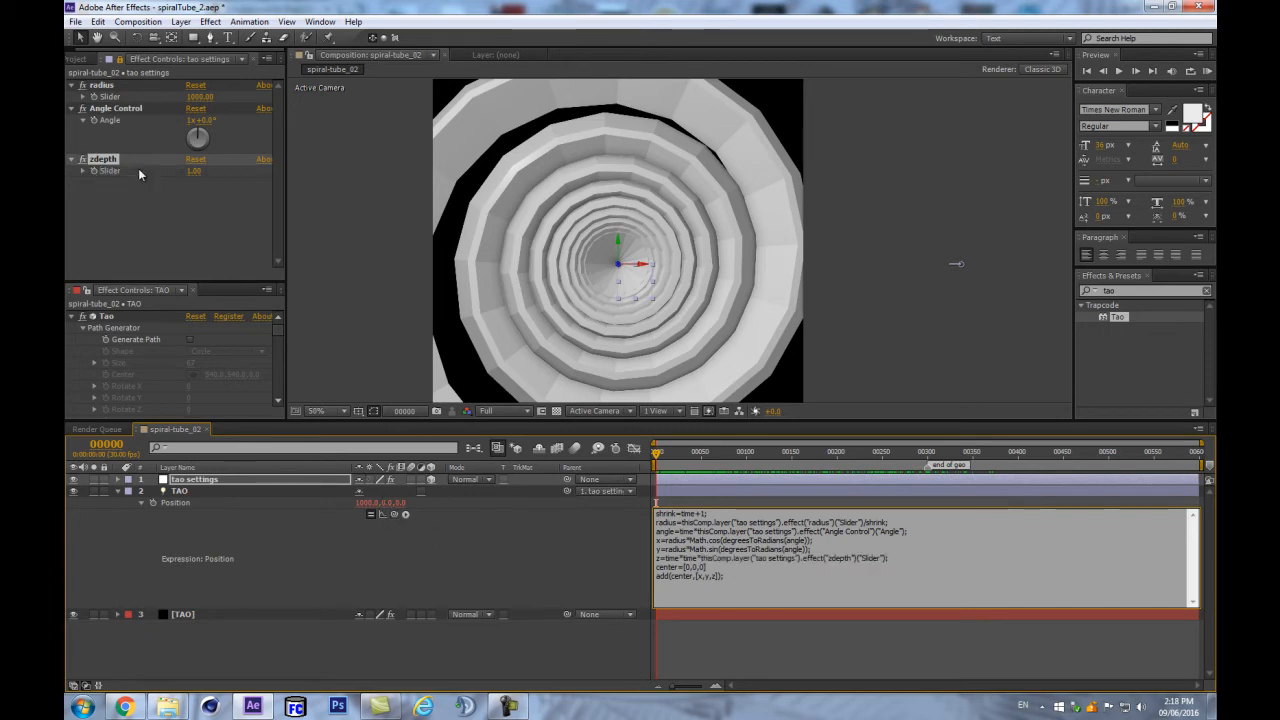
pyautogui.click(498, 565)
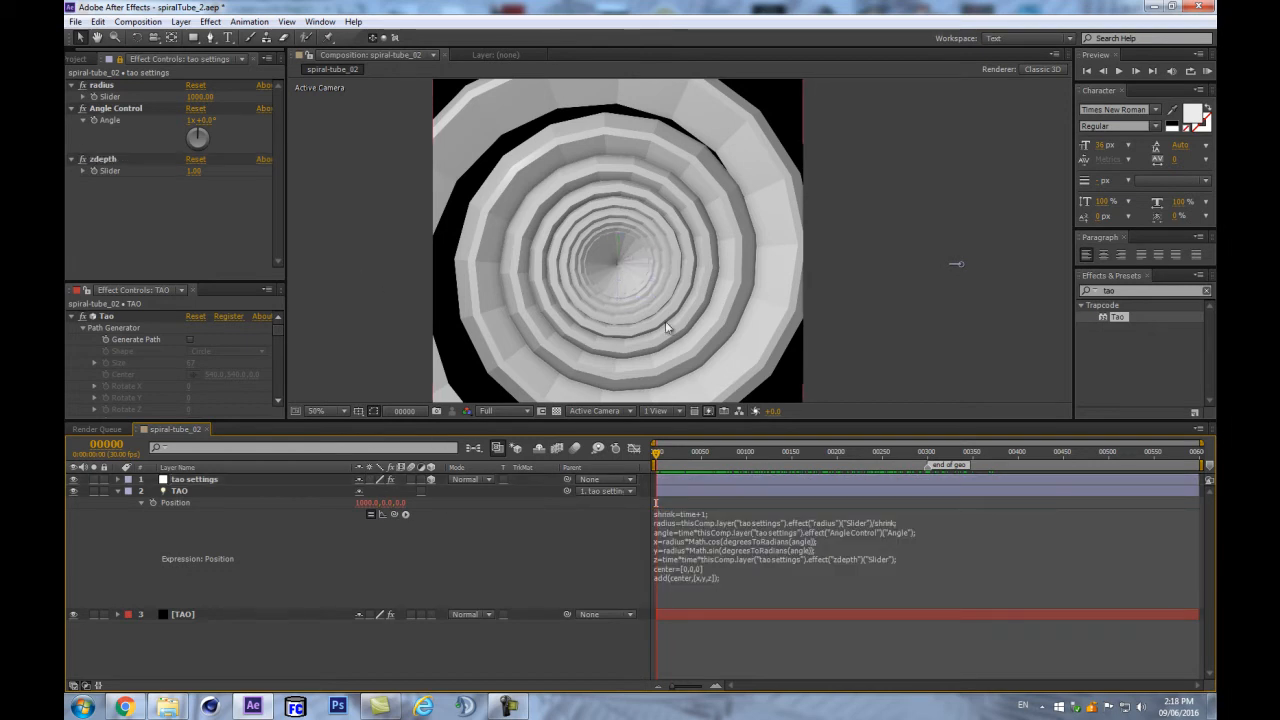
pyautogui.click(199, 171)
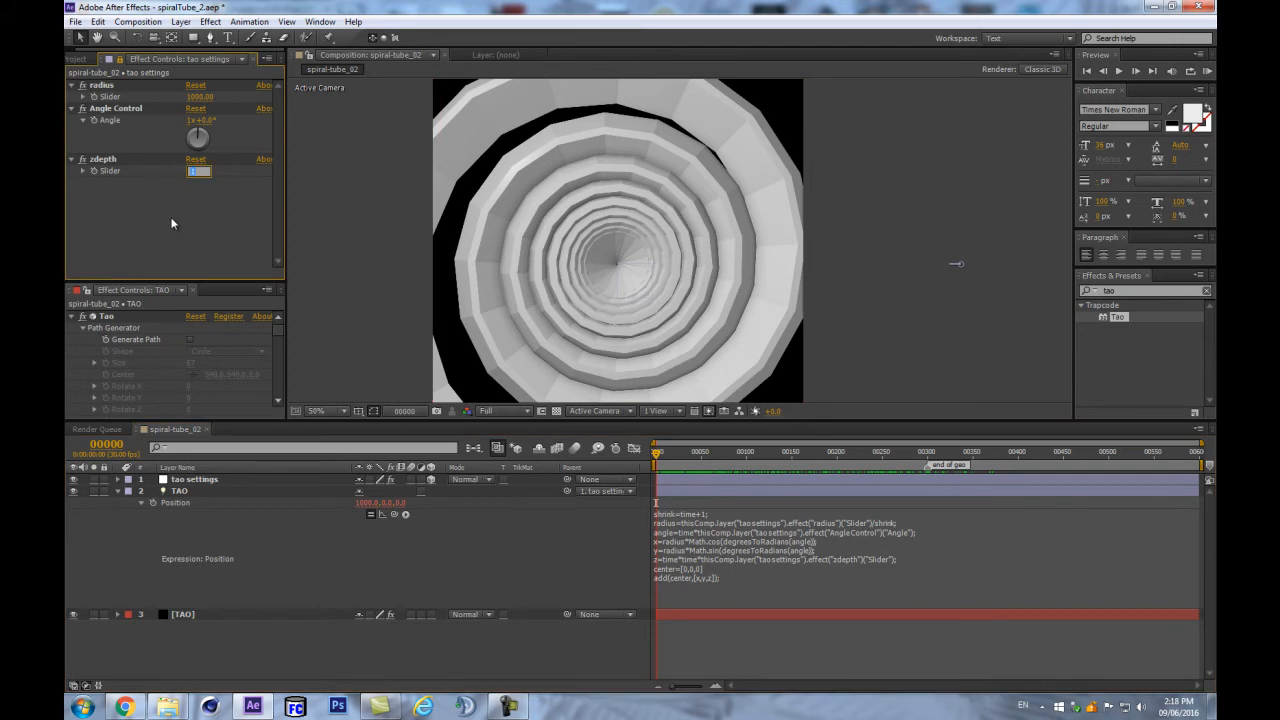
# - Raise the zdepth slider to 222 so the spiral rings spread wide
pyautogui.write('2')
pyautogui.press('Return')
pyautogui.moveTo(188, 177); pyautogui.dragTo(481, 145)
pyautogui.moveTo(330, 139); pyautogui.dragTo(309, 148)
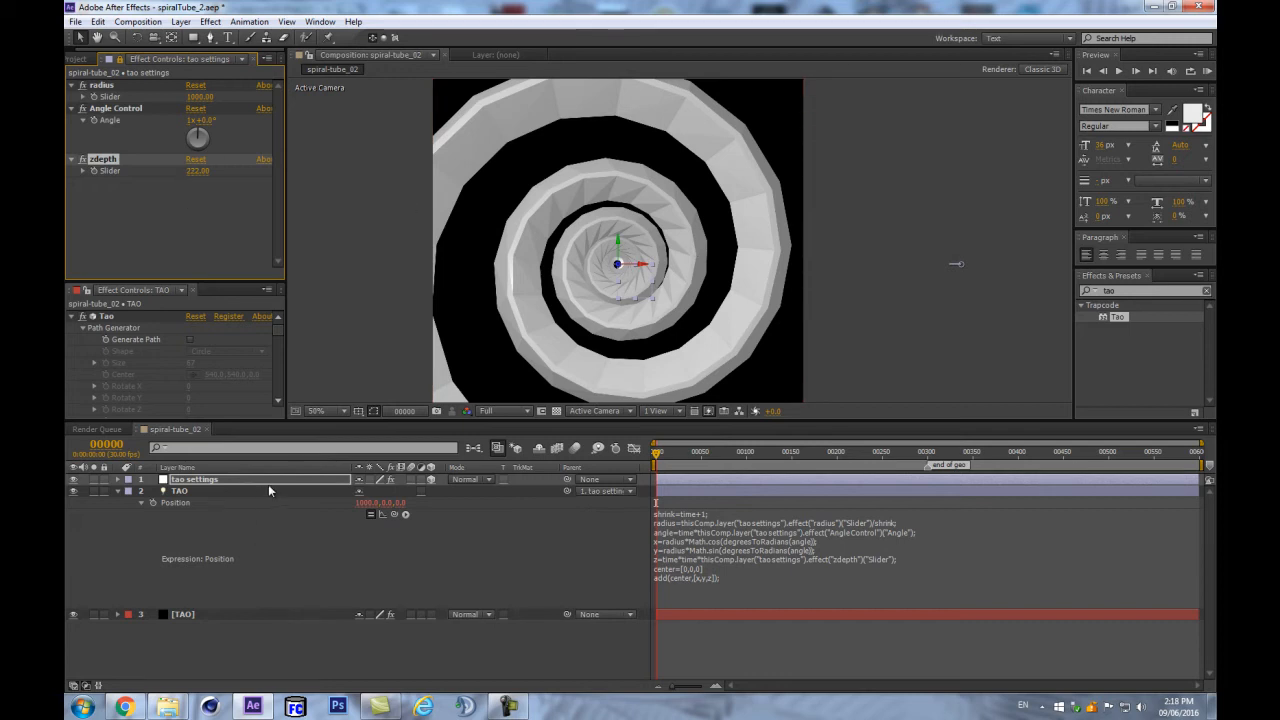
pyautogui.hotkey('ctrl', 'alt', 'shift', 'c')
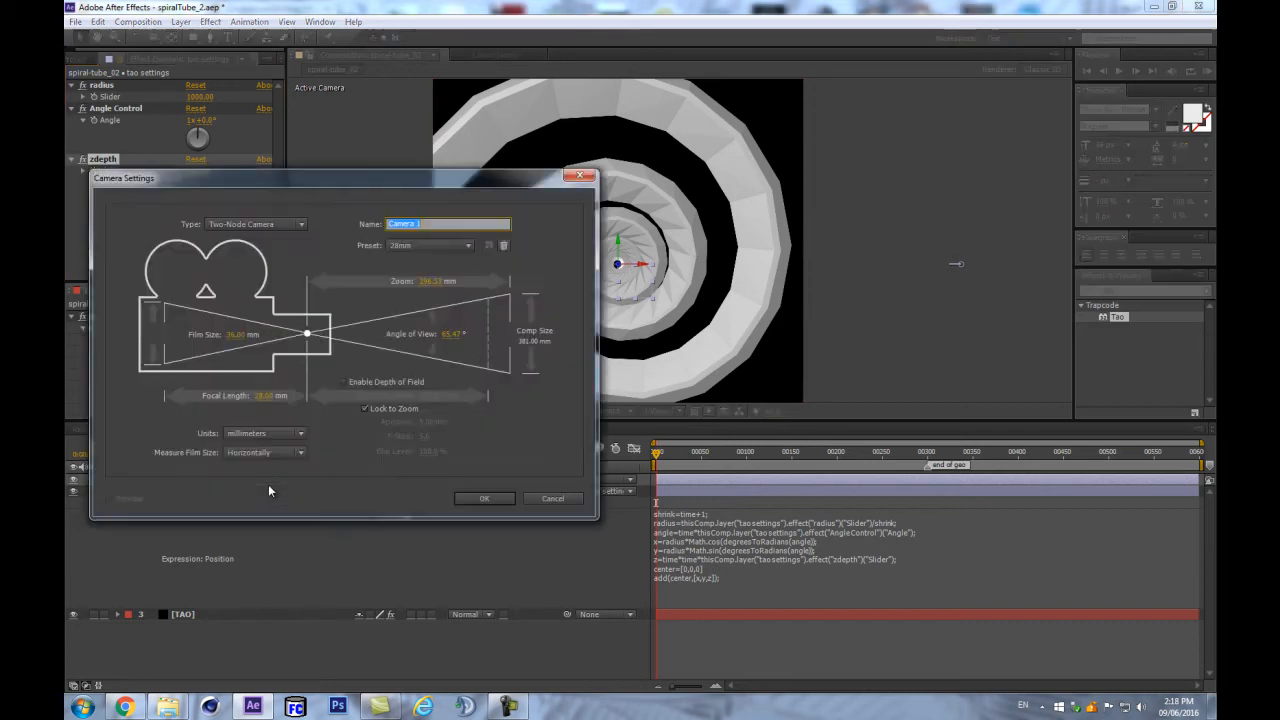
# - Add a new camera using the 50mm lens preset
pyautogui.click(430, 245)
pyautogui.click(420, 354)
pyautogui.click(484, 498)
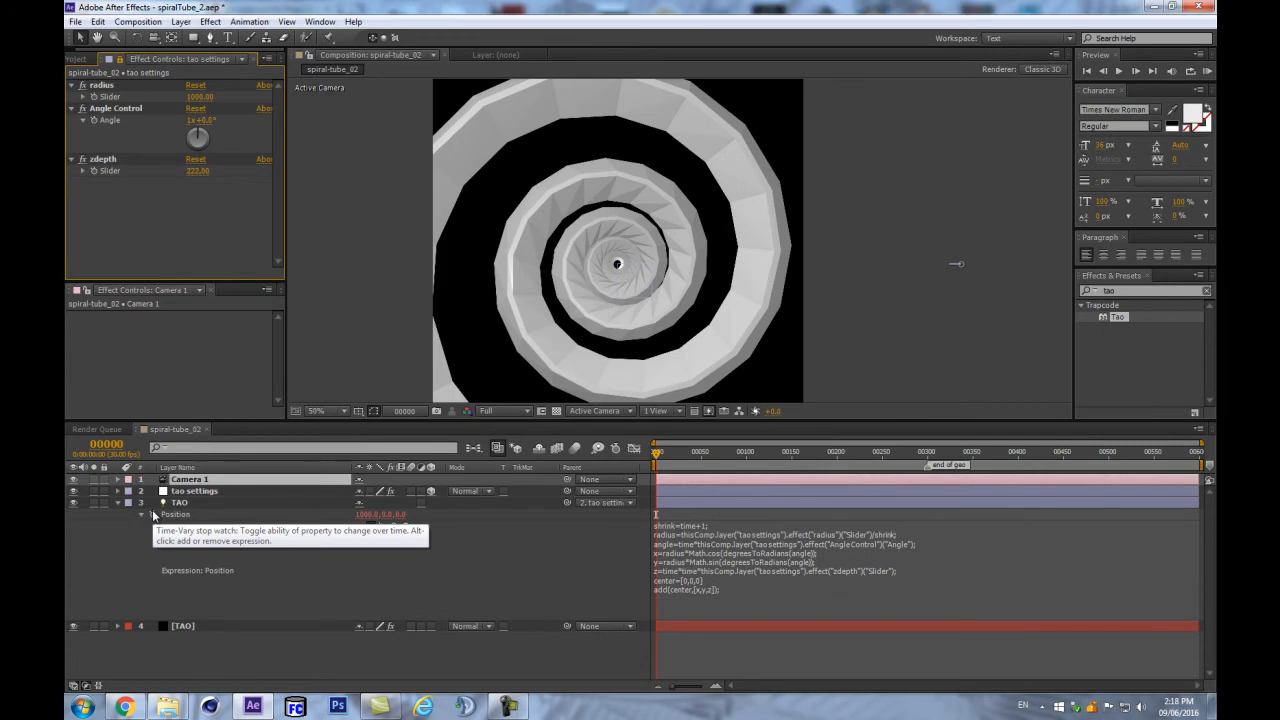
# - Add a null object with a Pink label named 'dolly'
pyautogui.hotkey('ctrl', 'alt', 'shift', 'y')
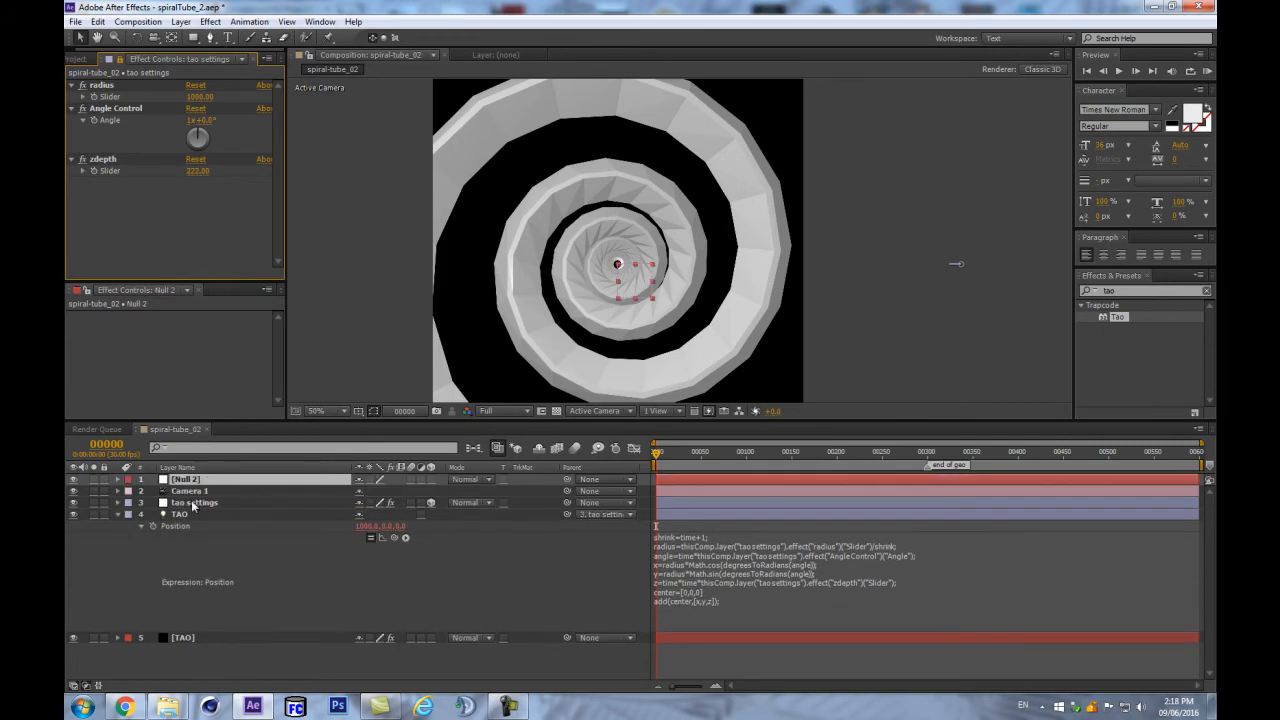
pyautogui.click(128, 479)
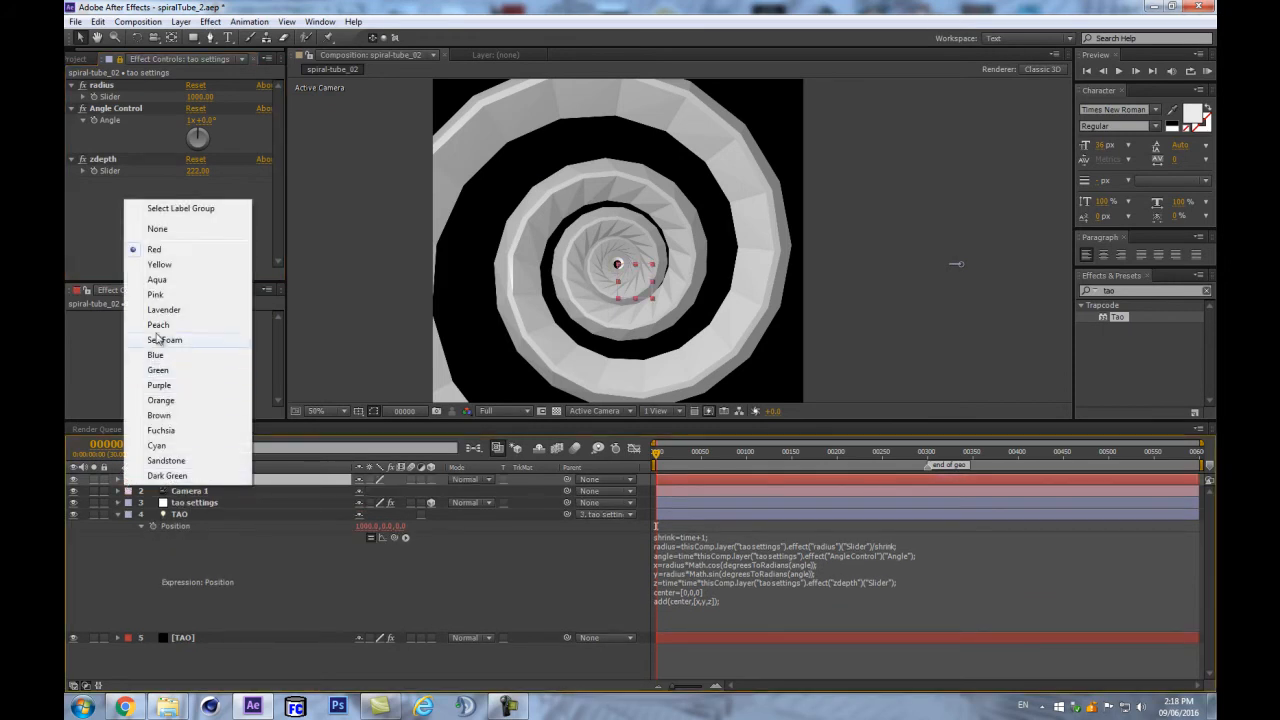
pyautogui.click(170, 295)
pyautogui.press('Return')
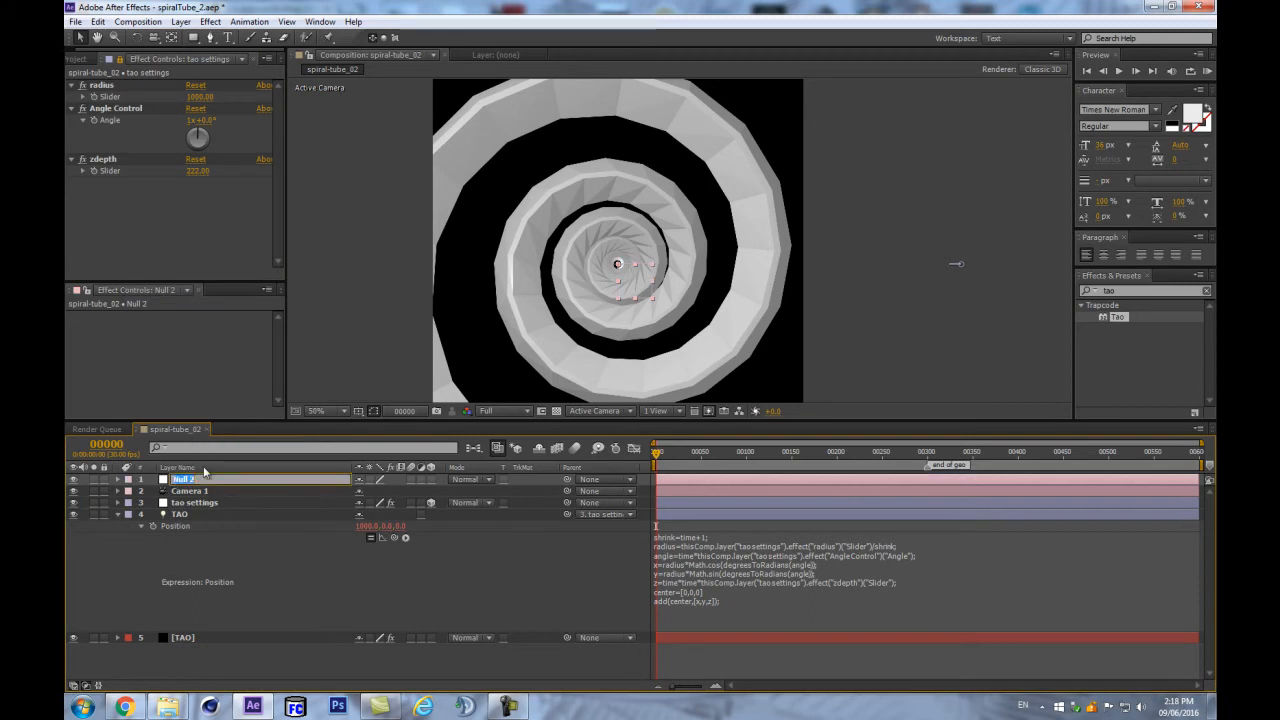
pyautogui.write('dolly')
pyautogui.press('Return')
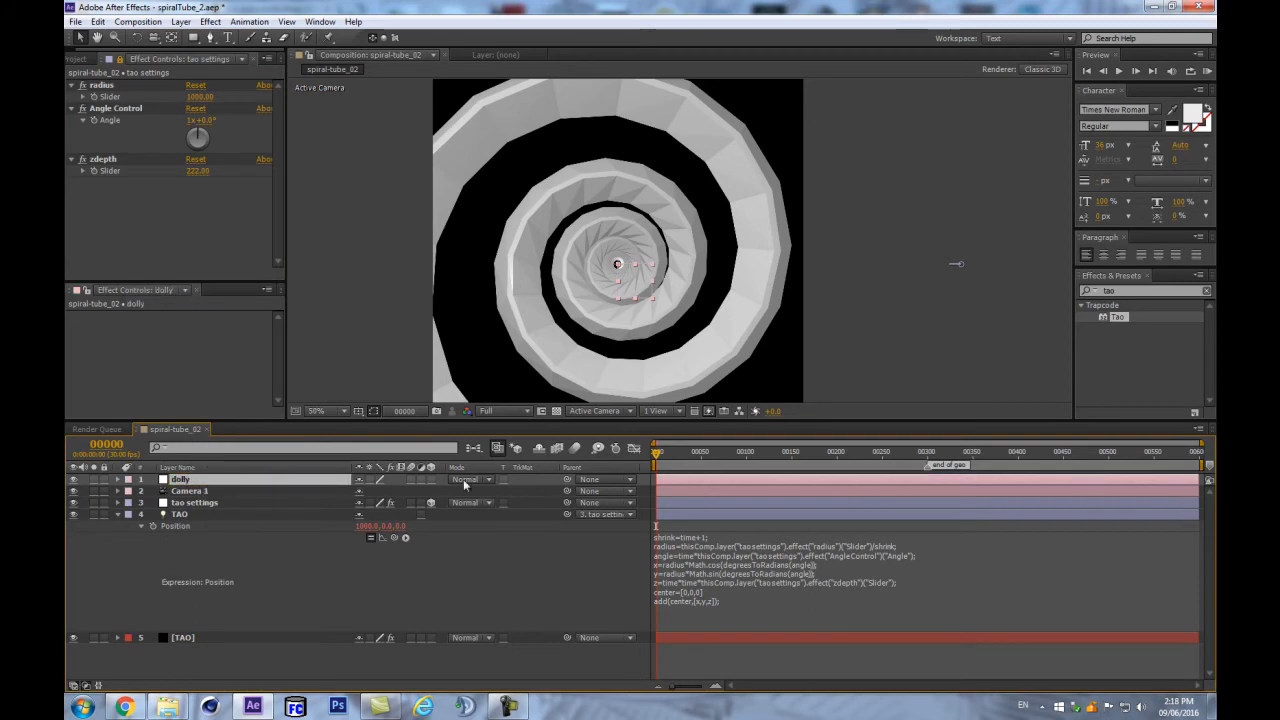
pyautogui.click(431, 480)
# - Parent Camera 1 to dolly and test swinging dolly's Y Rotation
pyautogui.moveTo(567, 491); pyautogui.dragTo(303, 483)
pyautogui.press('r')
pyautogui.moveTo(377, 514)
pyautogui.mouseDown()
pyautogui.moveTo(400, 514)
pyautogui.moveTo(340, 513)
pyautogui.moveTo(355, 514)
pyautogui.mouseUp()
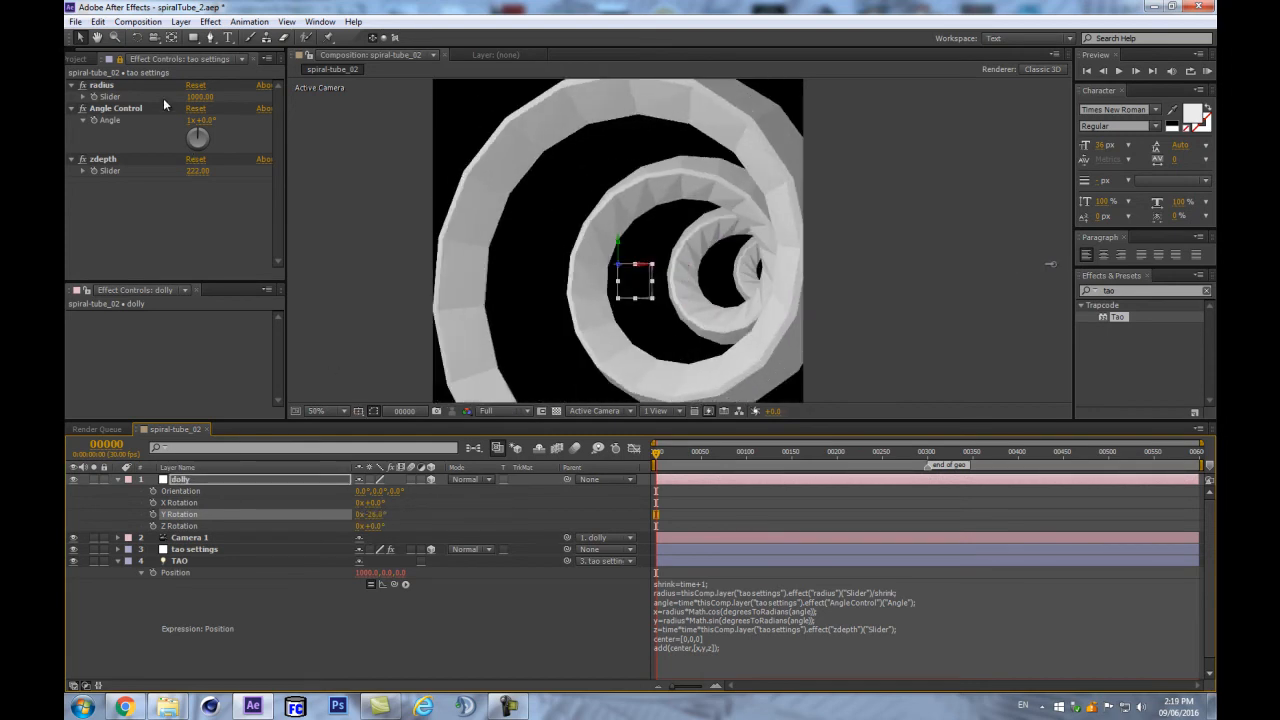
# - Lower zdepth to about 20 and reset dolly's Y Rotation to 0°
pyautogui.moveTo(196, 171); pyautogui.dragTo(67, 174)
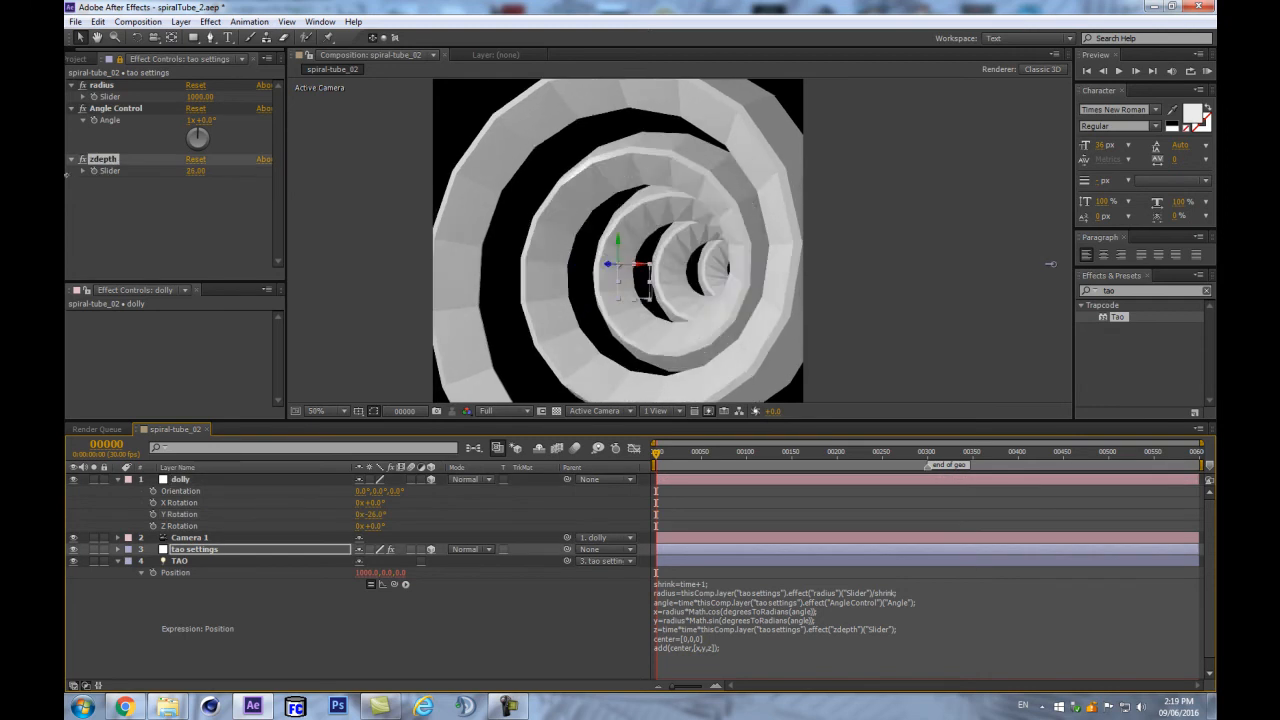
pyautogui.moveTo(189, 171)
pyautogui.mouseDown()
pyautogui.moveTo(169, 170)
pyautogui.moveTo(188, 165)
pyautogui.mouseUp()
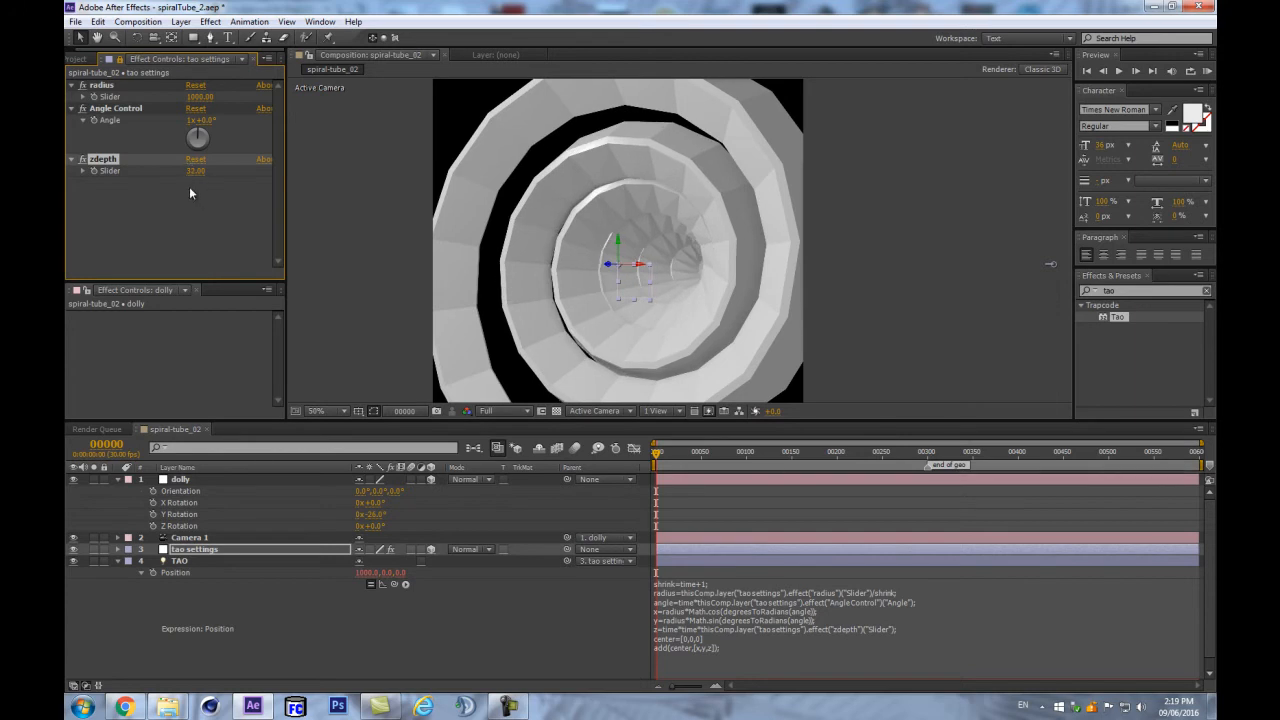
pyautogui.click(376, 514)
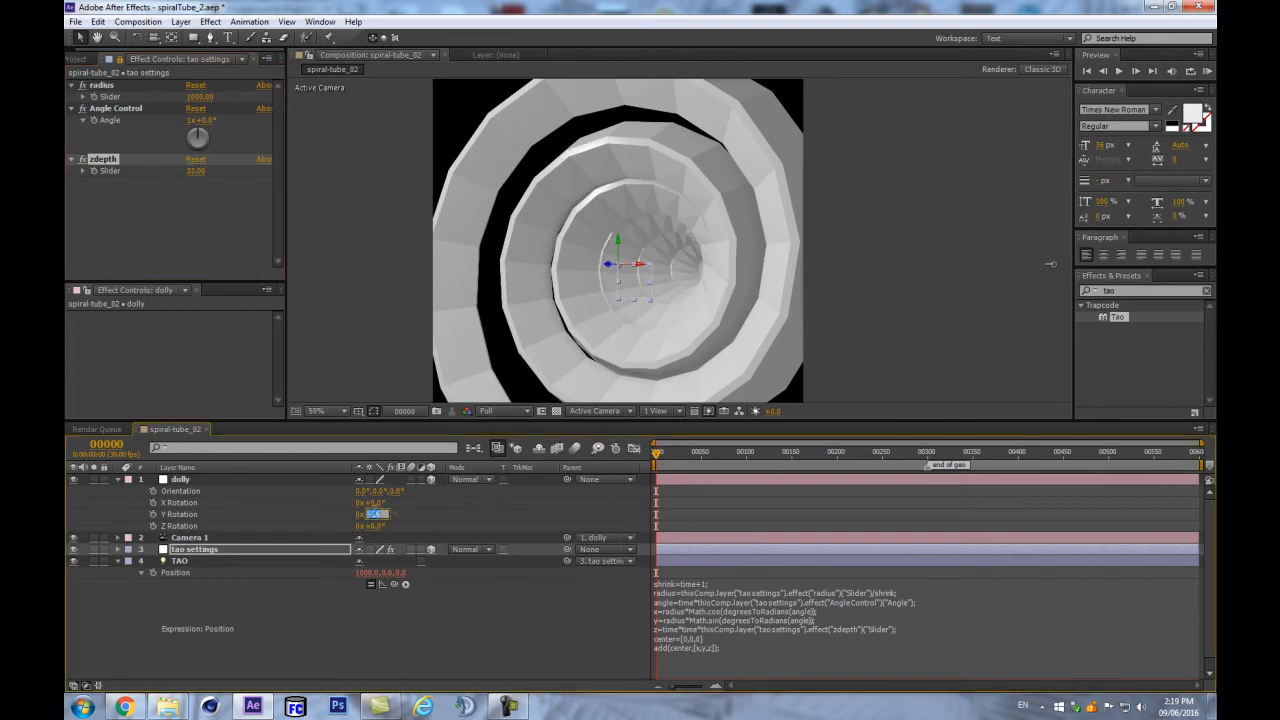
pyautogui.write('0')
pyautogui.press('Return')
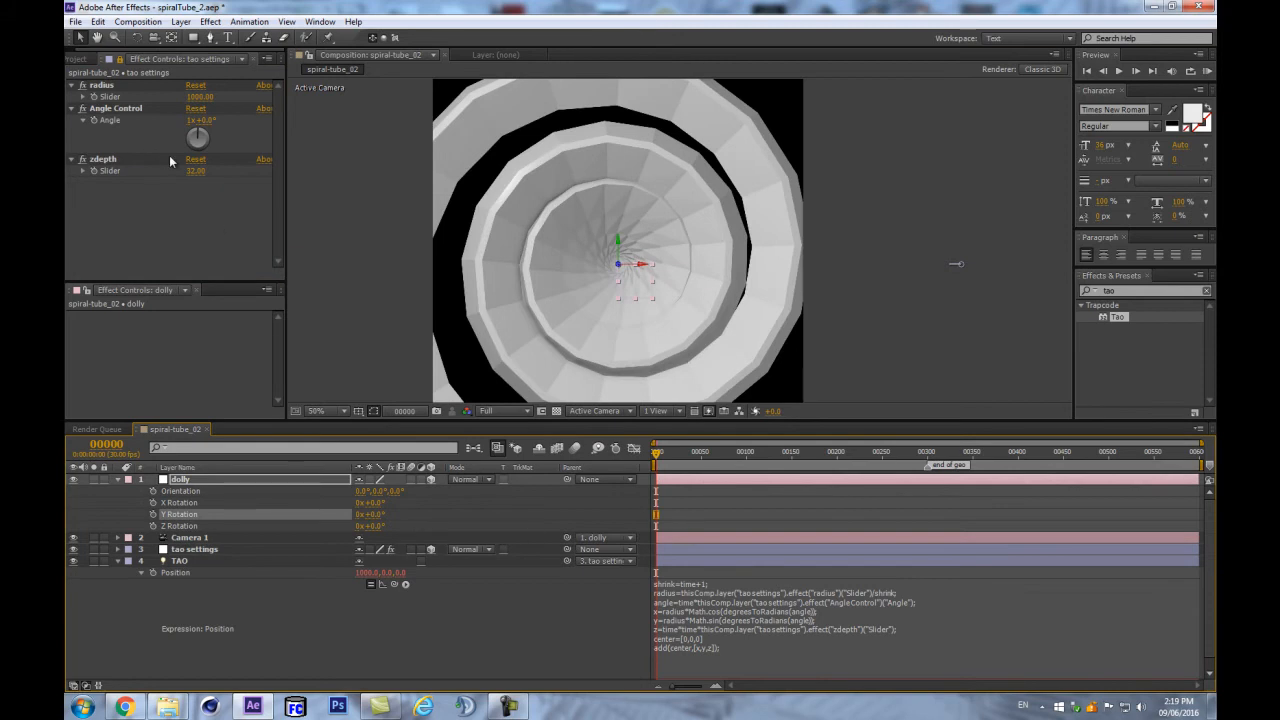
pyautogui.moveTo(190, 170)
pyautogui.mouseDown()
pyautogui.moveTo(203, 167)
pyautogui.moveTo(137, 167)
pyautogui.moveTo(169, 160)
pyautogui.mouseUp()
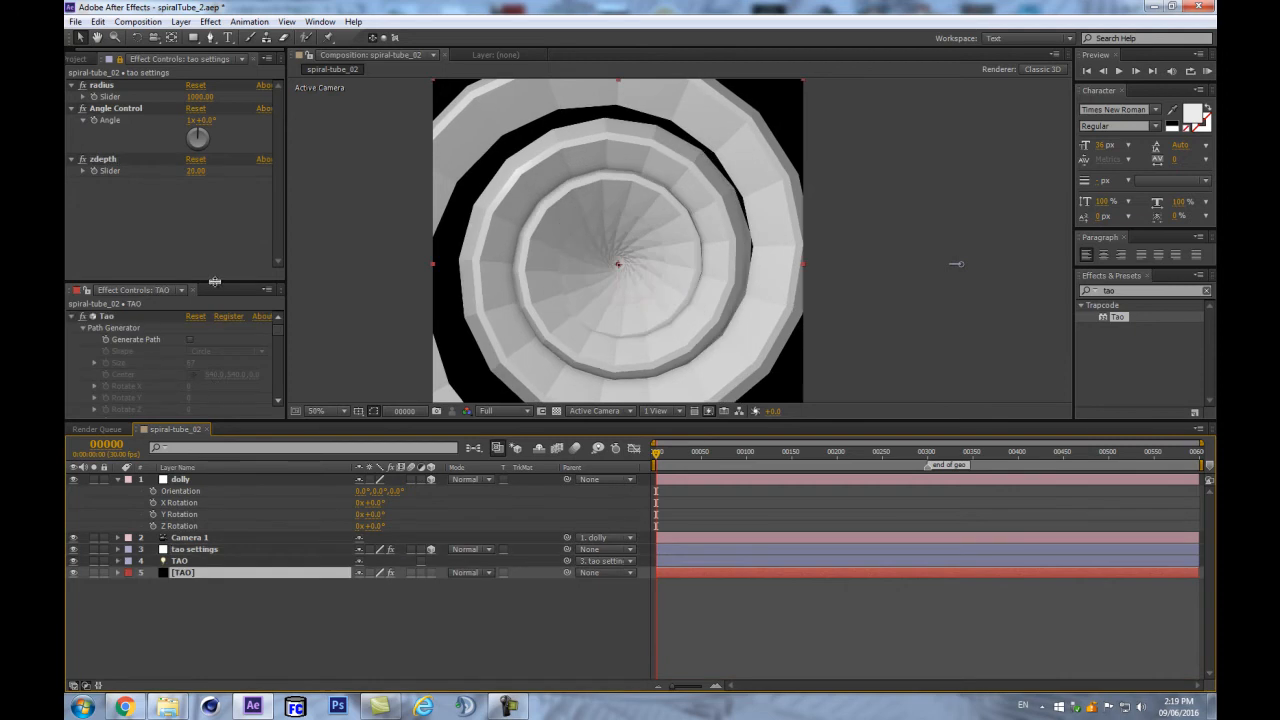
pyautogui.moveTo(214, 282); pyautogui.dragTo(214, 186)
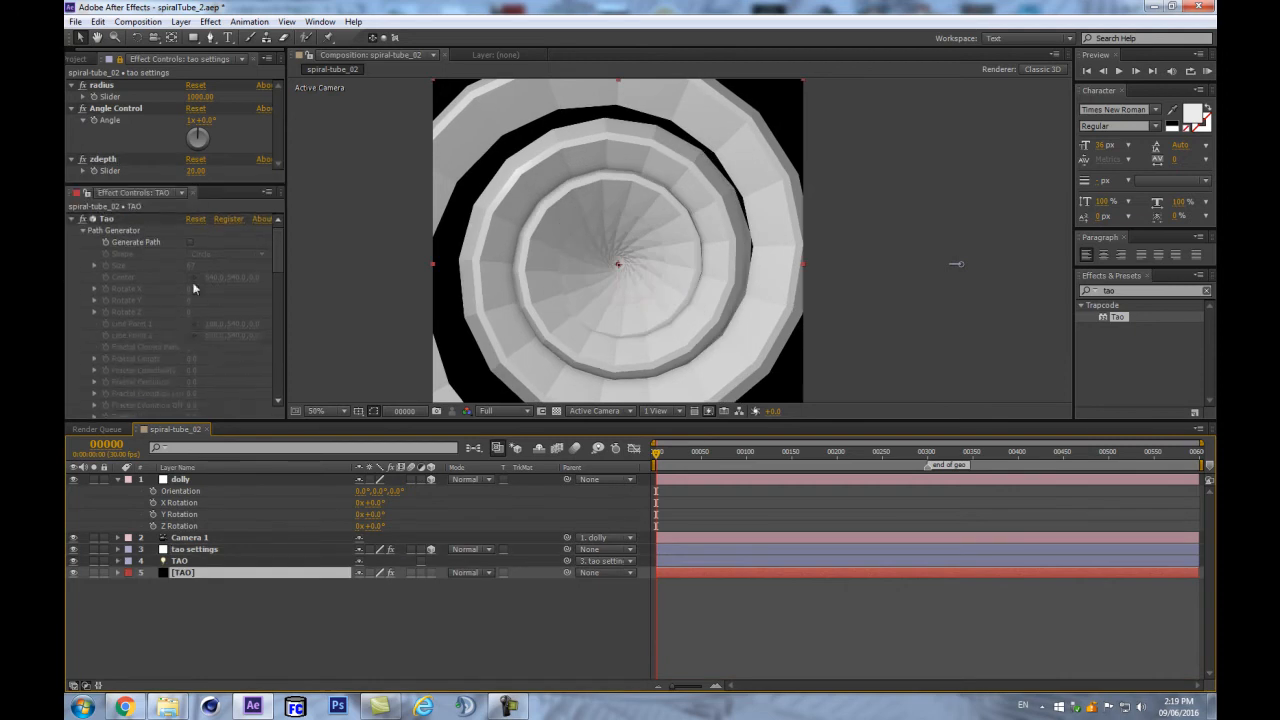
# - Set Tao's path Duration if no Keyframes to 12.0
pyautogui.scroll(-5, 179, 344)
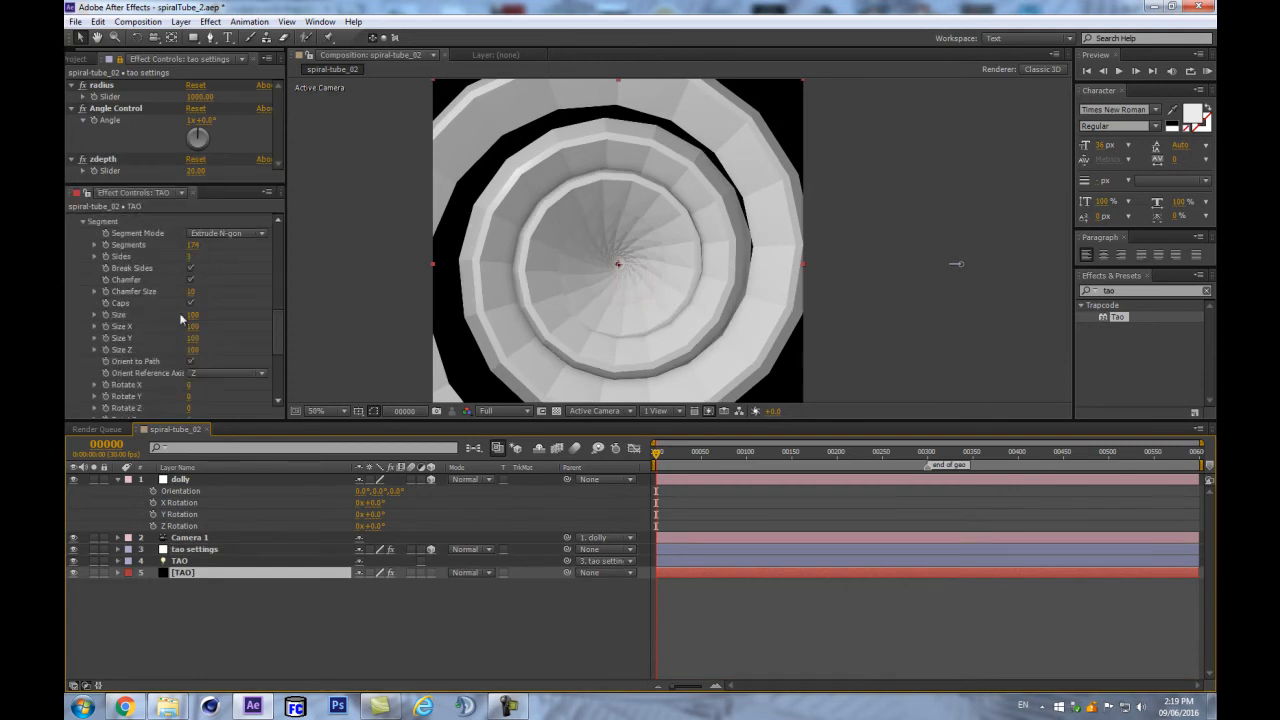
pyautogui.scroll(1, 180, 320)
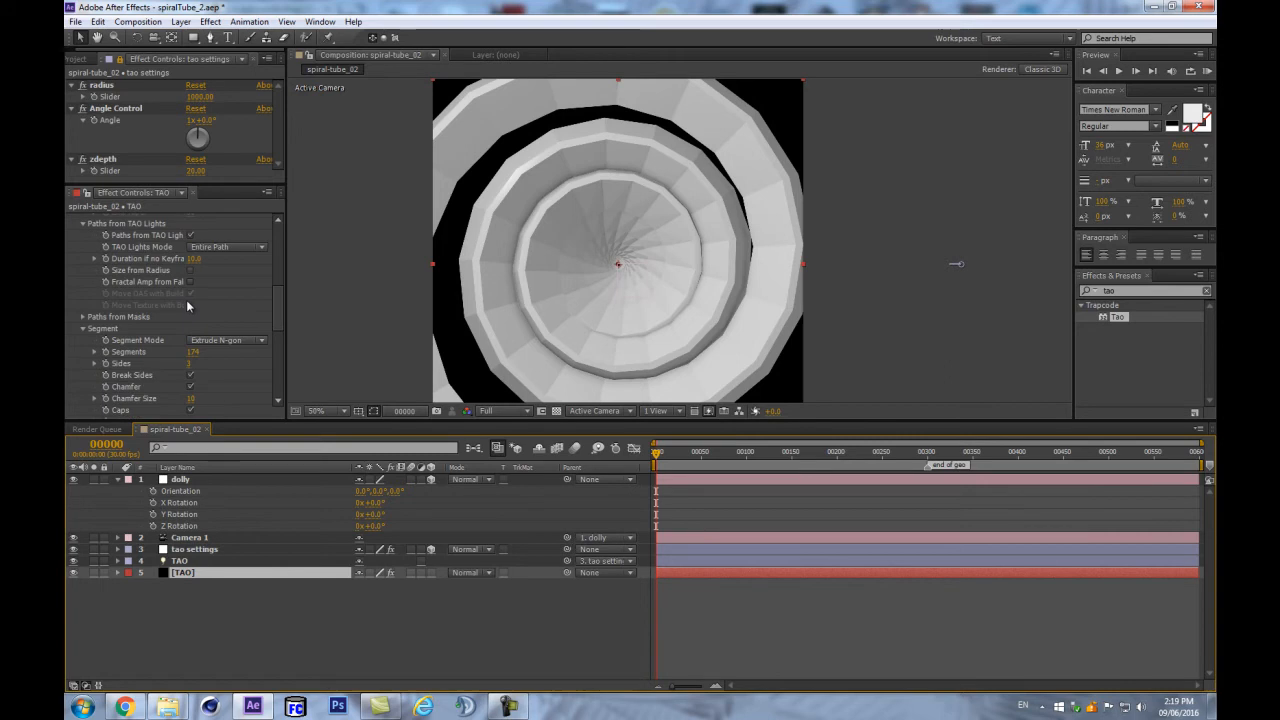
pyautogui.scroll(2, 188, 290)
pyautogui.moveTo(194, 262); pyautogui.dragTo(196, 262)
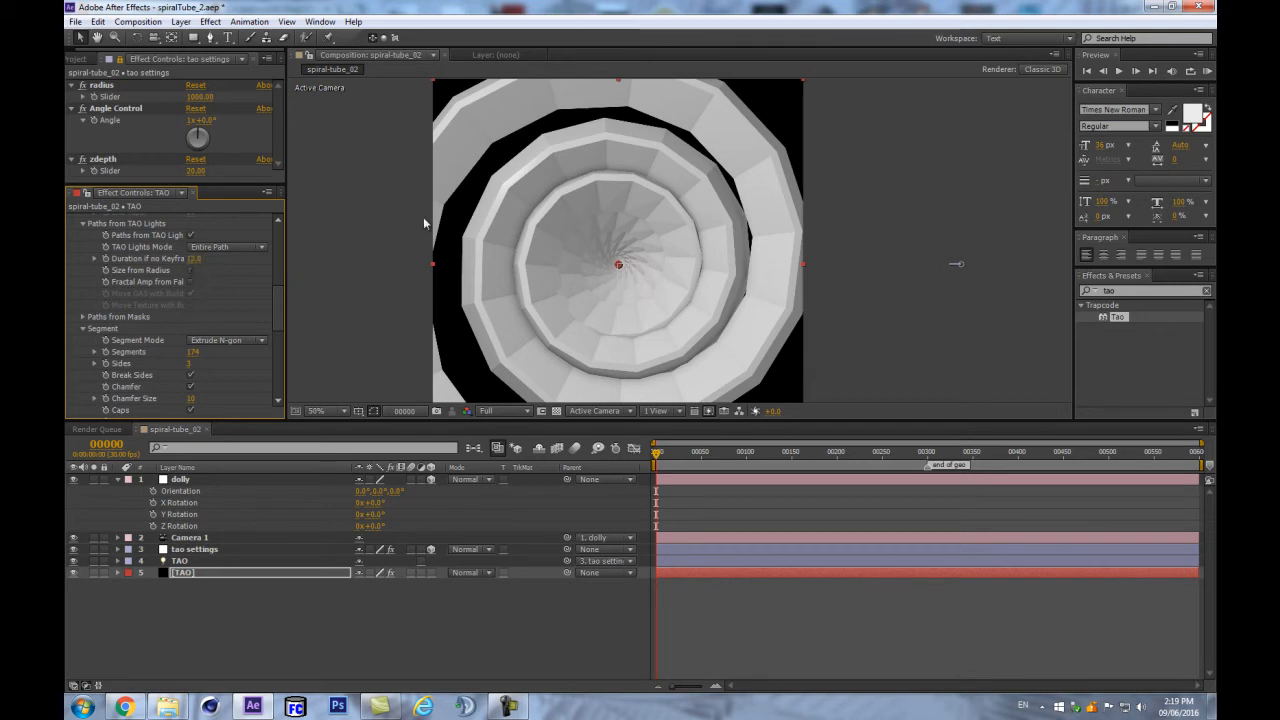
pyautogui.click(194, 258)
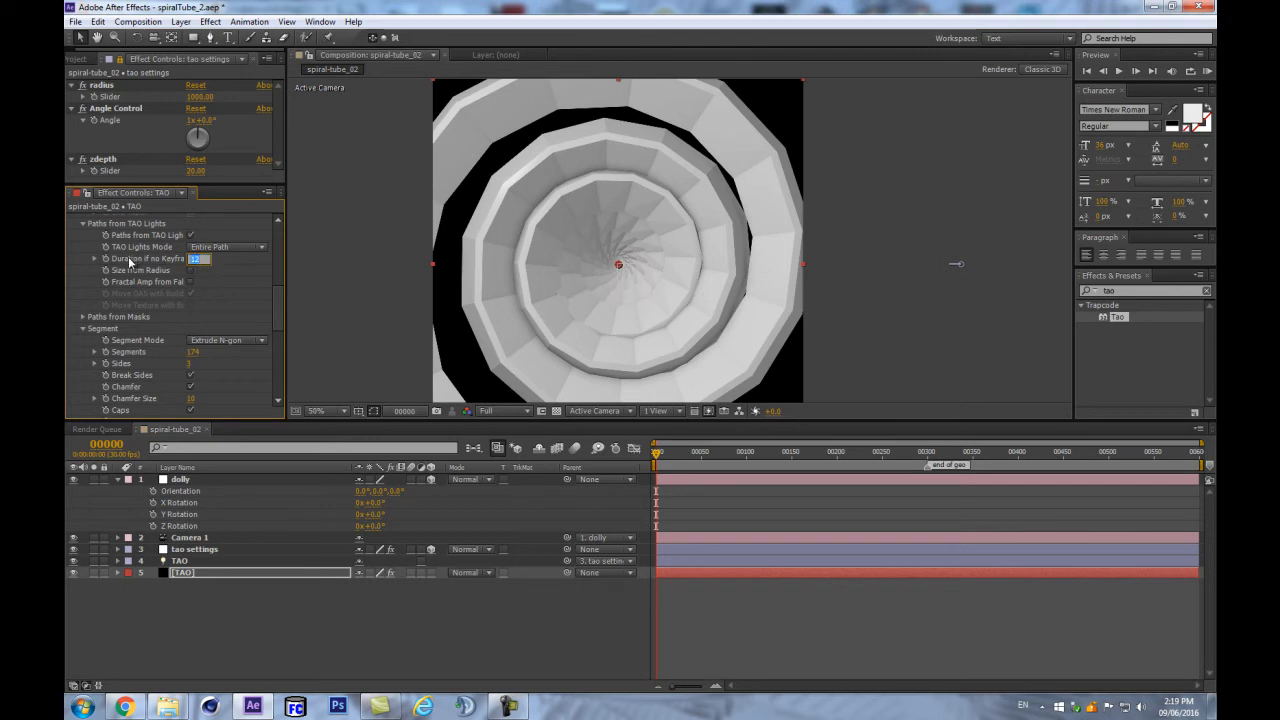
pyautogui.click(281, 648)
pyautogui.click(281, 642)
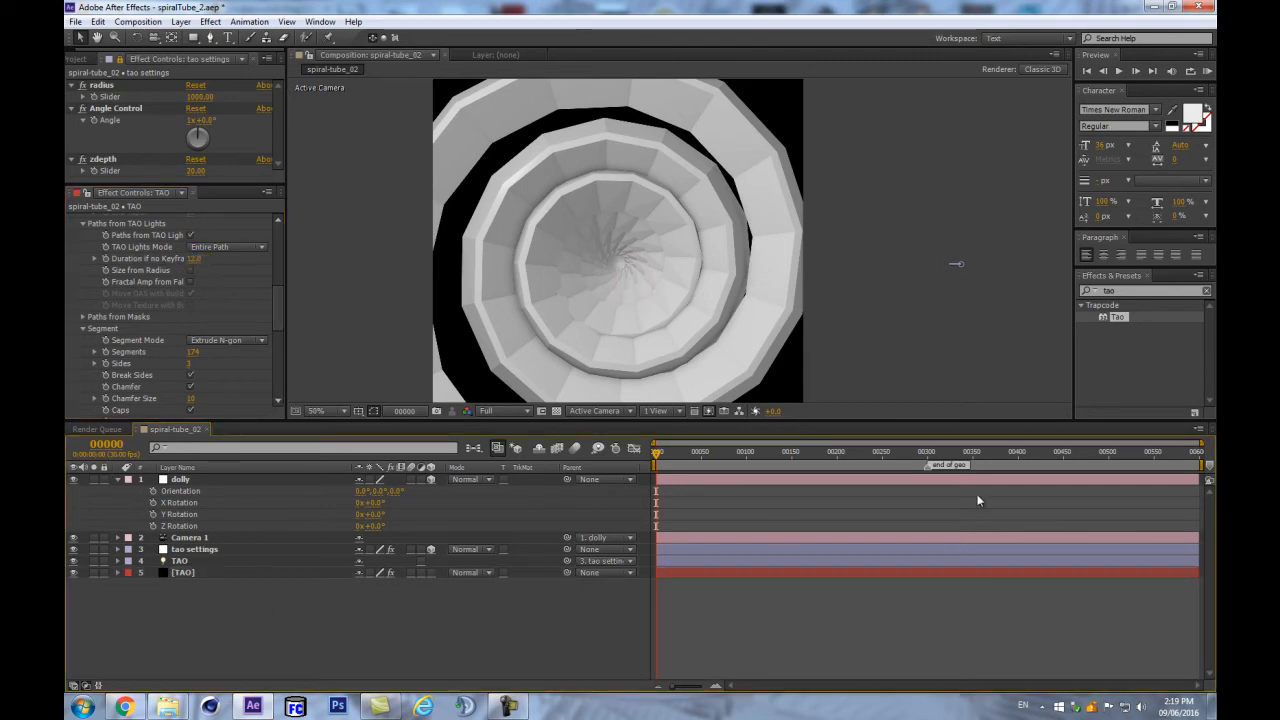
# - Move the 'end of geo' marker to frame 360 and return to frame 0
pyautogui.moveTo(925, 452); pyautogui.dragTo(982, 454)
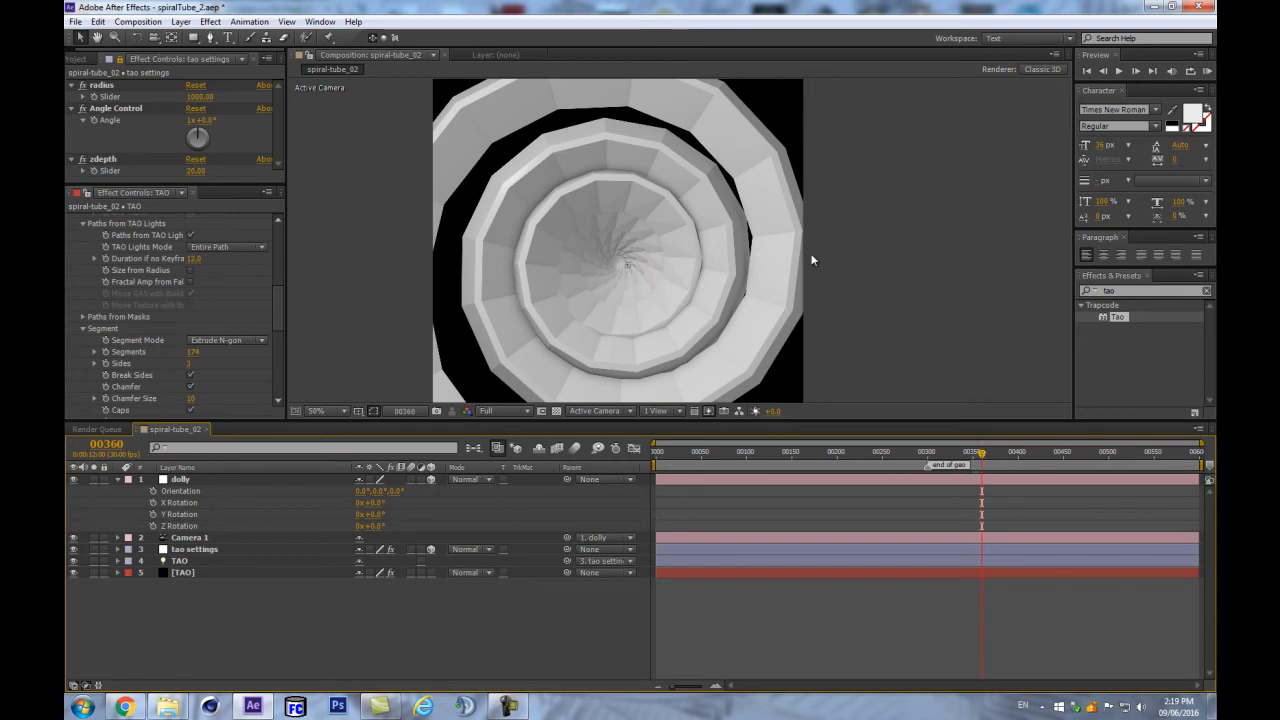
pyautogui.moveTo(816, 419); pyautogui.dragTo(821, 441)
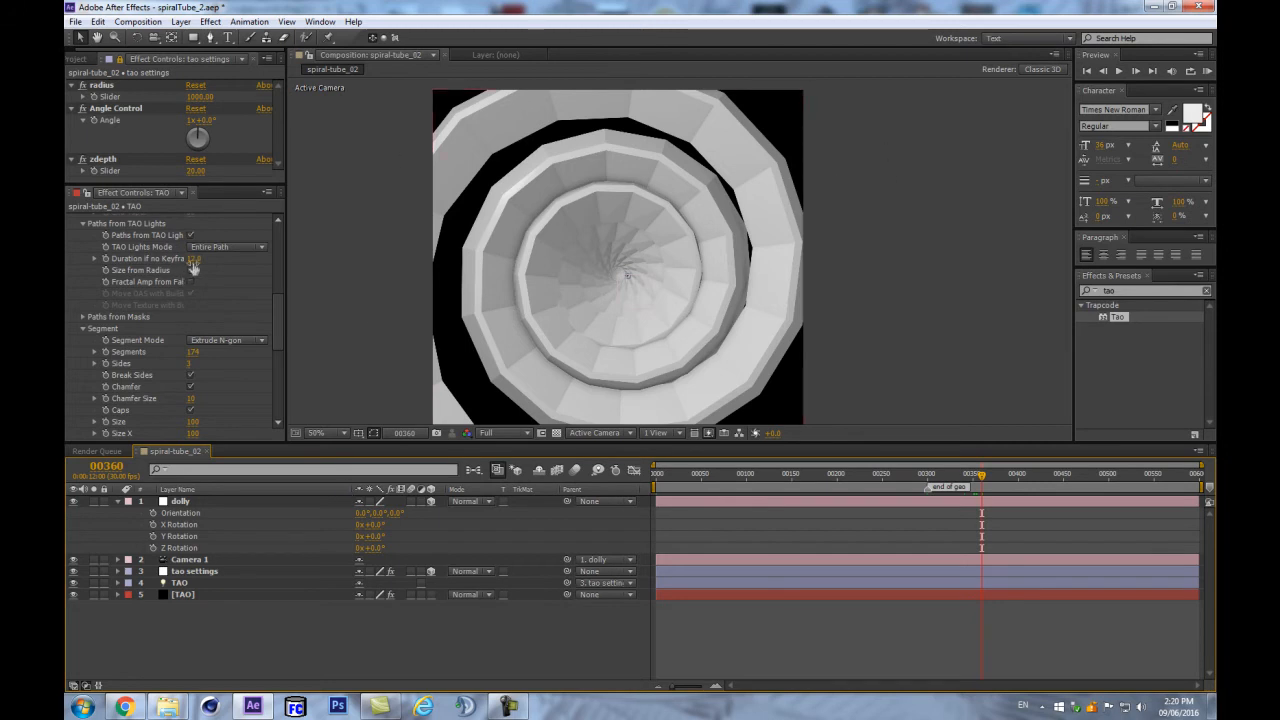
pyautogui.moveTo(277, 340); pyautogui.dragTo(277, 351)
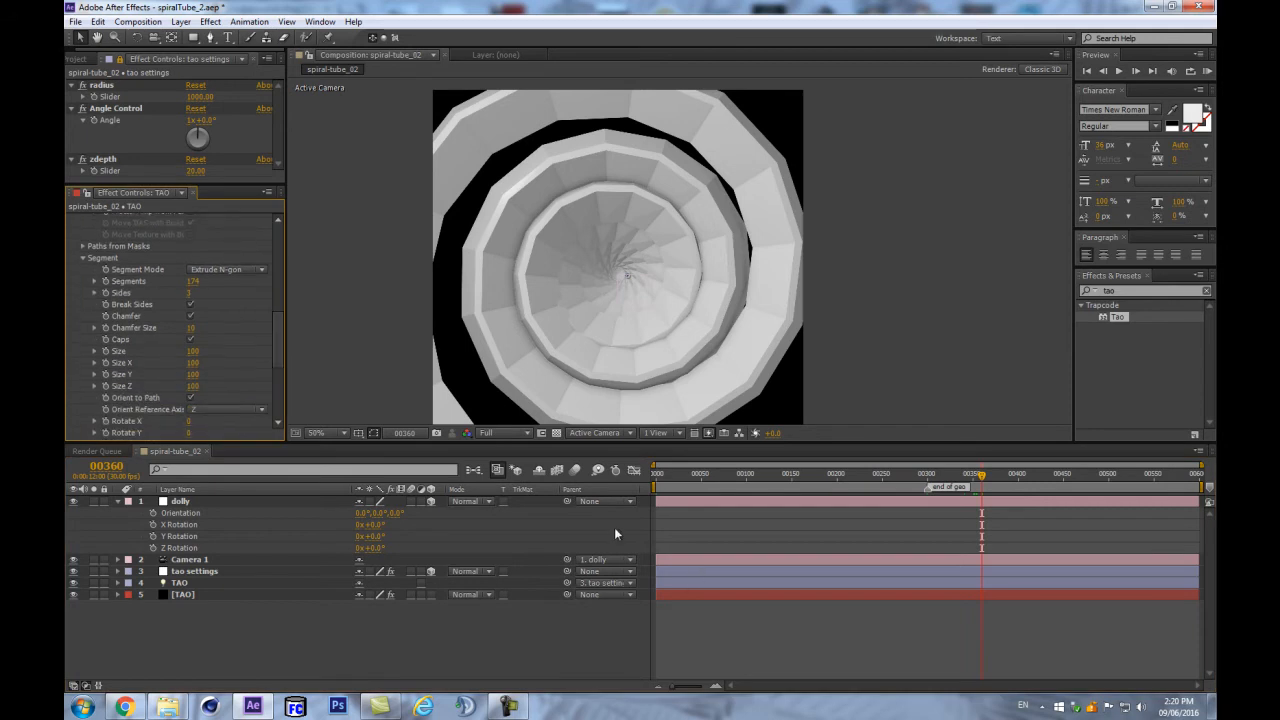
pyautogui.moveTo(928, 491); pyautogui.dragTo(980, 490)
pyautogui.moveTo(278, 361); pyautogui.dragTo(302, 399)
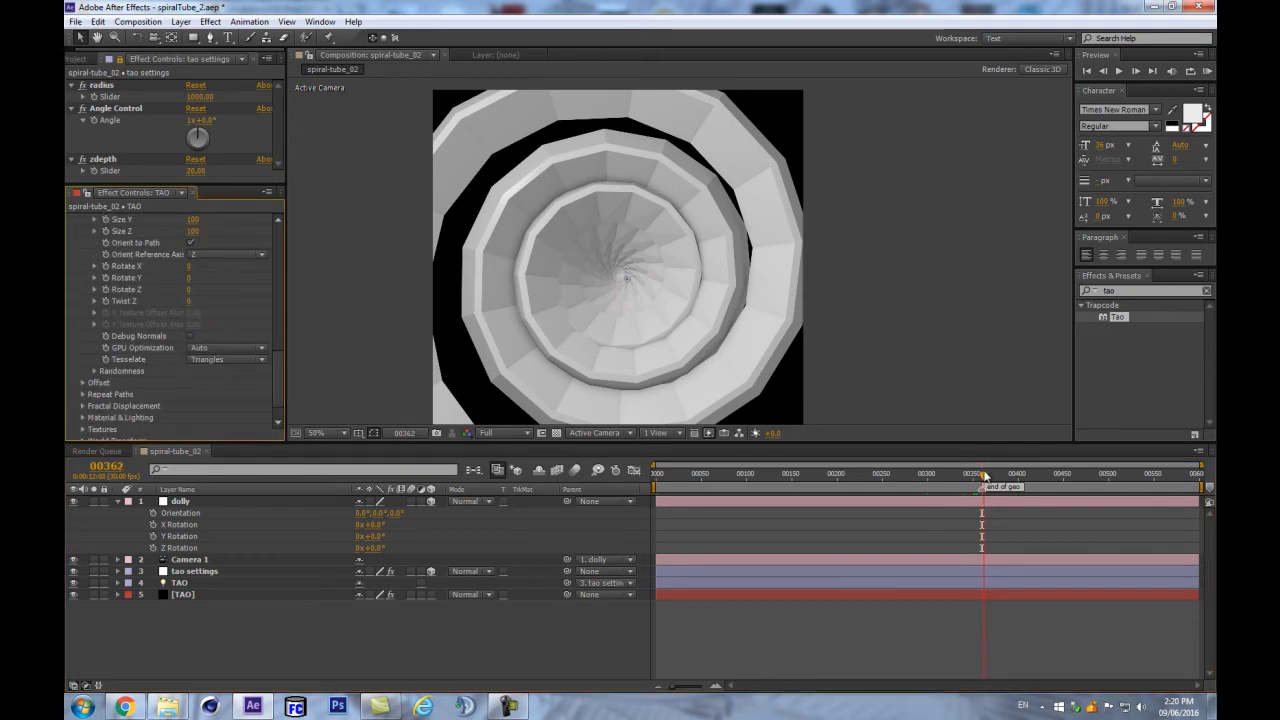
pyautogui.press('Home')
pyautogui.click(620, 495)
pyautogui.click(194, 588)
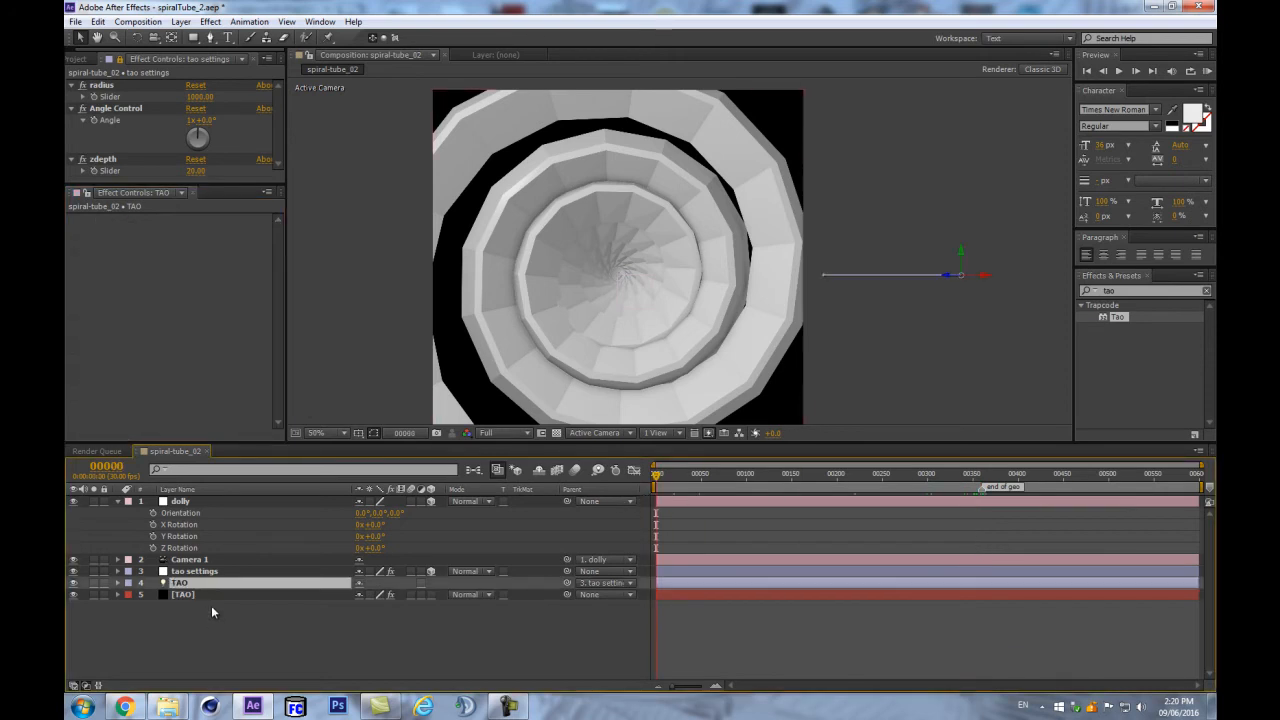
pyautogui.click(200, 572)
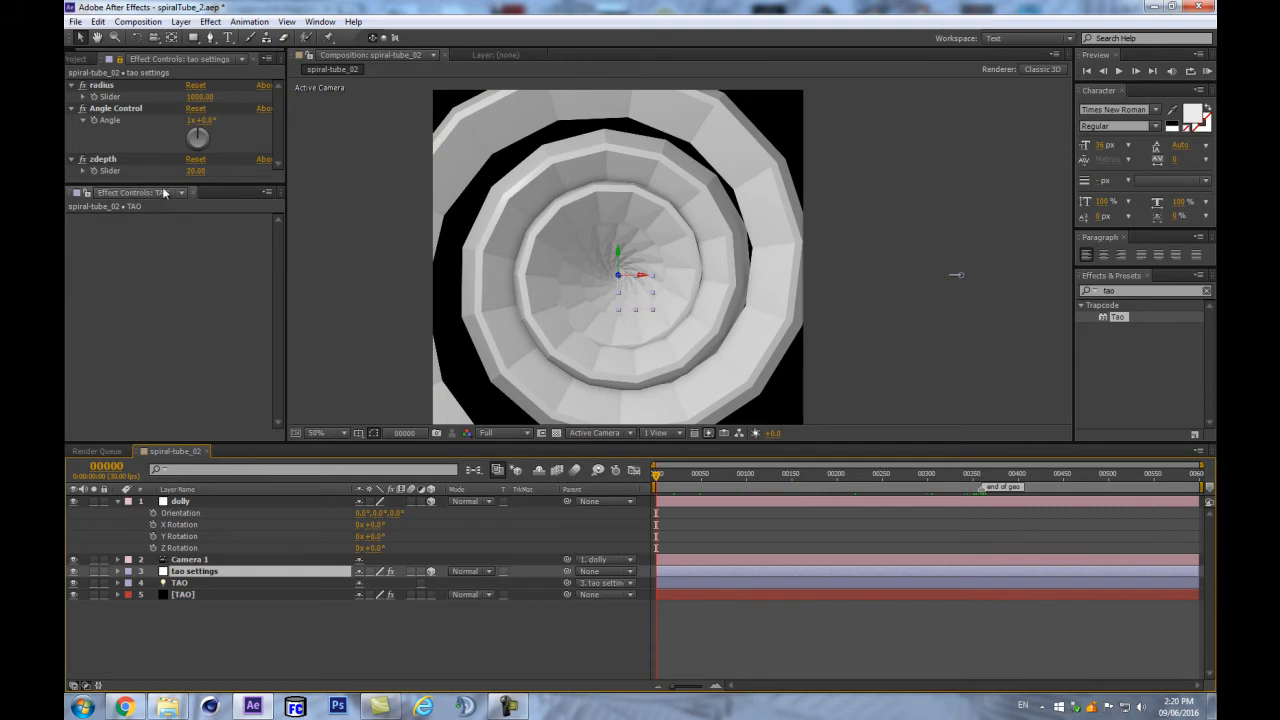
pyautogui.moveTo(208, 184); pyautogui.dragTo(203, 258)
pyautogui.click(190, 120)
pyautogui.click(203, 121)
pyautogui.write('180')
pyautogui.press('Return')
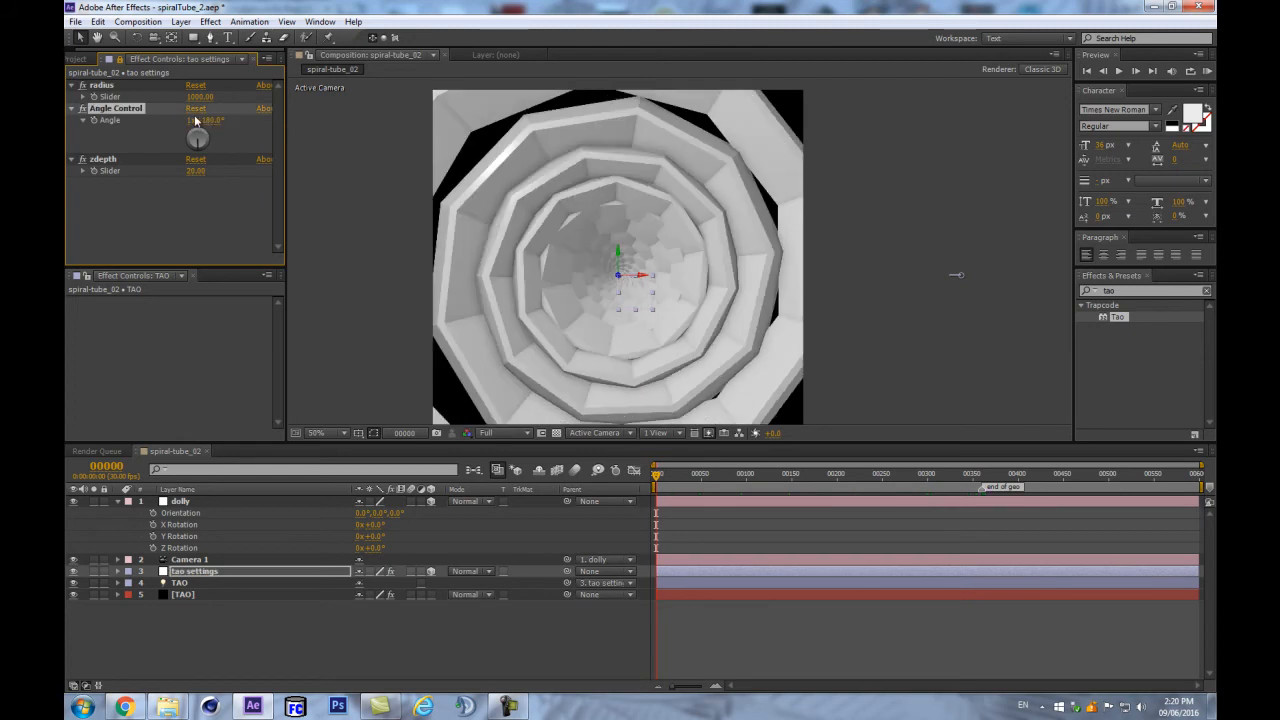
pyautogui.click(206, 120)
pyautogui.write('0')
pyautogui.press('Return')
pyautogui.click(188, 595)
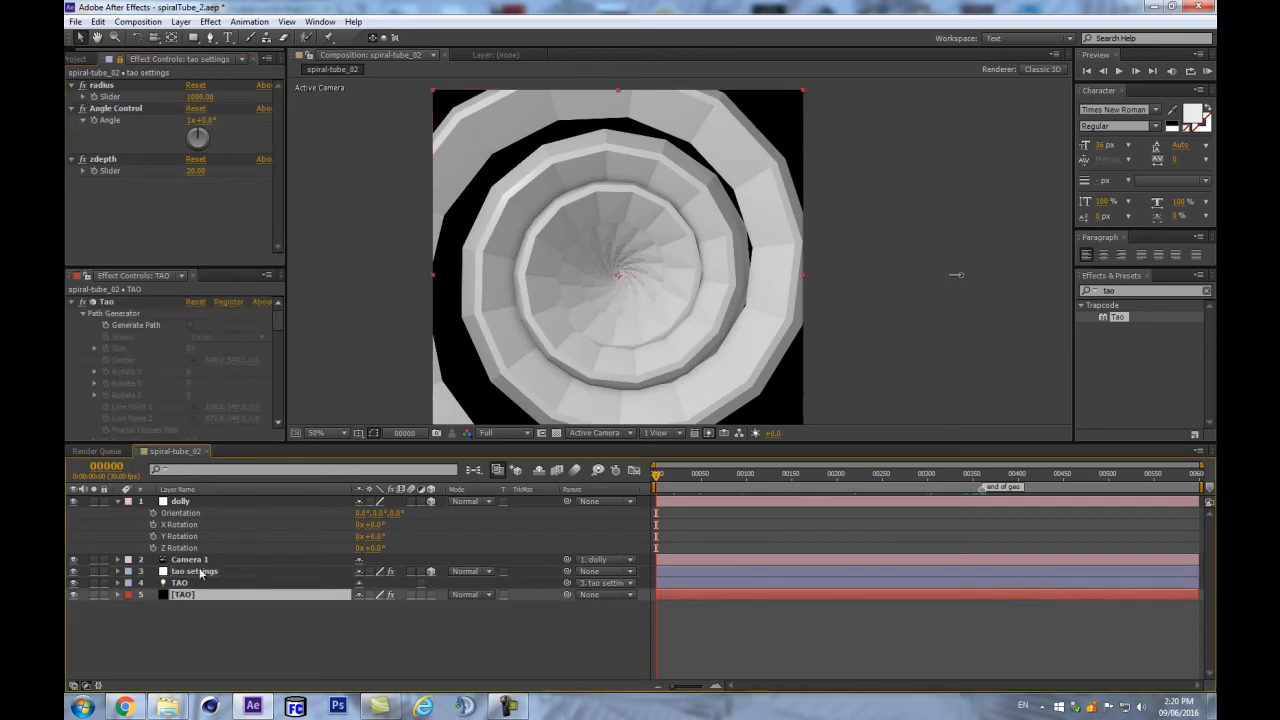
pyautogui.click(198, 585)
pyautogui.click(187, 596)
pyautogui.moveTo(216, 266); pyautogui.dragTo(216, 162)
pyautogui.scroll(-10, 172, 319)
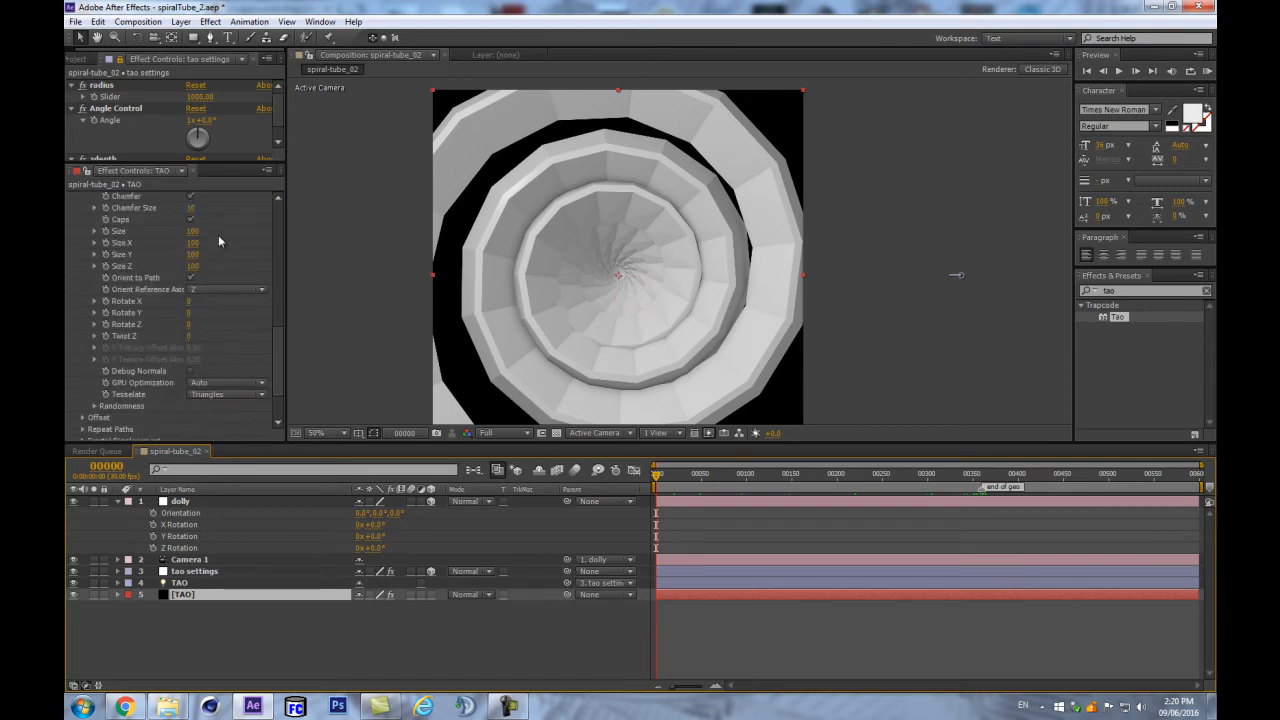
pyautogui.scroll(3, 220, 233)
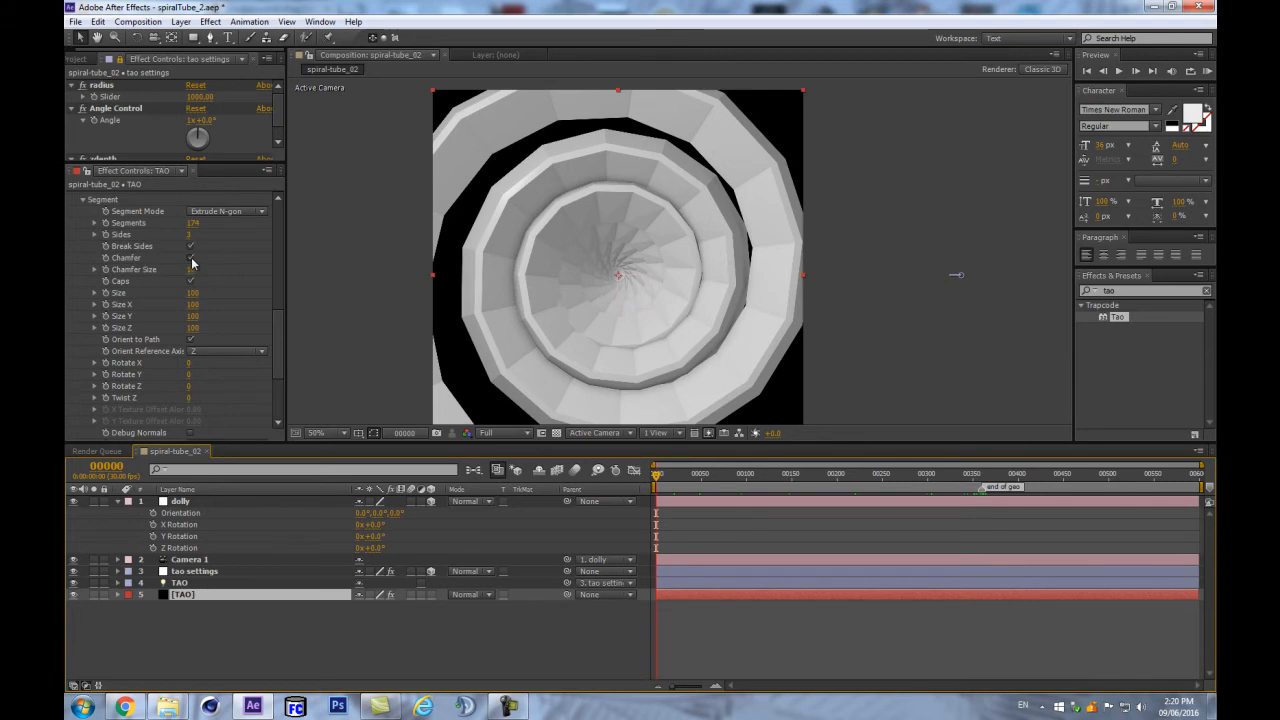
# - Turn off Chamfer, enable Break Sides, and raise Sides from 16 to 40
pyautogui.click(191, 259)
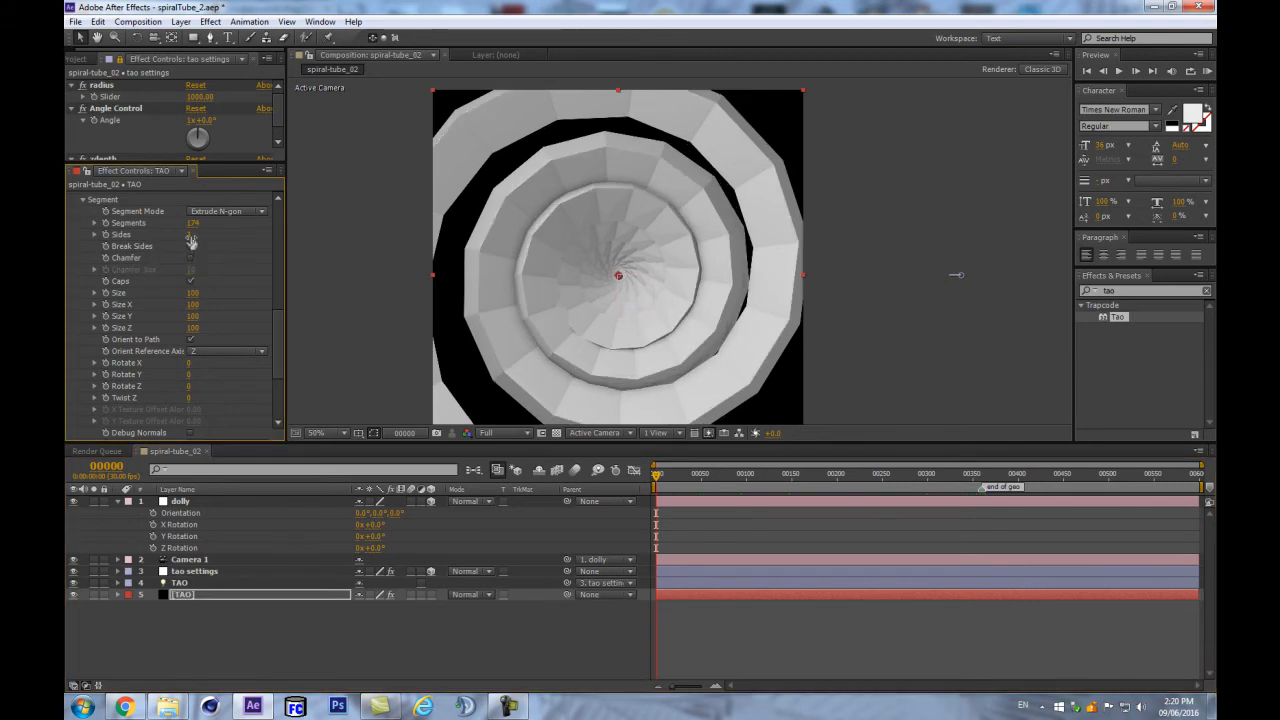
pyautogui.click(190, 246)
pyautogui.moveTo(358, 212)
pyautogui.mouseDown()
pyautogui.moveTo(495, 187)
pyautogui.moveTo(372, 198)
pyautogui.mouseUp()
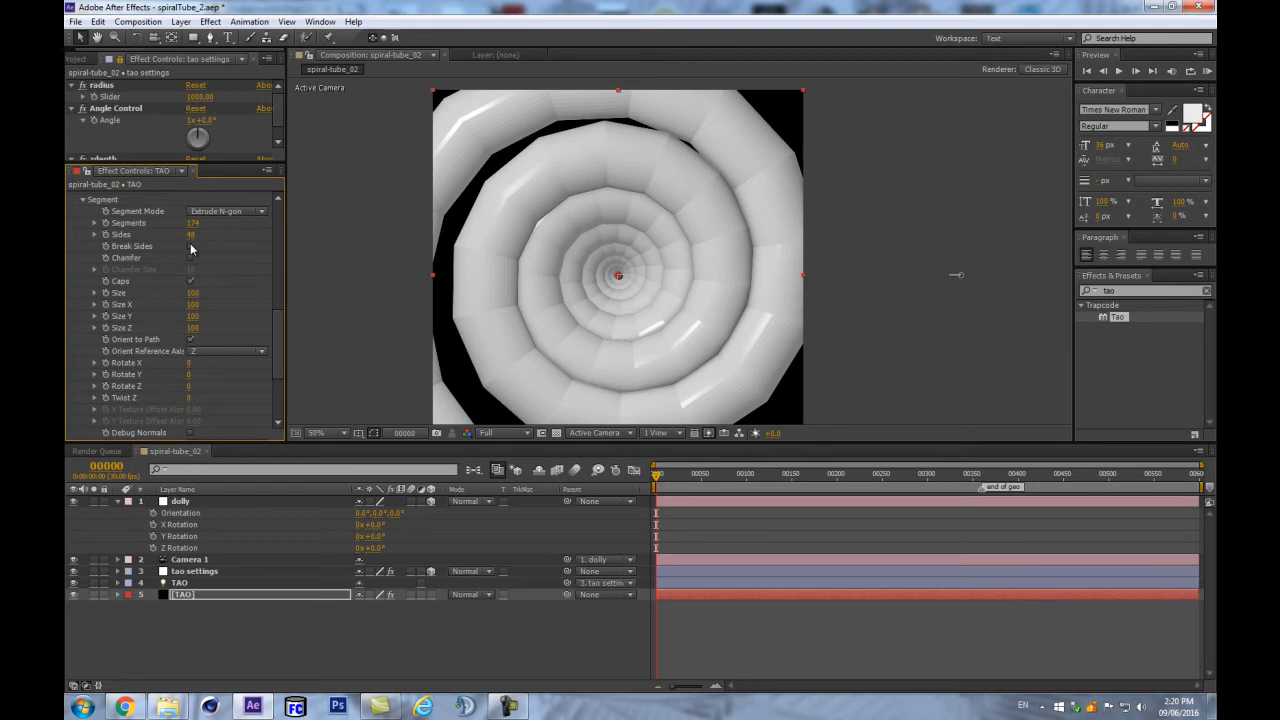
pyautogui.scroll(-5, 263, 335)
# - Set Tao's Shader to Smooth and raise Segments from 174 to 681
pyautogui.click(82, 435)
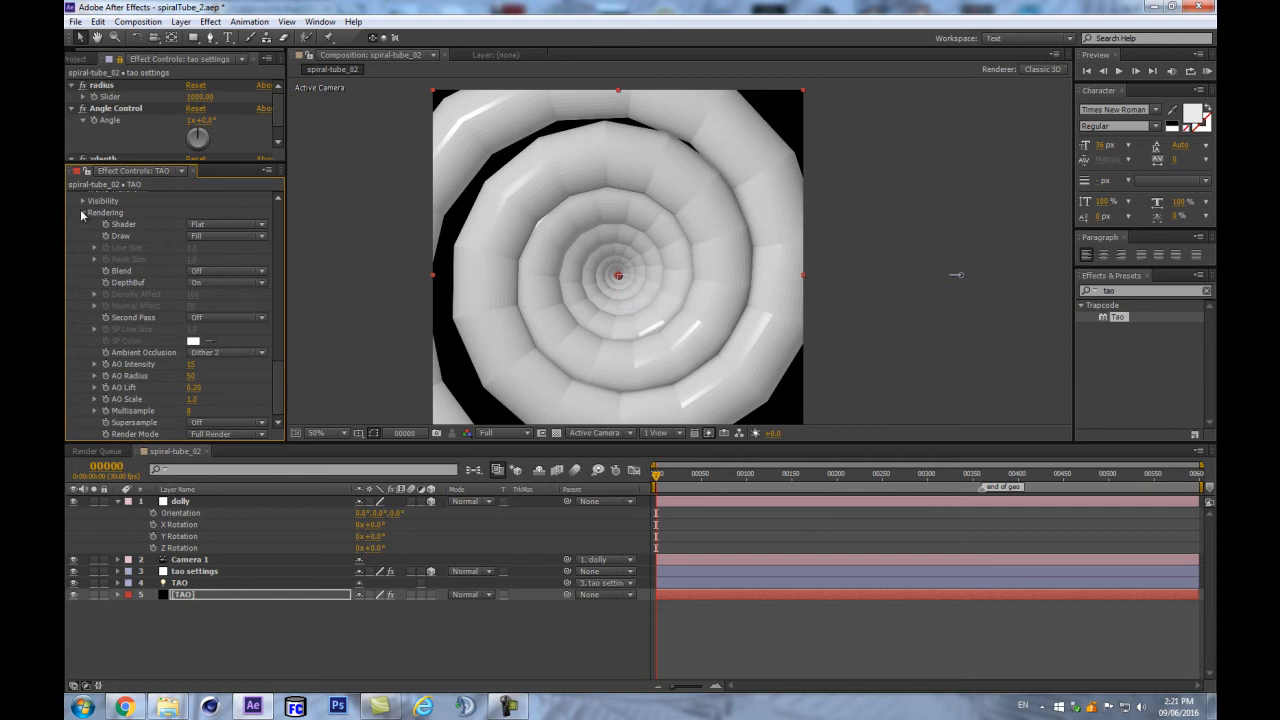
pyautogui.click(226, 225)
pyautogui.click(223, 254)
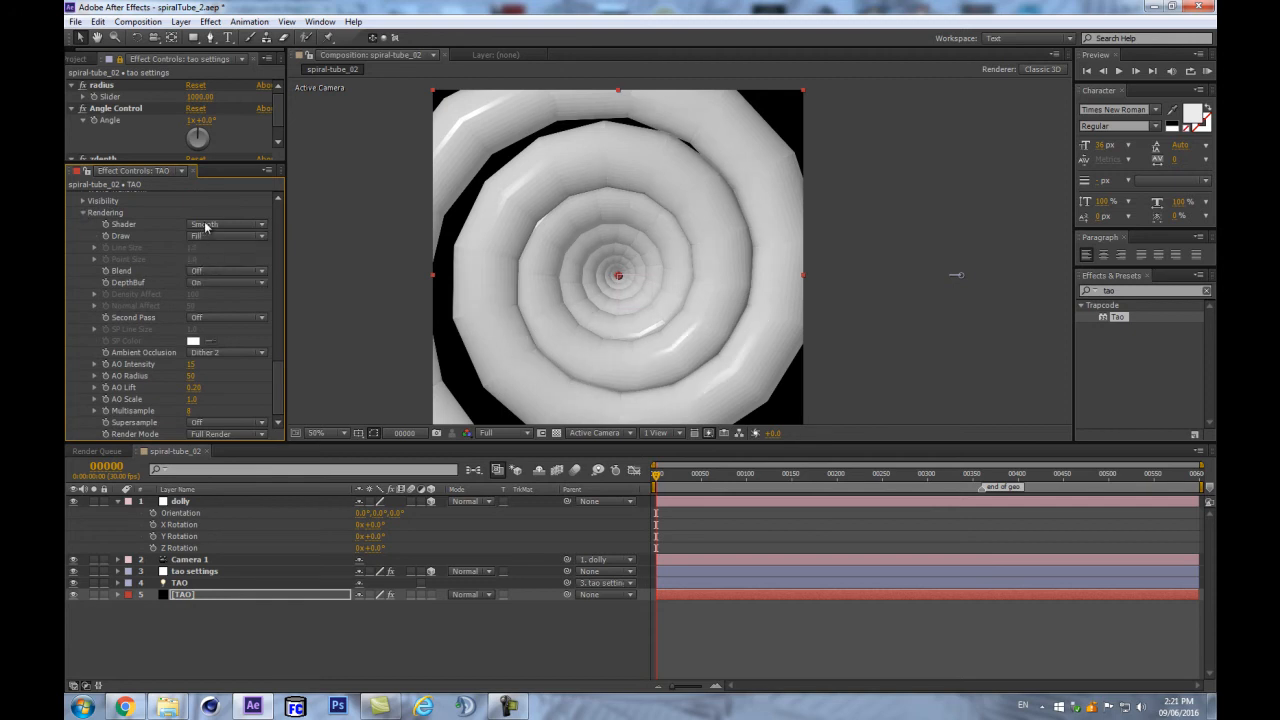
pyautogui.scroll(6, 281, 269)
pyautogui.scroll(-3, 282, 245)
pyautogui.moveTo(196, 301); pyautogui.dragTo(568, 163)
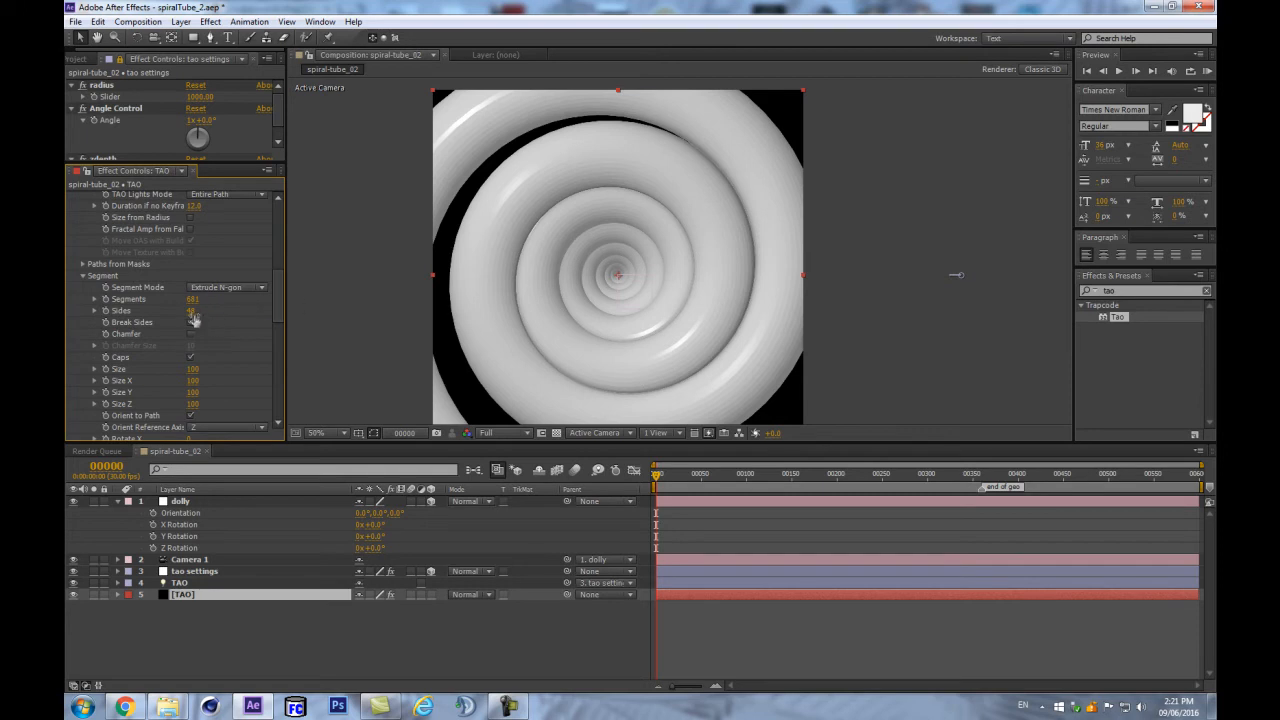
# - Toggle Break Sides on and off to compare the tube's shading
pyautogui.press('.')
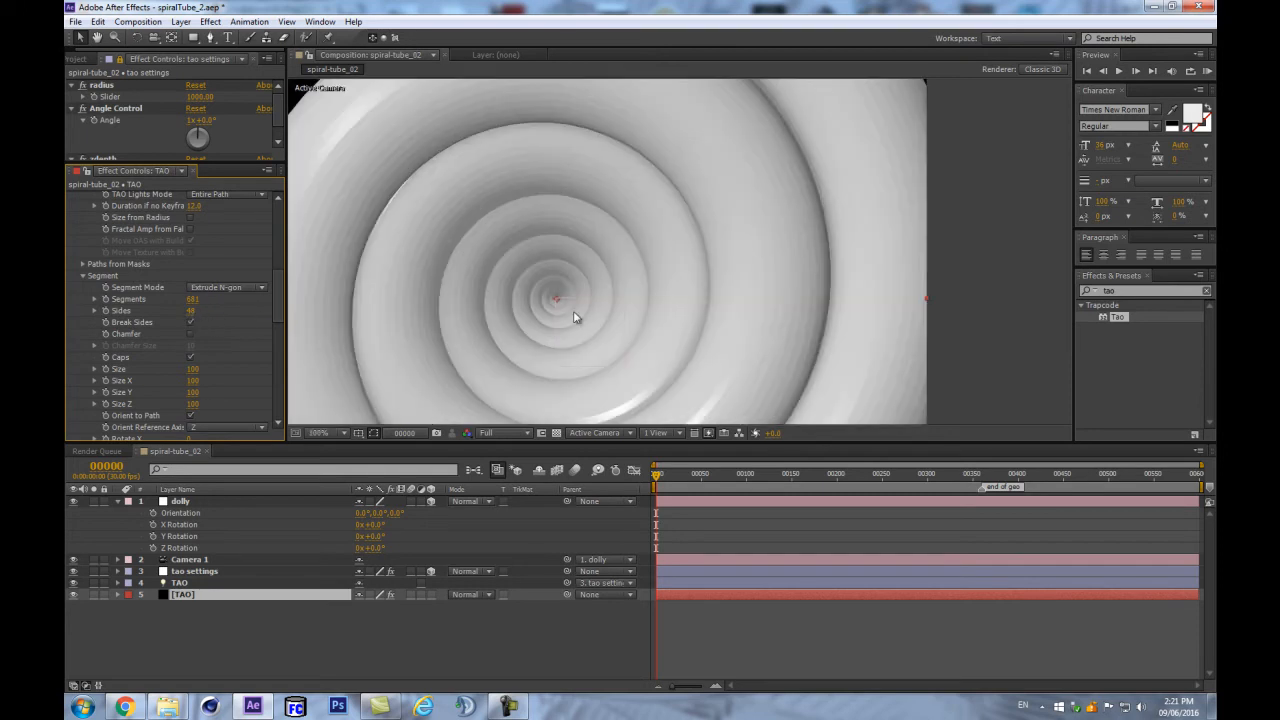
pyautogui.click(191, 323)
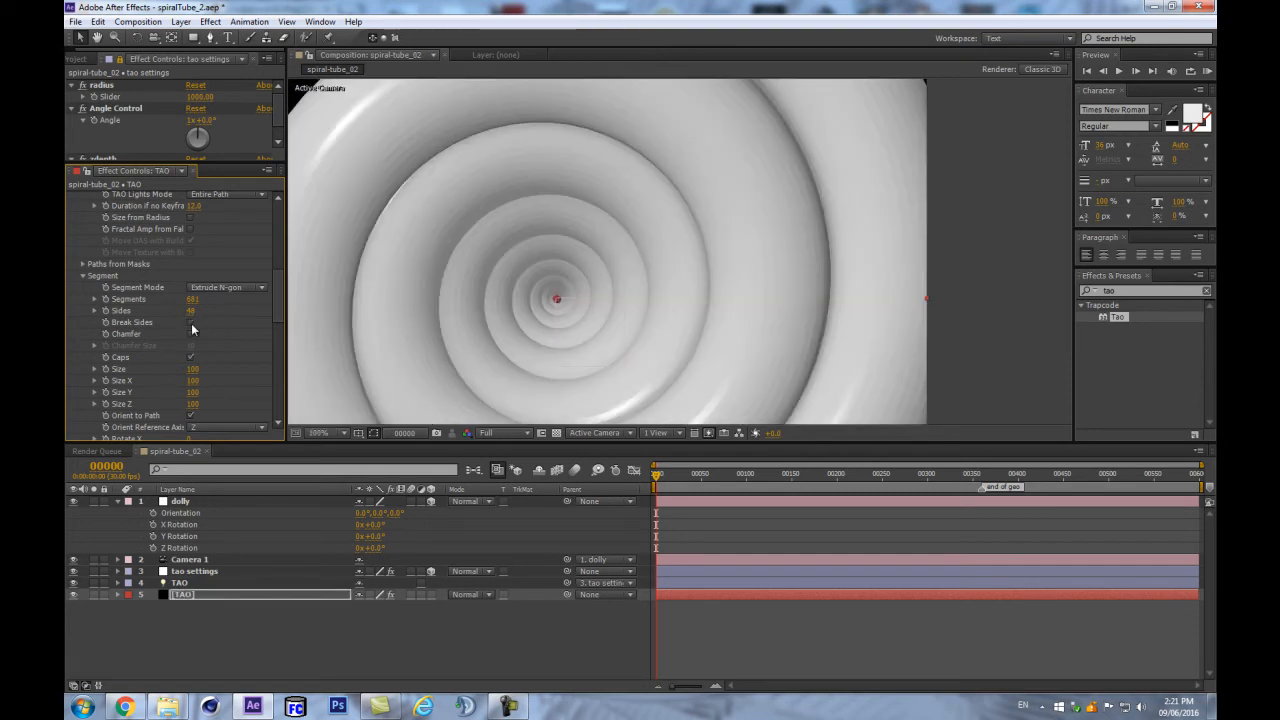
pyautogui.press(',')
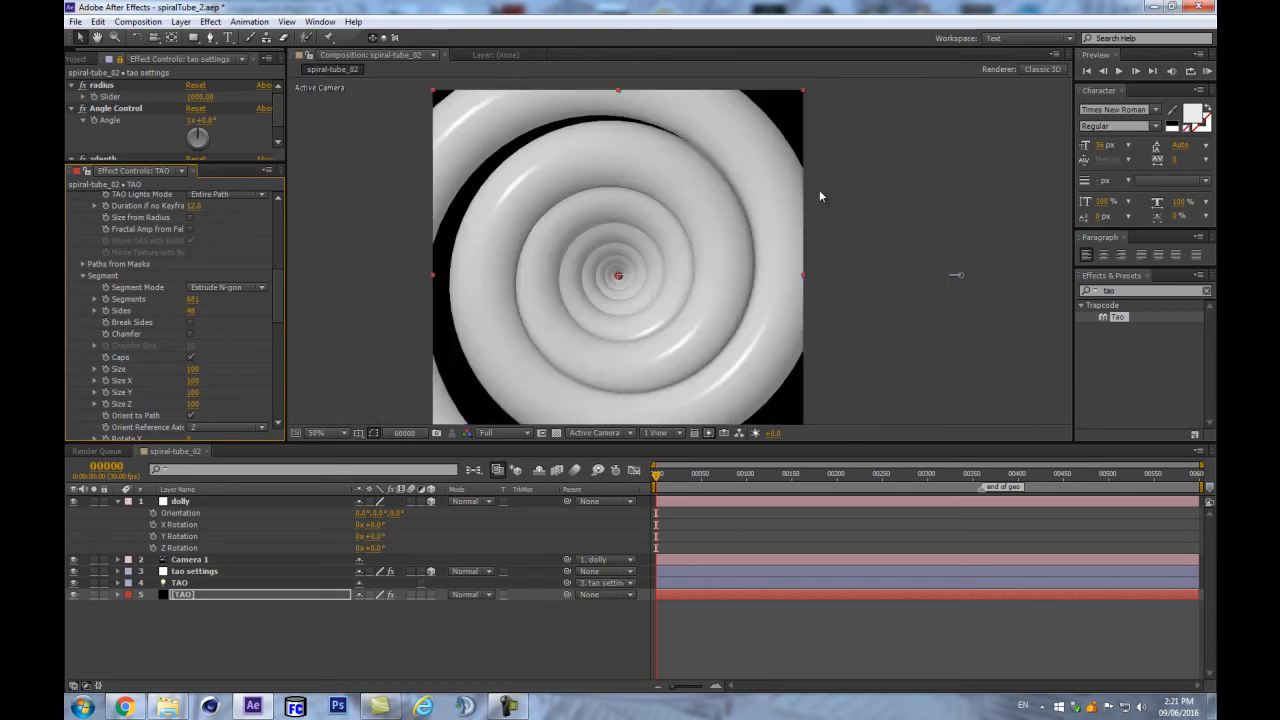
pyautogui.scroll(1, 684, 255)
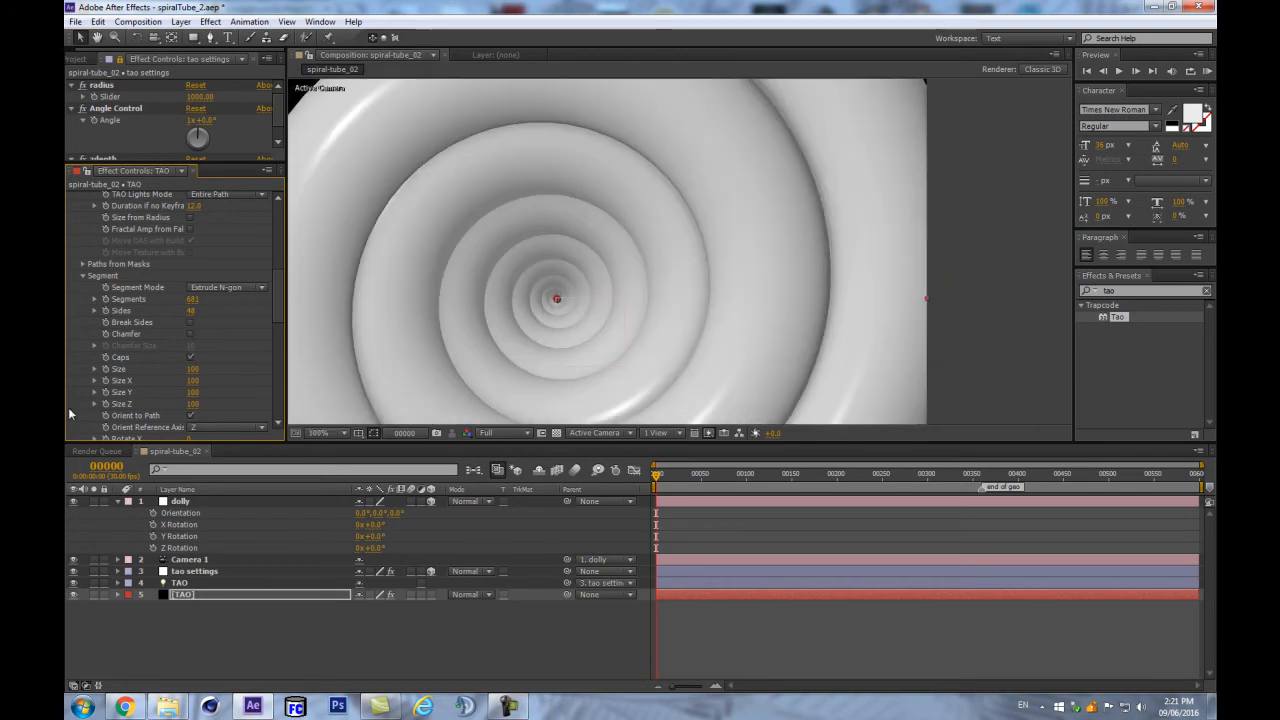
pyautogui.click(190, 322)
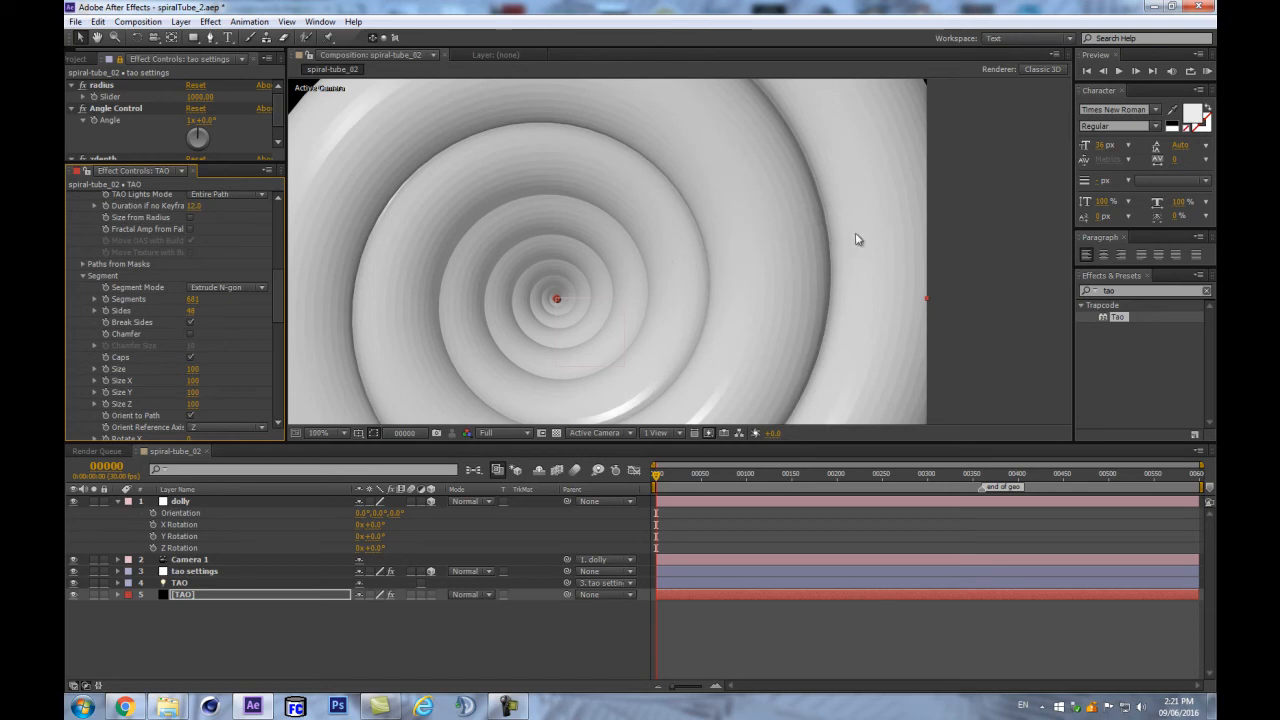
pyautogui.click(190, 322)
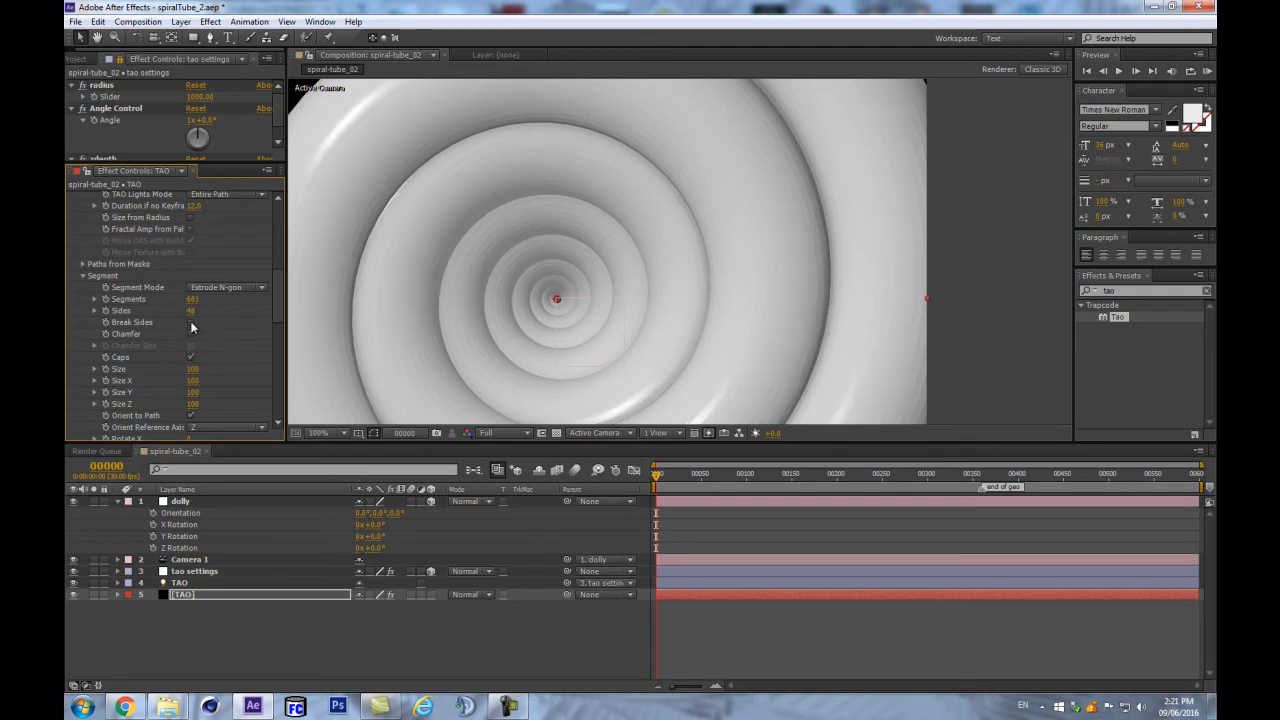
# - Set Sides to 12 with Break Sides off, viewer back at 50%
pyautogui.click(190, 312)
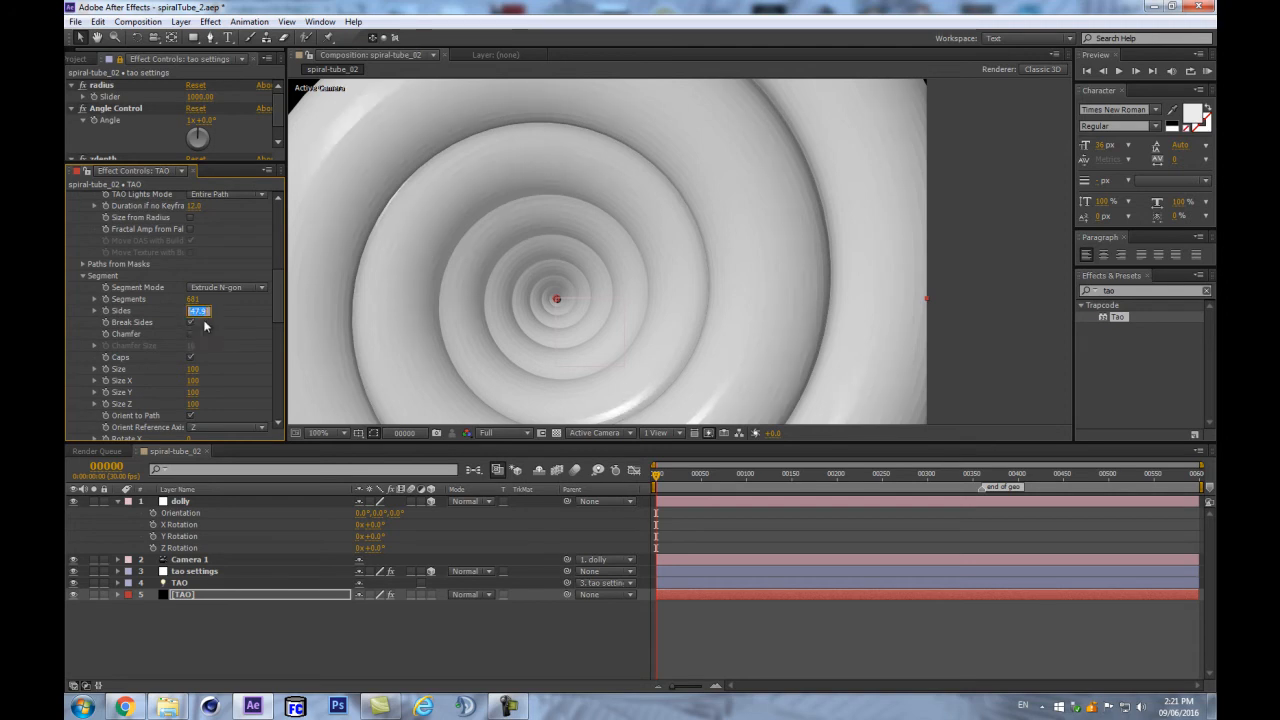
pyautogui.write('12')
pyautogui.press('Return')
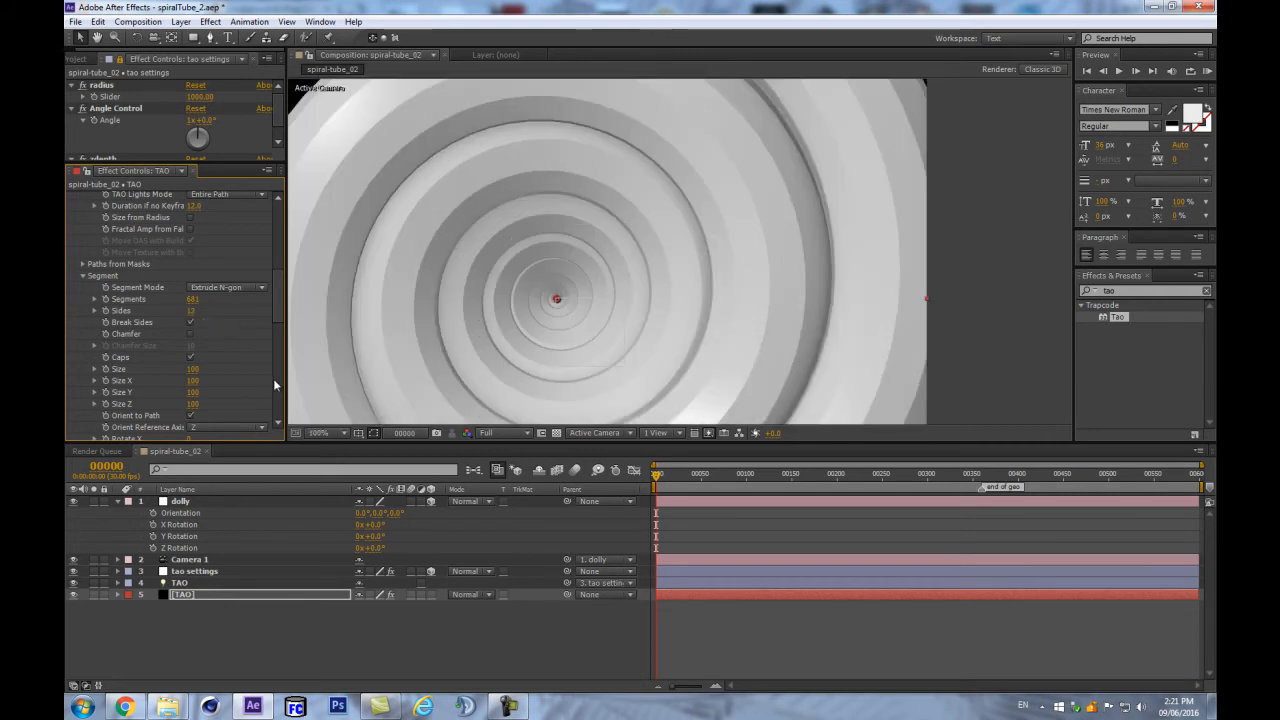
pyautogui.click(190, 323)
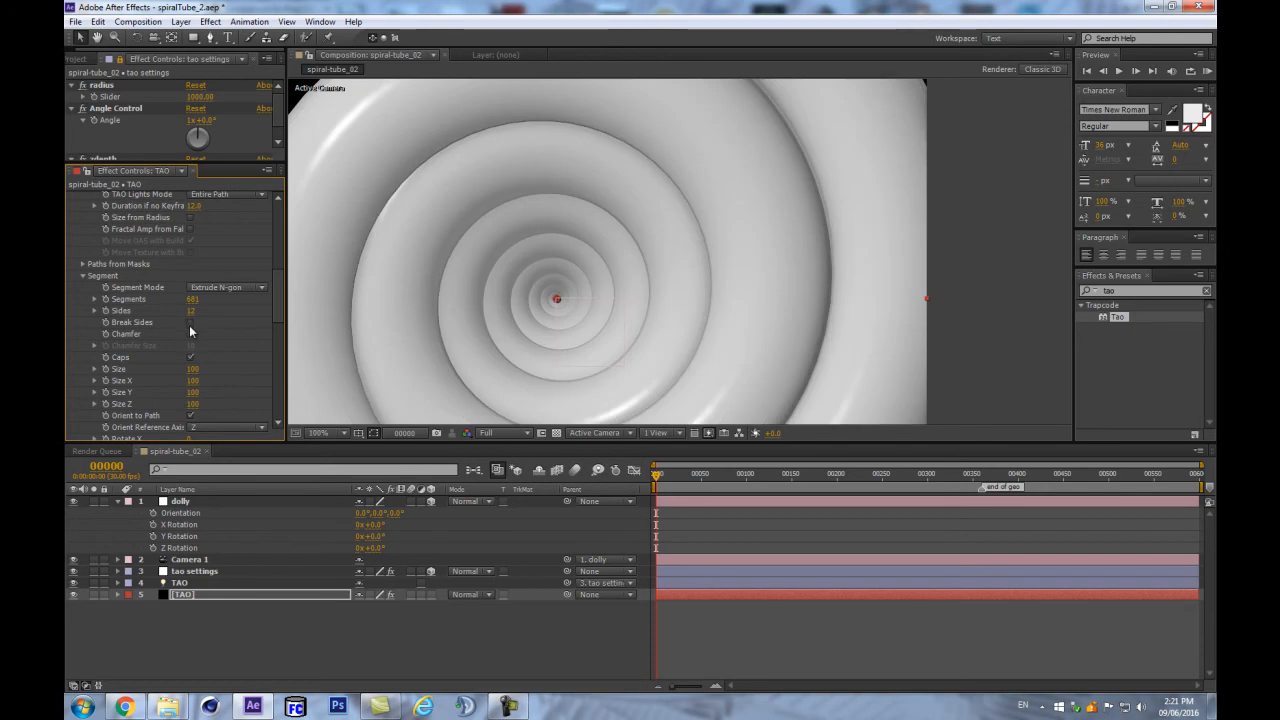
pyautogui.click(189, 325)
pyautogui.click(189, 325)
pyautogui.press(',')
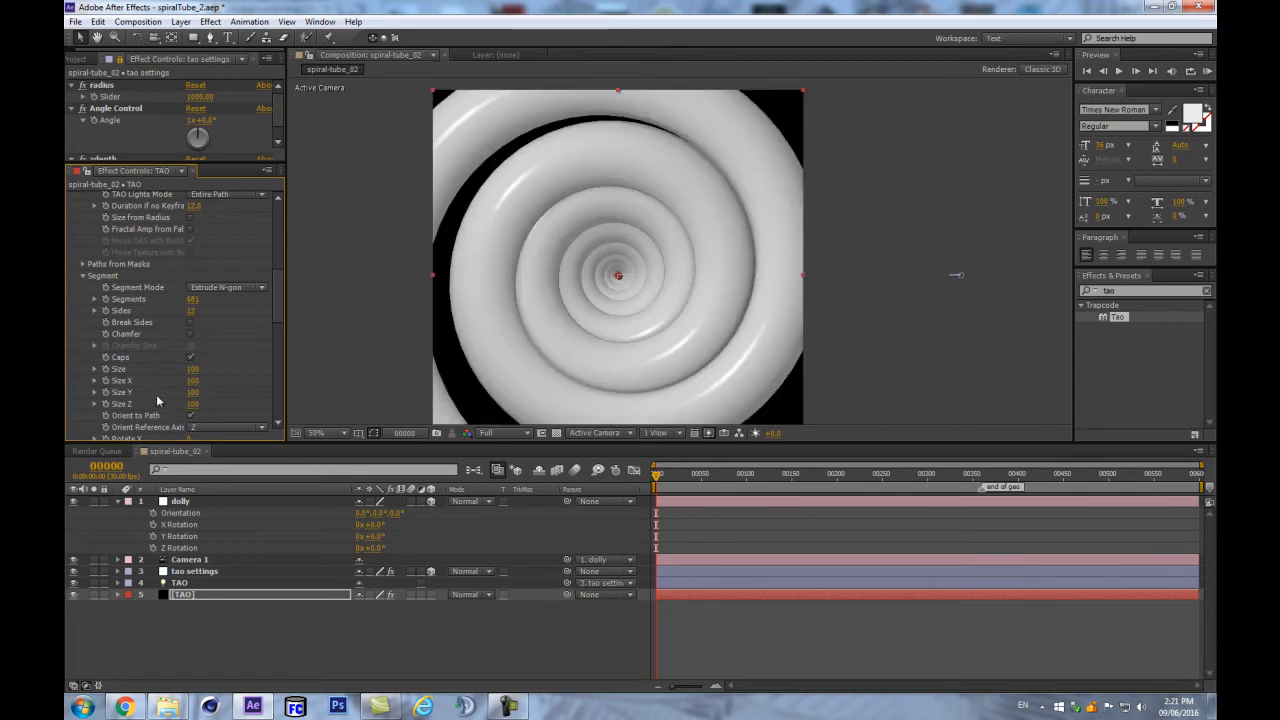
# - Try winding the spiral with the tao settings Angle Control, then revert it to 1x+0.0°
pyautogui.click(181, 572)
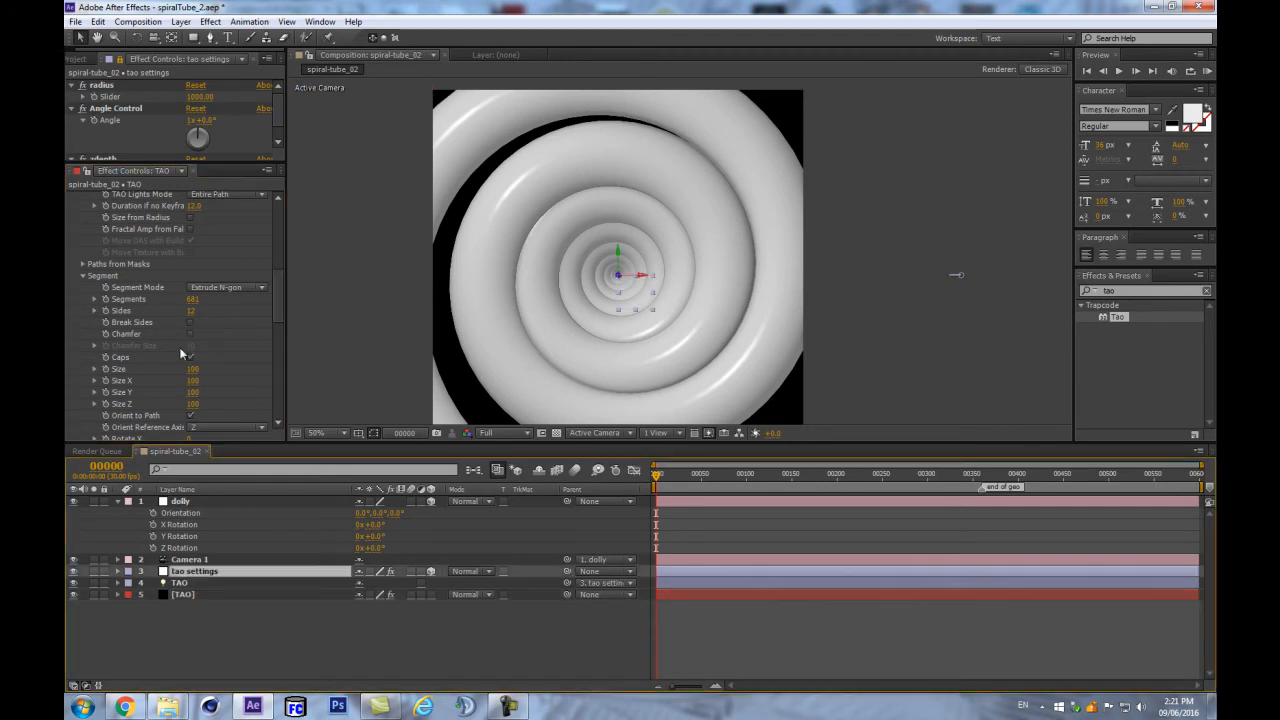
pyautogui.moveTo(210, 161); pyautogui.dragTo(210, 274)
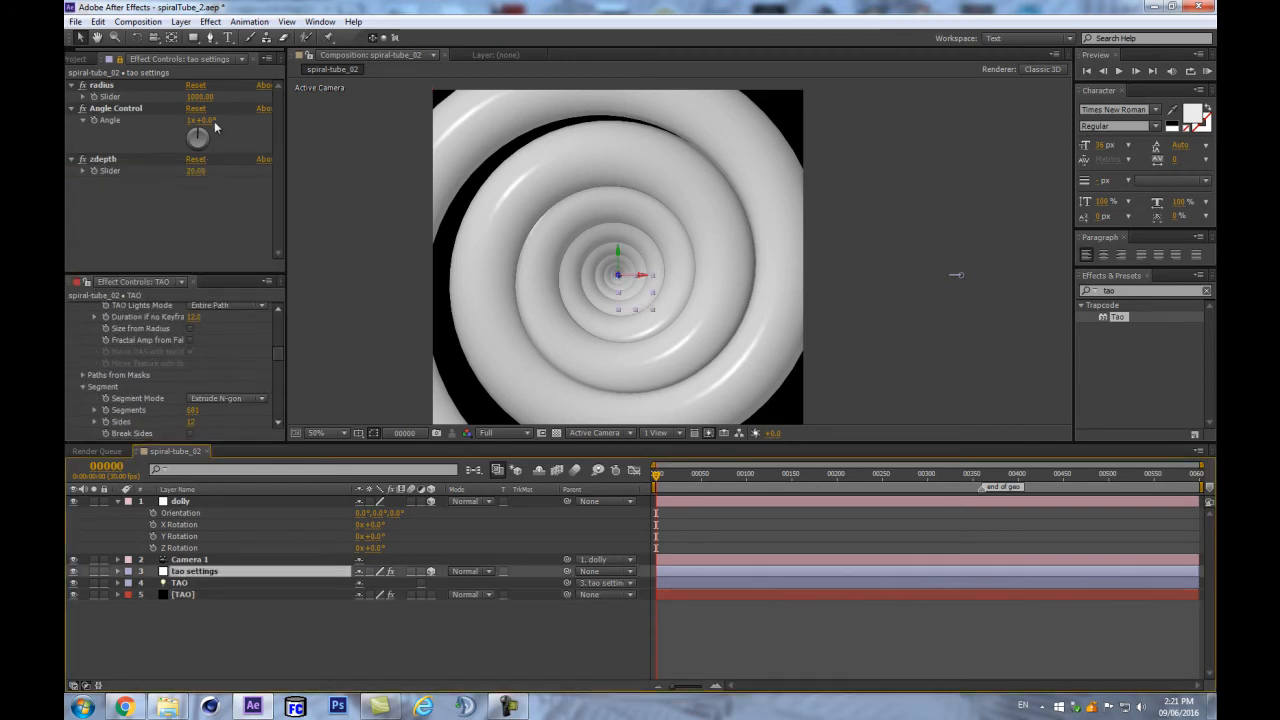
pyautogui.moveTo(212, 121); pyautogui.dragTo(426, 60)
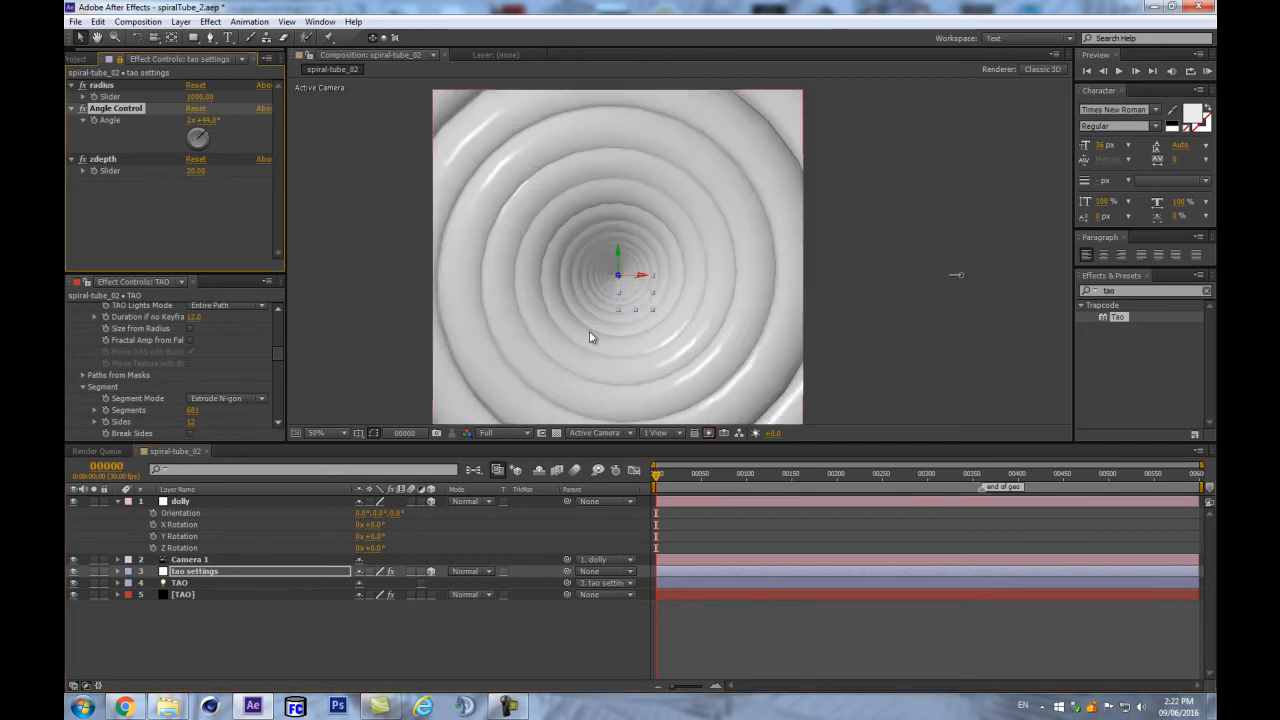
pyautogui.click(206, 120)
pyautogui.hotkey('ctrl', 'z')
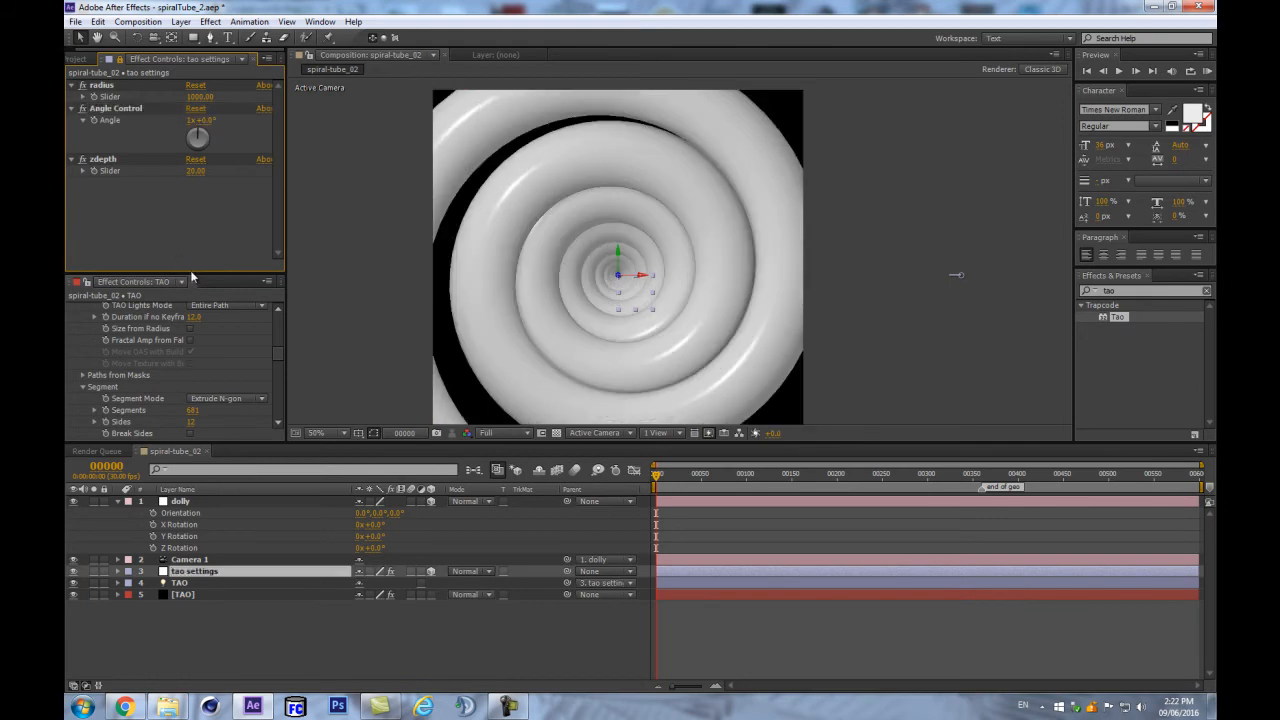
# - Orbit the camera out so the spiral is seen from outside and smaller
pyautogui.press('c')
pyautogui.moveTo(600, 238); pyautogui.dragTo(557, 346)
pyautogui.moveTo(840, 275); pyautogui.dragTo(822, 275)
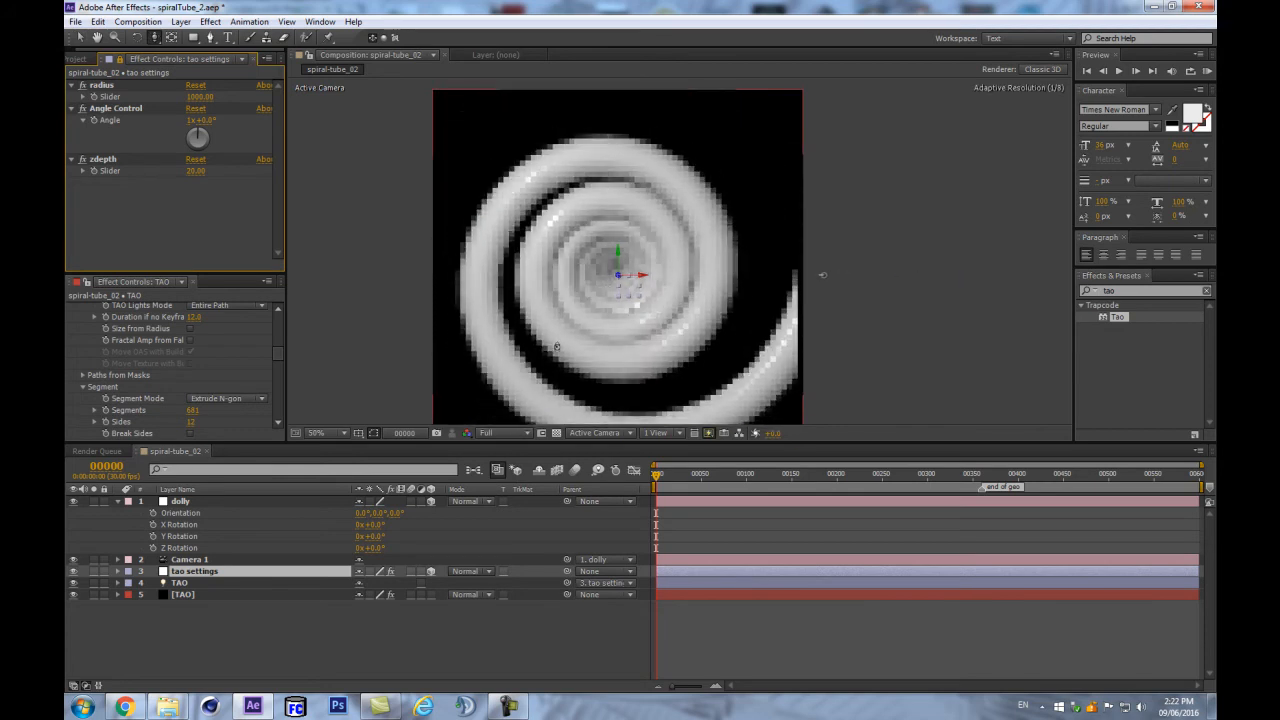
pyautogui.moveTo(551, 350); pyautogui.dragTo(552, 352)
pyautogui.moveTo(655, 244); pyautogui.dragTo(644, 287)
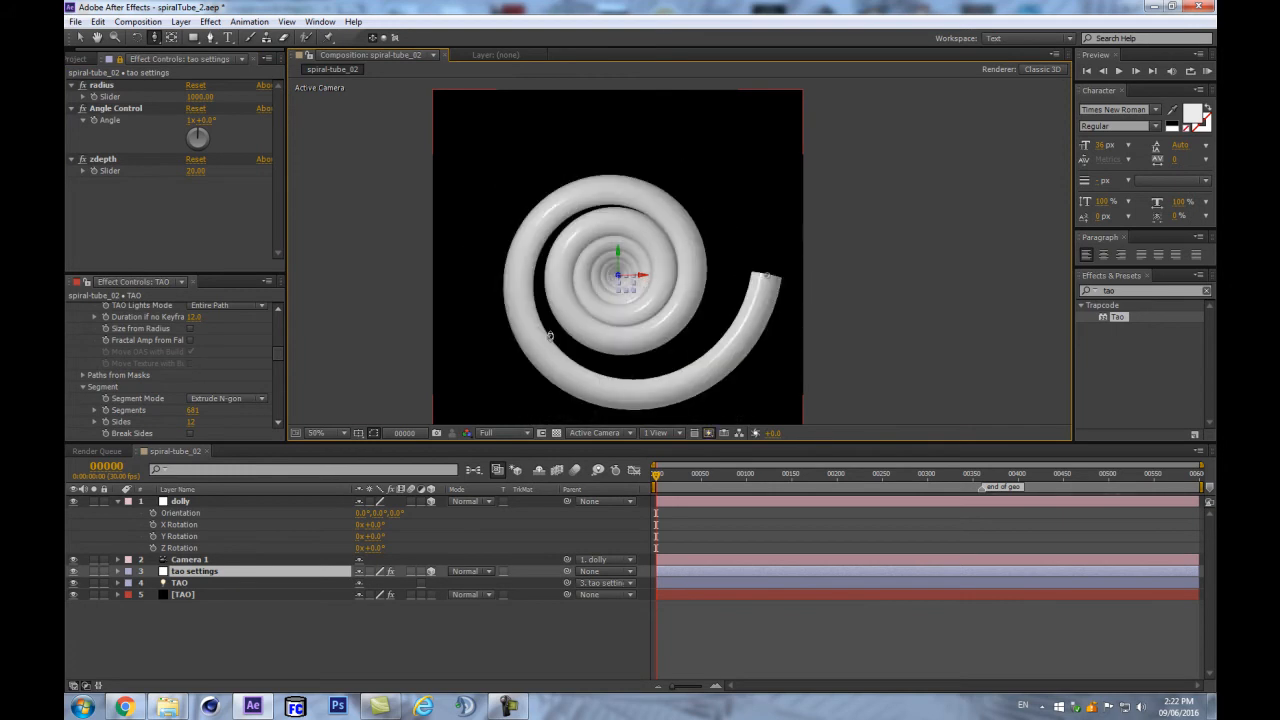
# - Try rotating tao settings to about 163° on Z, then undo back to 0°
pyautogui.click(188, 575)
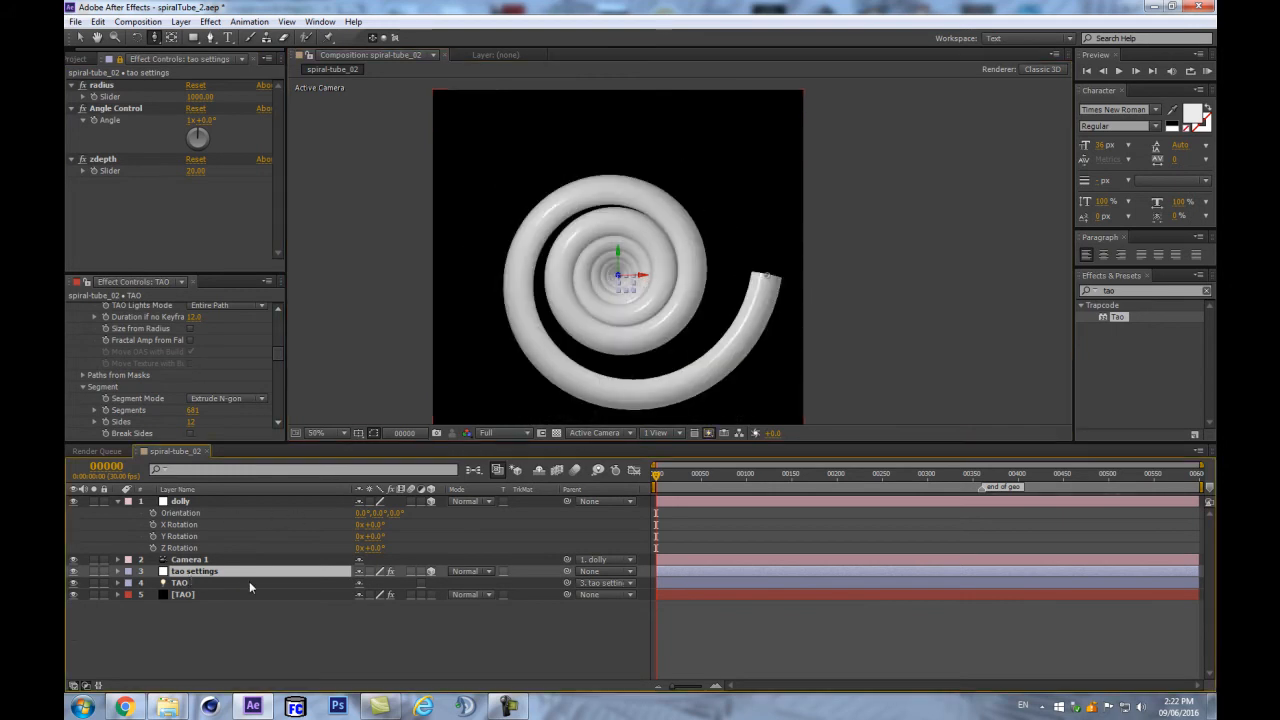
pyautogui.press('r')
pyautogui.moveTo(372, 618); pyautogui.dragTo(477, 612)
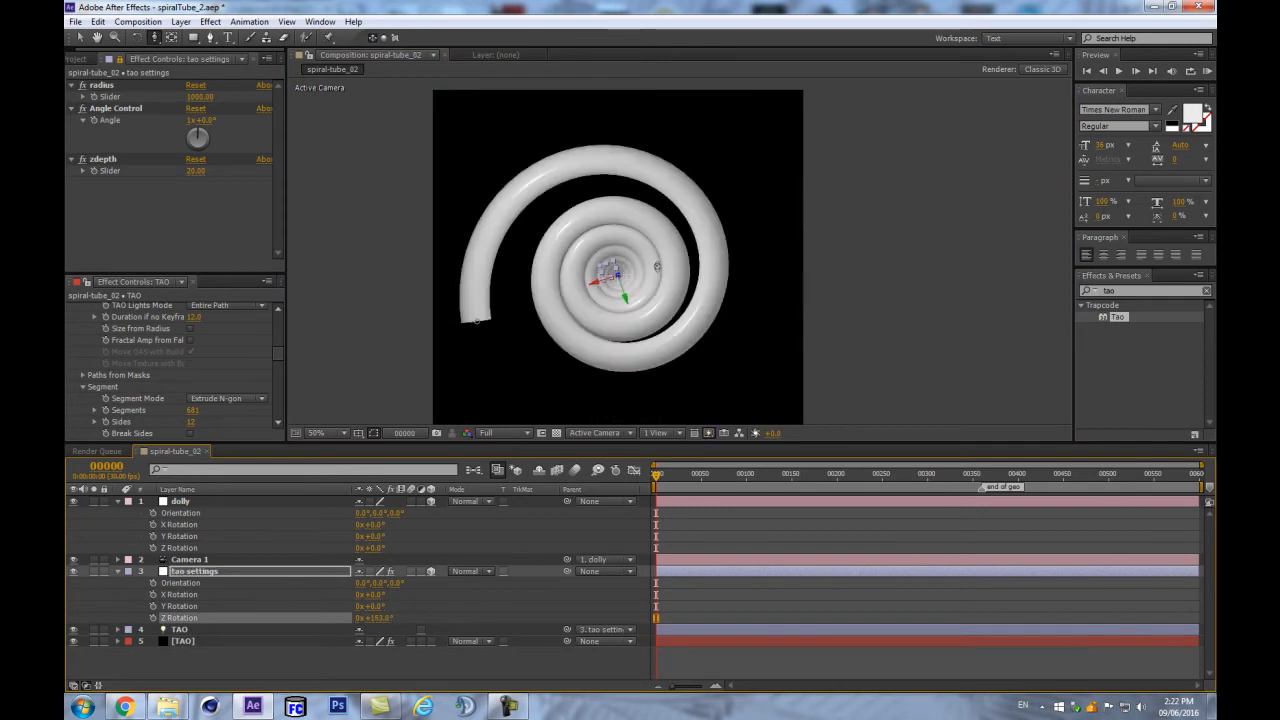
pyautogui.hotkey('ctrl', 'z')
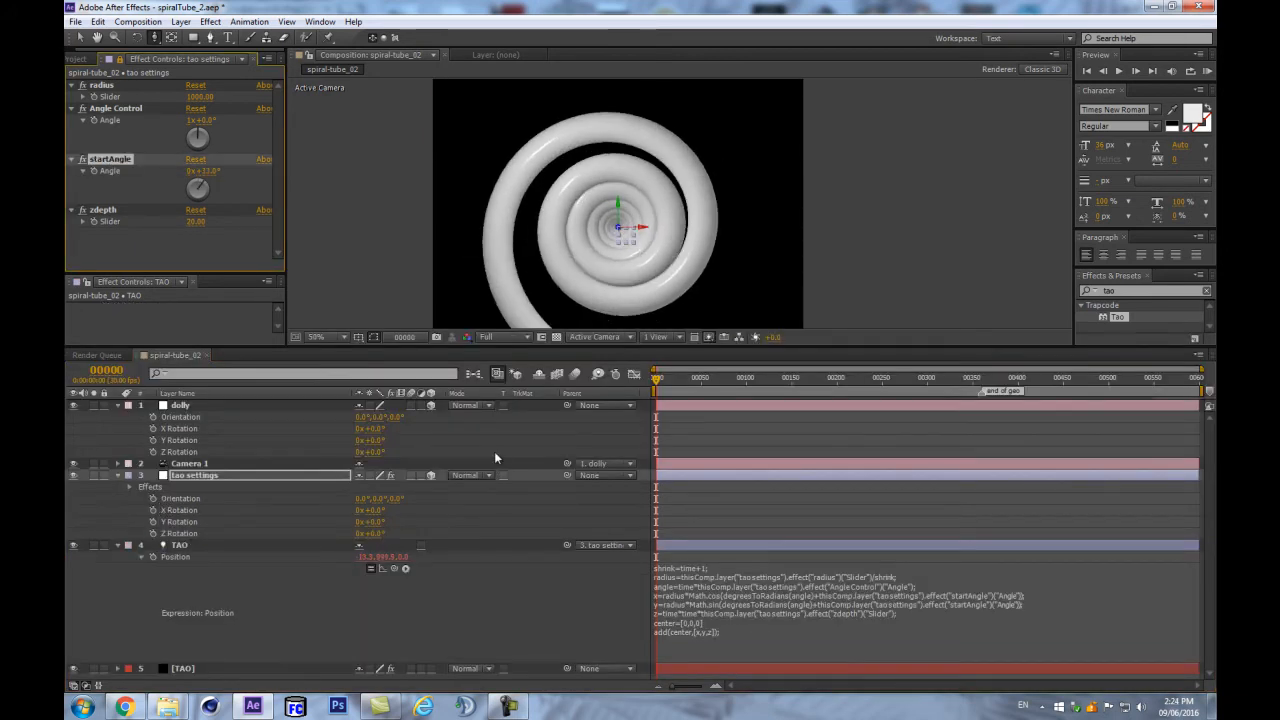
# - Undo the startAngle changes, deselect all layers, and enlarge the viewer with the spiral filling it
pyautogui.hotkey('ctrl', 'z')
pyautogui.hotkey('ctrl', 'z')
pyautogui.hotkey('ctrl', 'z')
pyautogui.hotkey('ctrl', 'z')
pyautogui.hotkey('ctrl', 'z')
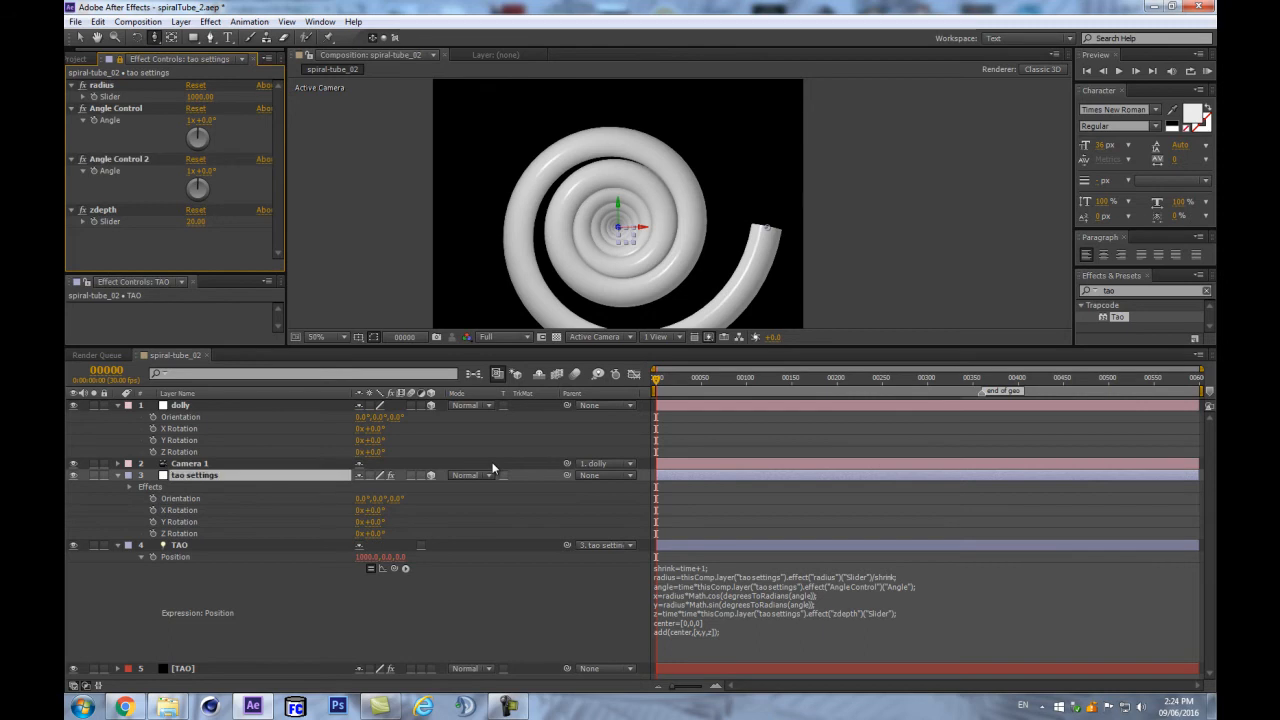
pyautogui.hotkey('ctrl', 'z')
pyautogui.hotkey('ctrl', 'z')
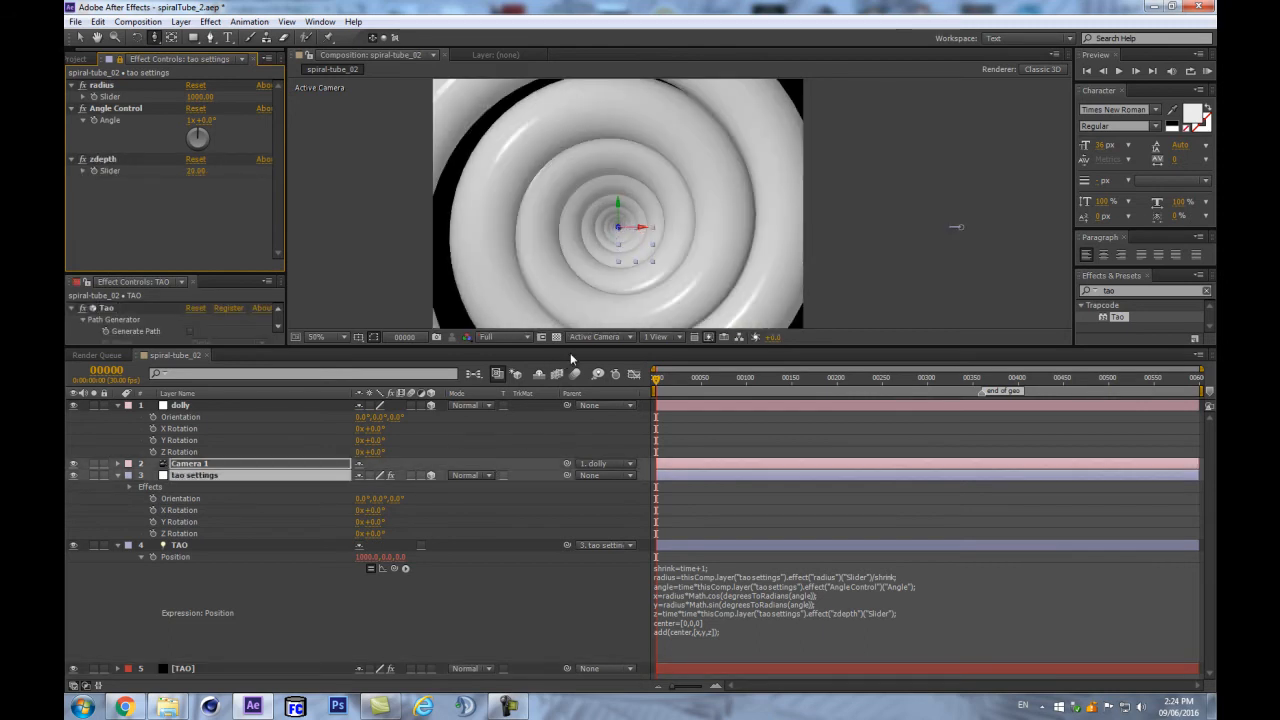
pyautogui.click(378, 612)
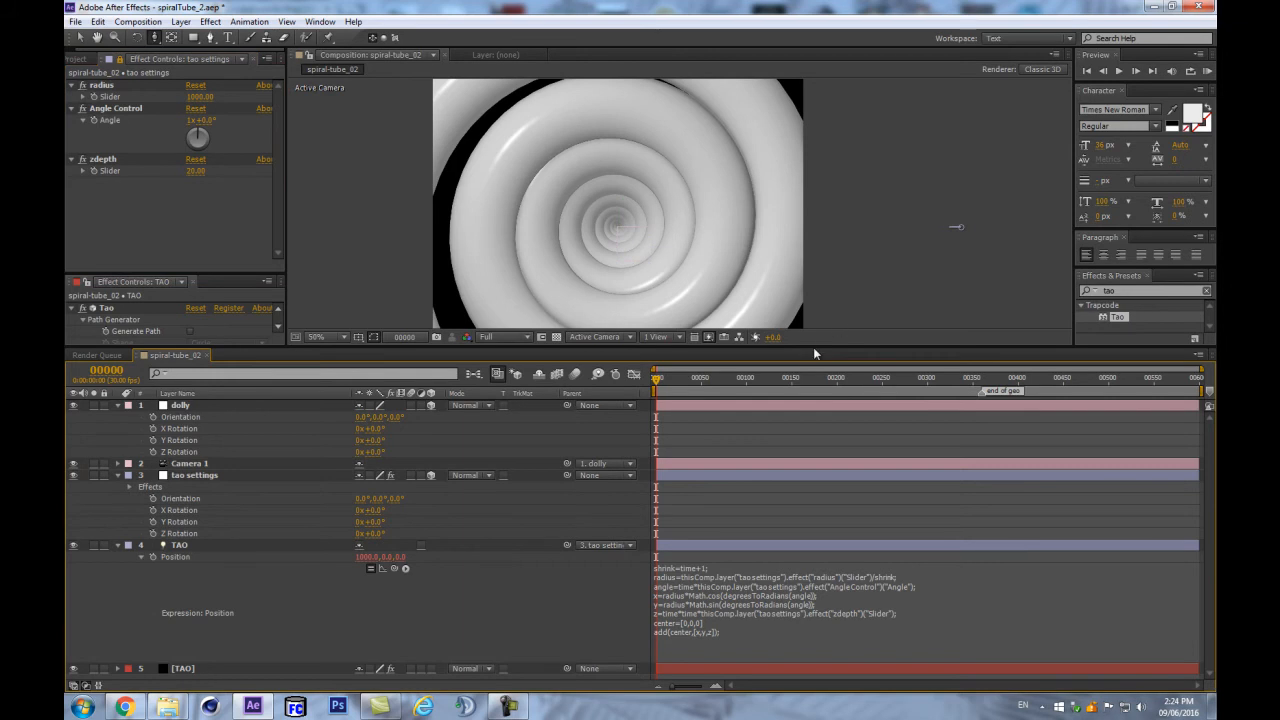
pyautogui.moveTo(815, 351); pyautogui.dragTo(814, 479)
pyautogui.moveTo(667, 338); pyautogui.dragTo(643, 423)
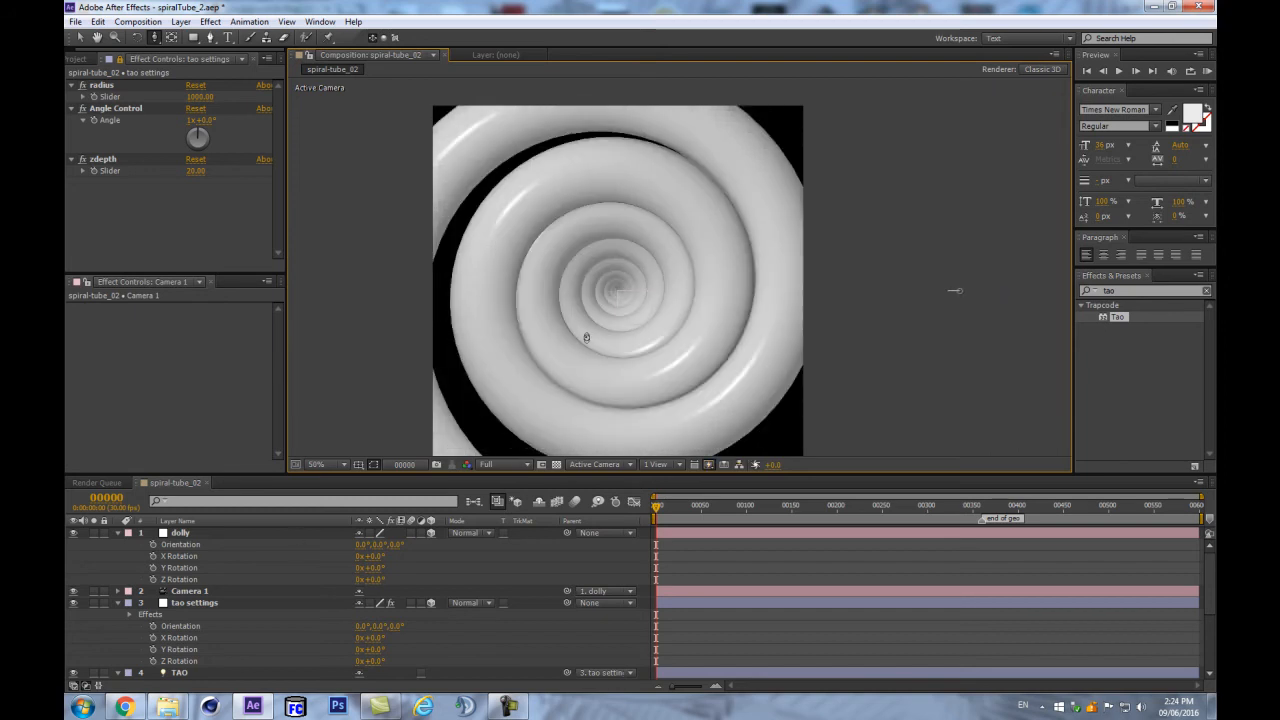
# - Try the tao settings Angle Control at 180°, then set it to 0x+0°
pyautogui.click(192, 603)
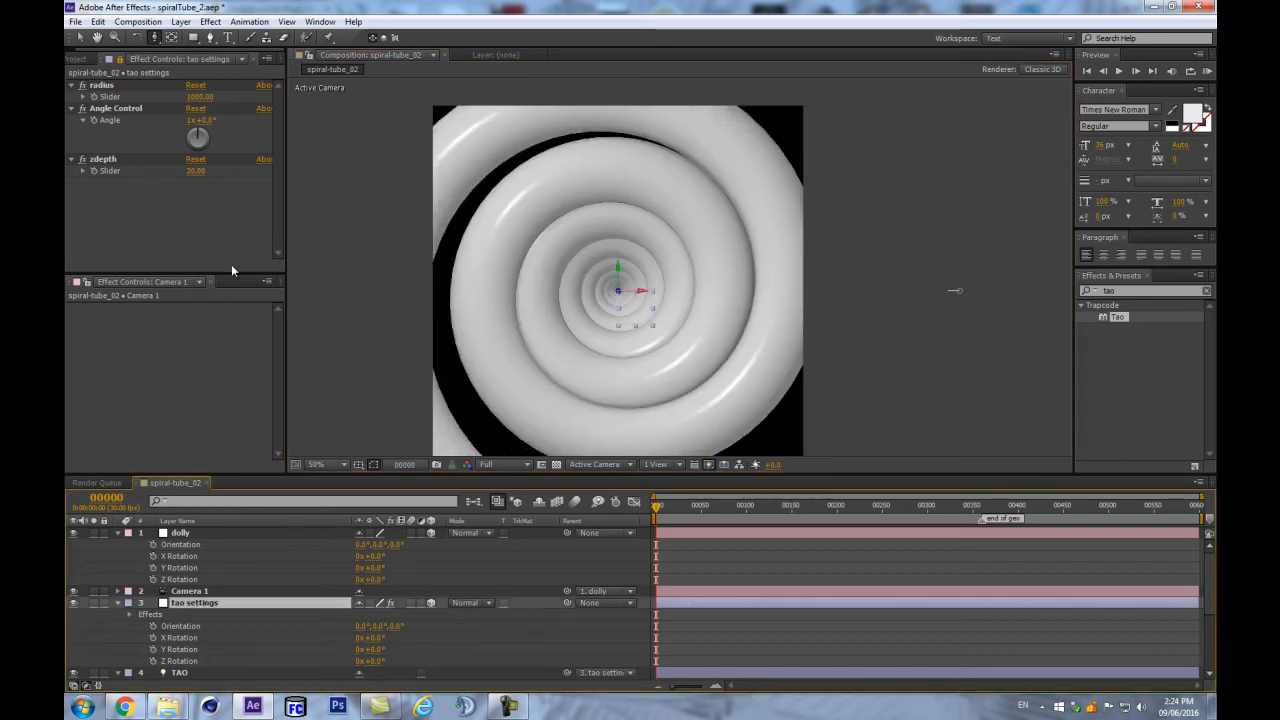
pyautogui.click(204, 120)
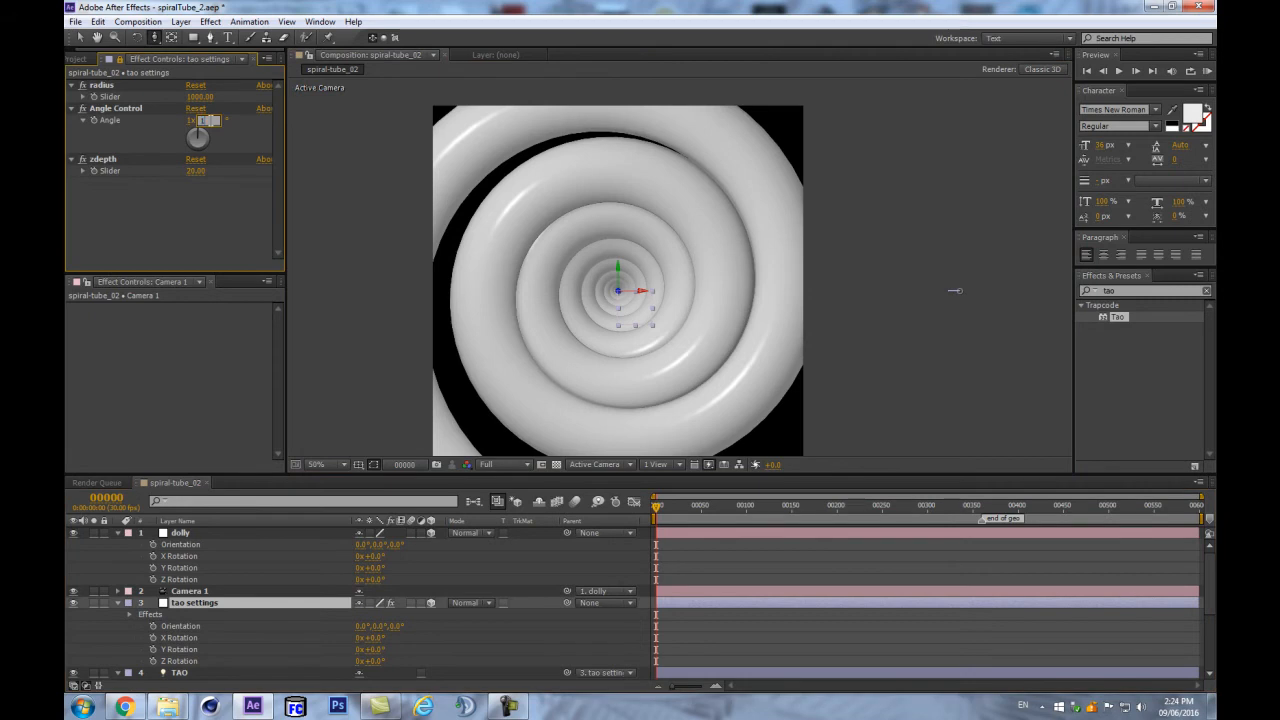
pyautogui.write('180')
pyautogui.press('Return')
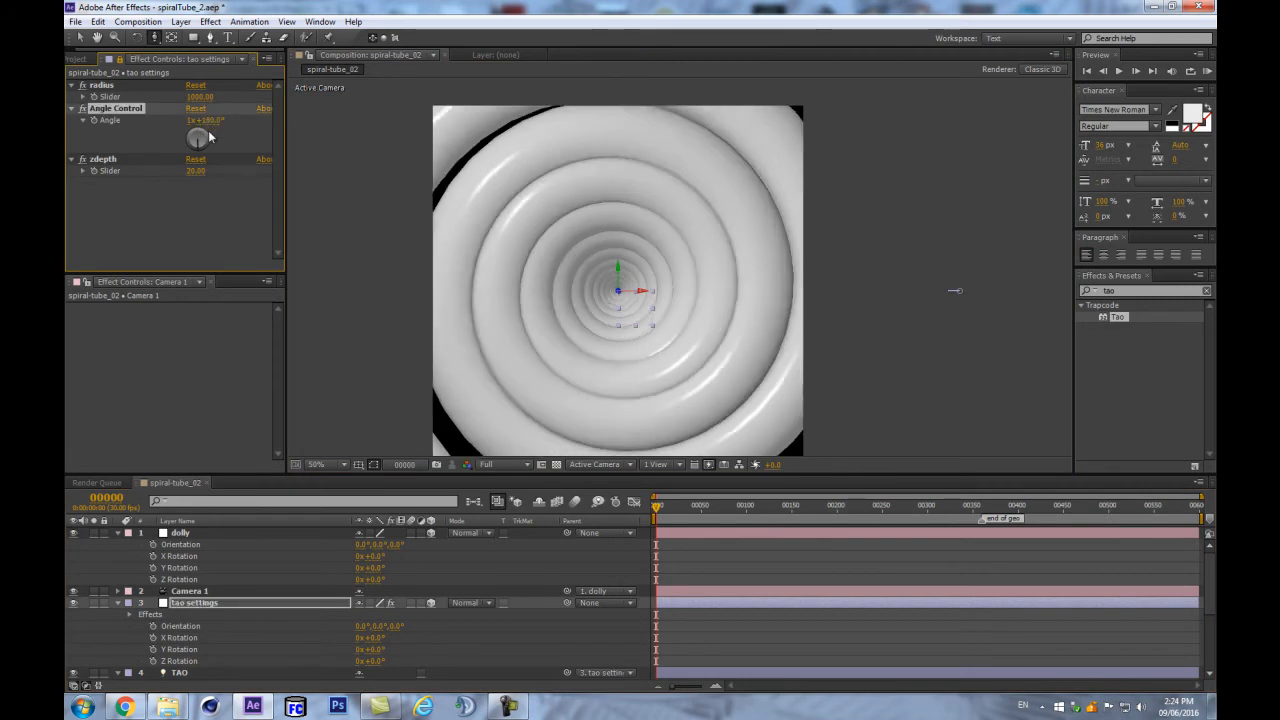
pyautogui.click(204, 121)
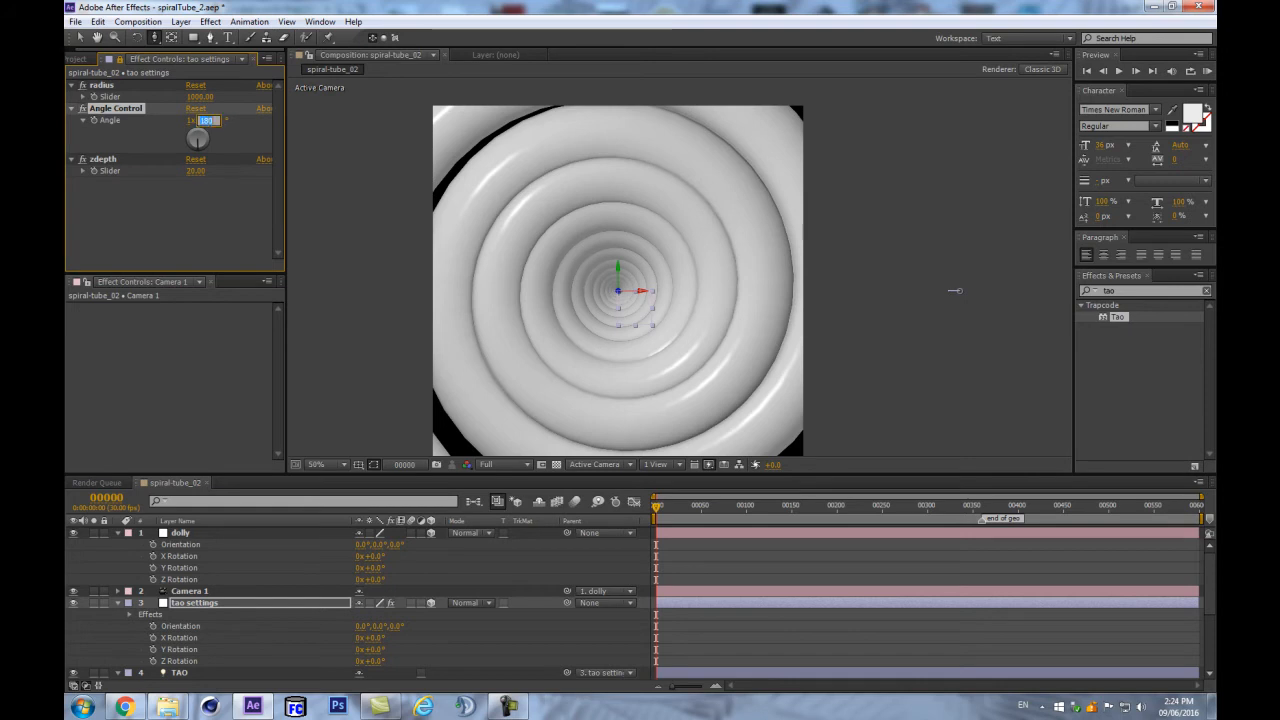
pyautogui.write('0')
pyautogui.hotkey('shift', 'Tab')
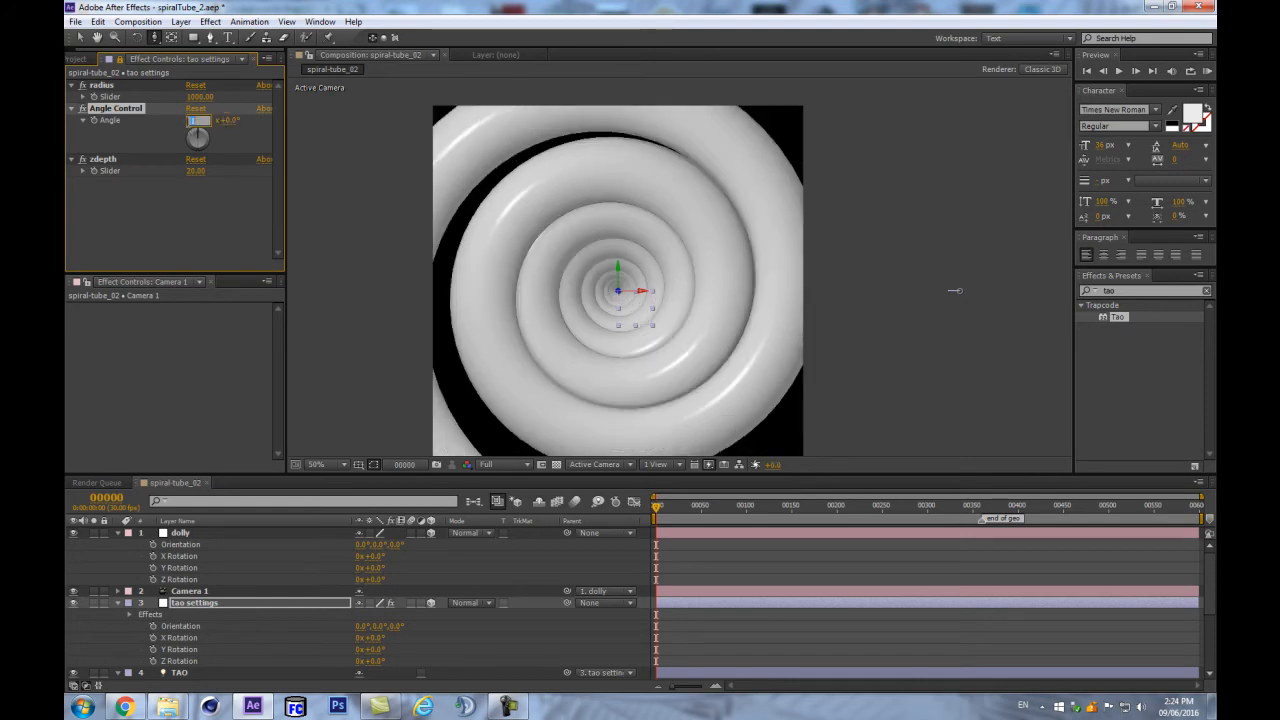
pyautogui.write('0')
pyautogui.press('Return')
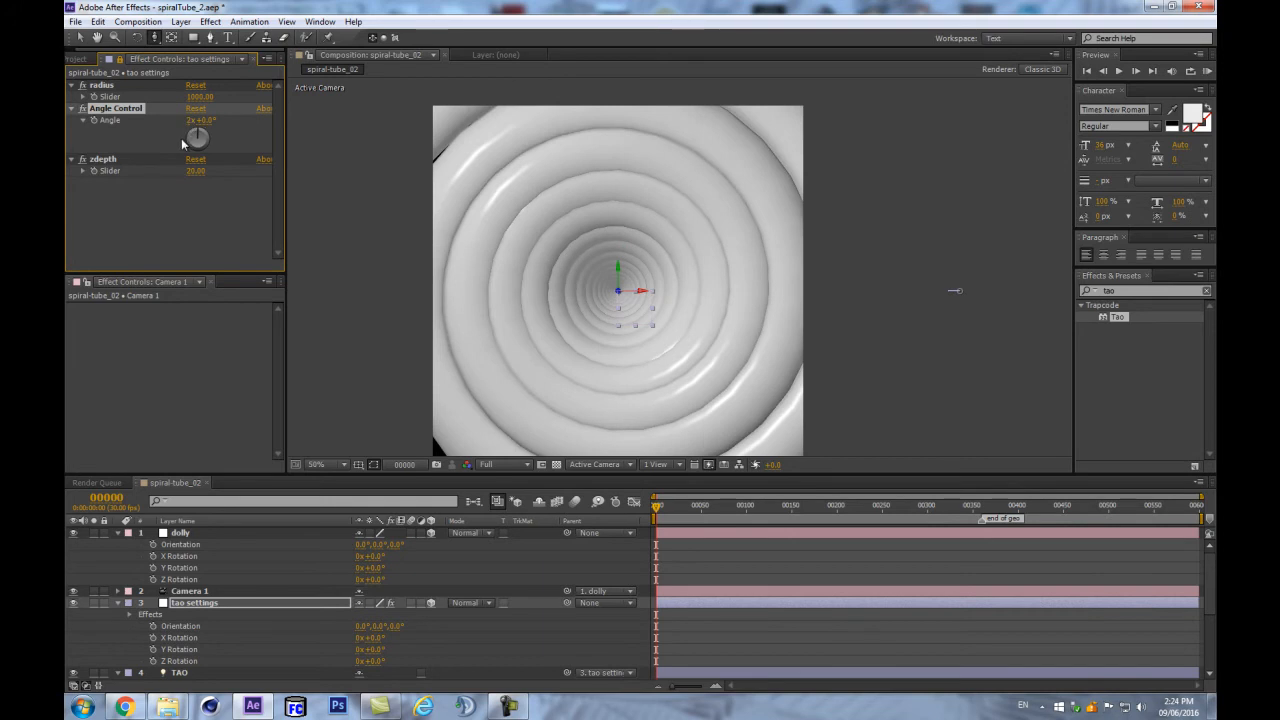
# - Raise zdepth to about 22, hide layer handles, and swing the dolly to 96° on Y
pyautogui.moveTo(557, 249)
pyautogui.mouseDown()
pyautogui.moveTo(575, 229)
pyautogui.moveTo(560, 248)
pyautogui.mouseUp()
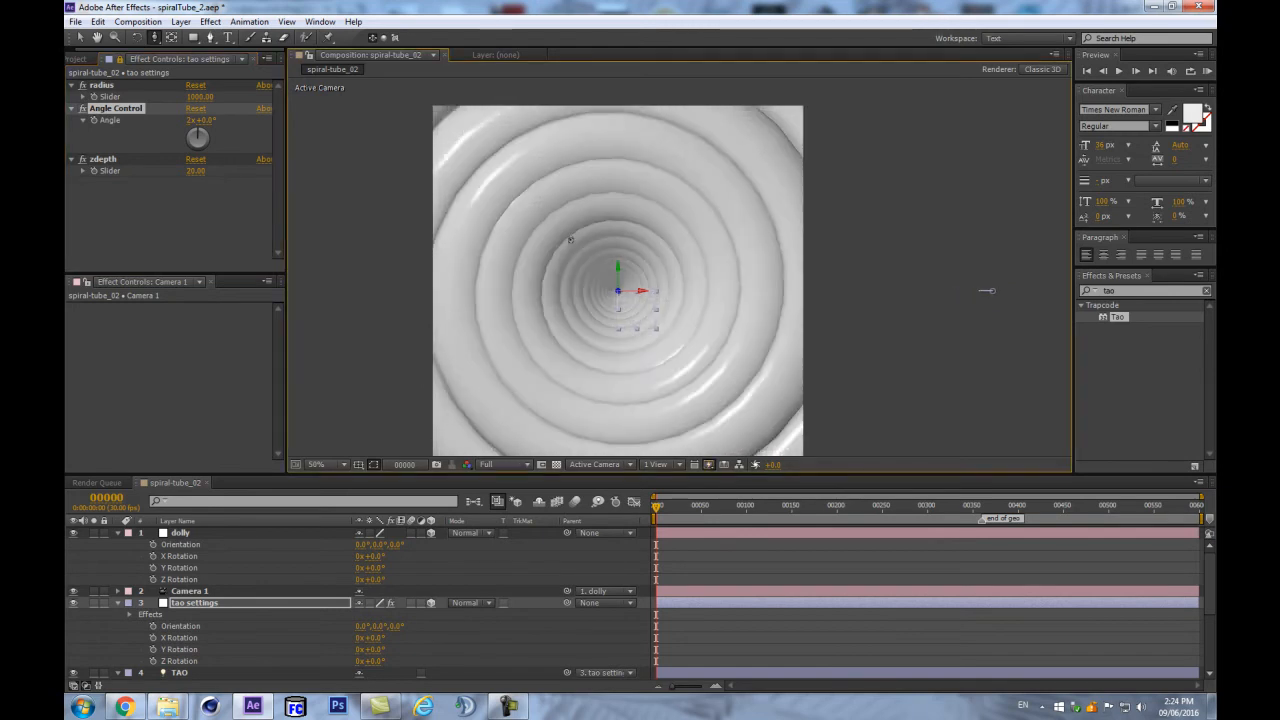
pyautogui.moveTo(196, 172); pyautogui.dragTo(207, 179)
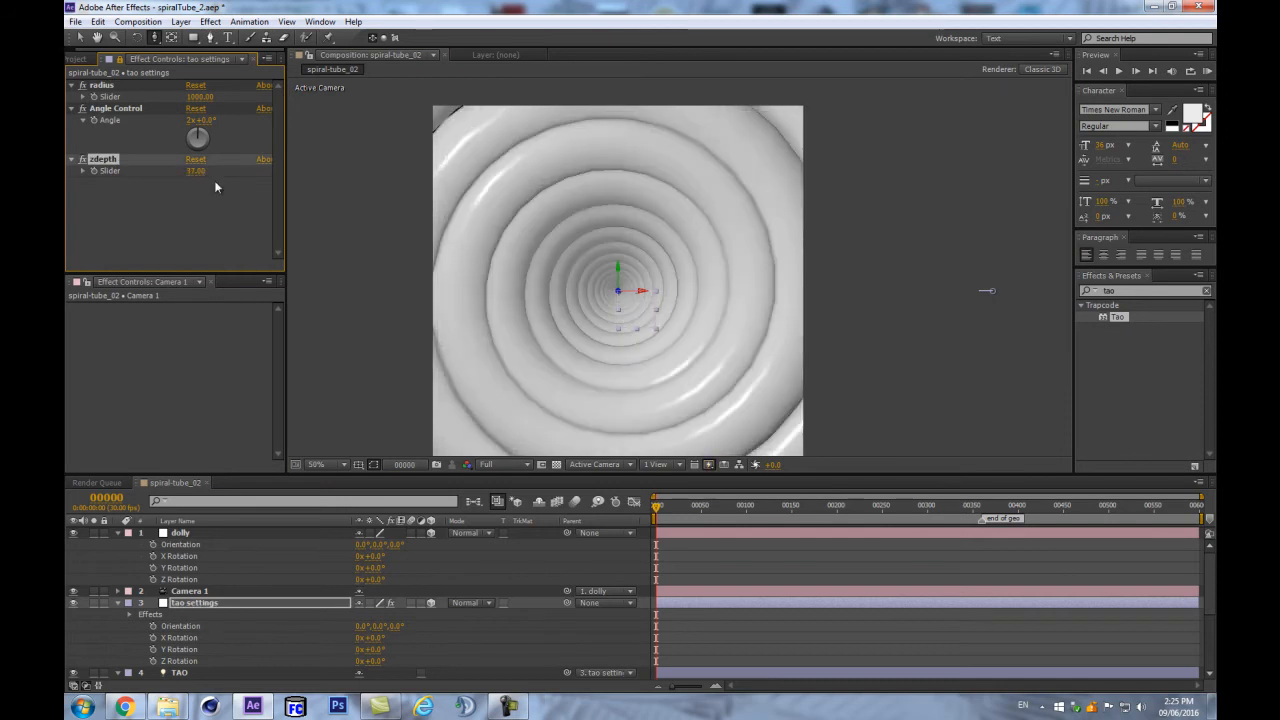
pyautogui.hotkey('ctrl', 'shift', 'h')
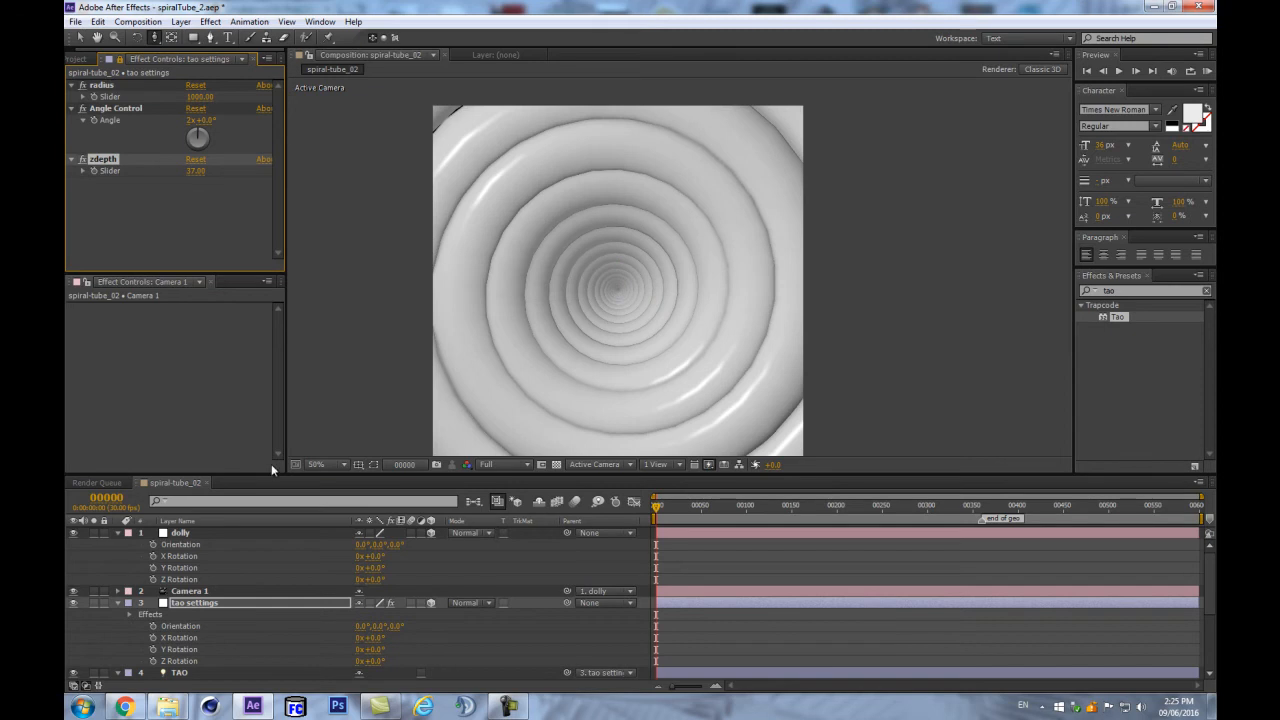
pyautogui.moveTo(383, 569); pyautogui.dragTo(398, 545)
# - Undo the dolly's Y rotation, lower zdepth to 12, and set dolly X Rotation to 0°
pyautogui.hotkey('ctrl', 'z')
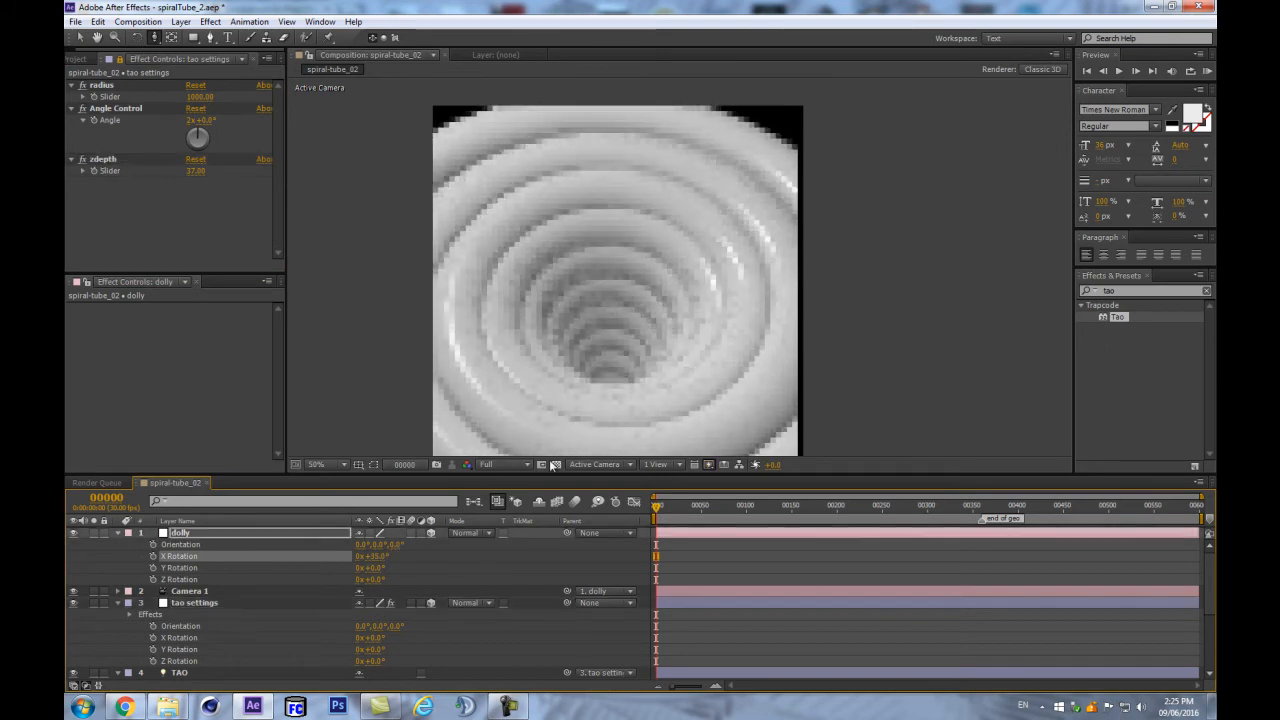
pyautogui.moveTo(190, 170); pyautogui.dragTo(172, 174)
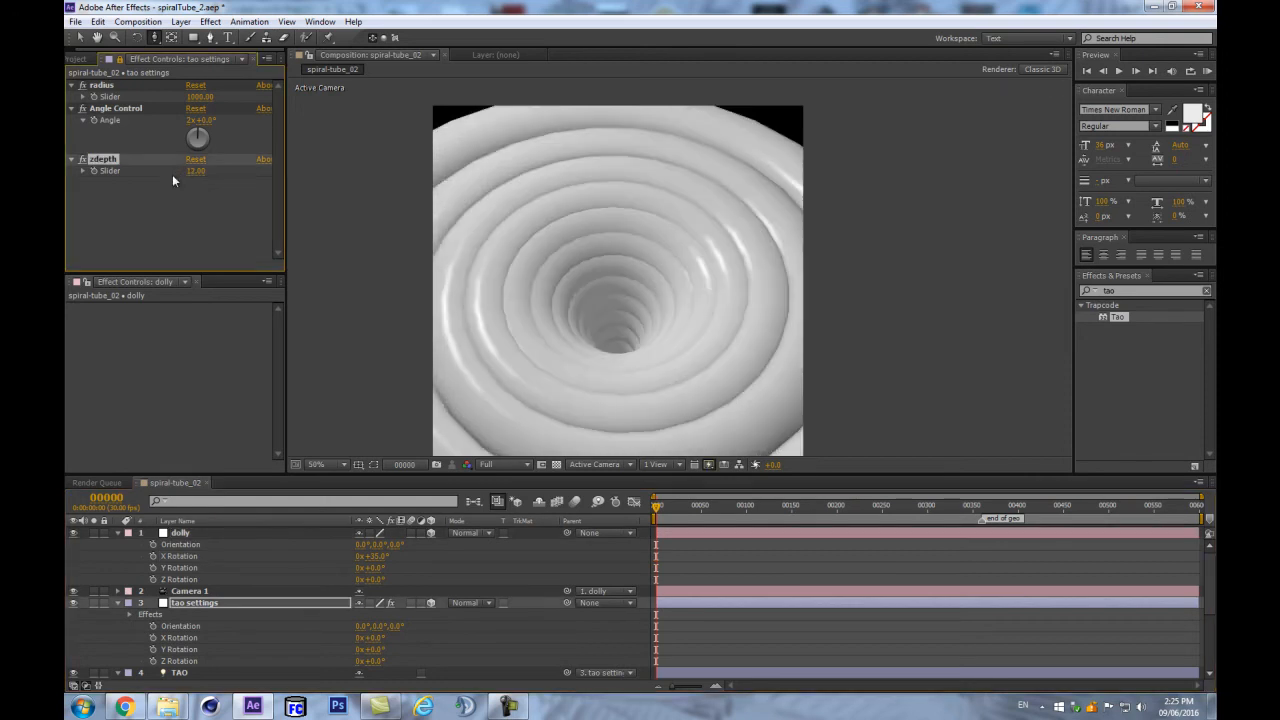
pyautogui.click(373, 556)
pyautogui.write('0')
pyautogui.press('Return')
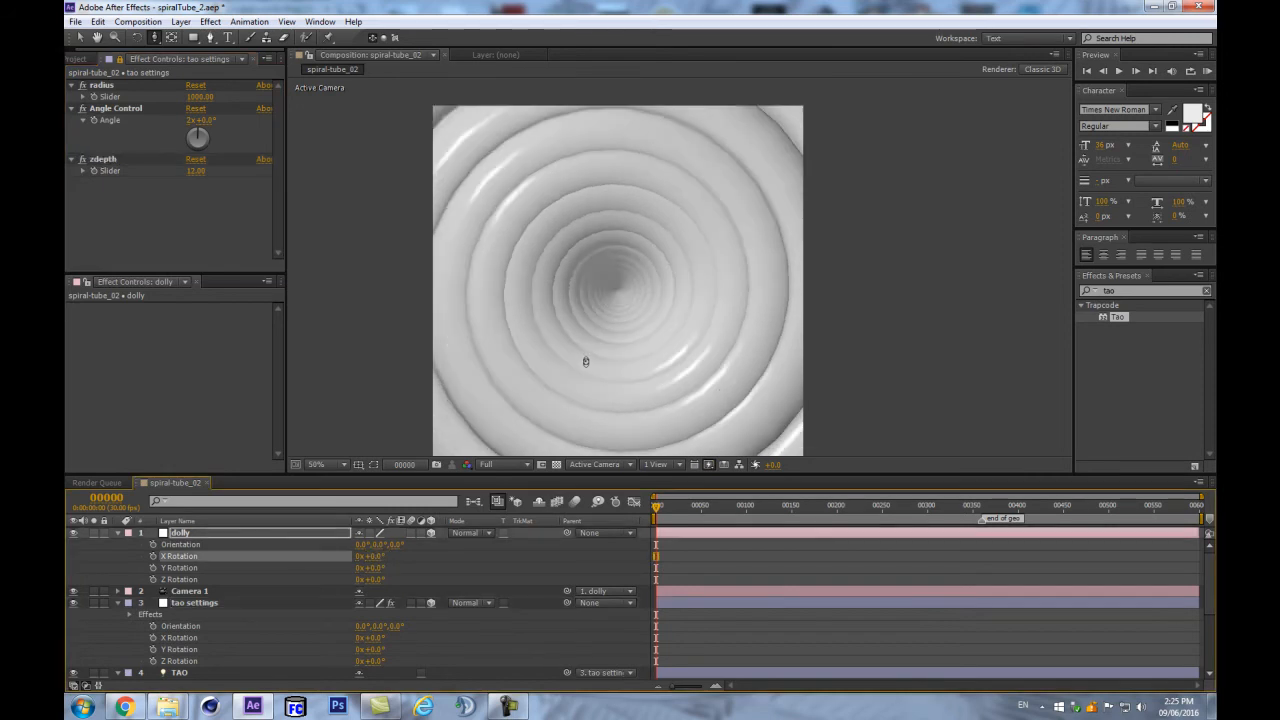
# - Select the TAO layer and scroll to its Position expression
pyautogui.scroll(-4, 194, 673)
pyautogui.click(187, 674)
pyautogui.scroll(-2, 198, 370)
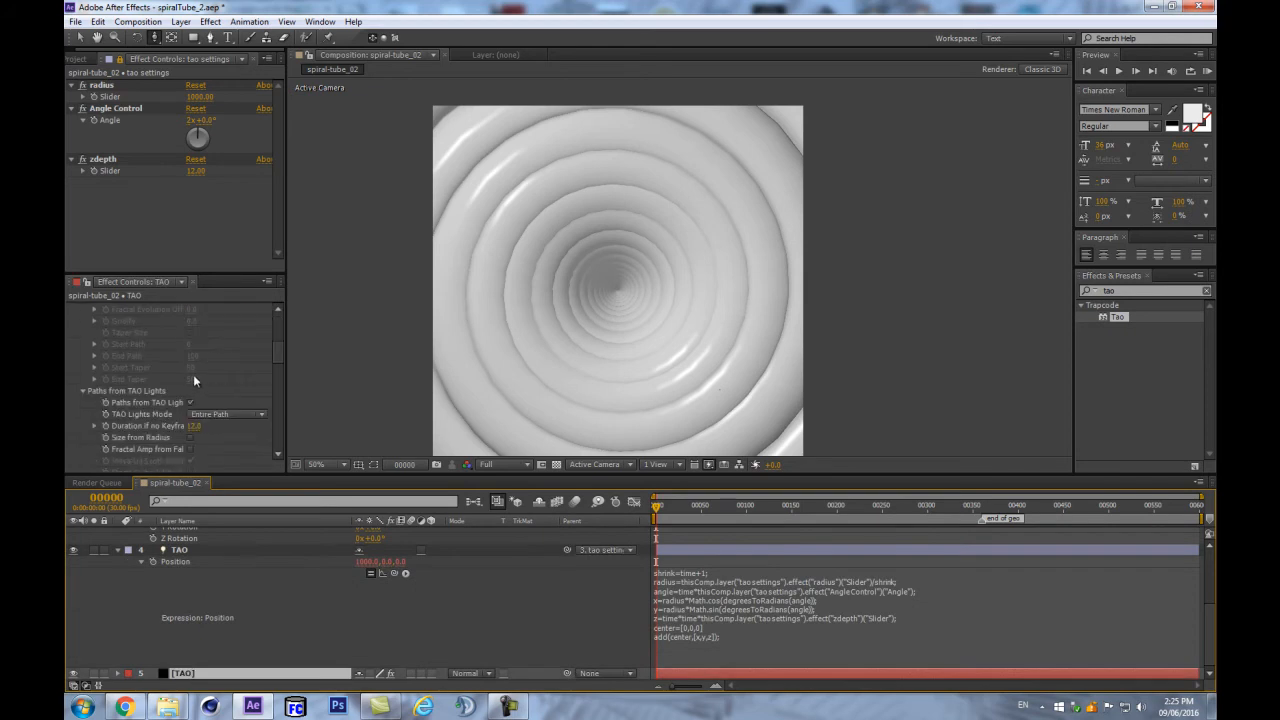
# - Set the TAO Segments count to 1362
pyautogui.scroll(-1, 184, 392)
pyautogui.scroll(2, 700, 275)
pyautogui.scroll(2, 204, 399)
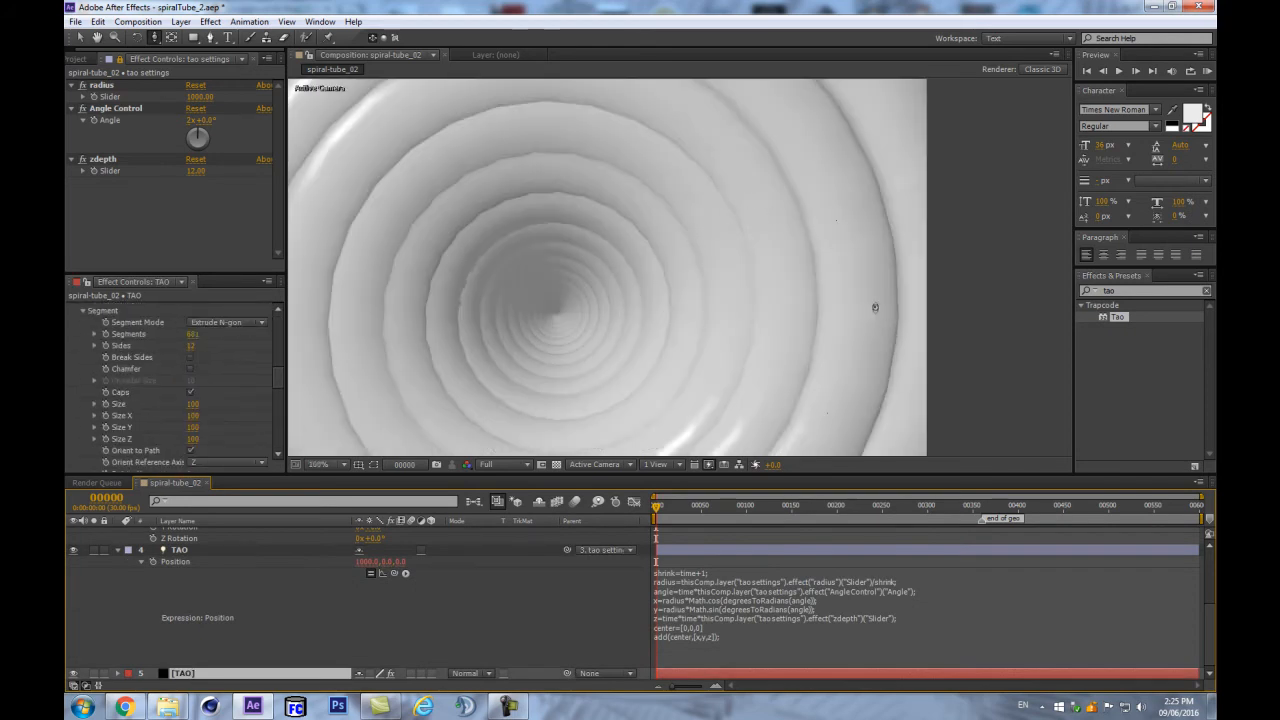
pyautogui.scroll(-2, 834, 294)
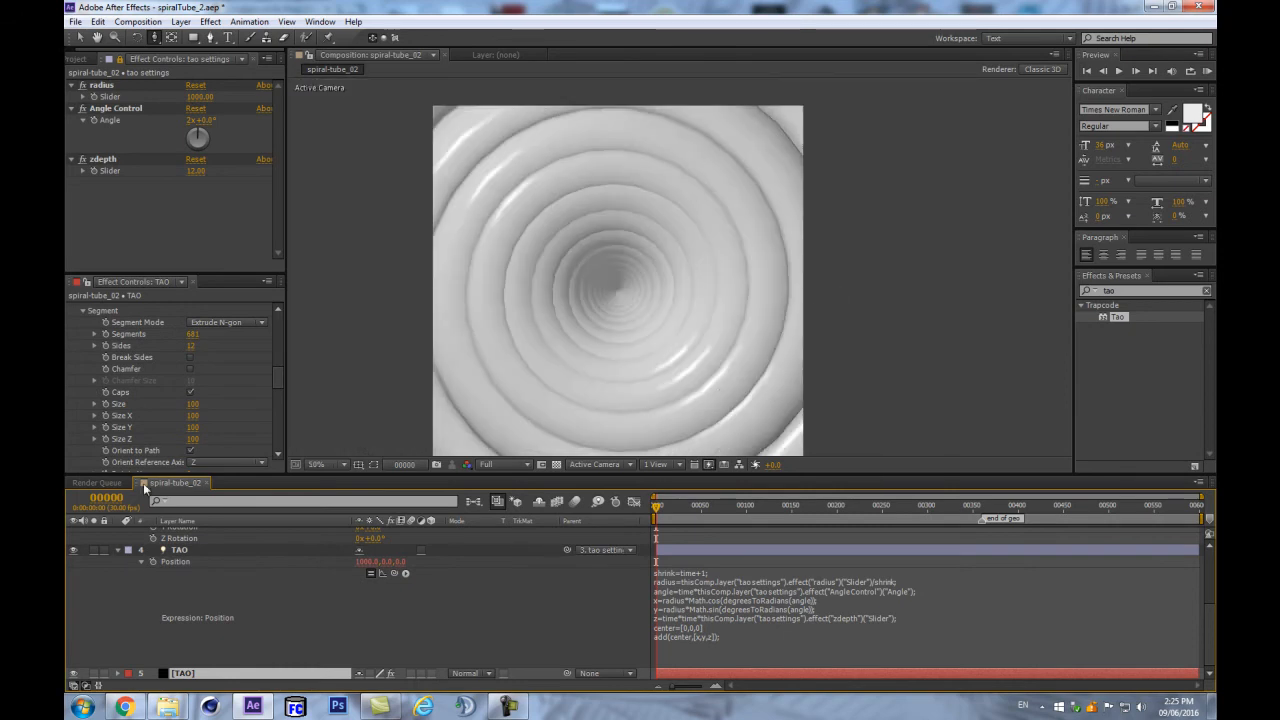
pyautogui.click(193, 334)
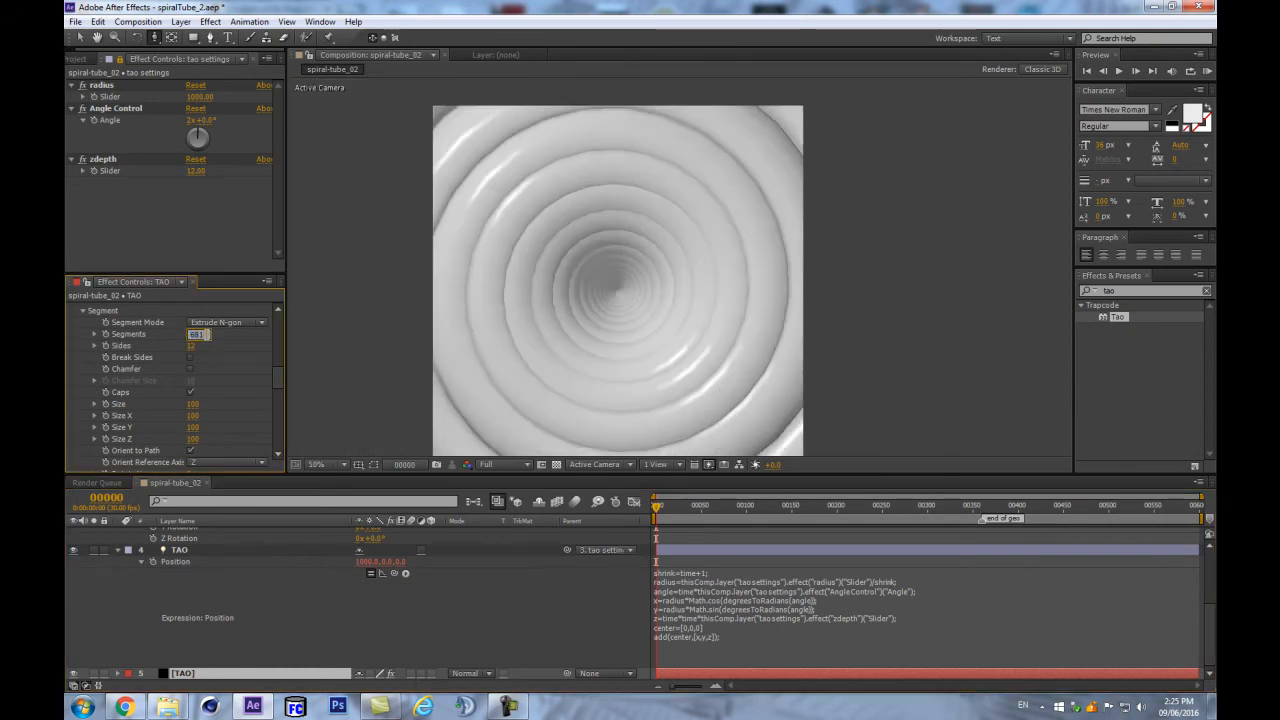
pyautogui.write('1362')
pyautogui.press('Return')
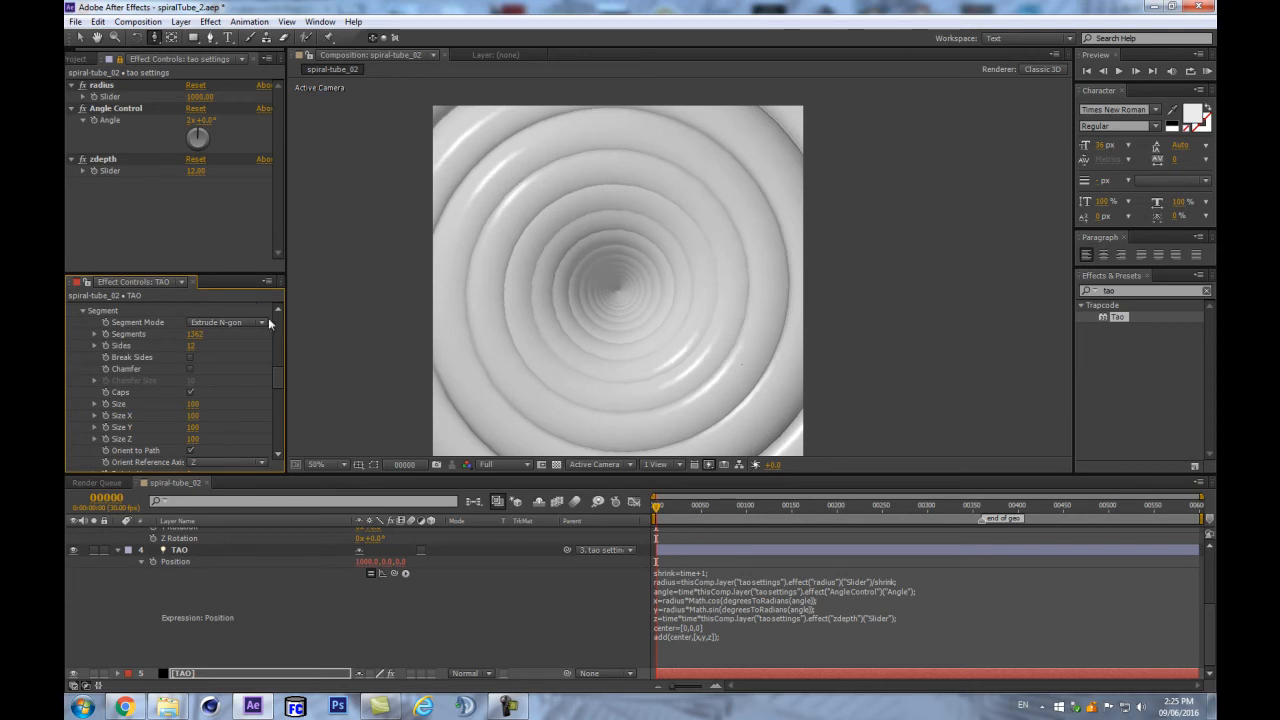
# - Set the Angle Control to 1x+180°
pyautogui.scroll(1, 584, 267)
pyautogui.scroll(1, 595, 246)
pyautogui.scroll(-1, 594, 246)
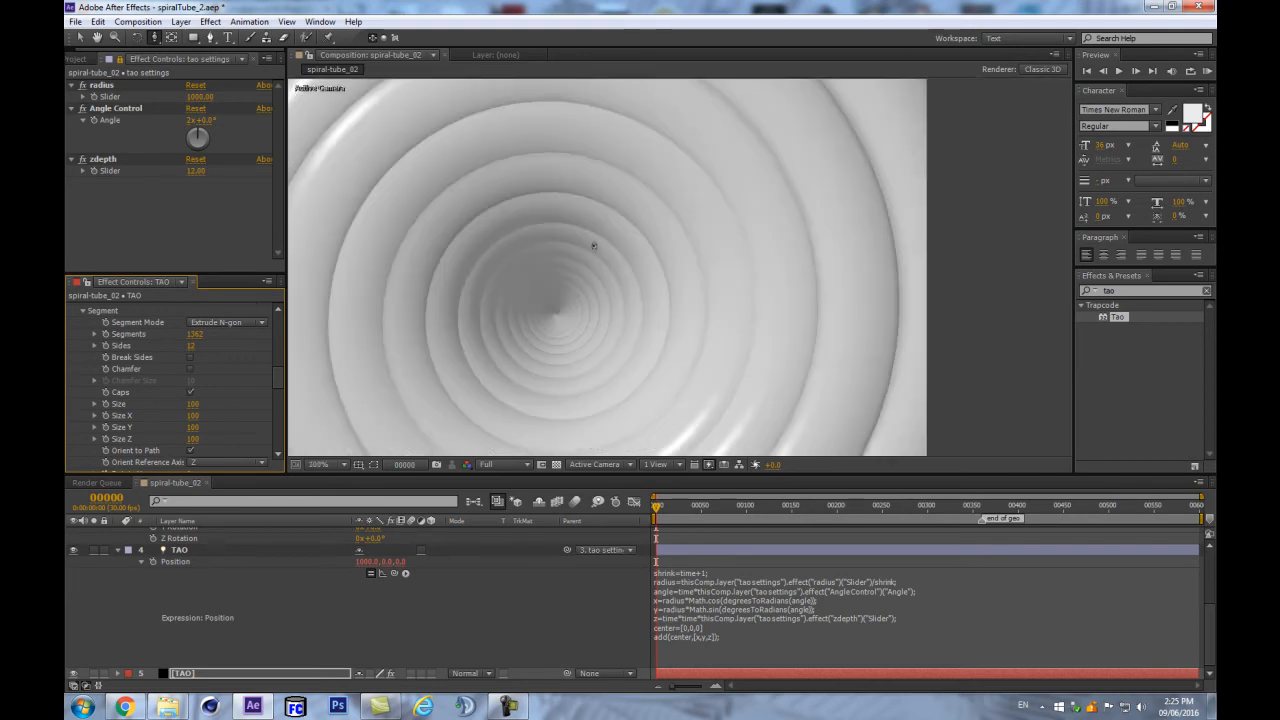
pyautogui.scroll(1, 591, 246)
pyautogui.click(197, 120)
pyautogui.write('1')
pyautogui.click(221, 120)
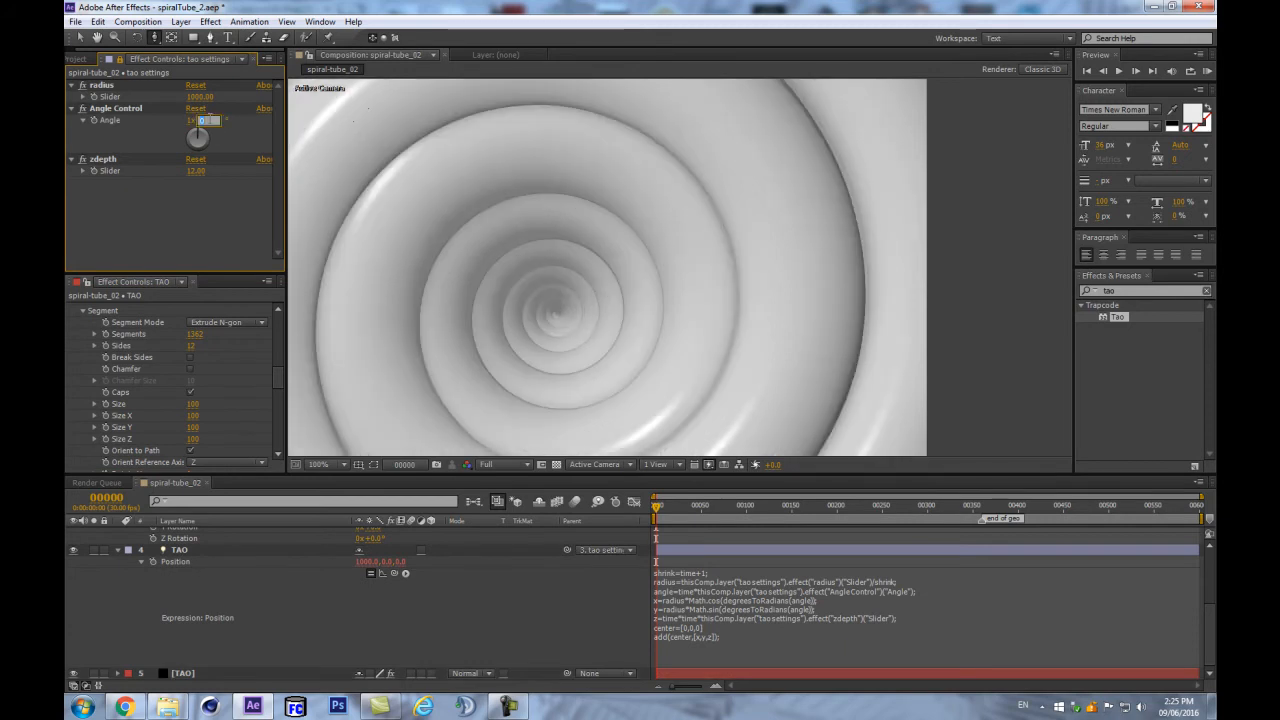
pyautogui.write('180')
pyautogui.press('Return')
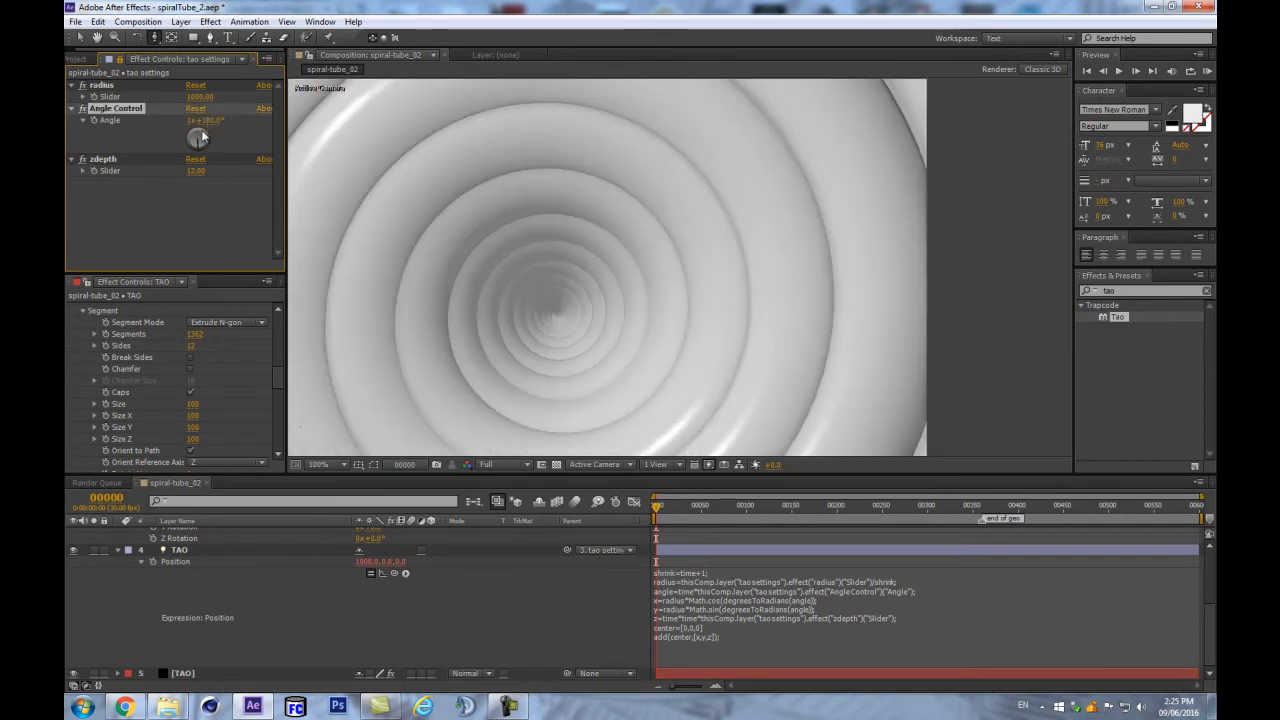
# - Orbit around the tunnel, then collapse the TAO, tao settings and dolly layers
pyautogui.scroll(-2, 649, 218)
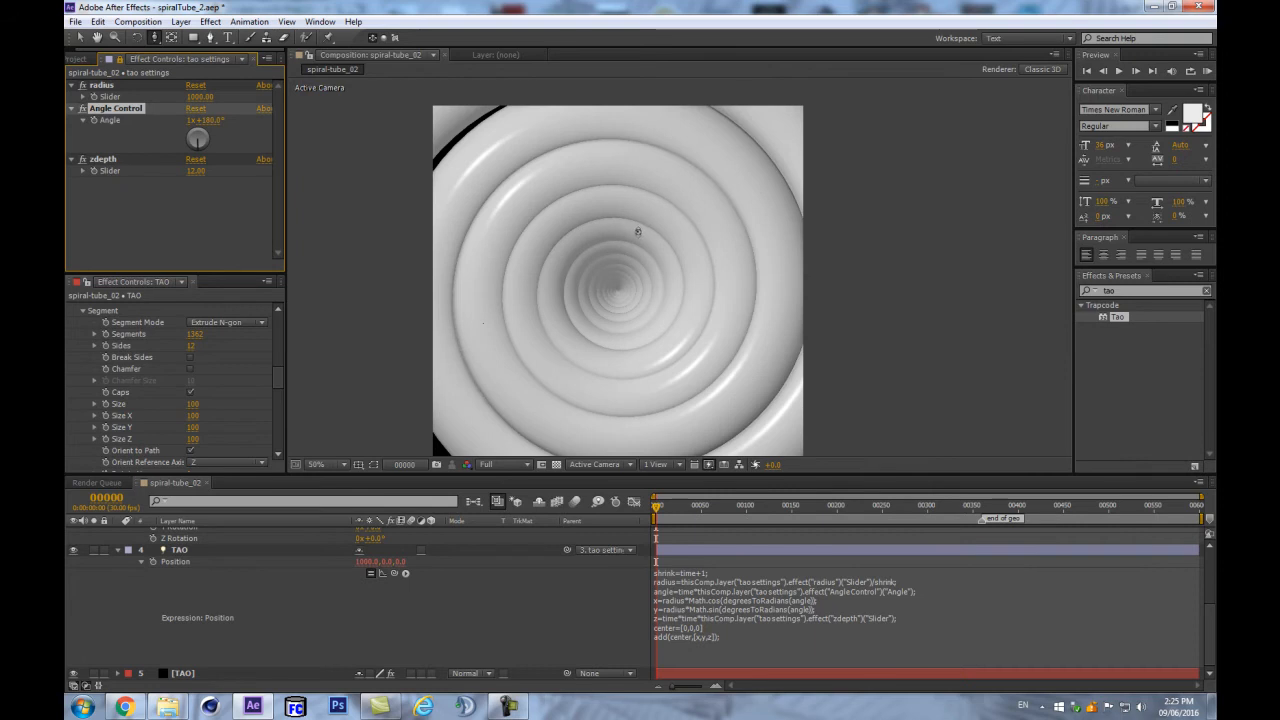
pyautogui.moveTo(642, 229); pyautogui.dragTo(649, 209)
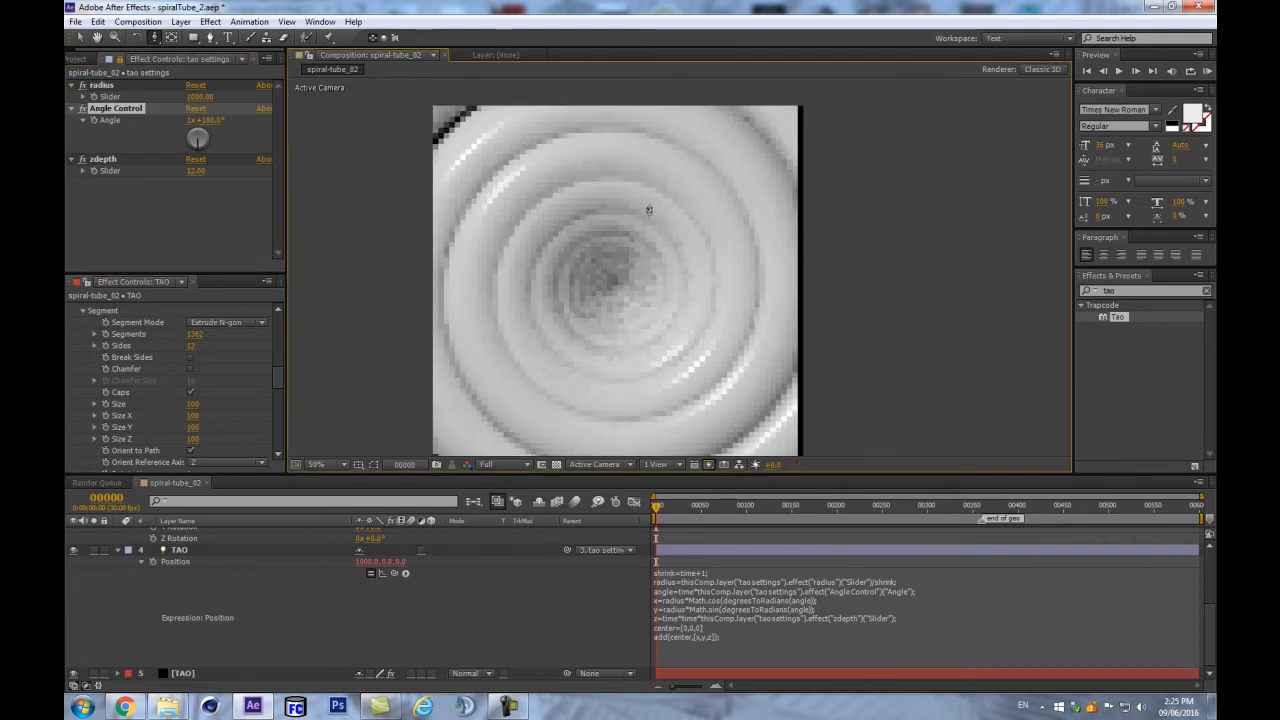
pyautogui.moveTo(595, 260); pyautogui.dragTo(596, 243)
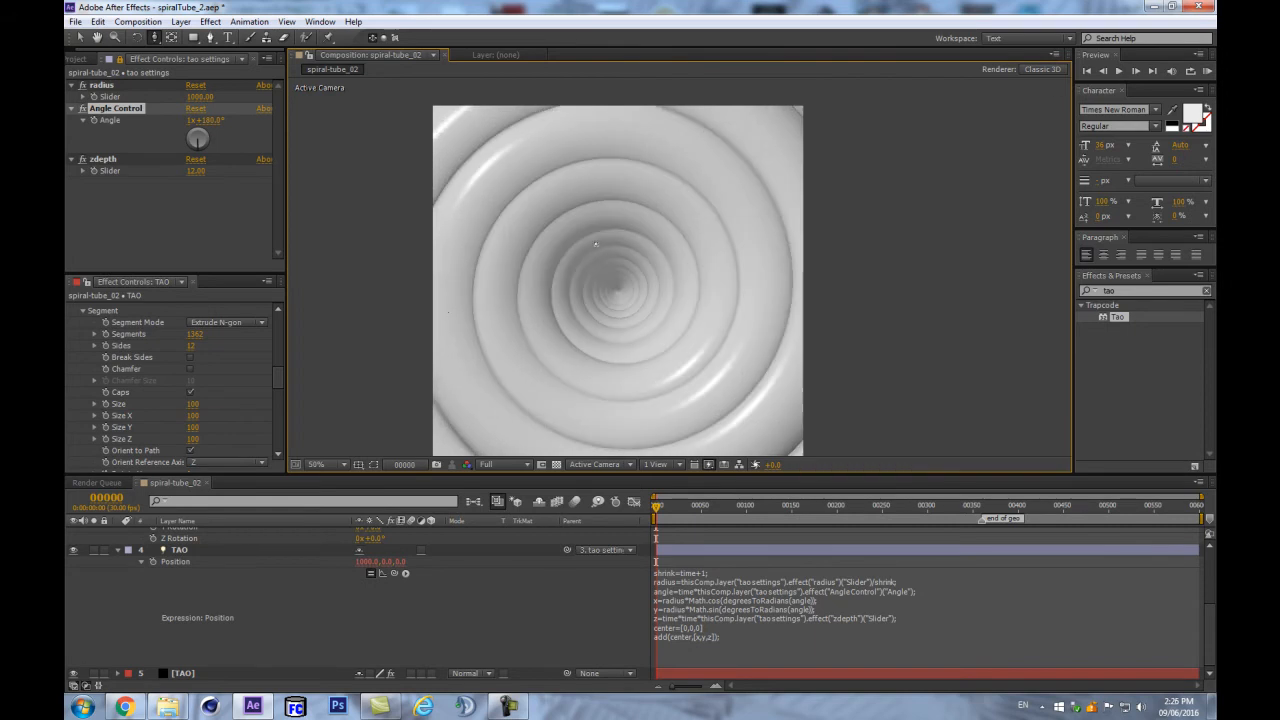
pyautogui.click(117, 552)
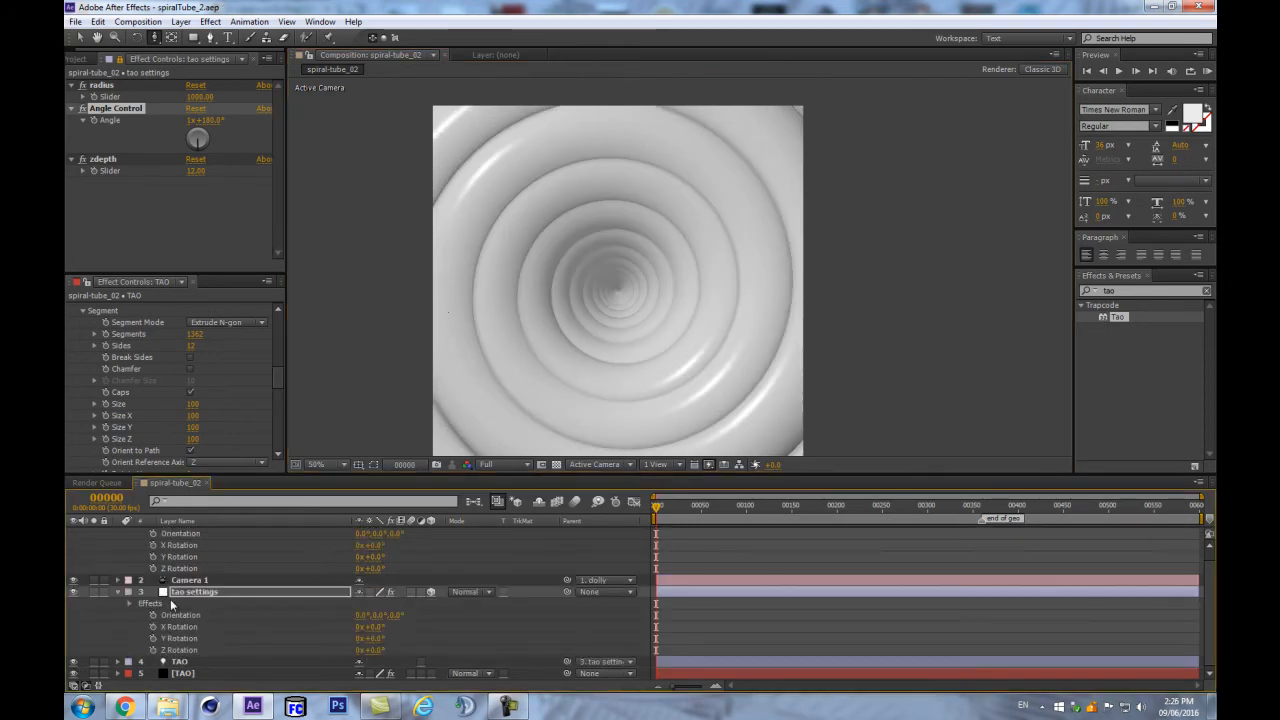
pyautogui.click(117, 594)
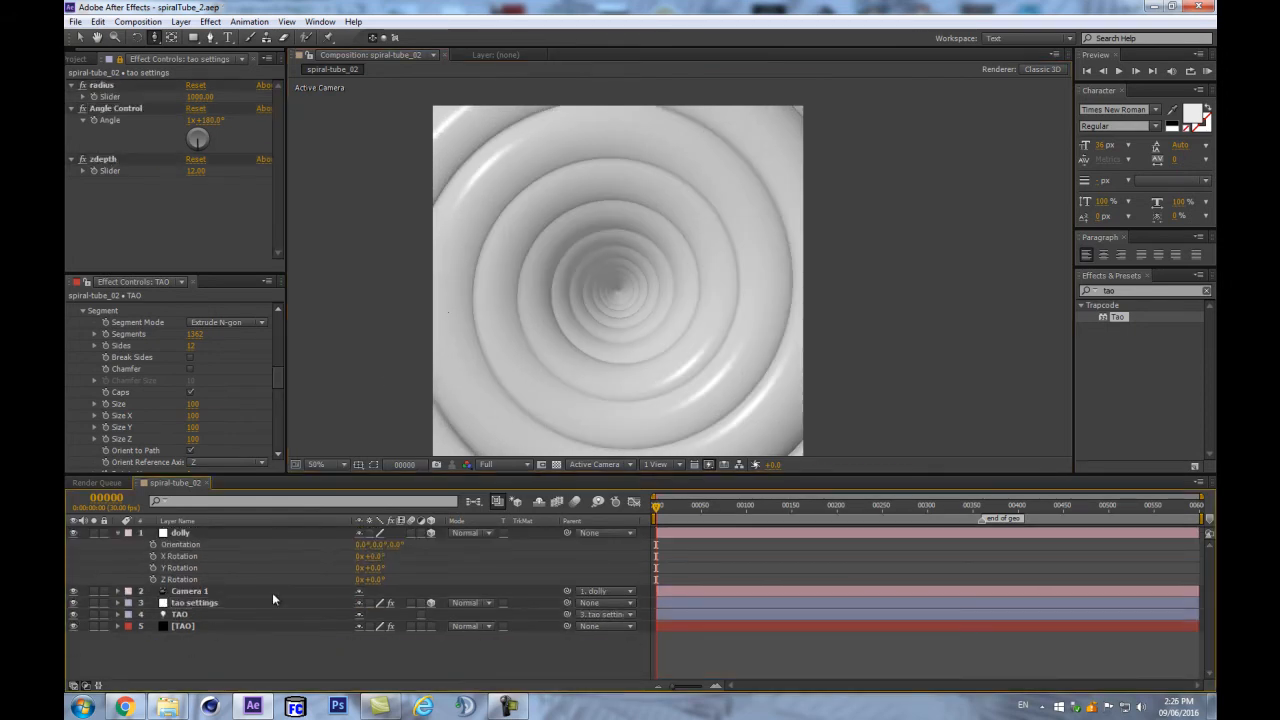
pyautogui.click(116, 533)
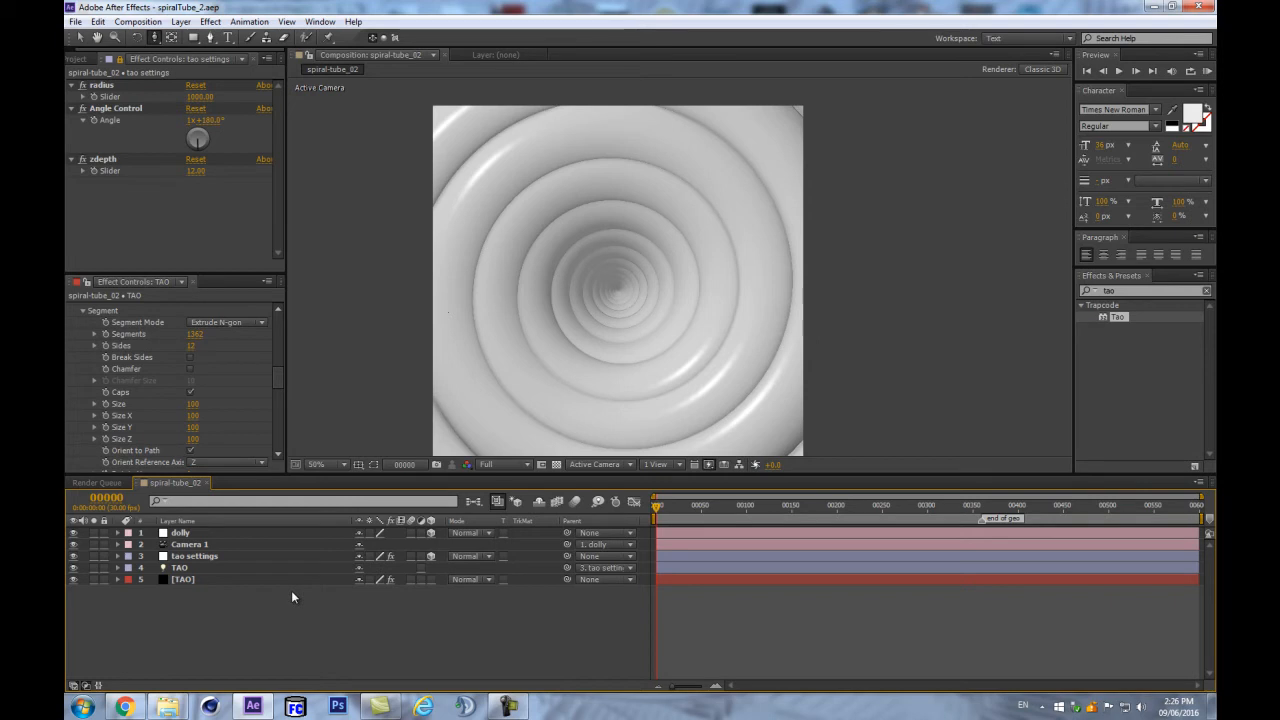
# - Create a 500×500 black solid named Tex and precompose it into Tex Comp 1
pyautogui.hotkey('ctrl', 'y')
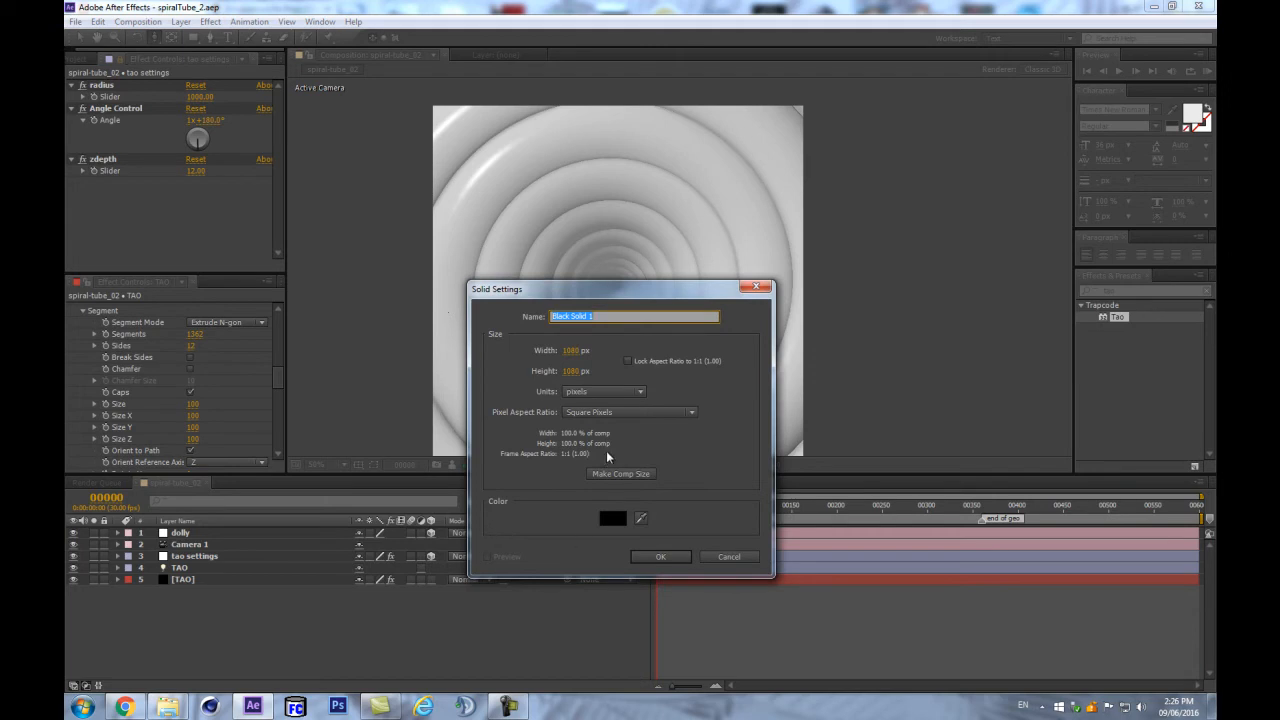
pyautogui.write('Tex')
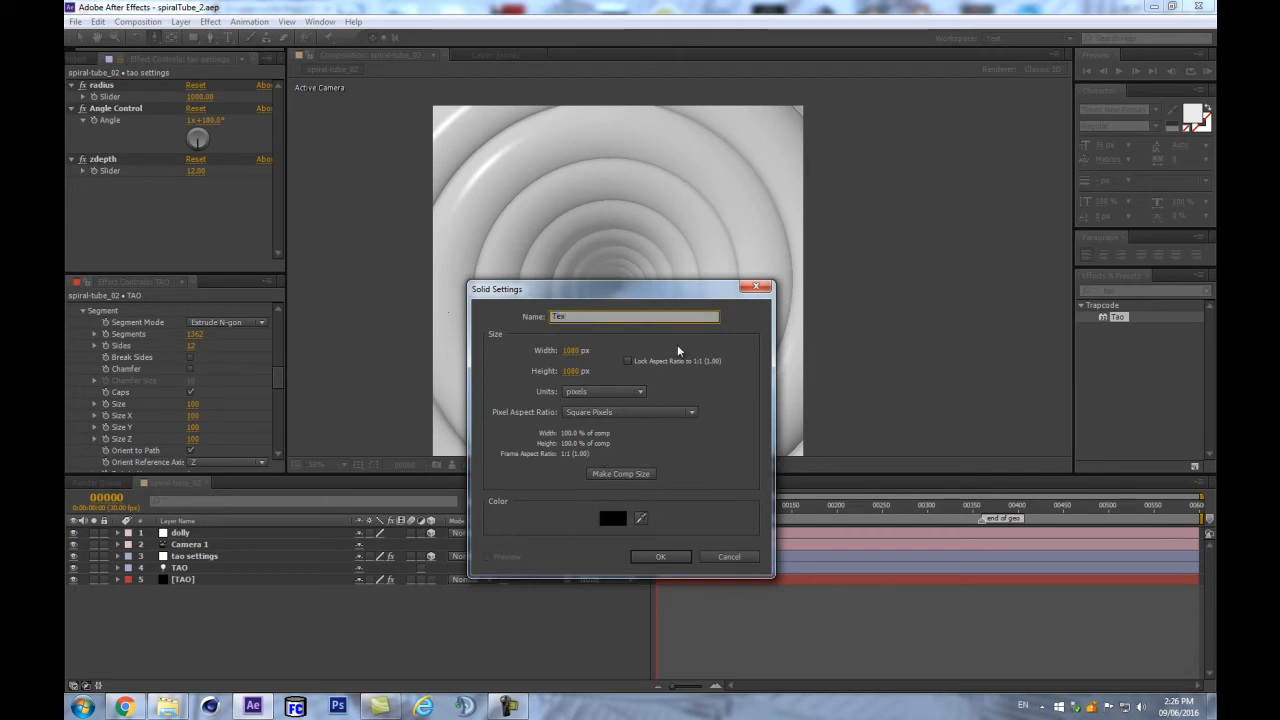
pyautogui.moveTo(579, 352); pyautogui.dragTo(578, 352)
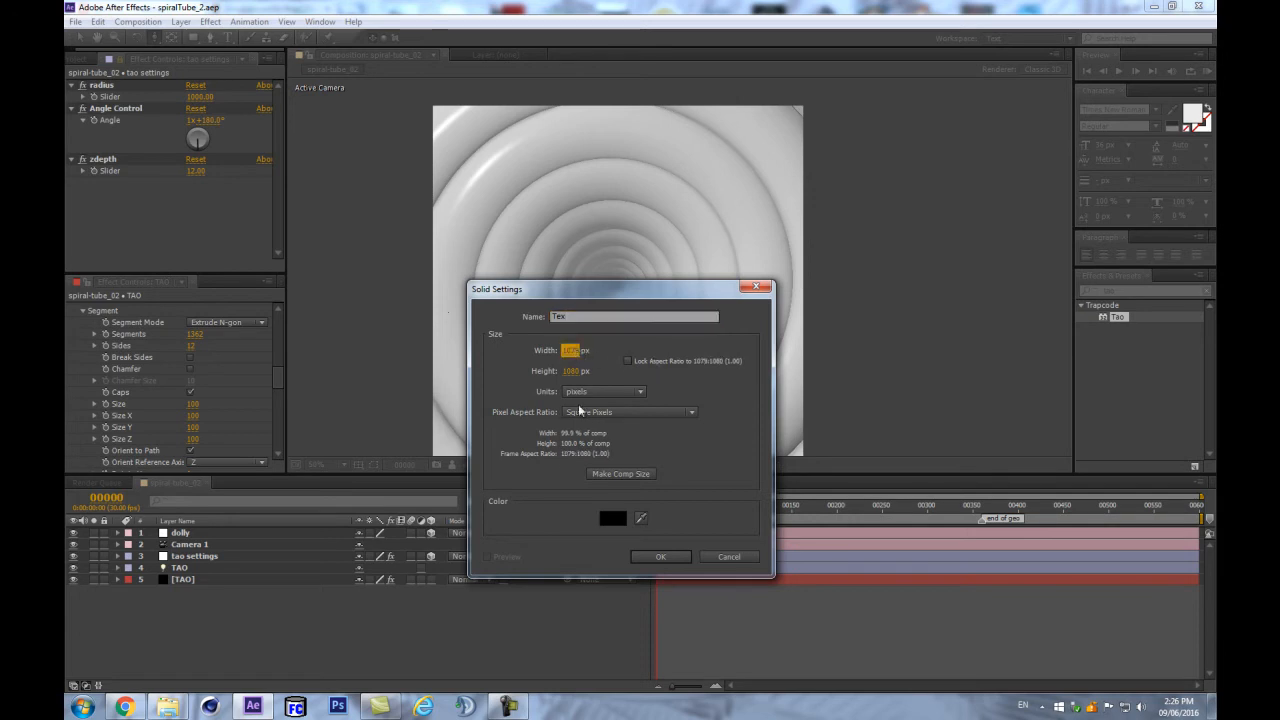
pyautogui.write('500')
pyautogui.click(575, 372)
pyautogui.write('500')
pyautogui.click(627, 360)
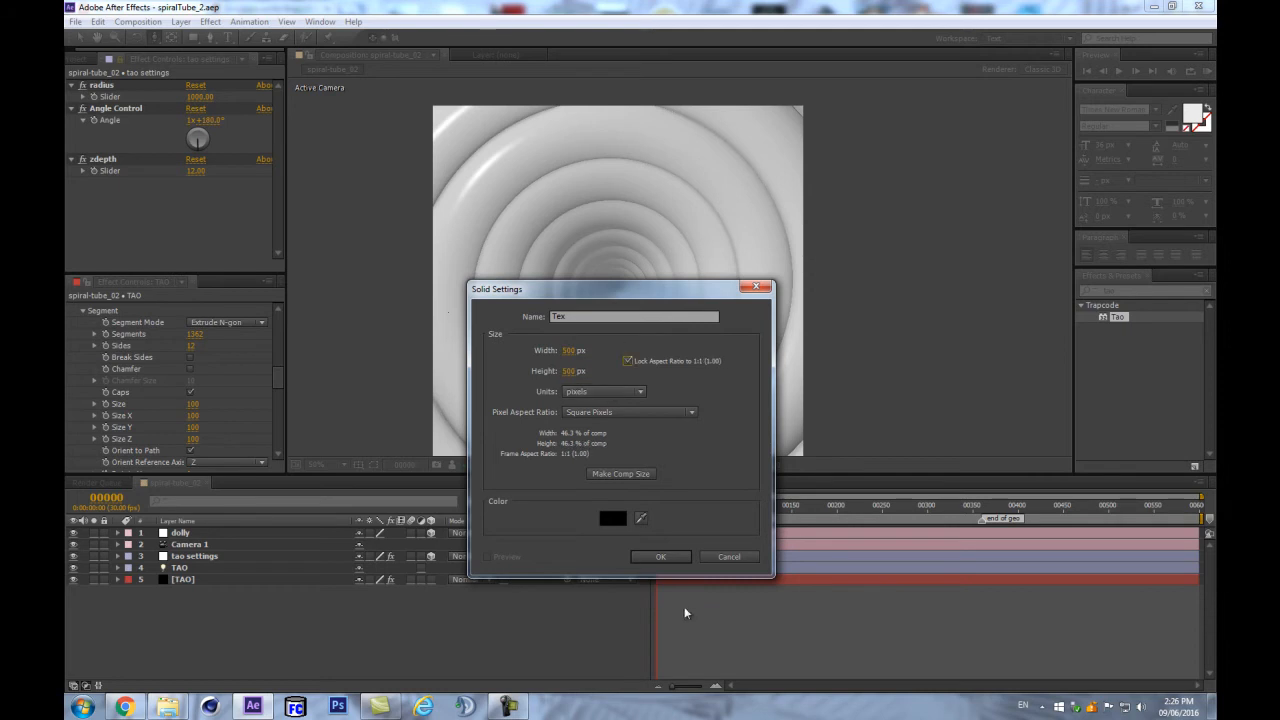
pyautogui.click(664, 557)
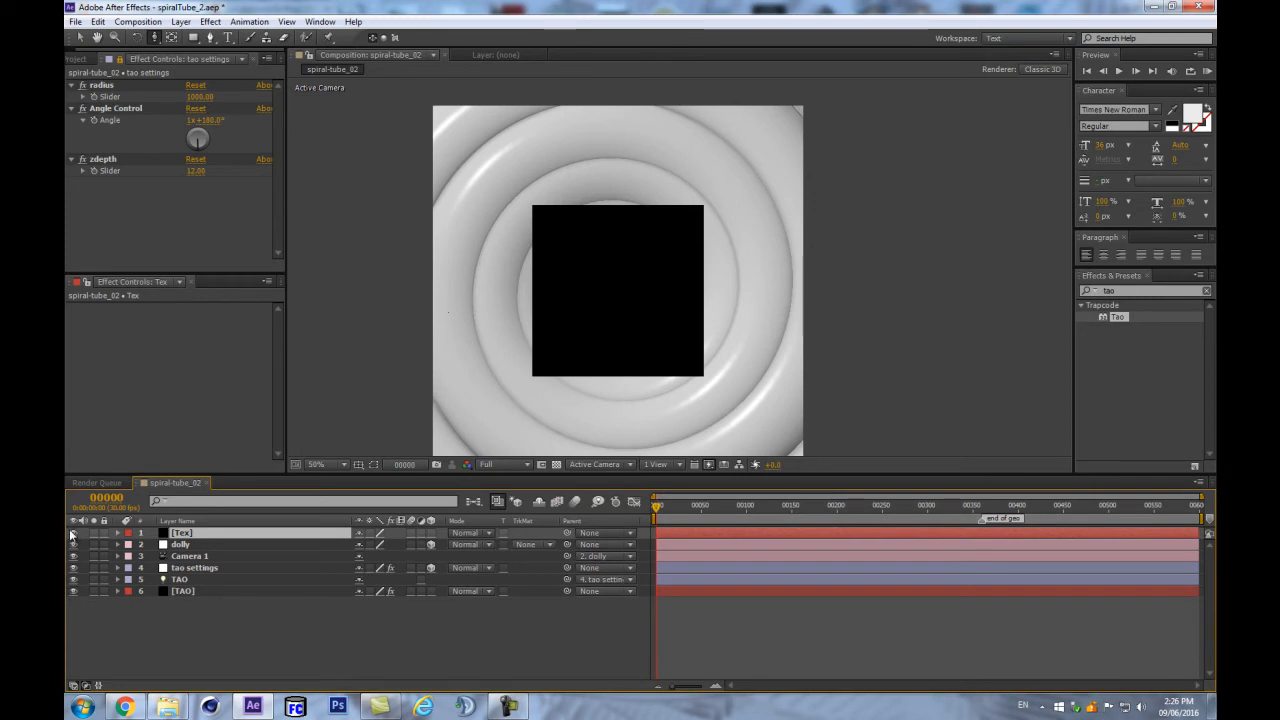
pyautogui.hotkey('ctrl', 'shift', 'c')
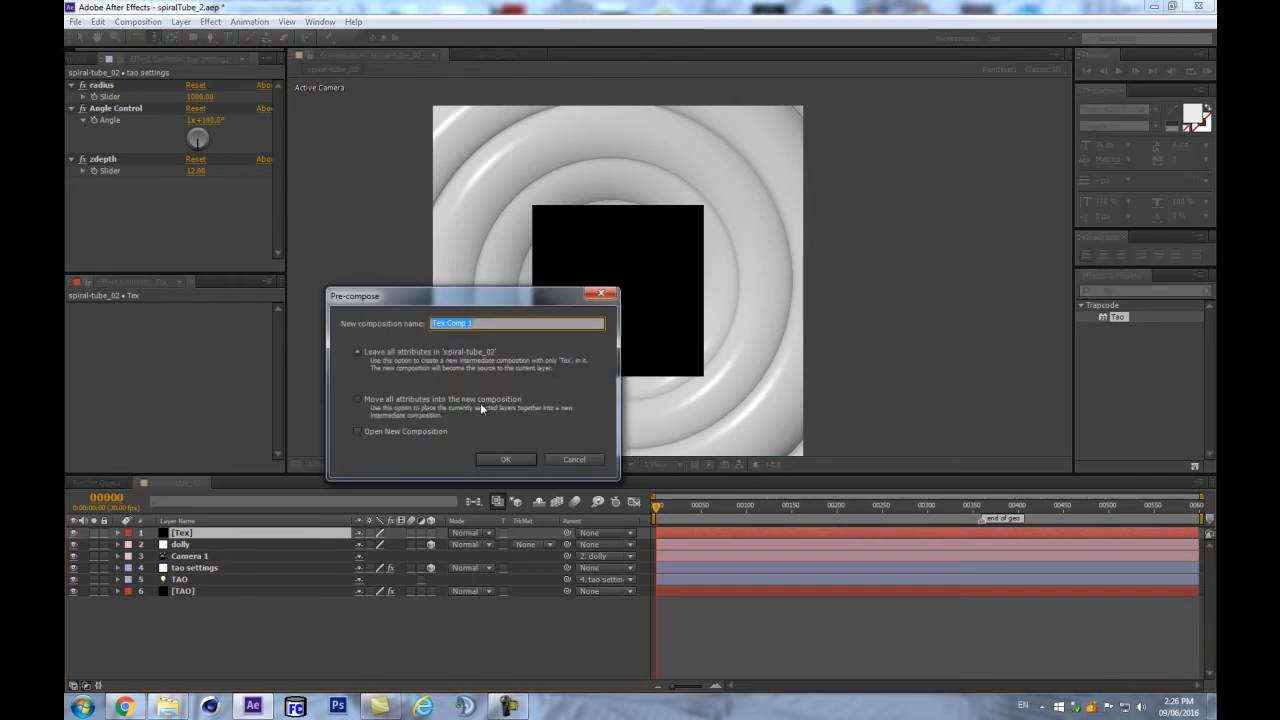
pyautogui.click(504, 459)
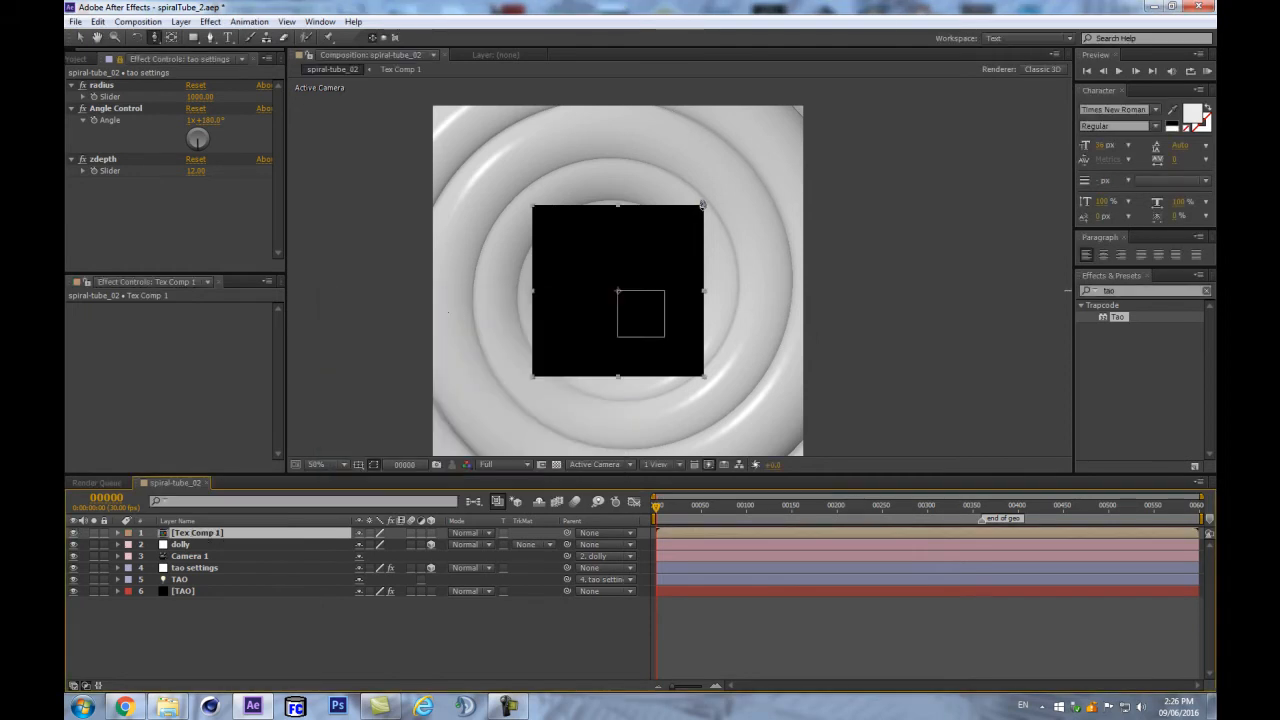
# - Inside Tex Comp 1, apply the Ramp and Colorama effects to the Tex solid
pyautogui.doubleClick(200, 533)
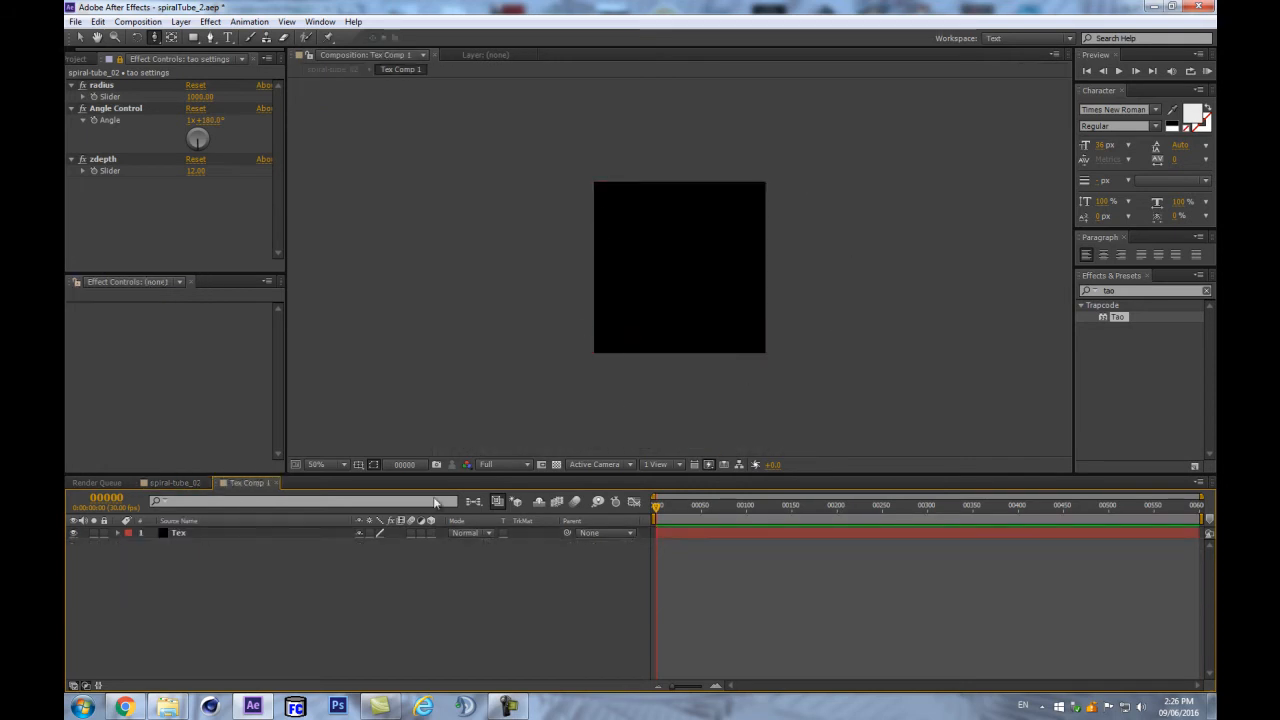
pyautogui.moveTo(773, 474); pyautogui.dragTo(773, 541)
pyautogui.hotkey('ctrl', '5')
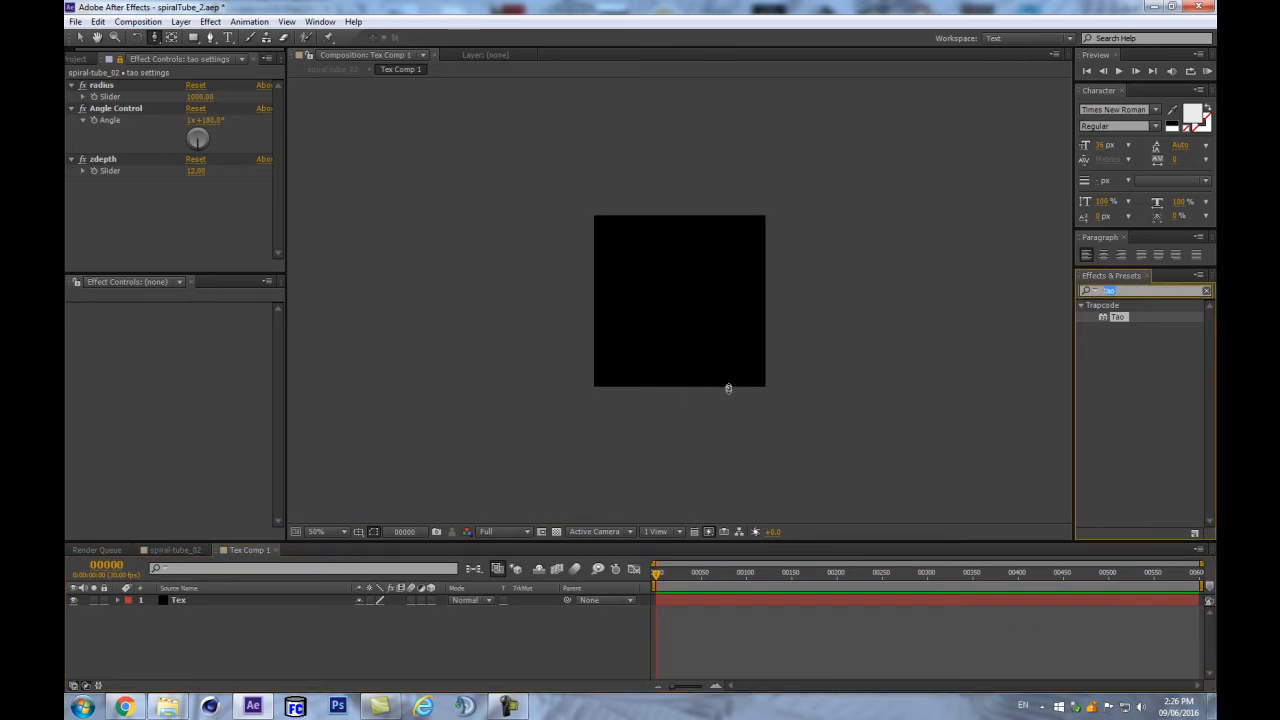
pyautogui.write('ramp')
pyautogui.moveTo(1112, 318); pyautogui.dragTo(255, 602)
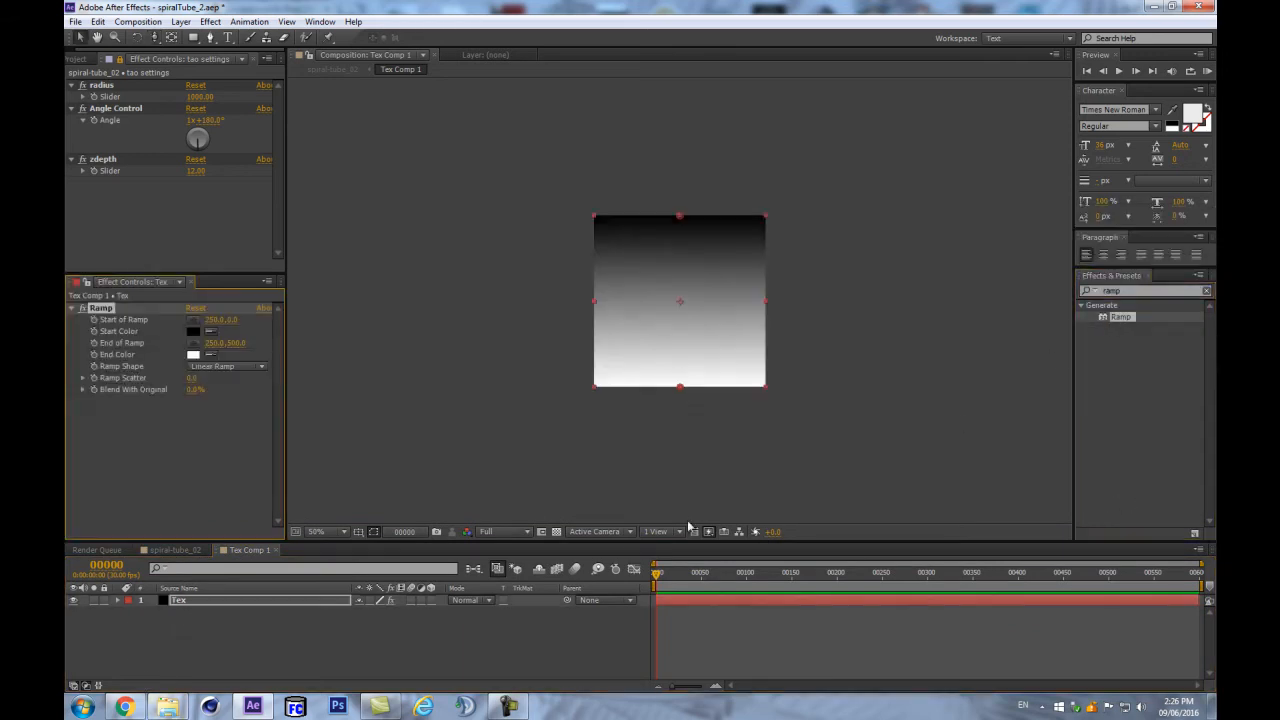
pyautogui.hotkey('ctrl', '5')
pyautogui.write('coloram')
pyautogui.moveTo(1124, 316); pyautogui.dragTo(222, 427)
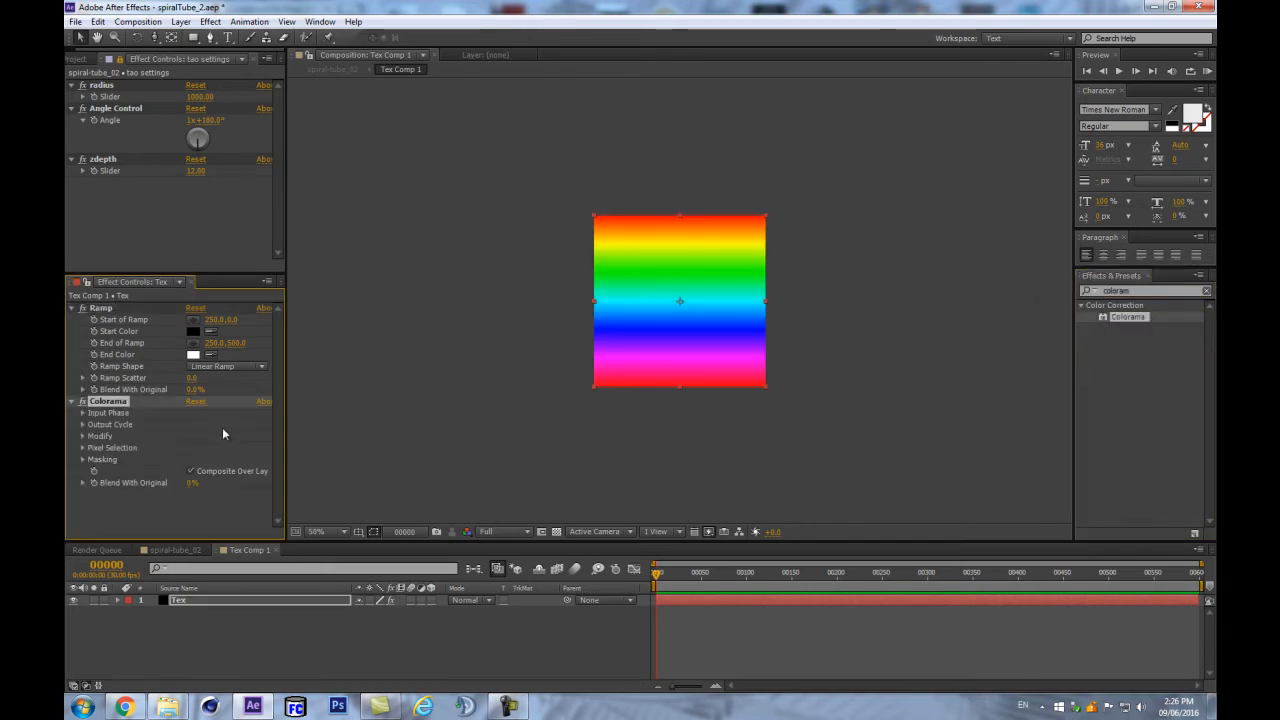
# - Set Colorama's Output Cycle preset palette to Ramp Grey
pyautogui.click(83, 413)
pyautogui.click(83, 413)
pyautogui.click(83, 424)
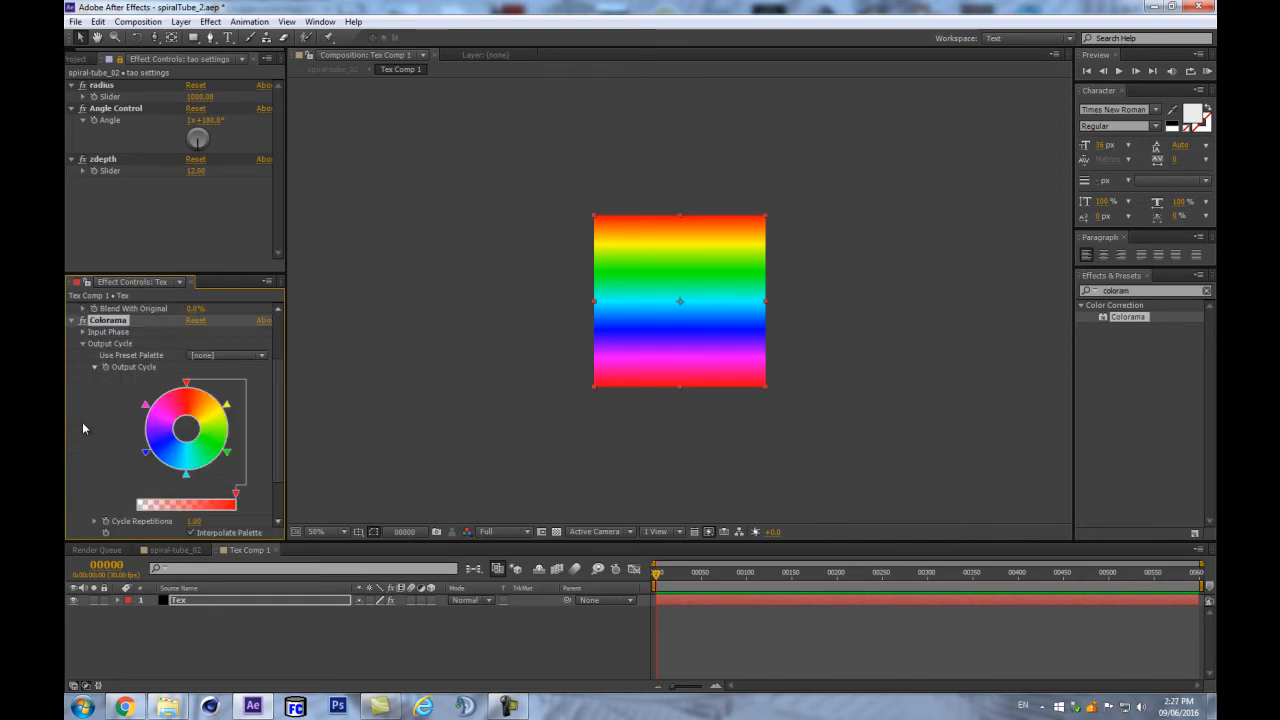
pyautogui.click(200, 356)
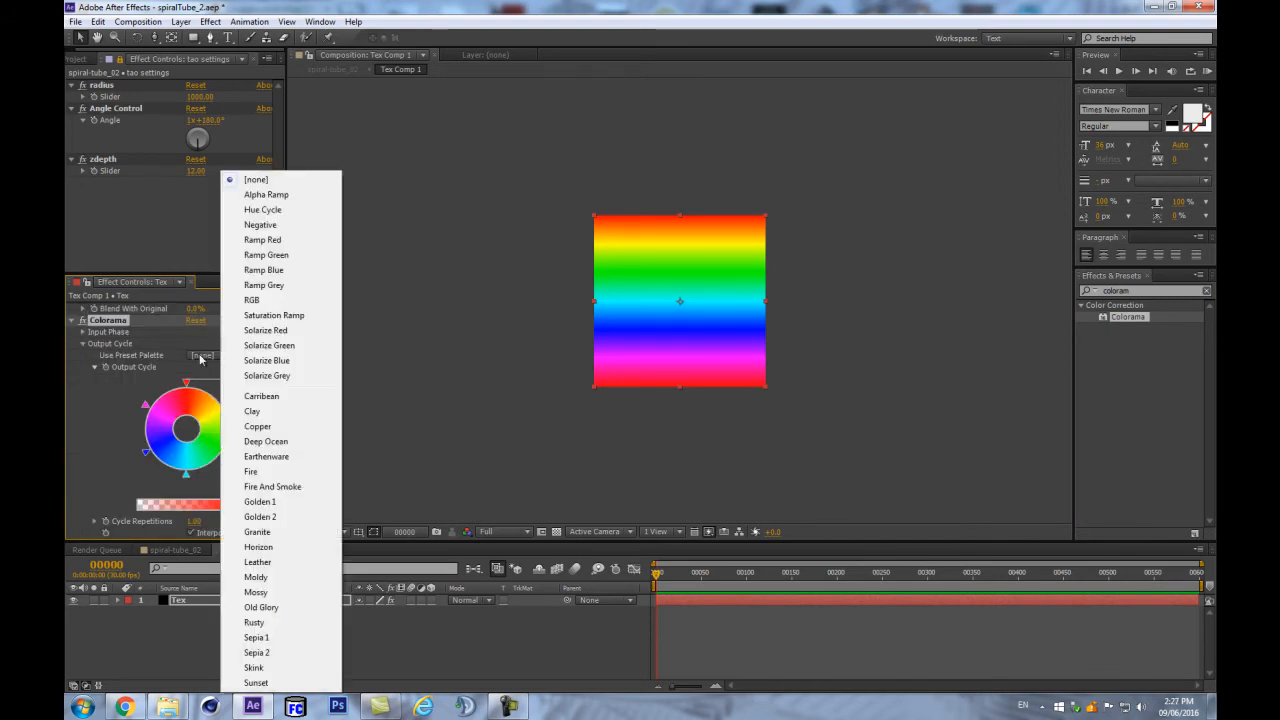
pyautogui.click(251, 289)
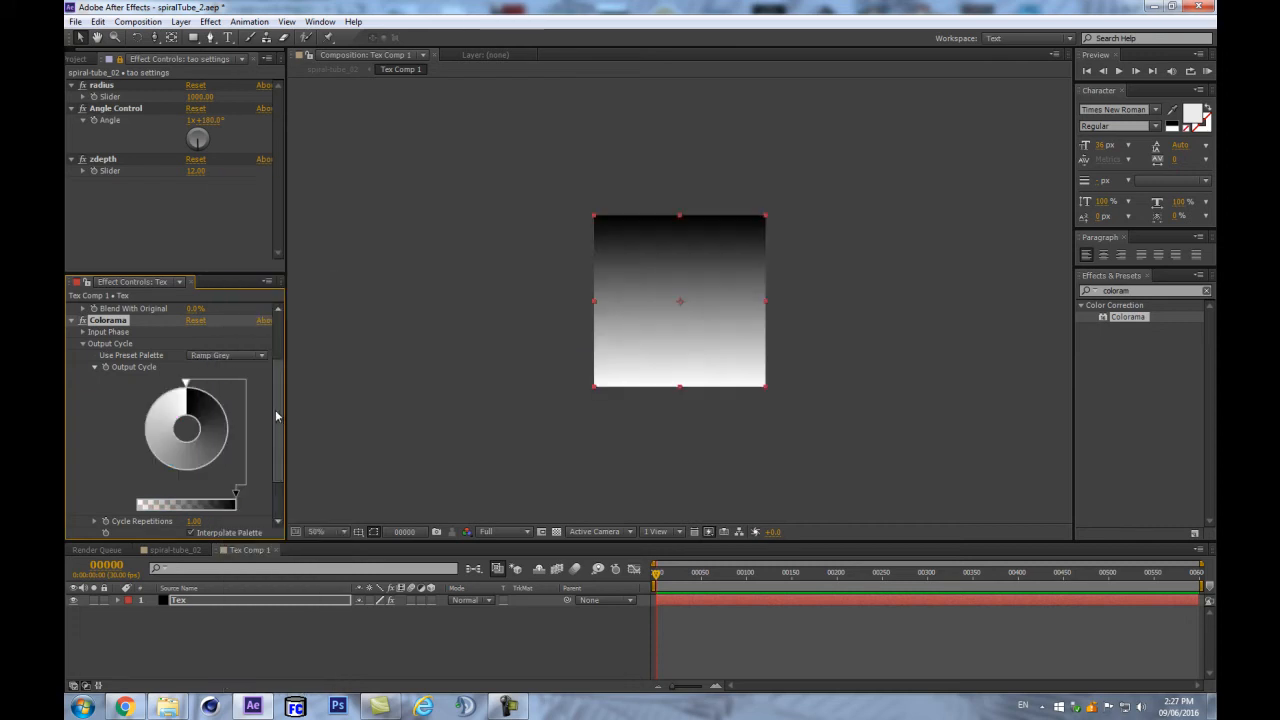
pyautogui.scroll(-2, 258, 505)
# - Turn off Interpolate Palette and try Cycle Repetitions around 15 and 12
pyautogui.click(191, 474)
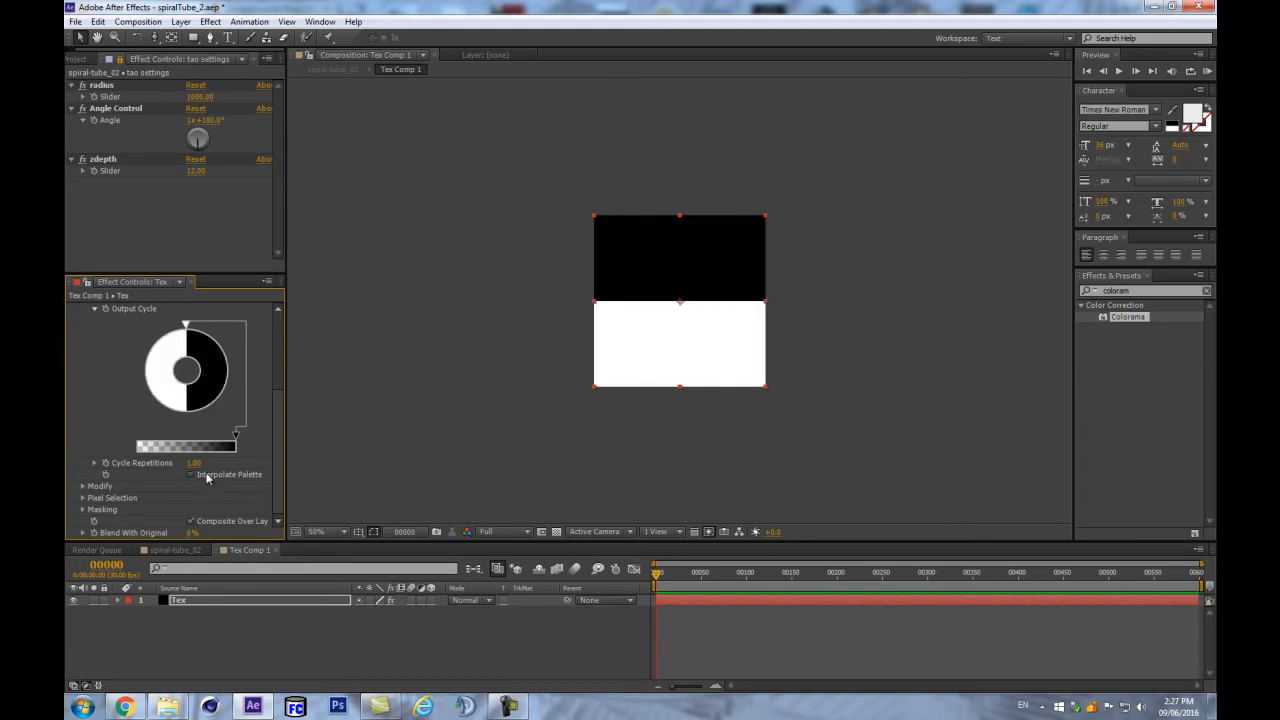
pyautogui.scroll(1, 920, 296)
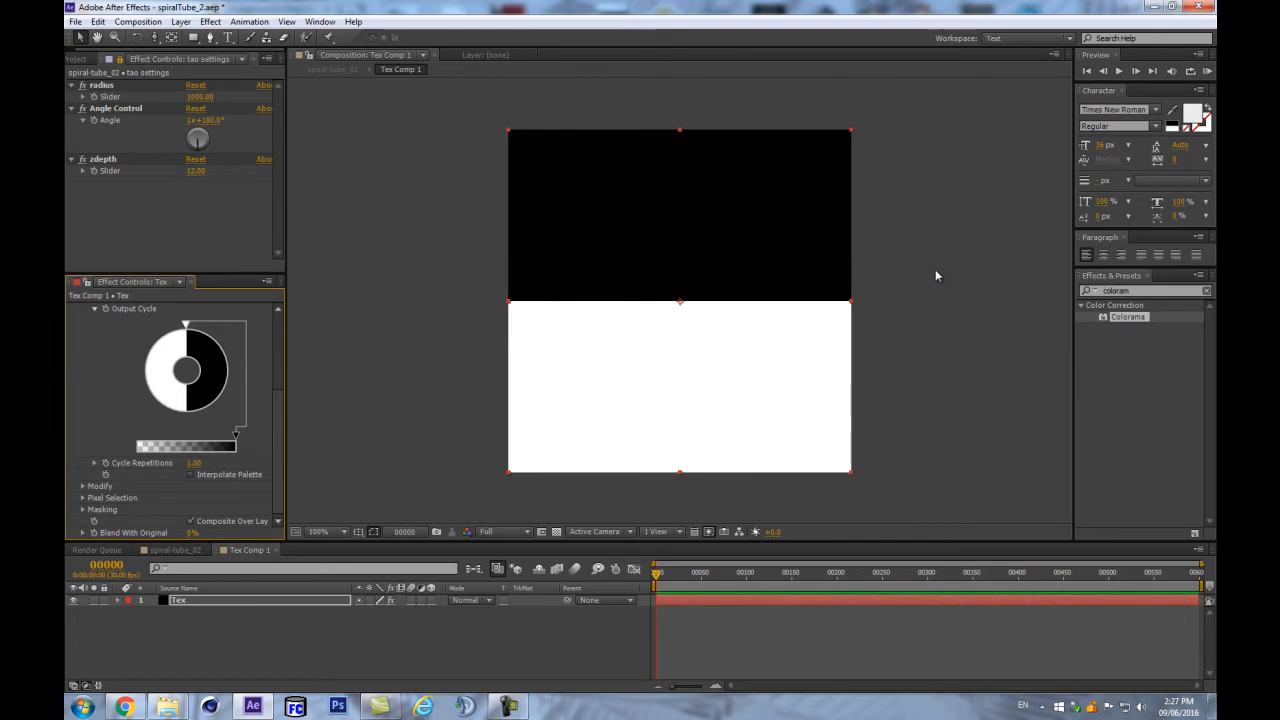
pyautogui.moveTo(192, 463); pyautogui.dragTo(256, 447)
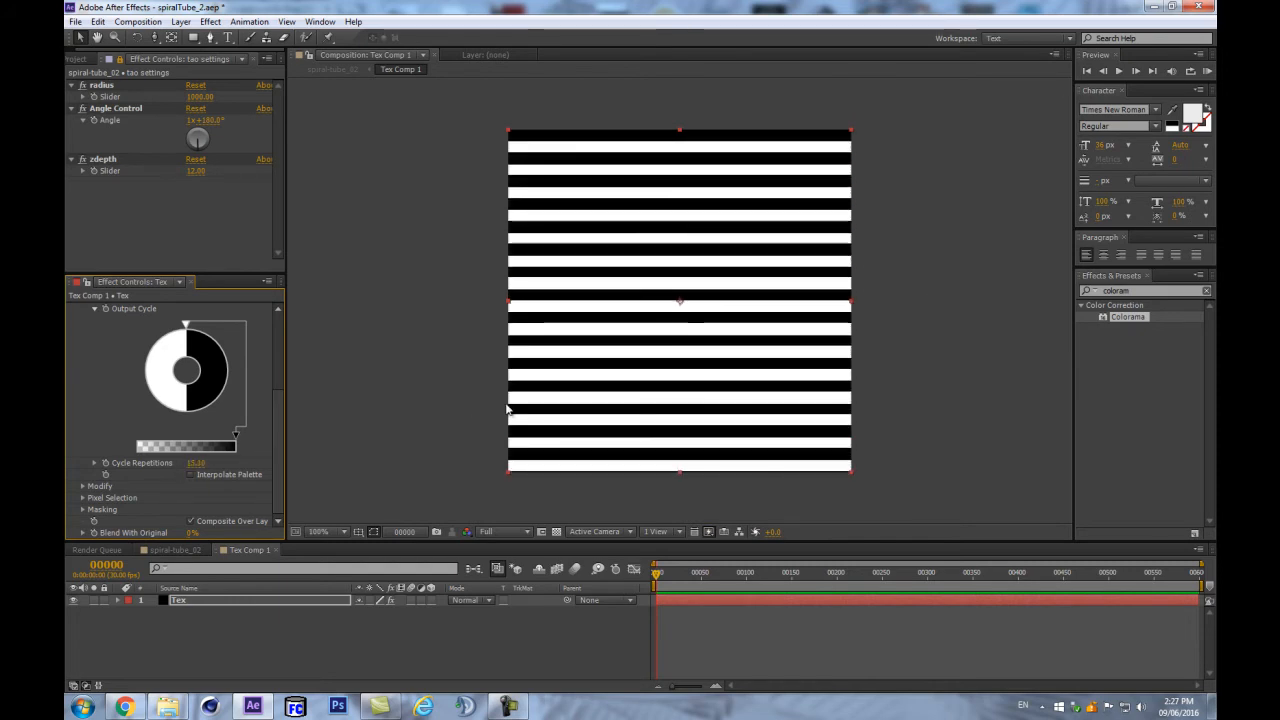
pyautogui.click(197, 463)
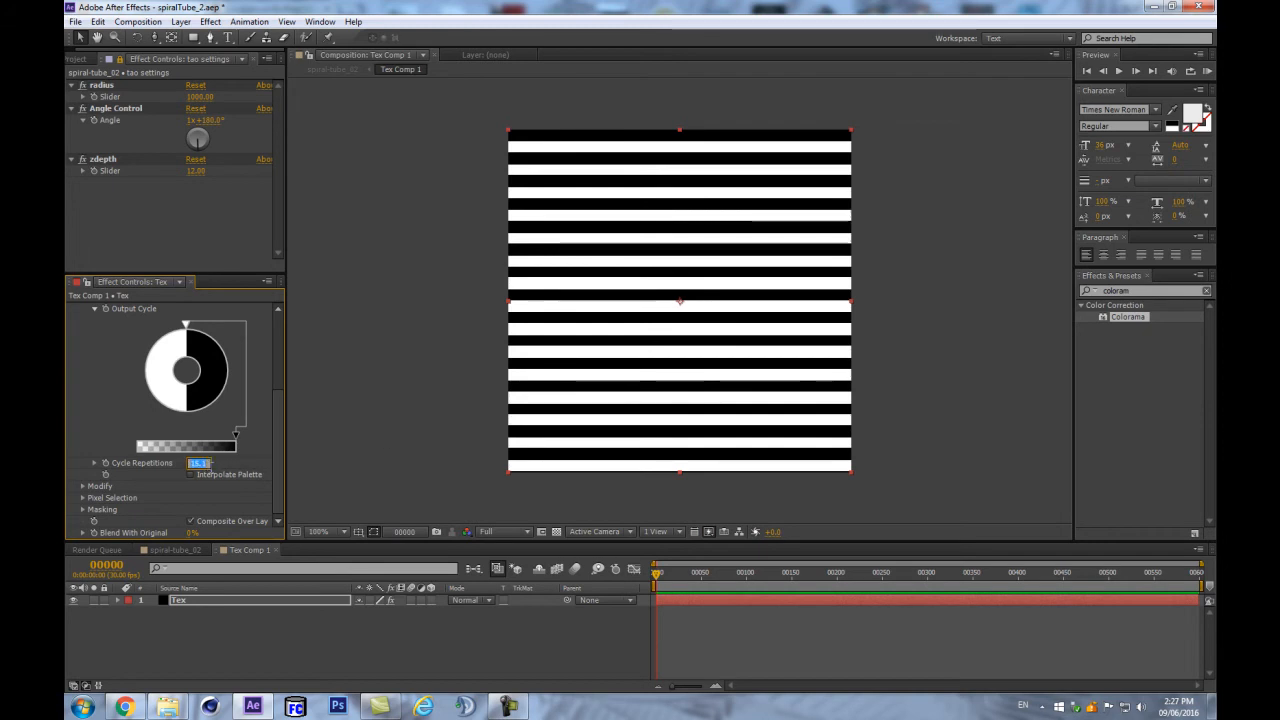
pyautogui.write('12')
pyautogui.press('Return')
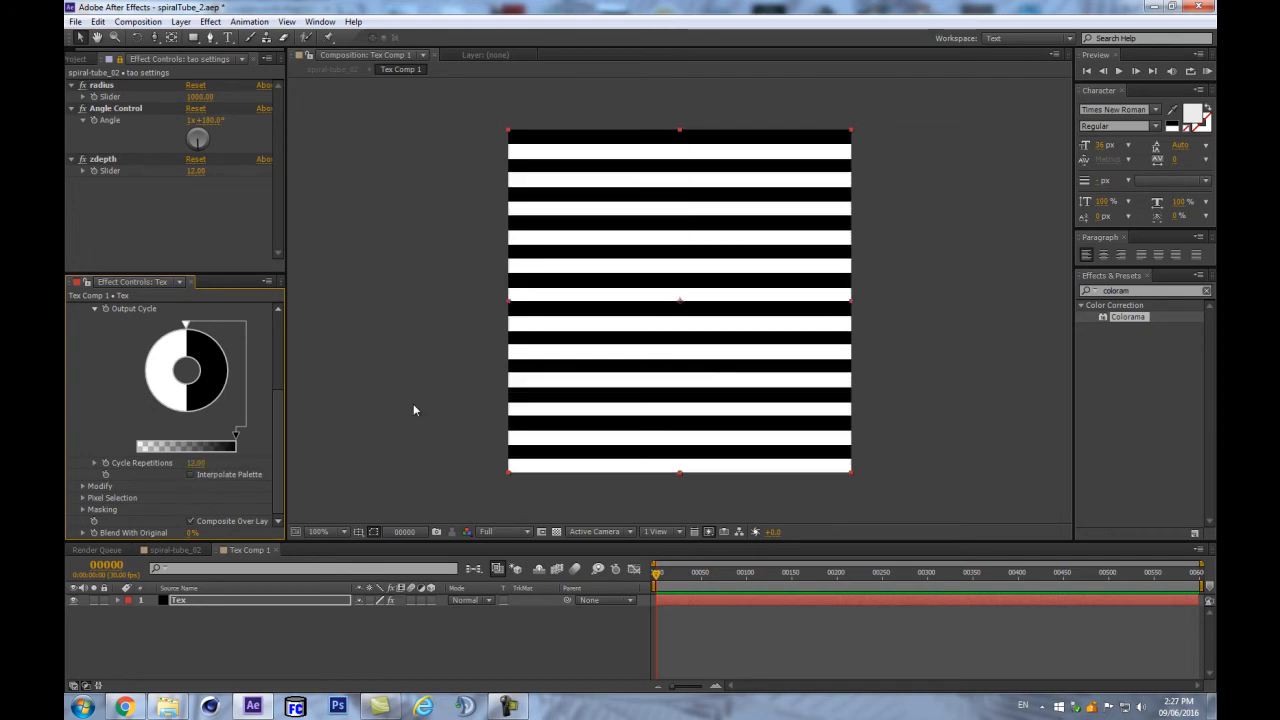
pyautogui.press('.')
pyautogui.press(',')
pyautogui.press(',')
pyautogui.press('.')
# - Settle Cycle Repetitions at 1, then return to spiral-tube_02 with Tex Comp 1 hidden
pyautogui.moveTo(195, 463); pyautogui.dragTo(248, 453)
pyautogui.click(198, 463)
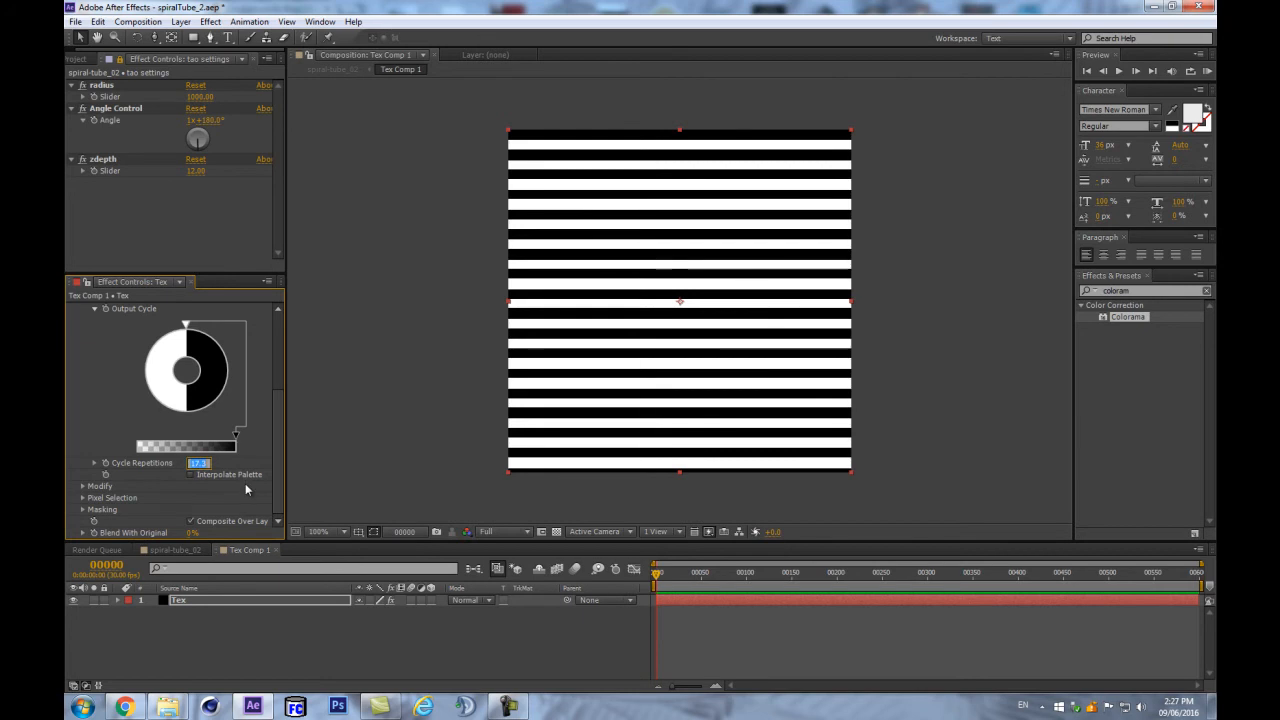
pyautogui.write('0')
pyautogui.press('Return')
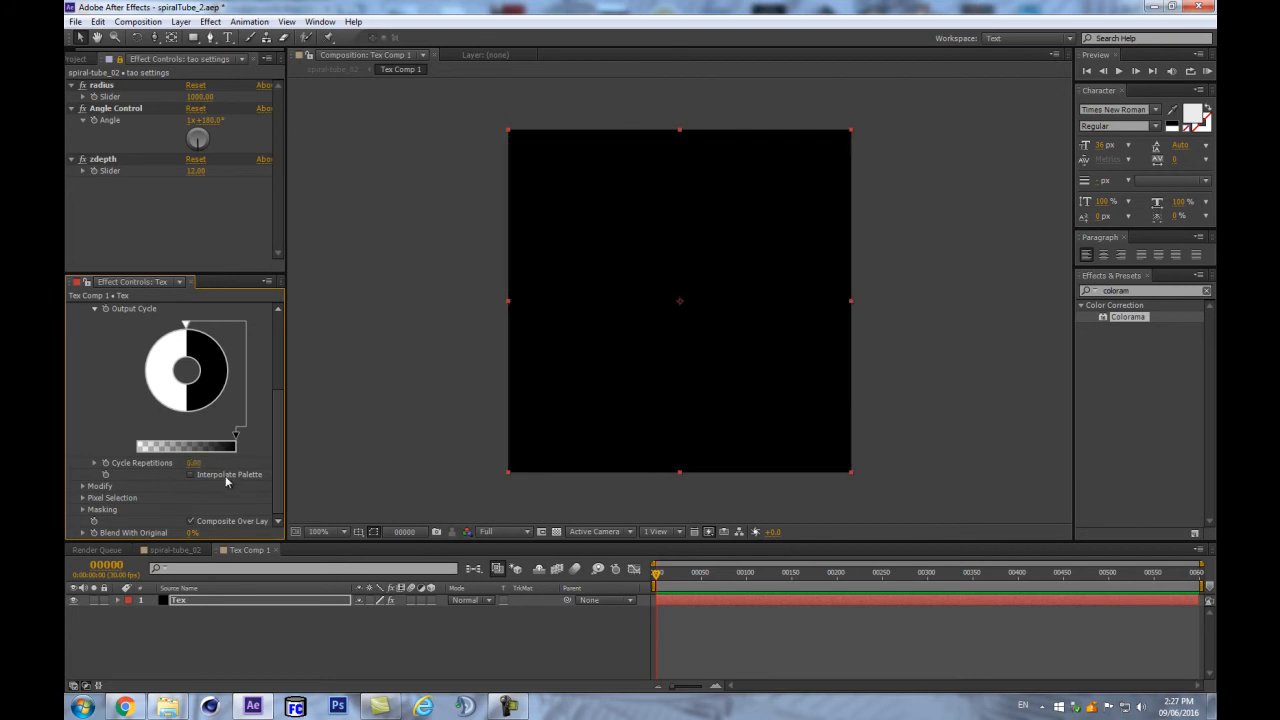
pyautogui.click(197, 463)
pyautogui.write('1')
pyautogui.press('Return')
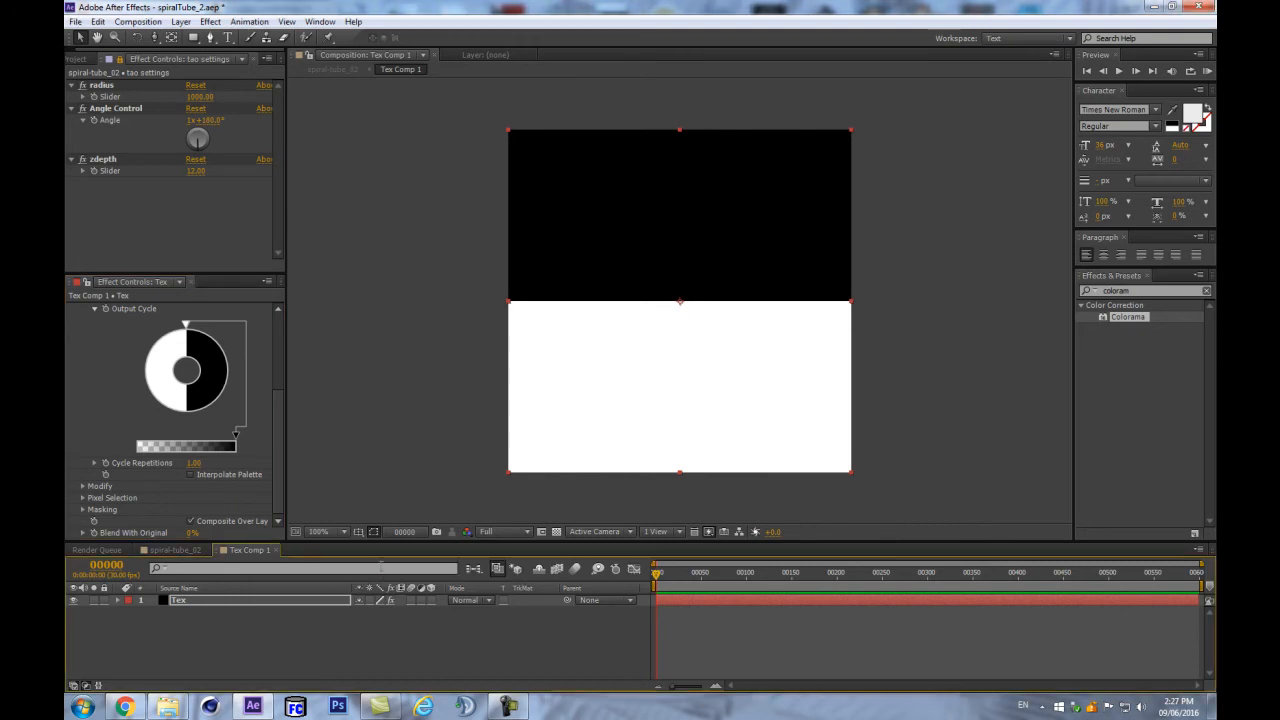
pyautogui.click(175, 550)
pyautogui.click(72, 600)
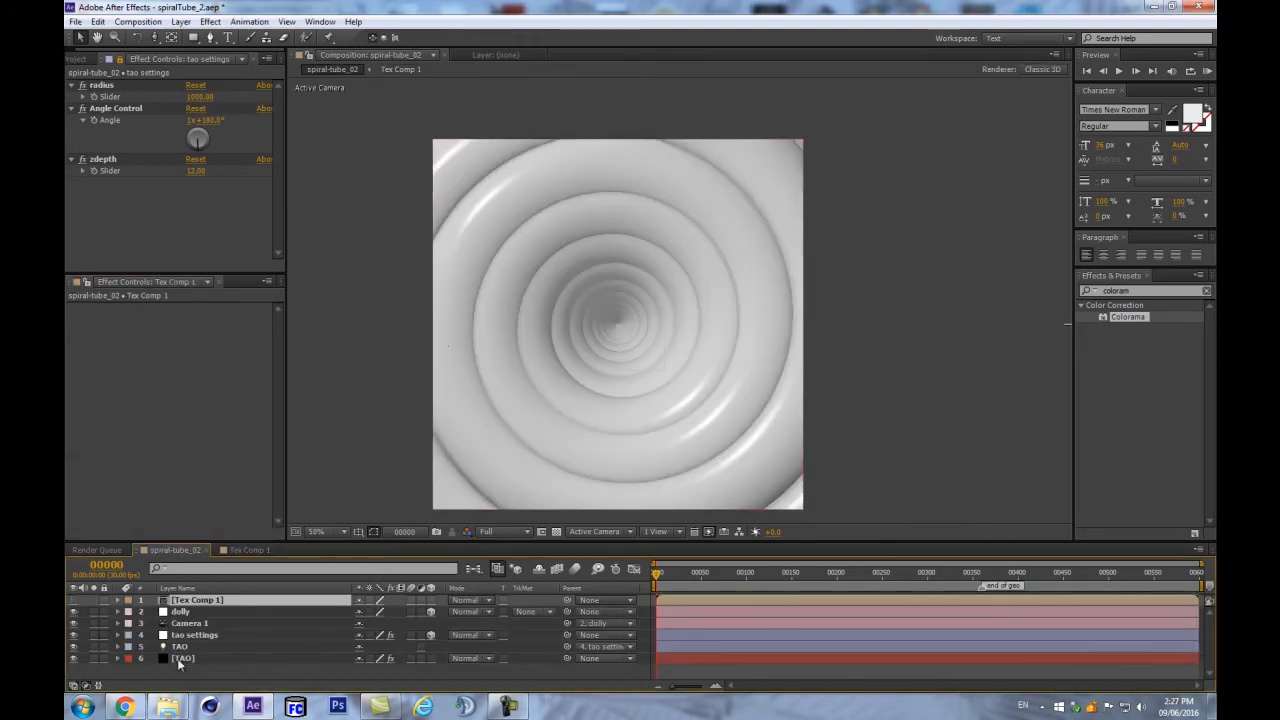
# - Set the TAO layer's Textures > Color Texture to 1. Tex Comp 1
pyautogui.click(215, 668)
pyautogui.click(215, 662)
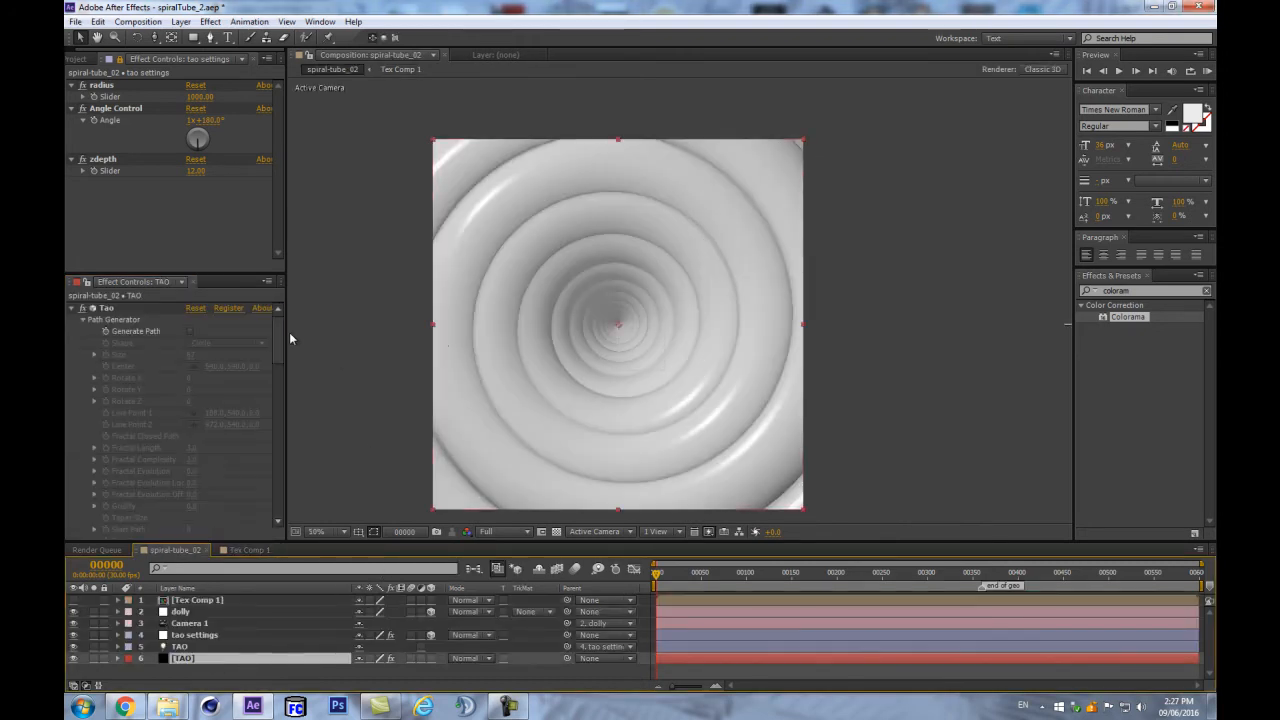
pyautogui.scroll(-5, 180, 420)
pyautogui.scroll(4, 282, 458)
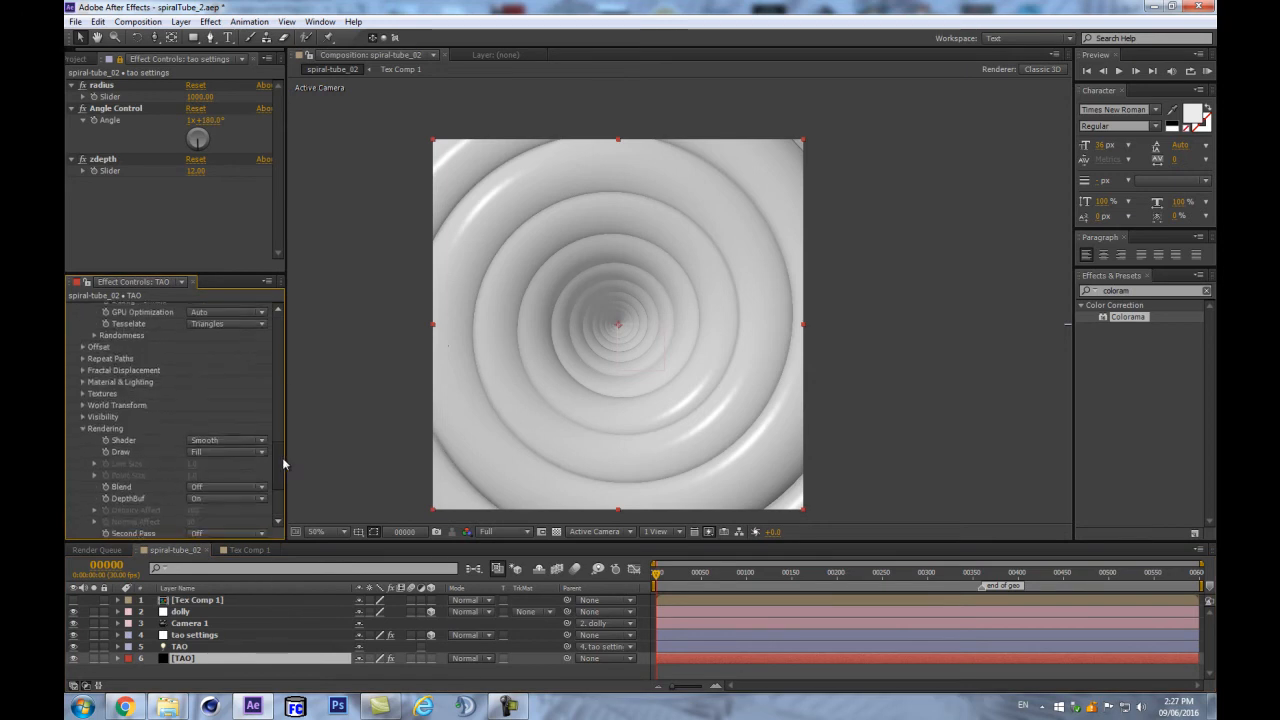
pyautogui.click(82, 397)
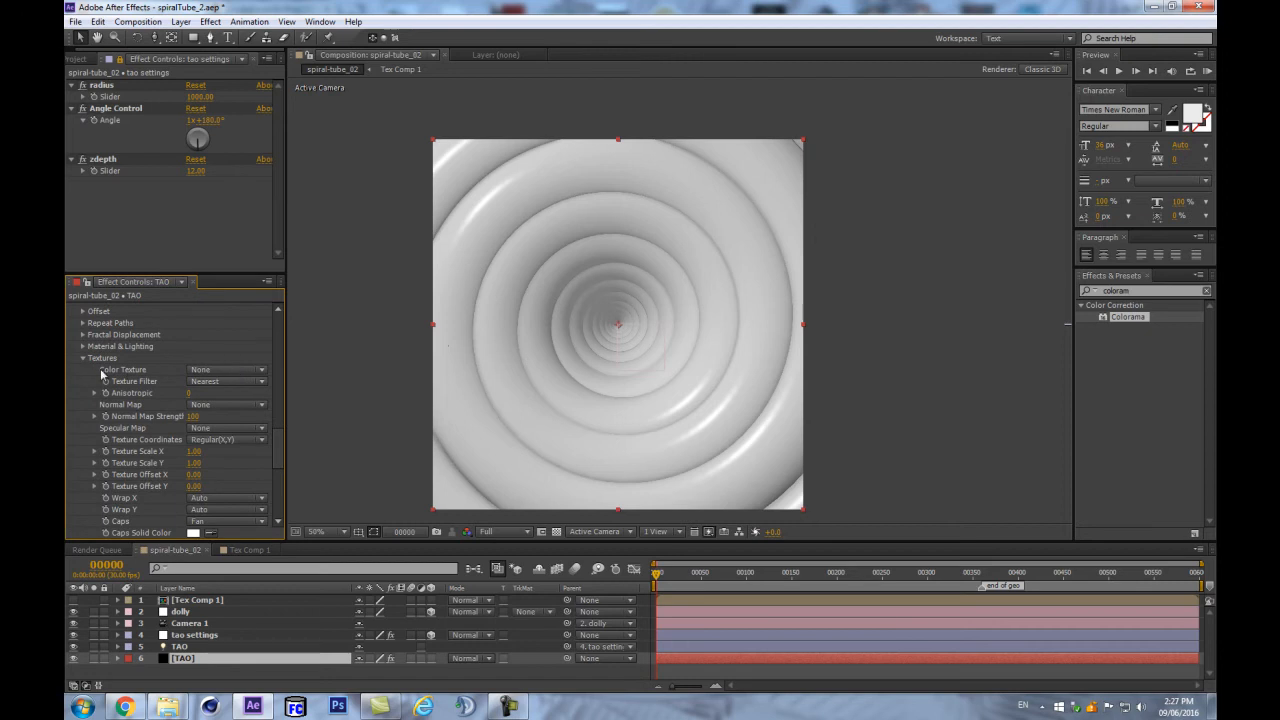
pyautogui.click(190, 373)
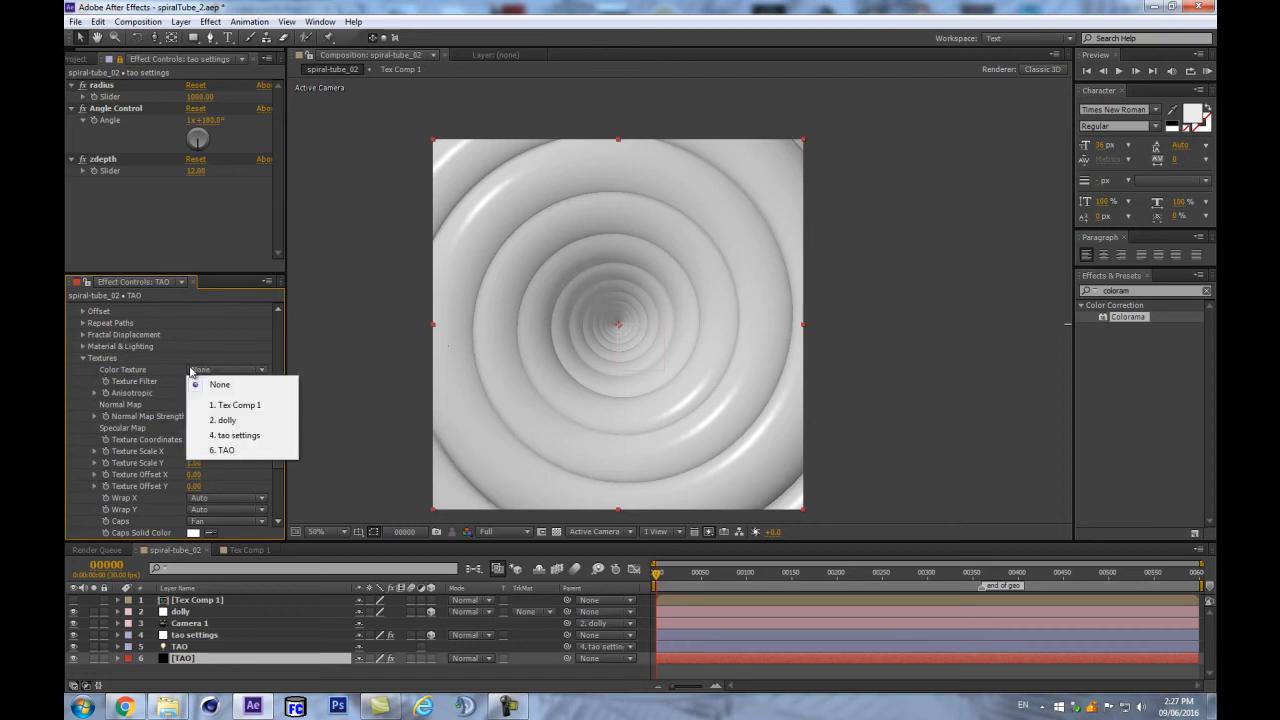
pyautogui.click(259, 406)
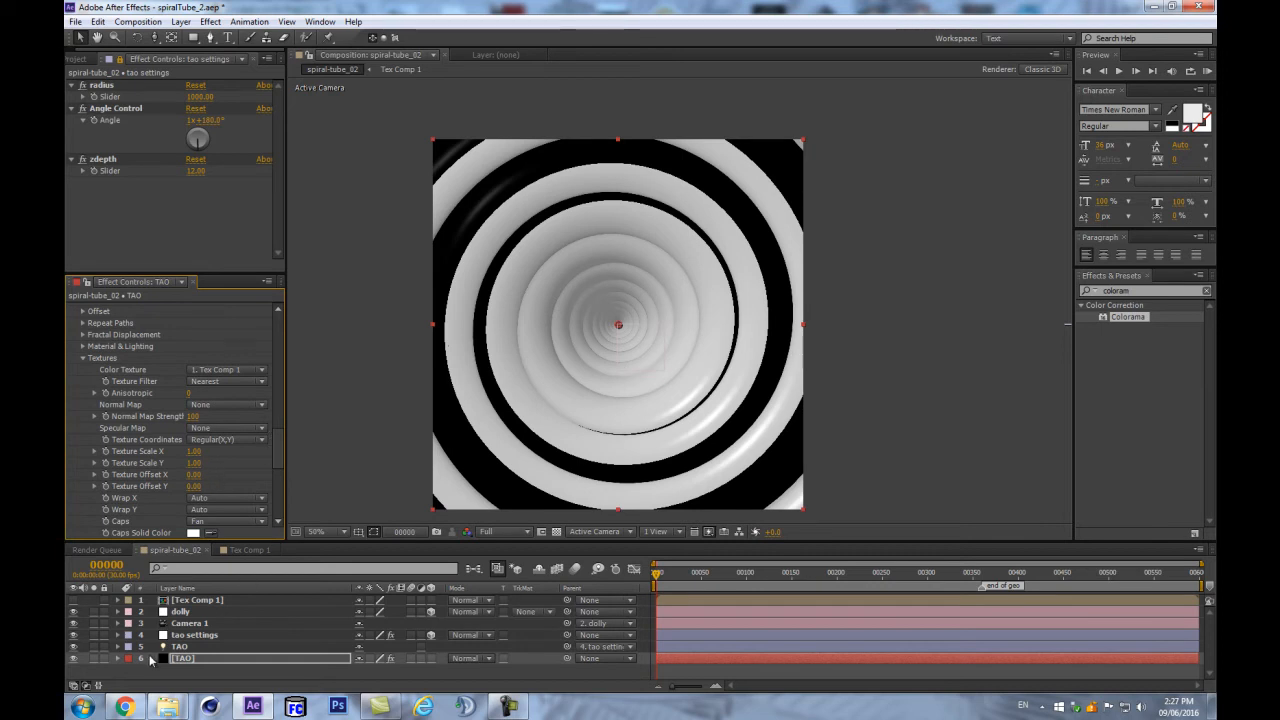
# - Rotate the Tex layer in Tex Comp 1 by 90°, then go back to spiral-tube_02
pyautogui.doubleClick(190, 601)
pyautogui.click(189, 602)
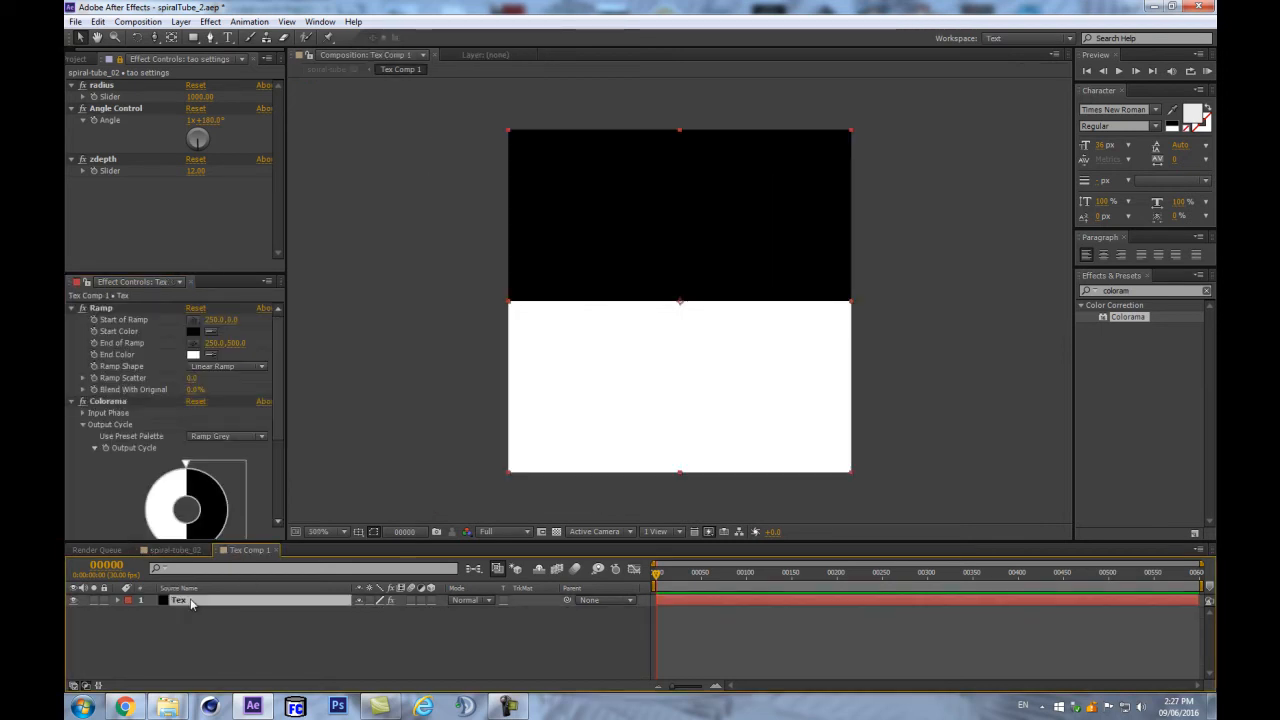
pyautogui.press('r')
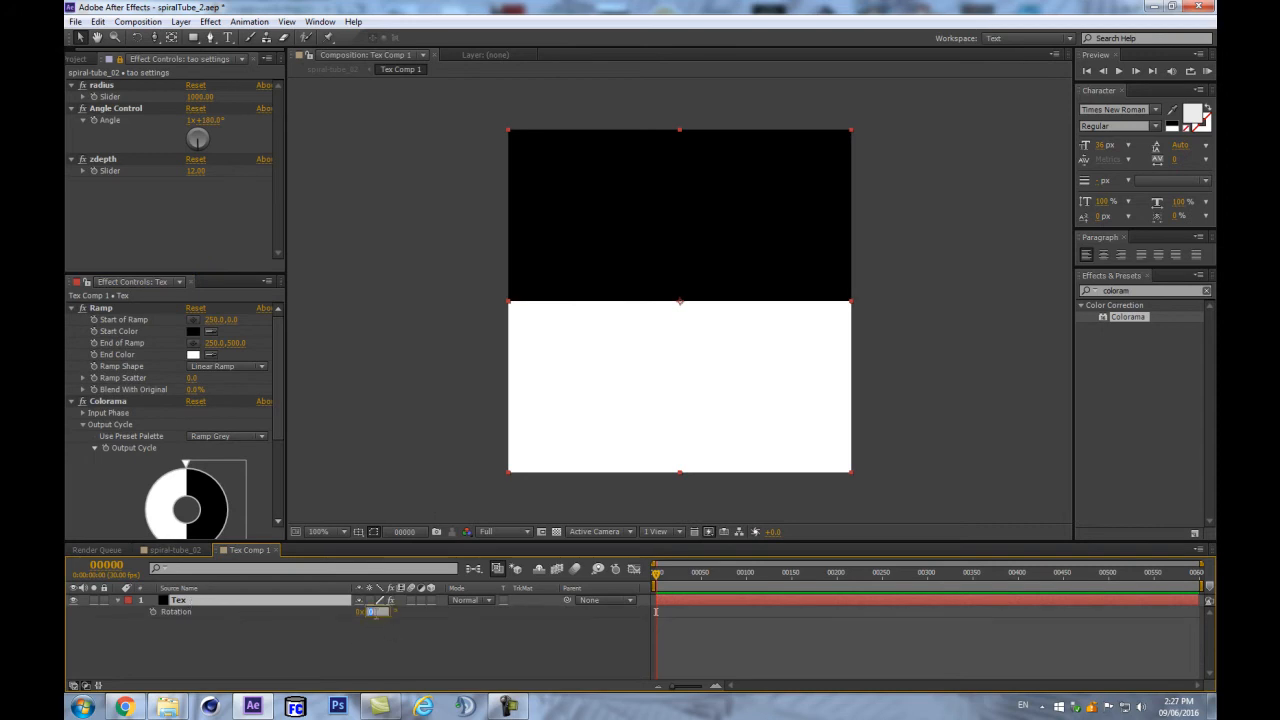
pyautogui.write('90')
pyautogui.press('Return')
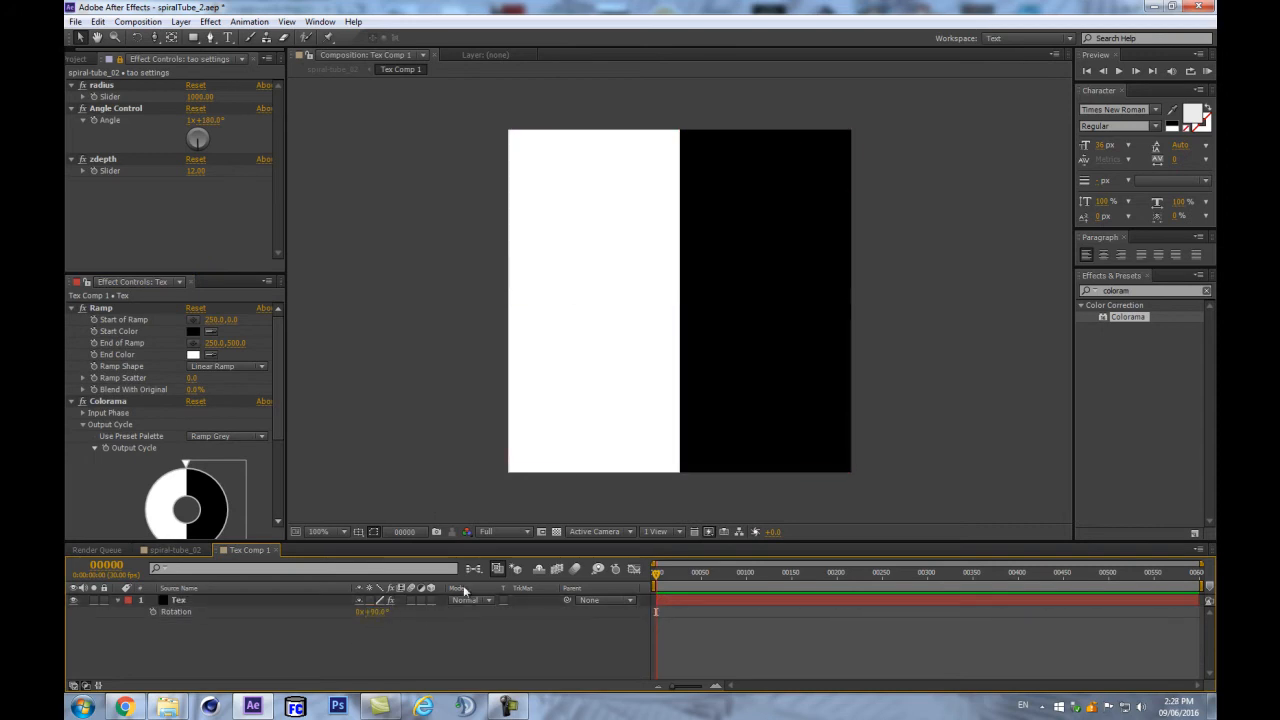
pyautogui.press('Tab')
pyautogui.click(389, 572)
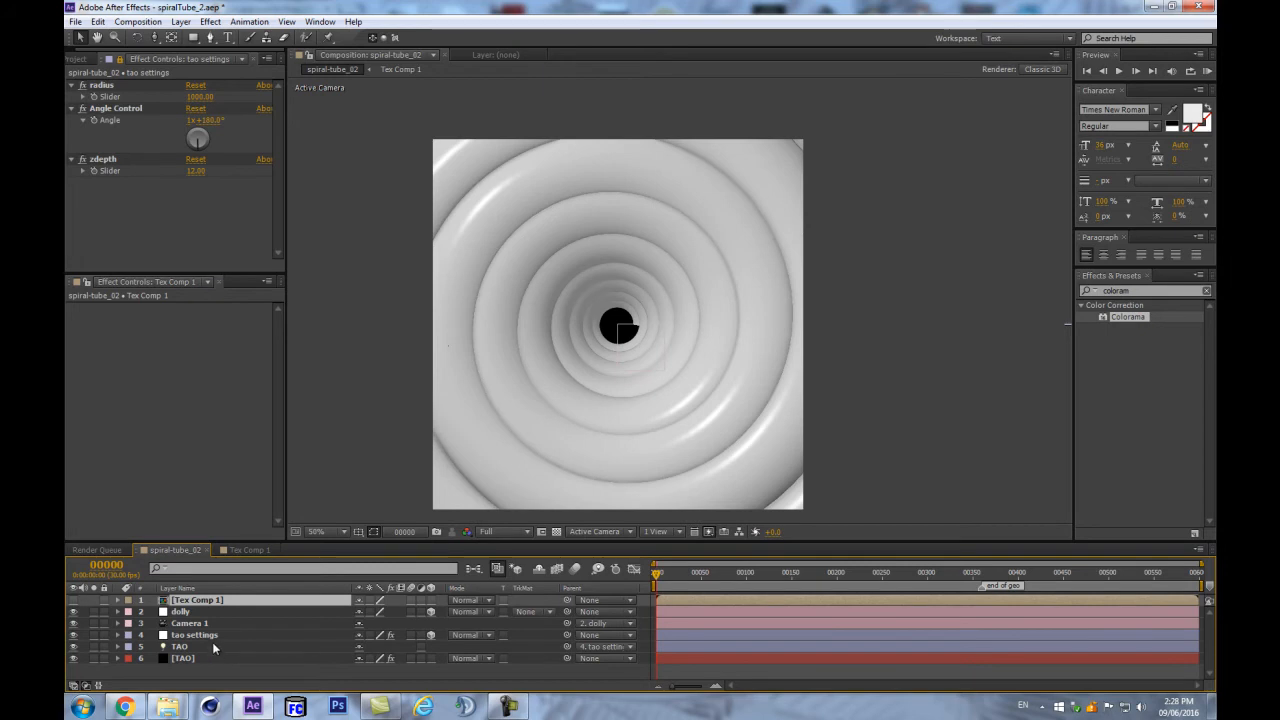
# - Raise TAO's Texture Scale X to 12.50
pyautogui.click(199, 657)
pyautogui.moveTo(276, 330); pyautogui.dragTo(278, 508)
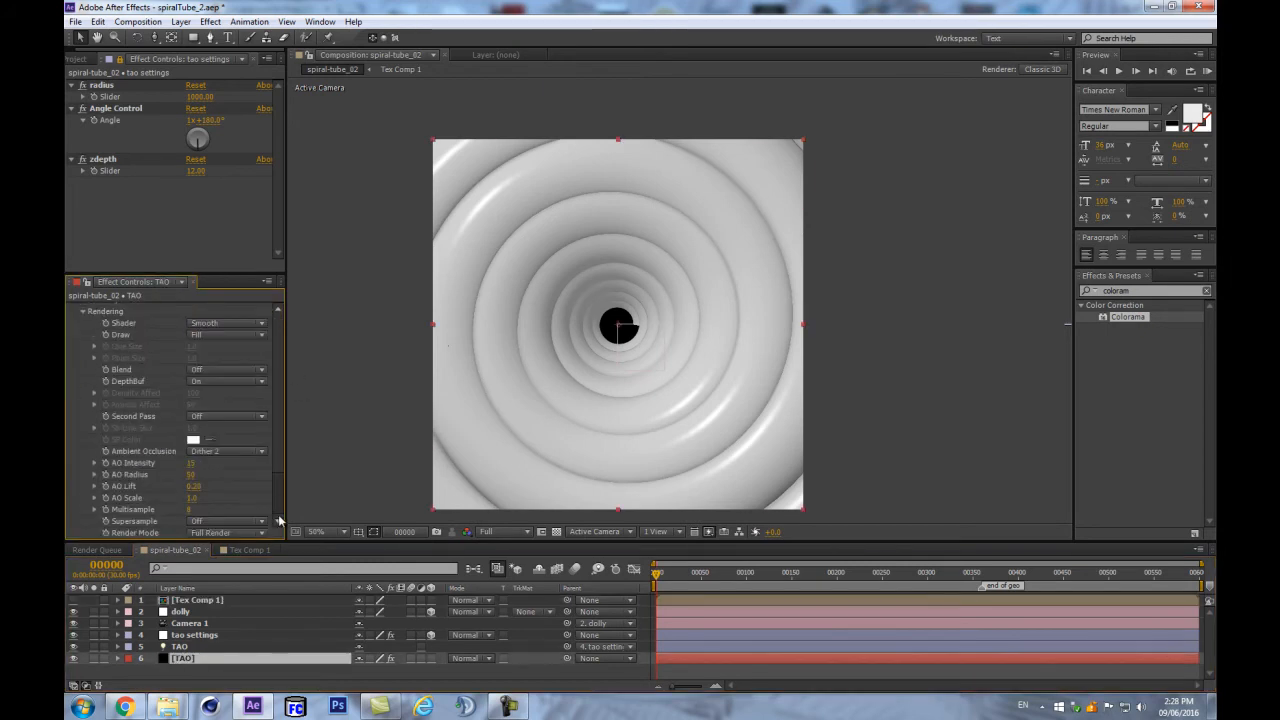
pyautogui.scroll(3, 235, 474)
pyautogui.scroll(2, 202, 409)
pyautogui.moveTo(198, 386); pyautogui.dragTo(937, 330)
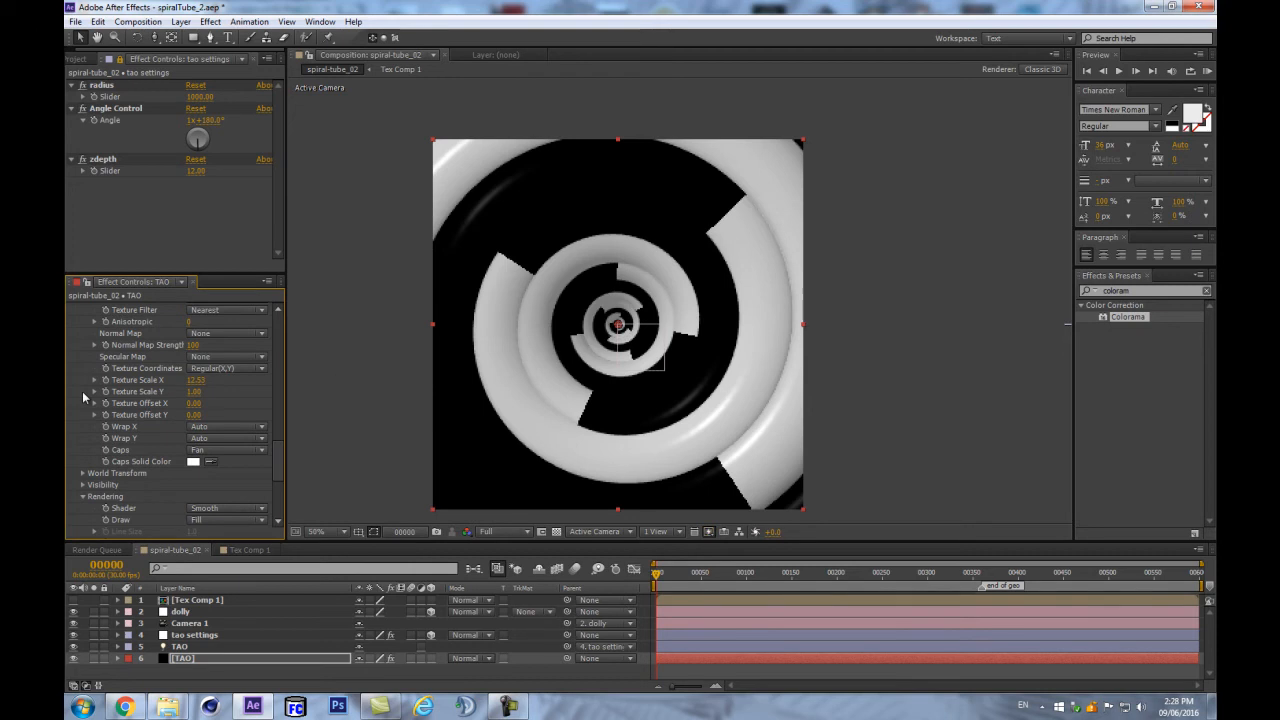
pyautogui.click(194, 381)
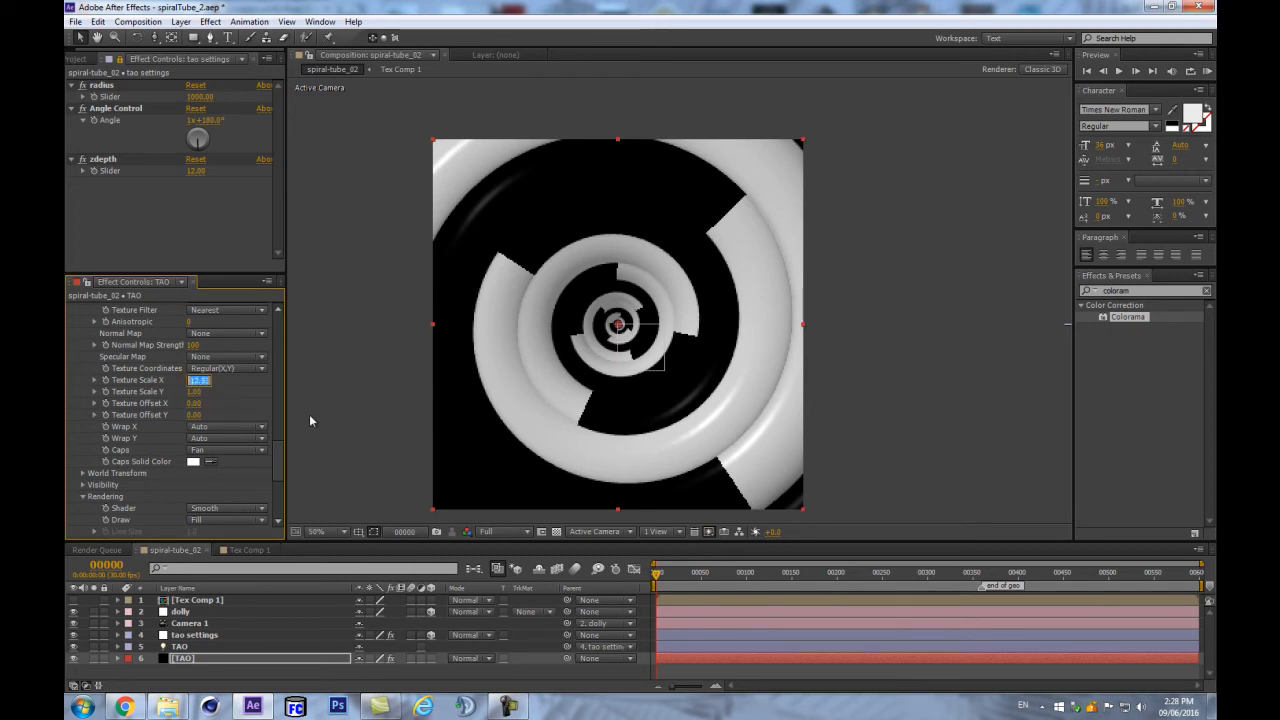
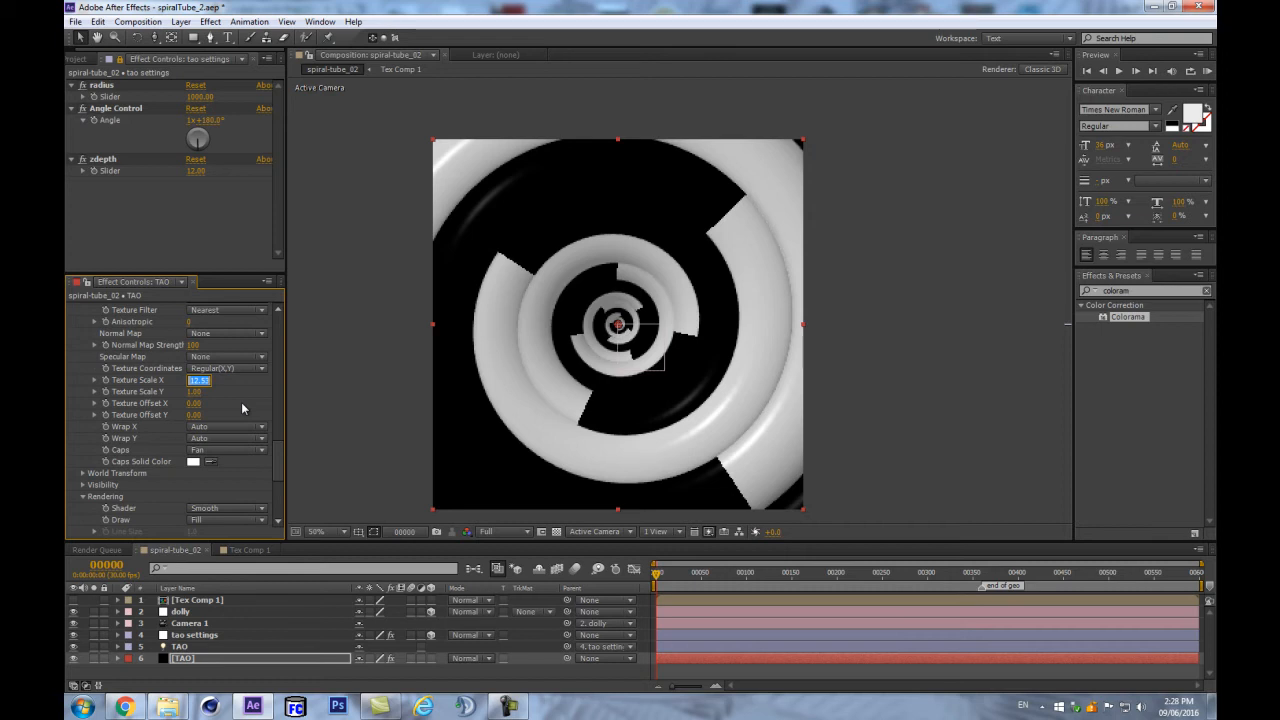
# - Try TAO's Texture Scale X at 400, then 350, and hide the layer handles
pyautogui.write('400')
pyautogui.press('Return')
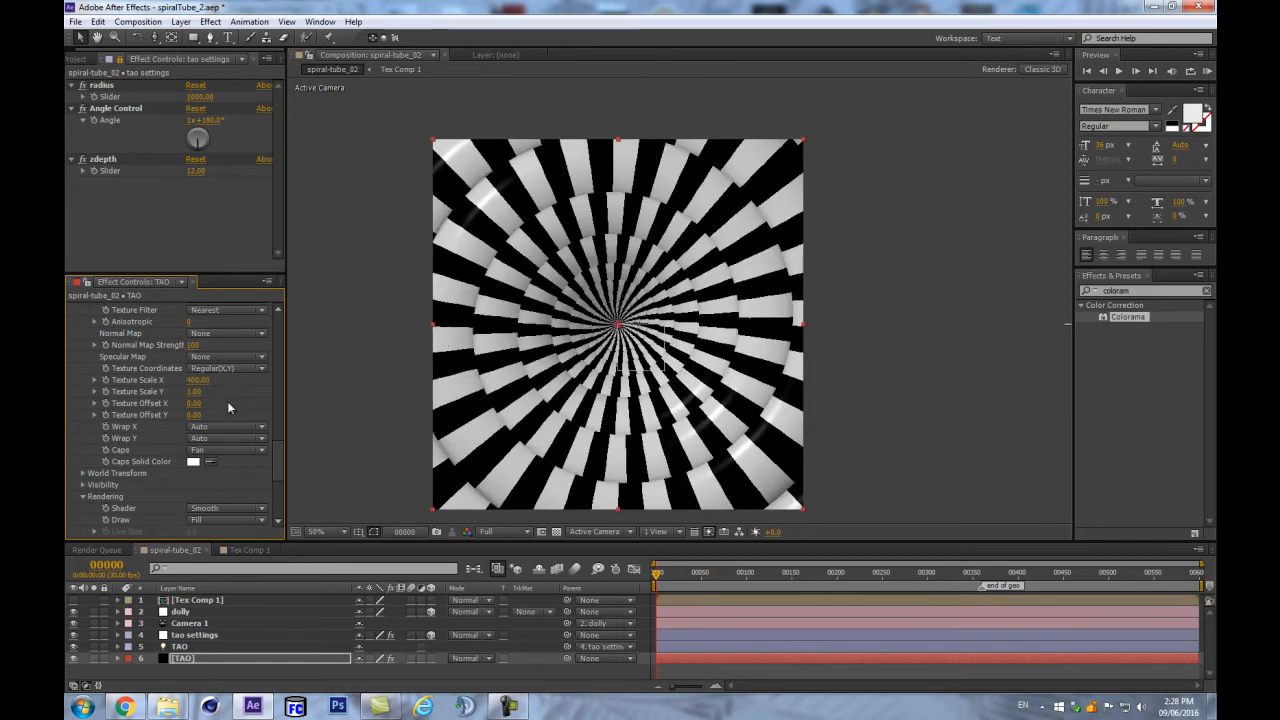
pyautogui.moveTo(195, 386); pyautogui.dragTo(306, 367)
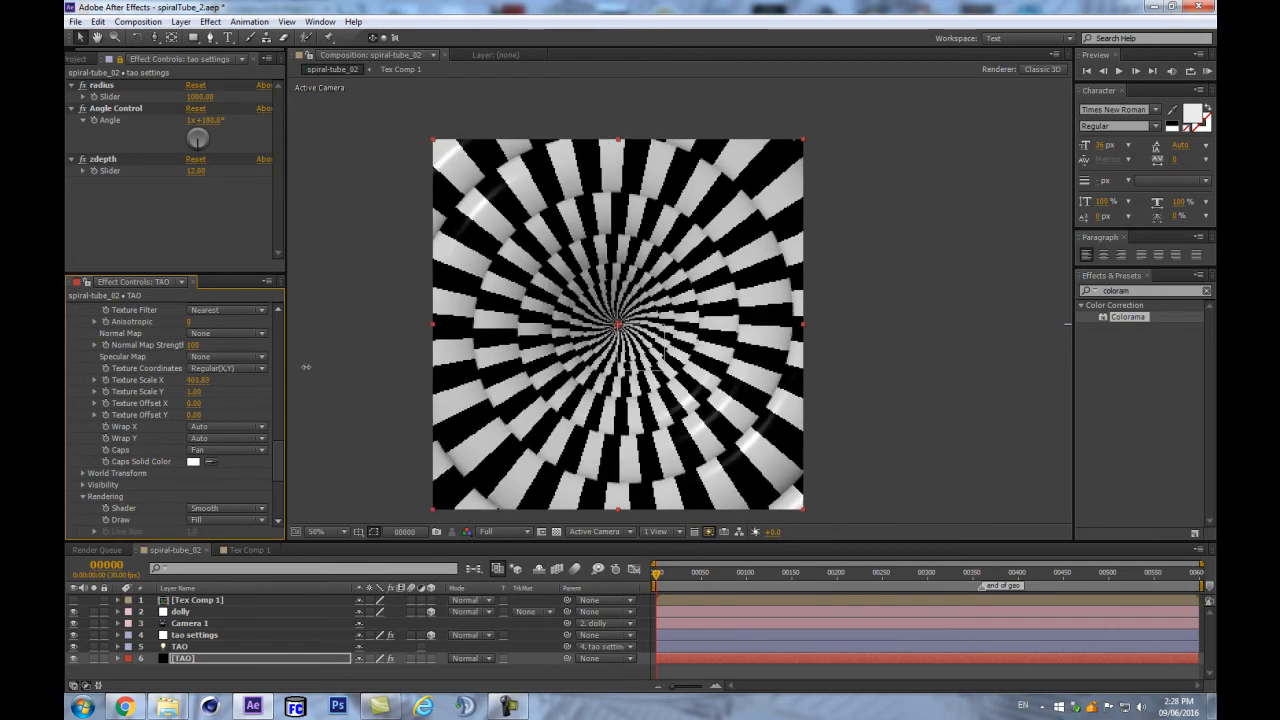
pyautogui.click(197, 380)
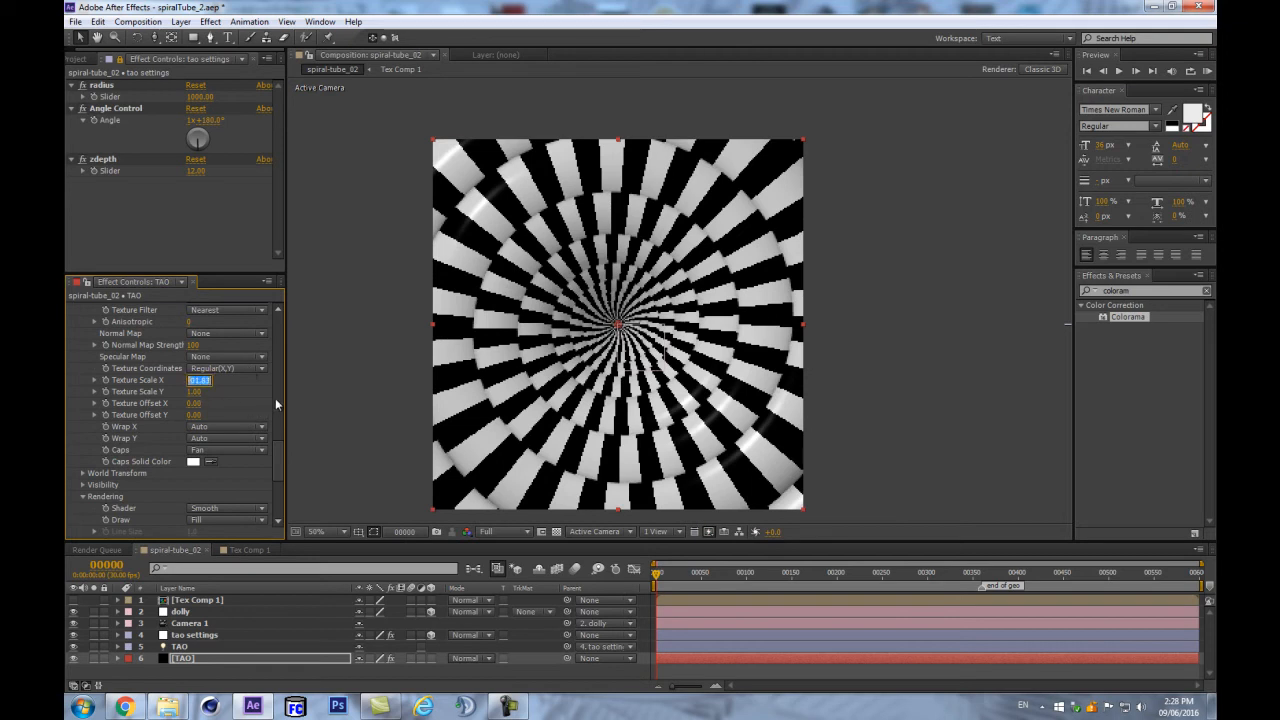
pyautogui.write('350')
pyautogui.press('Return')
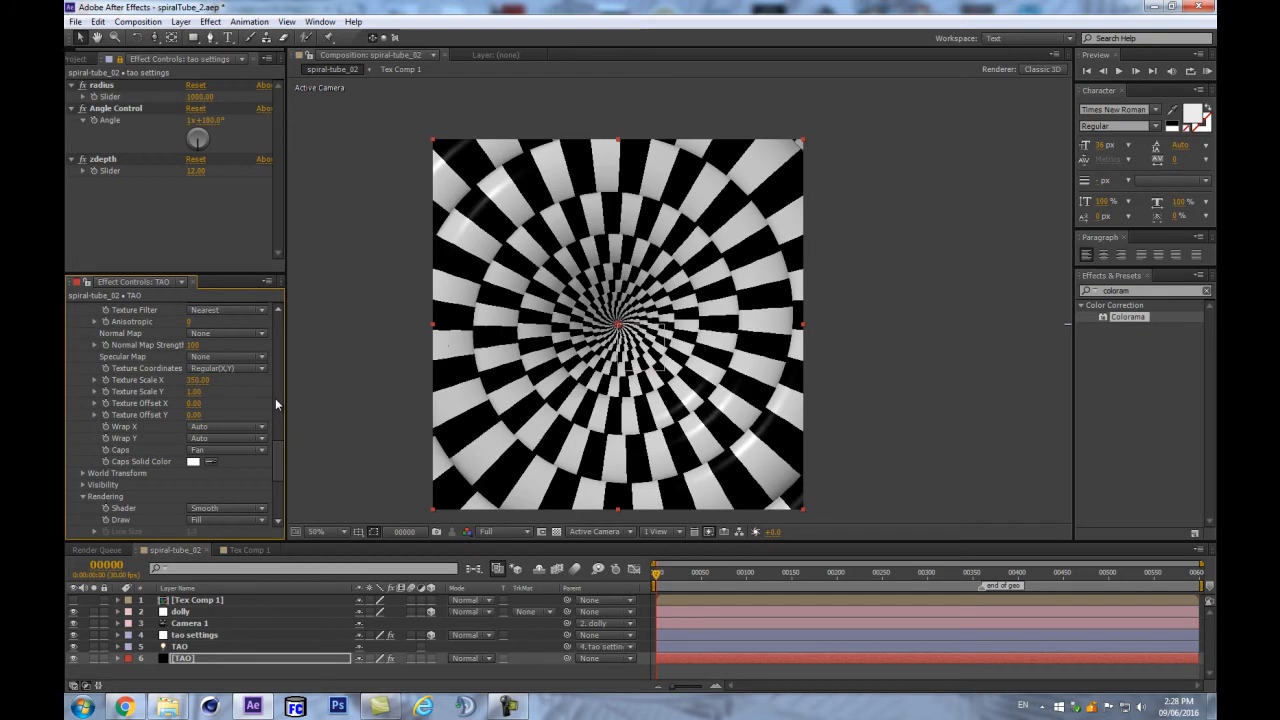
pyautogui.moveTo(277, 450); pyautogui.dragTo(307, 407)
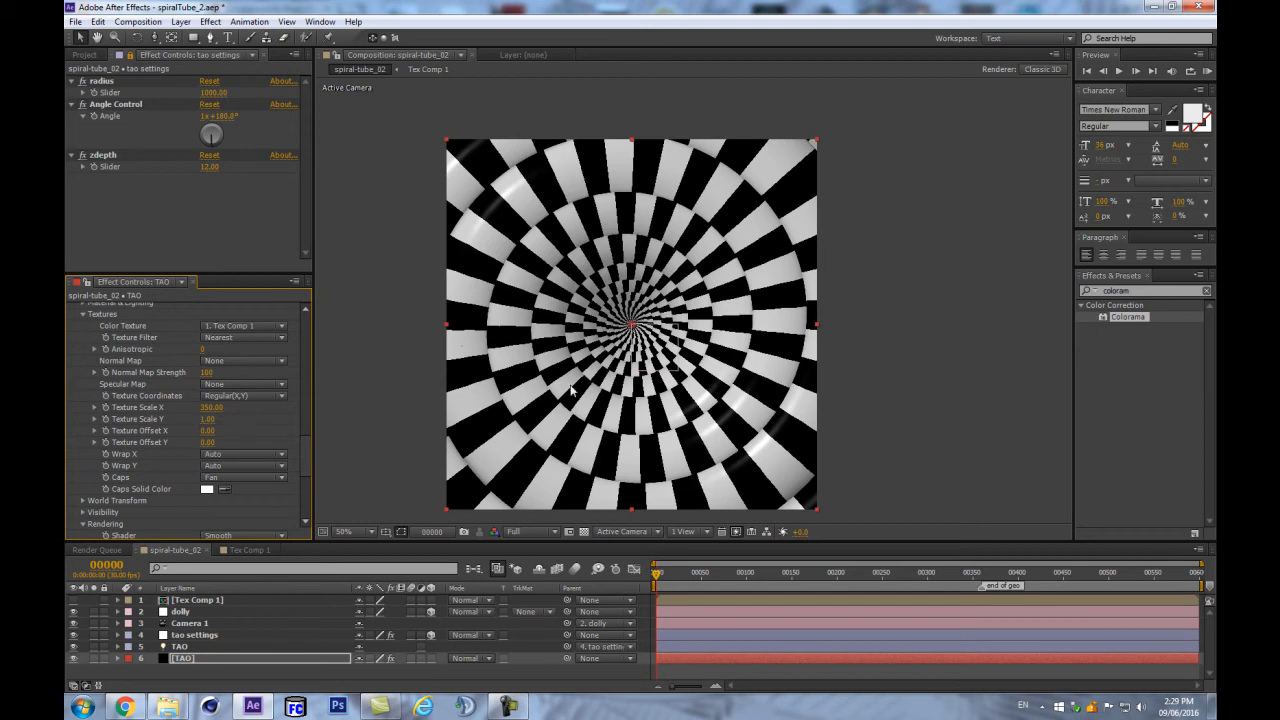
pyautogui.hotkey('ctrl', 'shift', 'h')
# - Double Texture Scale X by entering 350*2 to get 700
pyautogui.click(211, 408)
pyautogui.click(217, 407)
pyautogui.write('*2')
pyautogui.press('Return')
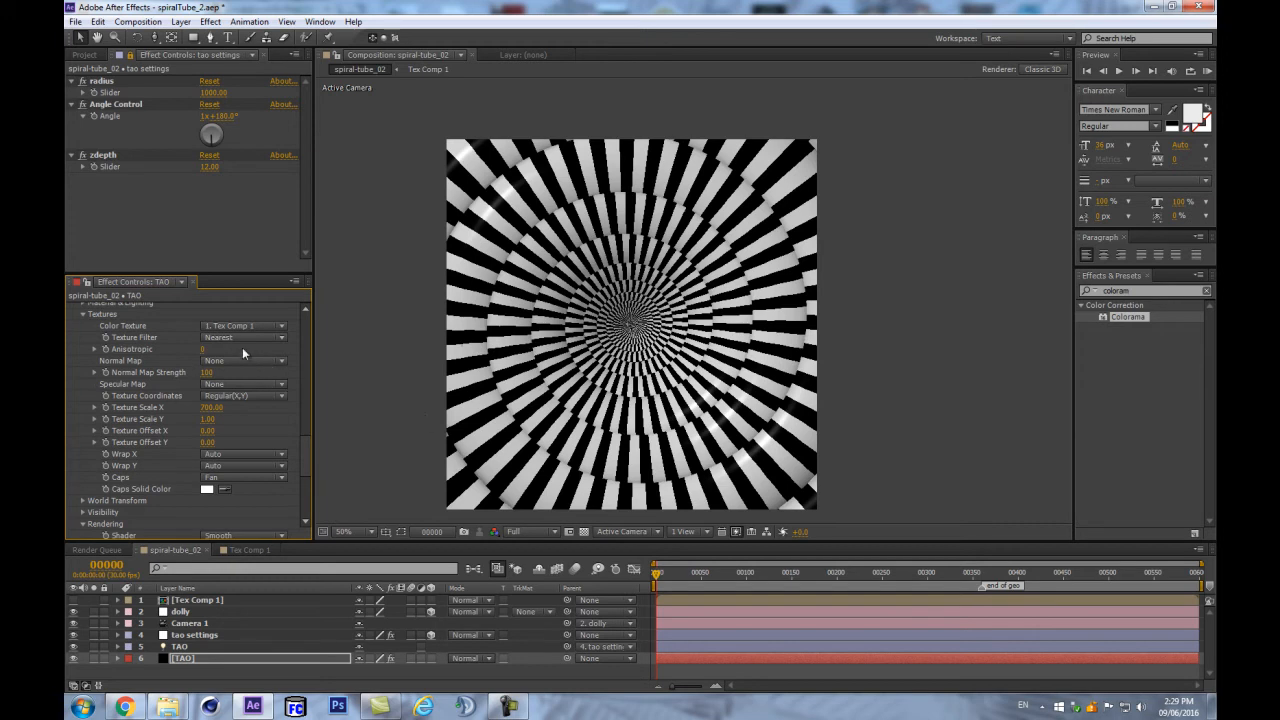
pyautogui.scroll(4, 707, 290)
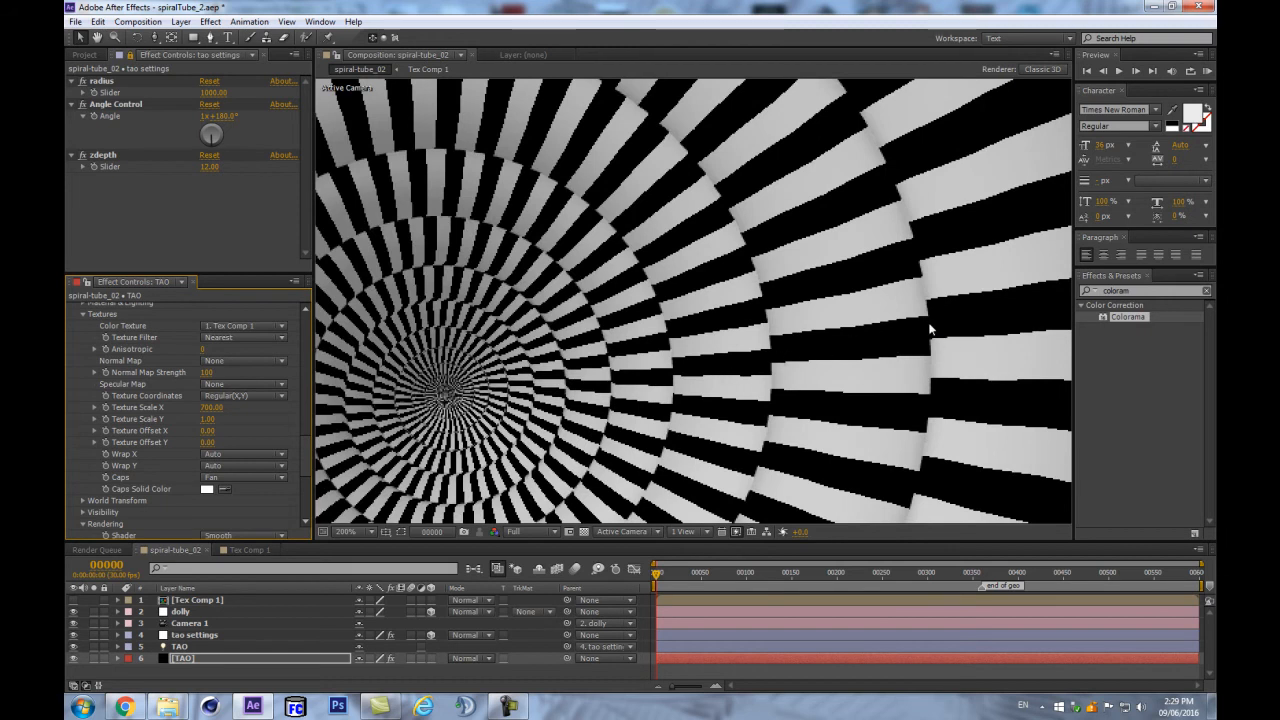
# - Set TAO's Texture Filter to Linear with Anisotropic at 16, comparing against Nearest
pyautogui.click(207, 336)
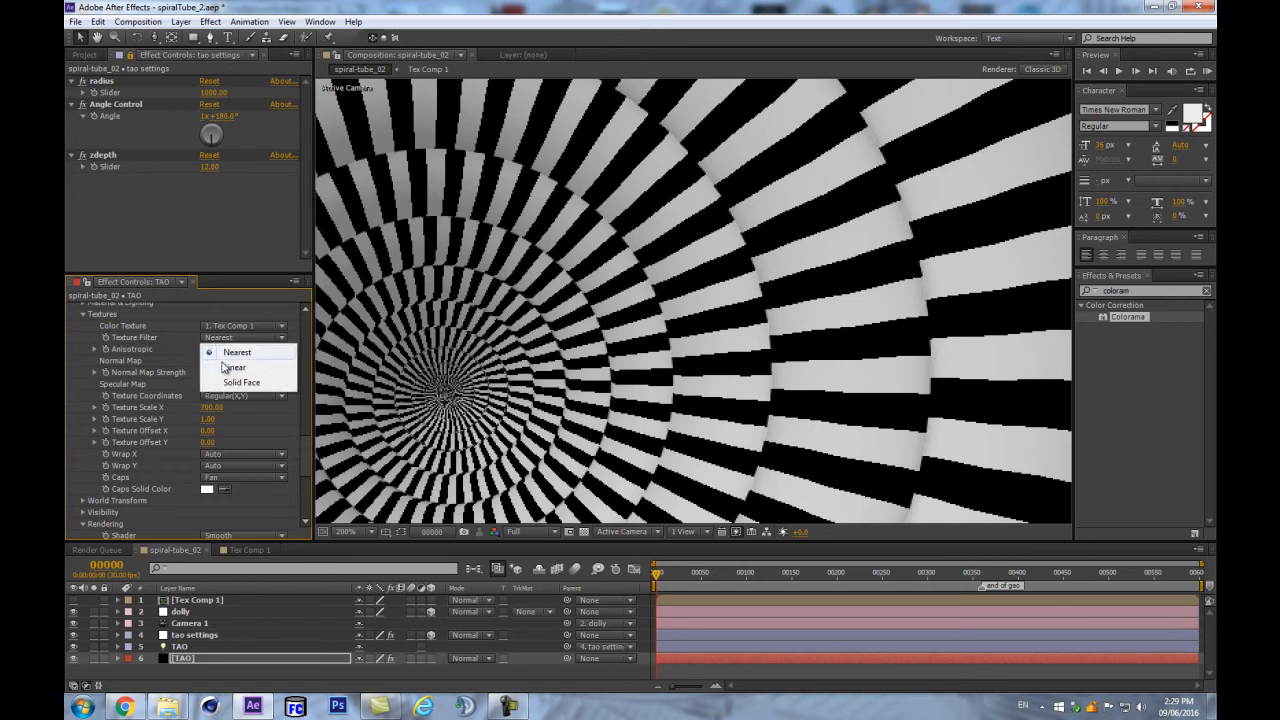
pyautogui.click(222, 364)
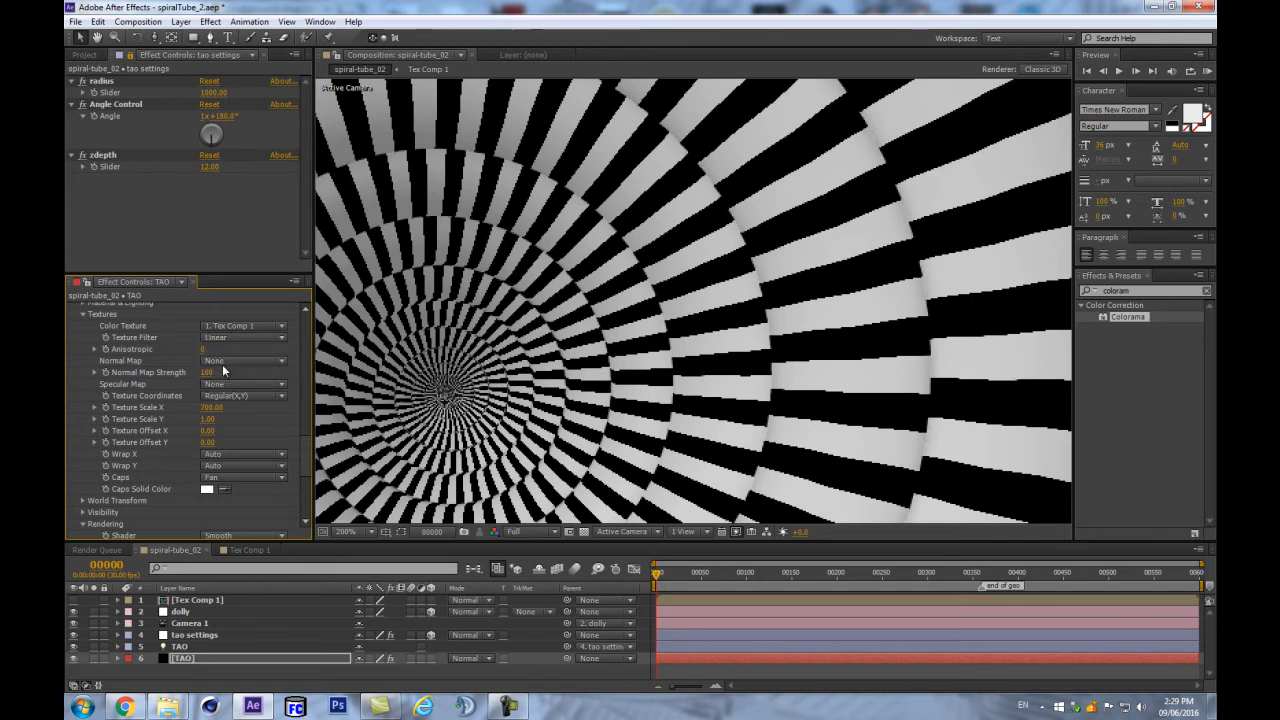
pyautogui.press(',')
pyautogui.press(',')
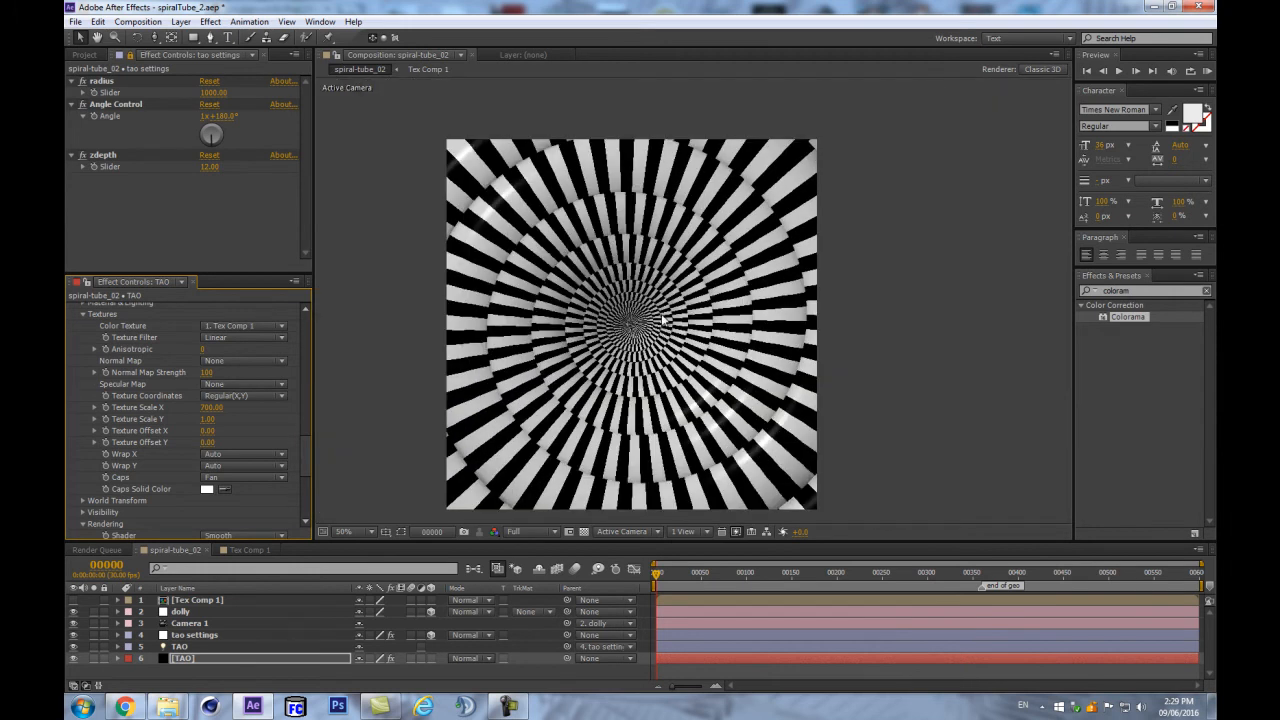
pyautogui.press('.')
pyautogui.press('.')
pyautogui.click(216, 340)
pyautogui.click(225, 366)
pyautogui.click(205, 349)
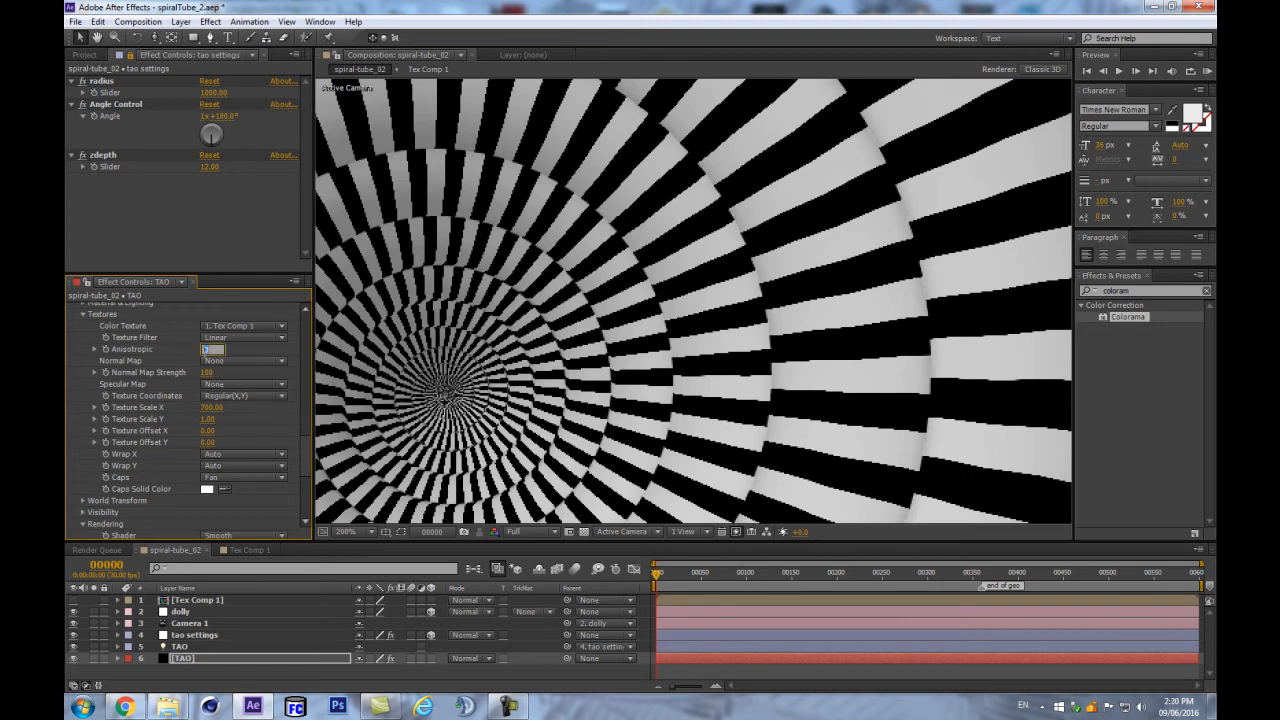
pyautogui.write('16')
pyautogui.press('Return')
pyautogui.click(237, 341)
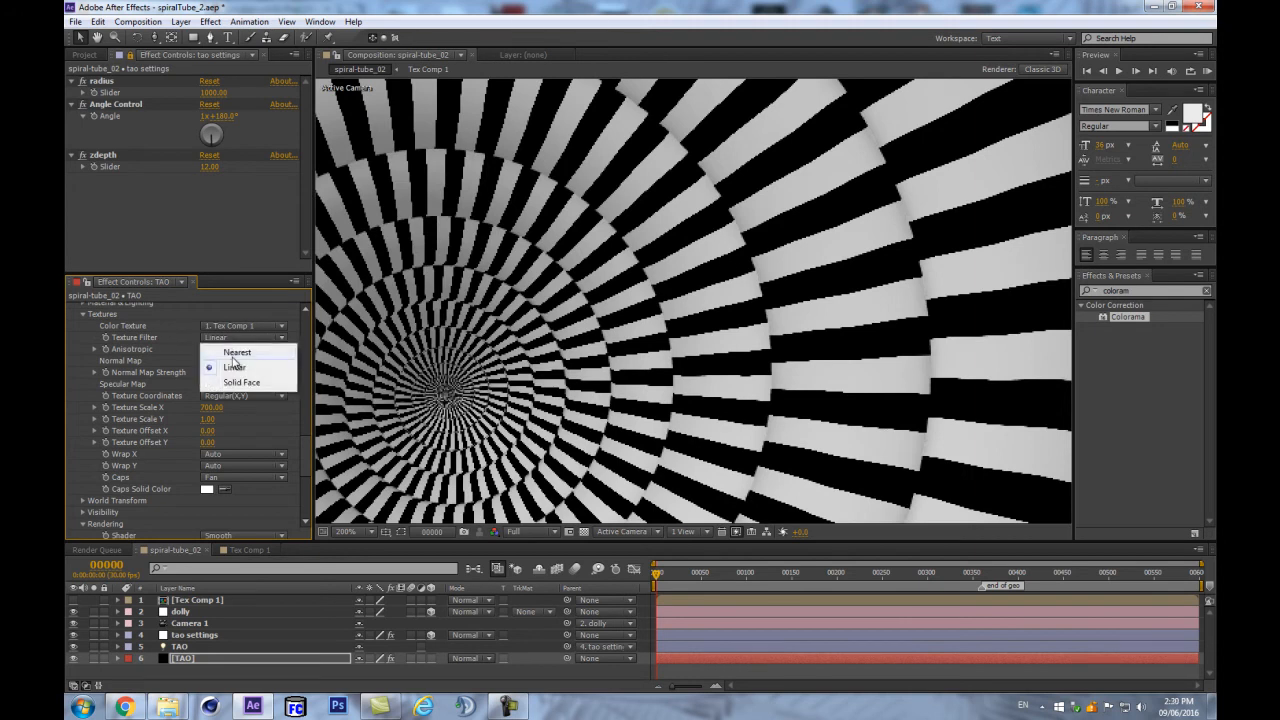
pyautogui.click(228, 349)
pyautogui.click(229, 337)
pyautogui.click(228, 366)
pyautogui.scroll(2, 568, 264)
pyautogui.scroll(-2, 568, 264)
pyautogui.scroll(2, 566, 265)
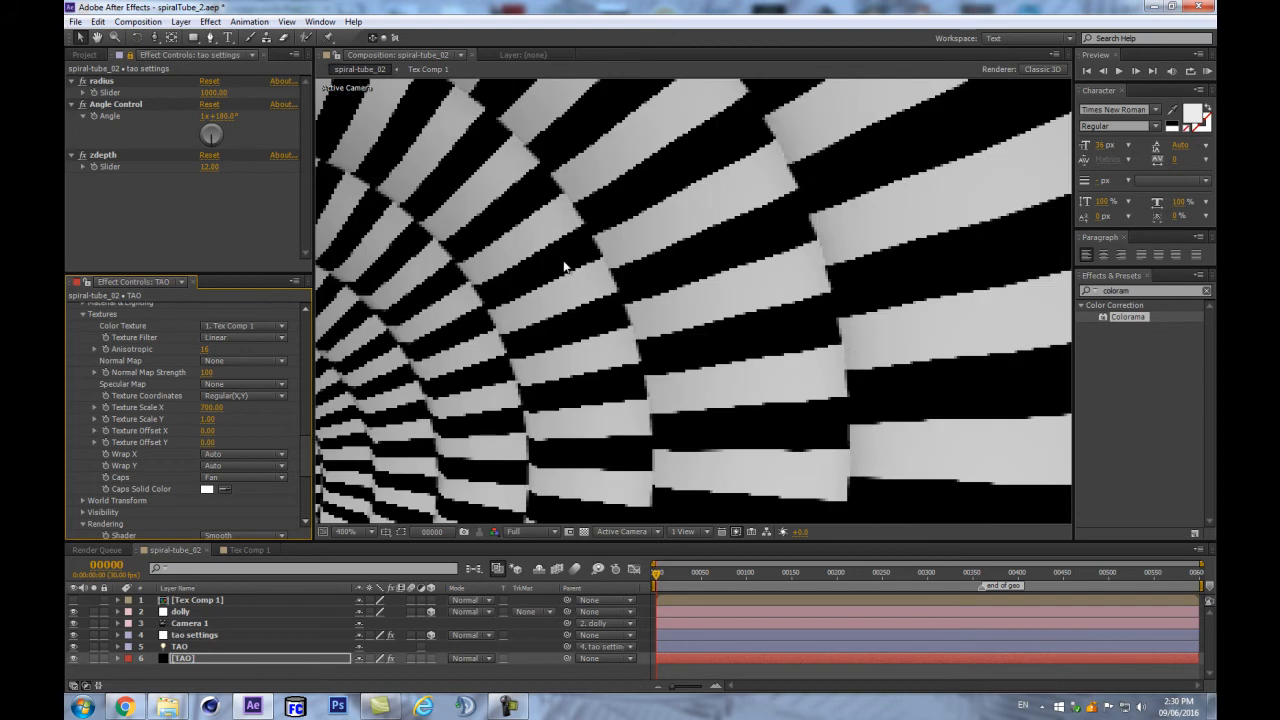
# - Resize Tex Comp 1 to 1080×1080 in Composition Settings
pyautogui.doubleClick(183, 600)
pyautogui.click(138, 21)
pyautogui.click(168, 51)
pyautogui.click(416, 376)
pyautogui.write('1080')
pyautogui.press('Return')
pyautogui.click(416, 376)
pyautogui.press('Return')
# - Resize the Tex solid to the comp size through Solid Settings' Make Comp Size
pyautogui.click(197, 602)
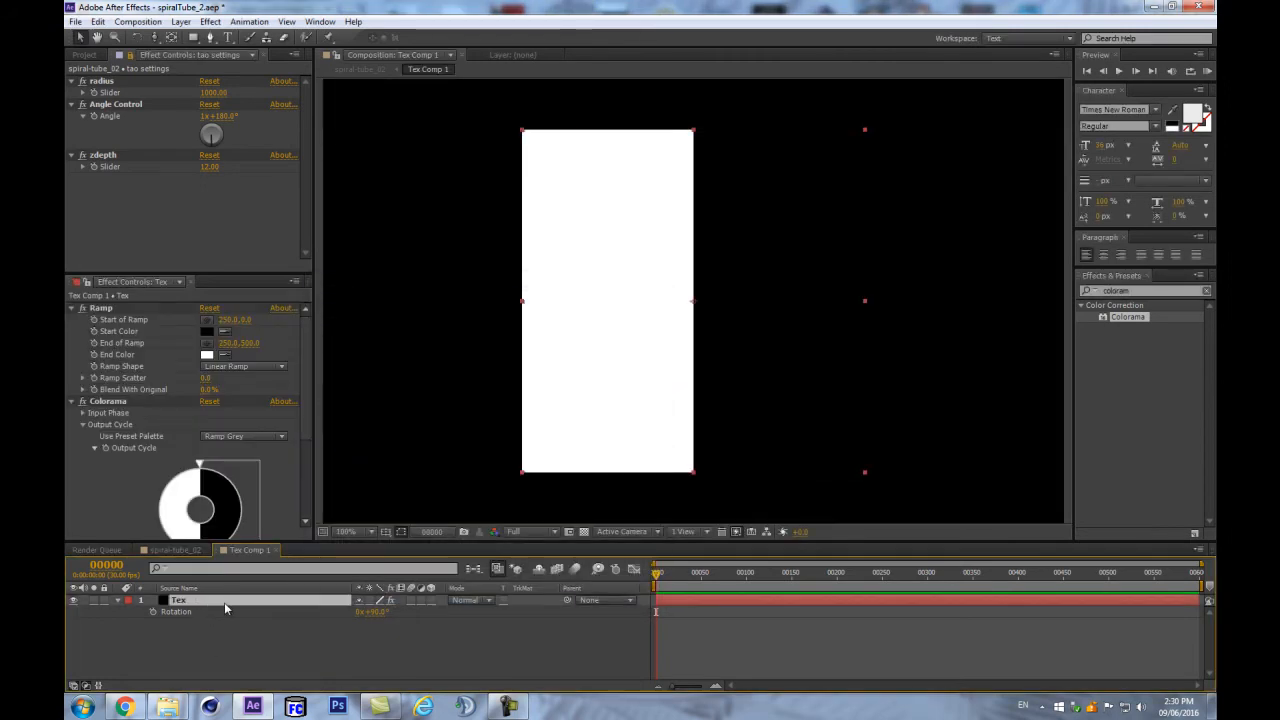
pyautogui.hotkey('ctrl', 'shift', 'y')
pyautogui.click(894, 483)
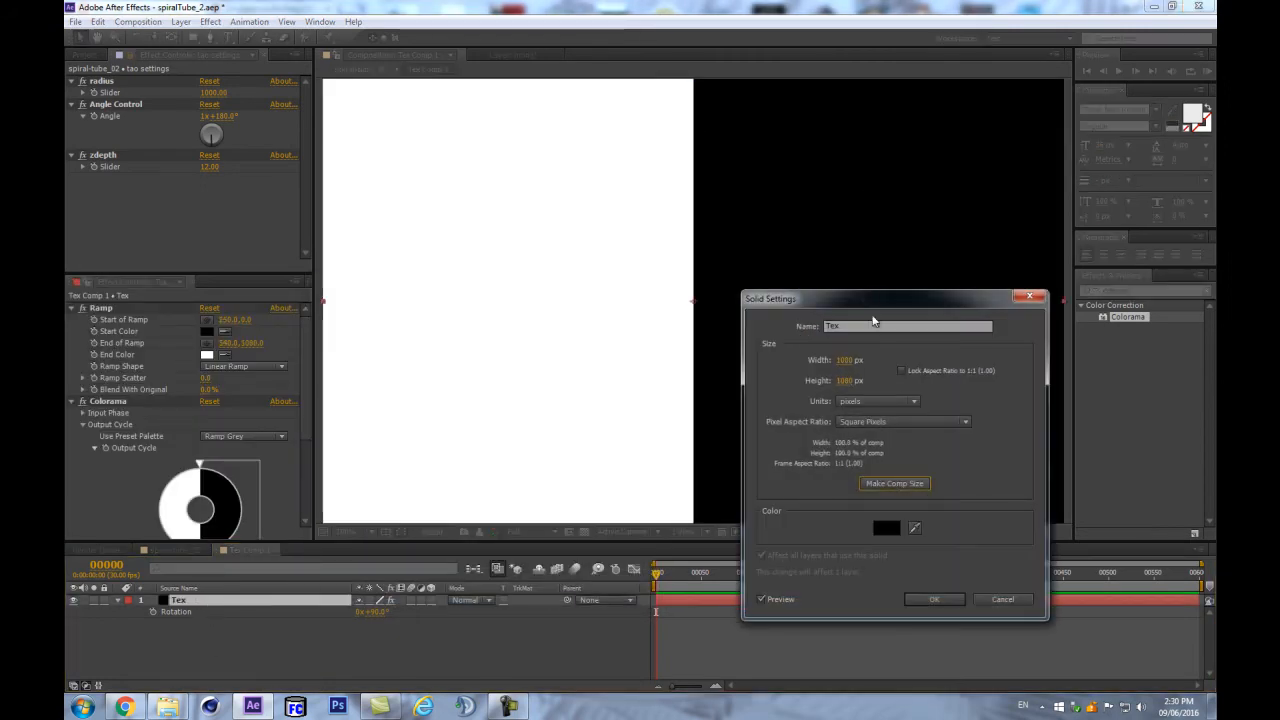
pyautogui.click(933, 599)
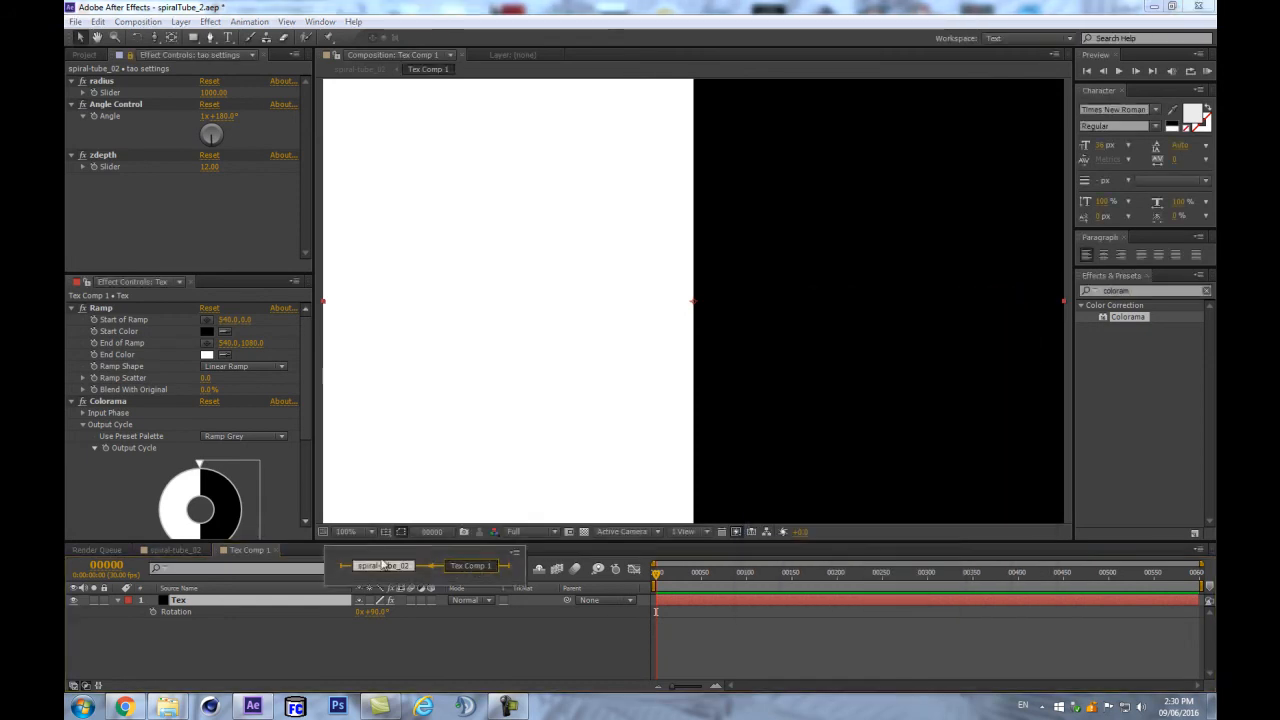
# - Check the tunnel in spiral-tube_02, then reopen Tex Comp 1 at 50% zoom
pyautogui.click(474, 569)
pyautogui.click(401, 567)
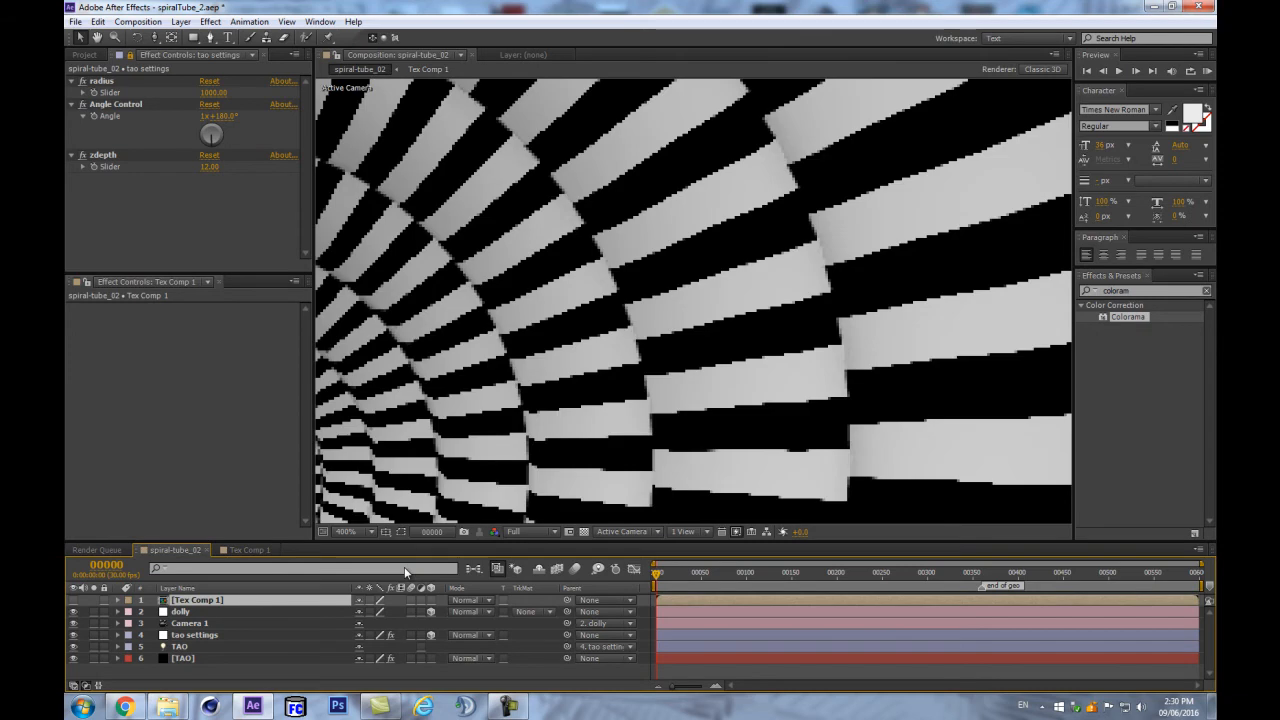
pyautogui.scroll(-6, 645, 376)
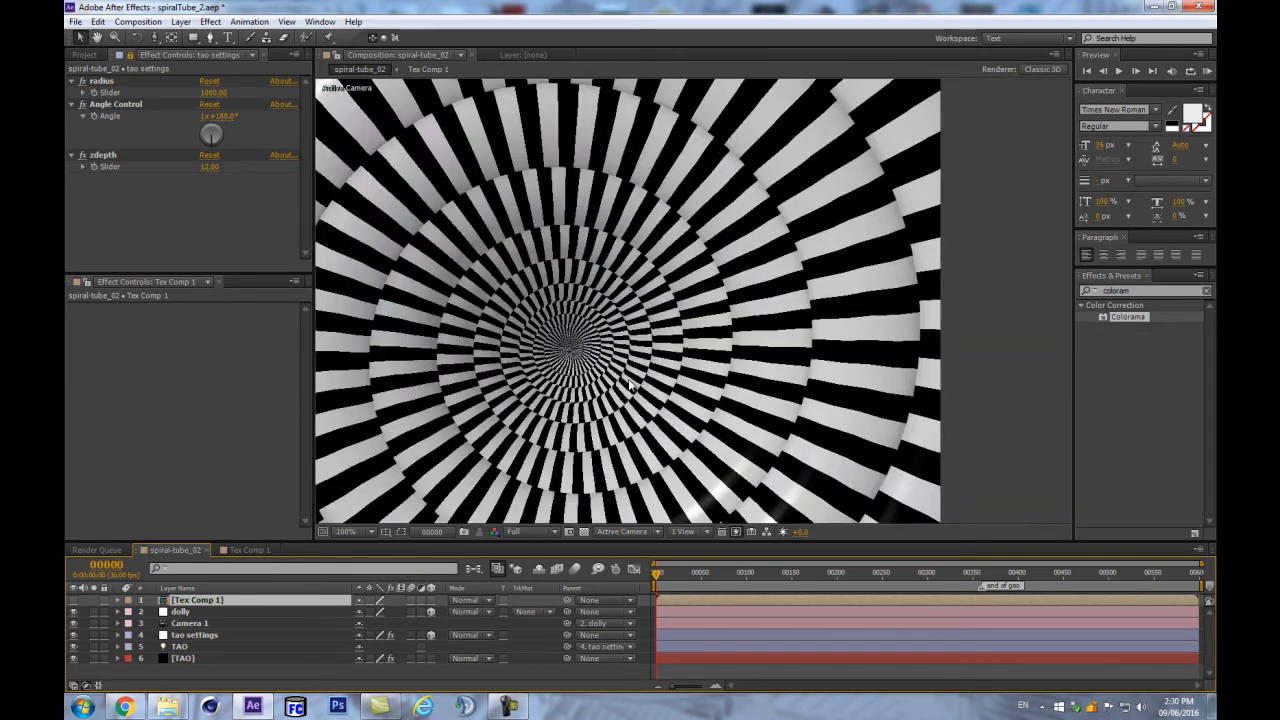
pyautogui.scroll(2, 630, 385)
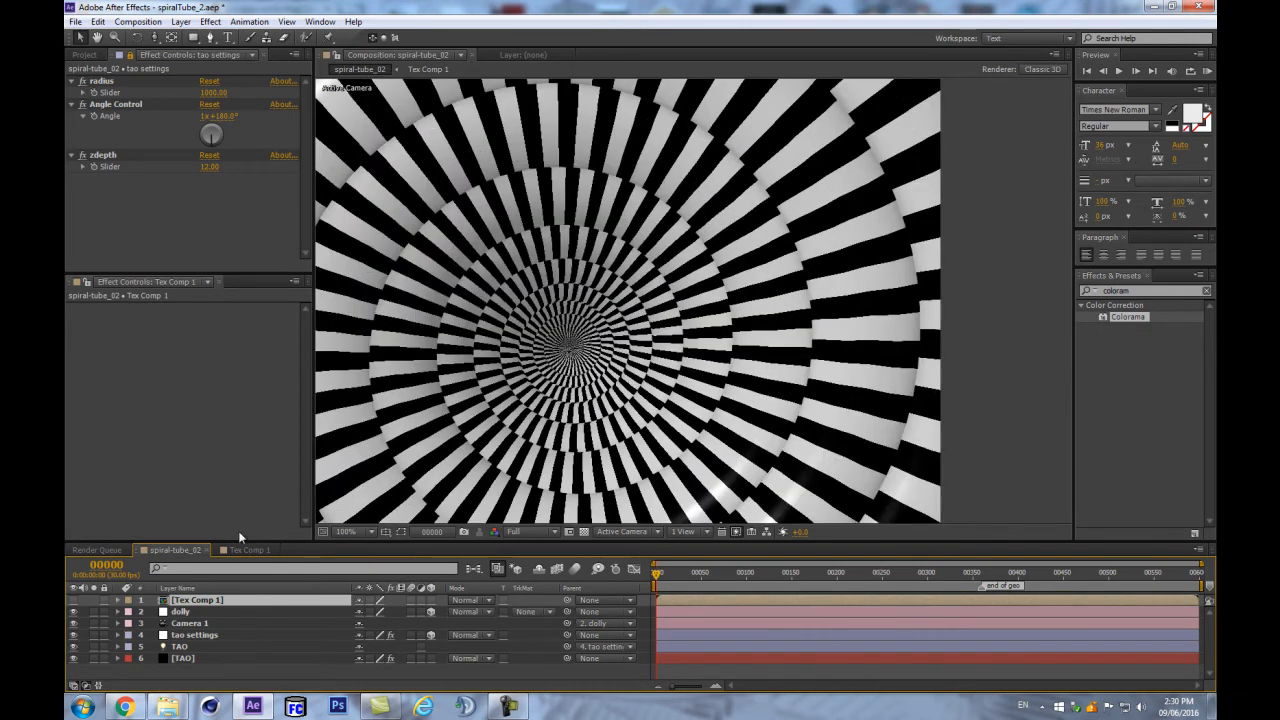
pyautogui.doubleClick(180, 601)
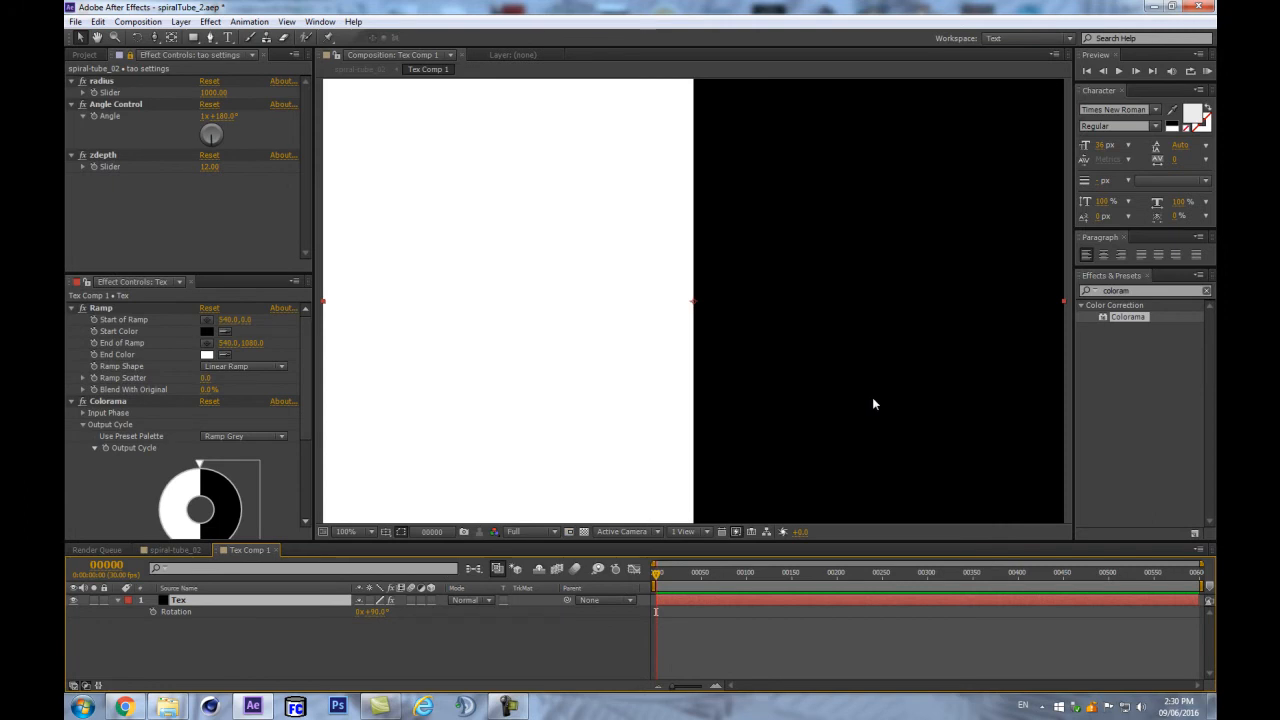
pyautogui.press(',')
pyautogui.press(',')
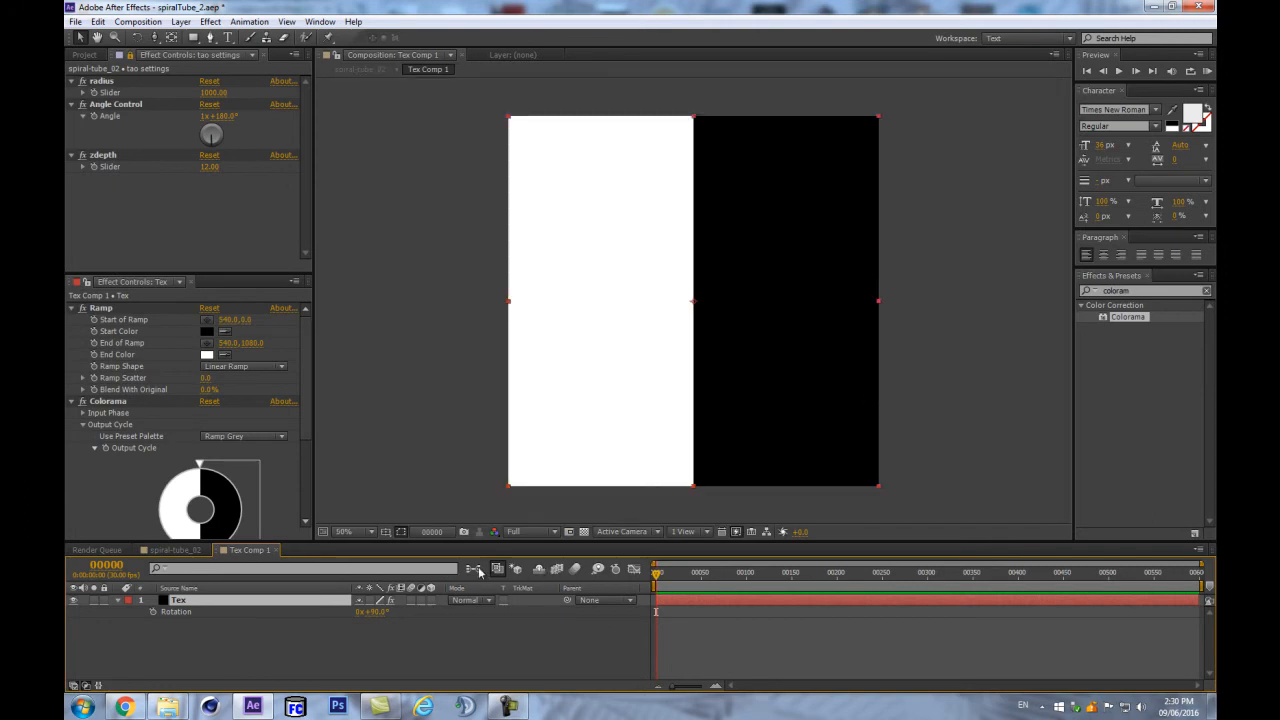
pyautogui.click(311, 631)
# - Return to spiral-tube_02 at 50% zoom and select the TAO layer
pyautogui.click(175, 550)
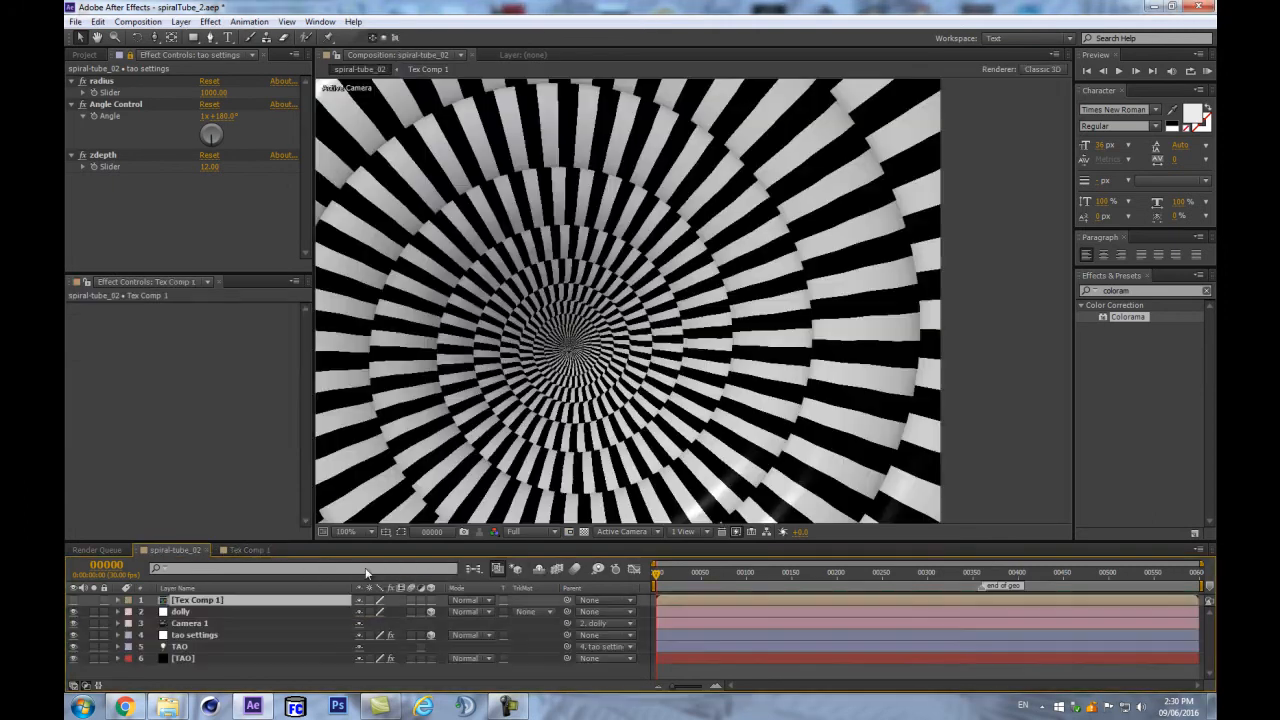
pyautogui.press(',')
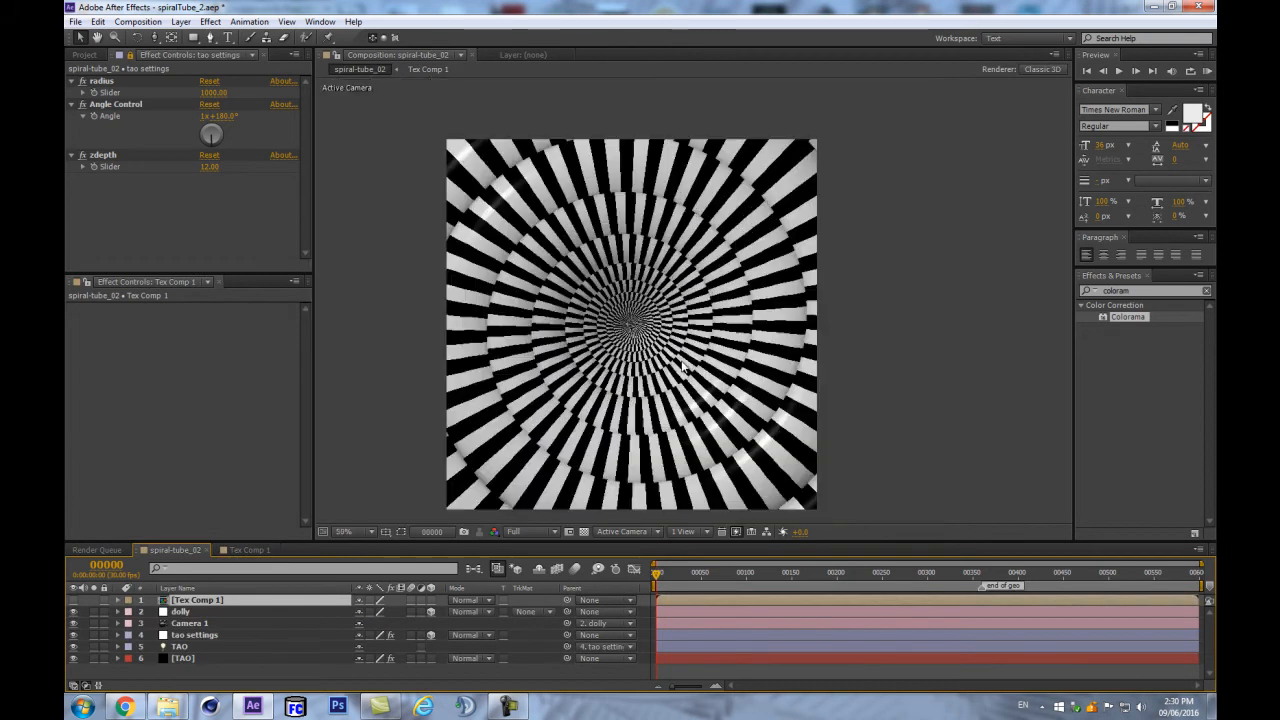
pyautogui.click(340, 668)
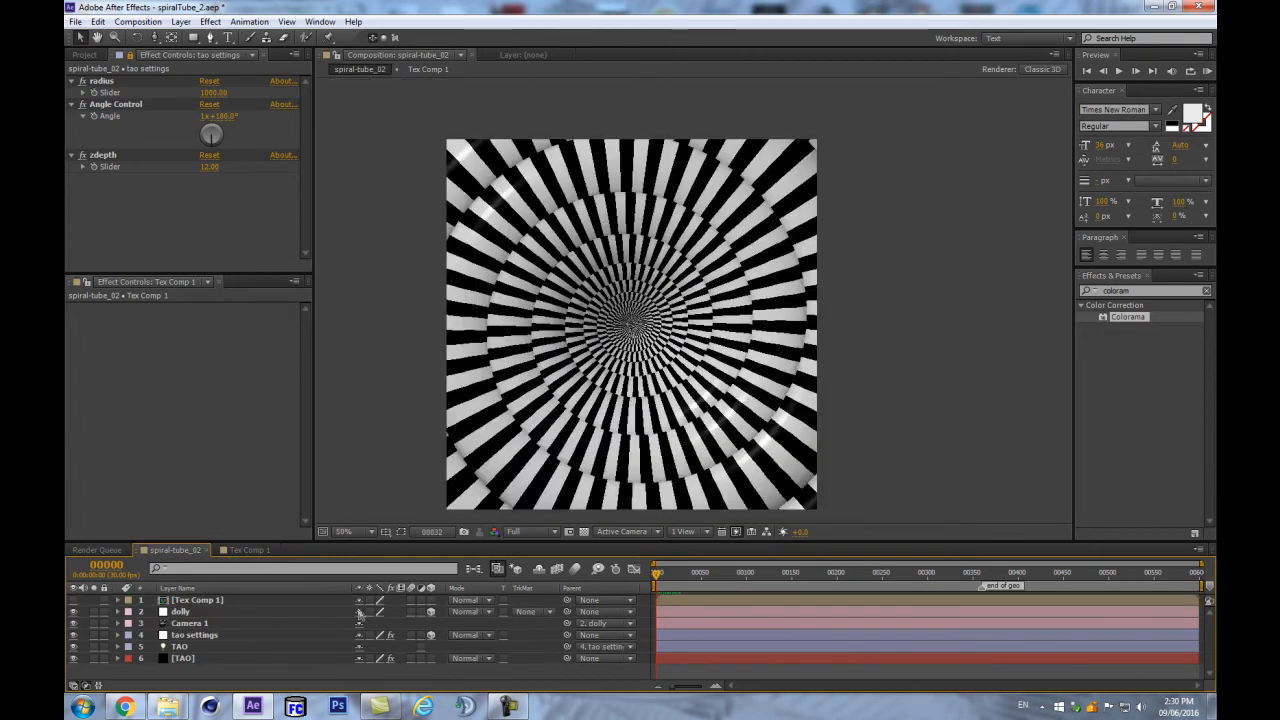
pyautogui.click(200, 600)
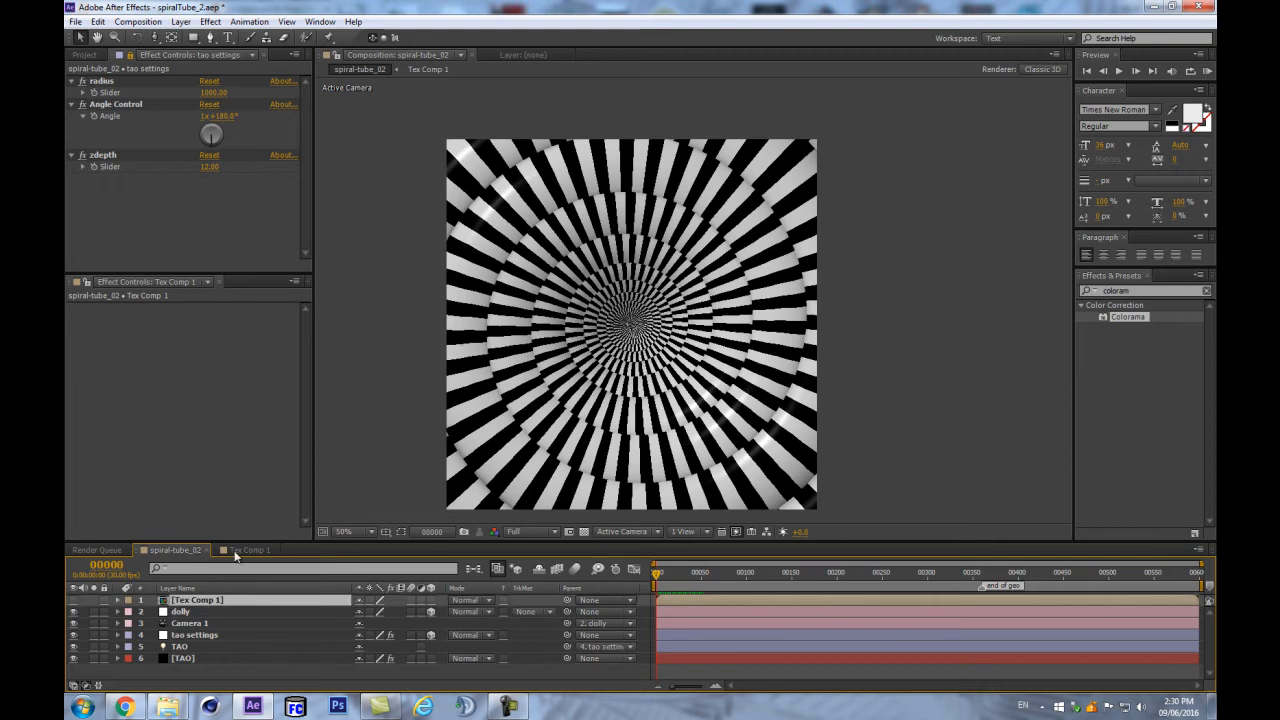
pyautogui.click(180, 658)
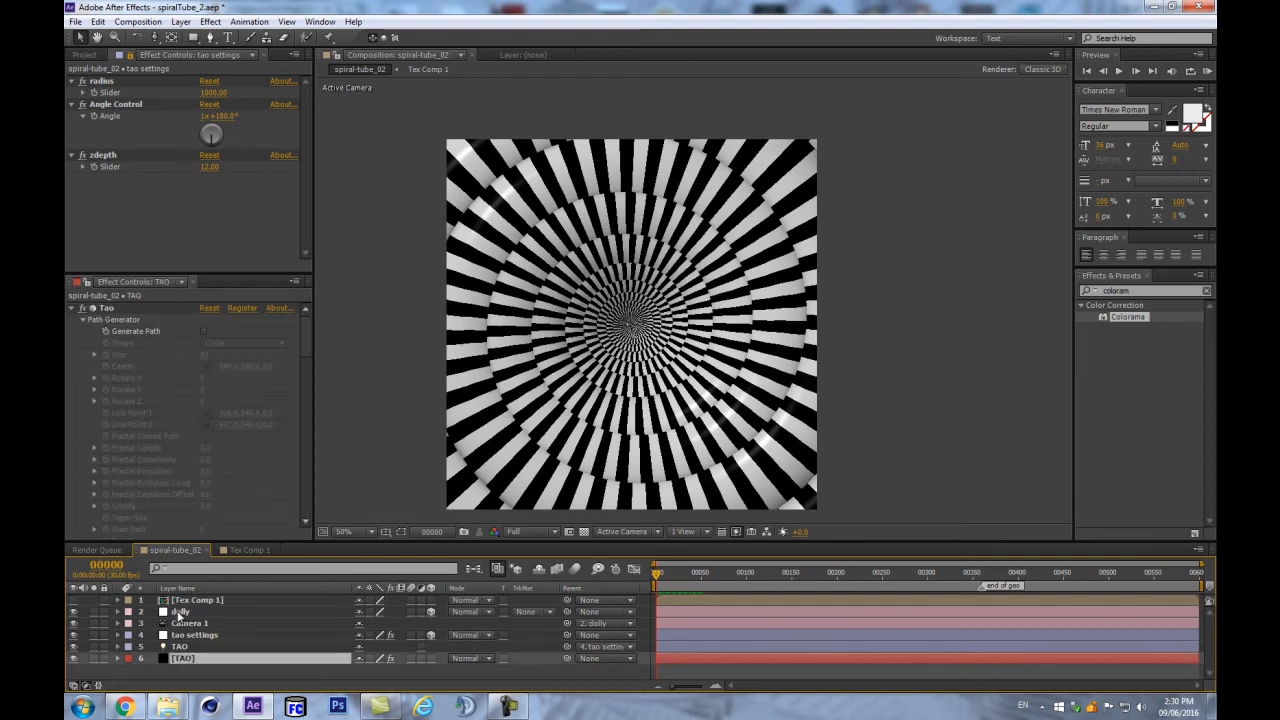
pyautogui.scroll(-5, 180, 417)
pyautogui.scroll(-2, 192, 410)
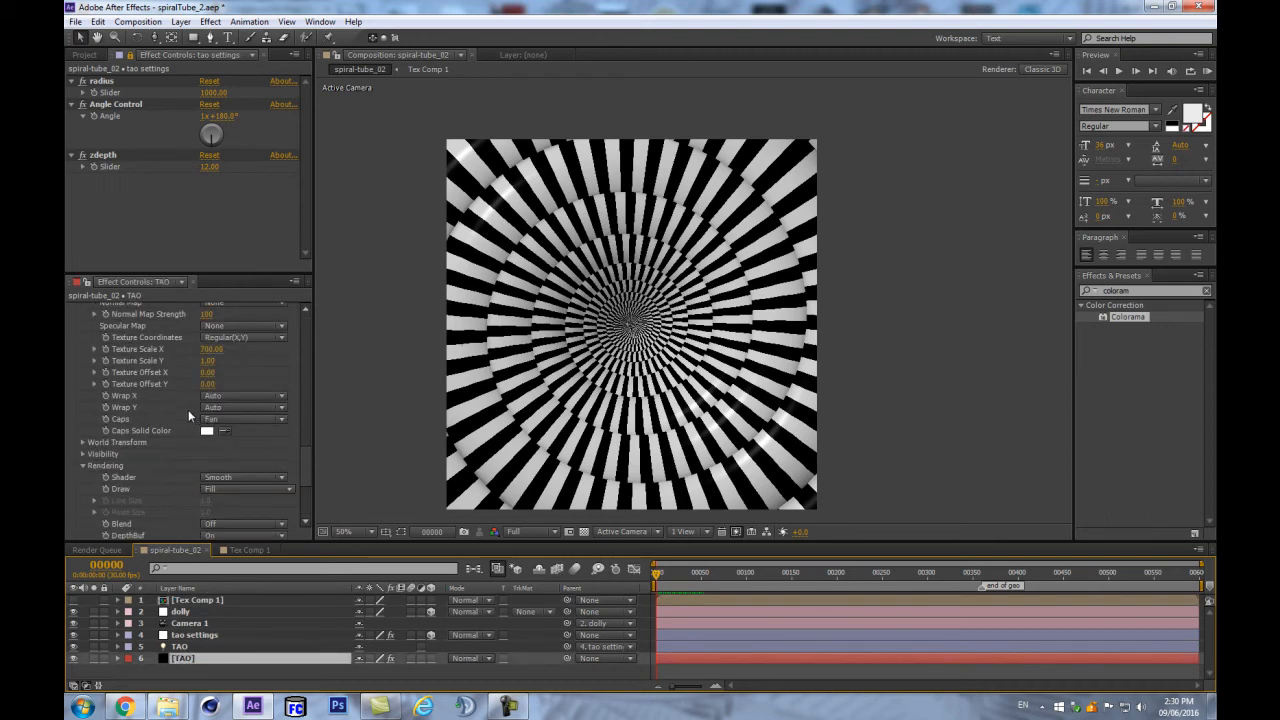
# - Remove the Texture Scale X keyframe so it holds at 700, and nudge Texture Offset X
pyautogui.click(102, 348)
pyautogui.press('u')
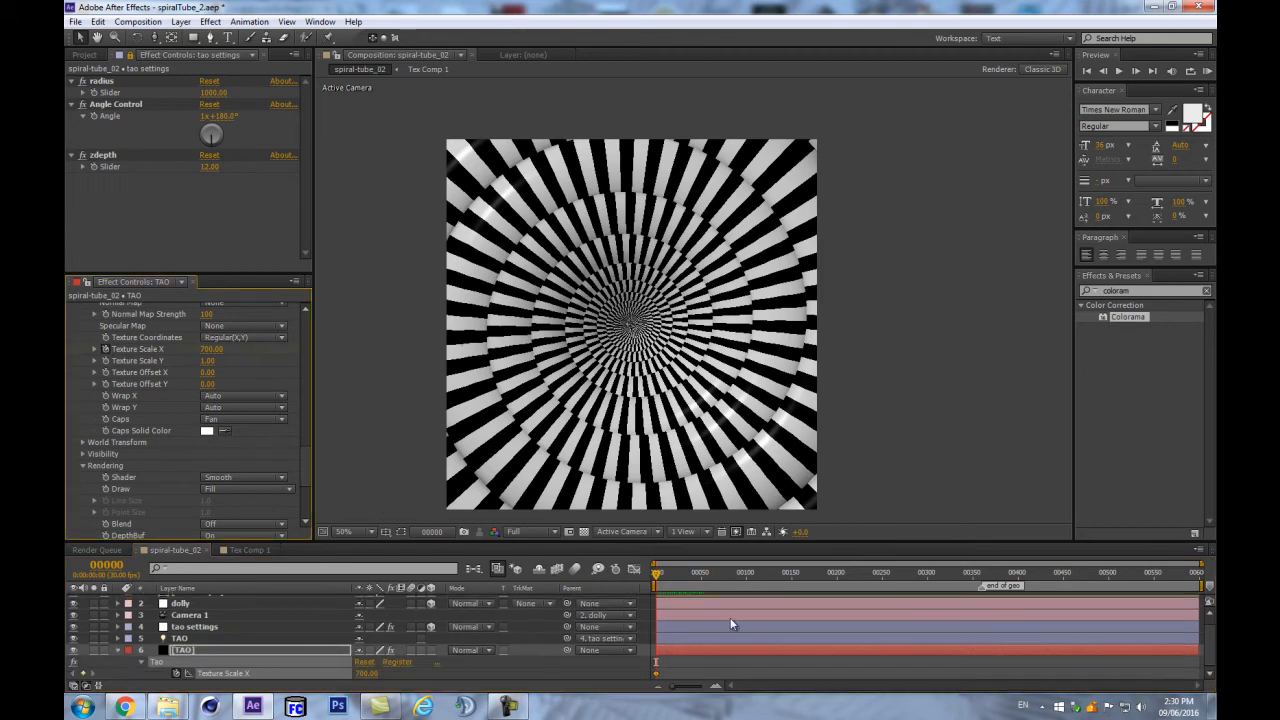
pyautogui.click(105, 350)
pyautogui.click(105, 372)
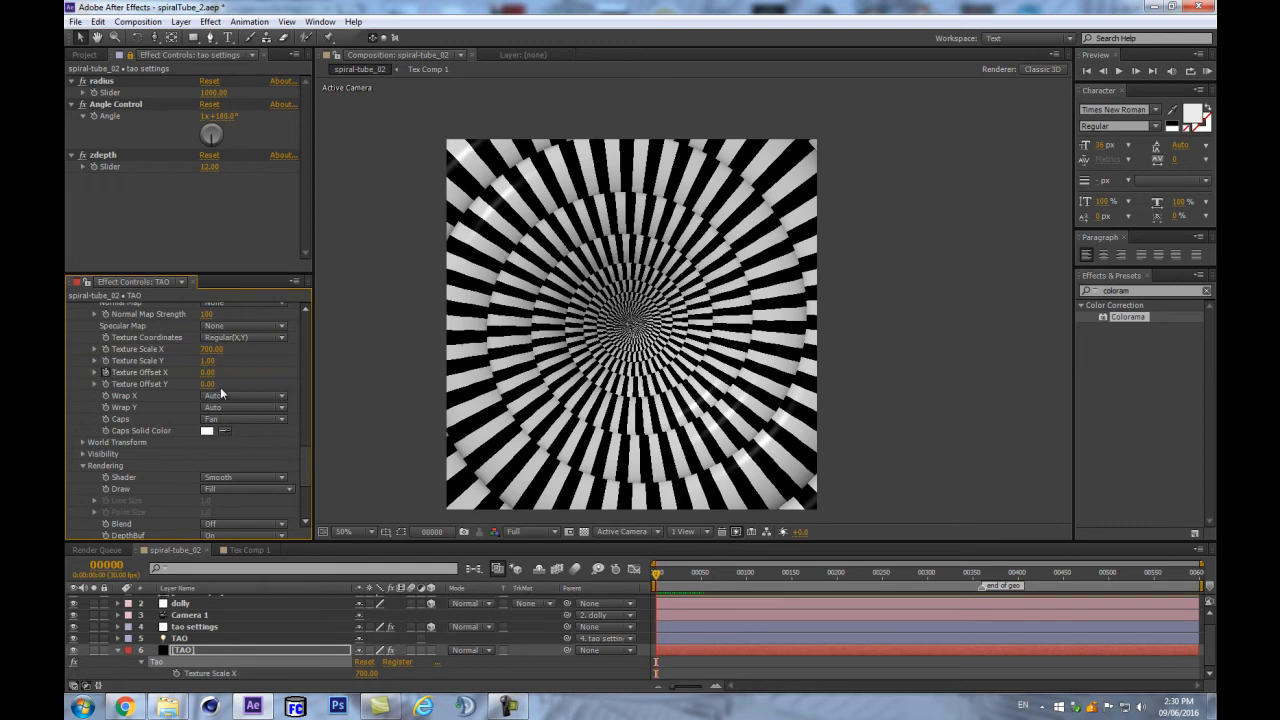
pyautogui.moveTo(216, 372); pyautogui.dragTo(757, 368)
pyautogui.click(118, 649)
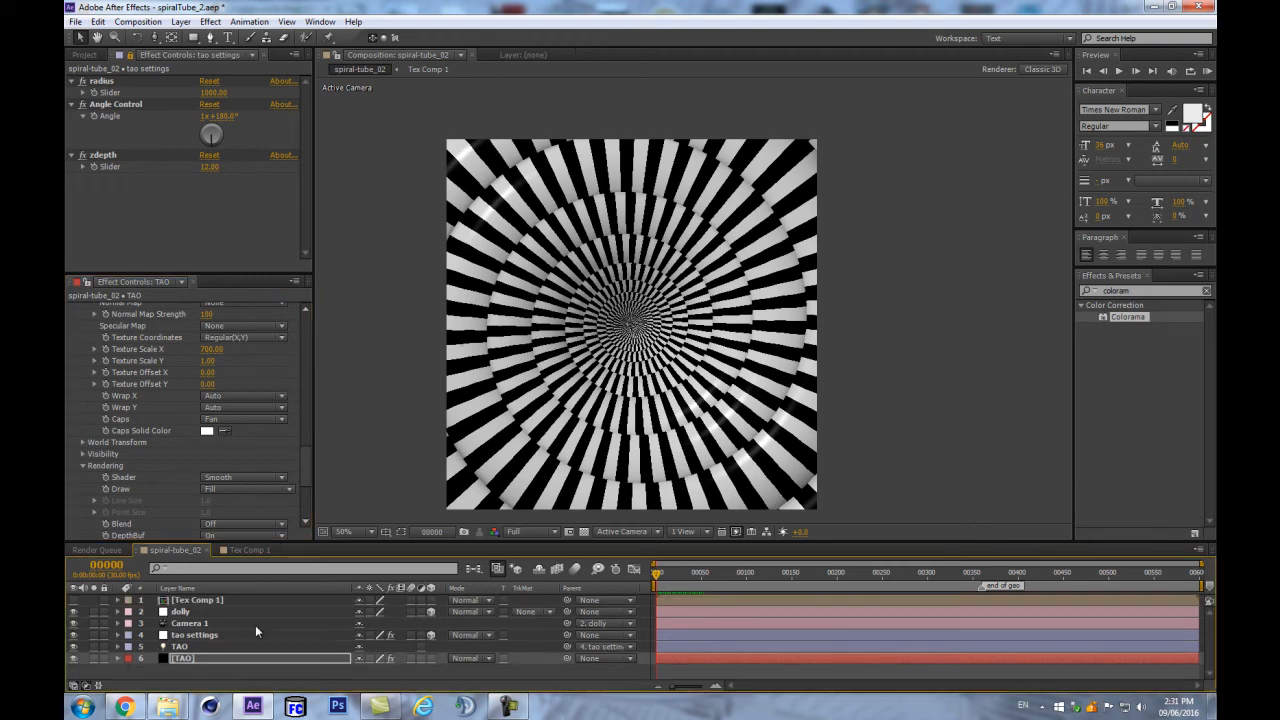
# - In Tex Comp 1, set a Colorama Phase Shift keyframe at frame 0
pyautogui.doubleClick(183, 600)
pyautogui.click(178, 601)
pyautogui.press('r')
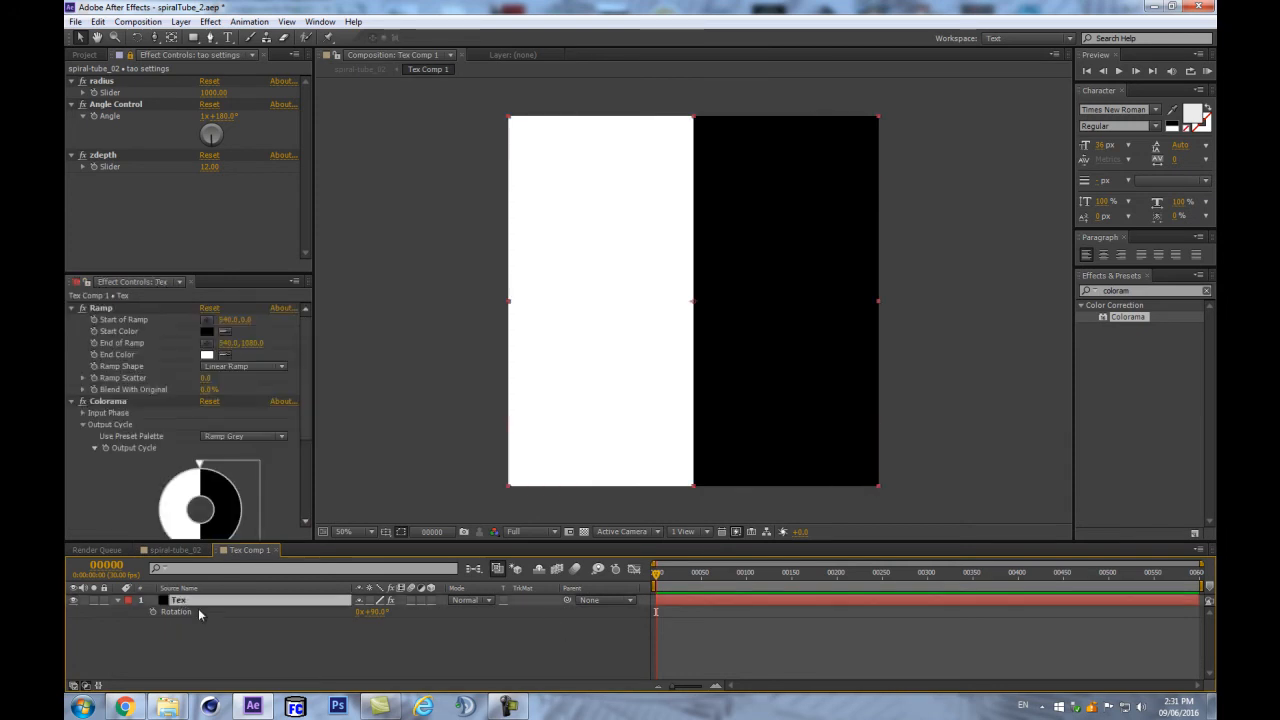
pyautogui.scroll(-3, 206, 420)
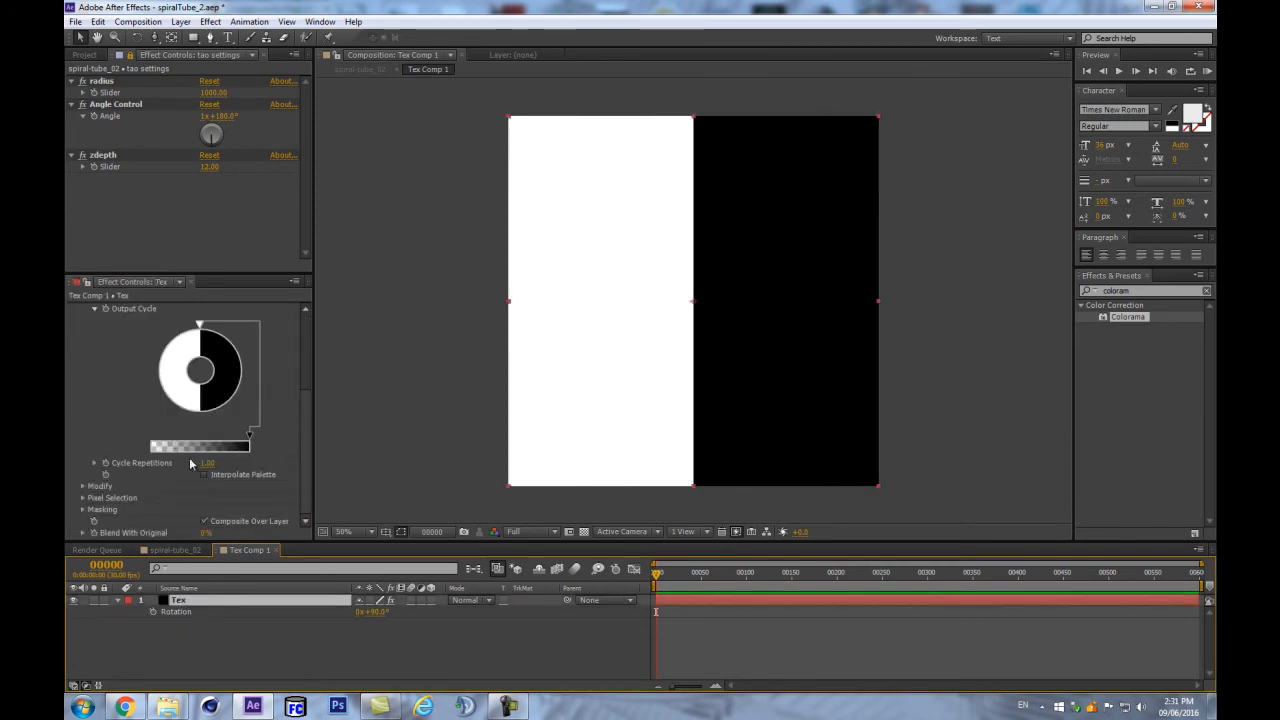
pyautogui.scroll(2, 193, 467)
pyautogui.click(83, 366)
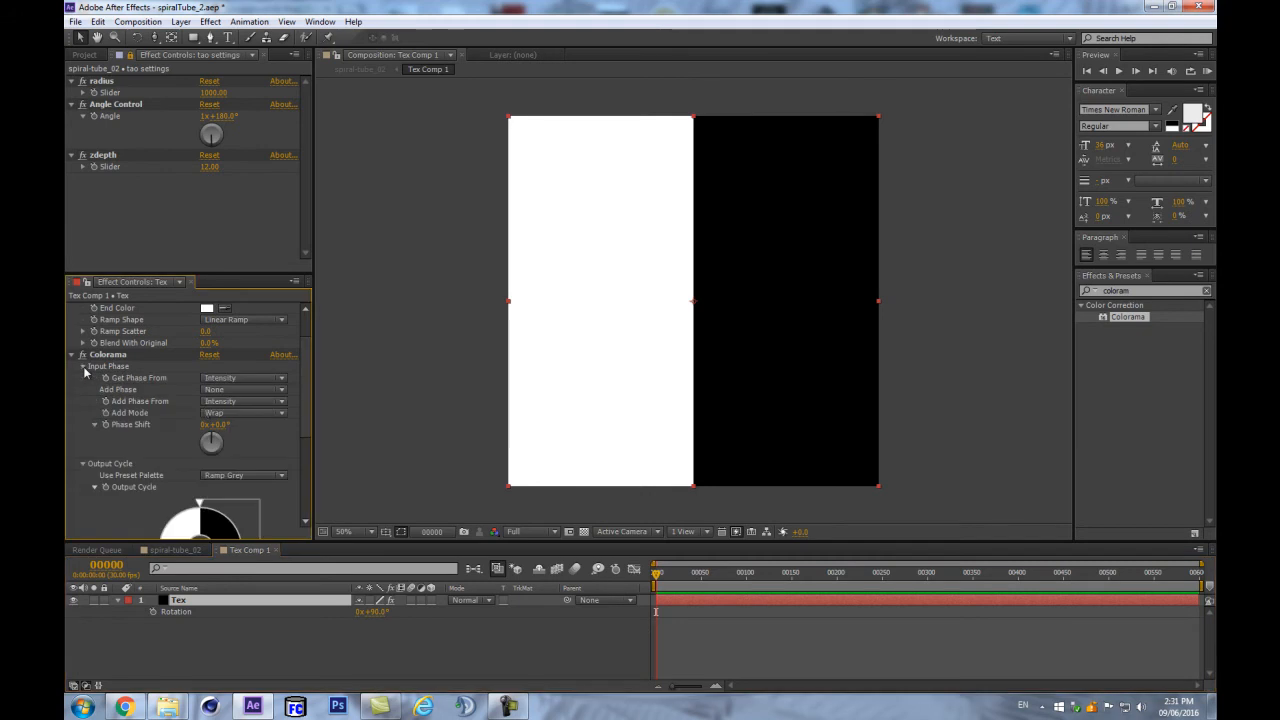
pyautogui.click(105, 425)
# - Set Phase Shift to 1x at frame 90, preview the color cycle, then return to spiral-tube_02
pyautogui.click(115, 566)
pyautogui.write('90')
pyautogui.press('Return')
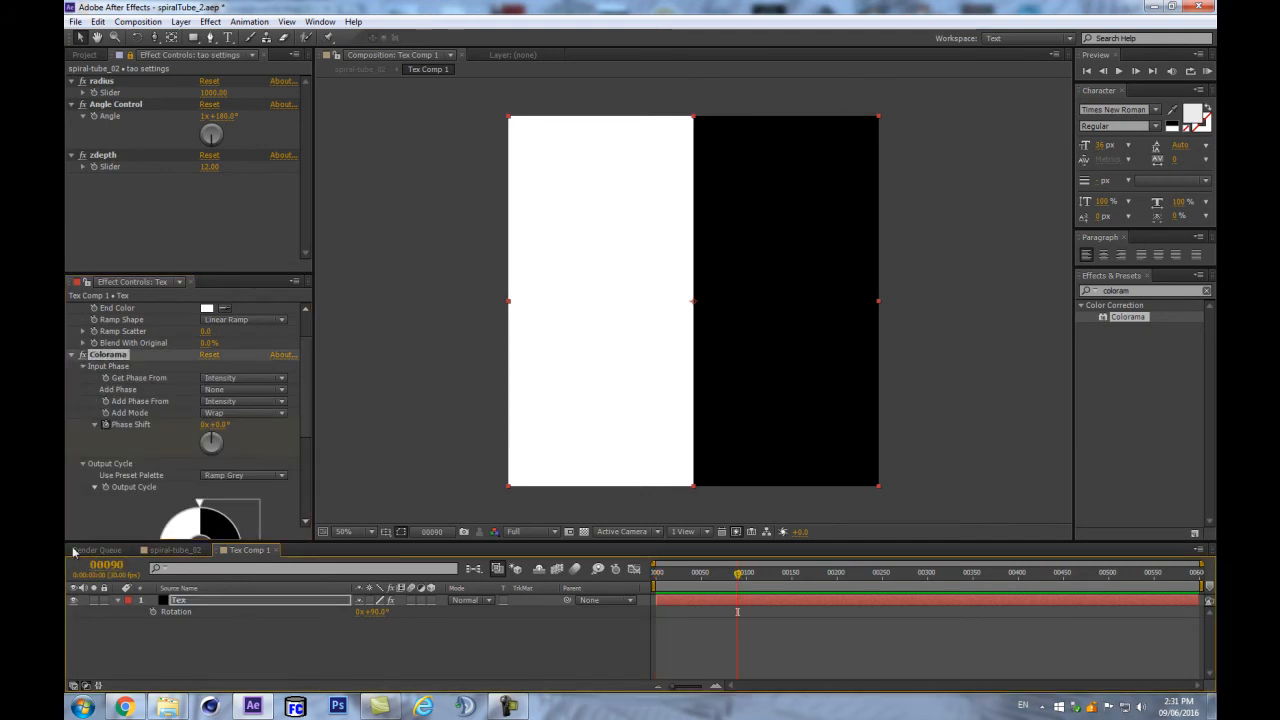
pyautogui.click(207, 425)
pyautogui.write('1')
pyautogui.press('Return')
pyautogui.press('u')
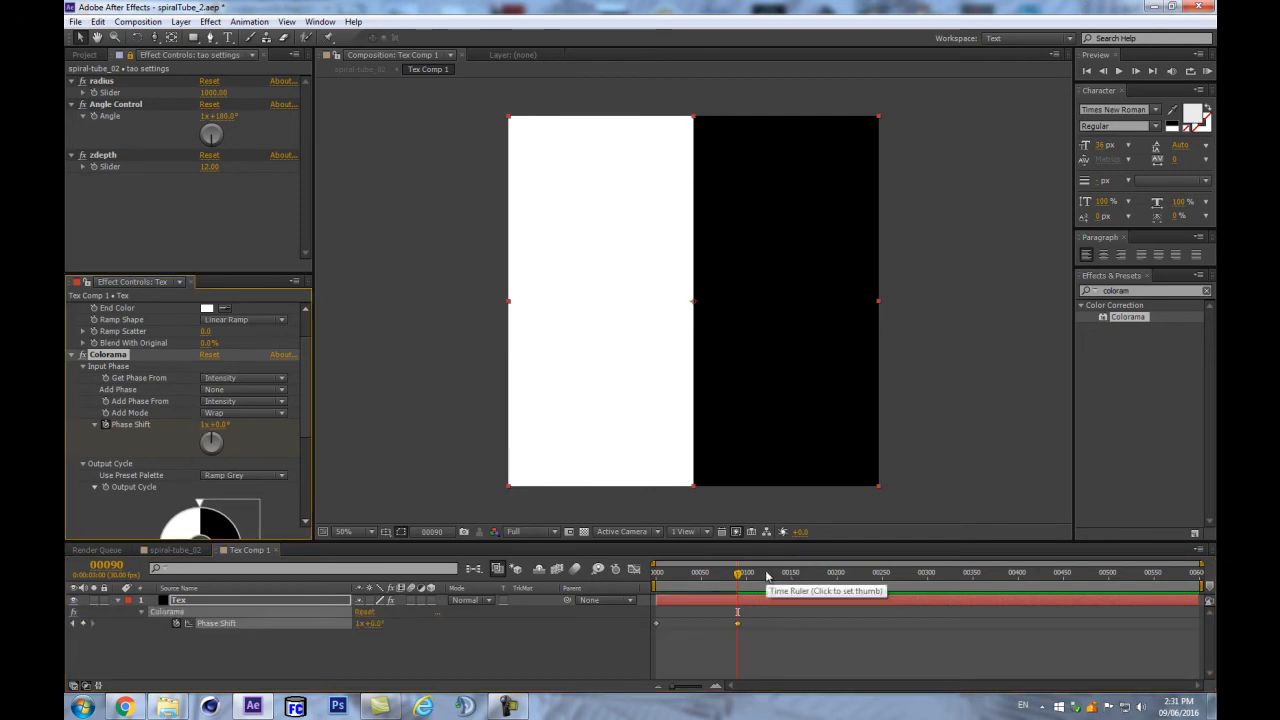
pyautogui.moveTo(739, 578)
pyautogui.mouseDown()
pyautogui.moveTo(650, 580)
pyautogui.moveTo(737, 578)
pyautogui.mouseUp()
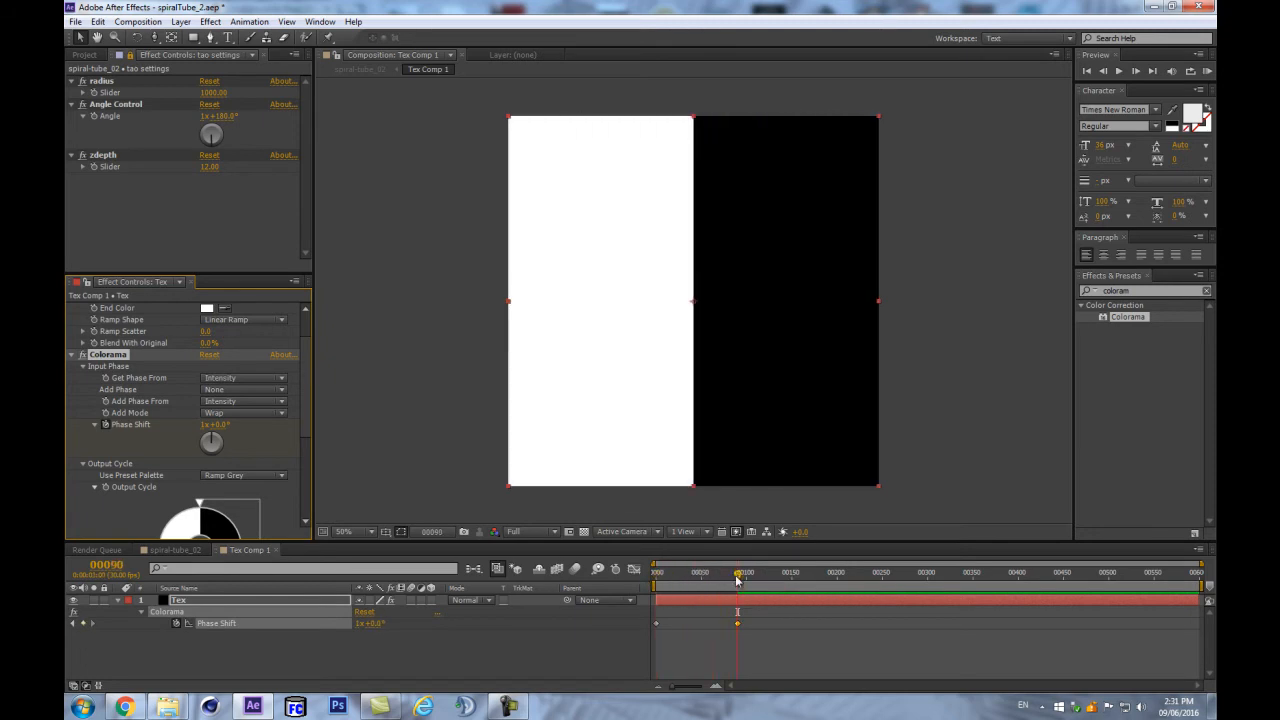
pyautogui.press('space')
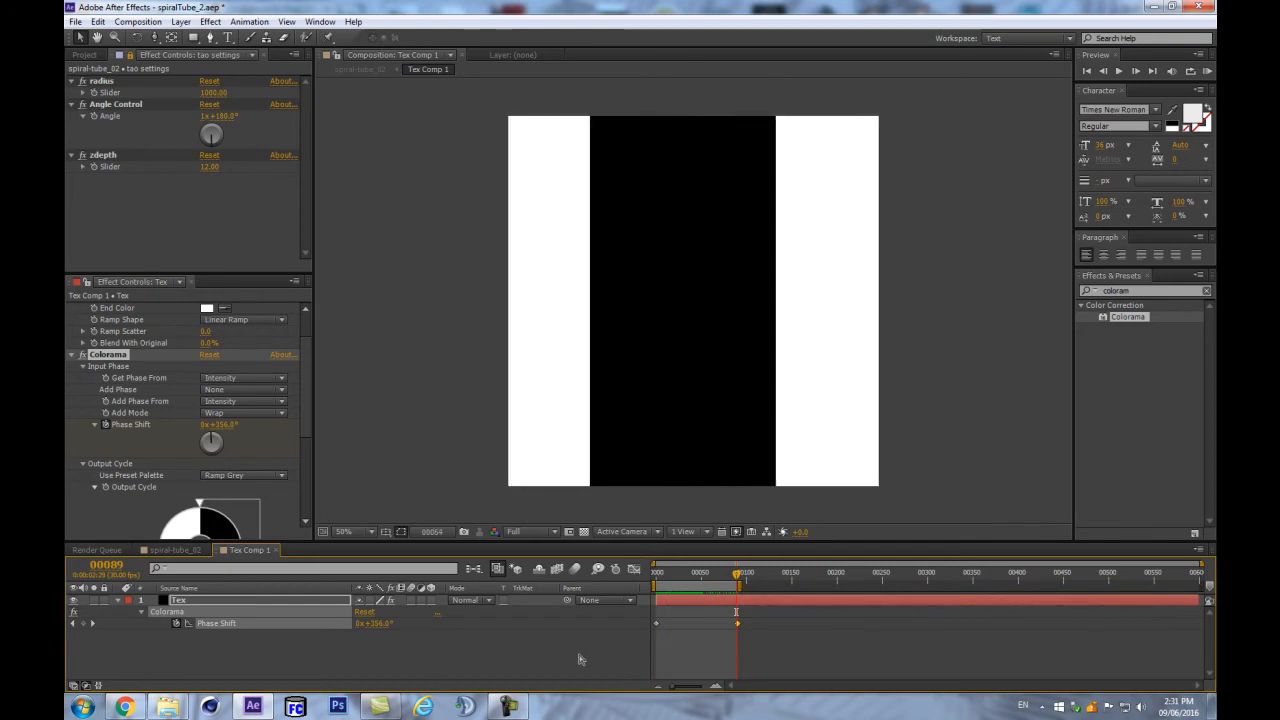
pyautogui.press('space')
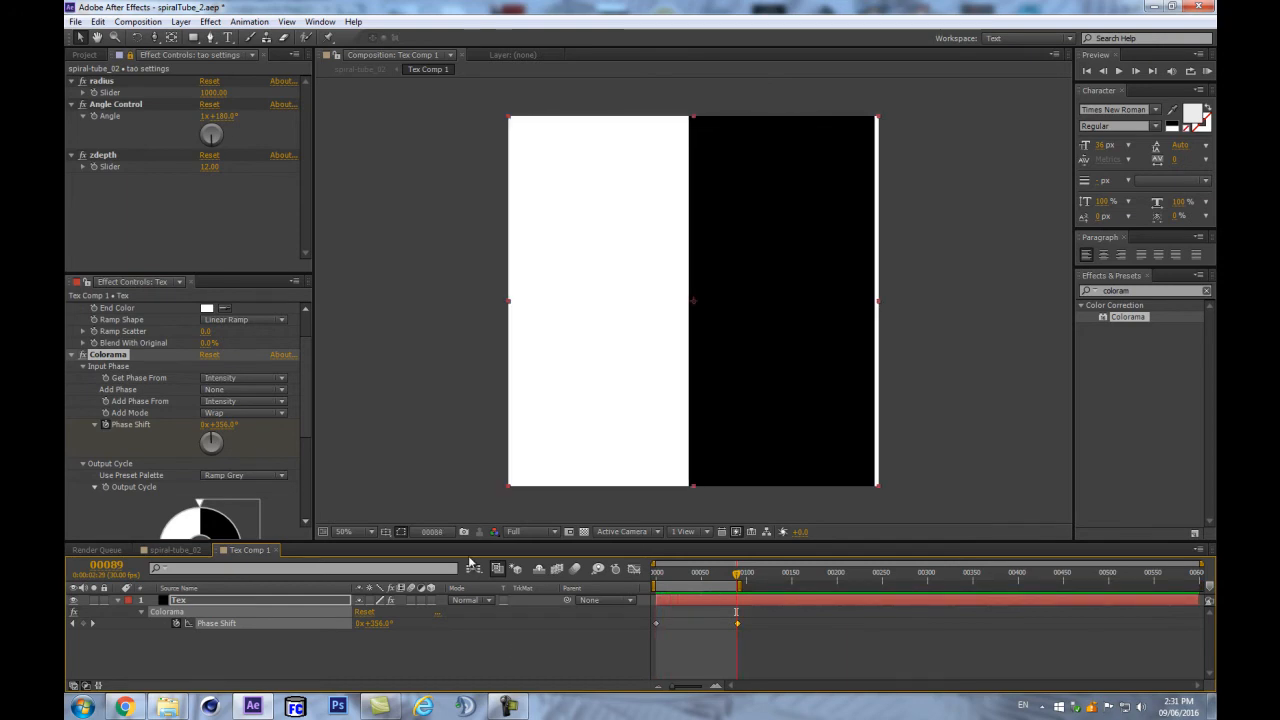
pyautogui.click(474, 568)
pyautogui.click(383, 565)
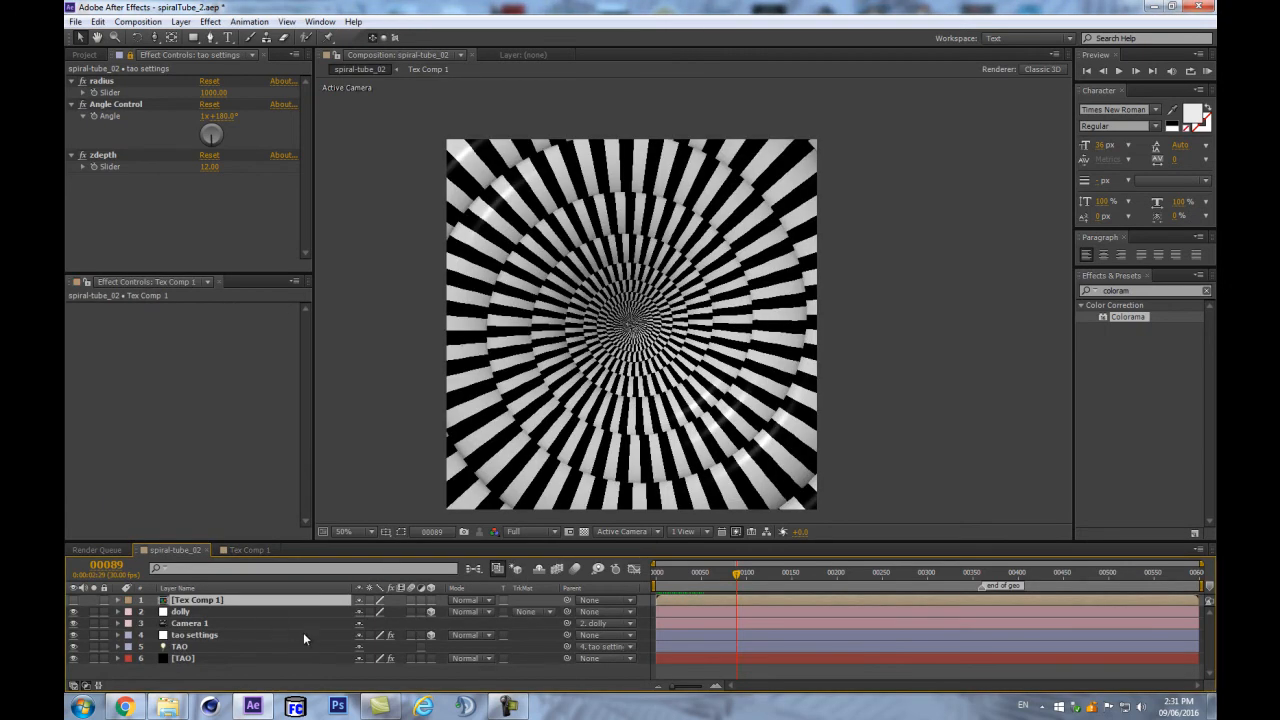
pyautogui.click(303, 634)
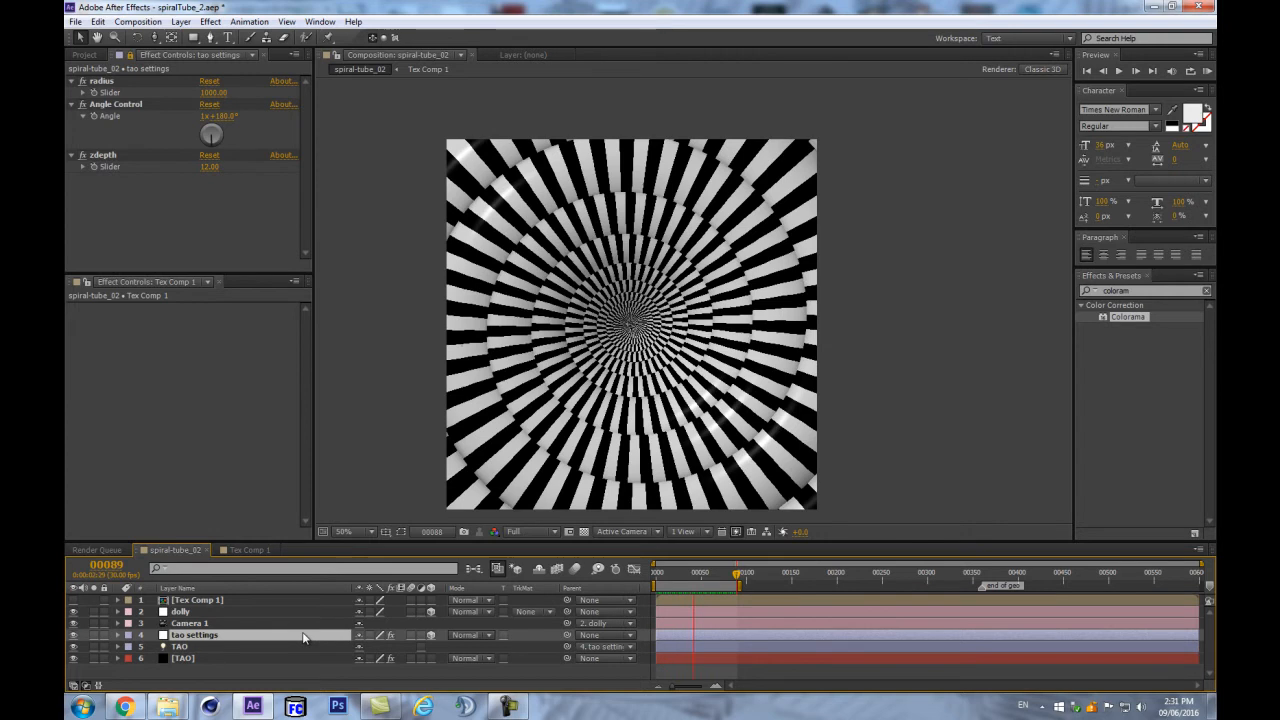
pyautogui.press('space')
pyautogui.press('space')
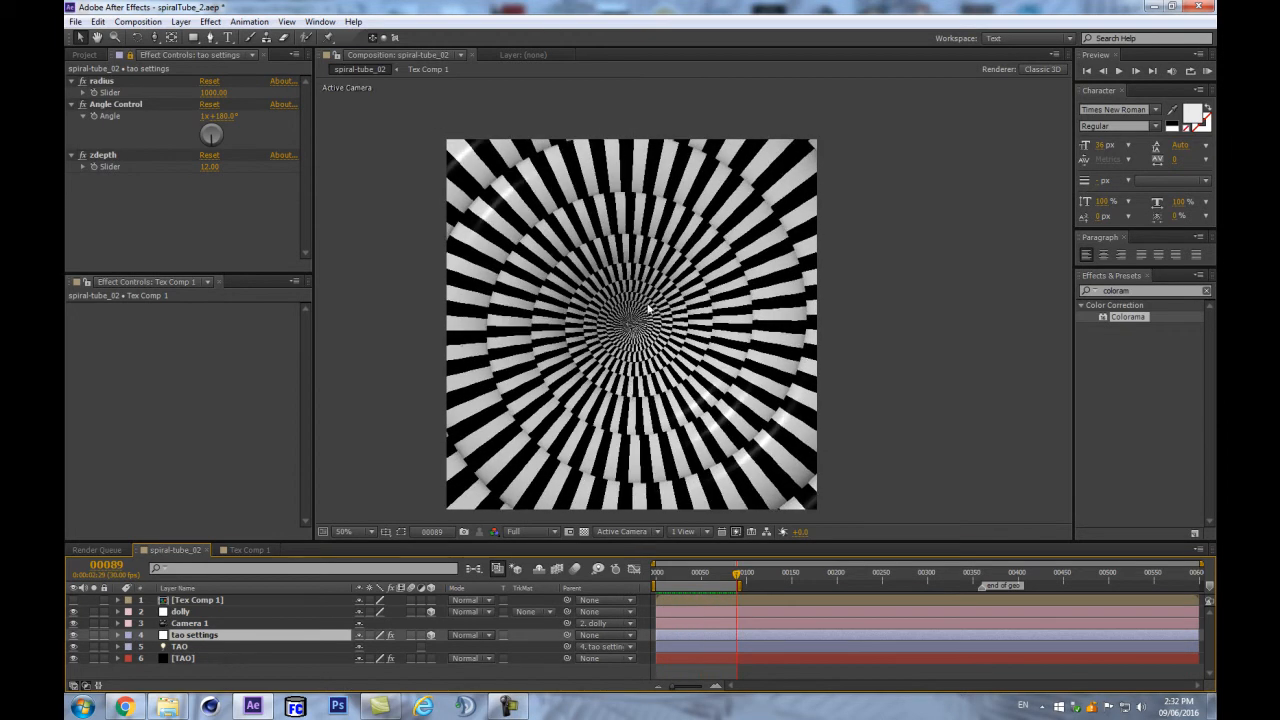
pyautogui.scroll(4, 623, 333)
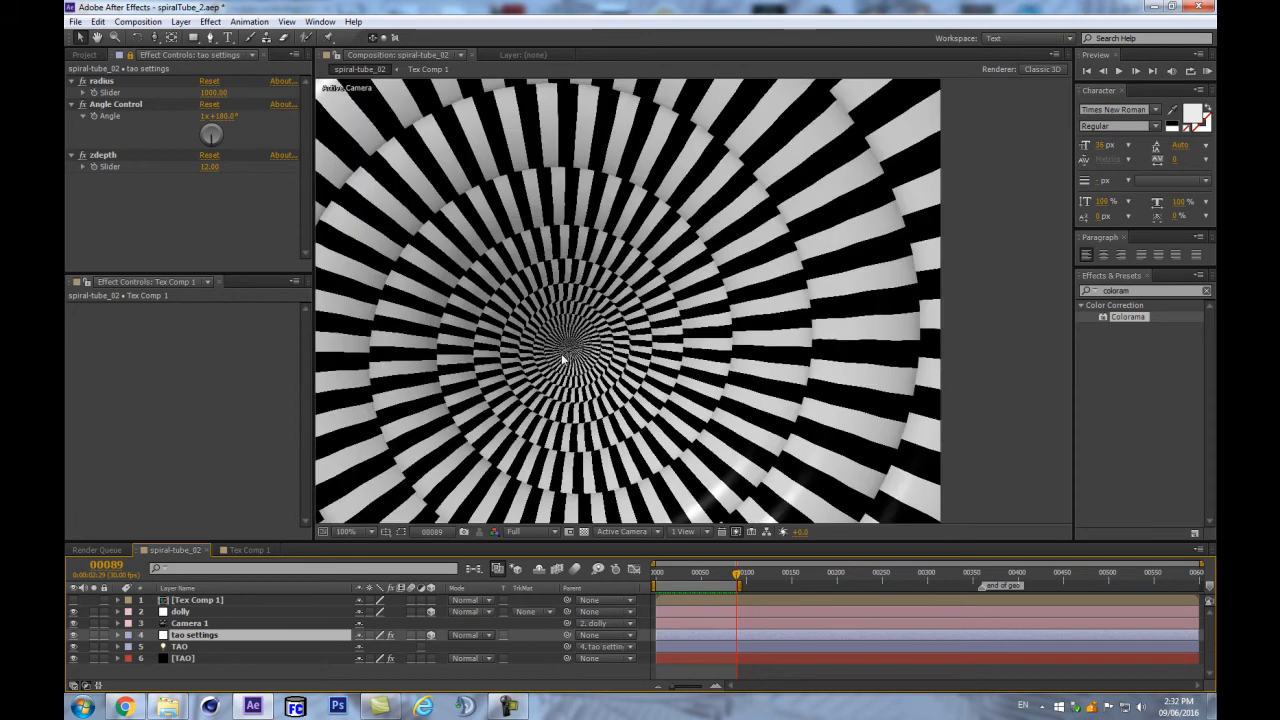
pyautogui.scroll(-2, 461, 387)
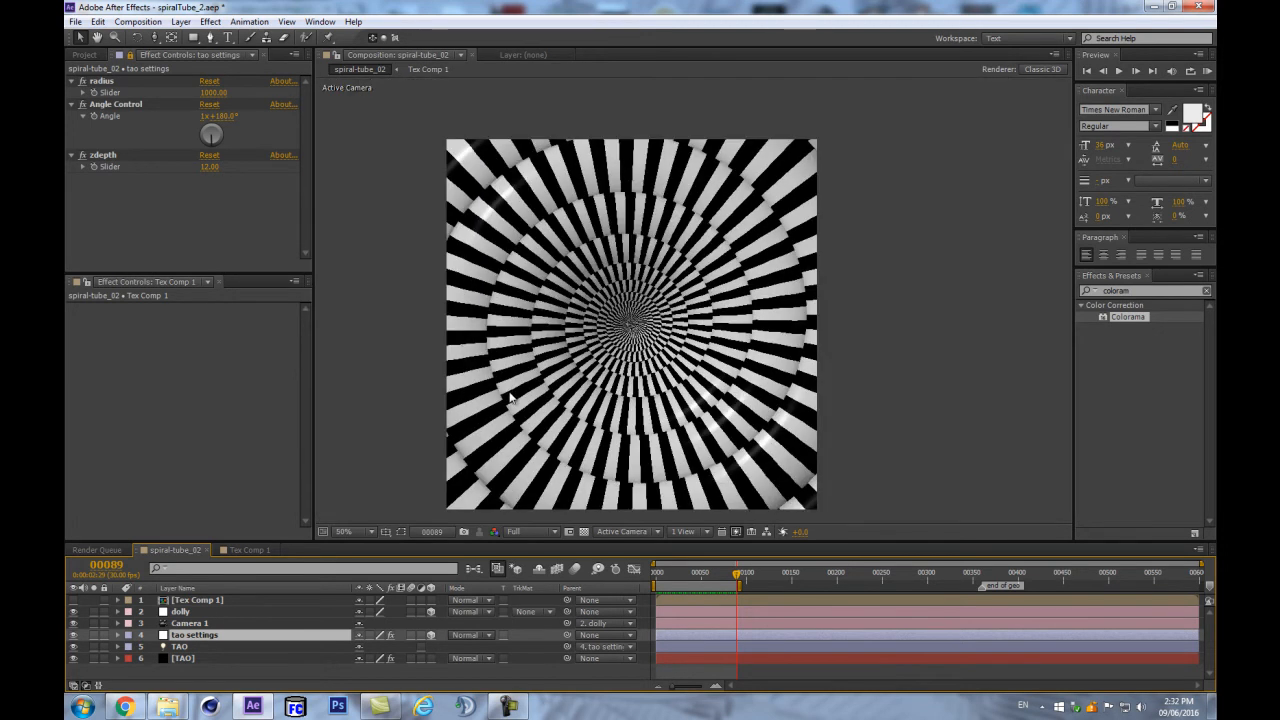
# - Open TAO's Visibility settings and set the Far distance to 4000
pyautogui.click(187, 659)
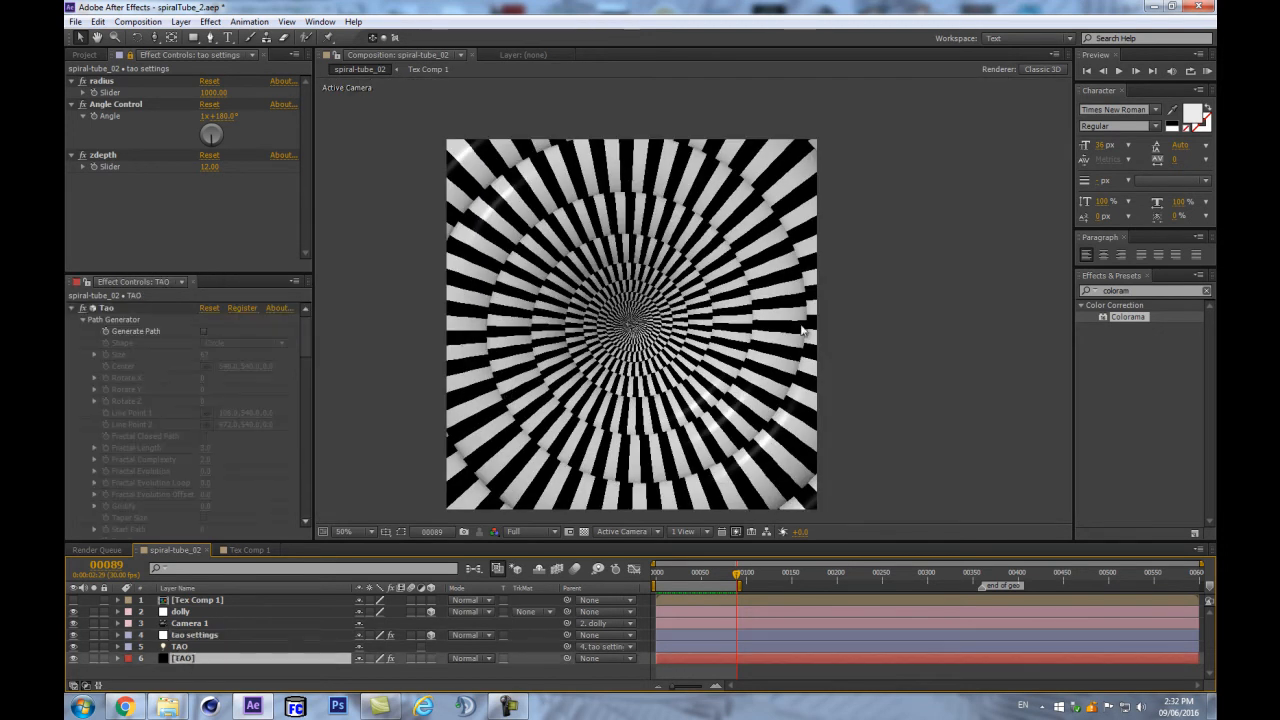
pyautogui.moveTo(642, 325); pyautogui.dragTo(720, 318)
pyautogui.click(72, 610)
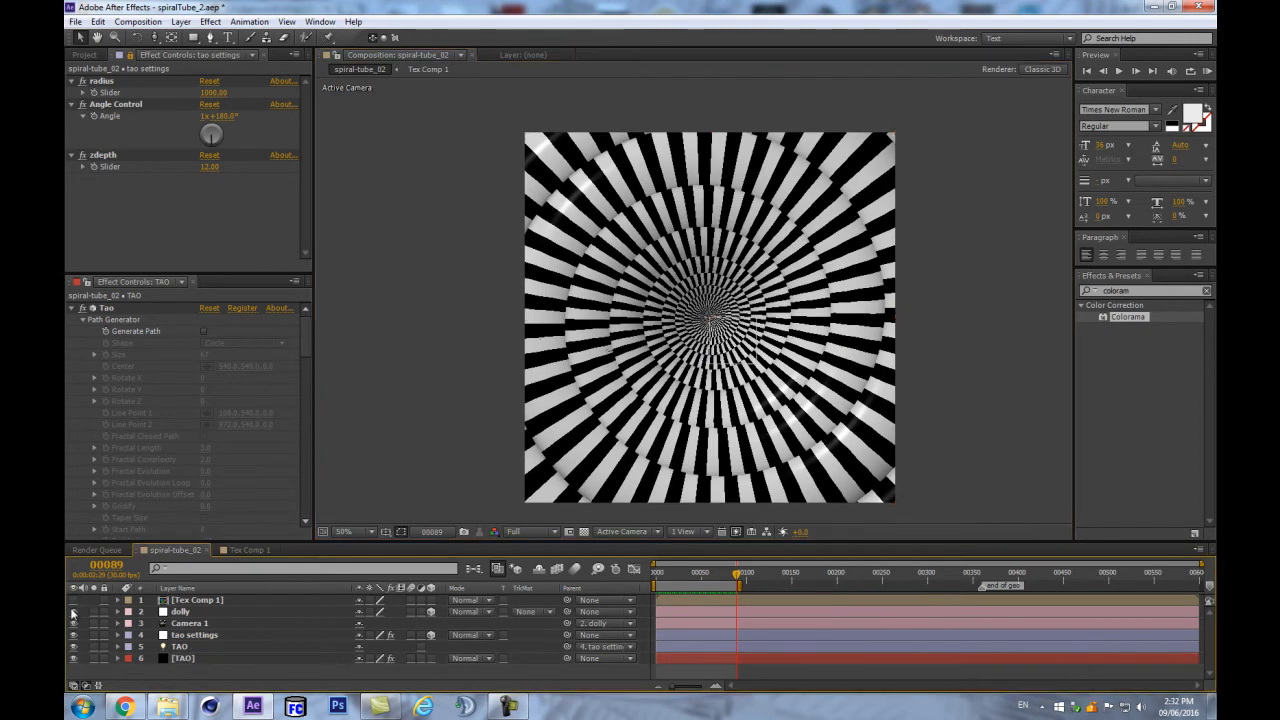
pyautogui.scroll(-10, 86, 424)
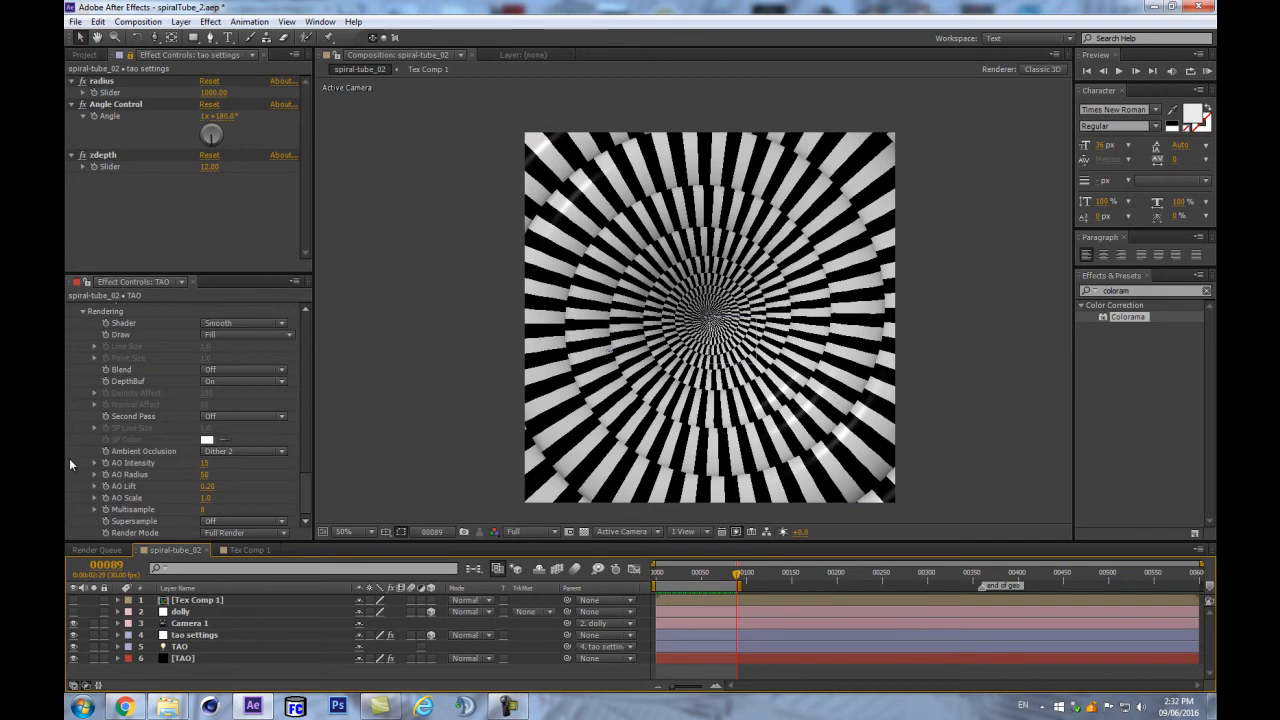
pyautogui.scroll(2, 128, 362)
pyautogui.click(83, 392)
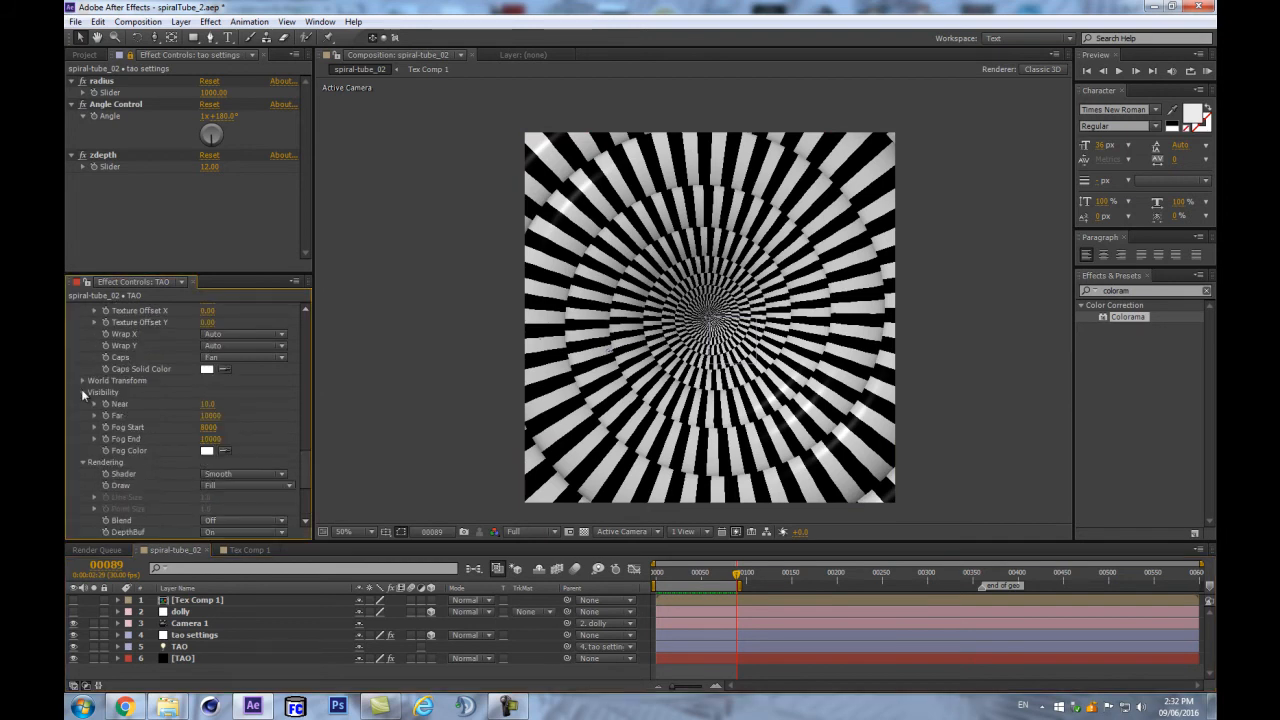
pyautogui.moveTo(203, 427); pyautogui.dragTo(213, 422)
pyautogui.click(210, 415)
pyautogui.write('4000')
pyautogui.press('Return')
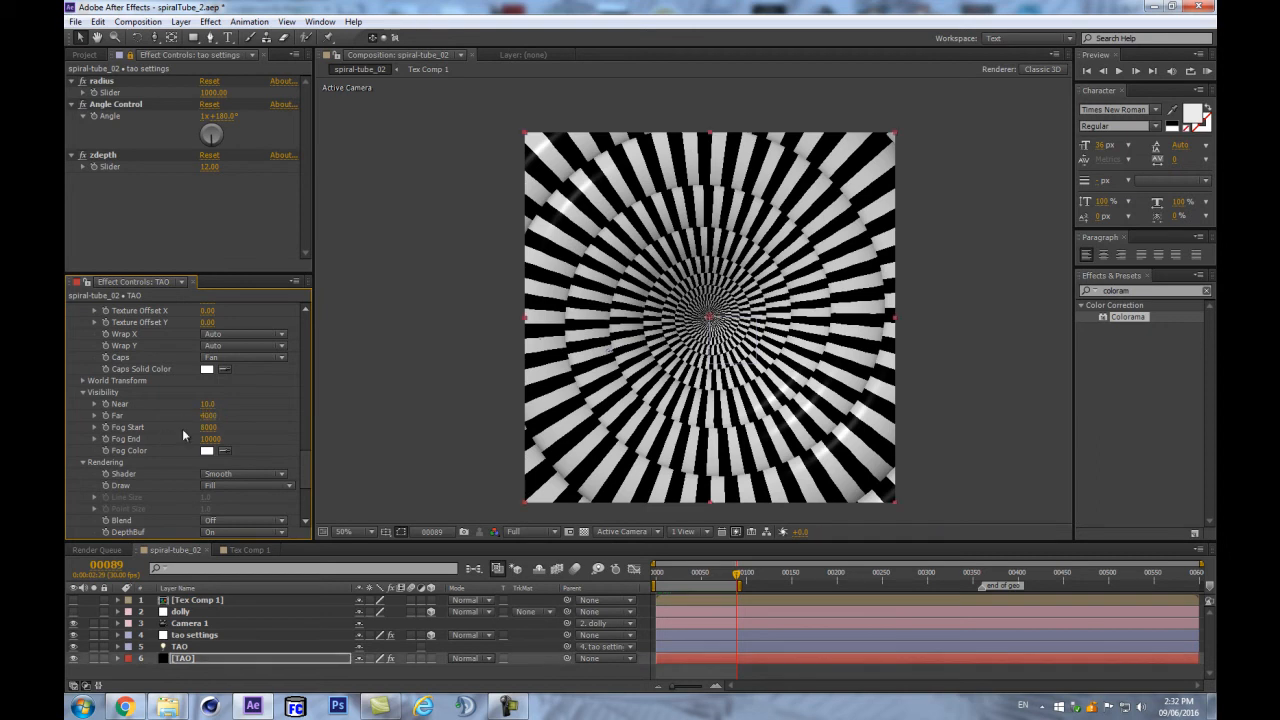
# - Fine-tune Far down to 1990 and paste that value into Fog End
pyautogui.moveTo(207, 415); pyautogui.dragTo(131, 406)
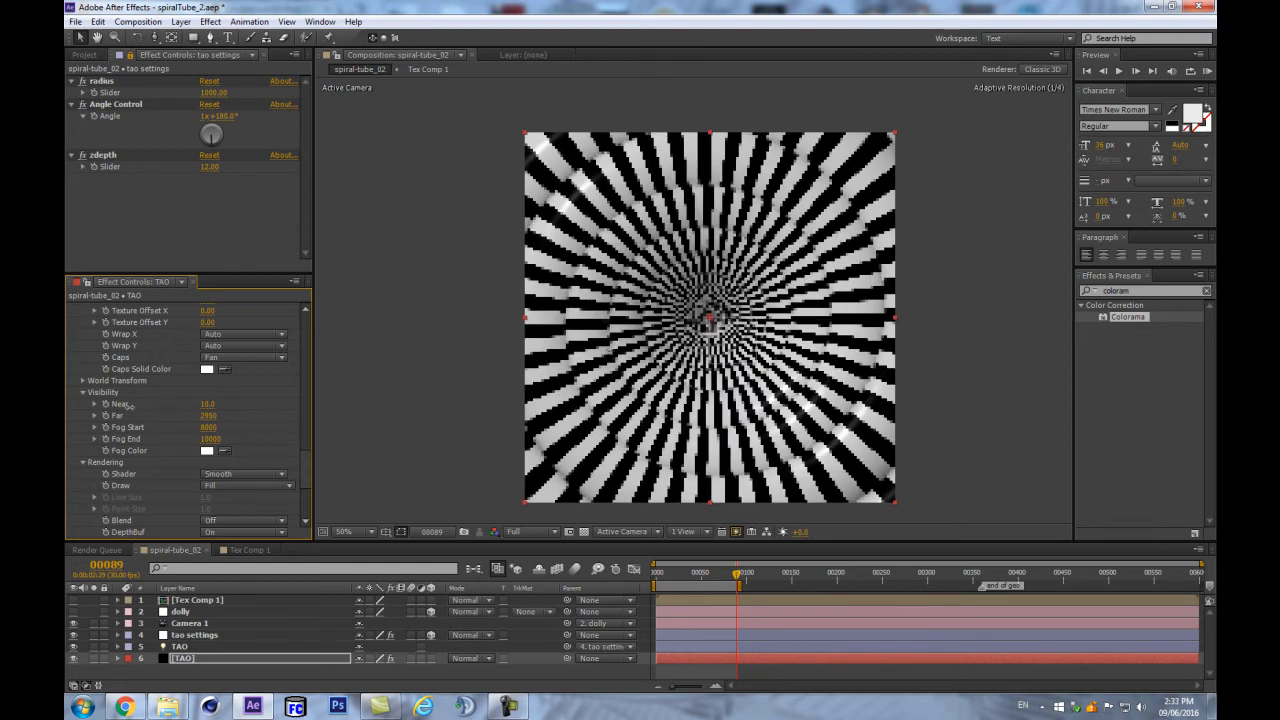
pyautogui.press('.')
pyautogui.press('.')
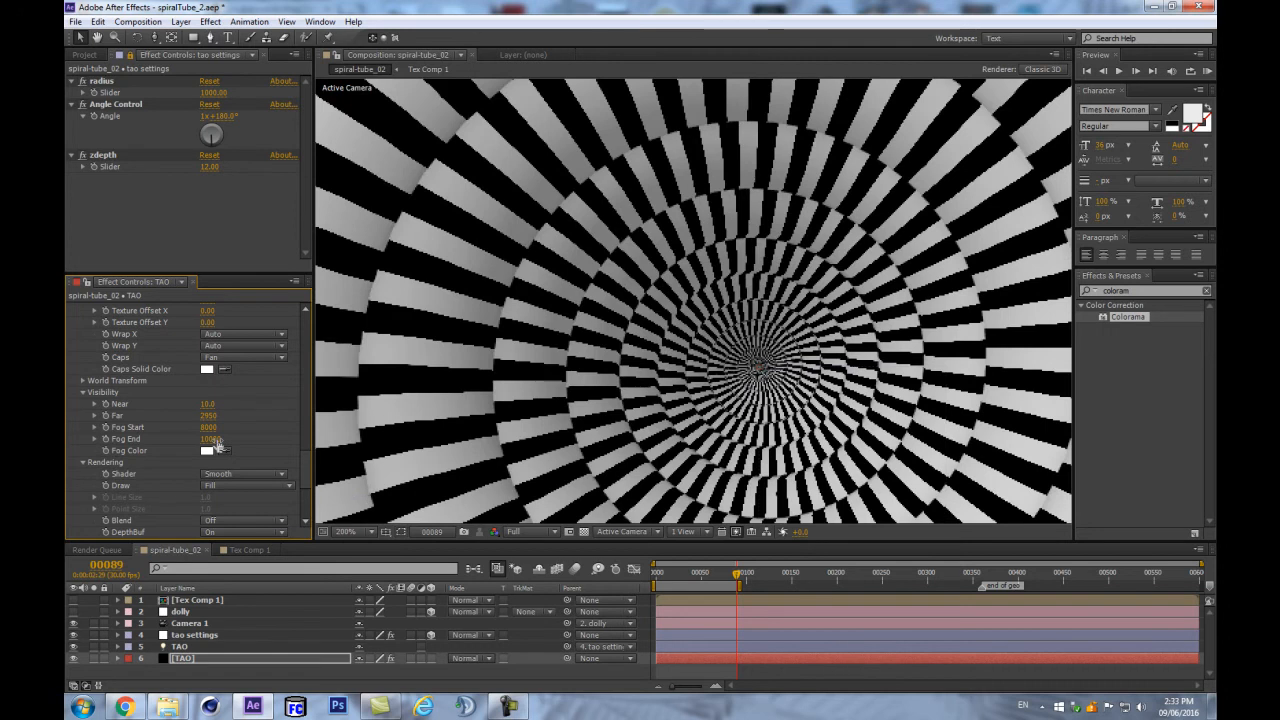
pyautogui.moveTo(208, 416); pyautogui.dragTo(108, 400)
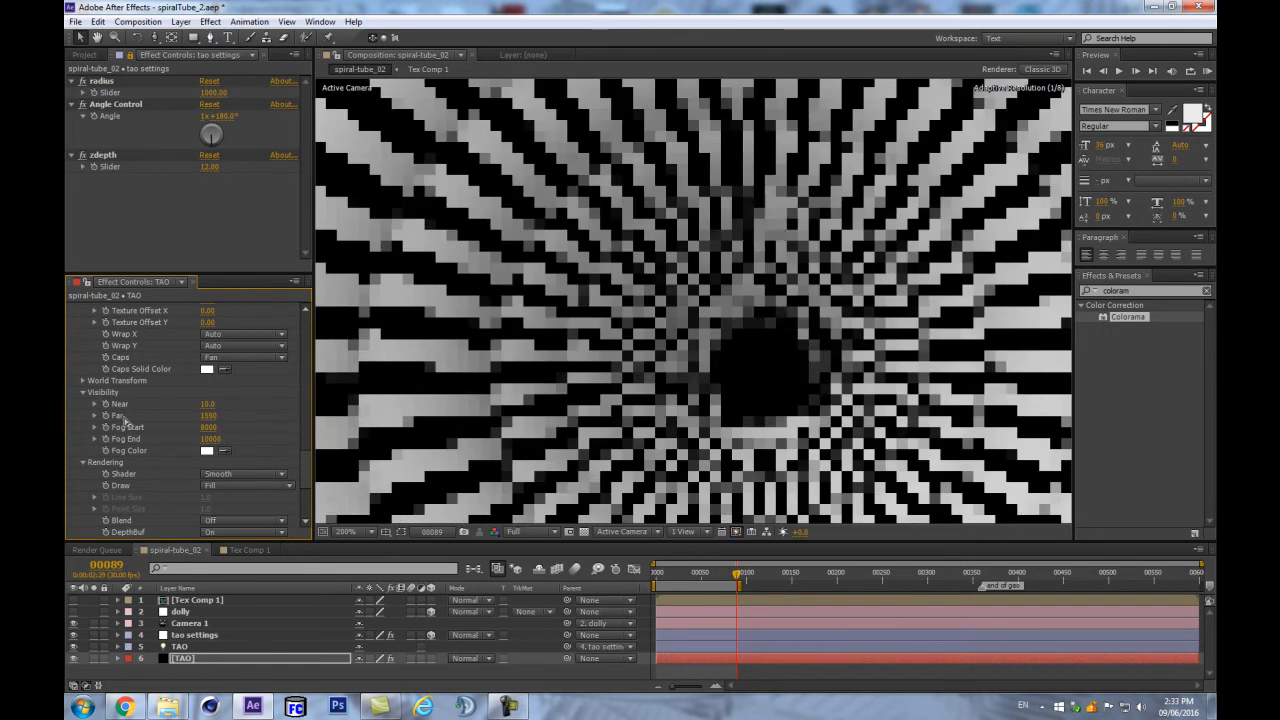
pyautogui.moveTo(222, 413); pyautogui.dragTo(290, 413)
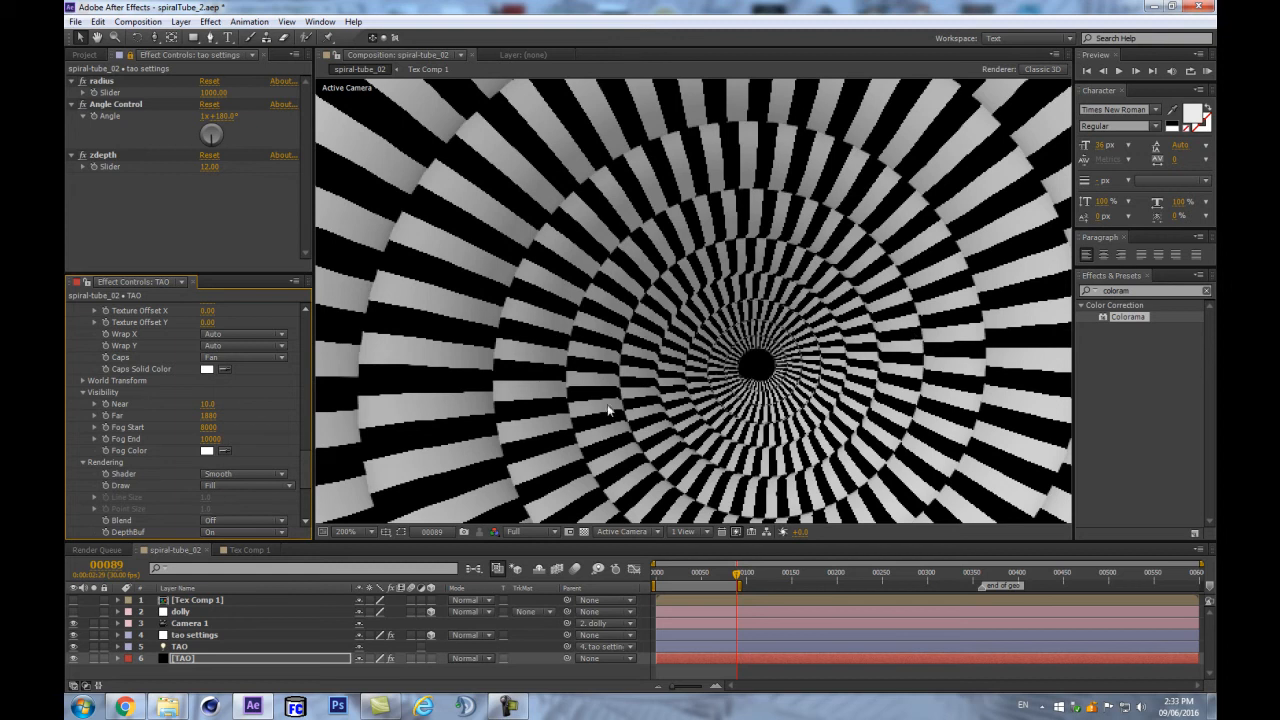
pyautogui.moveTo(222, 416); pyautogui.dragTo(232, 416)
pyautogui.moveTo(205, 415); pyautogui.dragTo(216, 415)
pyautogui.click(210, 415)
pyautogui.hotkey('ctrl', 'c')
pyautogui.click(211, 439)
pyautogui.hotkey('ctrl', 'v')
pyautogui.press('Return')
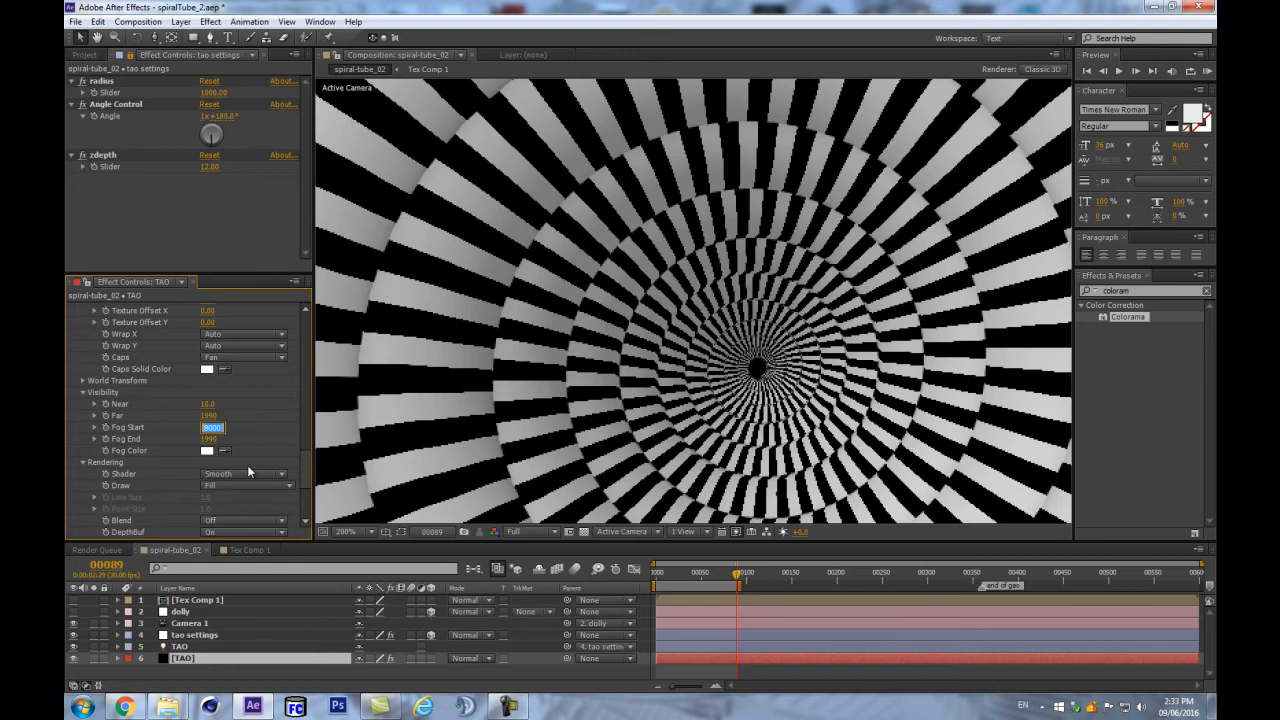
# - Set Fog Start to 888 and lower Fog End to about 1860
pyautogui.write('888')
pyautogui.press('Return')
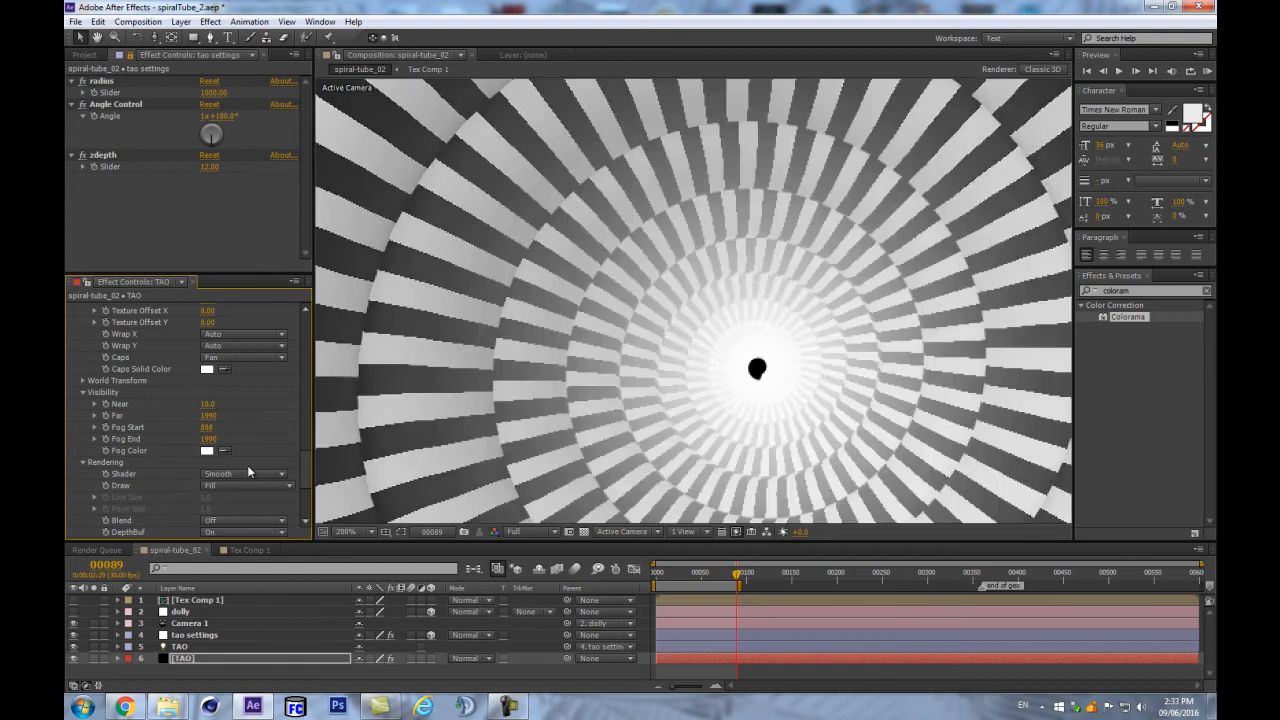
pyautogui.scroll(-4, 645, 352)
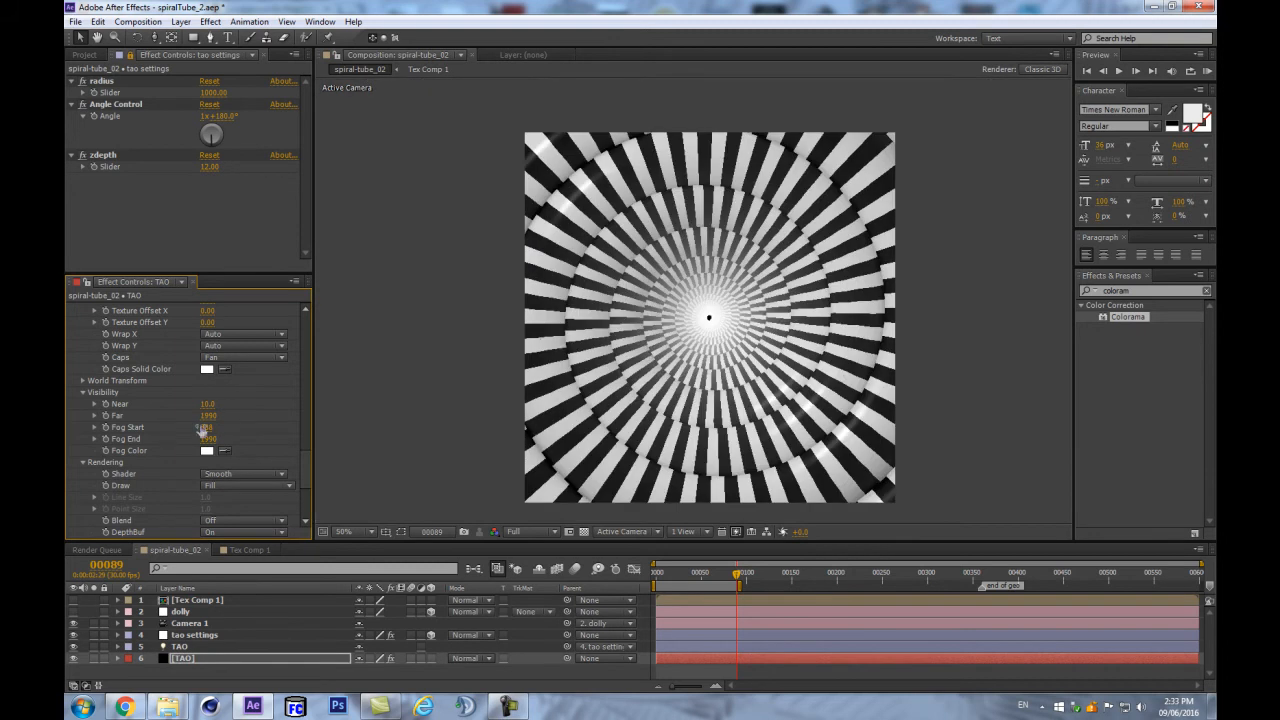
pyautogui.moveTo(197, 425)
pyautogui.mouseDown()
pyautogui.moveTo(178, 421)
pyautogui.moveTo(213, 416)
pyautogui.mouseUp()
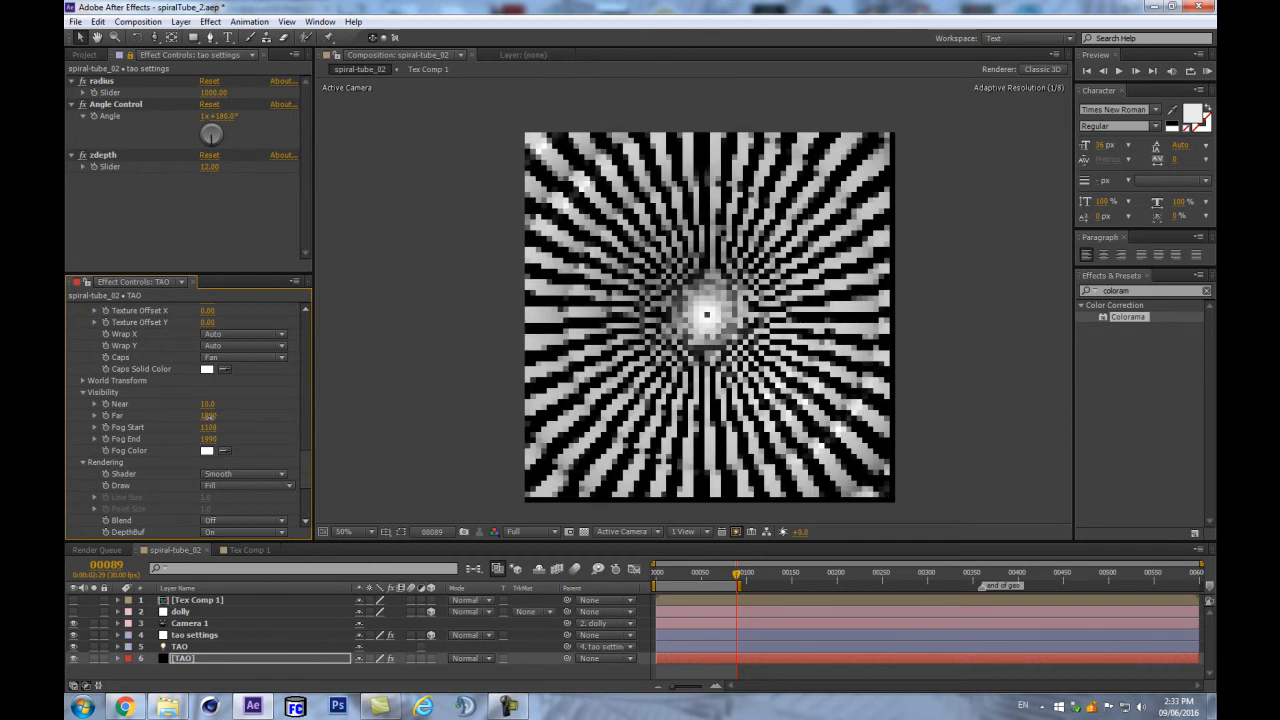
pyautogui.moveTo(195, 440); pyautogui.dragTo(257, 413)
# - Review the TAO settings, then bring up the spiral motion path tutorial in Chrome
pyautogui.scroll(1, 812, 312)
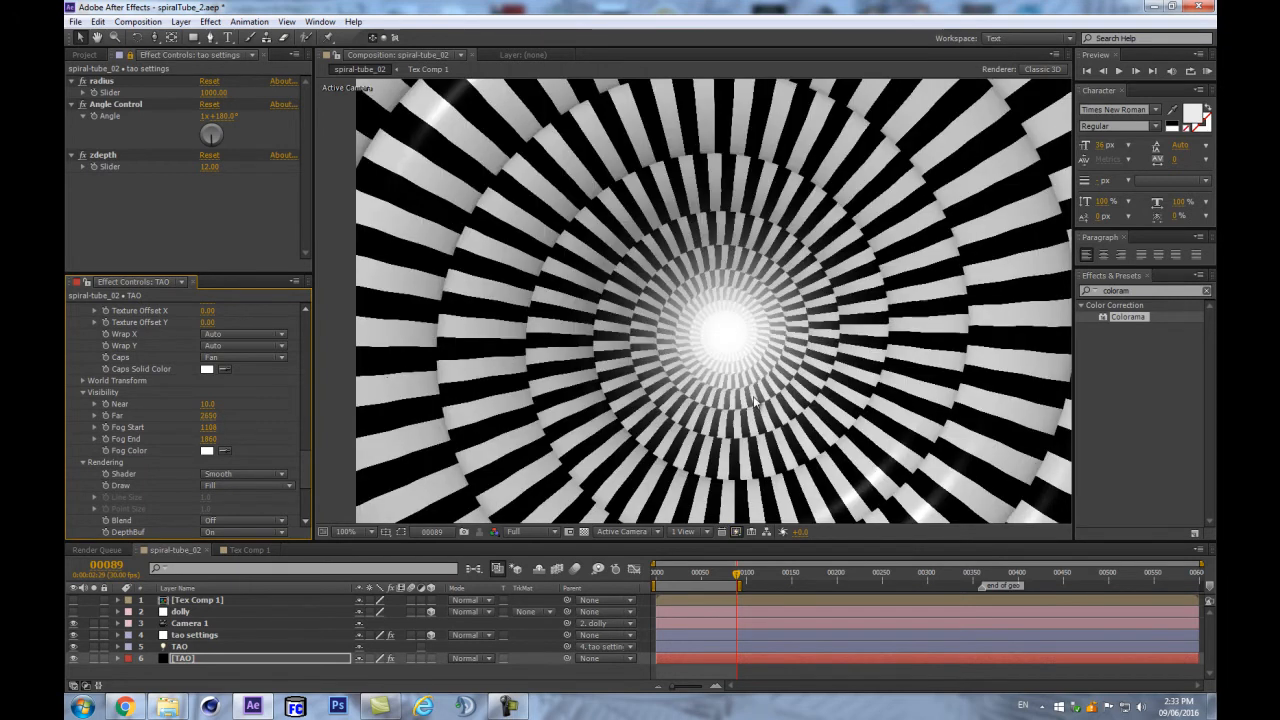
pyautogui.scroll(-1, 748, 322)
pyautogui.scroll(1, 745, 325)
pyautogui.scroll(-1, 705, 335)
pyautogui.scroll(1, 715, 350)
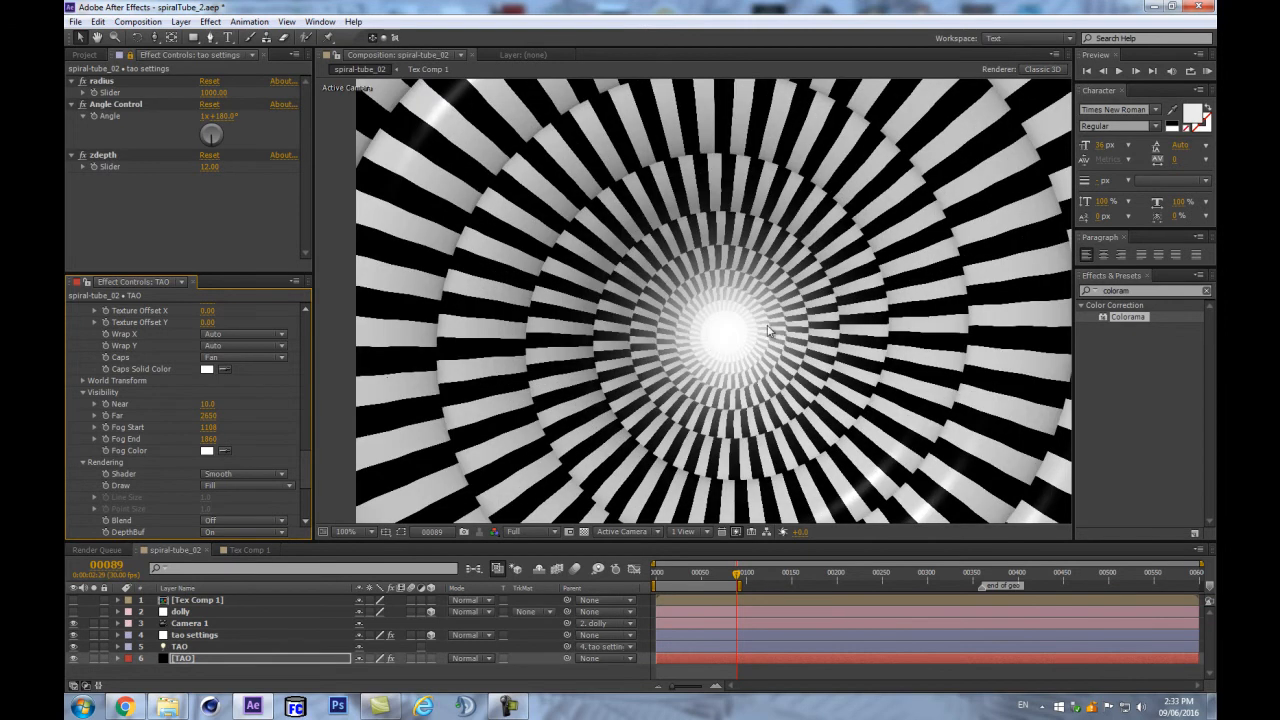
pyautogui.scroll(-1, 792, 355)
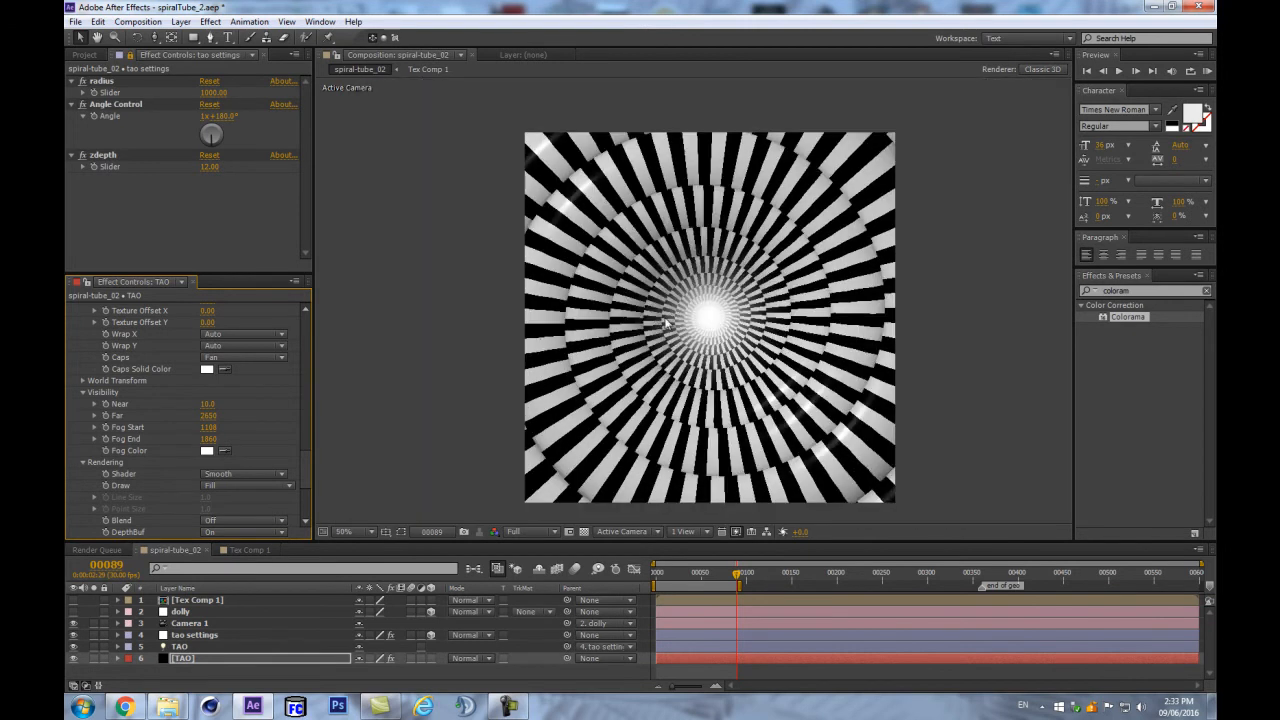
pyautogui.scroll(-1, 670, 287)
pyautogui.scroll(1, 670, 287)
pyautogui.scroll(1, 680, 315)
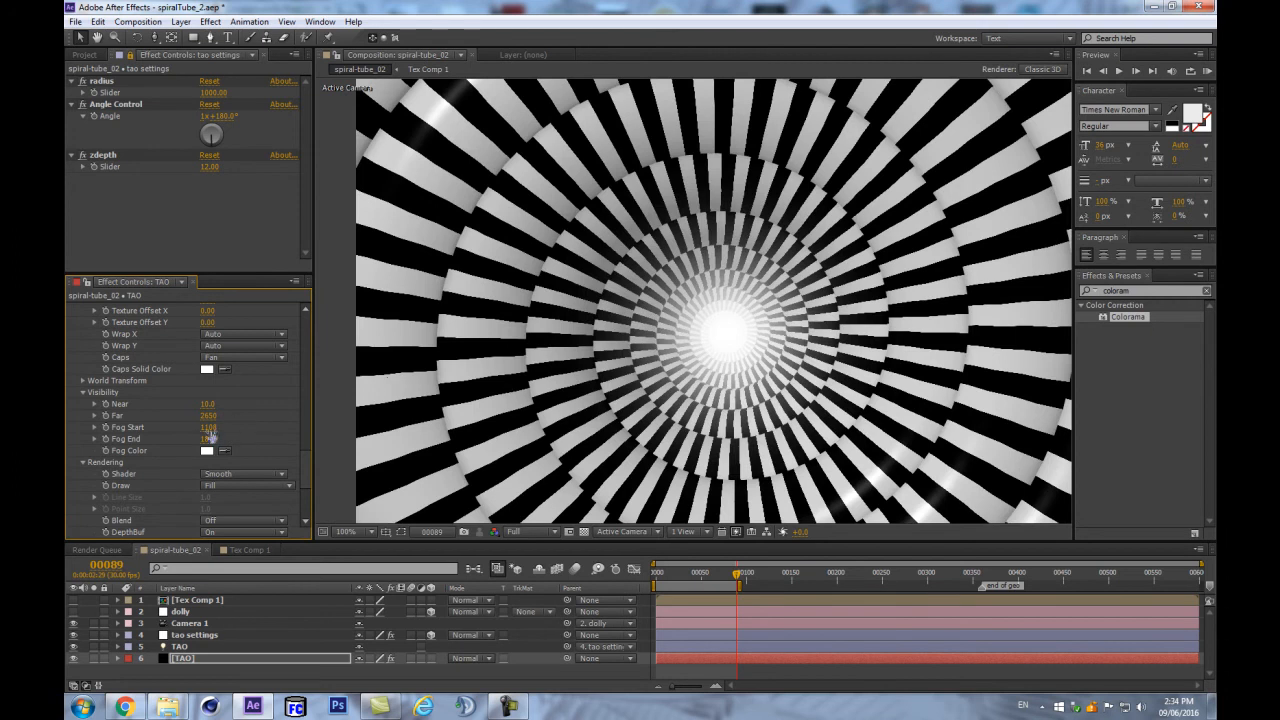
pyautogui.scroll(-1, 677, 381)
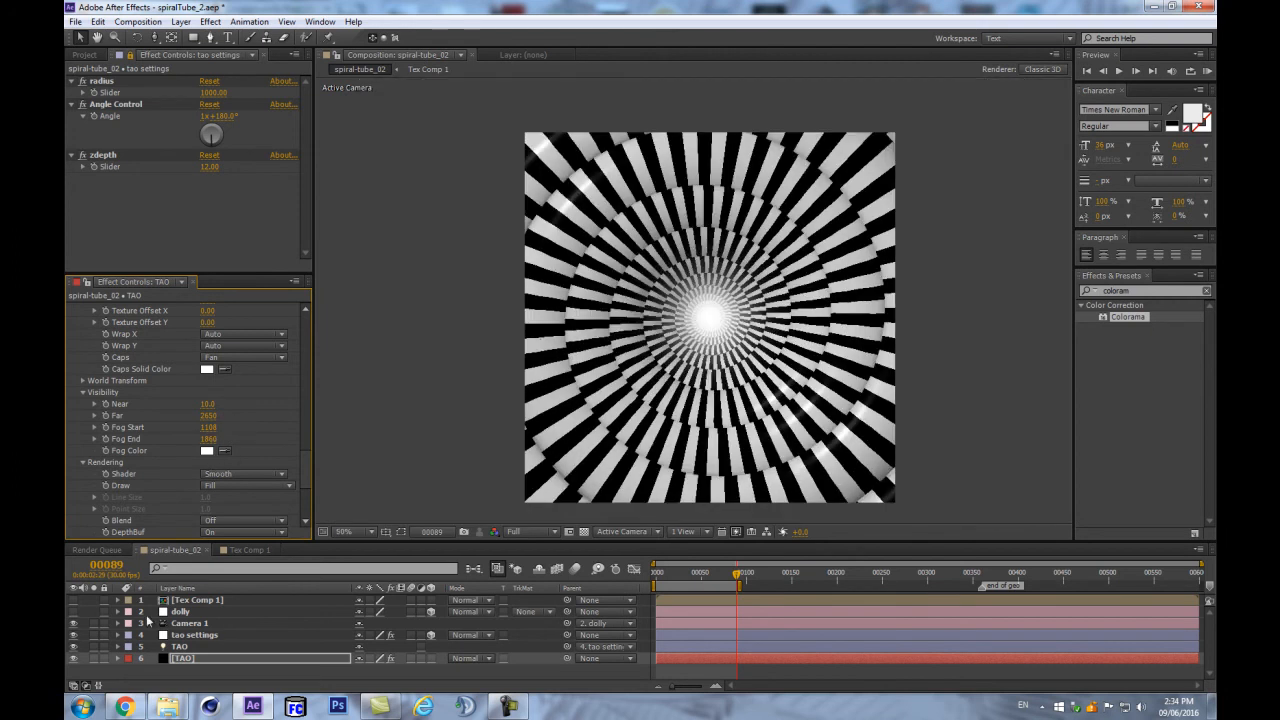
pyautogui.scroll(1, 206, 428)
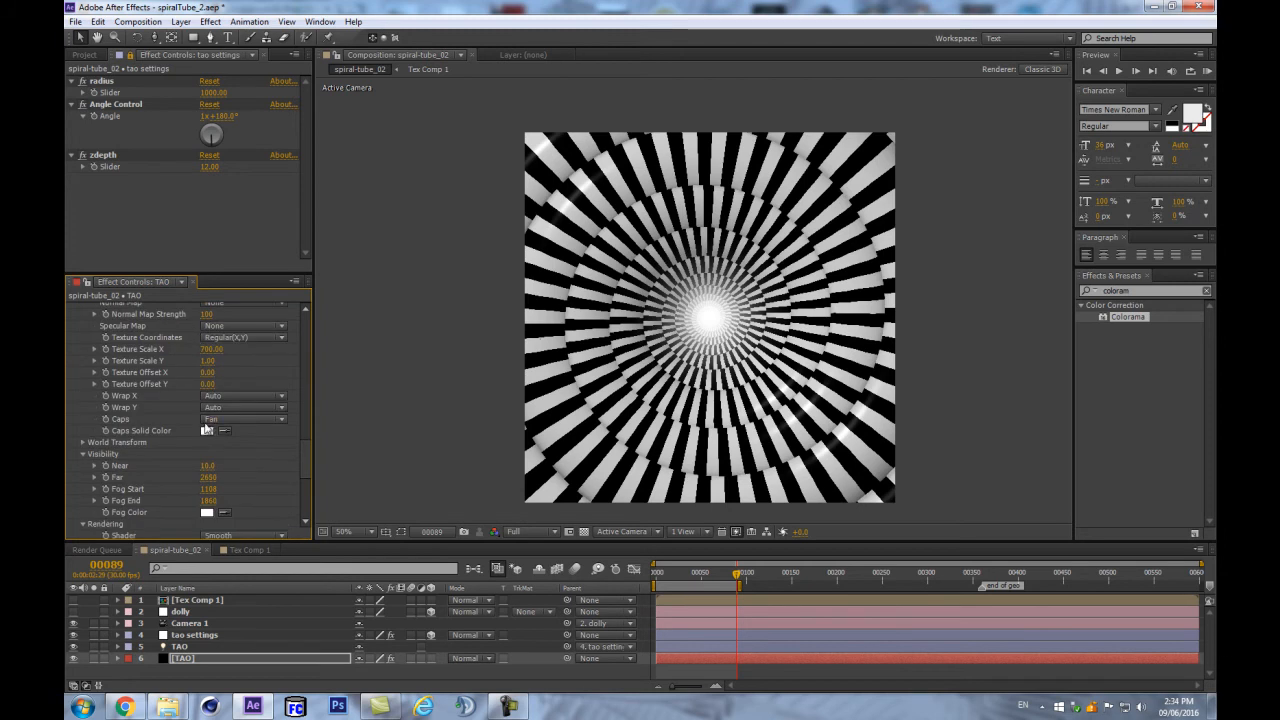
pyautogui.scroll(1, 200, 434)
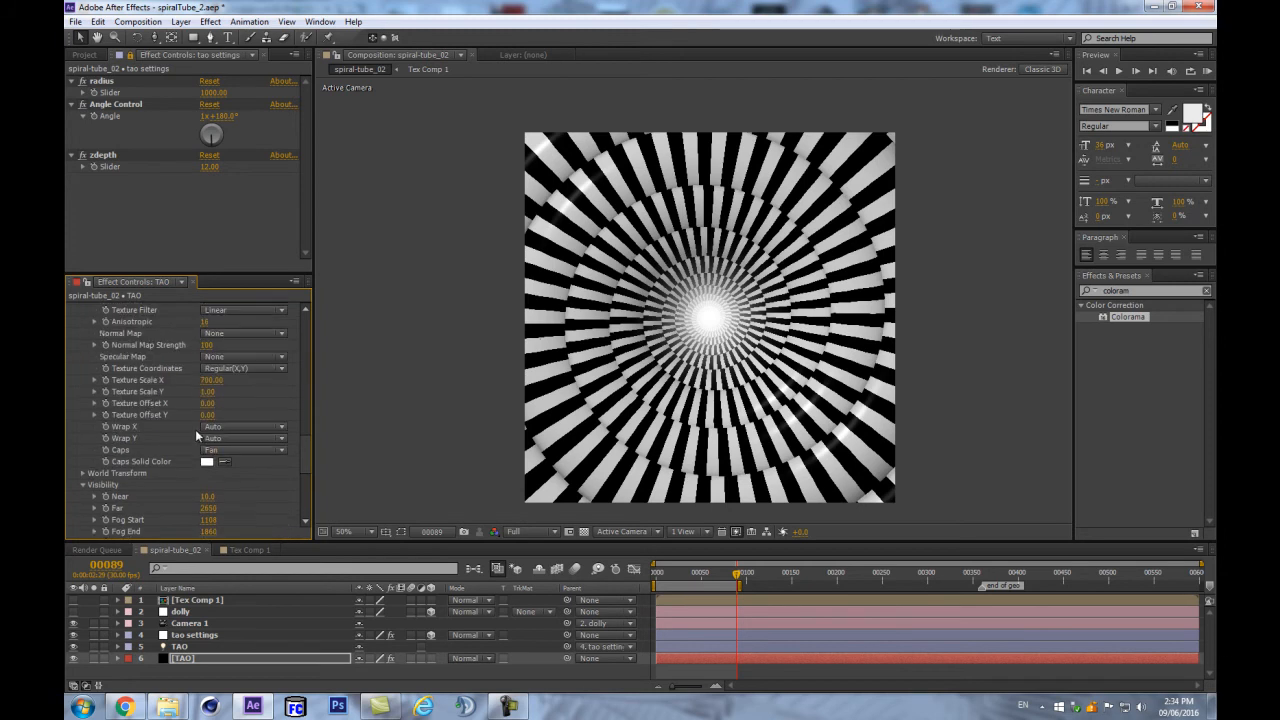
pyautogui.scroll(-1, 195, 429)
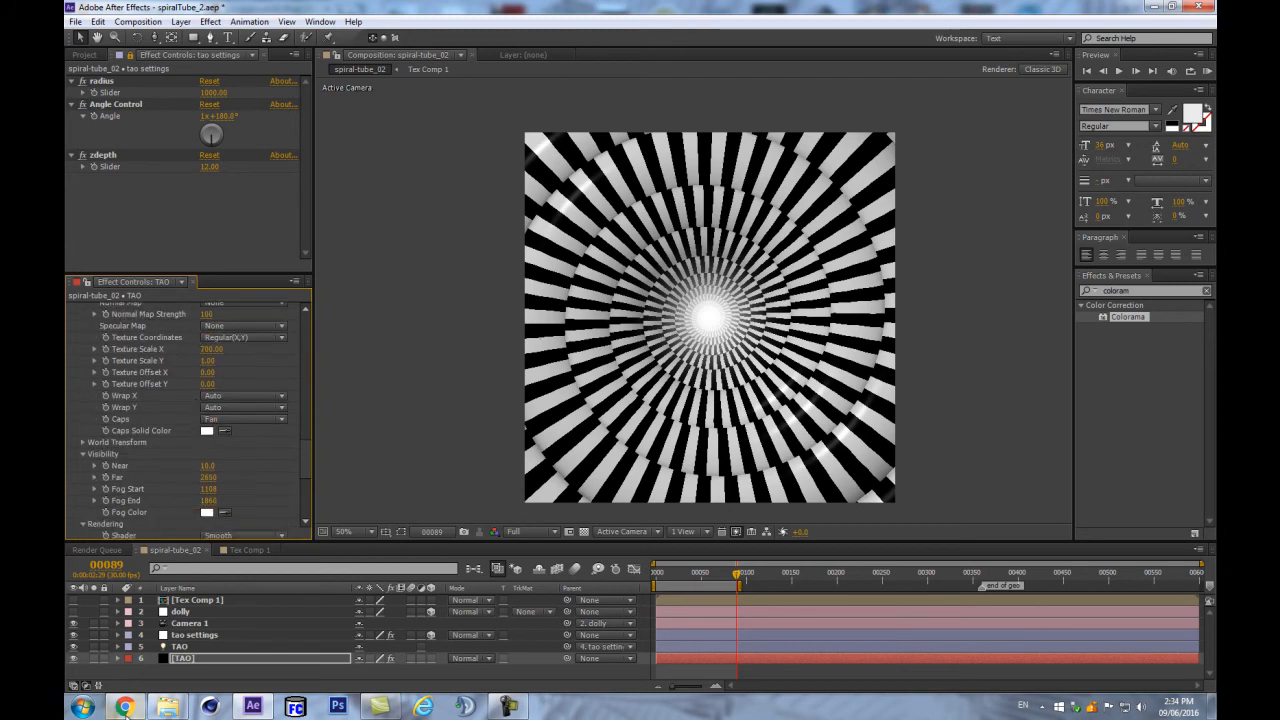
pyautogui.click(227, 655)
pyautogui.click(213, 655)
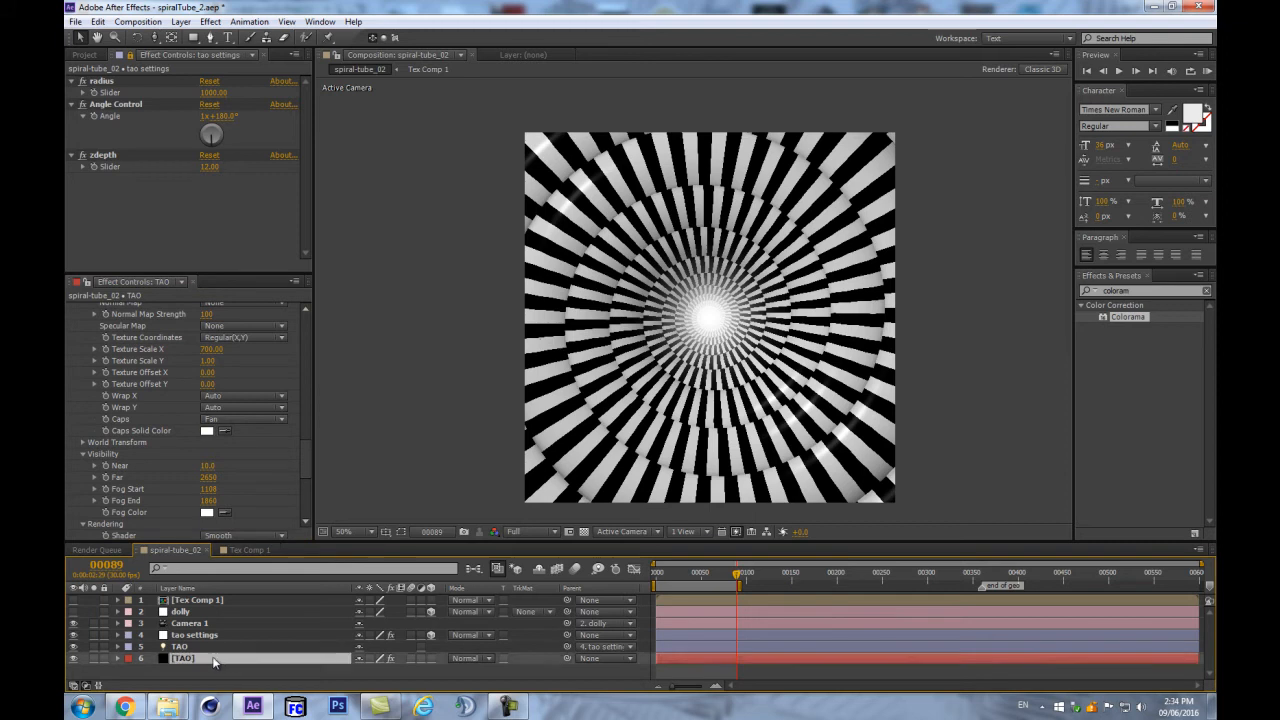
pyautogui.click(124, 707)
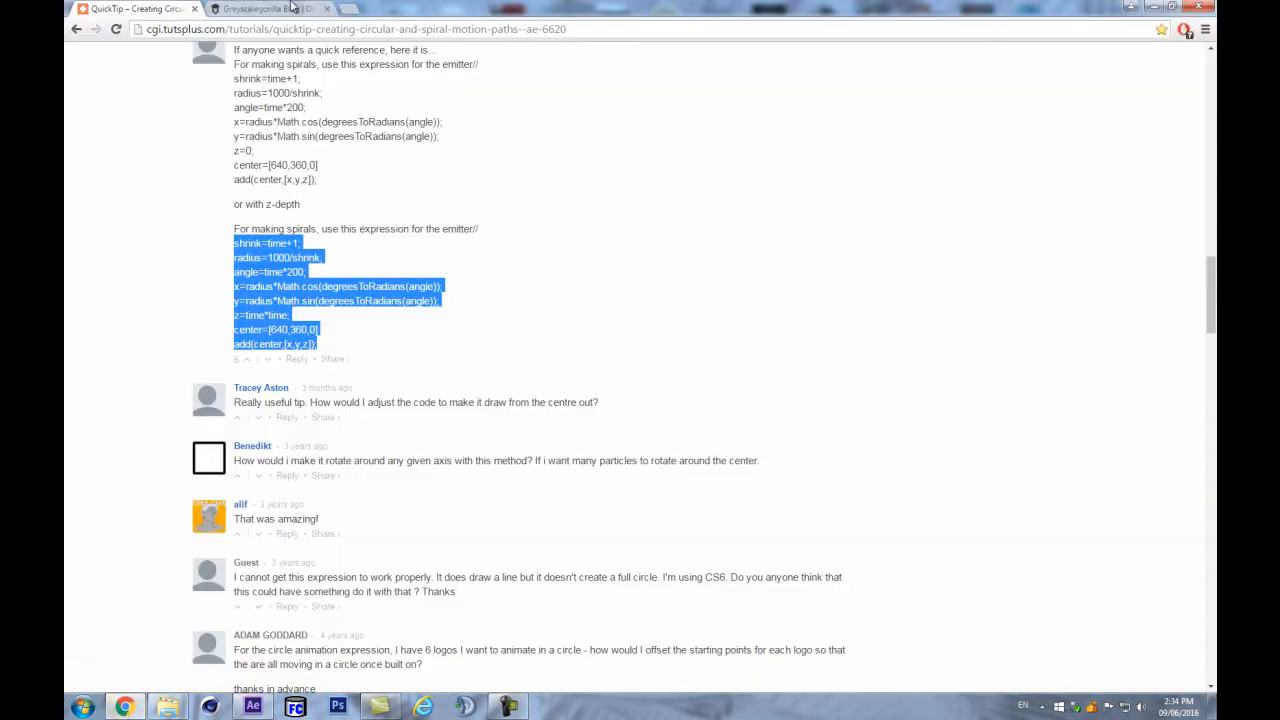
# - View Greyscalegorilla's Digestion spiral render in Chrome, then return to After Effects
pyautogui.click(293, 8)
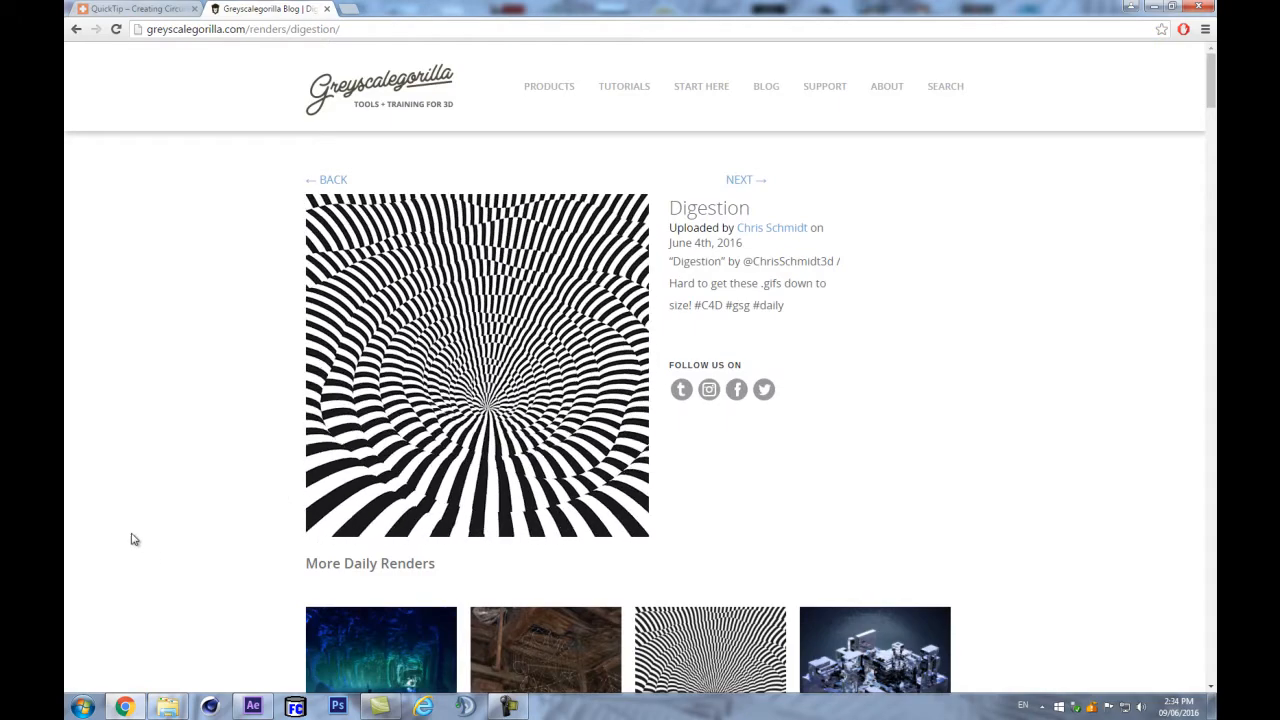
pyautogui.click(124, 707)
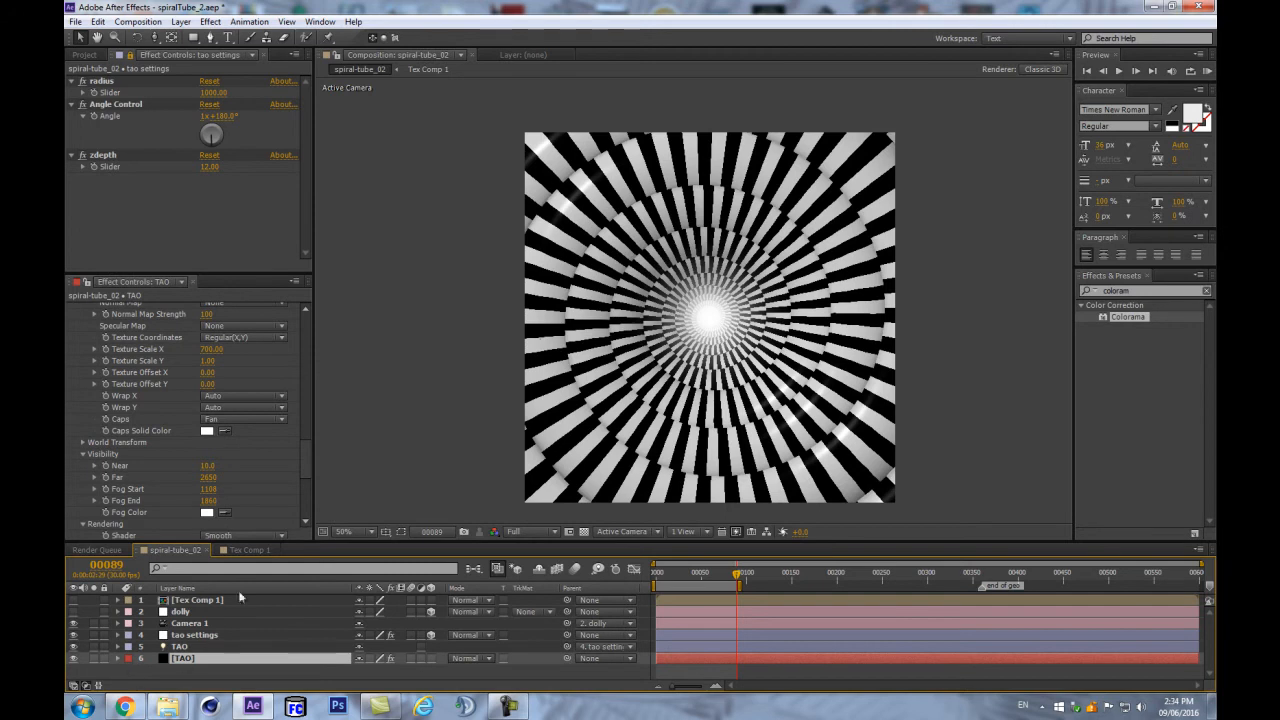
# - Select the tao settings layer and duplicate its zdepth slider
pyautogui.moveTo(382, 542); pyautogui.dragTo(390, 509)
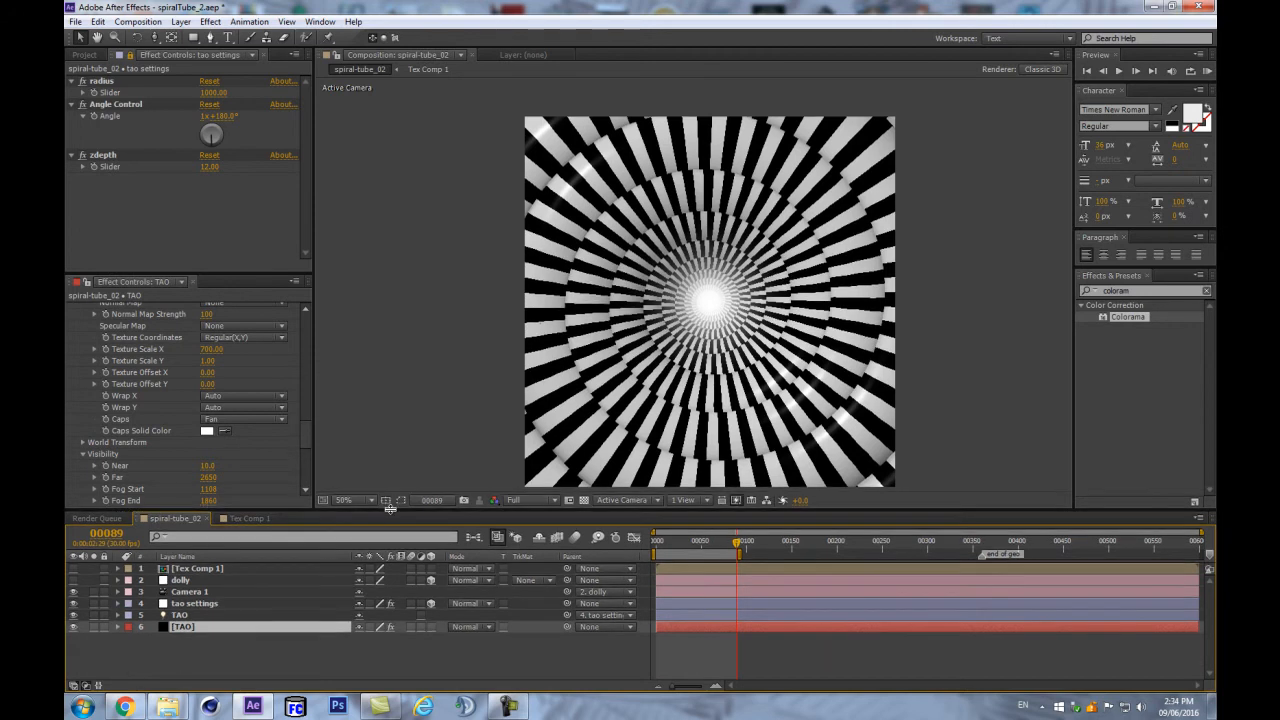
pyautogui.moveTo(305, 428); pyautogui.dragTo(302, 313)
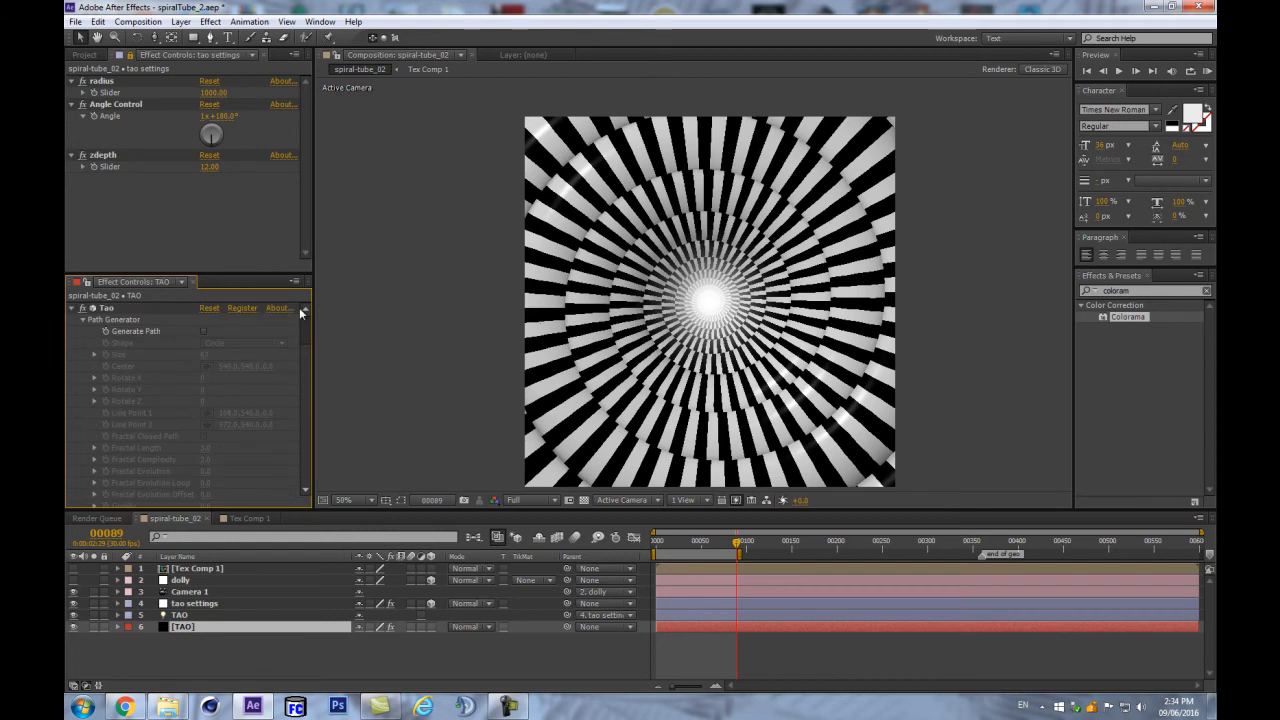
pyautogui.click(195, 582)
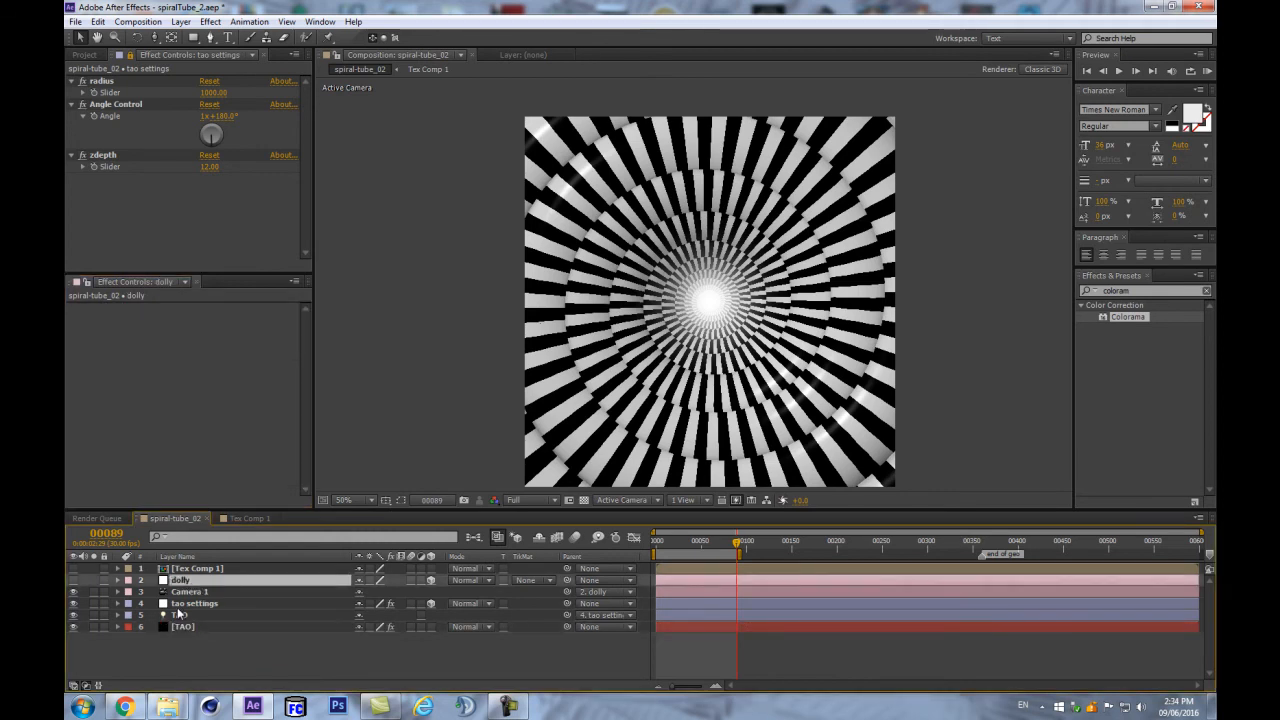
pyautogui.click(176, 606)
pyautogui.moveTo(253, 271); pyautogui.dragTo(253, 369)
pyautogui.click(98, 168)
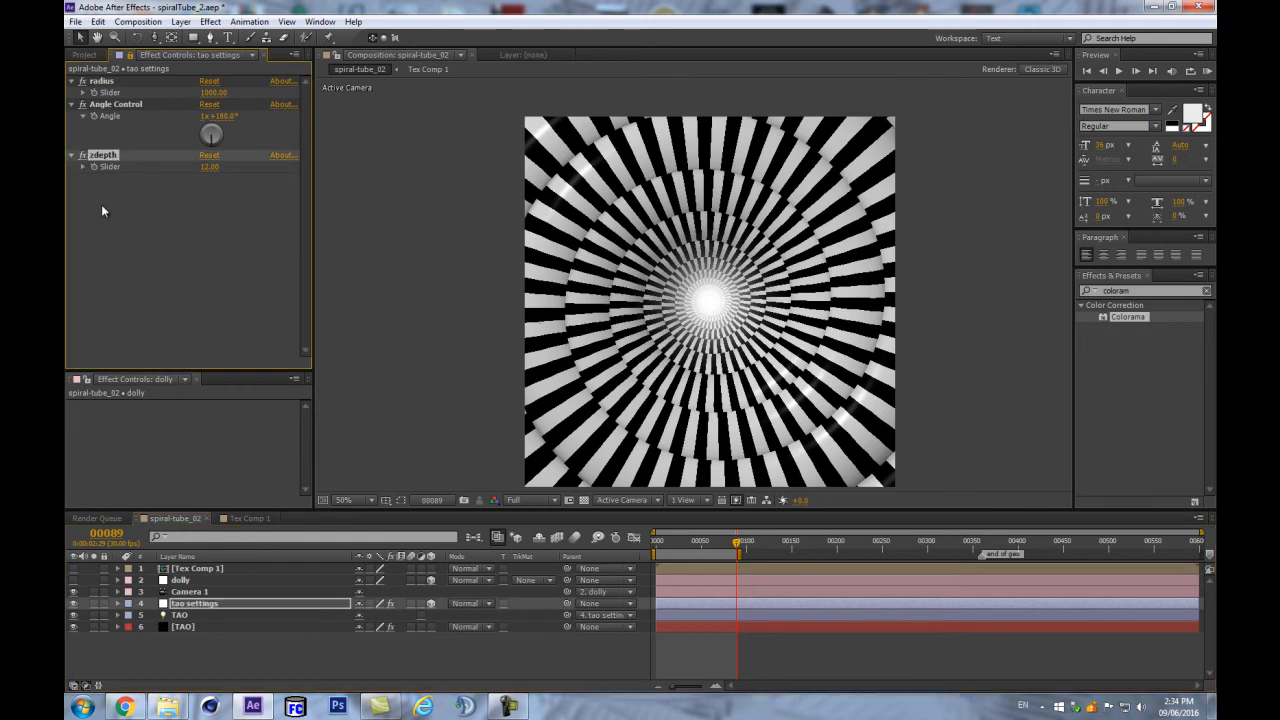
pyautogui.hotkey('ctrl', 'd')
pyautogui.hotkey('ctrl', 'd')
# - Rename the slider copies freq and amp, and set freq to 0
pyautogui.click(106, 178)
pyautogui.press('Return')
pyautogui.write('fre')
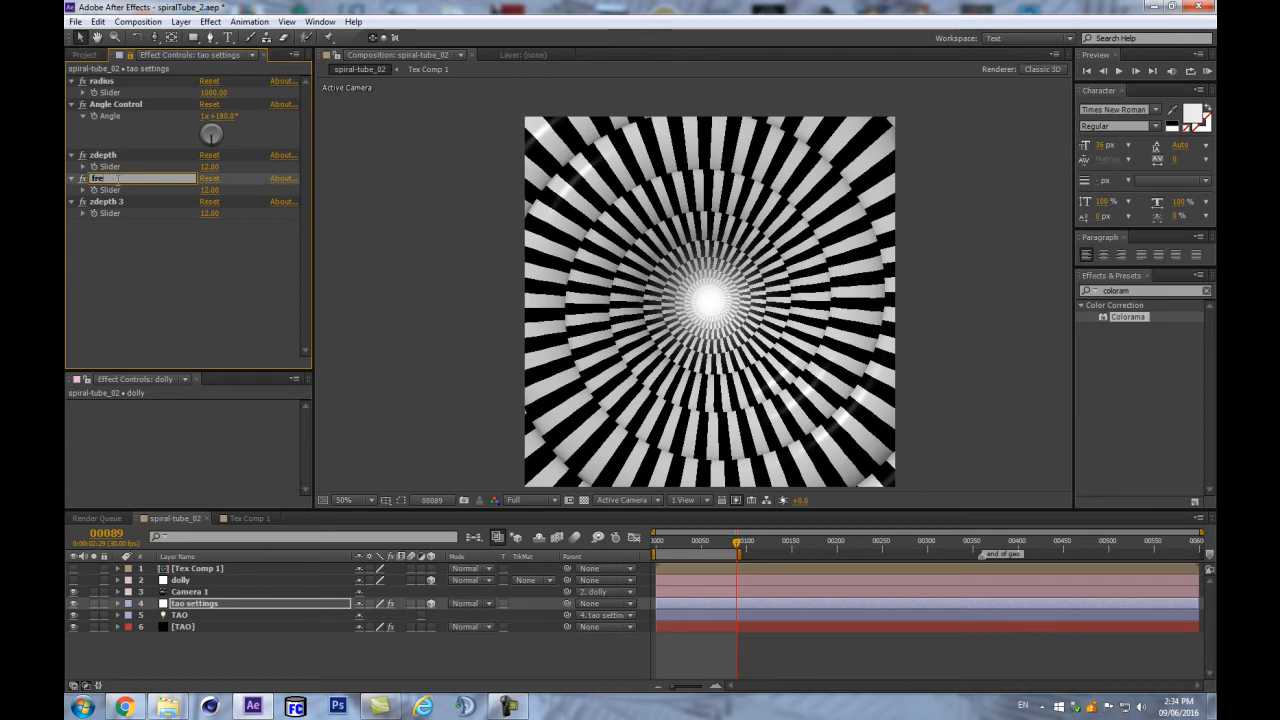
pyautogui.press('Return')
pyautogui.click(102, 205)
pyautogui.press('Return')
pyautogui.write('amp')
pyautogui.press('Return')
pyautogui.moveTo(209, 190); pyautogui.dragTo(225, 253)
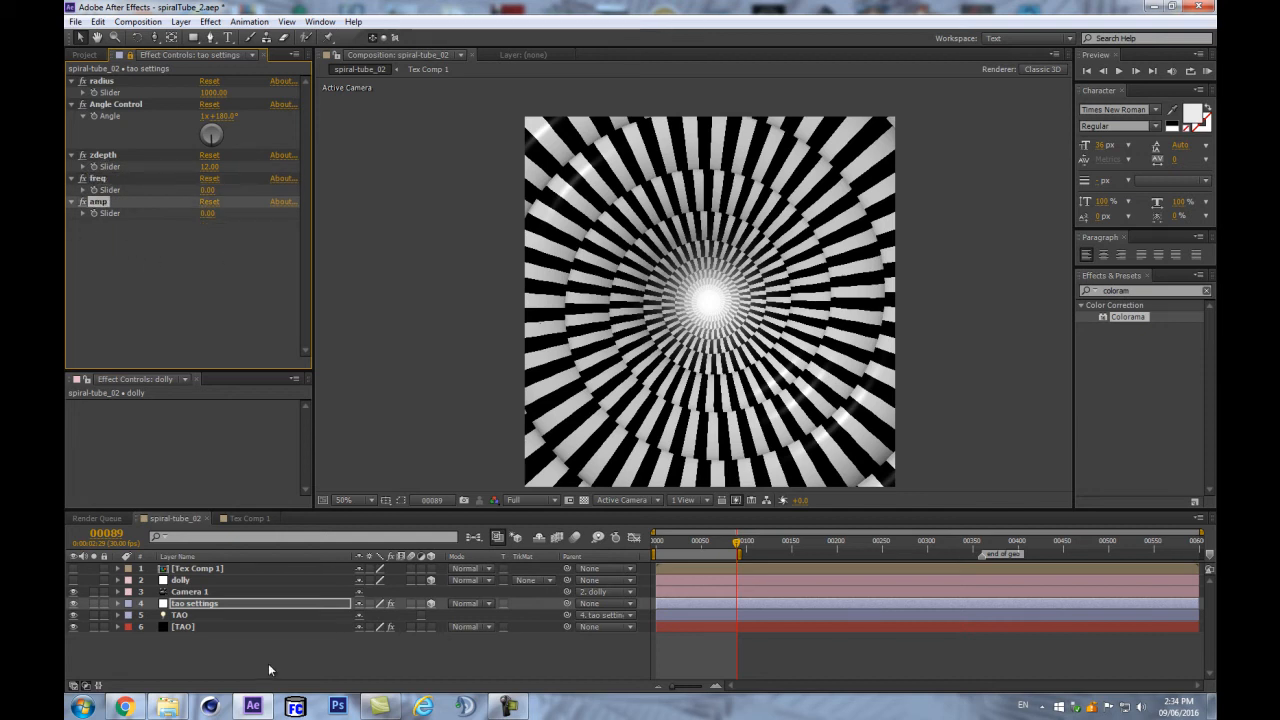
pyautogui.click(205, 615)
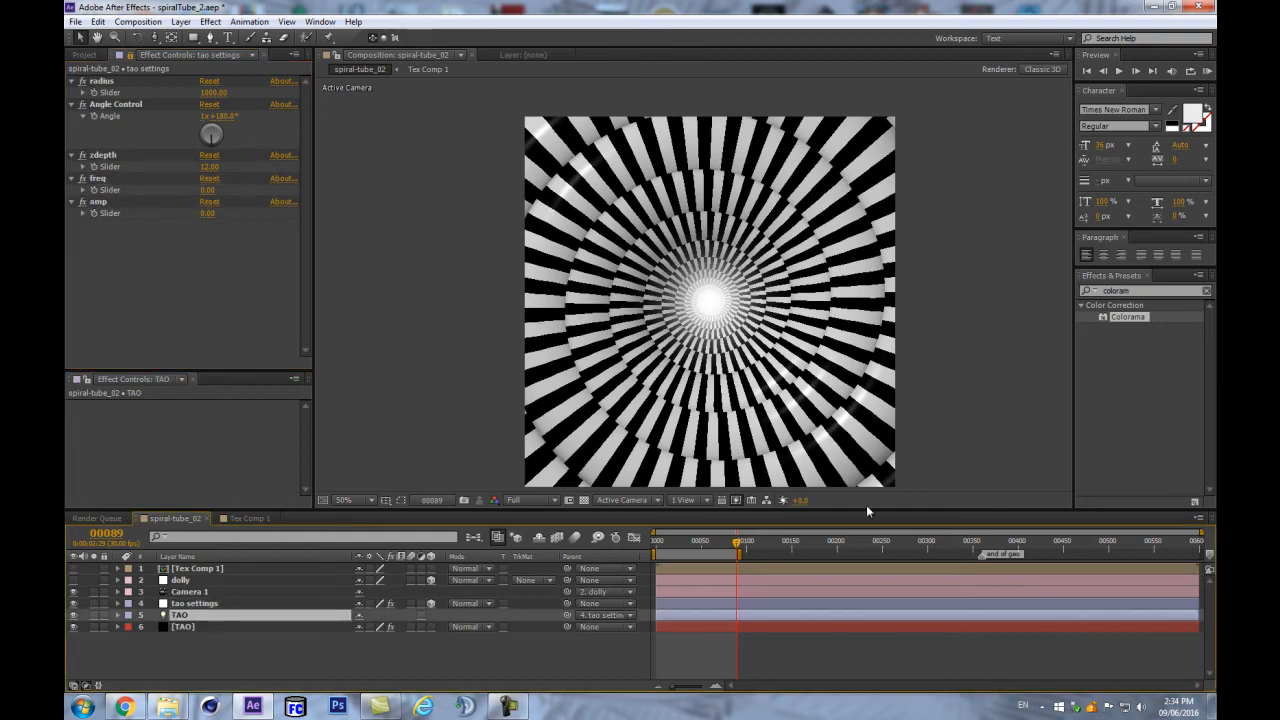
# - Reveal the TAO light's Light Options in a taller timeline and return to frame 0
pyautogui.moveTo(851, 508); pyautogui.dragTo(851, 416)
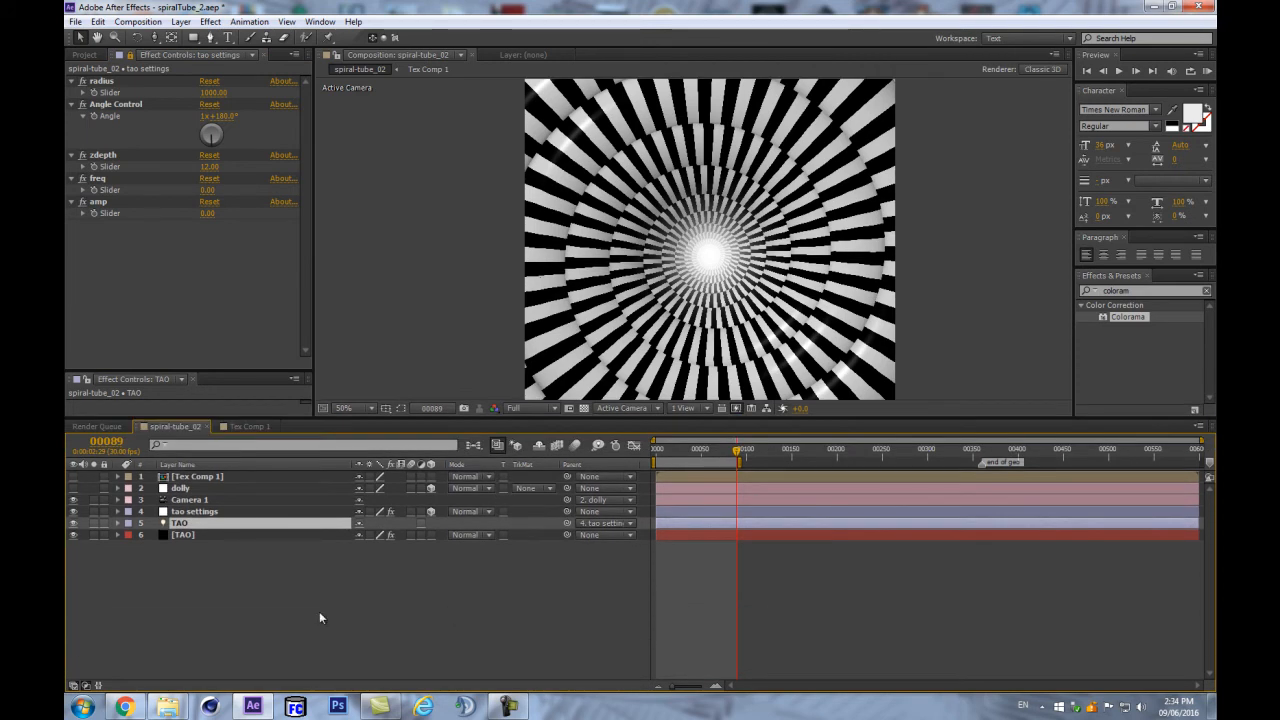
pyautogui.press('a')
pyautogui.press('a')
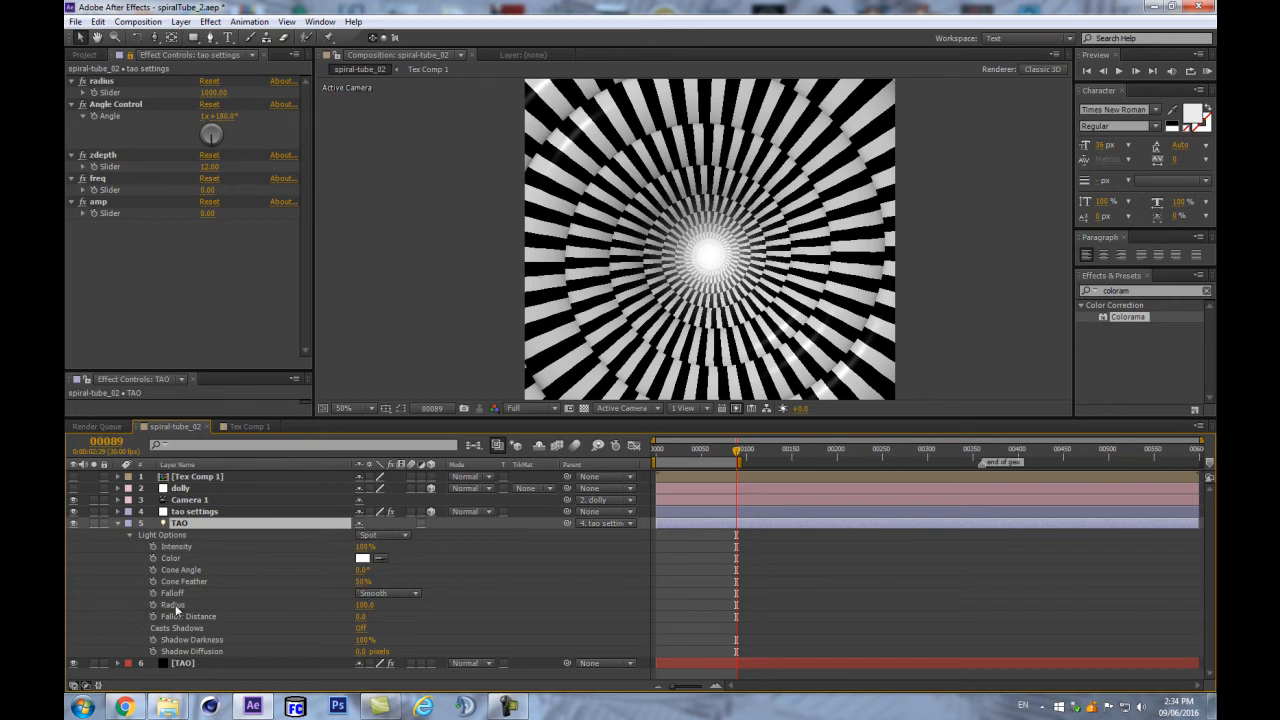
pyautogui.press('Home')
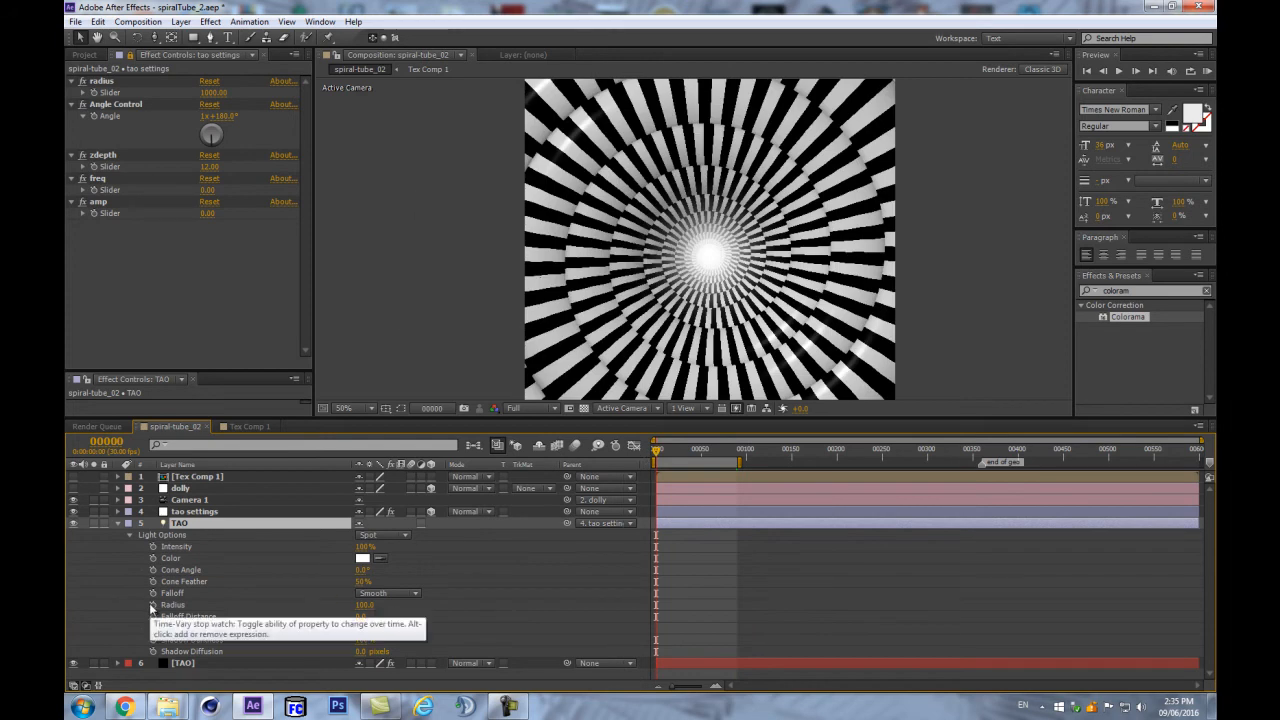
# - In a new Chrome tab, search 'dan ebberts' and refine it with 'loop'
pyautogui.click(124, 707)
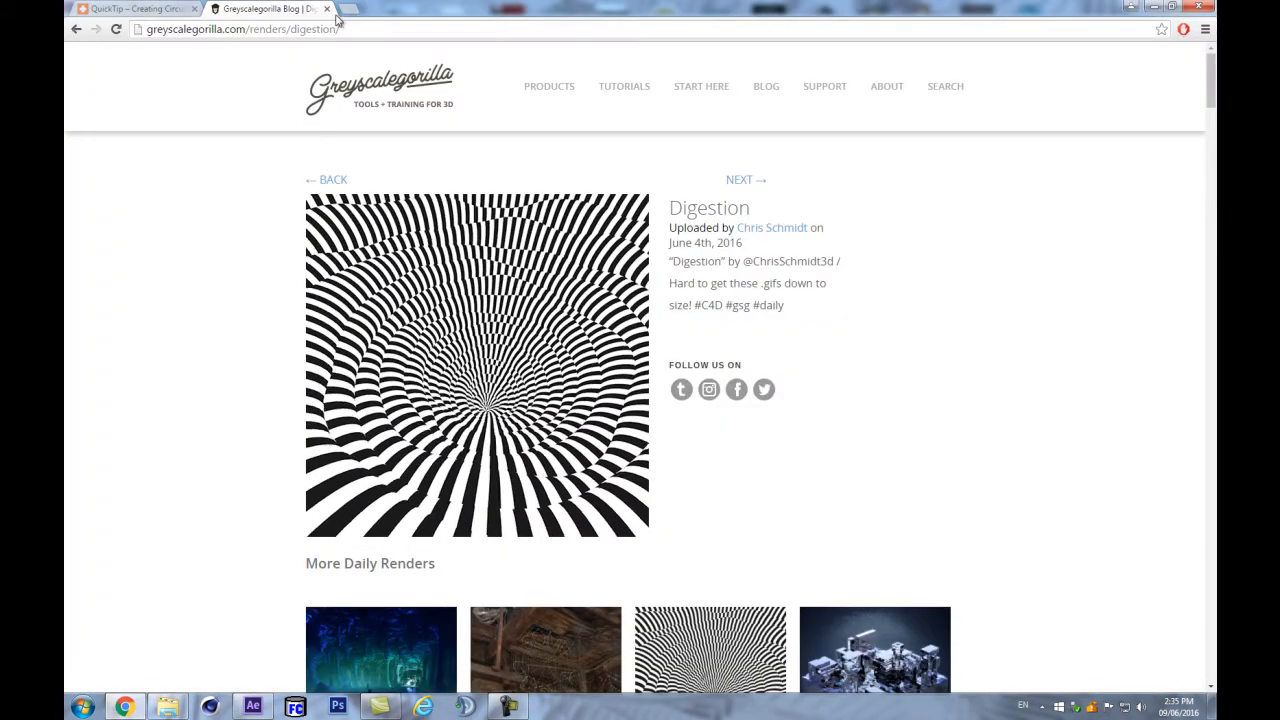
pyautogui.click(349, 9)
pyautogui.write('dan ebberts')
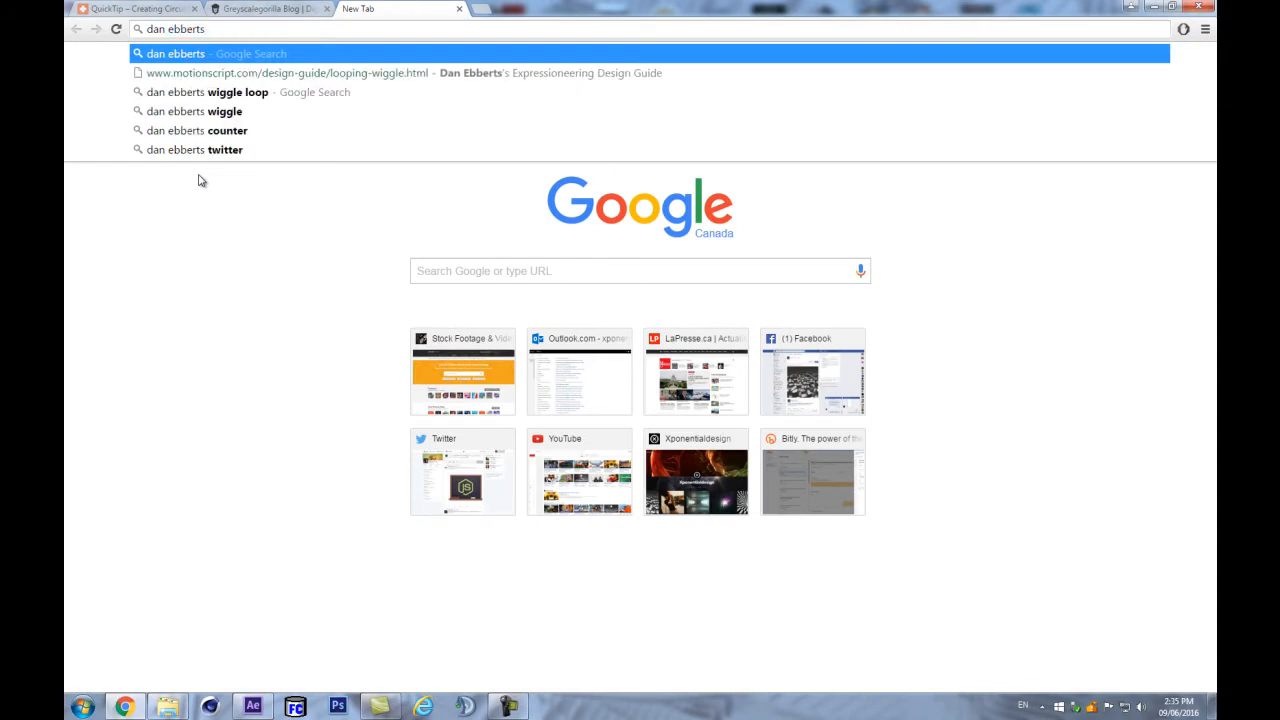
pyautogui.press('Return')
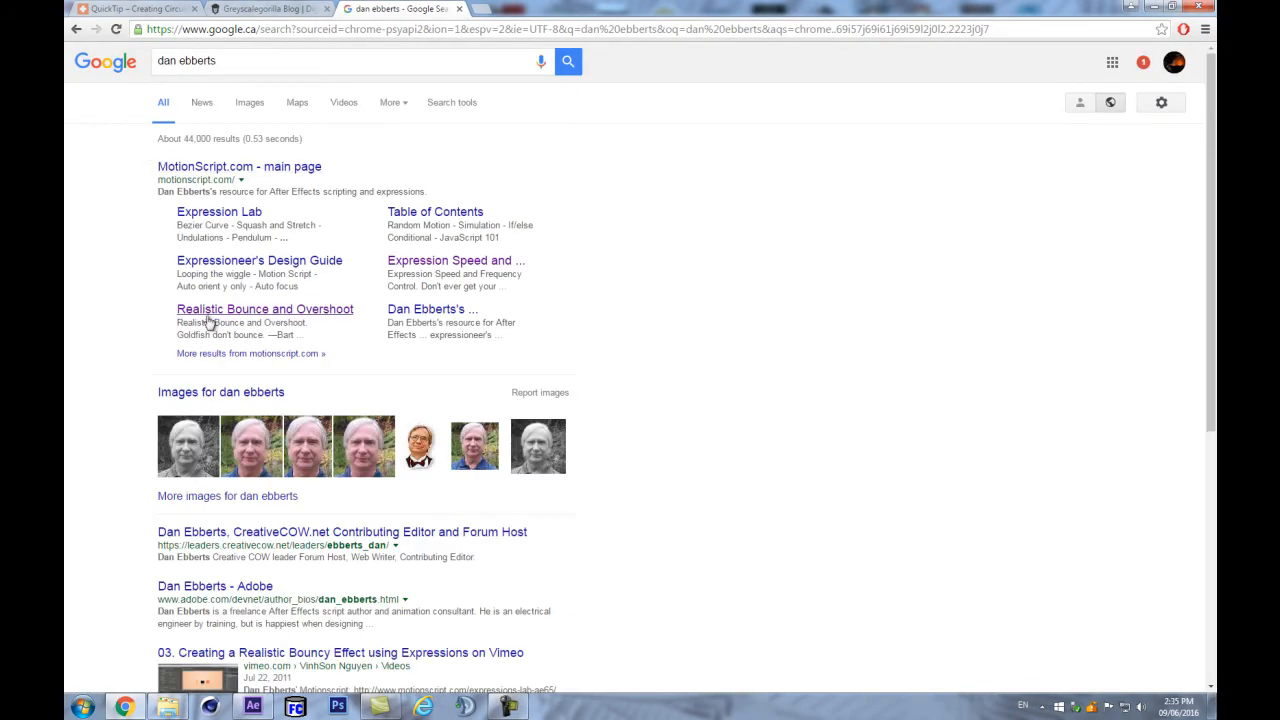
pyautogui.click(257, 56)
pyautogui.write('loop')
pyautogui.press('Return')
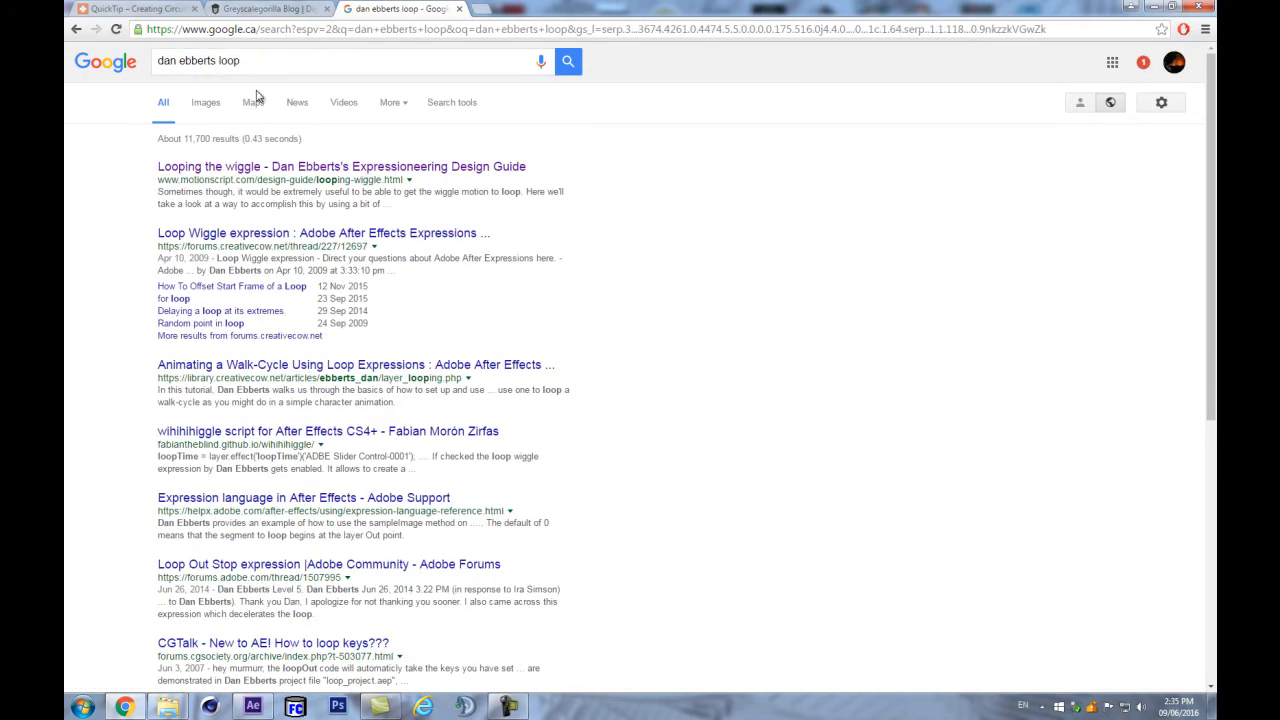
# - Copy the code block from MotionScript's Looping wiggle() page and return to After Effects
pyautogui.click(427, 170)
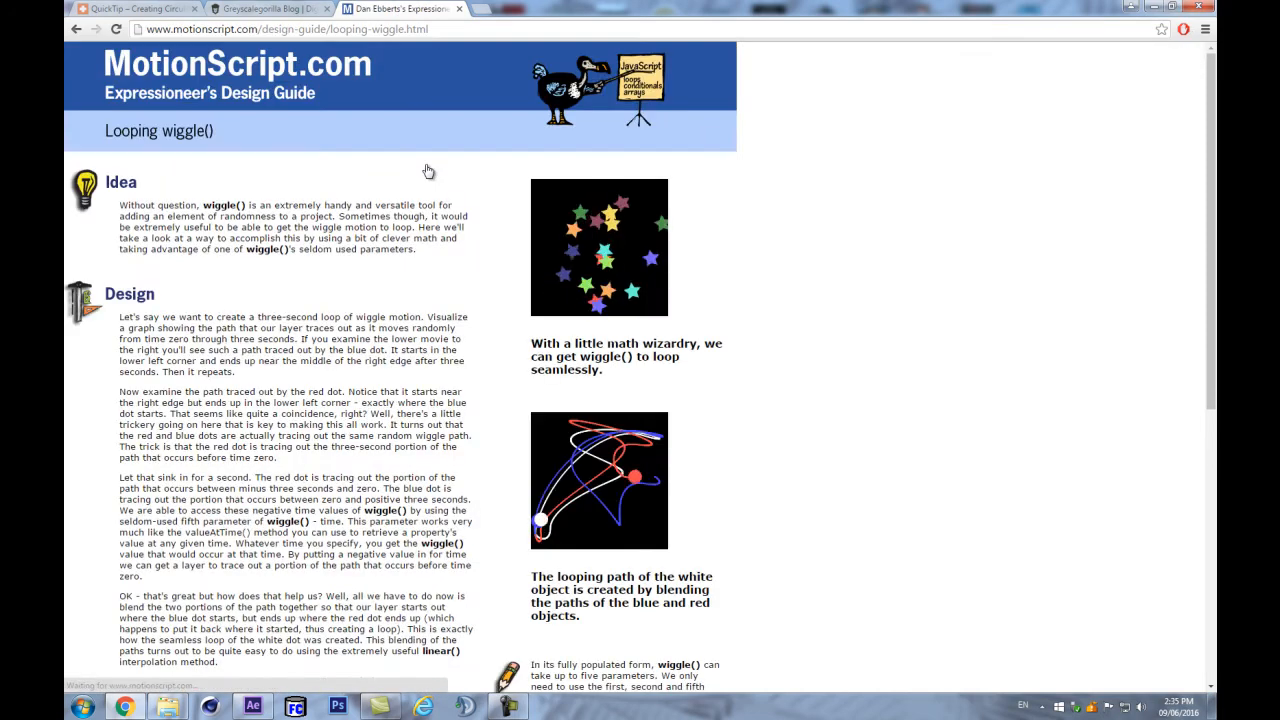
pyautogui.scroll(-10, 400, 177)
pyautogui.moveTo(320, 389); pyautogui.dragTo(117, 322)
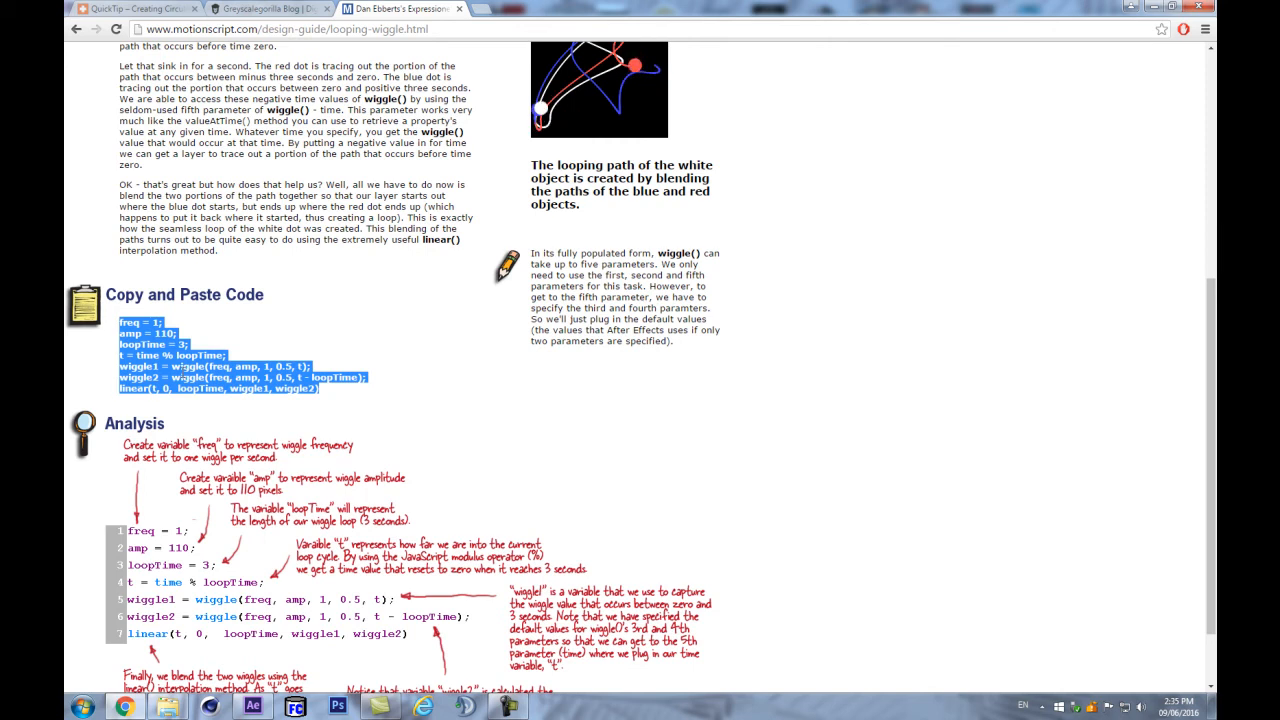
pyautogui.click(253, 706)
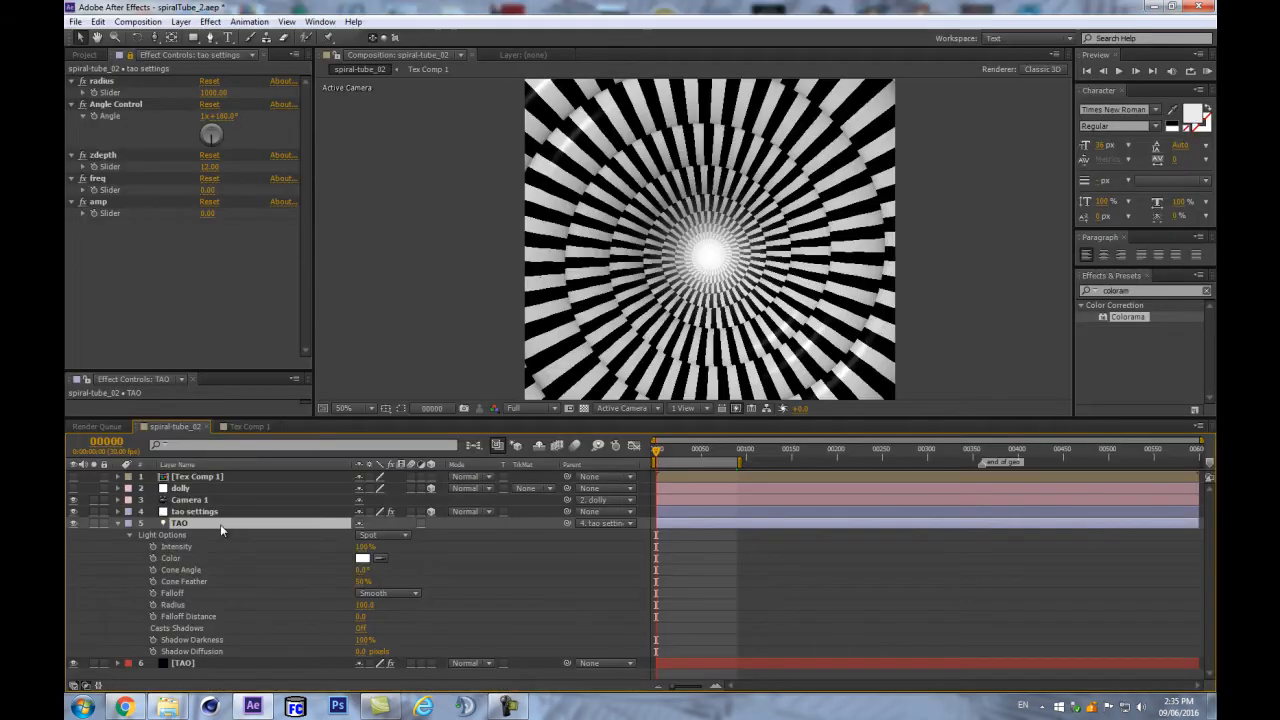
# - Paste the looping wiggle code as an expression on the TAO light's Radius
pyautogui.click(178, 593)
pyautogui.click(166, 605)
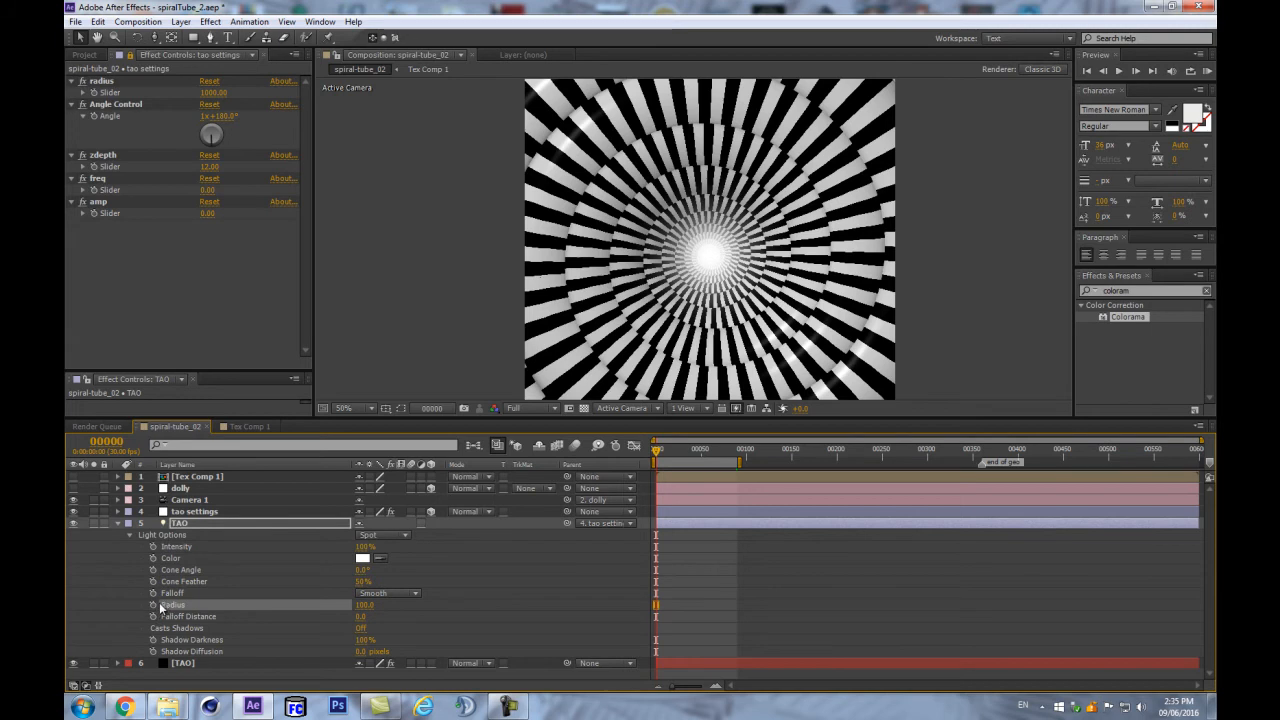
pyautogui.keyDown('alt'); pyautogui.click(153, 605); pyautogui.keyUp('alt')
pyautogui.write('linear(t, 0, loopTime, wiggle1, wiggle2)')
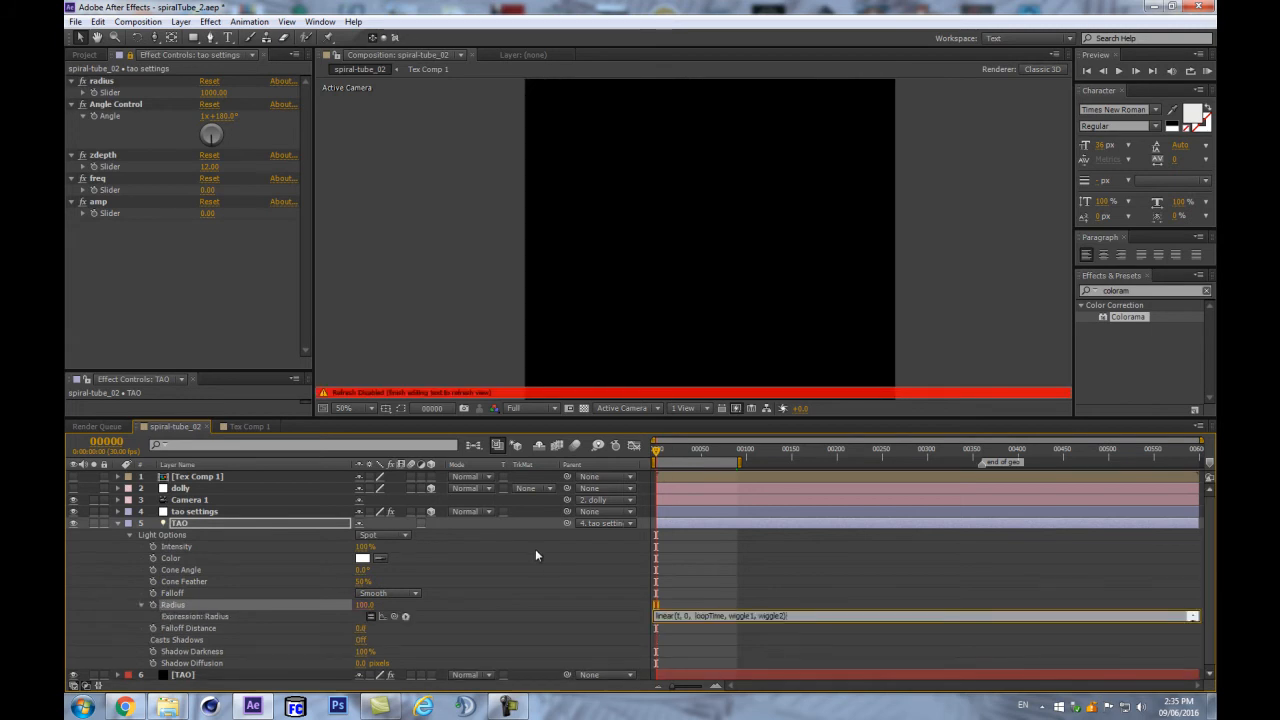
pyautogui.click(580, 542)
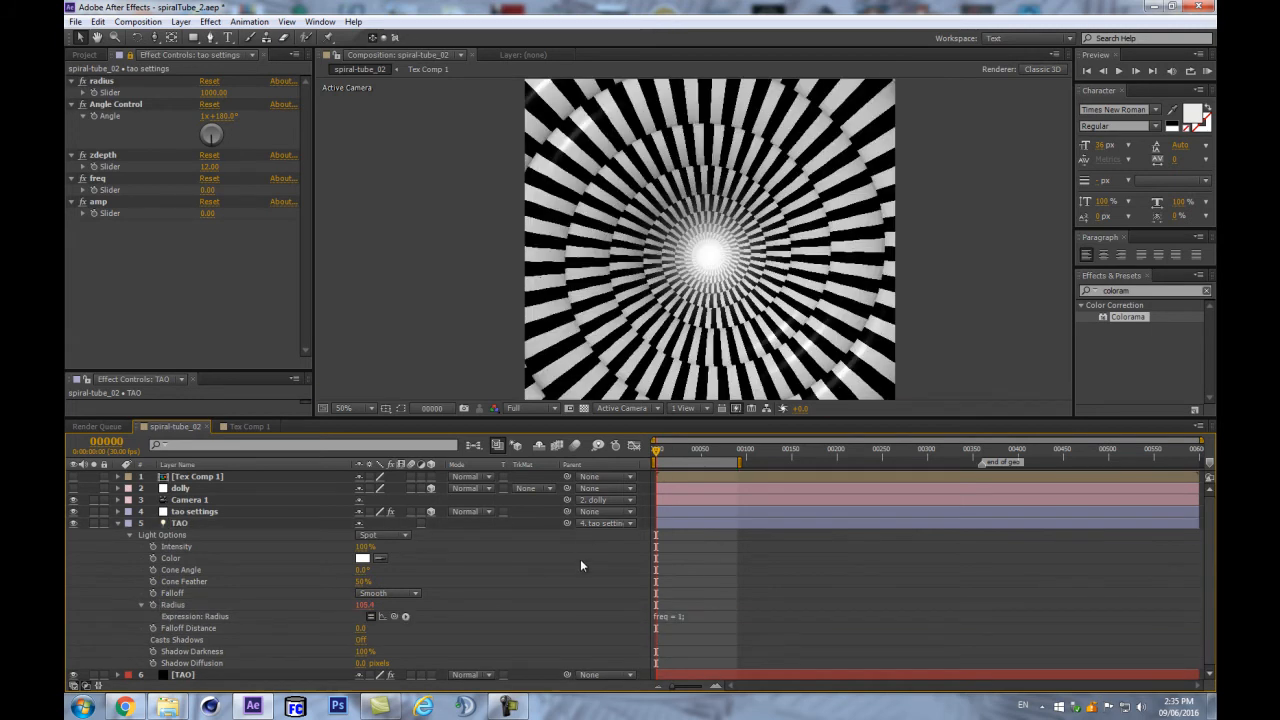
pyautogui.click(706, 620)
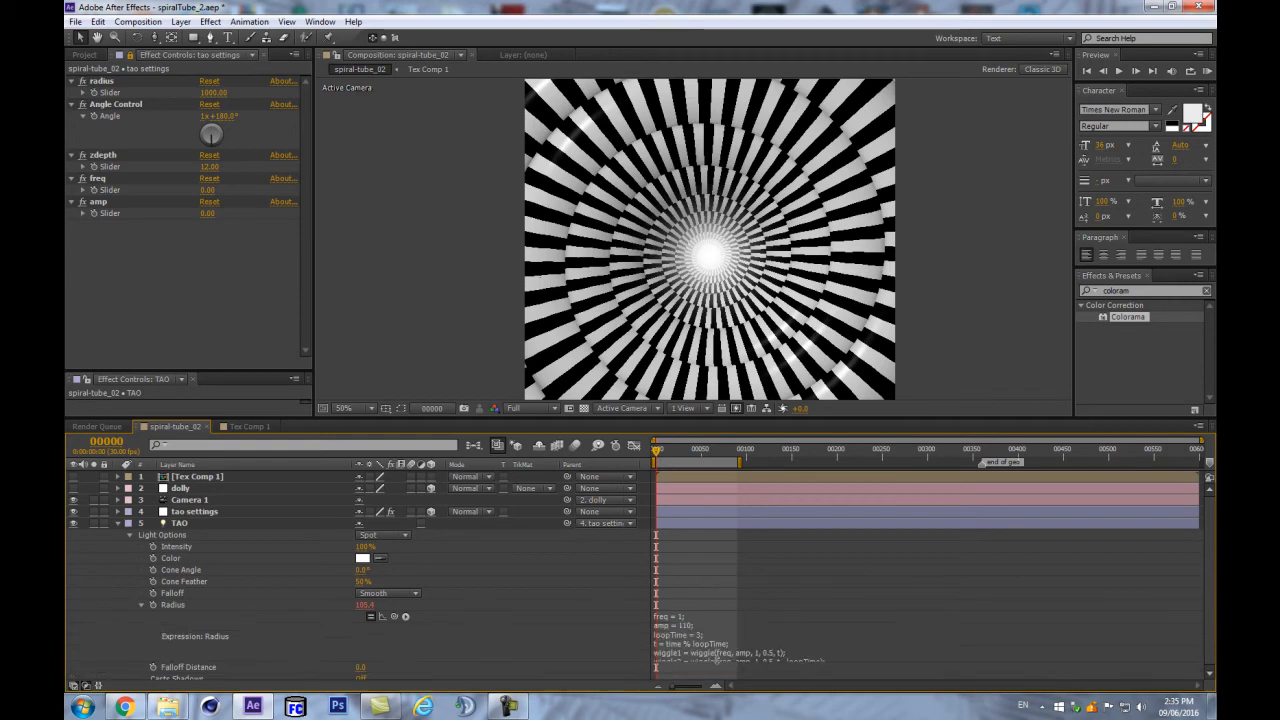
pyautogui.click(698, 641)
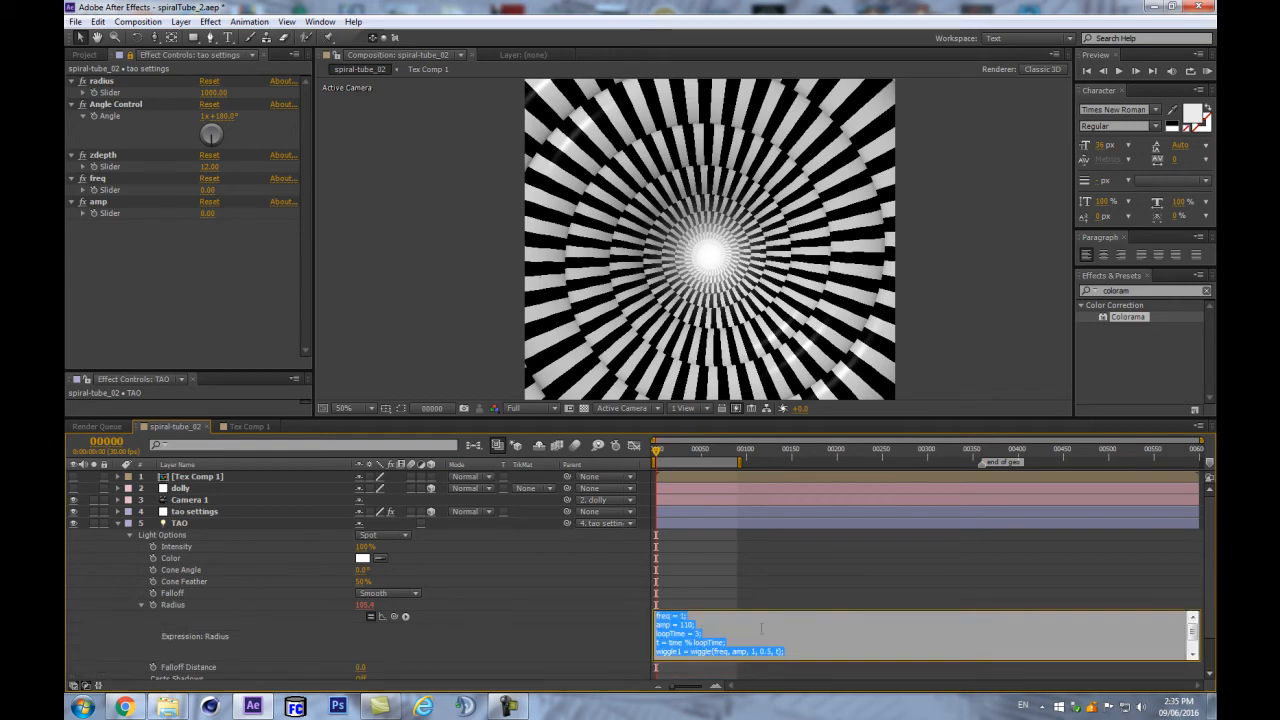
pyautogui.click(657, 613)
pyautogui.moveTo(732, 416); pyautogui.dragTo(738, 396)
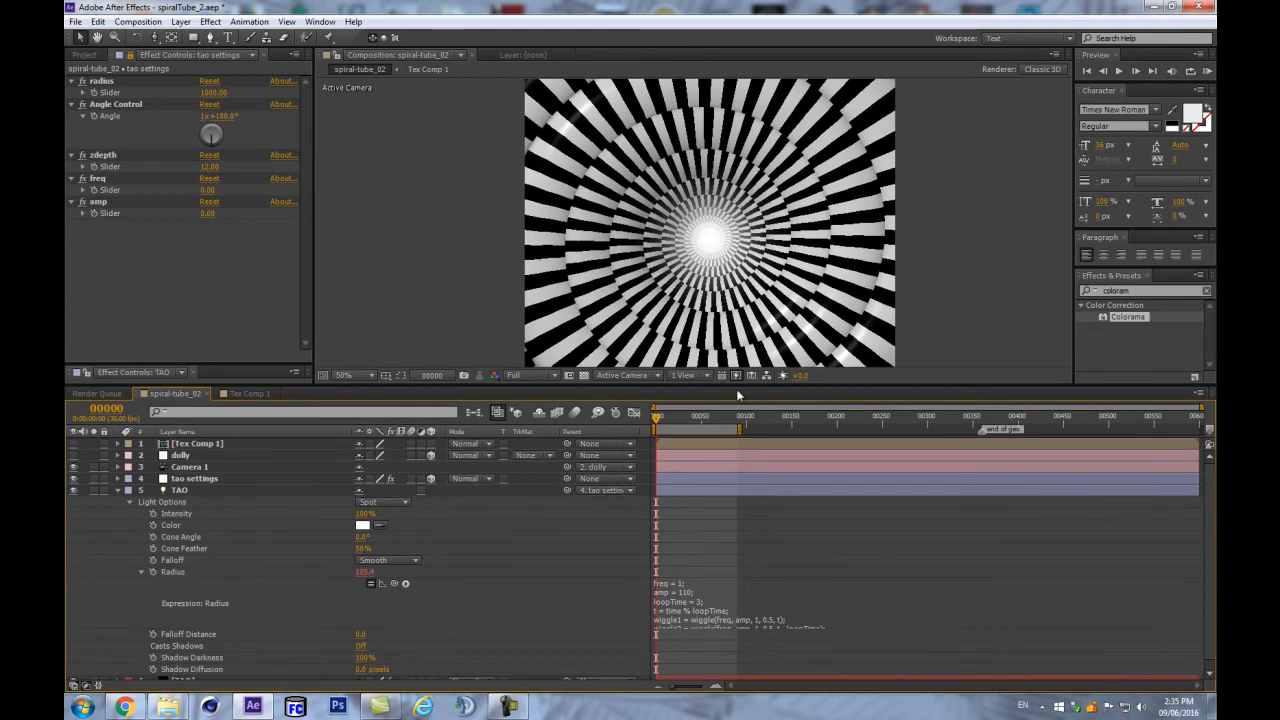
# - Pick-whip the expression's freq (1) and amp (110) values to the tao settings freq and amp sliders
pyautogui.doubleClick(682, 584)
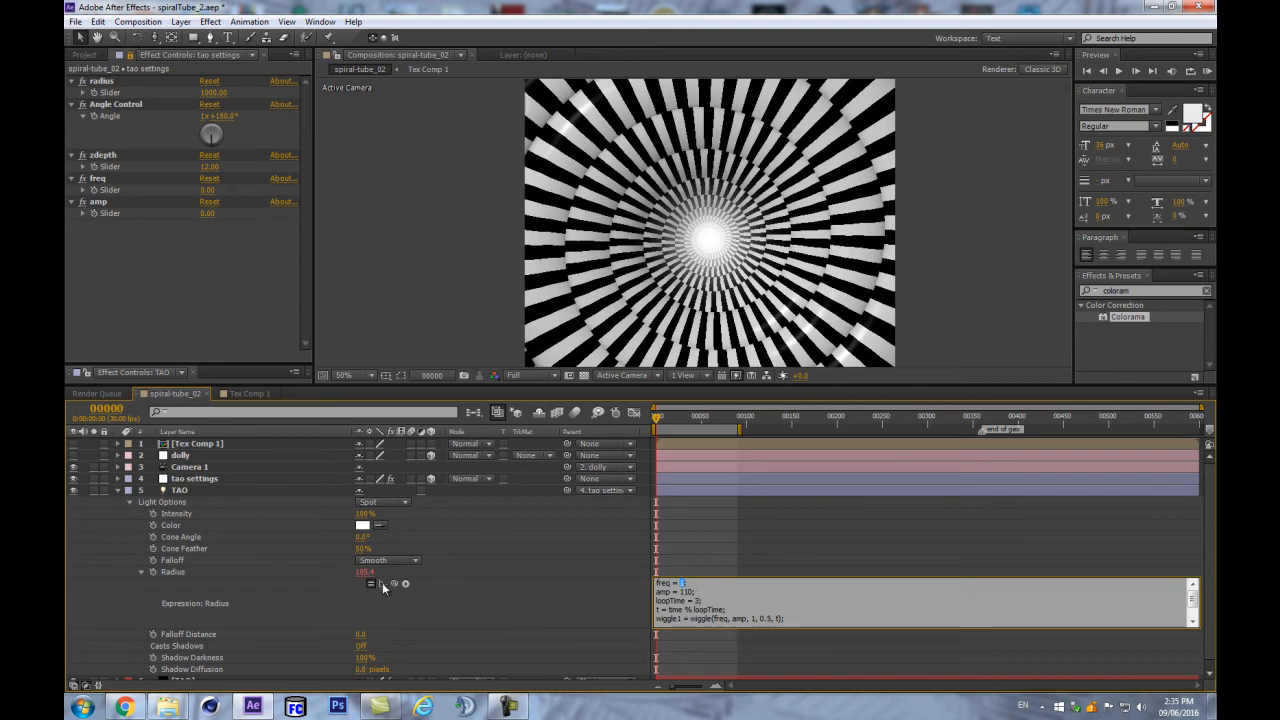
pyautogui.moveTo(393, 583); pyautogui.dragTo(123, 190)
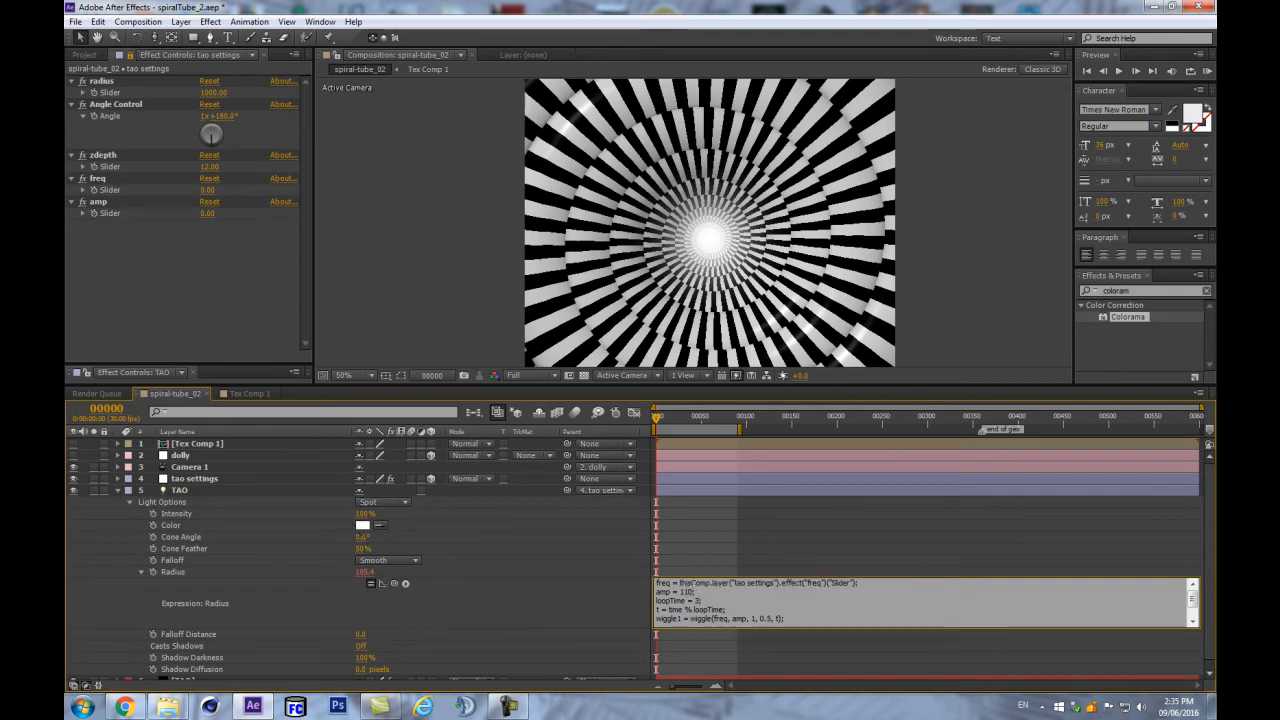
pyautogui.doubleClick(687, 592)
pyautogui.moveTo(392, 585); pyautogui.dragTo(117, 211)
pyautogui.click(133, 244)
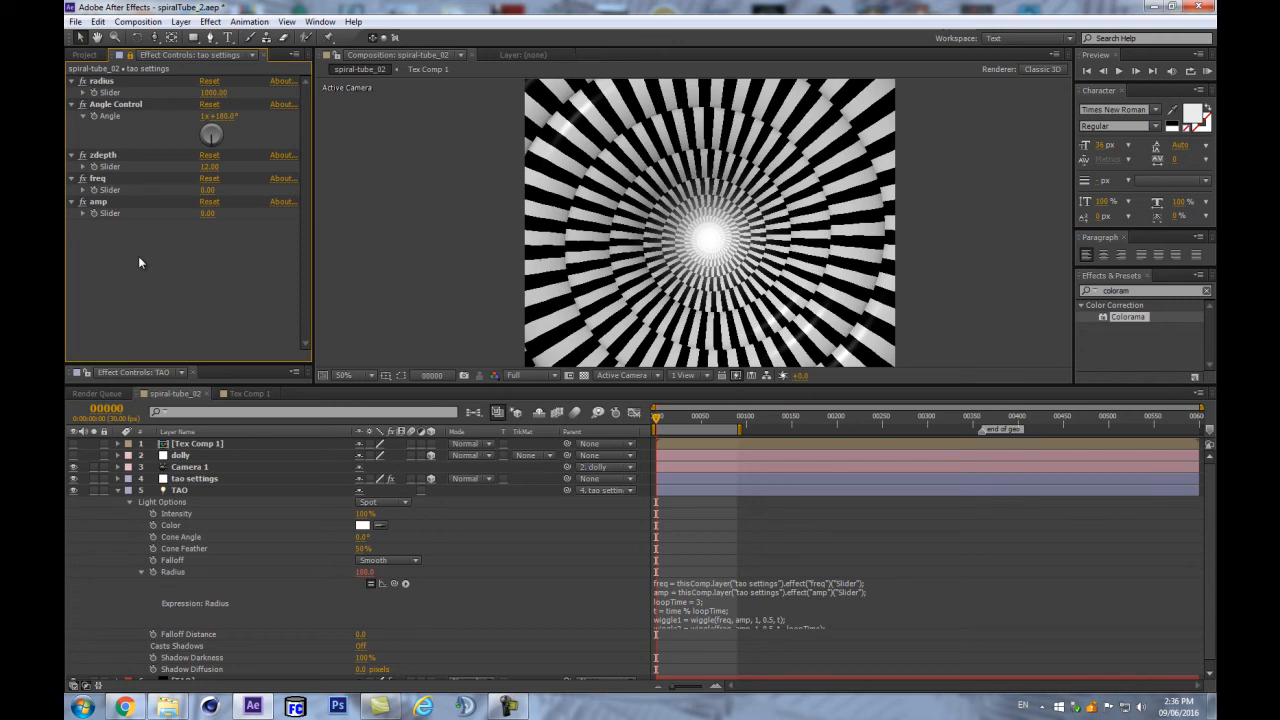
# - Duplicate the amp slider and rename the copy wiggleLoopDuration
pyautogui.click(99, 203)
pyautogui.hotkey('ctrl', 'd')
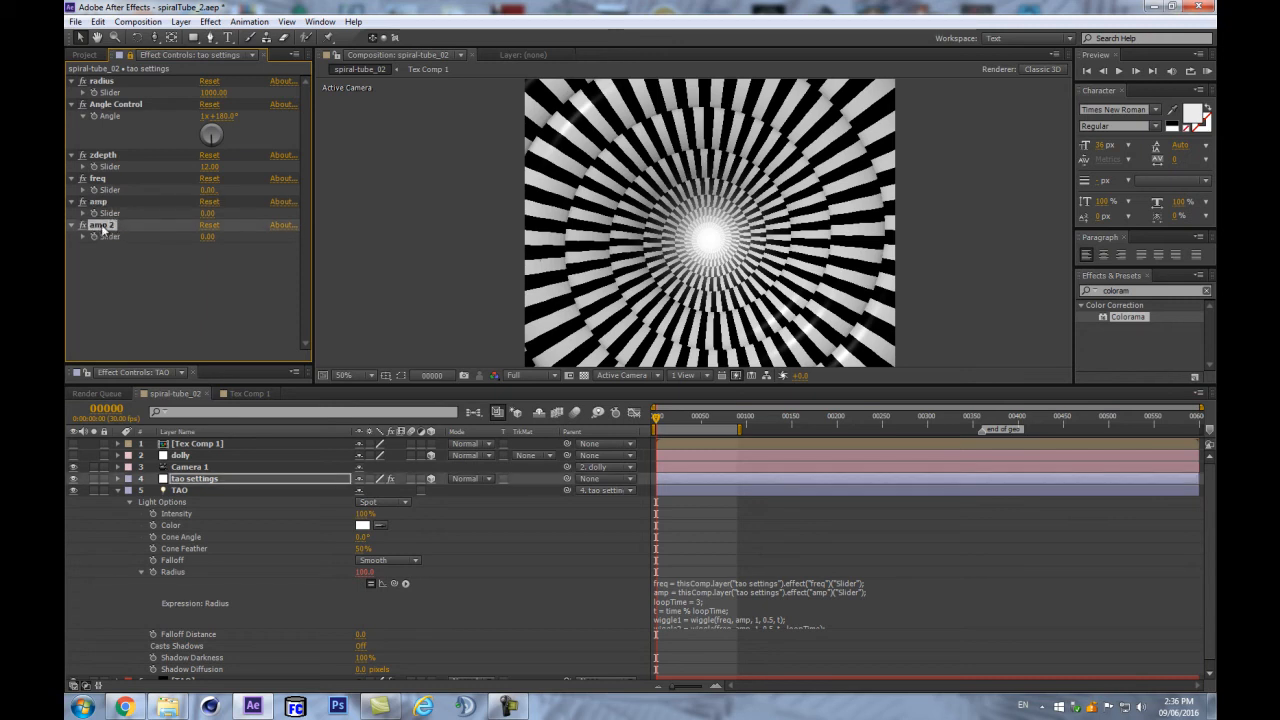
pyautogui.press('Return')
pyautogui.write('wi')
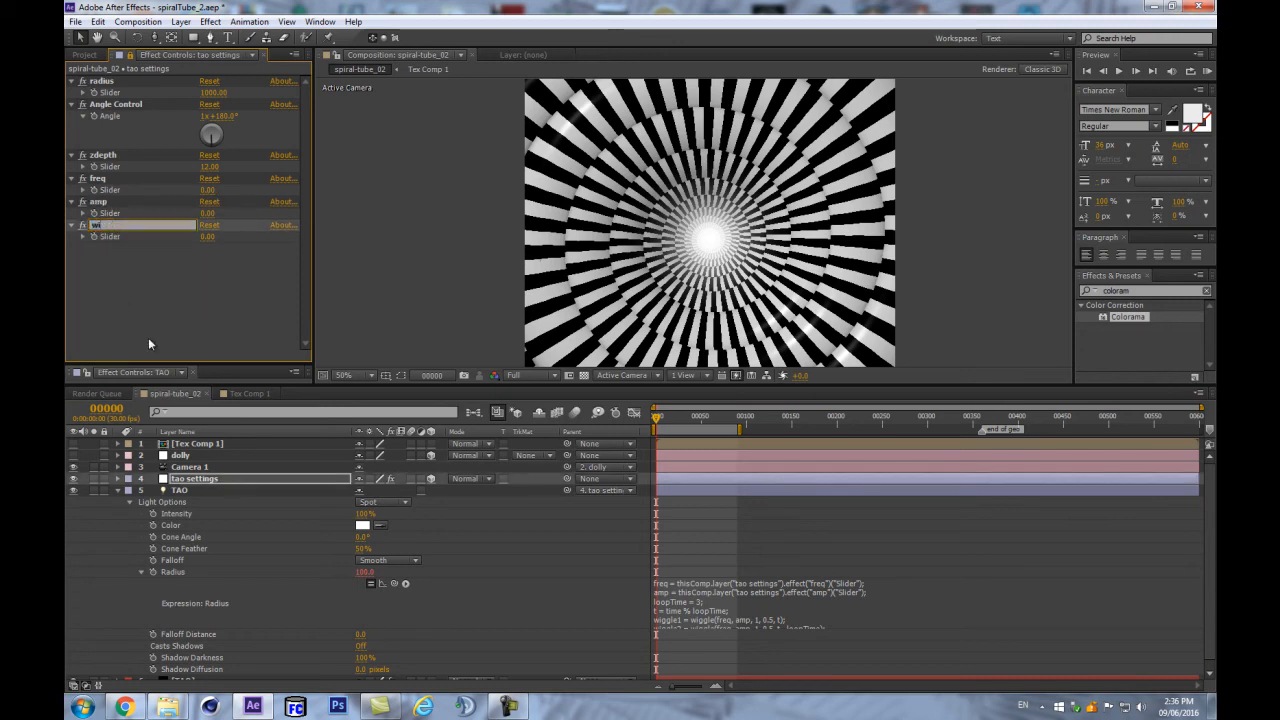
pyautogui.write('ggleLoopDuration')
pyautogui.press('Return')
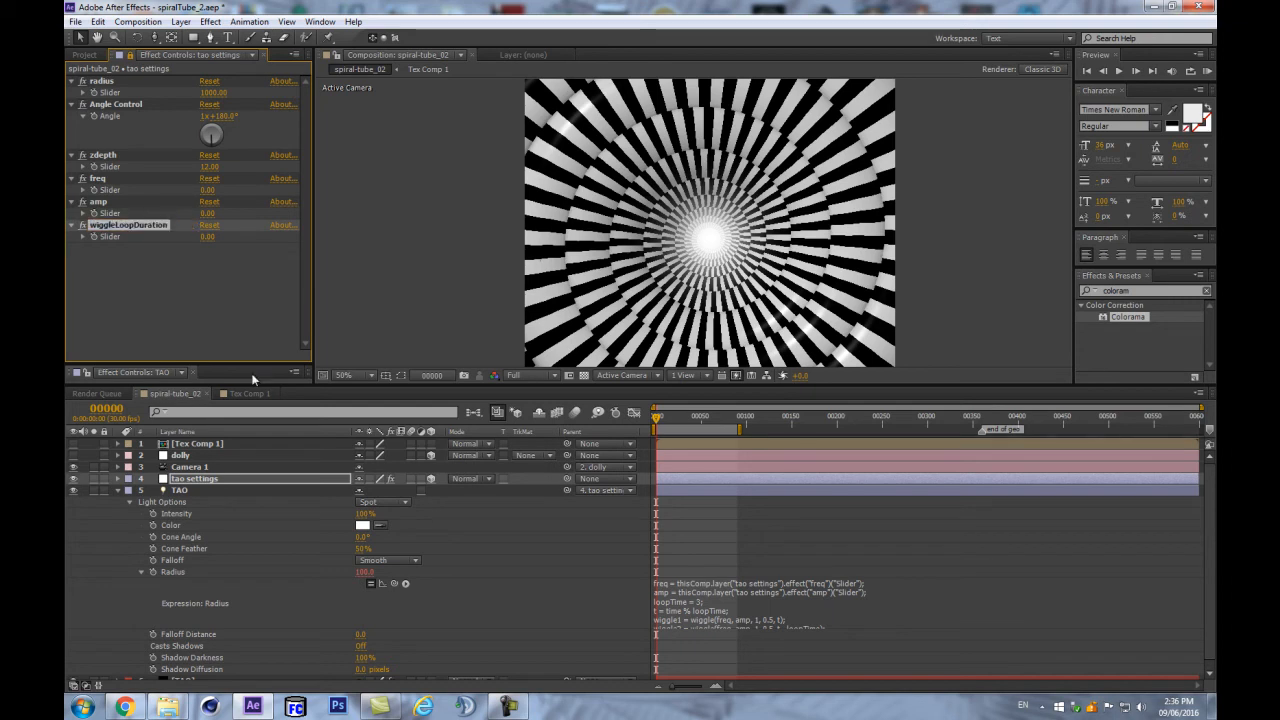
# - Link the Radius expression's loopTime to wiggleLoopDuration and set the slider to 3
pyautogui.click(707, 601)
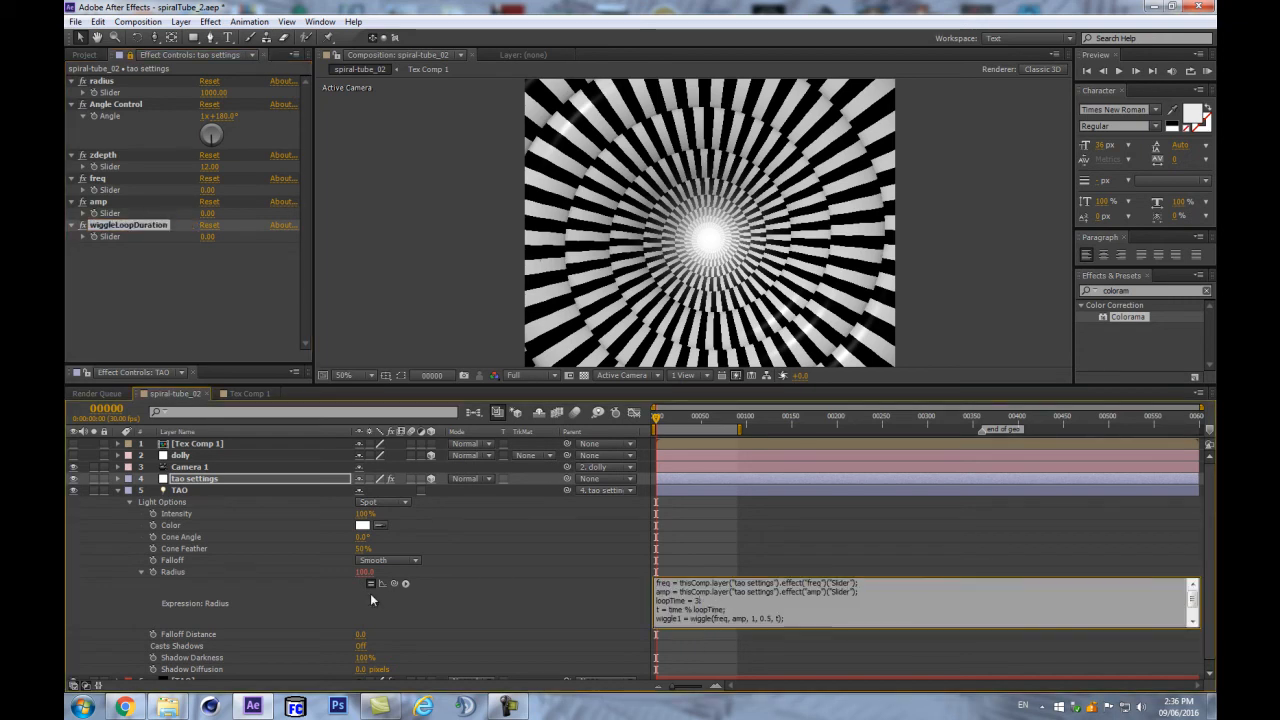
pyautogui.moveTo(381, 583); pyautogui.dragTo(110, 236)
pyautogui.click(178, 267)
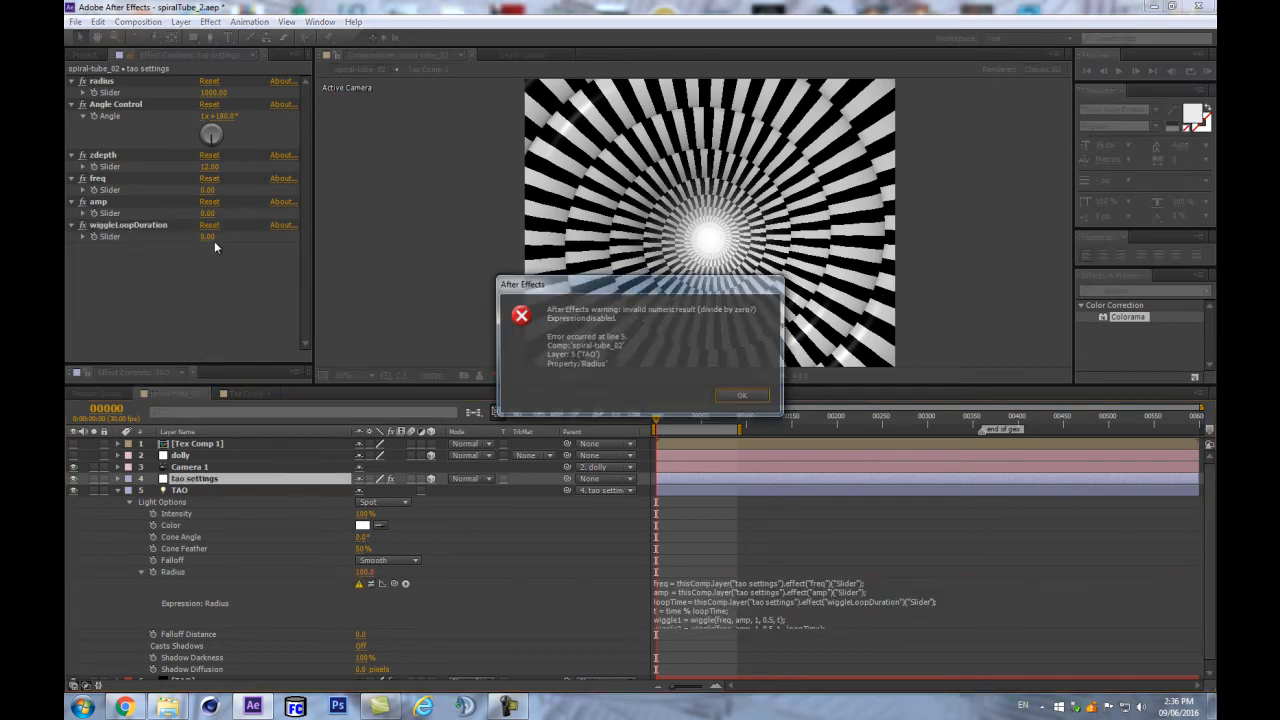
pyautogui.click(741, 400)
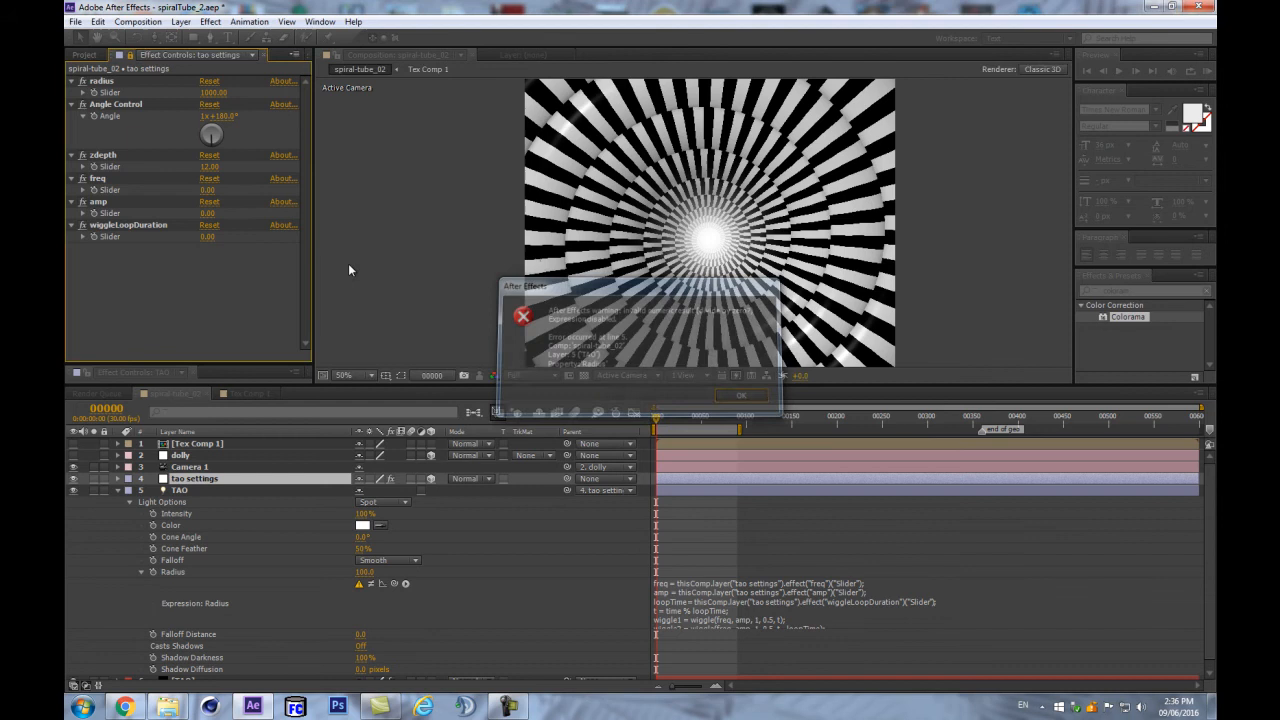
pyautogui.click(213, 237)
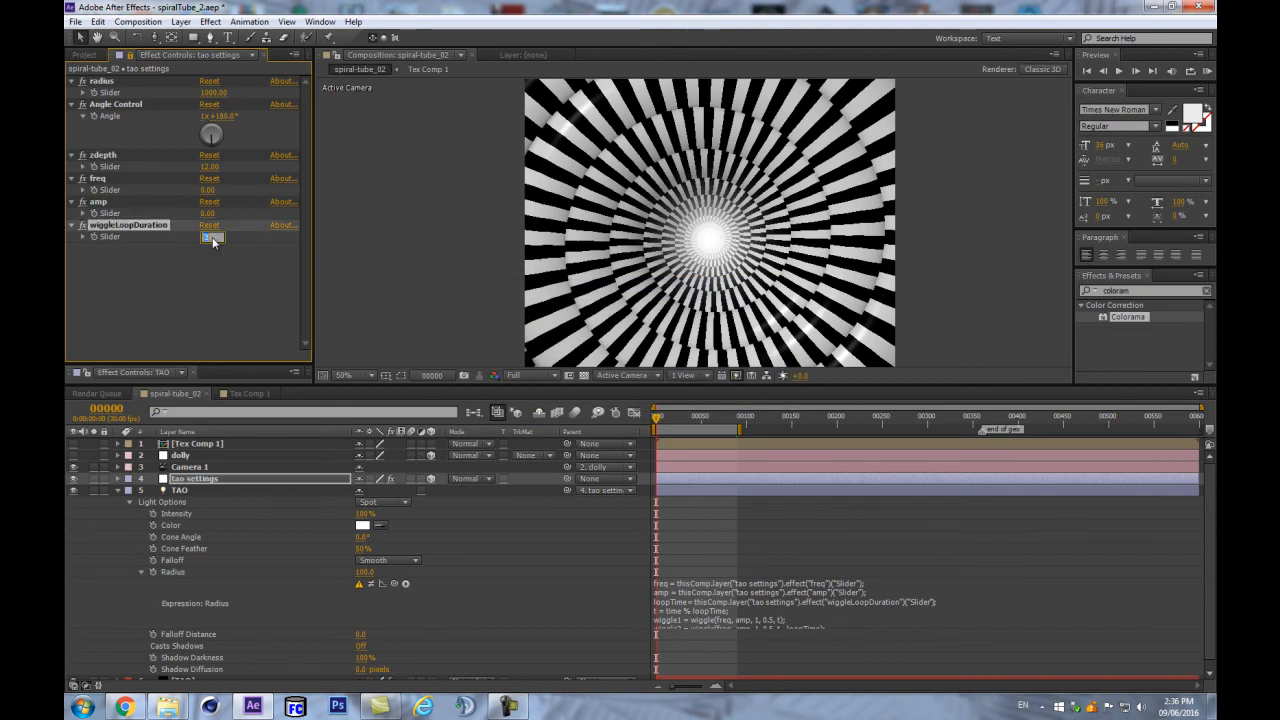
pyautogui.click(236, 281)
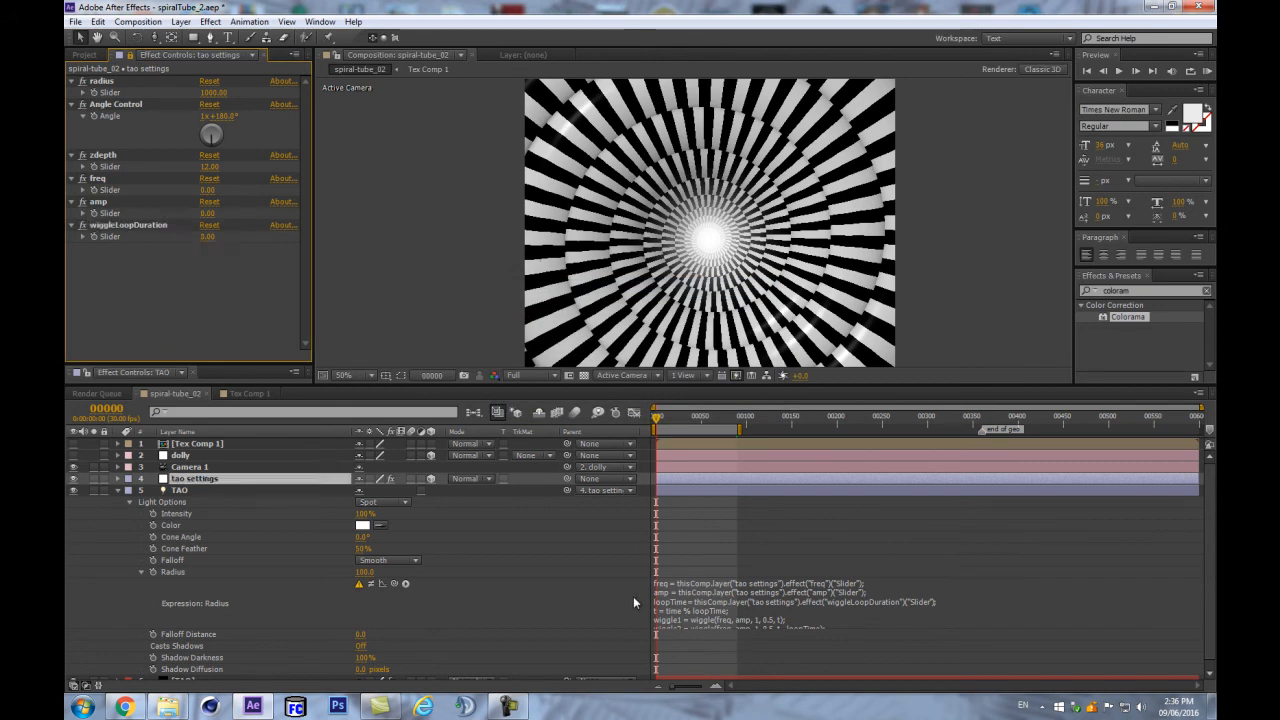
pyautogui.moveTo(703, 416); pyautogui.dragTo(656, 414)
# - Stop the preview near the first frame and expand the Radius expression to read it
pyautogui.click(562, 547)
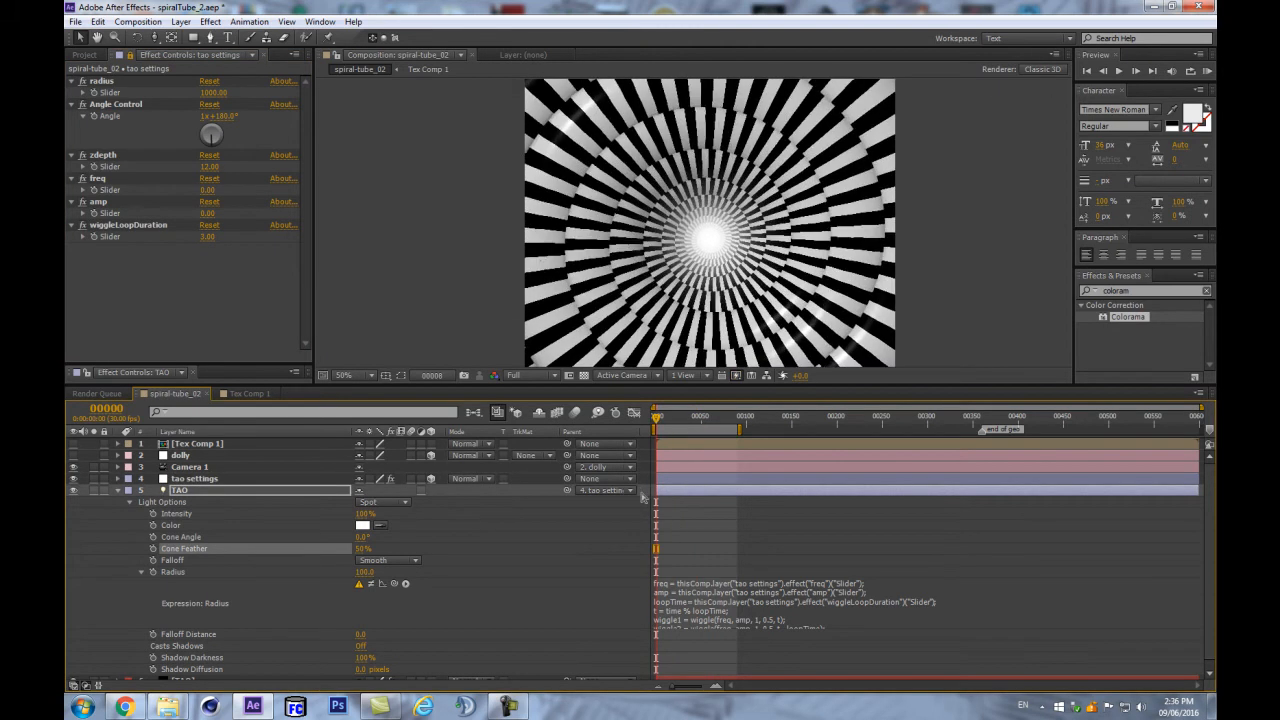
pyautogui.press('space')
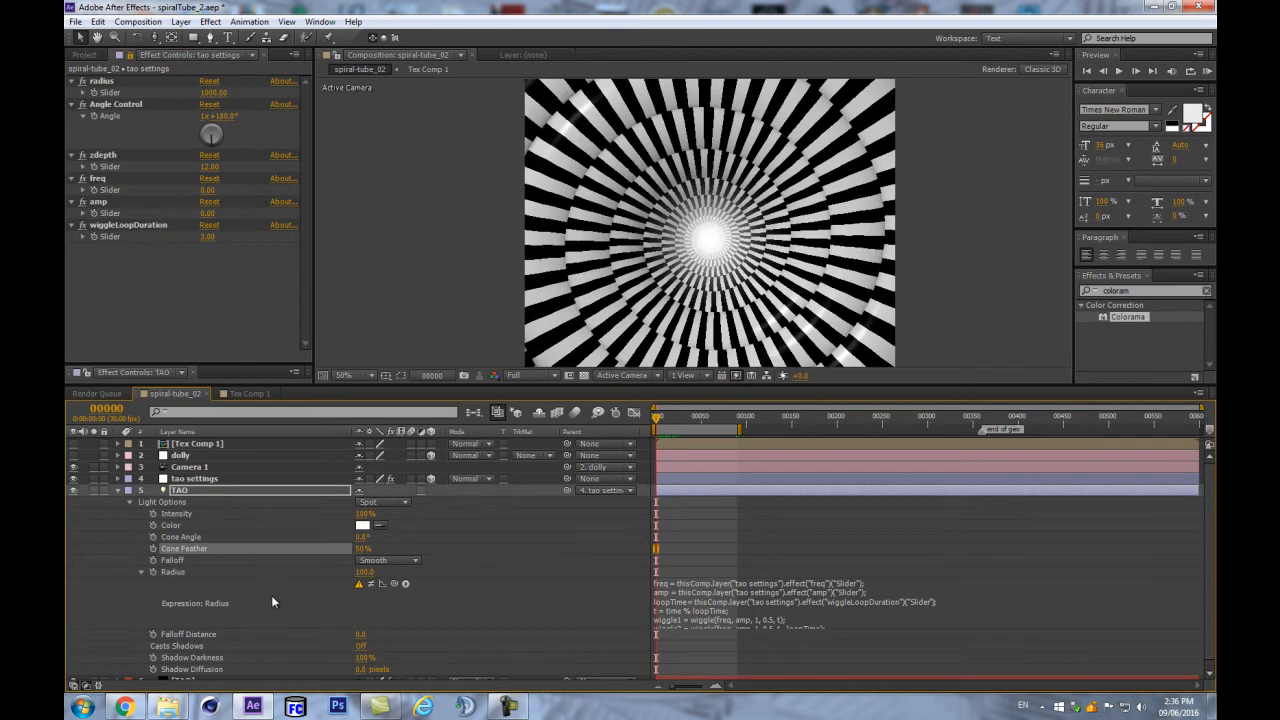
pyautogui.moveTo(703, 415); pyautogui.dragTo(627, 411)
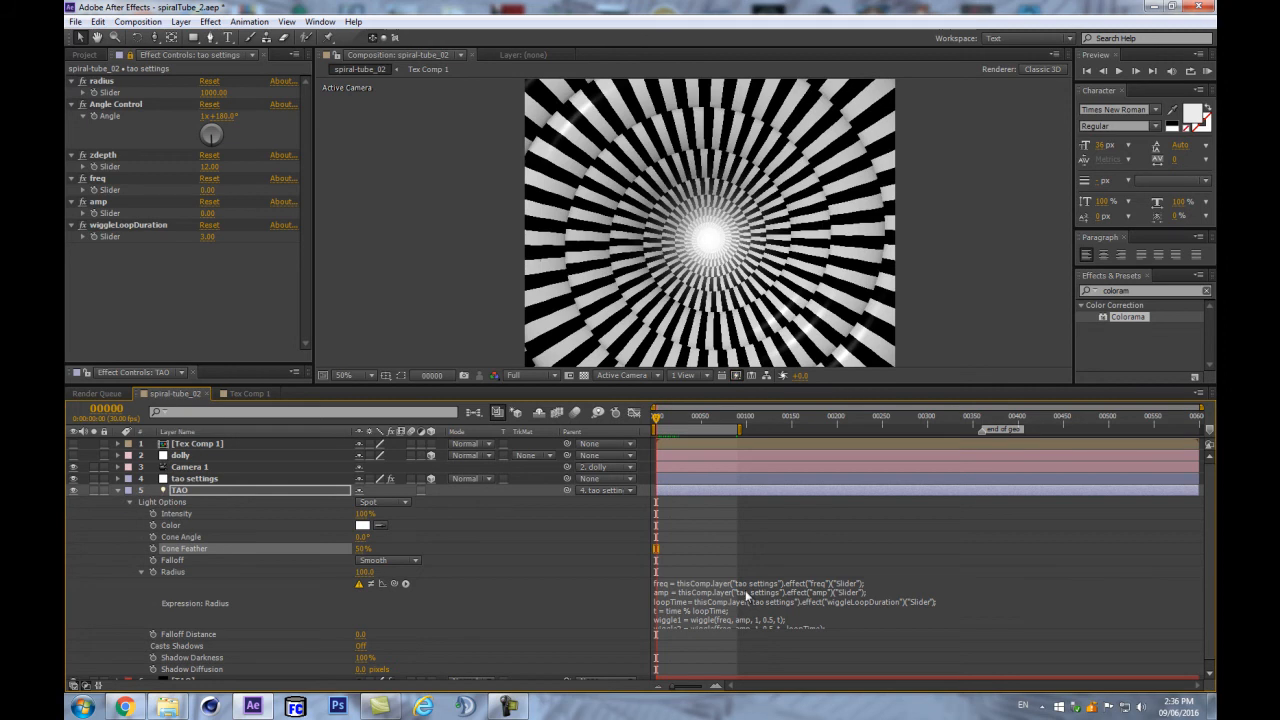
pyautogui.scroll(-1, 725, 595)
pyautogui.click(786, 616)
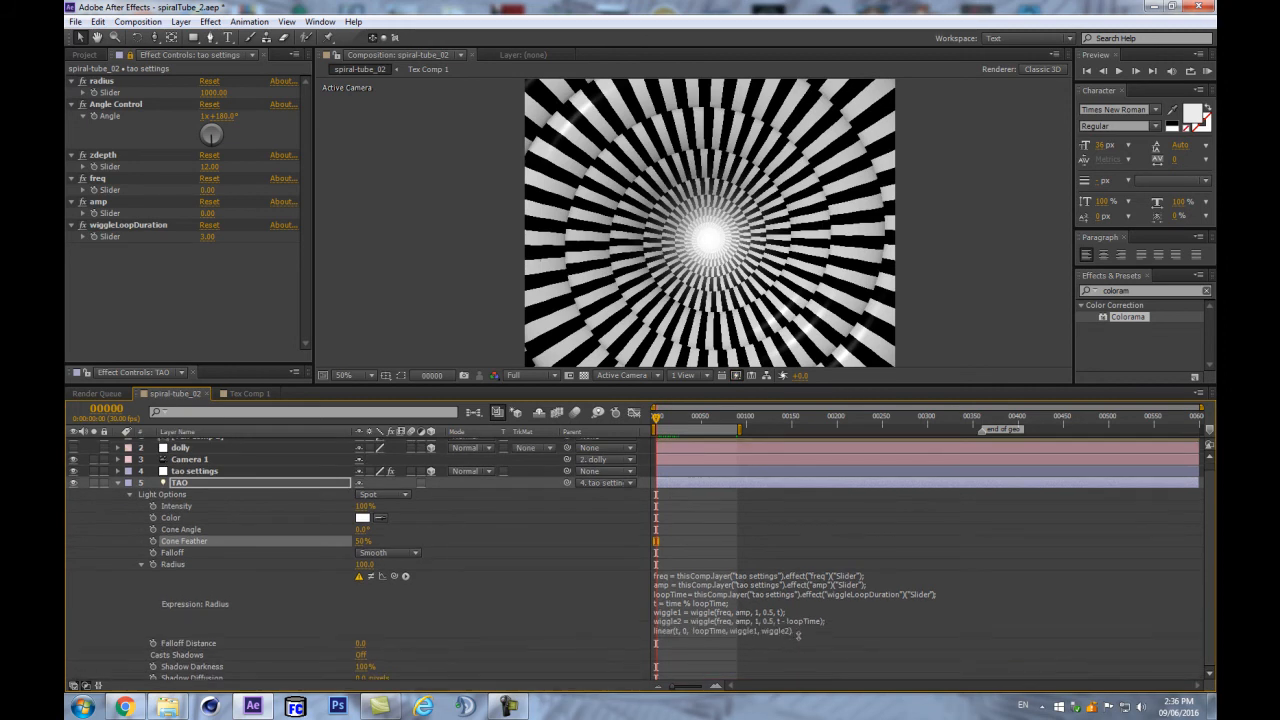
# - Set freq to 1, re-enable the Radius expression, scrub amp upward and raise freq to about 6
pyautogui.click(208, 190)
pyautogui.write('1')
pyautogui.press('Return')
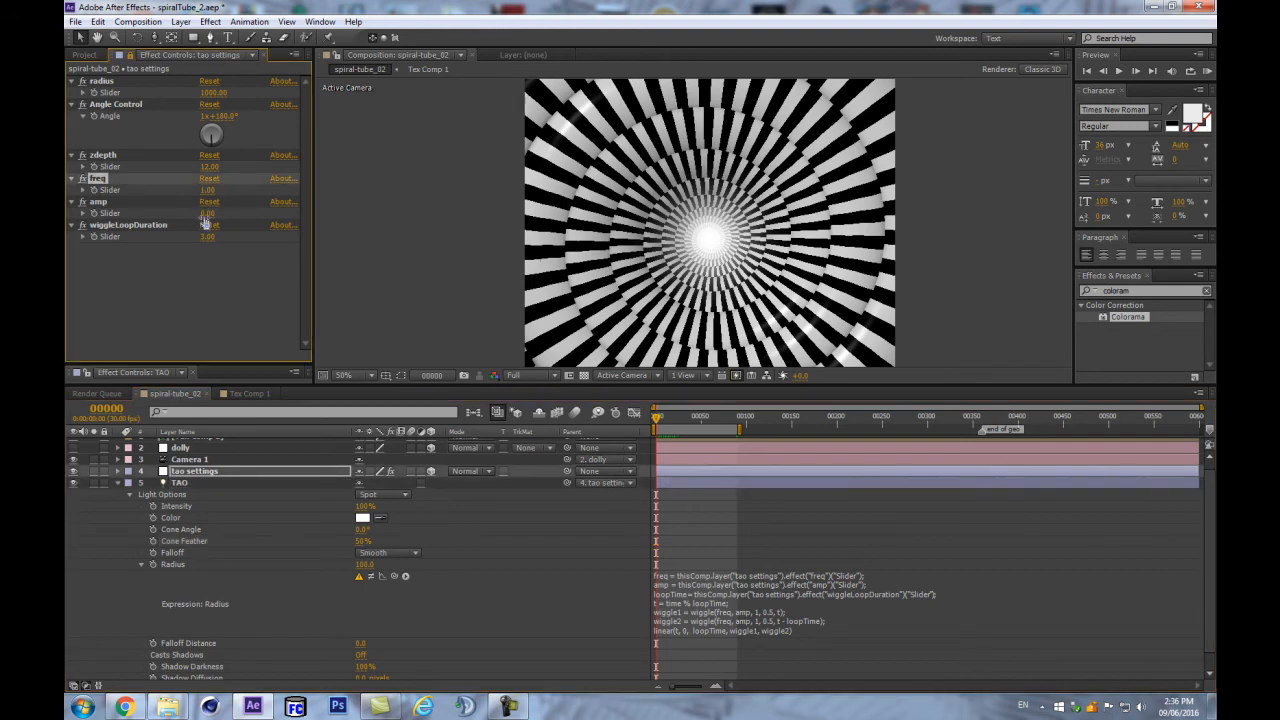
pyautogui.moveTo(207, 214); pyautogui.dragTo(297, 201)
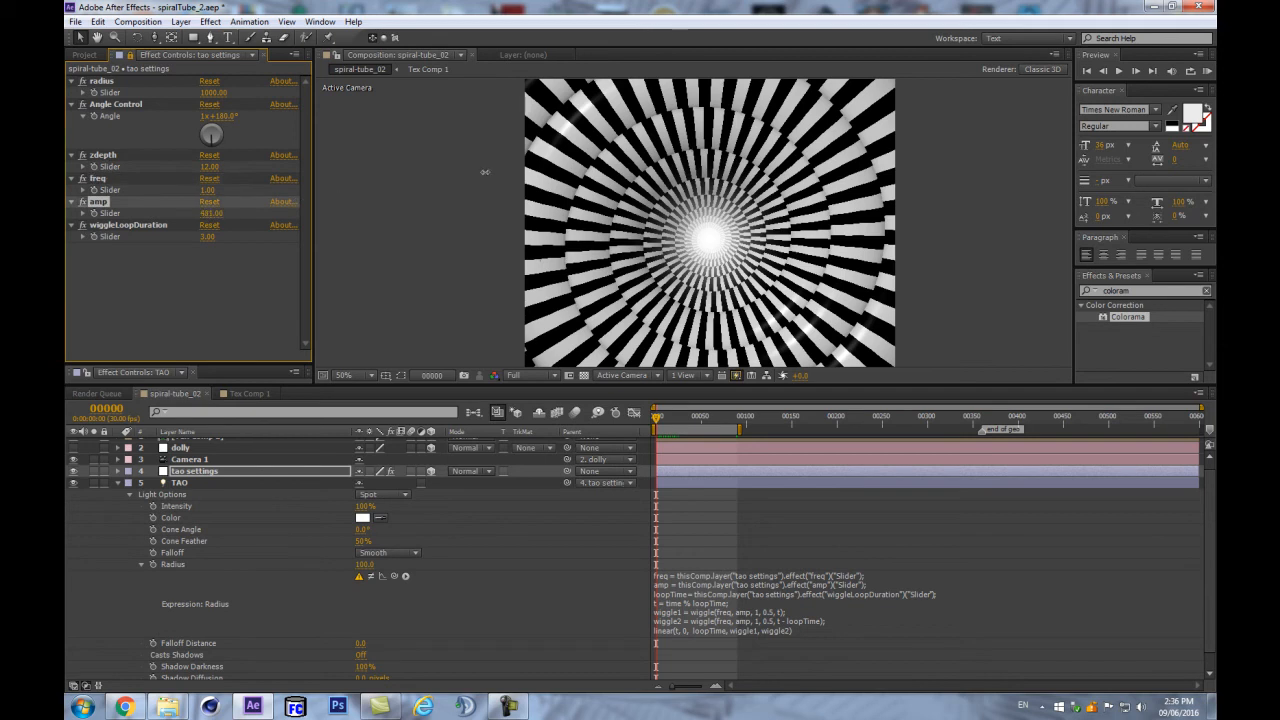
pyautogui.moveTo(209, 213); pyautogui.dragTo(190, 214)
pyautogui.click(370, 578)
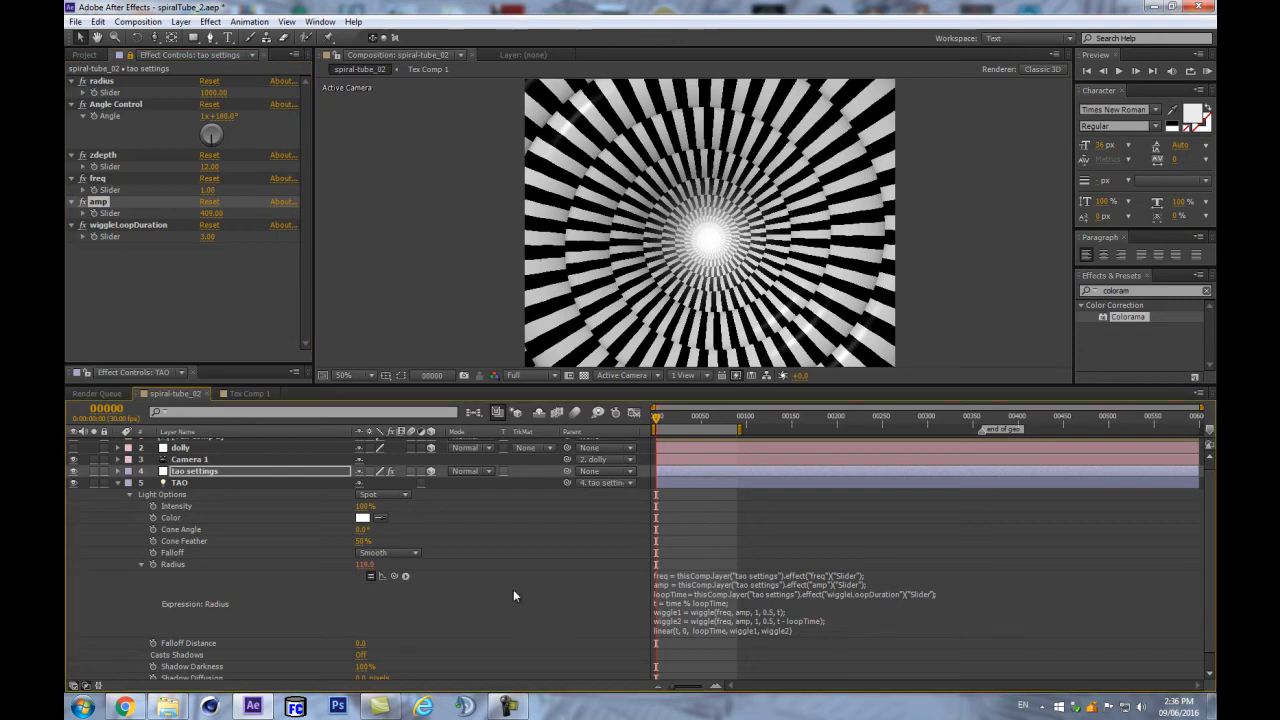
pyautogui.moveTo(212, 213); pyautogui.dragTo(378, 195)
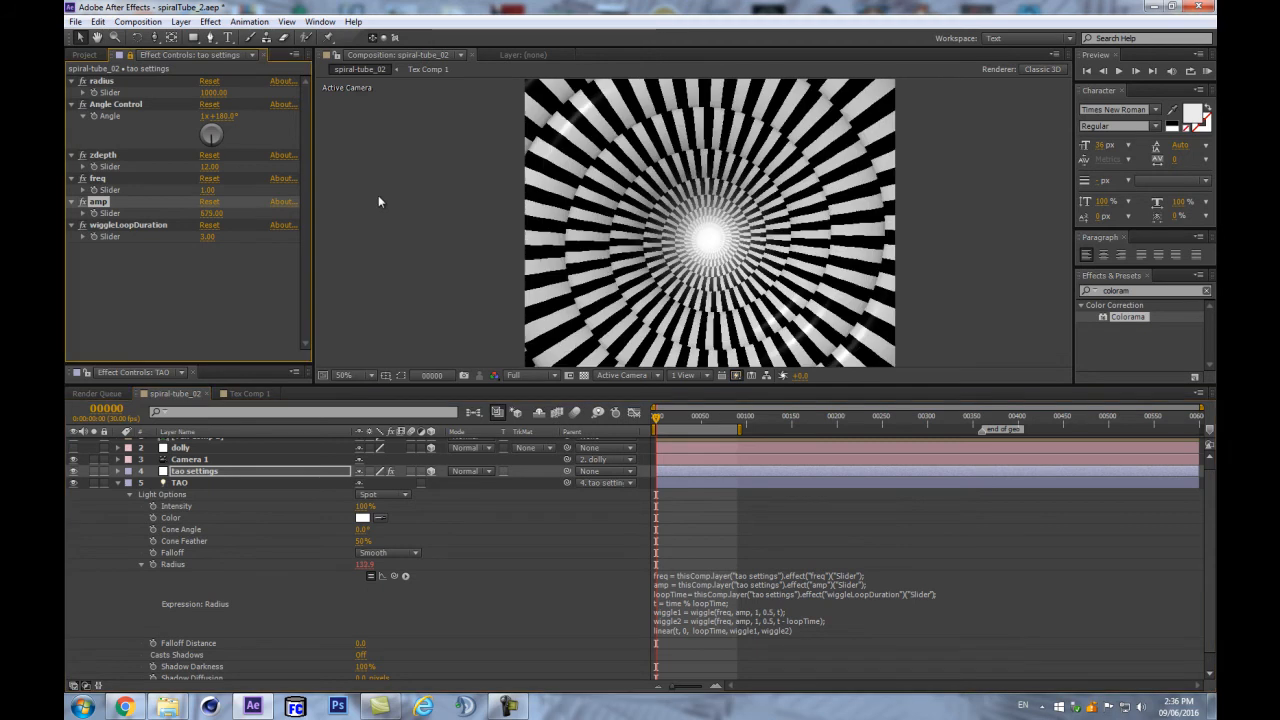
pyautogui.moveTo(852, 383); pyautogui.dragTo(876, 504)
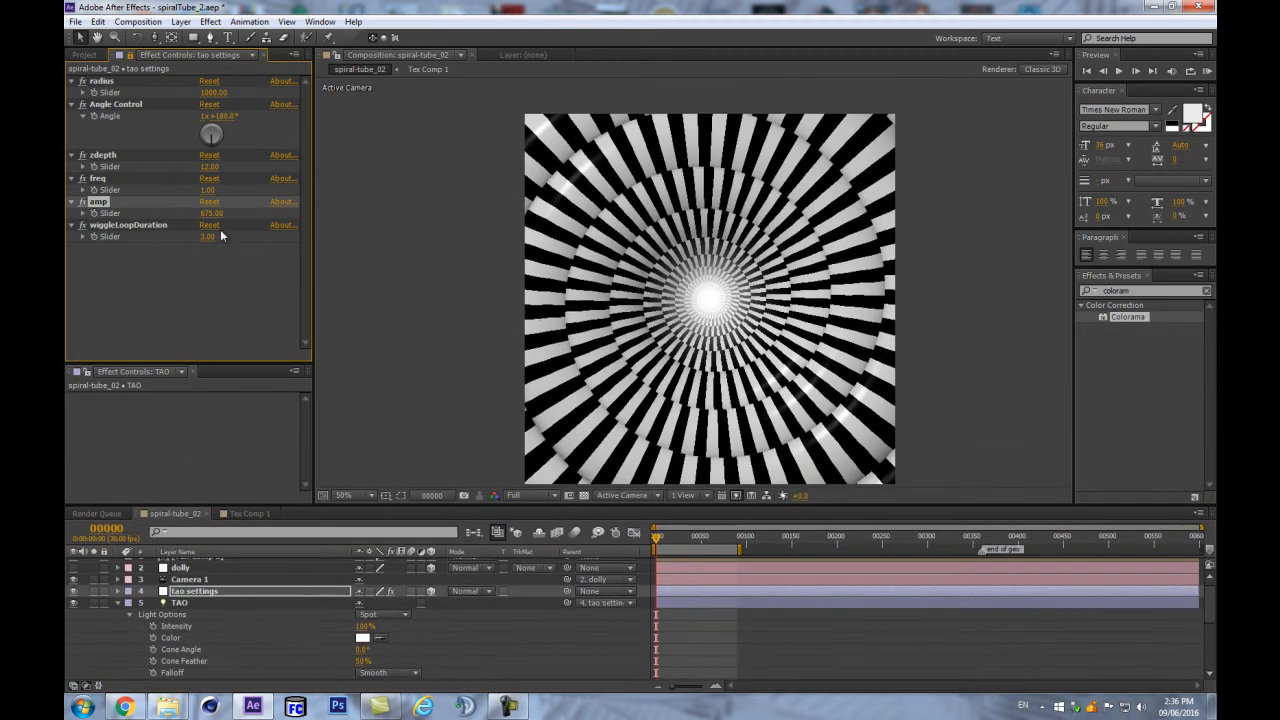
pyautogui.moveTo(207, 190); pyautogui.dragTo(300, 197)
# - Check the animation at frame 14, then select the [TAO] layer to show its Tao settings
pyautogui.moveTo(614, 502); pyautogui.dragTo(614, 298)
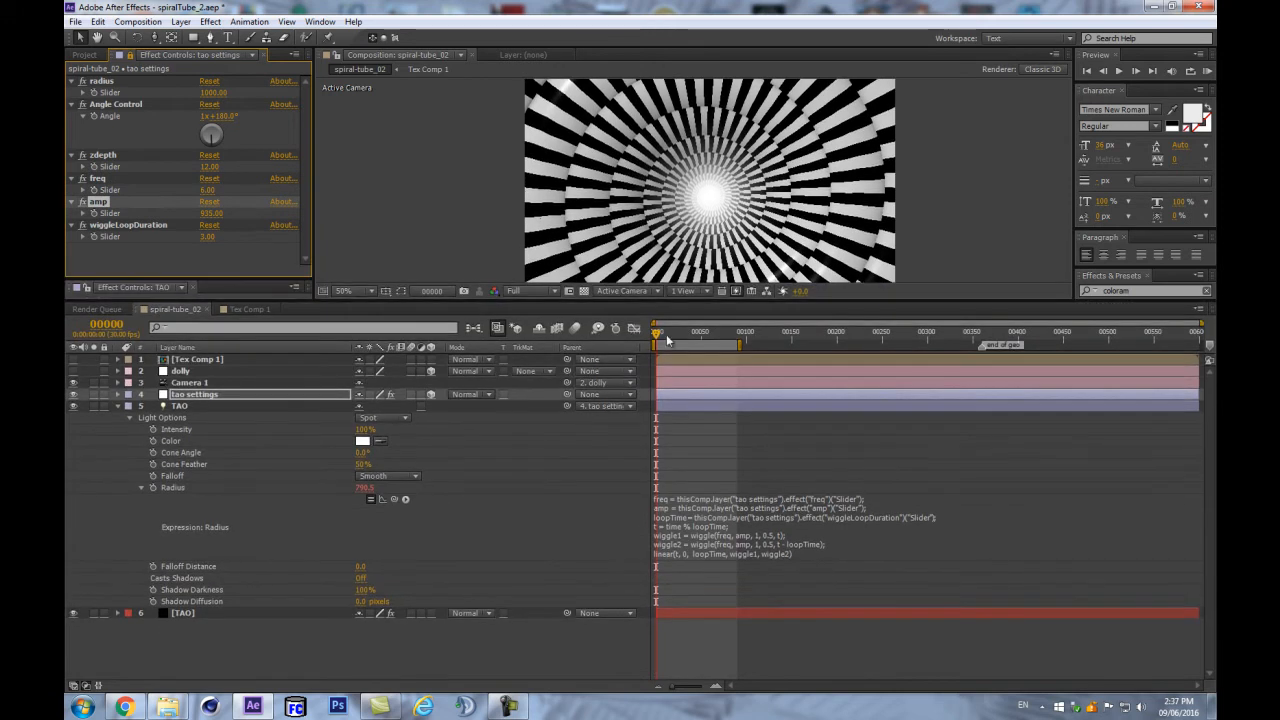
pyautogui.click(669, 336)
pyautogui.moveTo(669, 340); pyautogui.dragTo(652, 341)
pyautogui.click(191, 665)
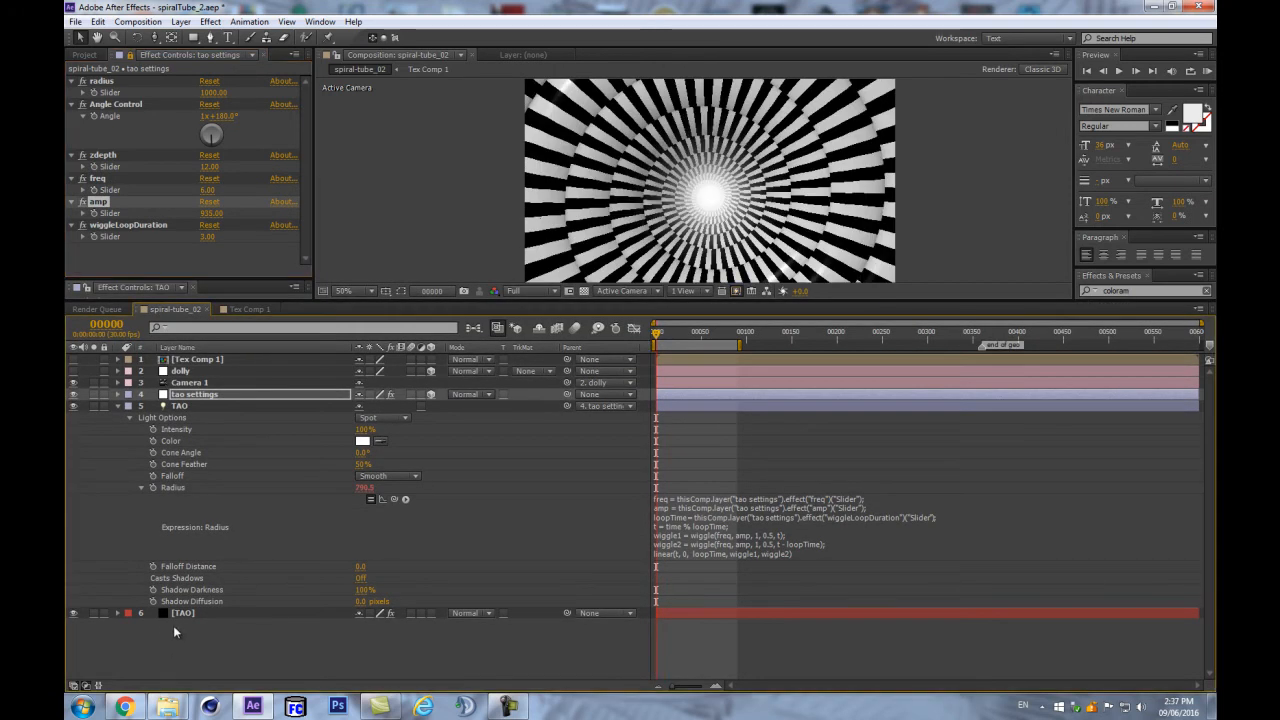
pyautogui.click(173, 625)
pyautogui.click(178, 615)
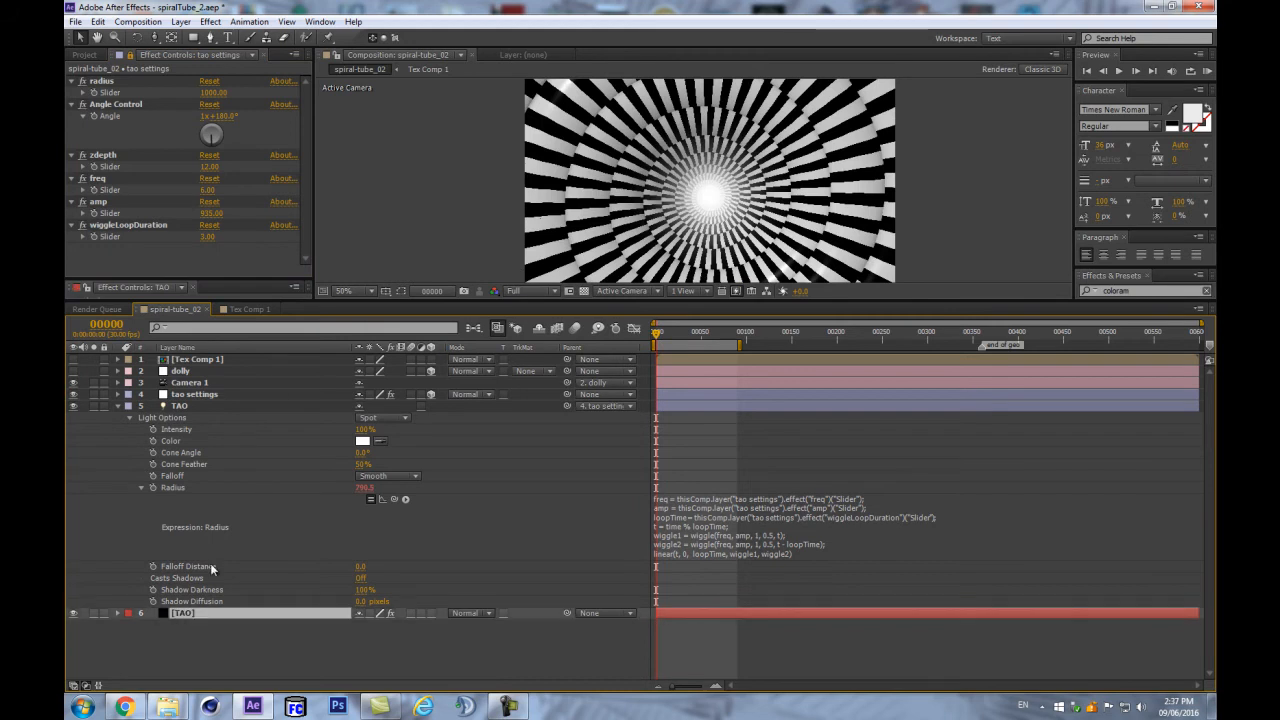
pyautogui.moveTo(417, 302); pyautogui.dragTo(417, 500)
pyautogui.scroll(-5, 173, 436)
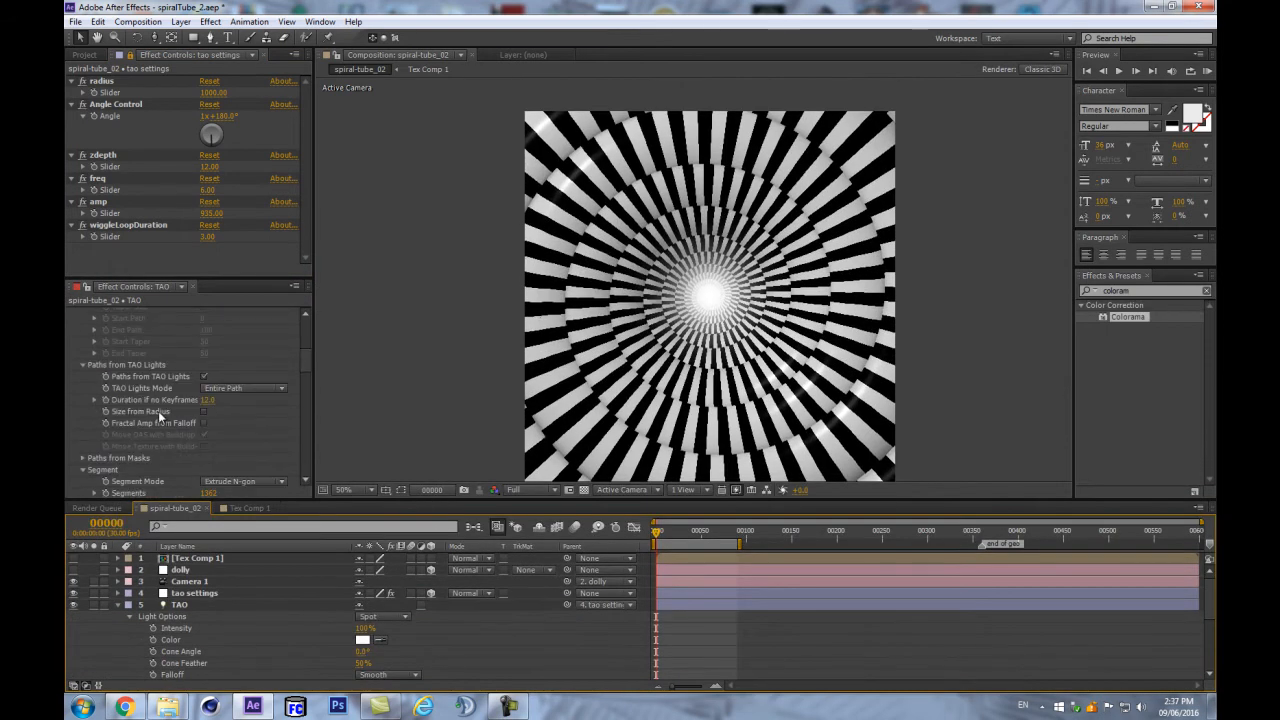
# - Turn on Size from Radius and try freq 1 with amp around 20 to 34
pyautogui.click(204, 411)
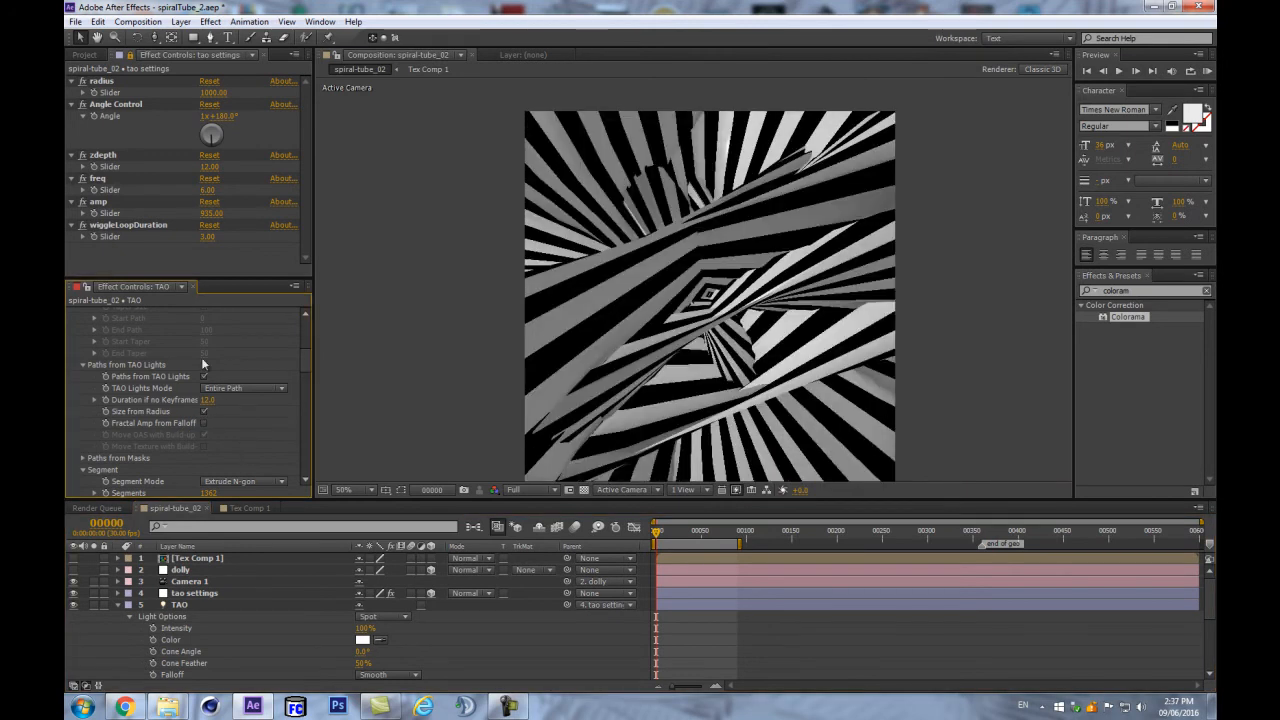
pyautogui.moveTo(207, 213); pyautogui.dragTo(138, 217)
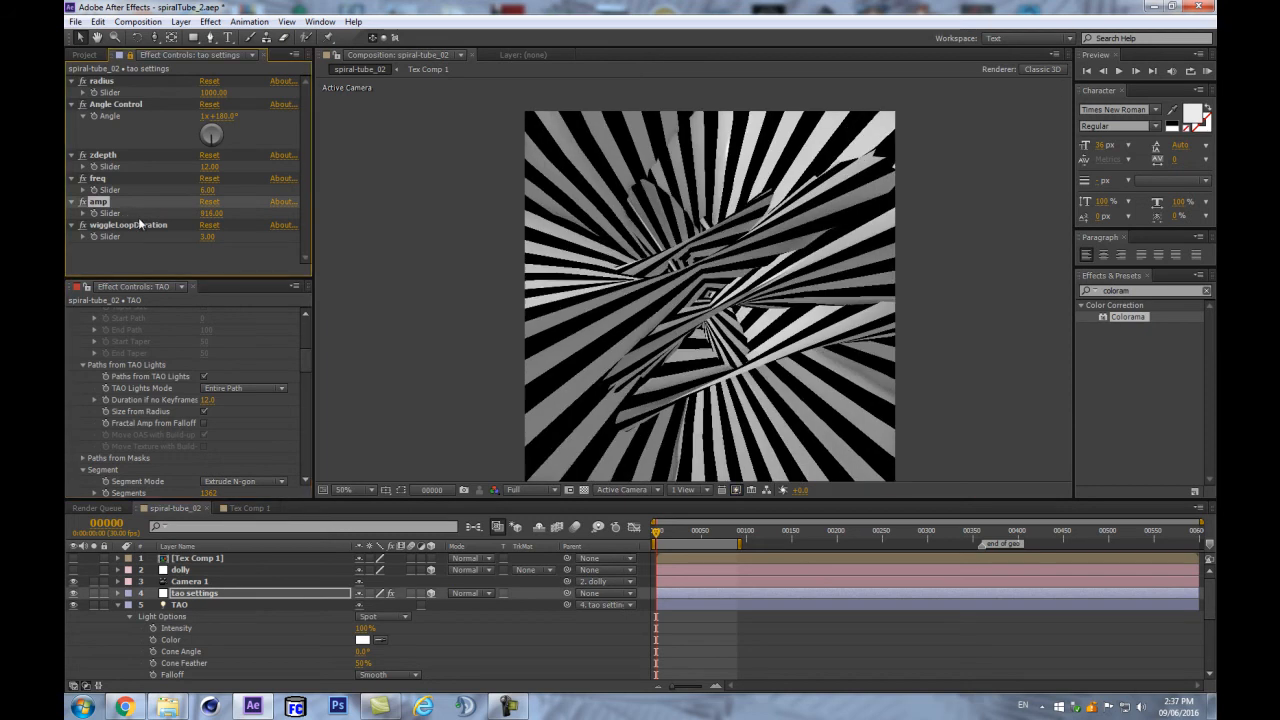
pyautogui.click(210, 213)
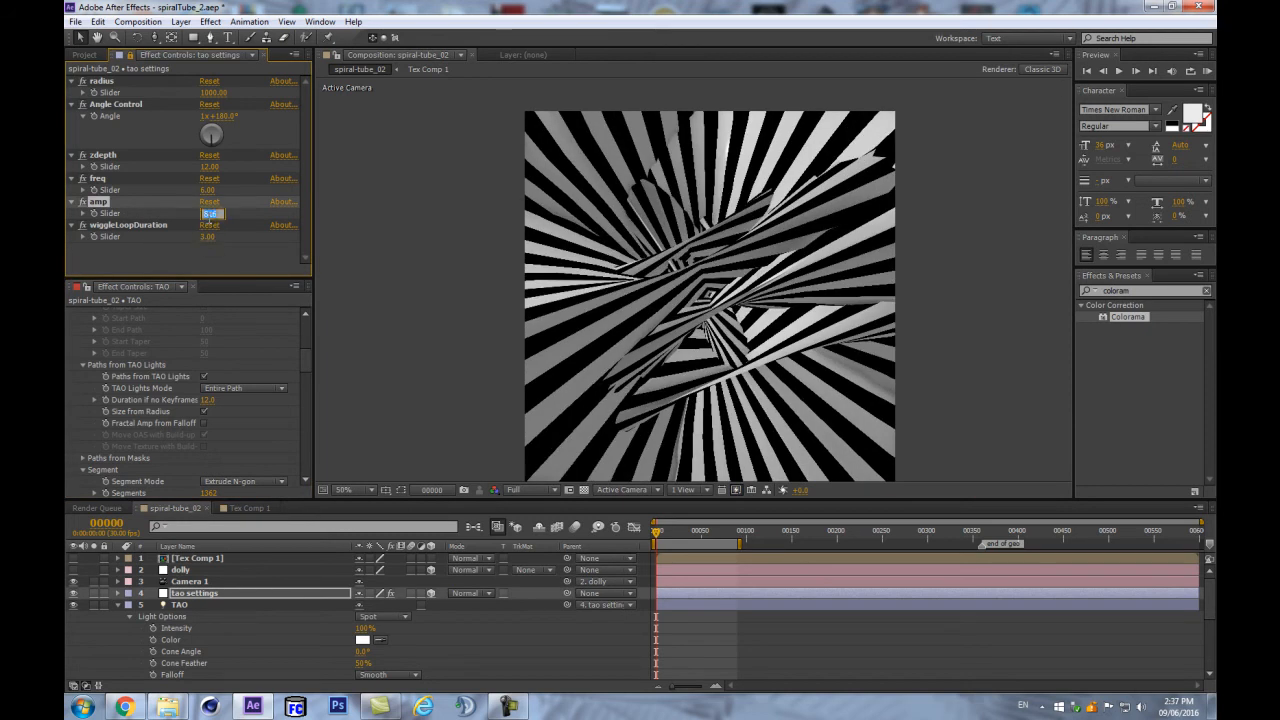
pyautogui.click(207, 189)
pyautogui.write('1')
pyautogui.press('Return')
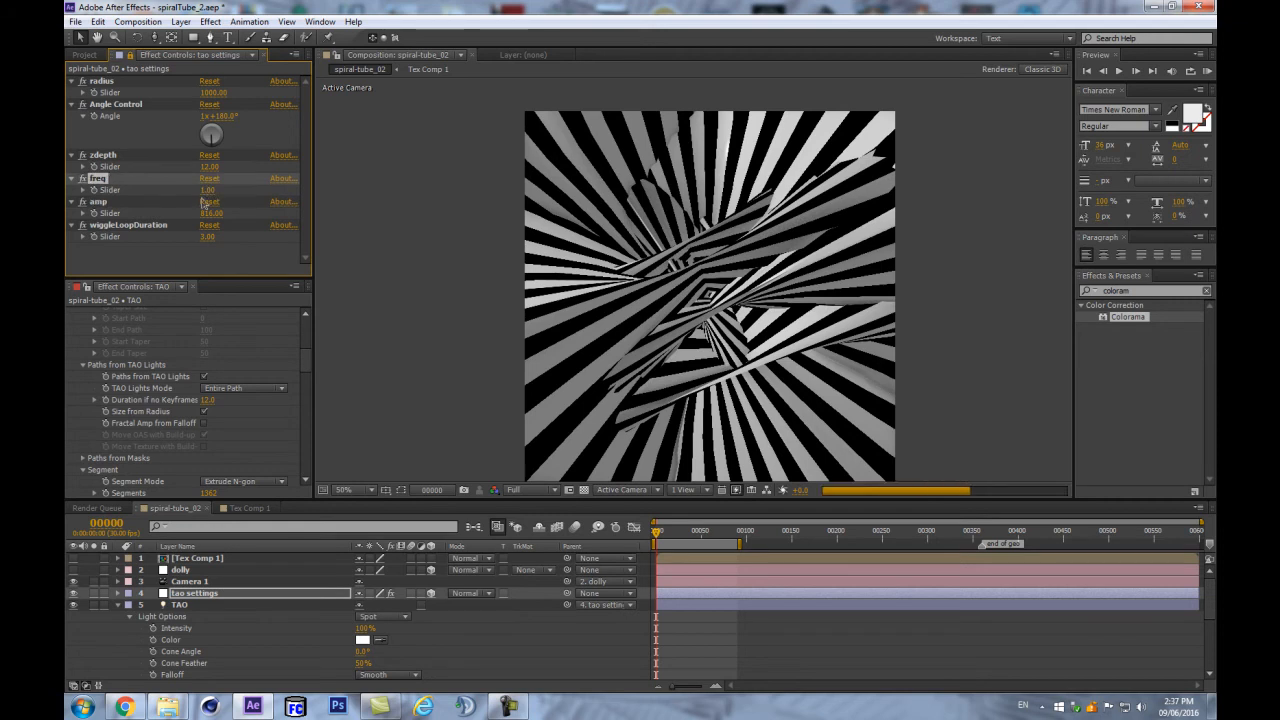
pyautogui.click(208, 213)
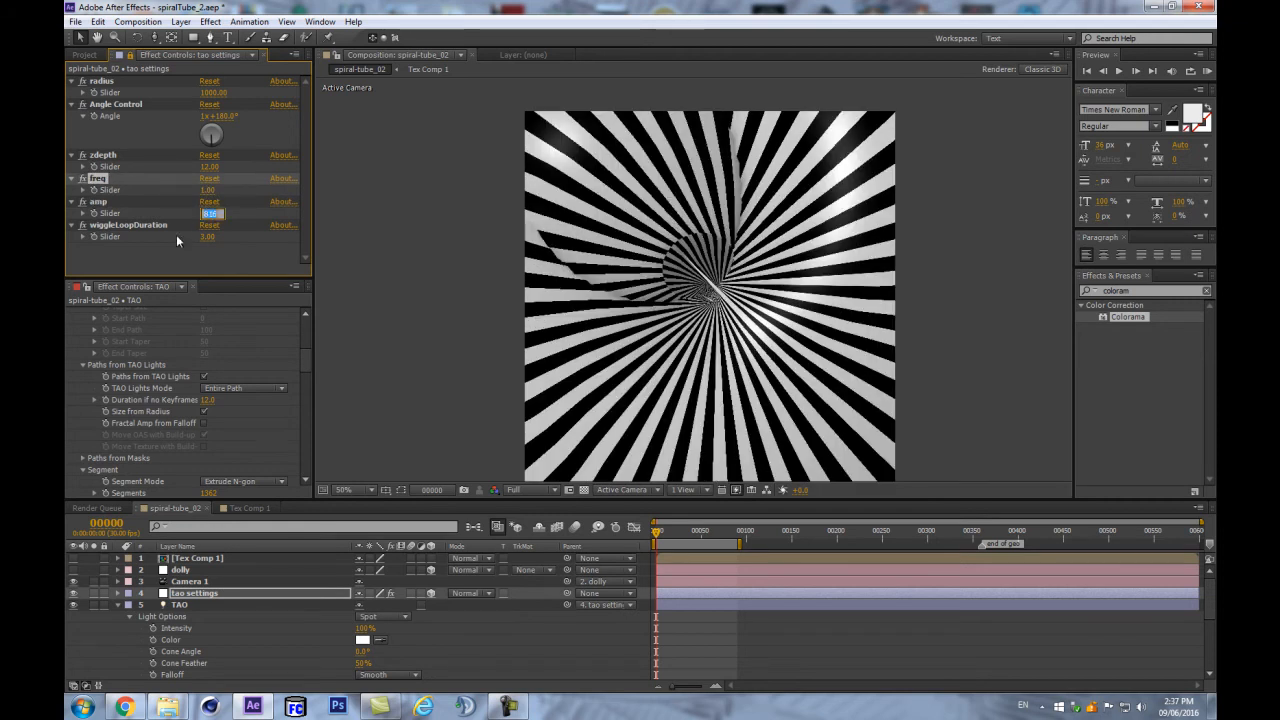
pyautogui.write('20')
pyautogui.press('Return')
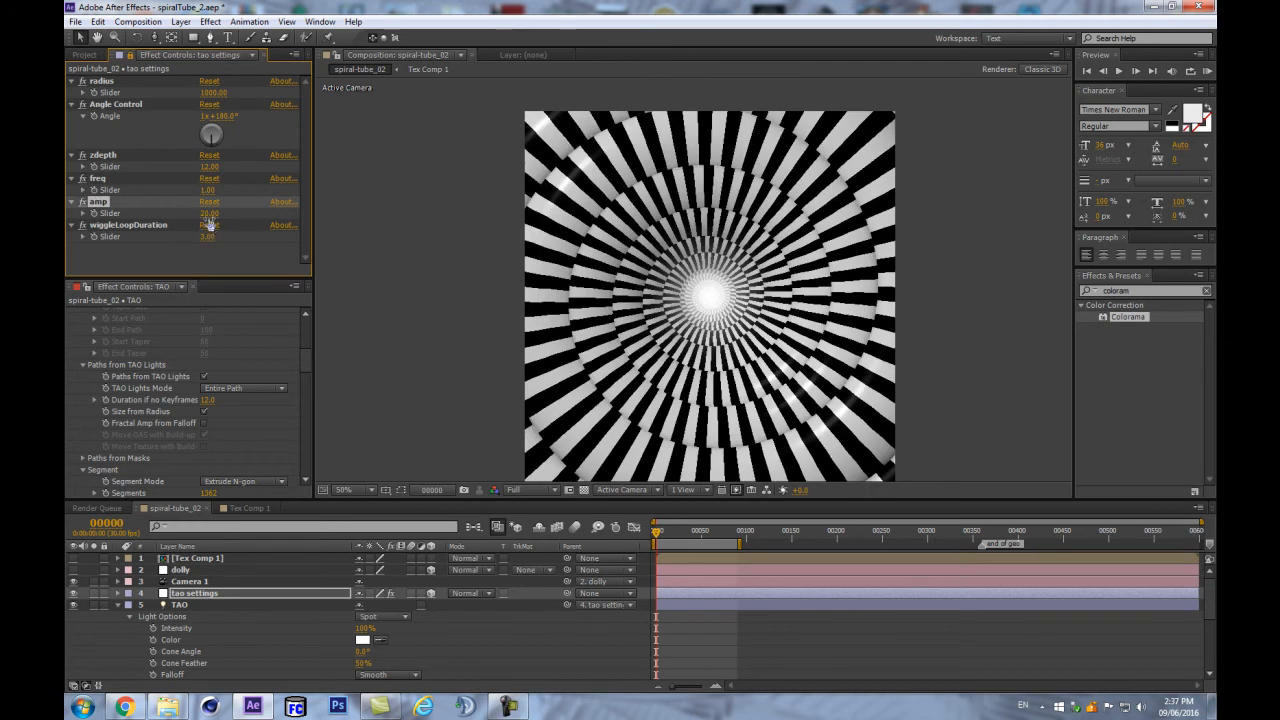
pyautogui.moveTo(216, 217); pyautogui.dragTo(219, 212)
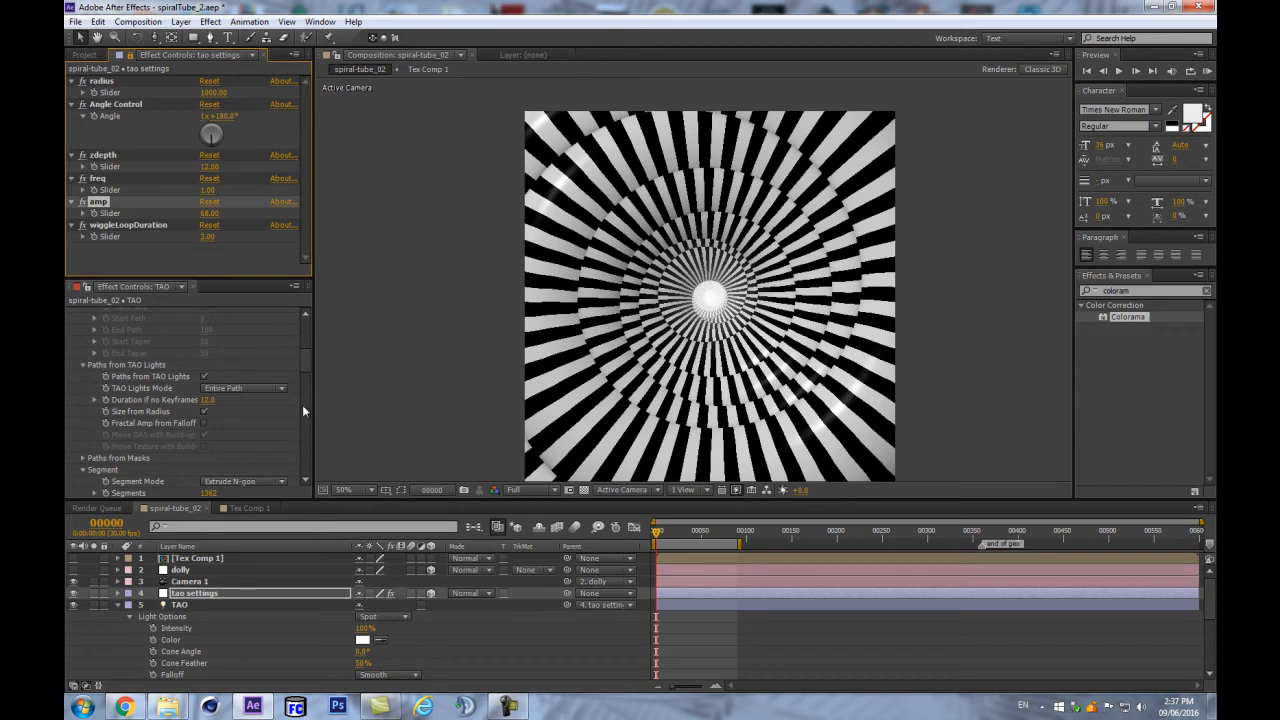
# - Settle the tao settings sliders at freq 3 and amp 25
pyautogui.click(100, 180)
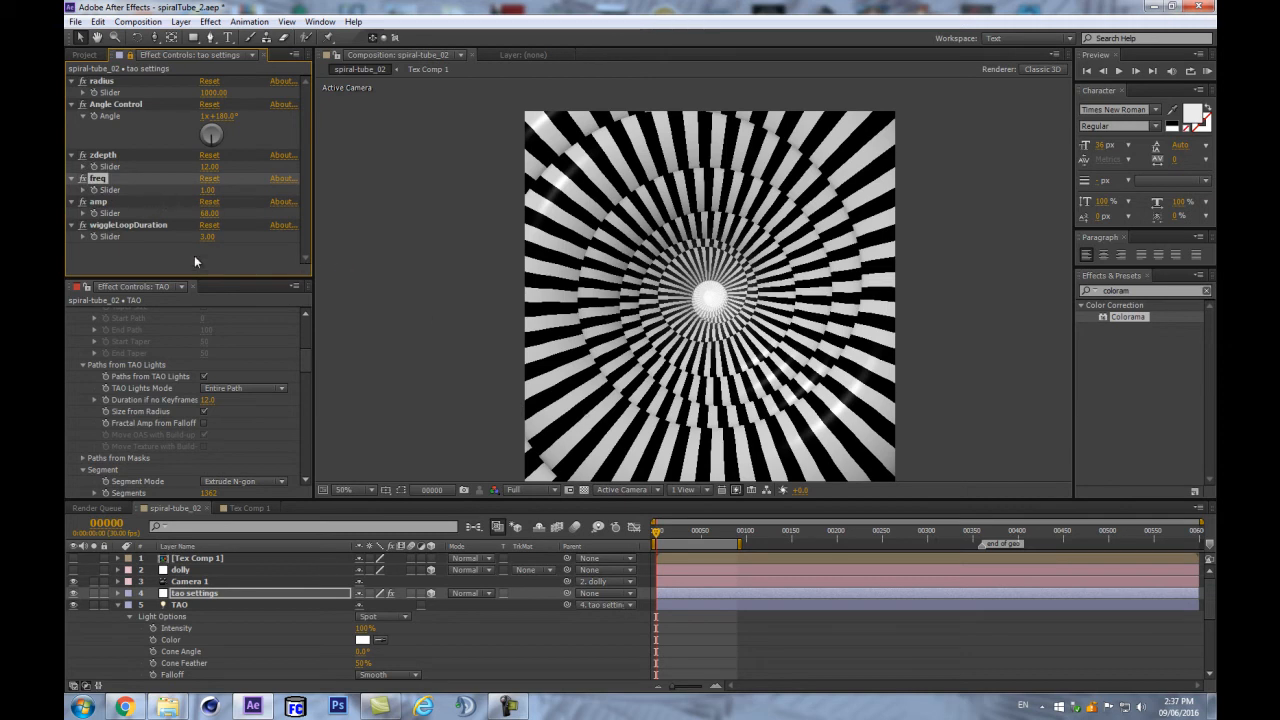
pyautogui.click(206, 191)
pyautogui.write('3')
pyautogui.press('Return')
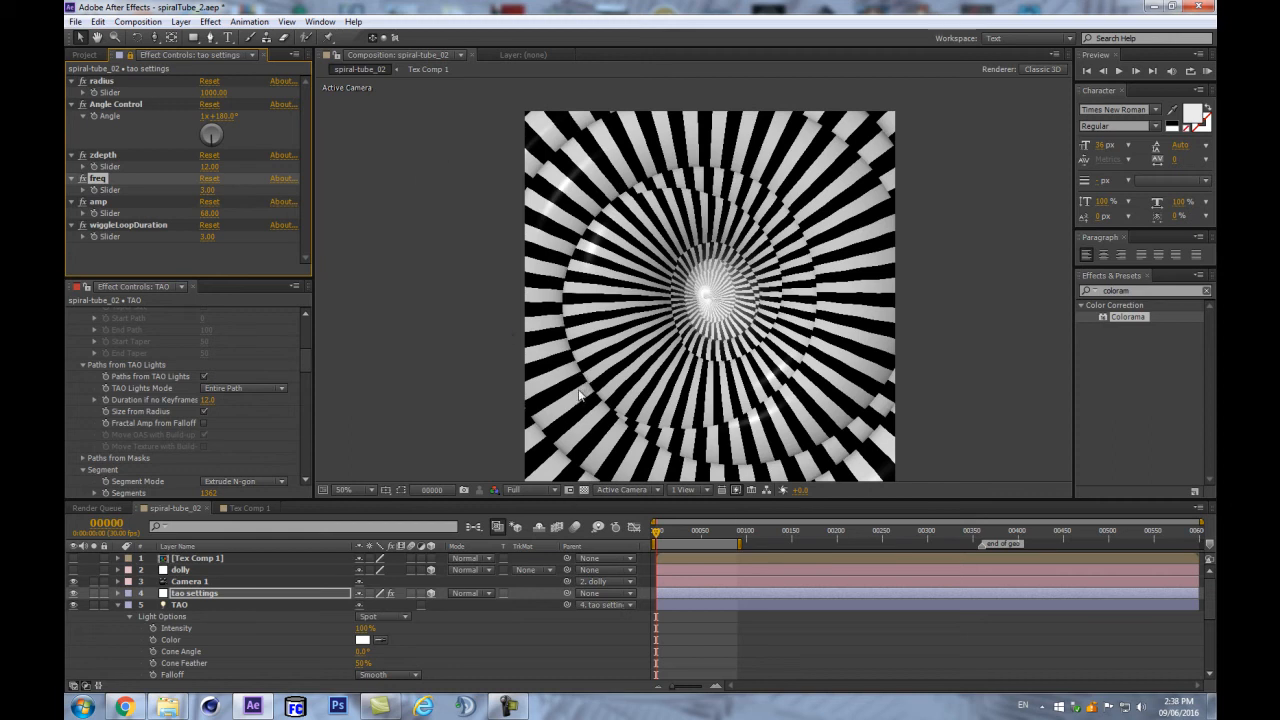
pyautogui.click(209, 213)
pyautogui.write('25')
pyautogui.press('Return')
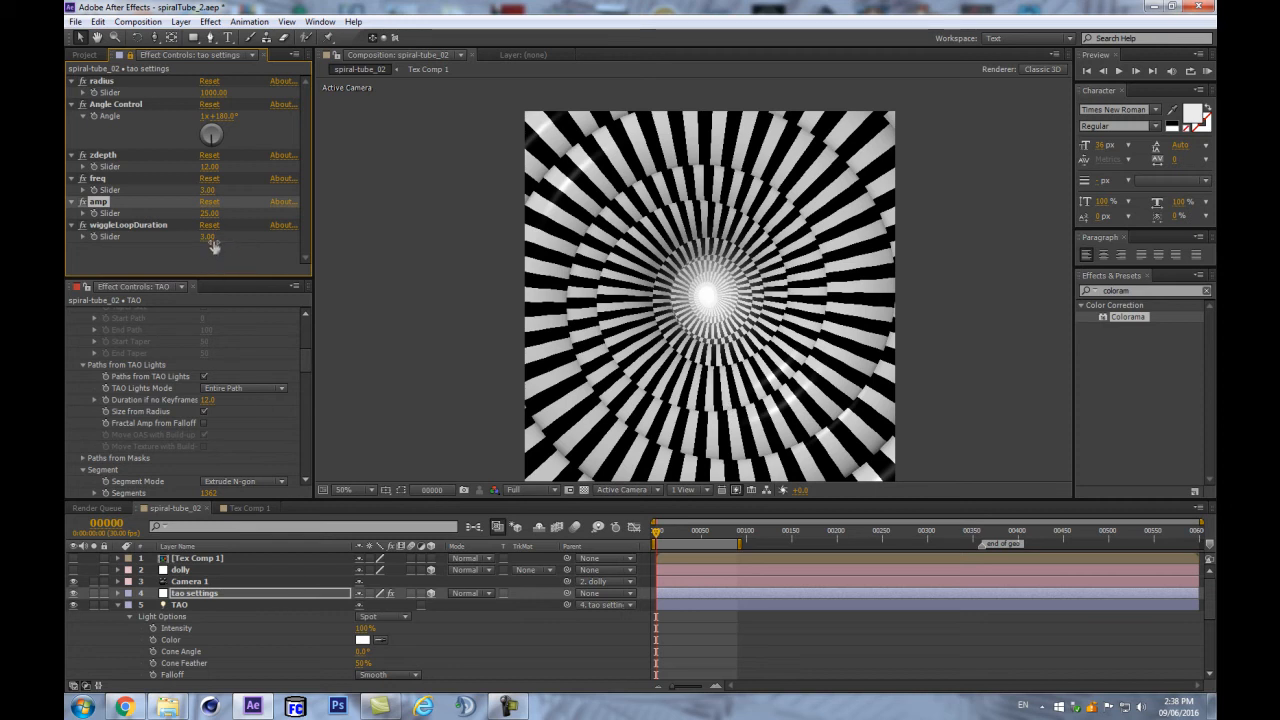
# - Set amp to 15 and adjust freq from 6 up to 25 and back to 12
pyautogui.click(212, 189)
pyautogui.write('6')
pyautogui.press('Return')
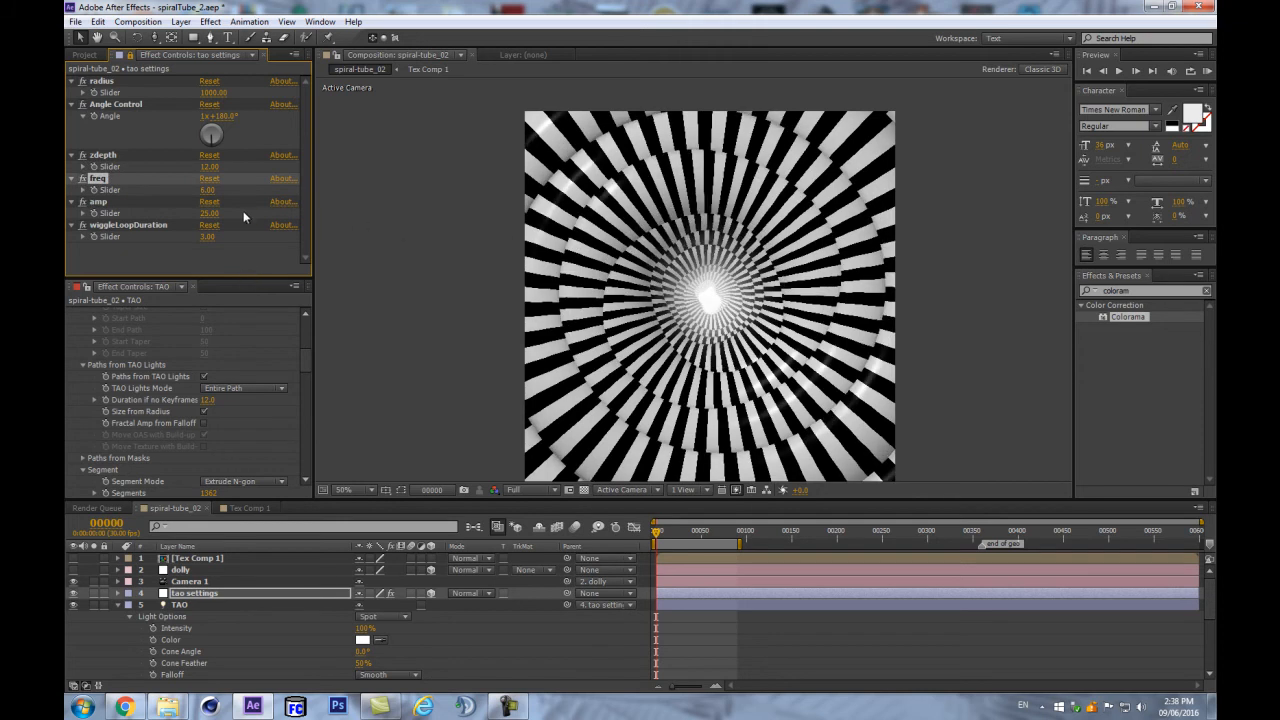
pyautogui.click(216, 214)
pyautogui.write('15')
pyautogui.press('Return')
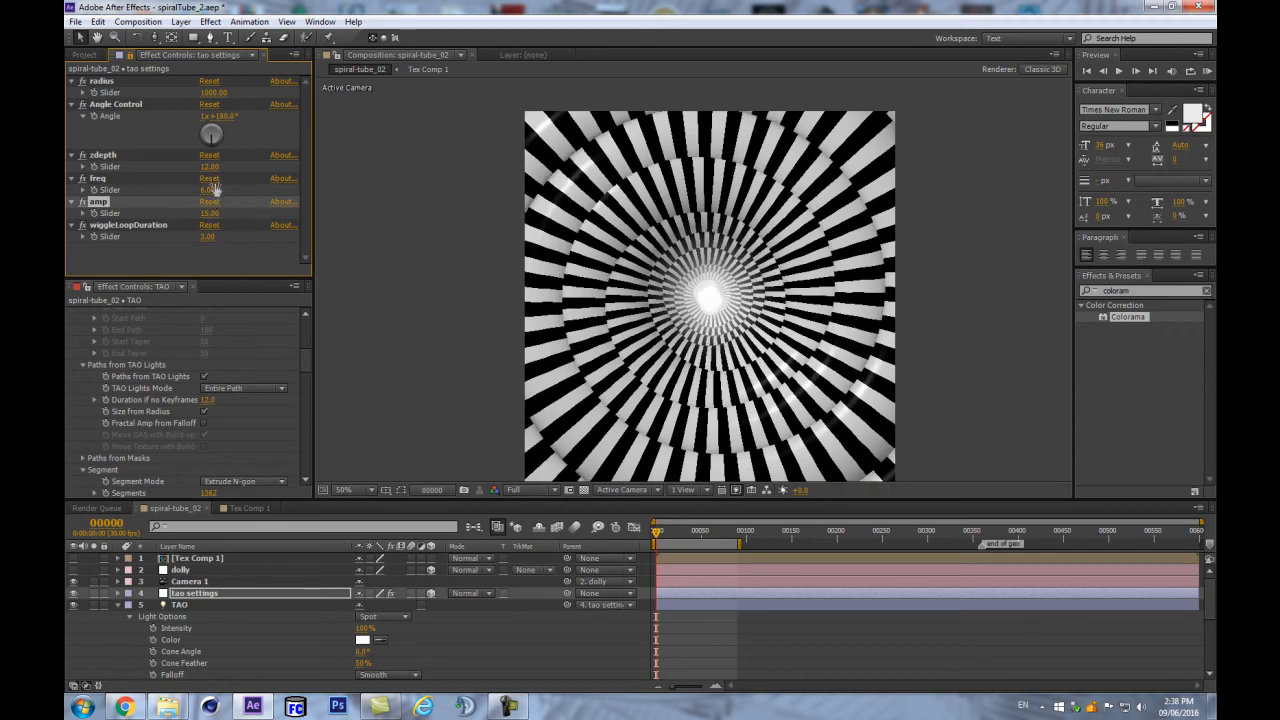
pyautogui.moveTo(209, 189); pyautogui.dragTo(228, 187)
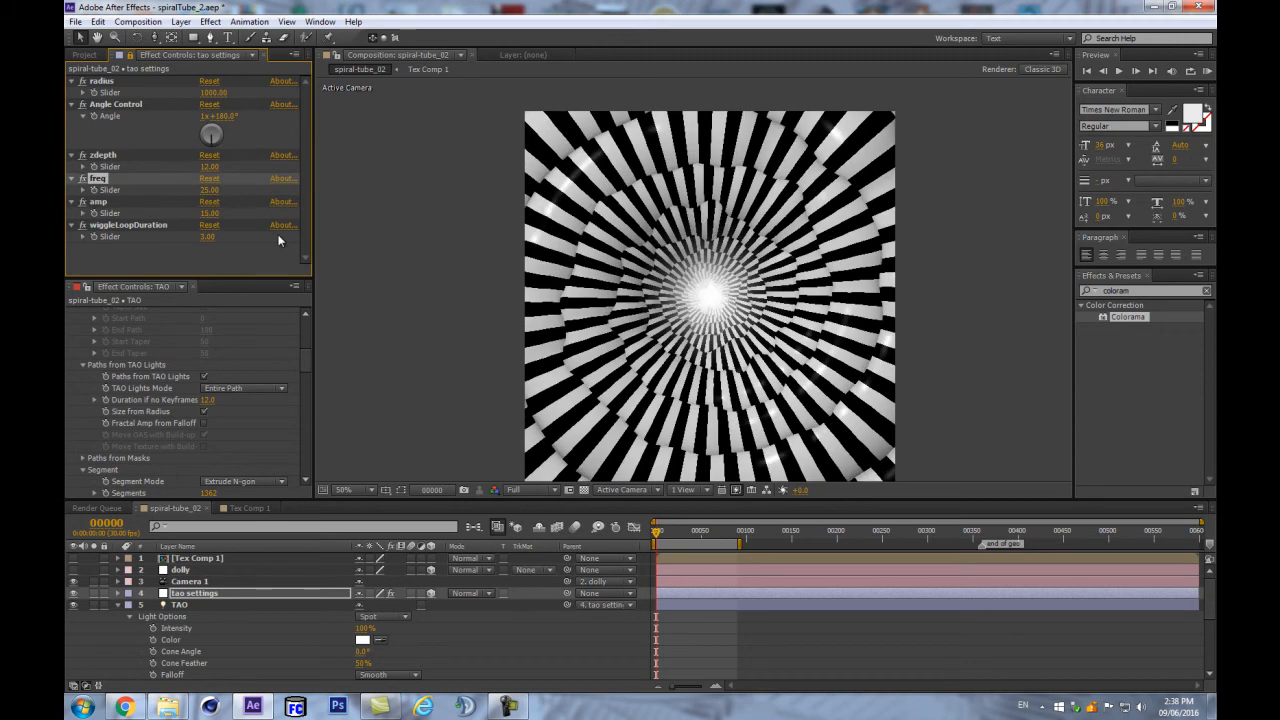
pyautogui.moveTo(207, 189); pyautogui.dragTo(206, 192)
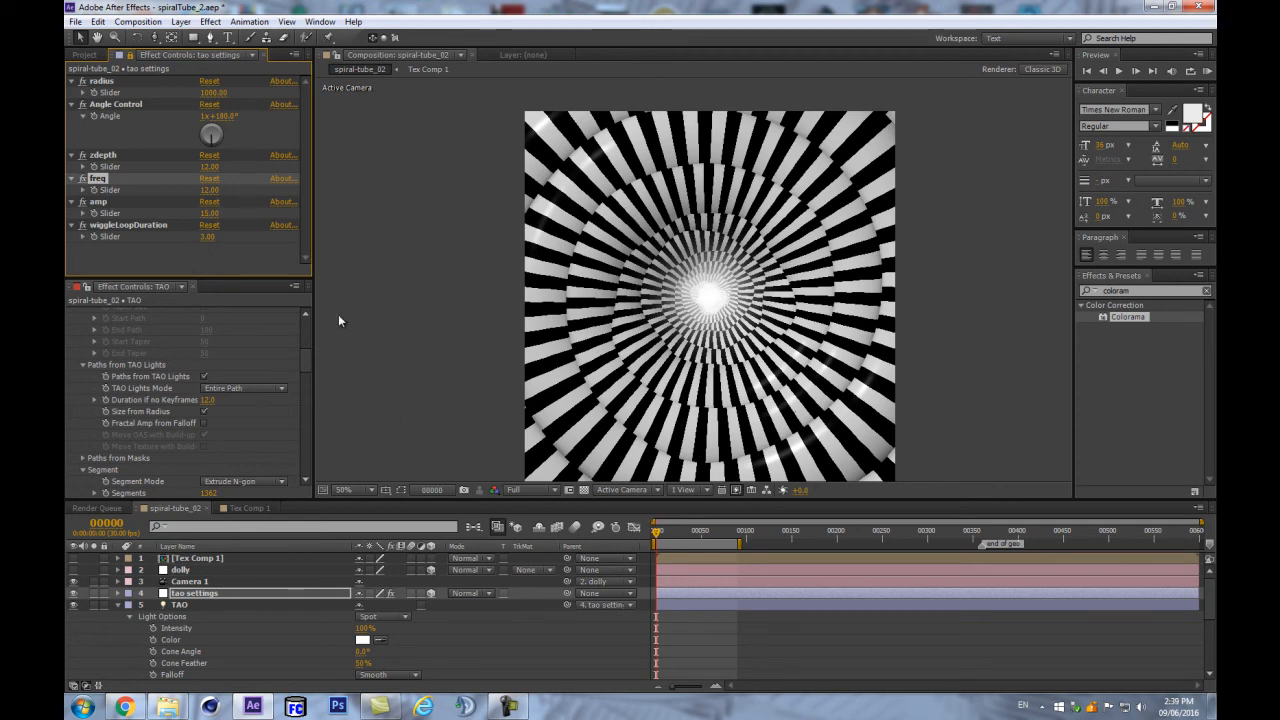
# - Raise Tao's ambient occlusion intensity to 83, checking the tunnel at 100% magnification
pyautogui.moveTo(306, 353); pyautogui.dragTo(298, 438)
pyautogui.scroll(-4, 299, 432)
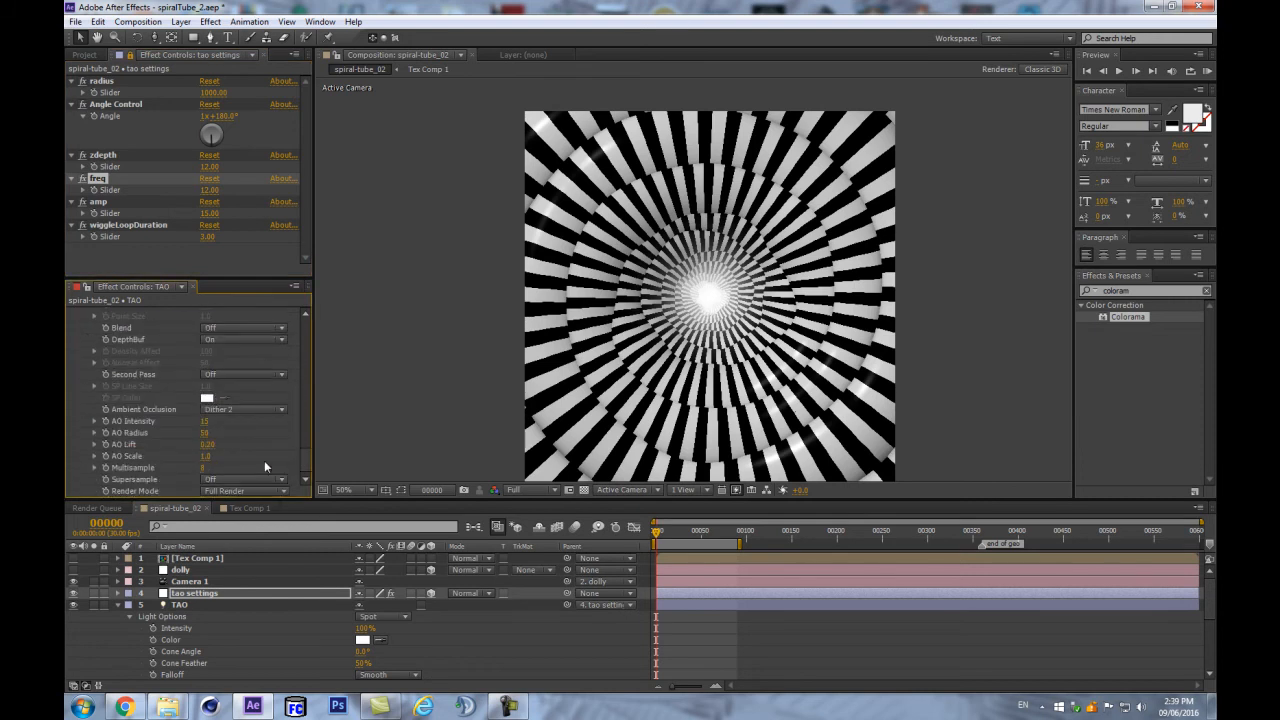
pyautogui.scroll(1, 108, 432)
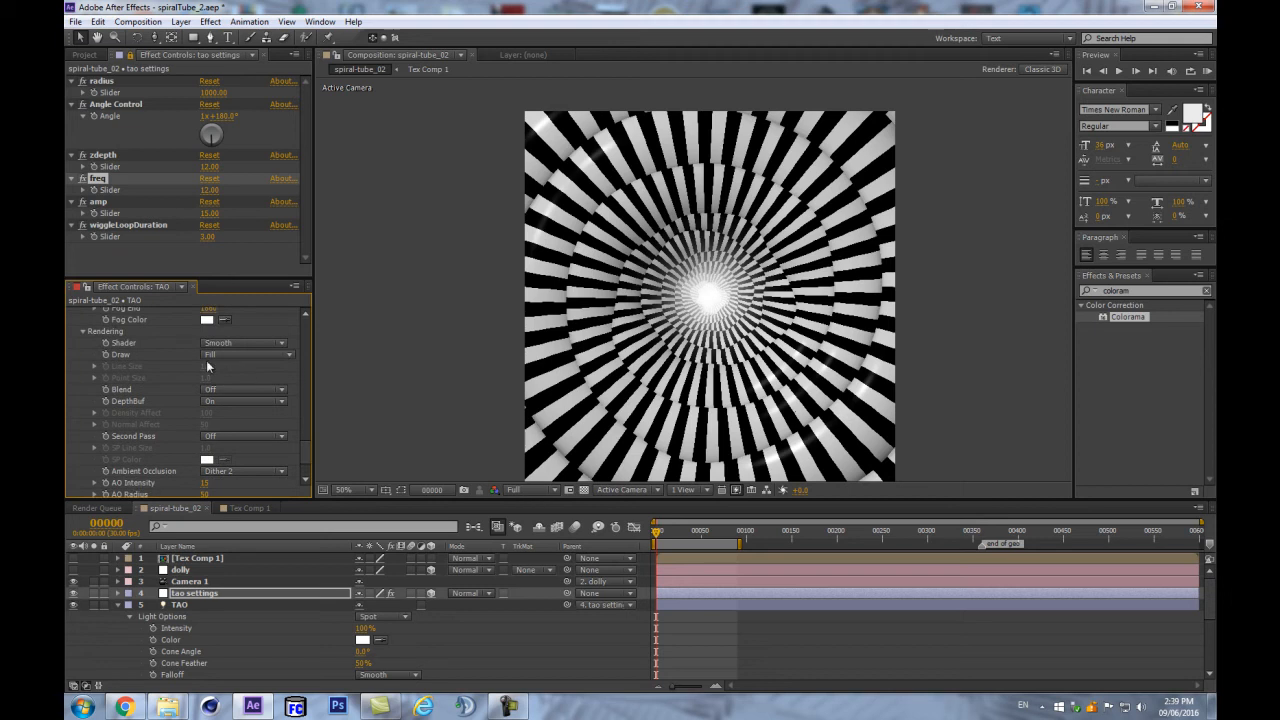
pyautogui.scroll(1, 104, 340)
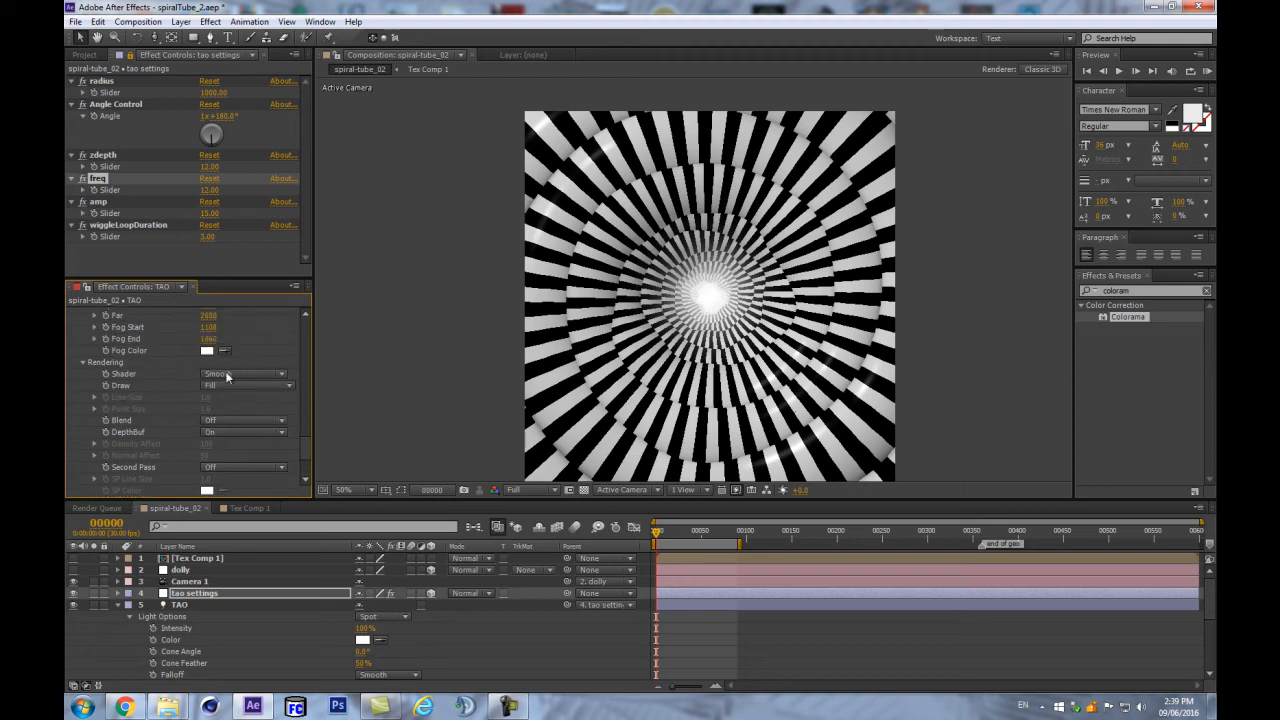
pyautogui.scroll(-3, 142, 368)
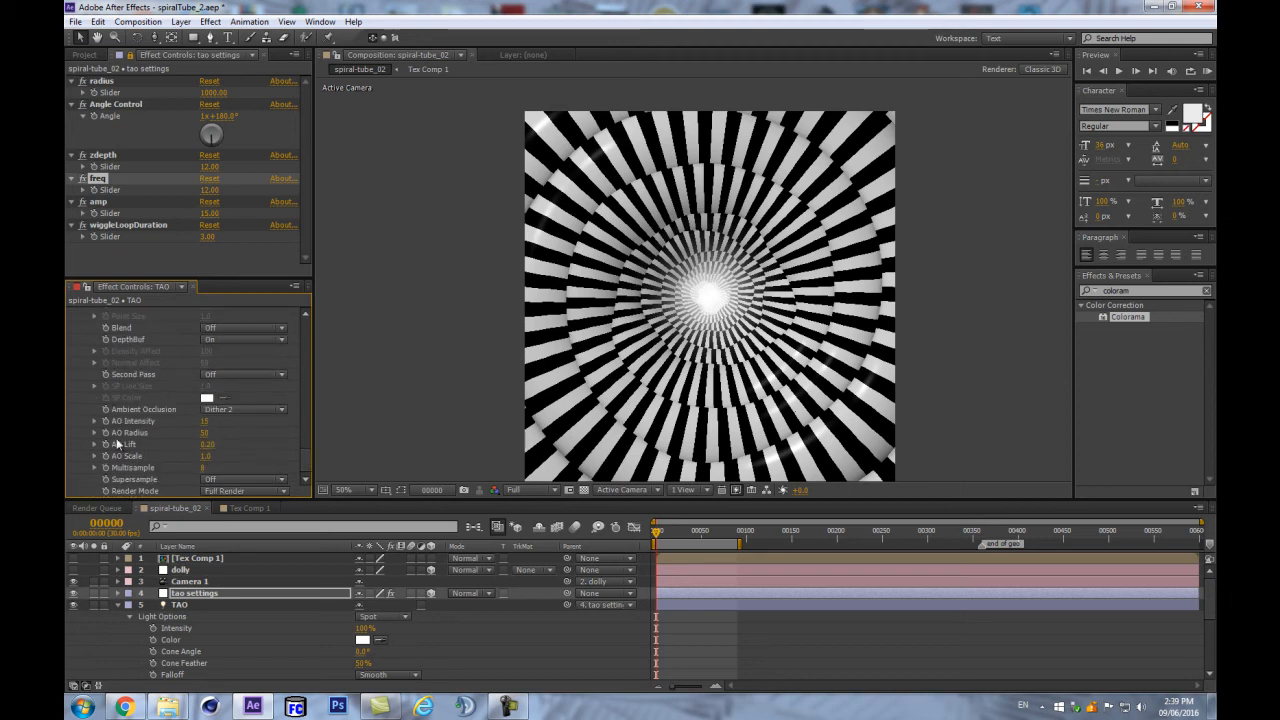
pyautogui.moveTo(208, 421); pyautogui.dragTo(292, 444)
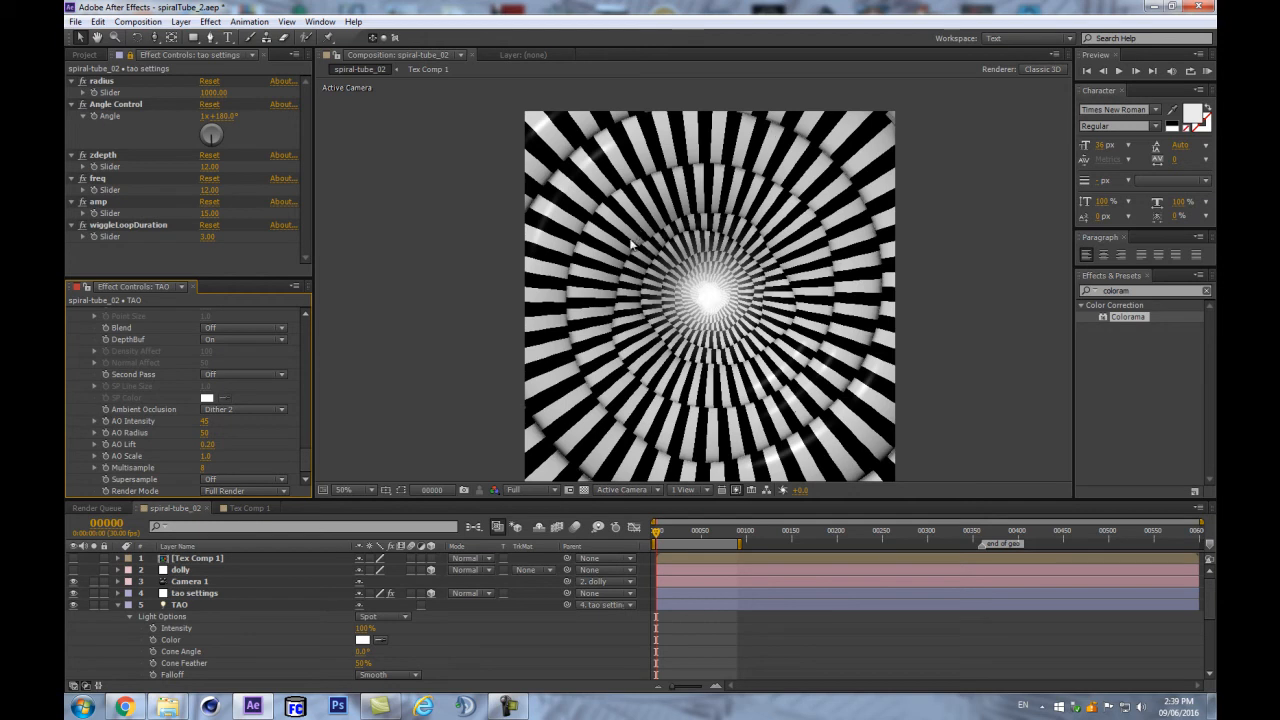
pyautogui.press('.')
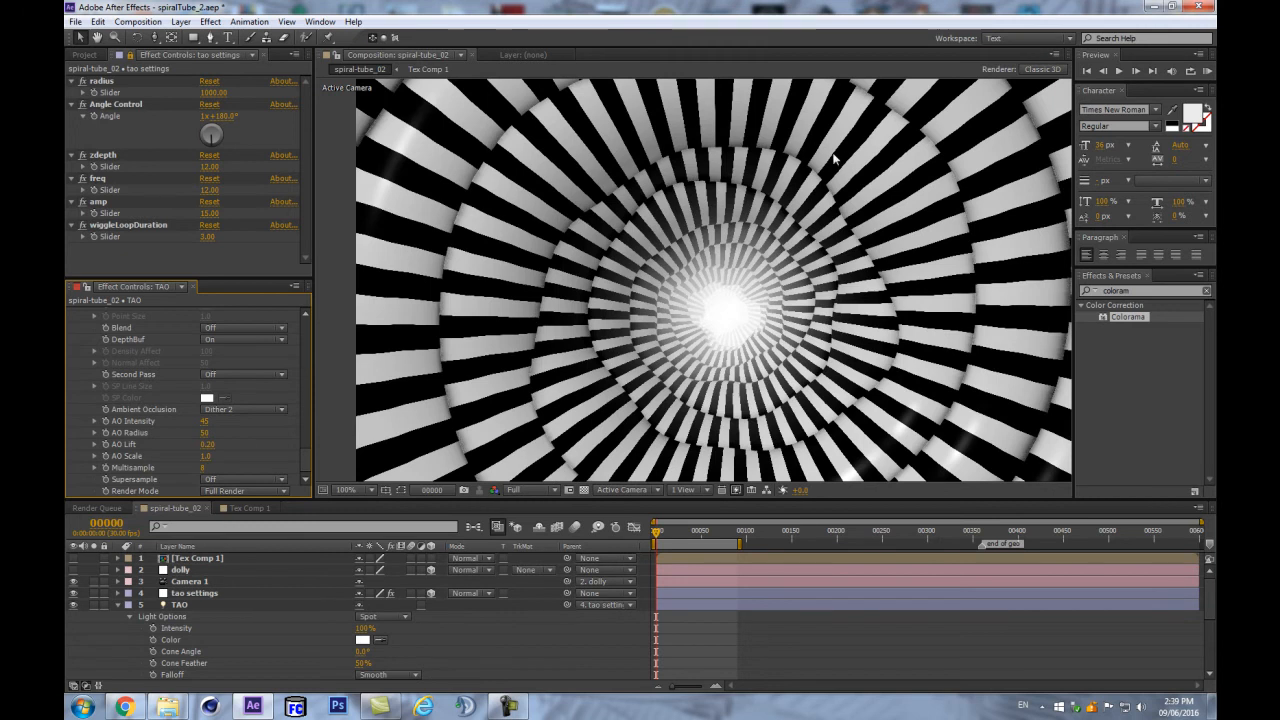
pyautogui.press(',')
pyautogui.press(',')
pyautogui.press('.')
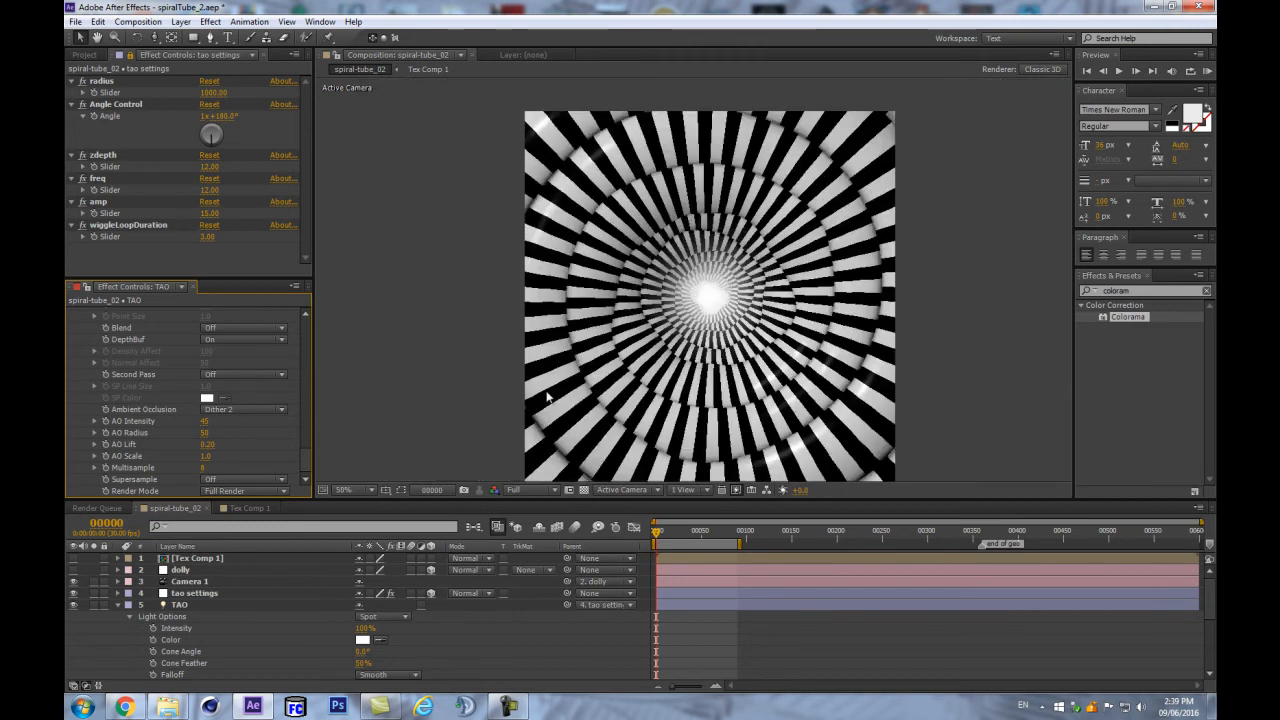
pyautogui.moveTo(213, 422); pyautogui.dragTo(256, 422)
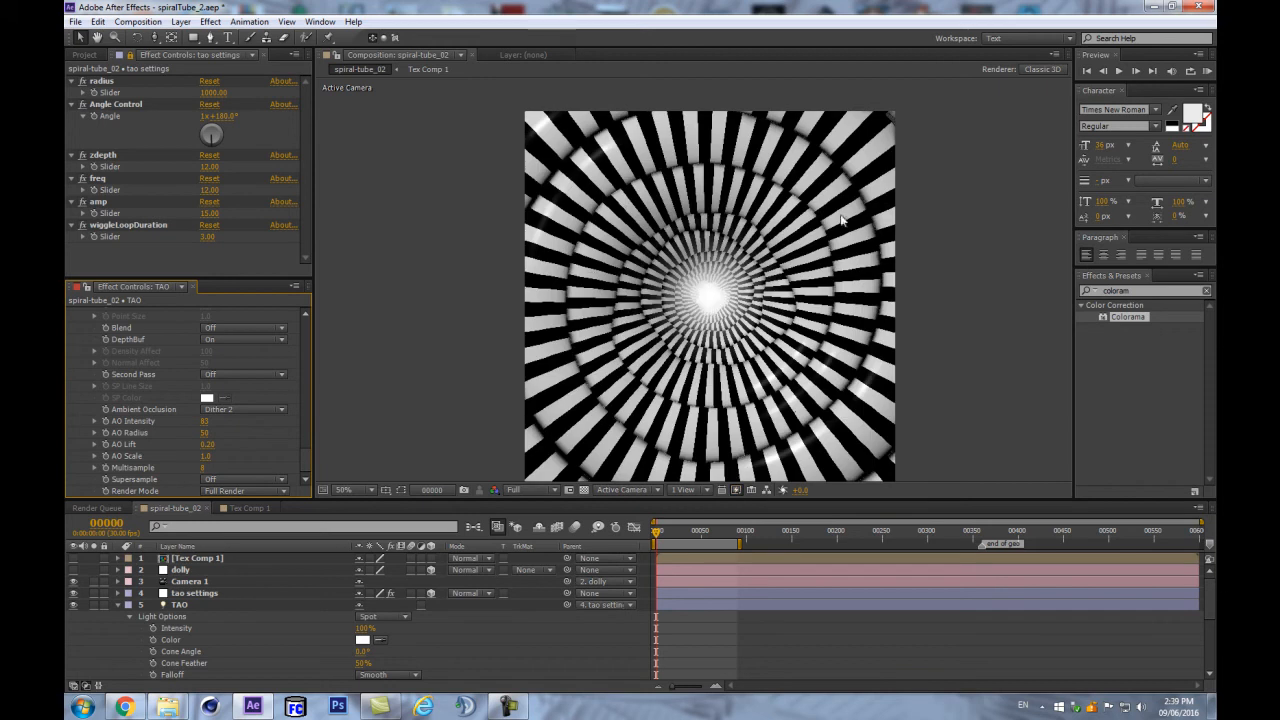
# - Enlarge the AO Radius from 127 to about 182
pyautogui.moveTo(203, 437); pyautogui.dragTo(254, 422)
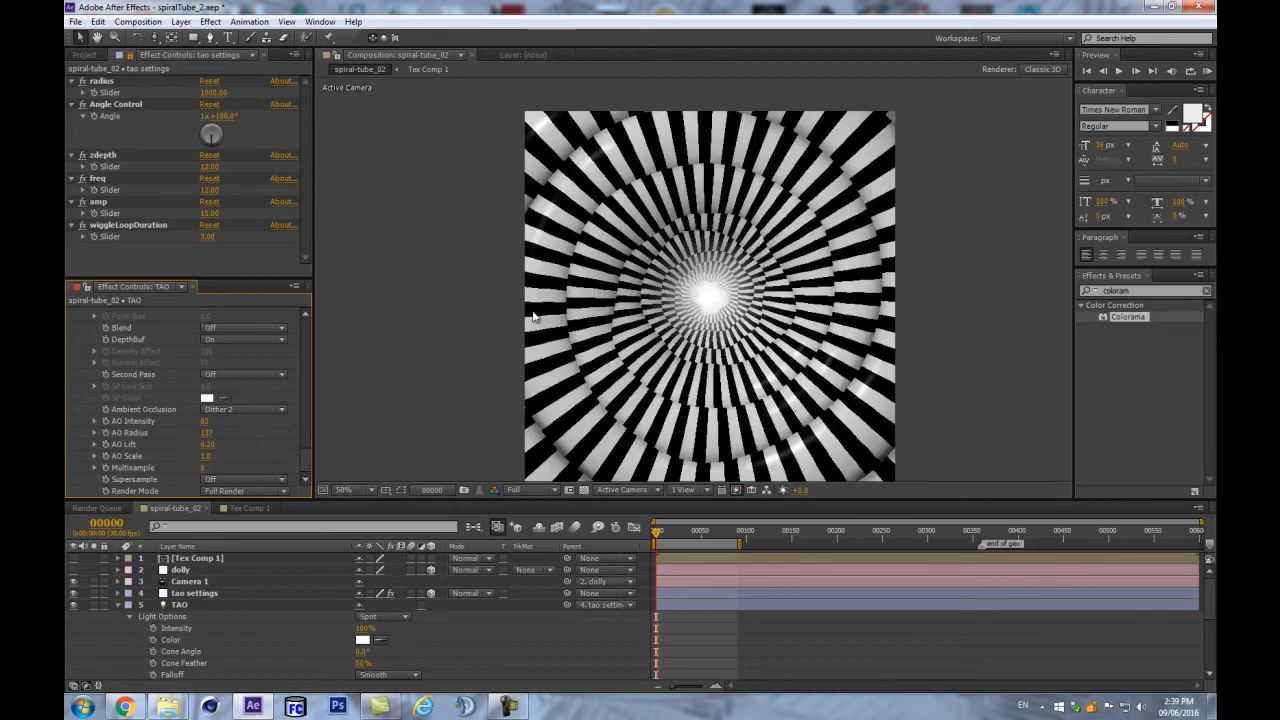
pyautogui.scroll(1, 819, 231)
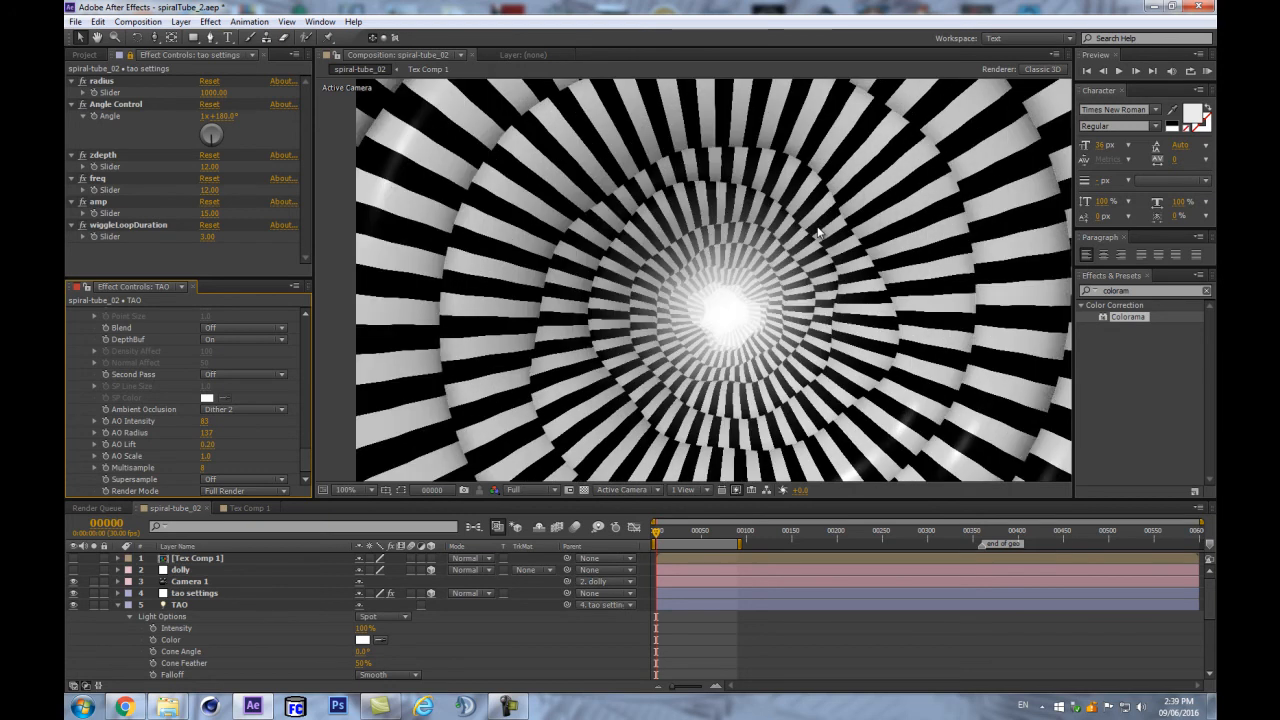
pyautogui.scroll(-1, 819, 231)
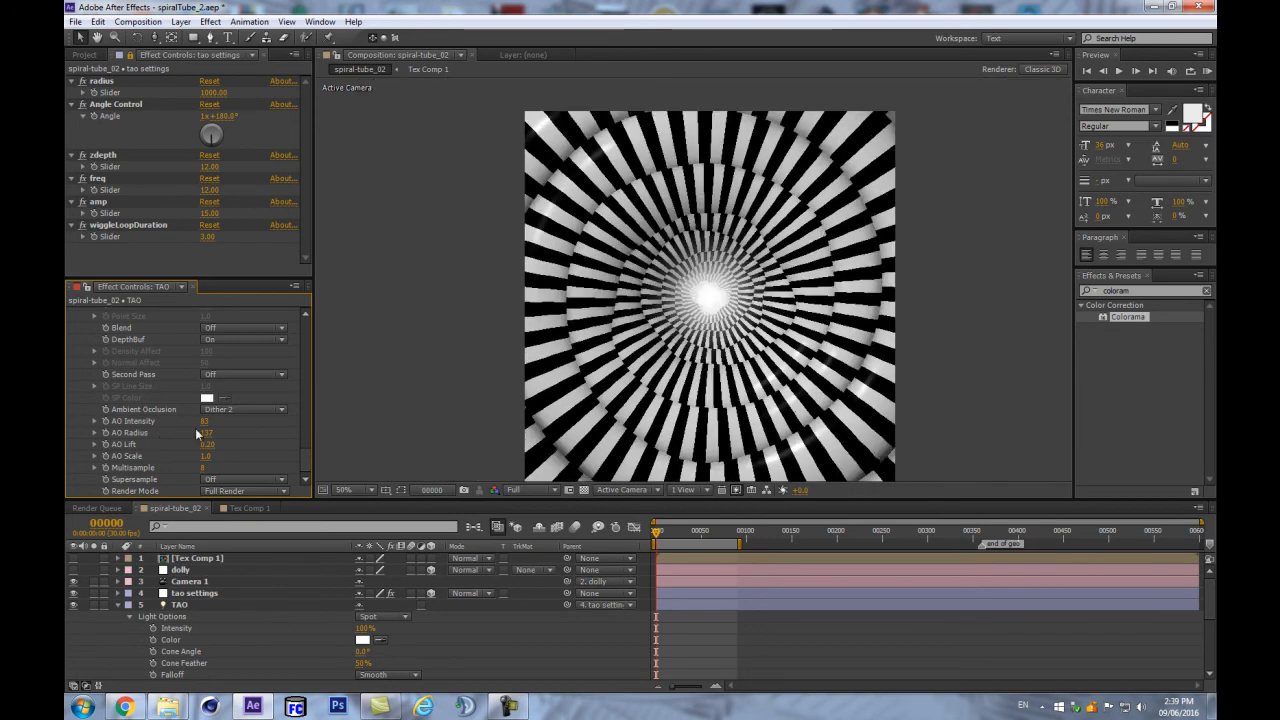
pyautogui.moveTo(206, 436); pyautogui.dragTo(233, 424)
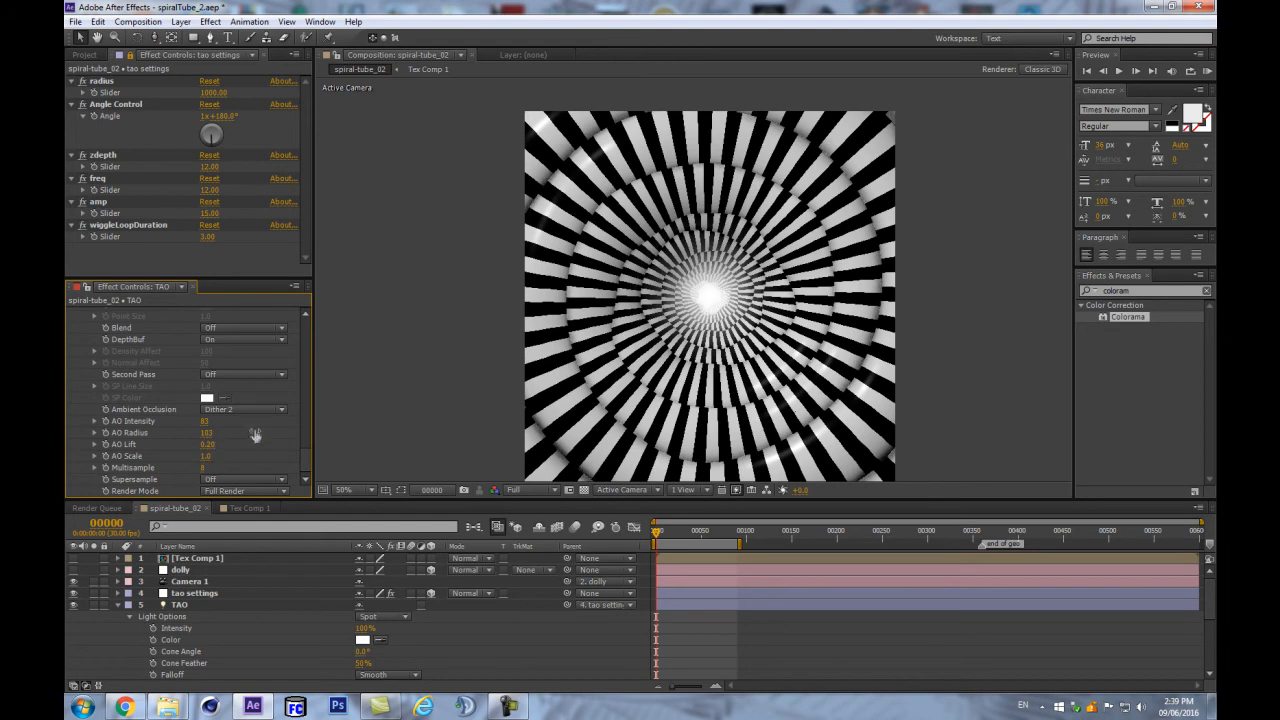
pyautogui.scroll(1, 765, 228)
pyautogui.scroll(-1, 765, 228)
pyautogui.moveTo(207, 433); pyautogui.dragTo(230, 428)
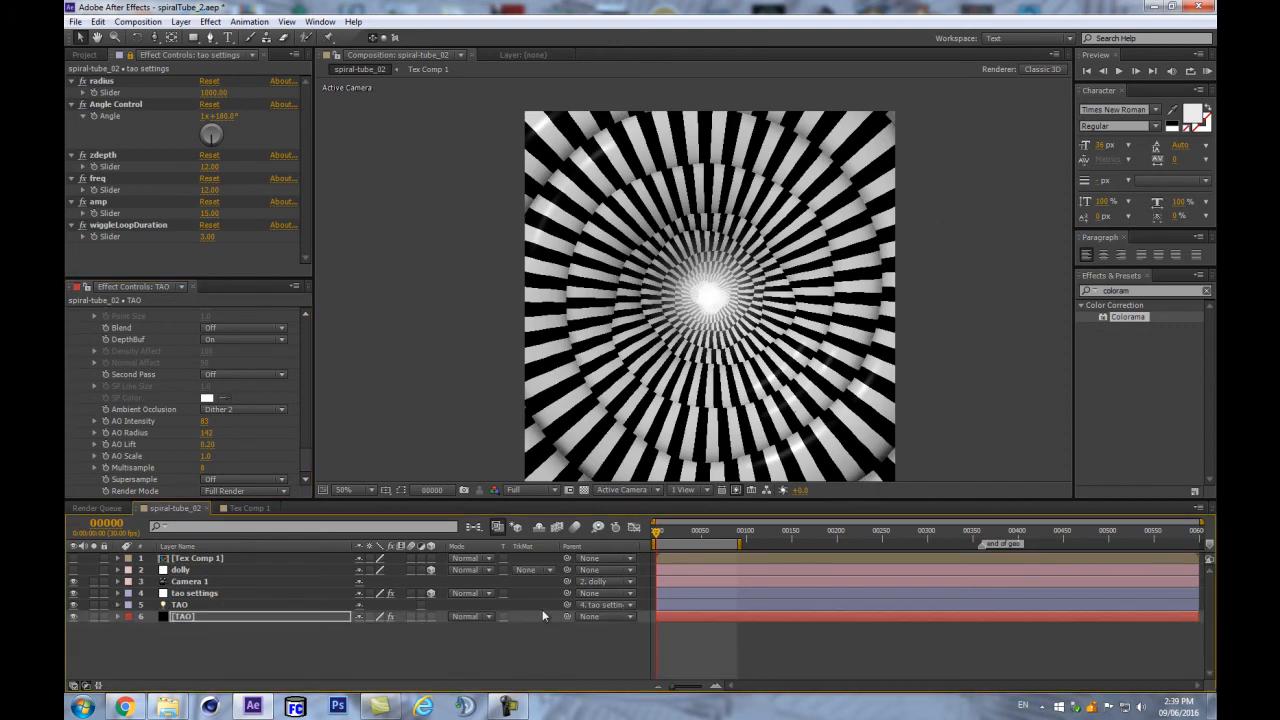
# - Preview the tunnel animation and check frame 360, undoing a trial wiggleLoopDuration change
pyautogui.click(531, 652)
pyautogui.press('KP_0')
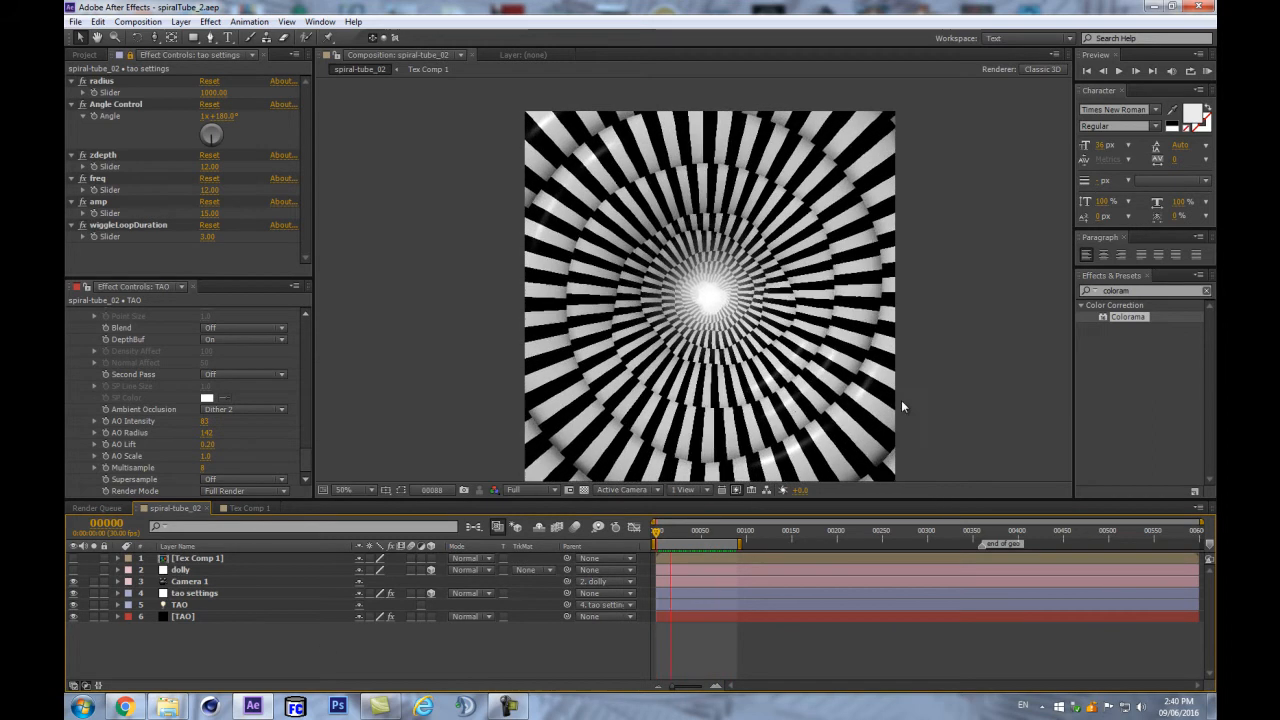
pyautogui.press('space')
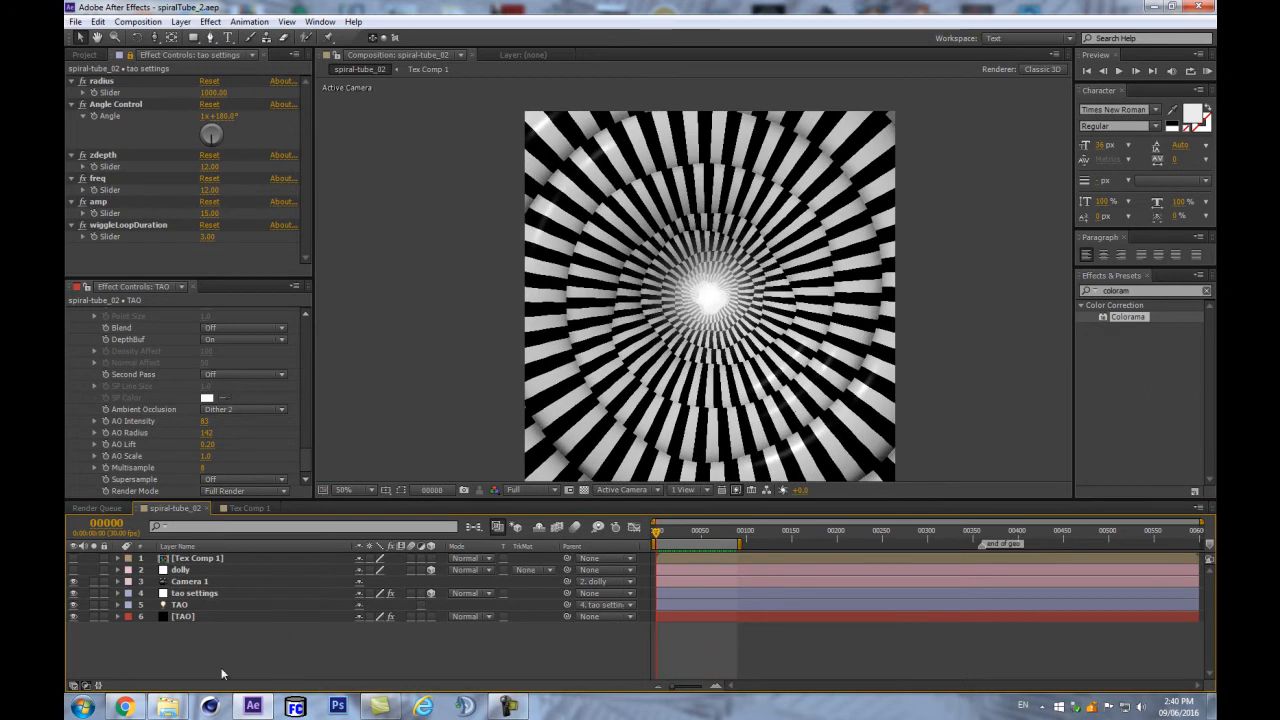
pyautogui.click(283, 617)
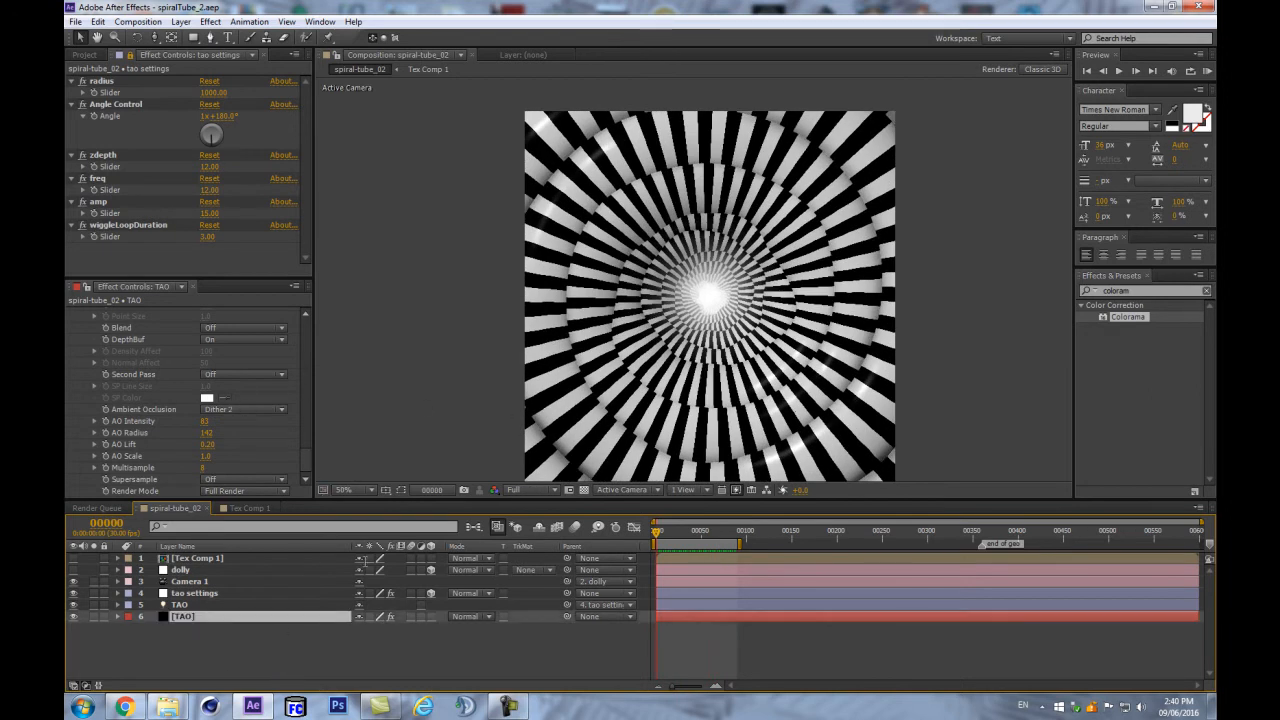
pyautogui.click(981, 532)
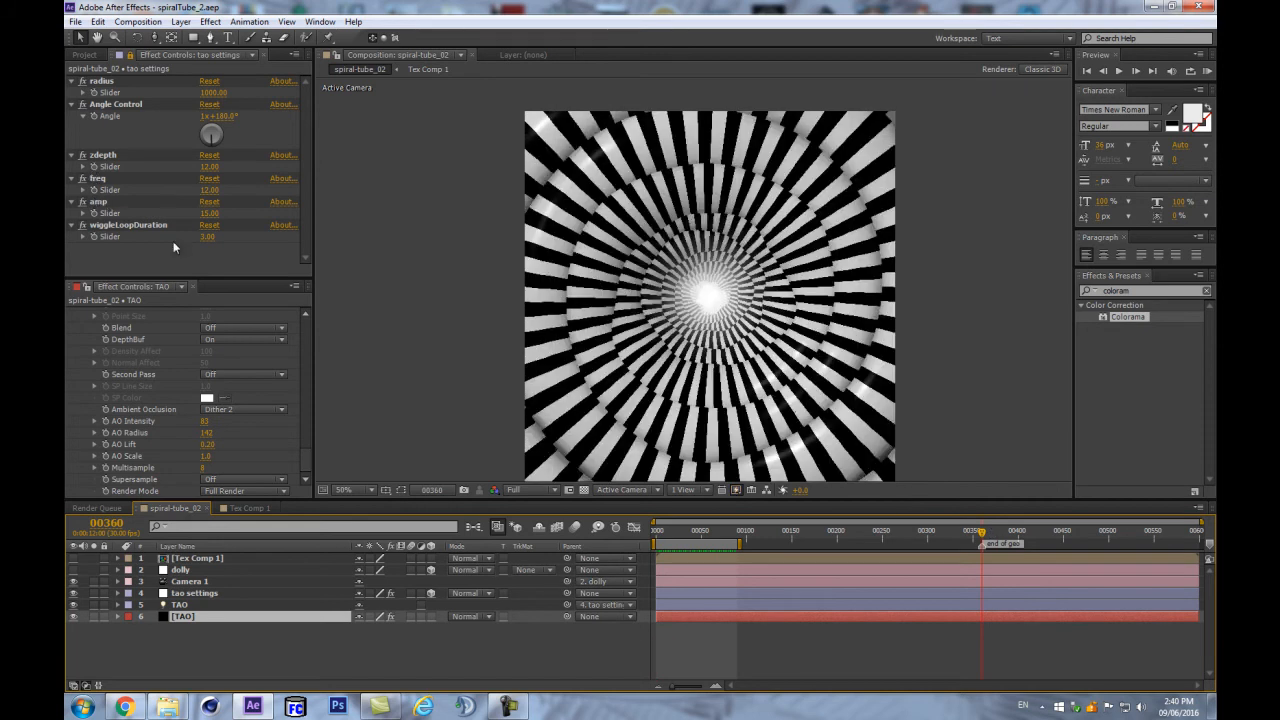
pyautogui.moveTo(203, 237); pyautogui.dragTo(205, 241)
pyautogui.hotkey('ctrl', 'z')
# - Expand the TAO Offset settings at the first frame
pyautogui.click(280, 681)
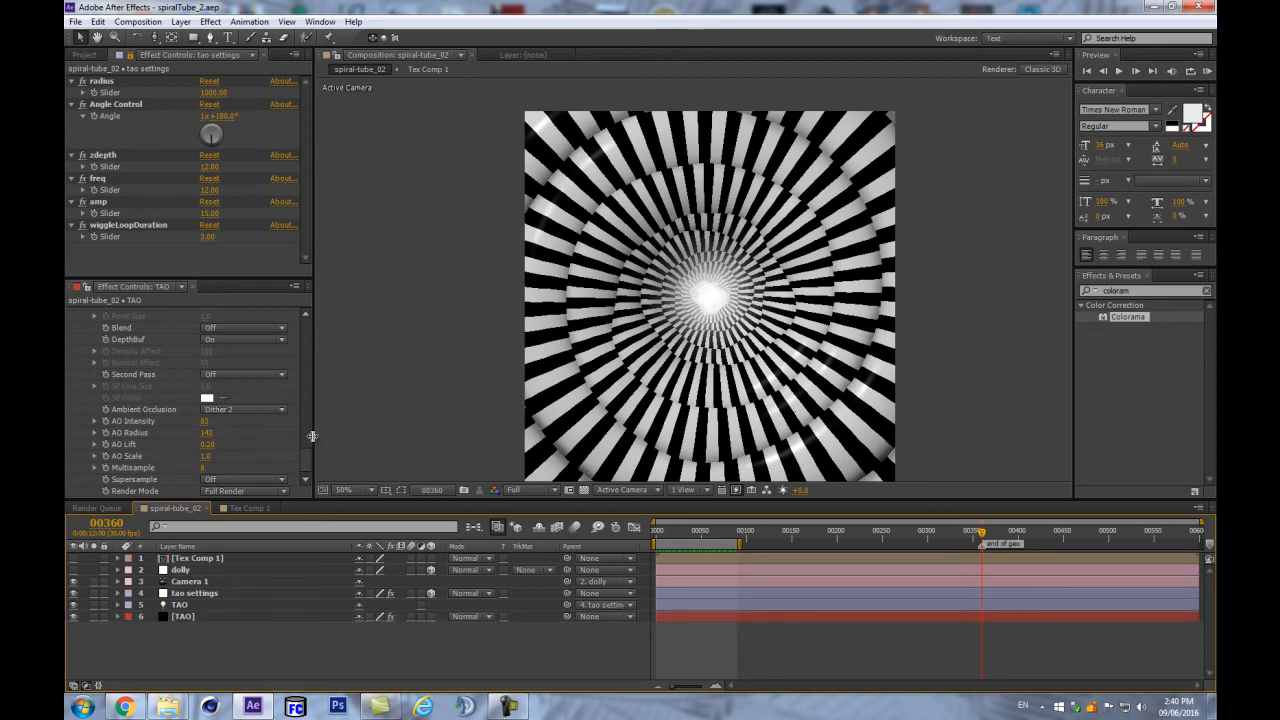
pyautogui.moveTo(306, 446); pyautogui.dragTo(317, 401)
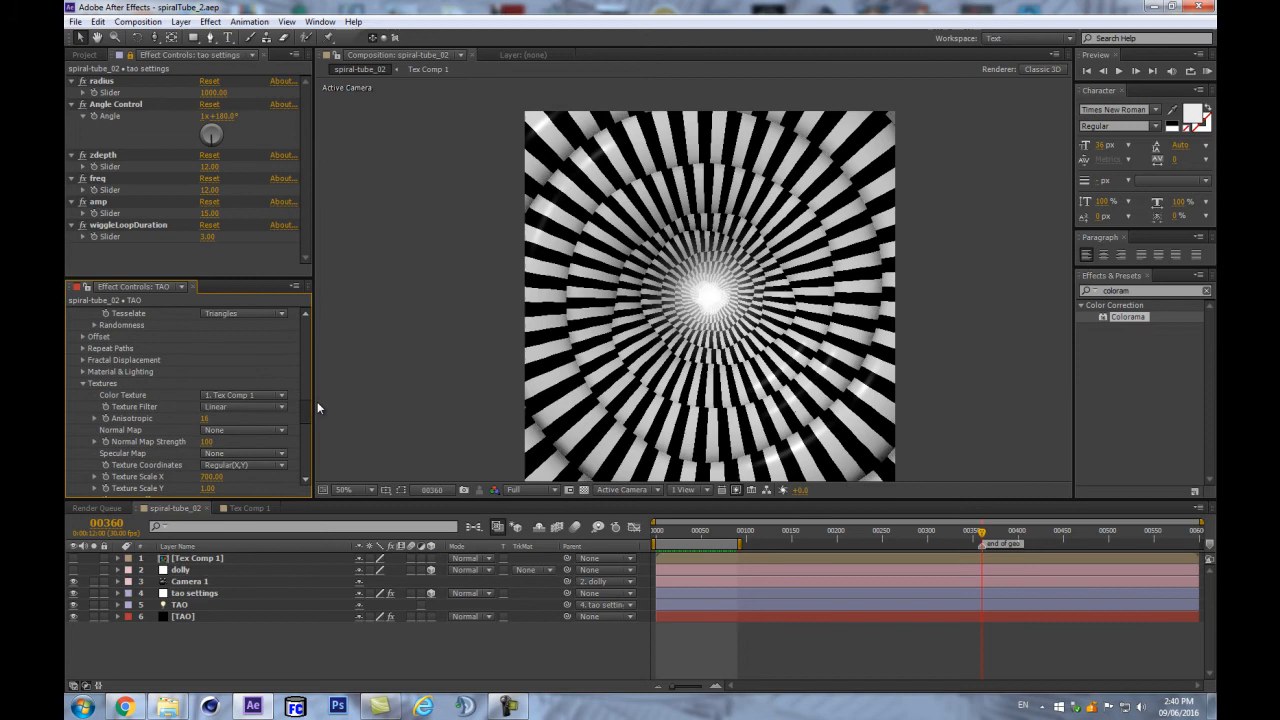
pyautogui.click(82, 337)
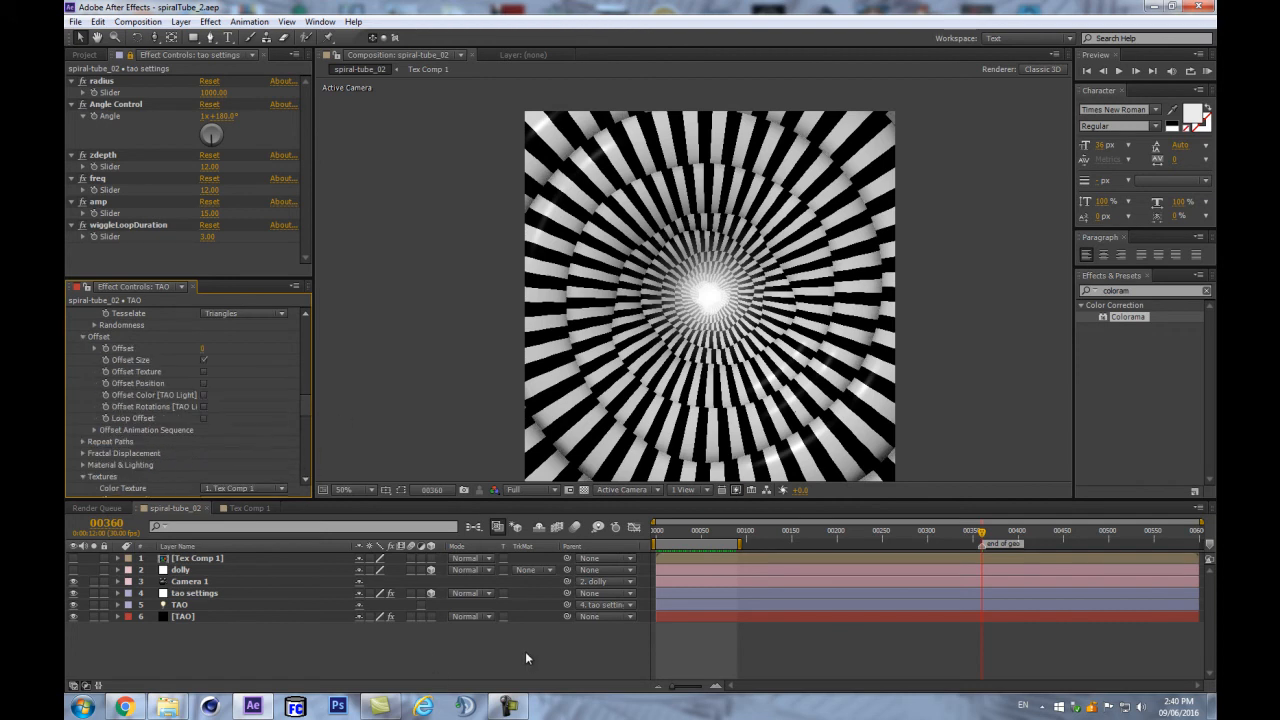
pyautogui.press('Home')
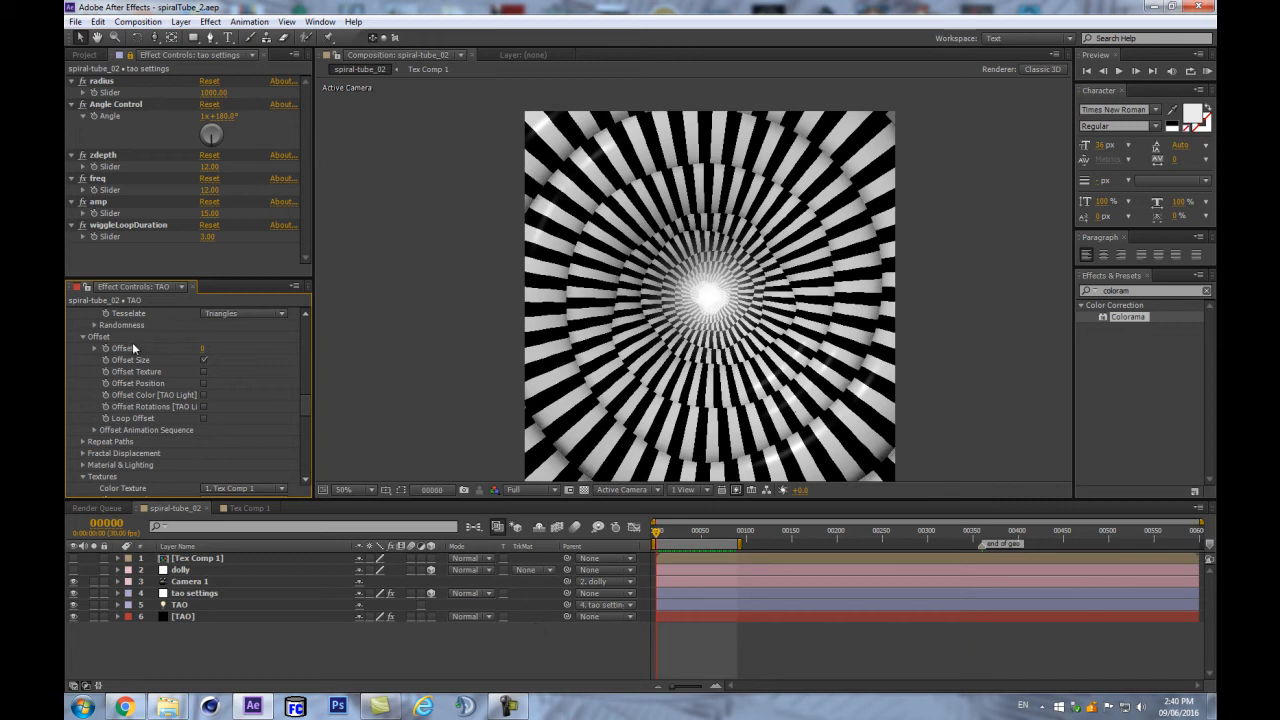
# - Set the TAO Offset to 100 at frame 90
pyautogui.click(487, 614)
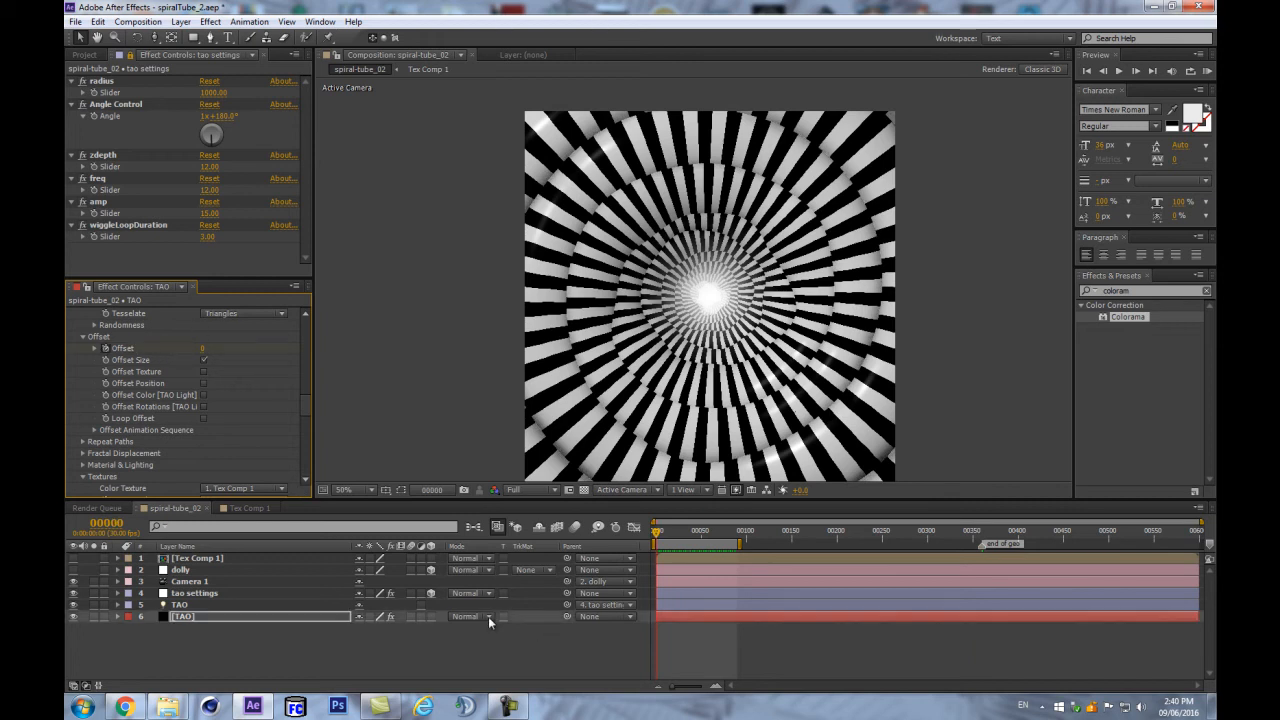
pyautogui.click(107, 523)
pyautogui.write('90')
pyautogui.press('Return')
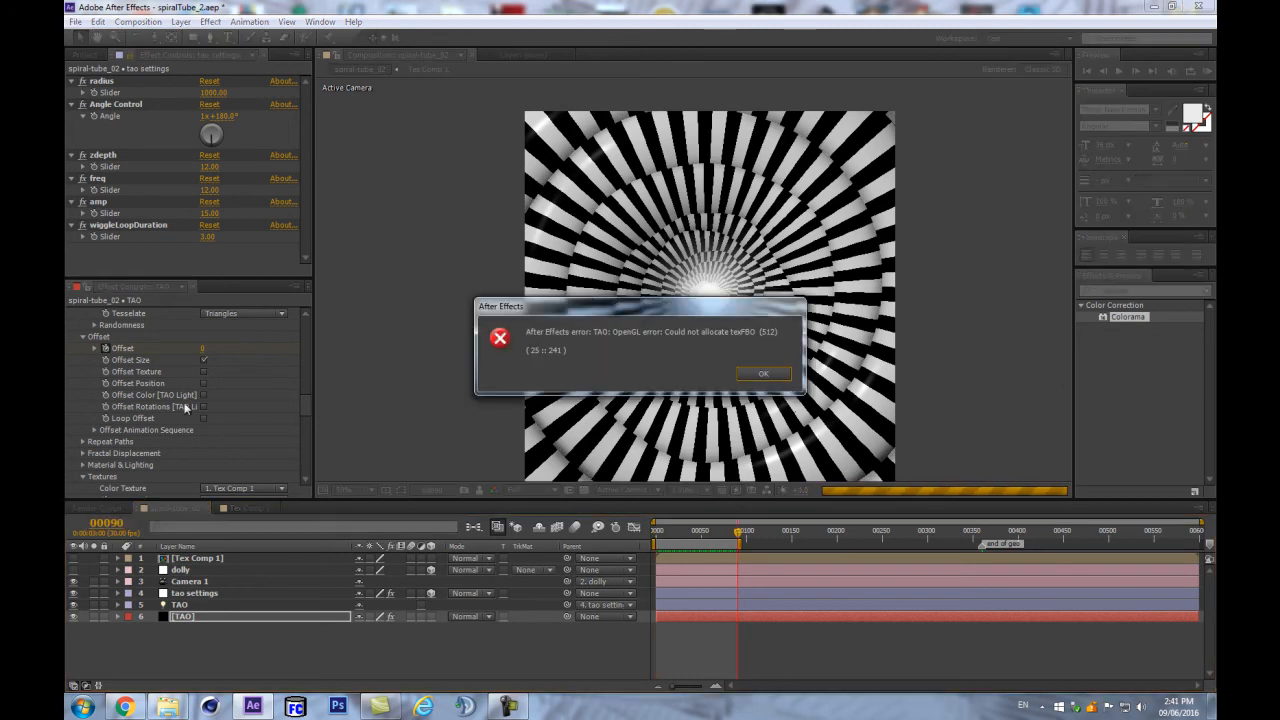
pyautogui.press('Return')
pyautogui.click(203, 349)
pyautogui.write('100')
pyautogui.press('Return')
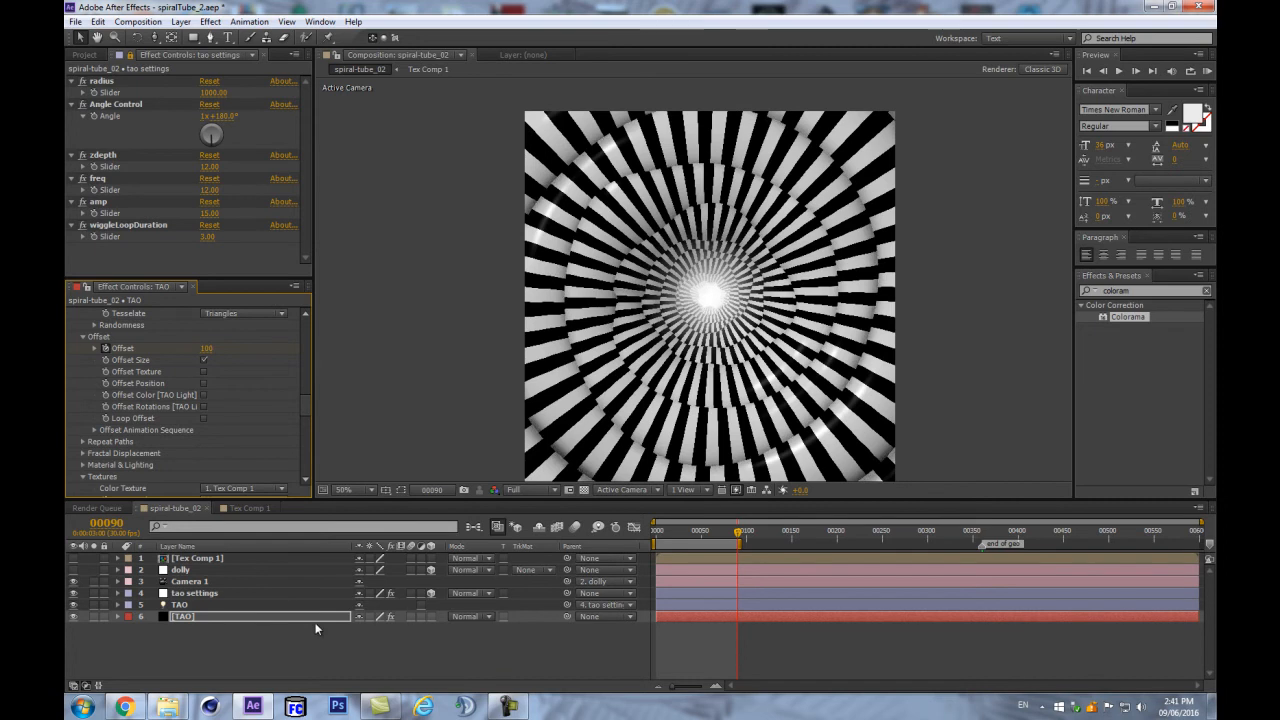
# - Preview at Quarter resolution and reveal the animated Offset keyframes on [TAO]
pyautogui.click(538, 490)
pyautogui.click(540, 571)
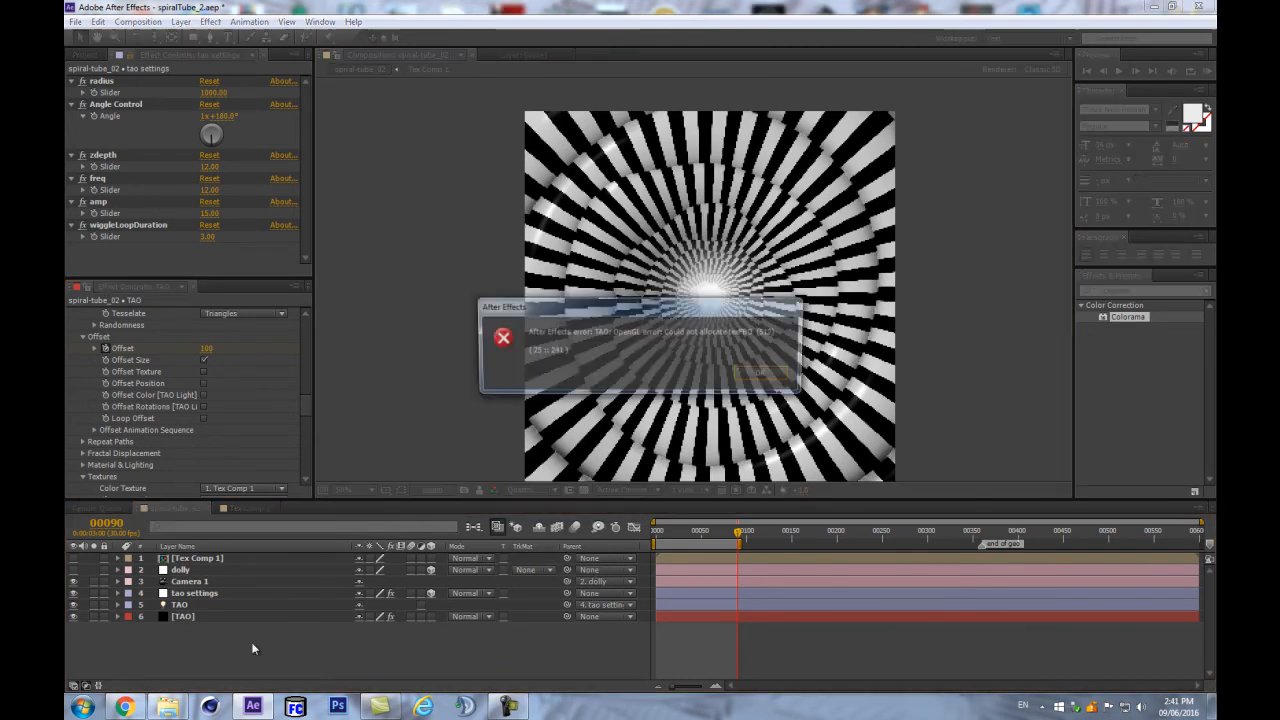
pyautogui.press('Return')
pyautogui.click(226, 604)
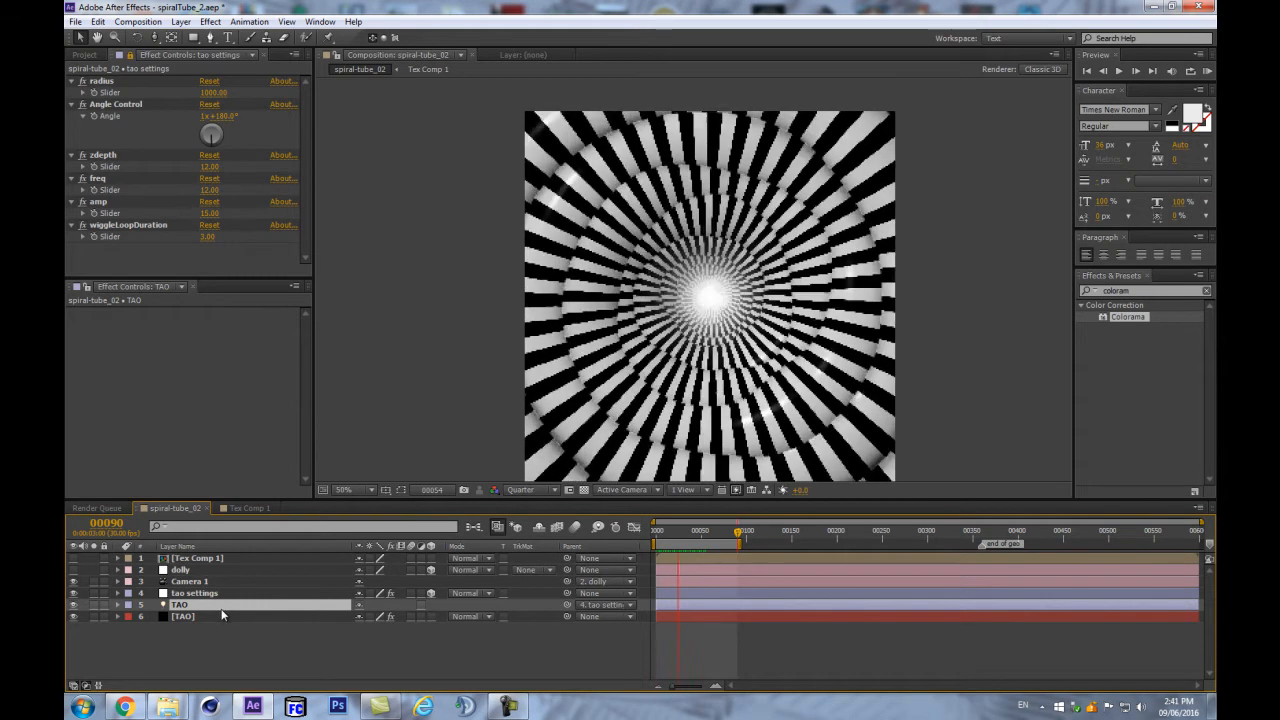
pyautogui.press('space')
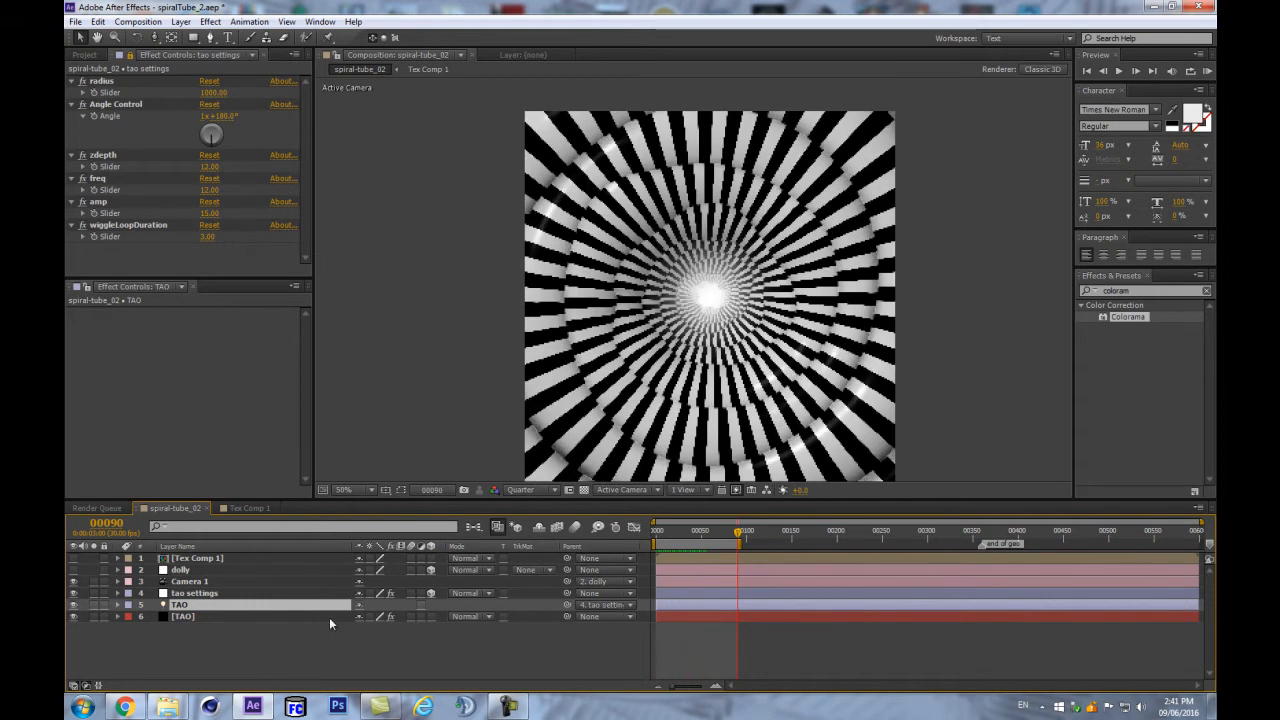
pyautogui.click(222, 616)
pyautogui.press('u')
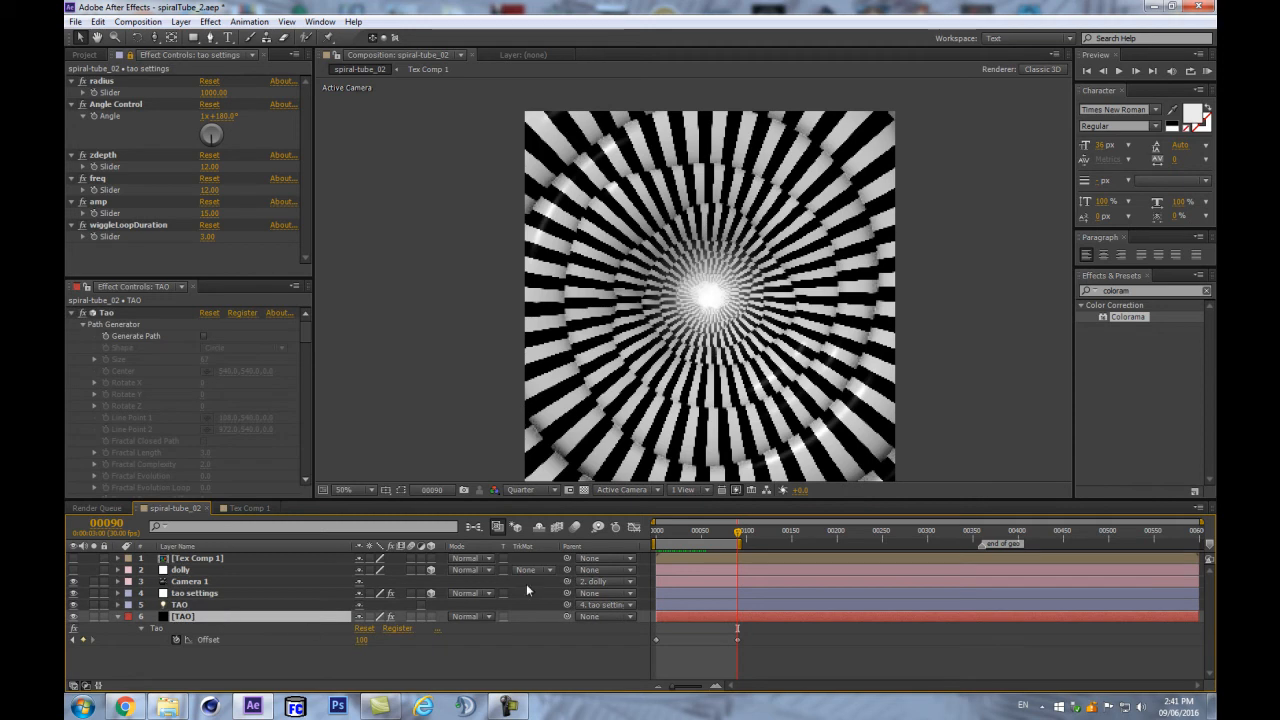
# - Change the Tao Offset keyframe at frame 90 from 100 to 25 (100/4) and compare it with frame 0
pyautogui.click(358, 640)
pyautogui.click(434, 657)
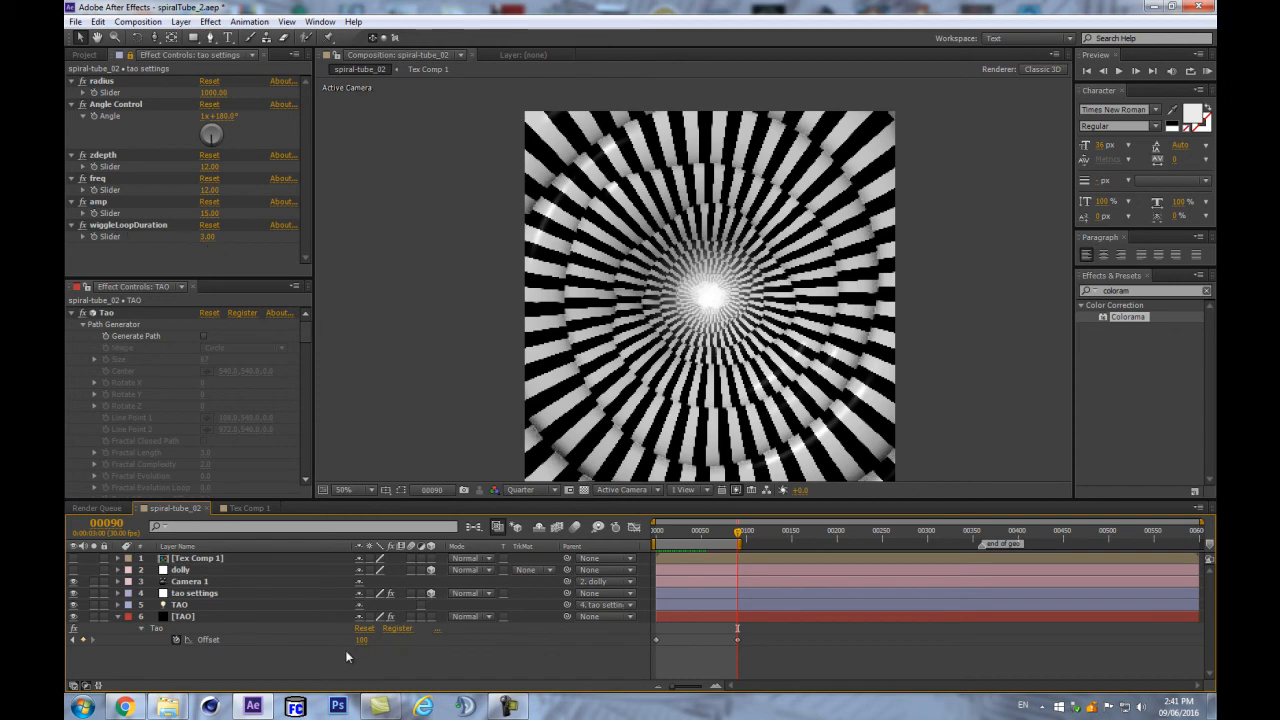
pyautogui.press('Right')
pyautogui.click(318, 641)
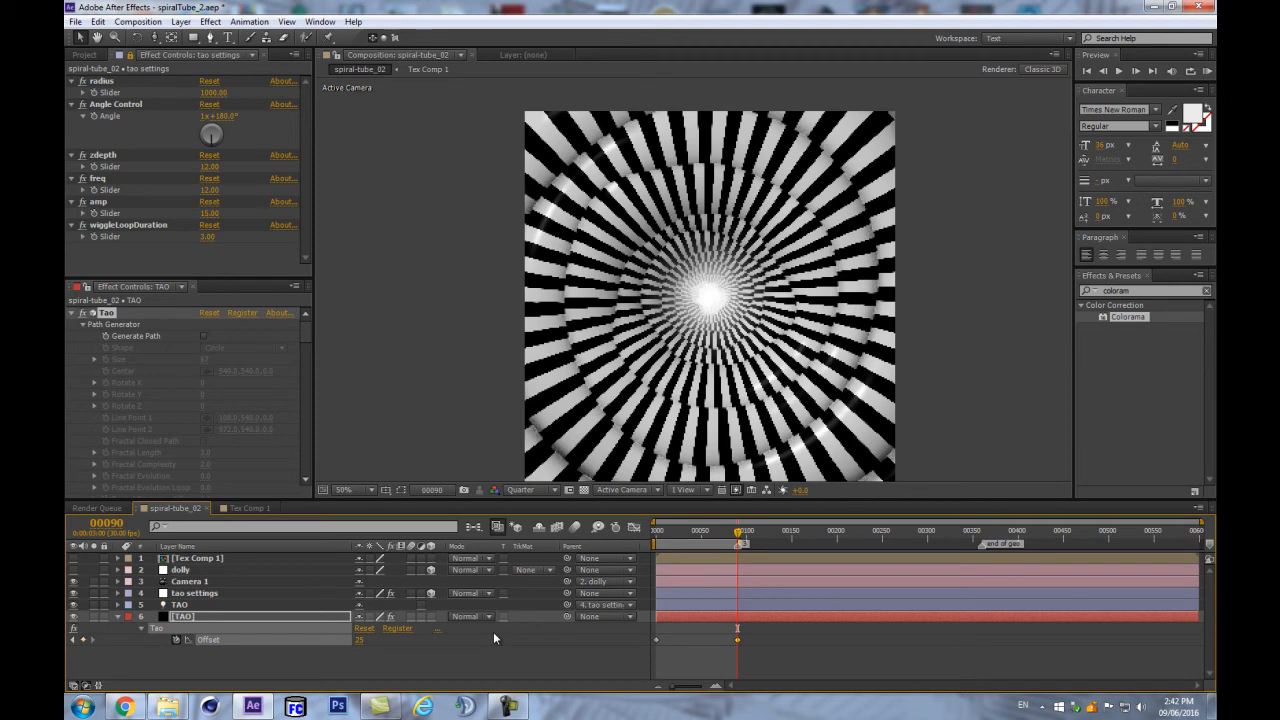
pyautogui.press('Home')
pyautogui.press('k')
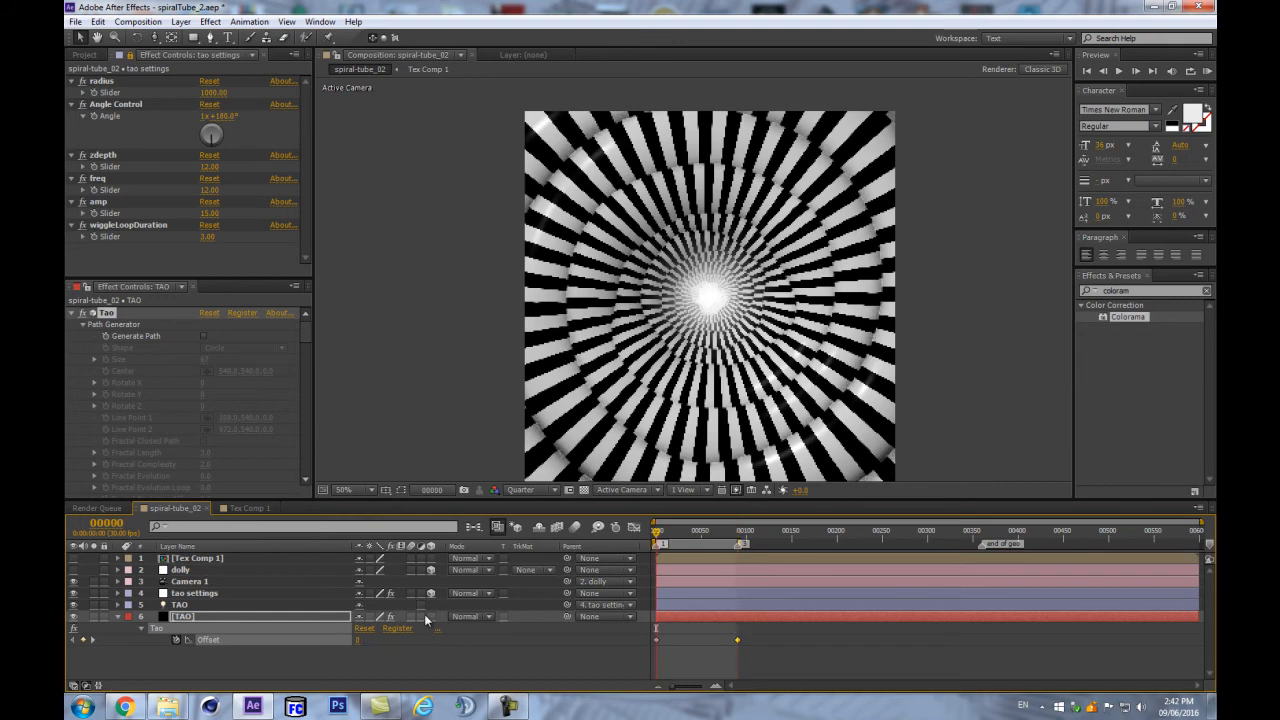
pyautogui.press('j')
pyautogui.press('k')
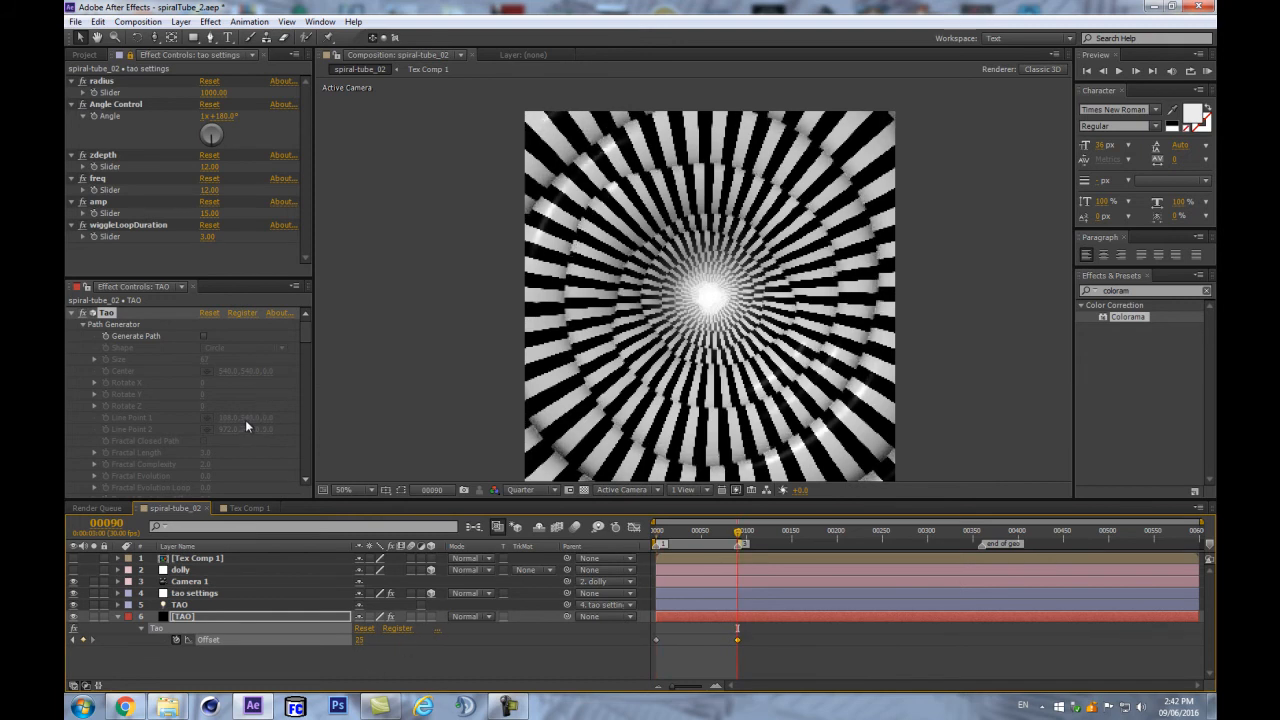
# - Turn on Loop Offset in the Tao effect and recheck the frame 90 keyframe
pyautogui.scroll(-3, 245, 419)
pyautogui.scroll(-3, 244, 425)
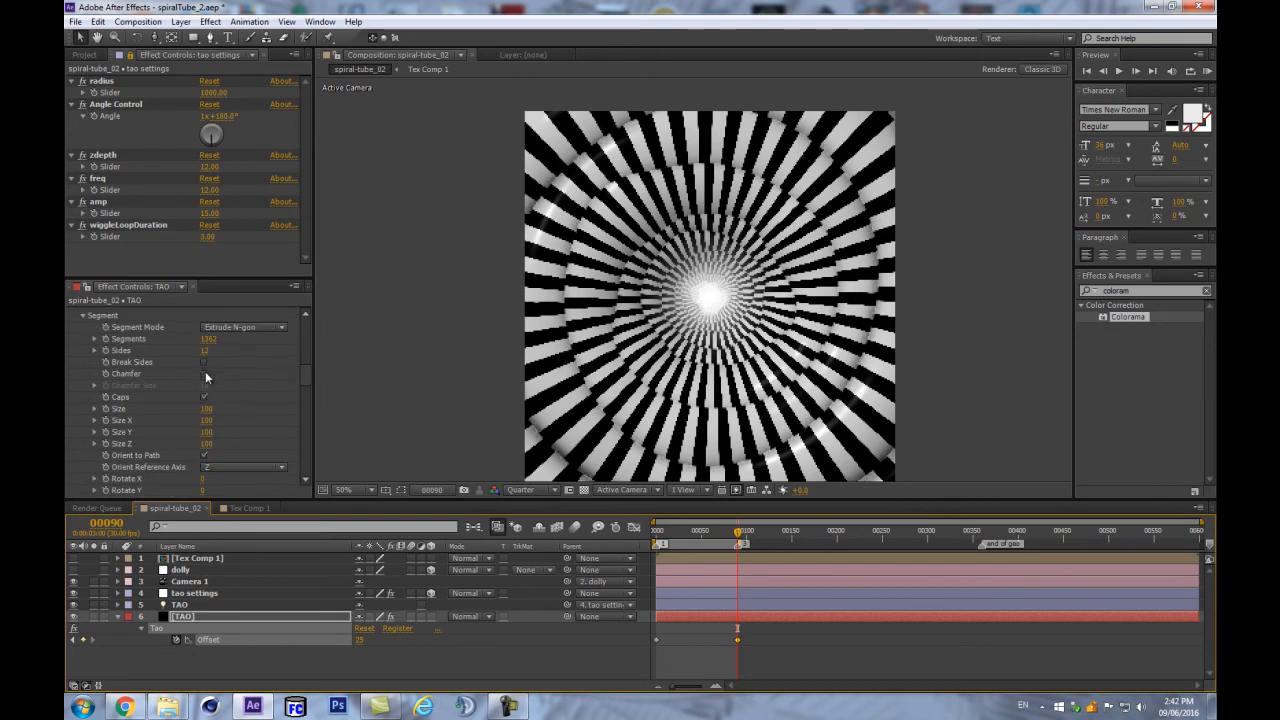
pyautogui.scroll(-5, 243, 455)
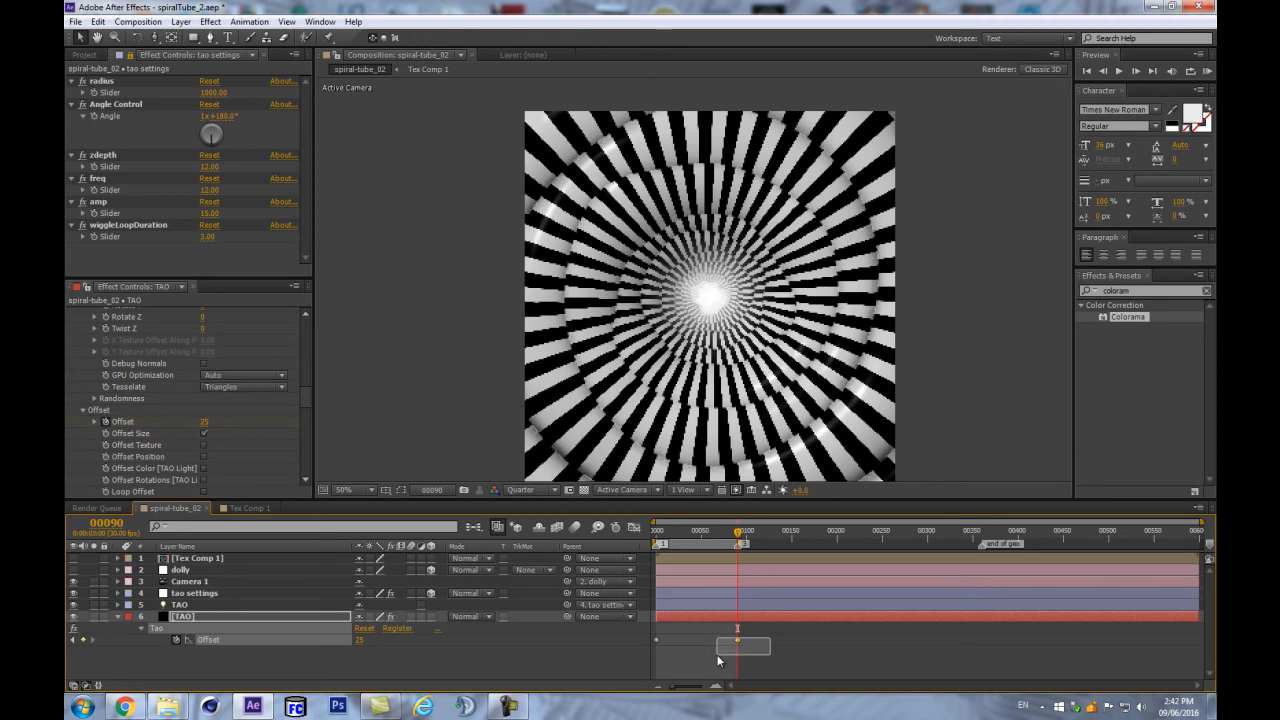
pyautogui.scroll(-2, 170, 425)
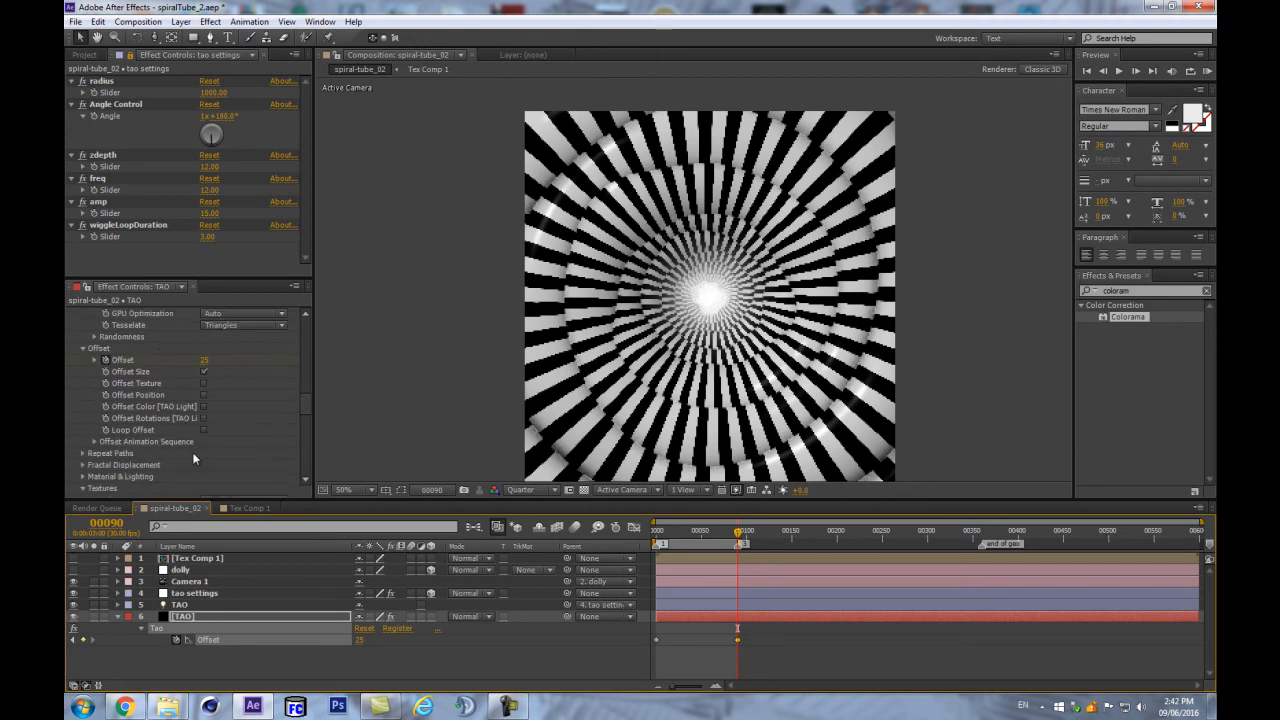
pyautogui.click(202, 430)
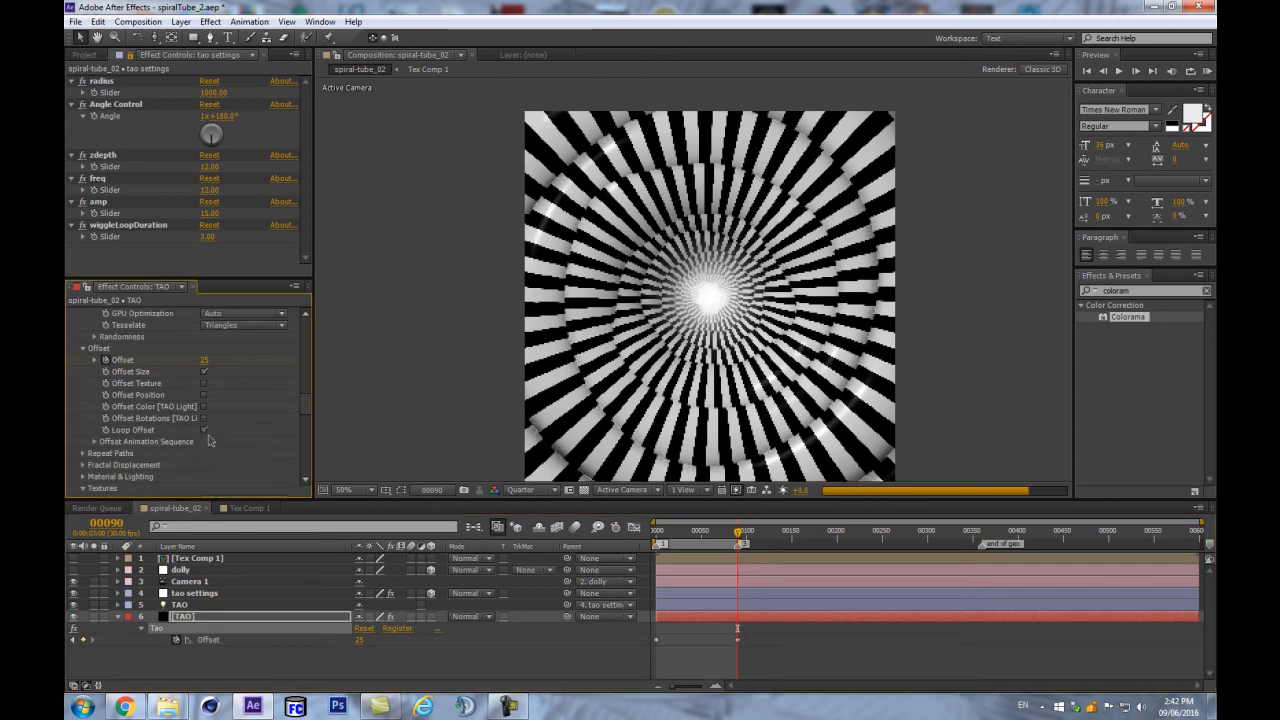
pyautogui.press('Home')
pyautogui.press('k')
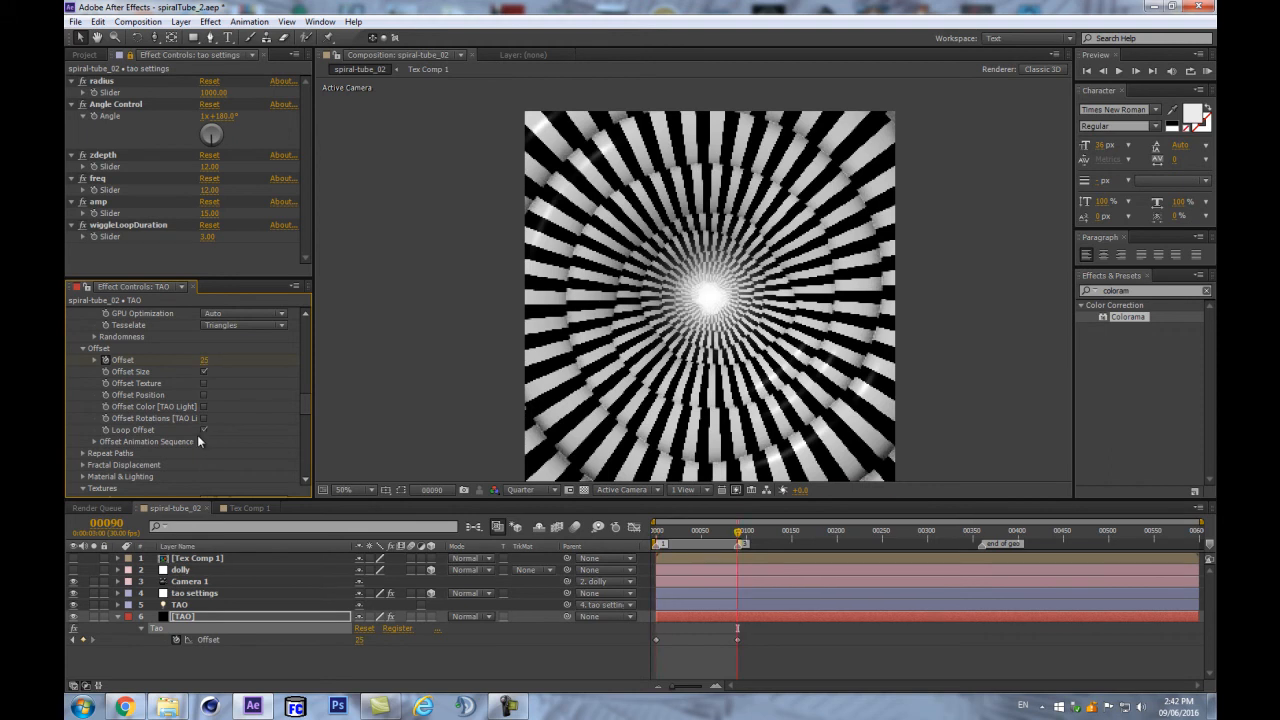
pyautogui.click(450, 657)
# - RAM-preview the spiral tunnel with the TAO layer selected, then uncheck Loop Offset
pyautogui.press('KP_0')
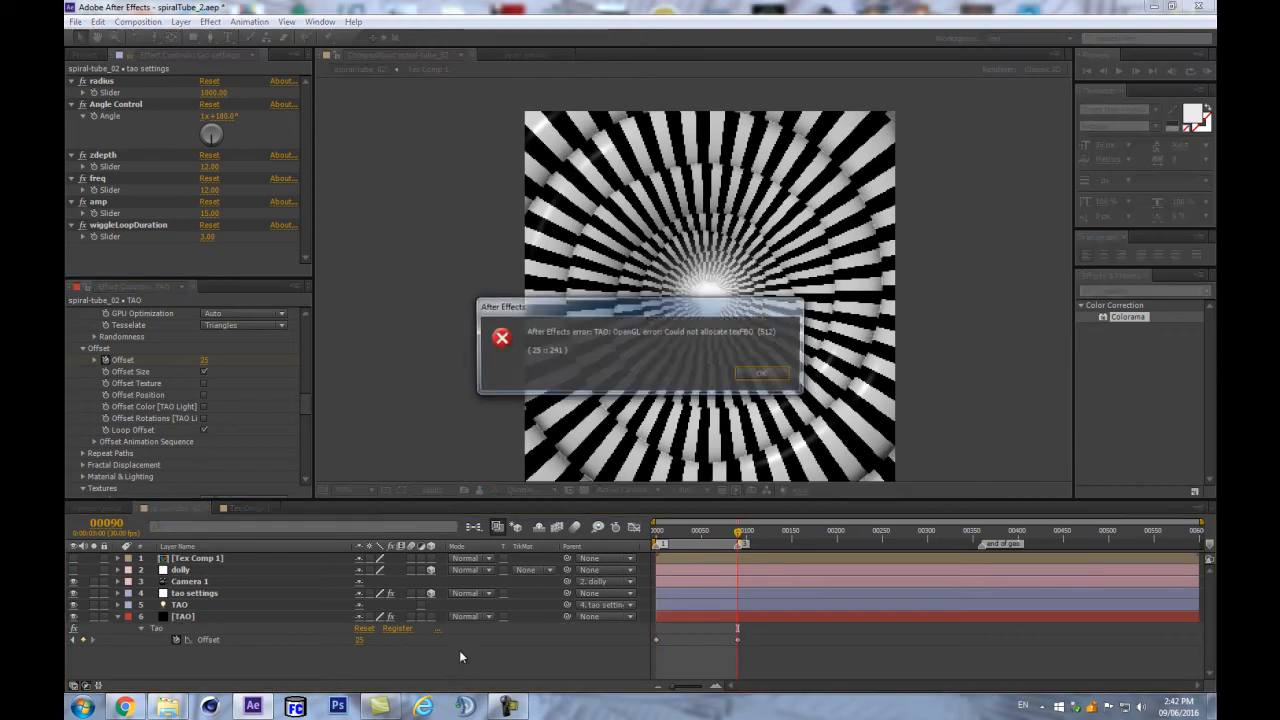
pyautogui.press('Return')
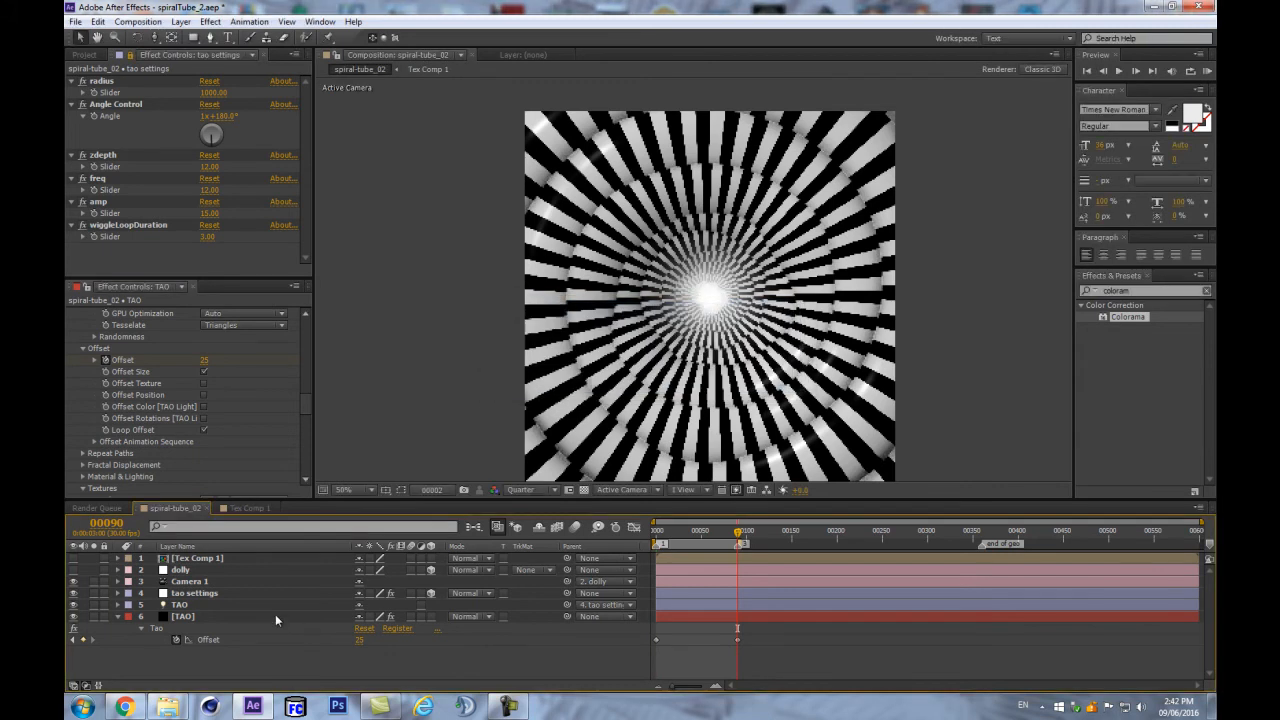
pyautogui.click(275, 616)
pyautogui.press('KP_0')
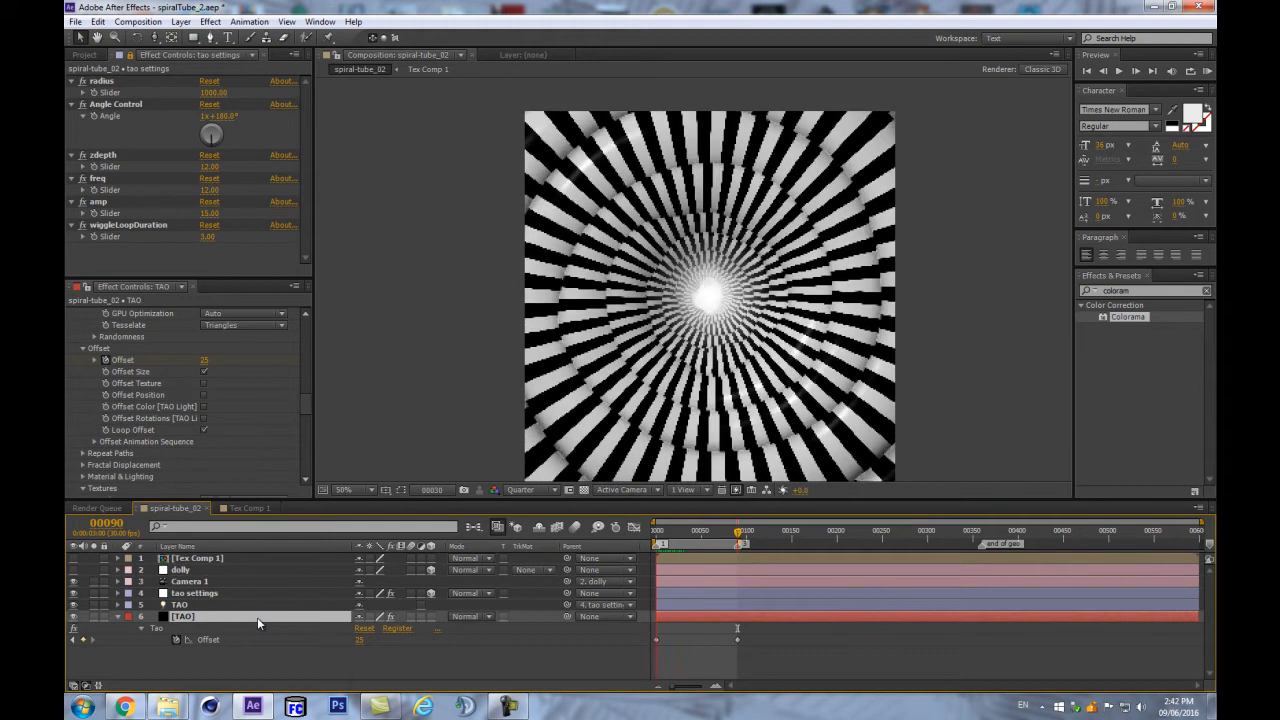
pyautogui.press('space')
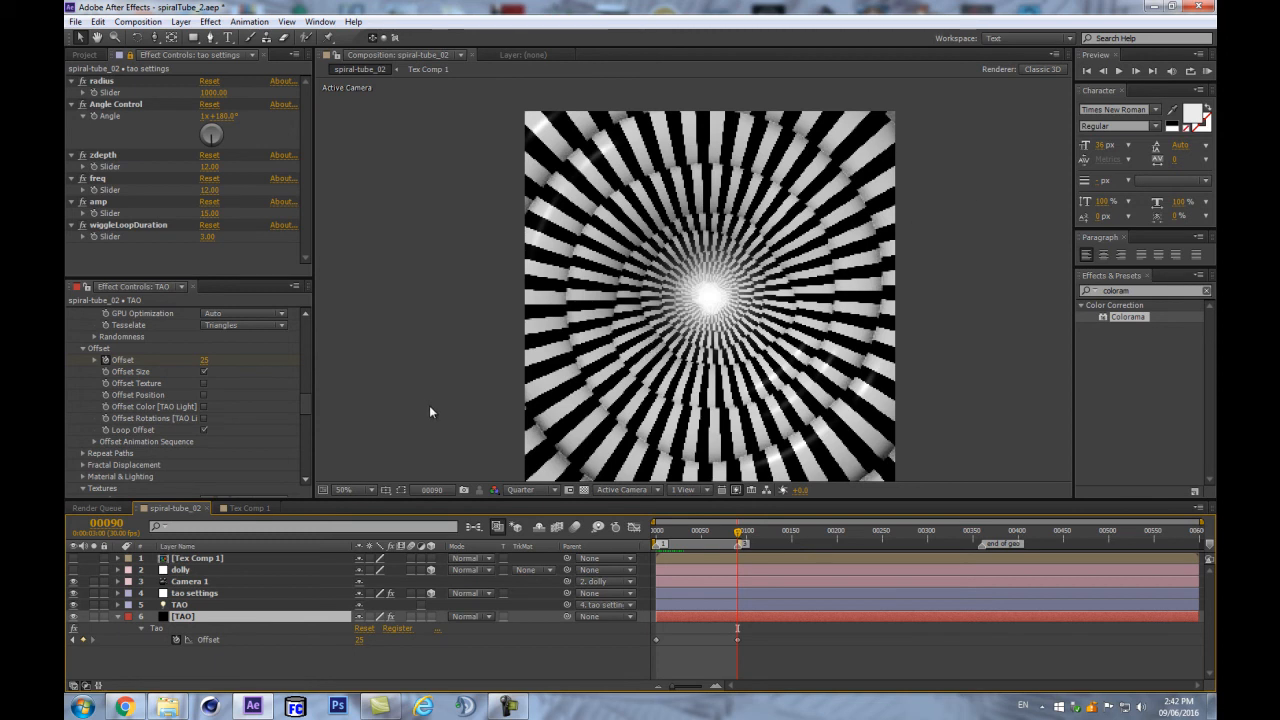
pyautogui.click(203, 428)
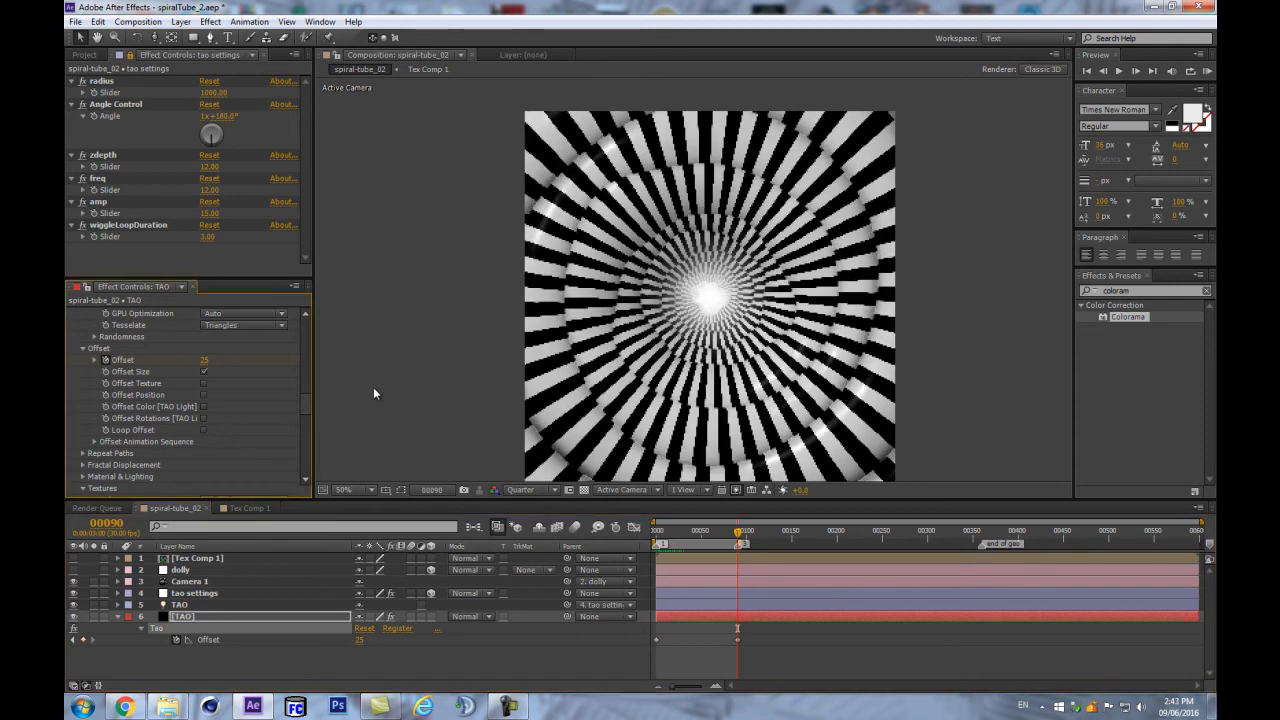
# - At frame 90, change the Tao Offset keyframe value to 5
pyautogui.scroll(10, 237, 389)
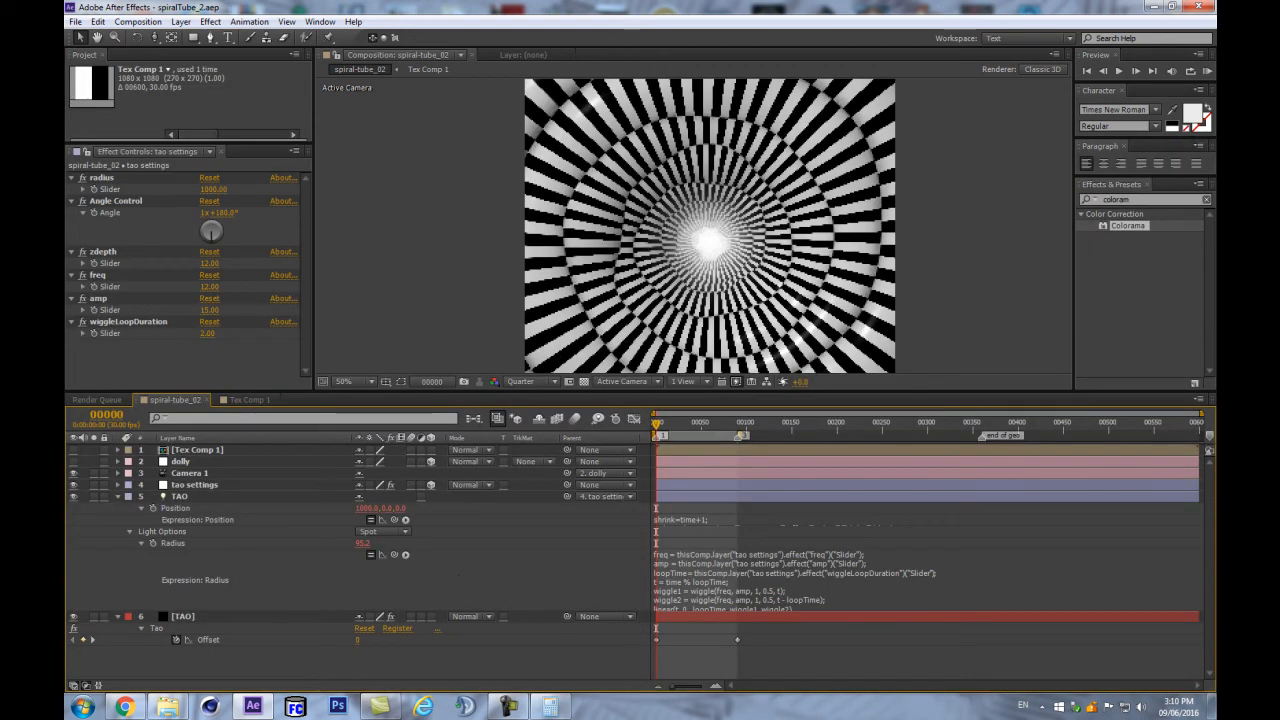
pyautogui.click(738, 423)
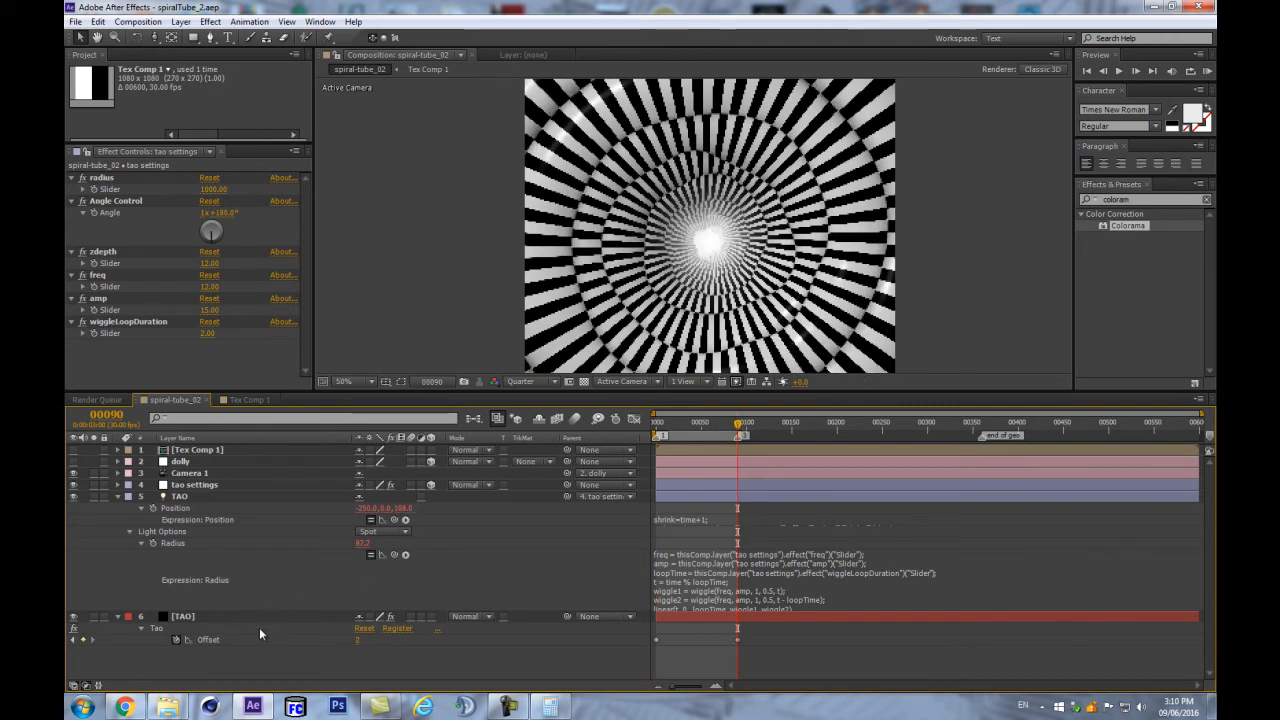
pyautogui.click(356, 640)
pyautogui.press('Return')
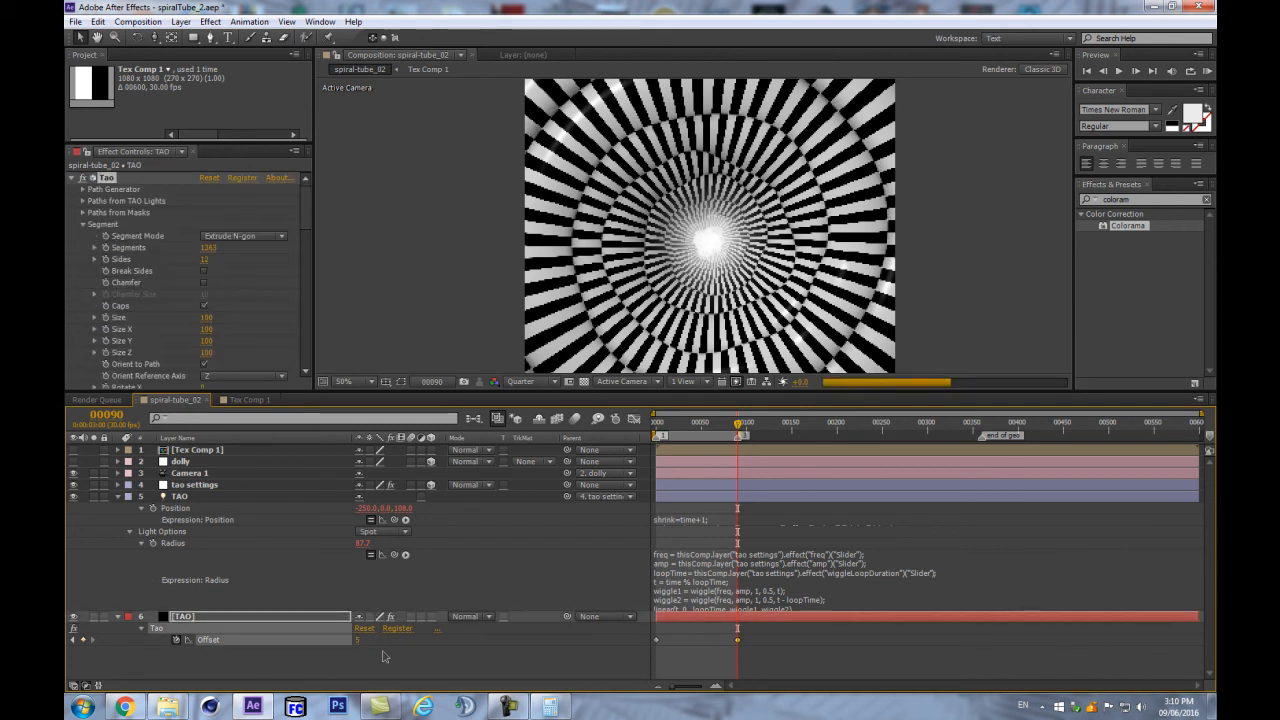
pyautogui.click(387, 663)
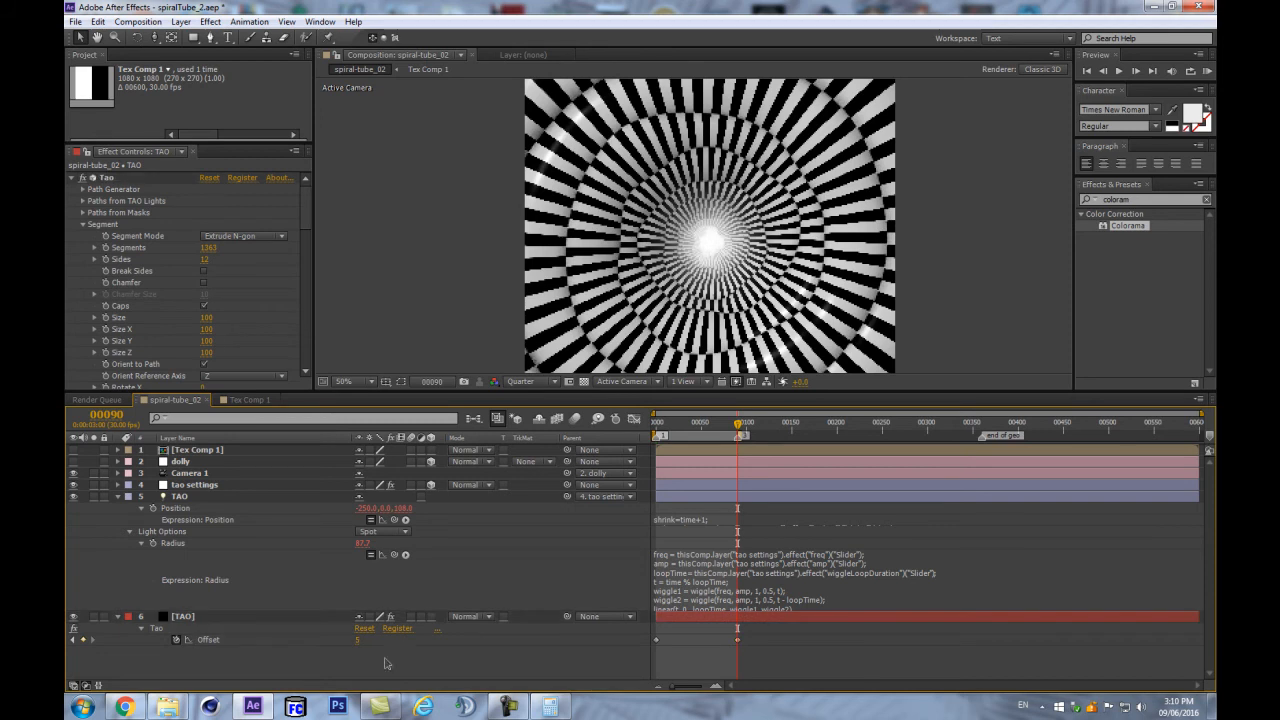
# - Preview the slower tunnel, confirm Offset stays 5, and select the tao settings layer
pyautogui.press('KP_0')
pyautogui.press('Return')
pyautogui.press('KP_0')
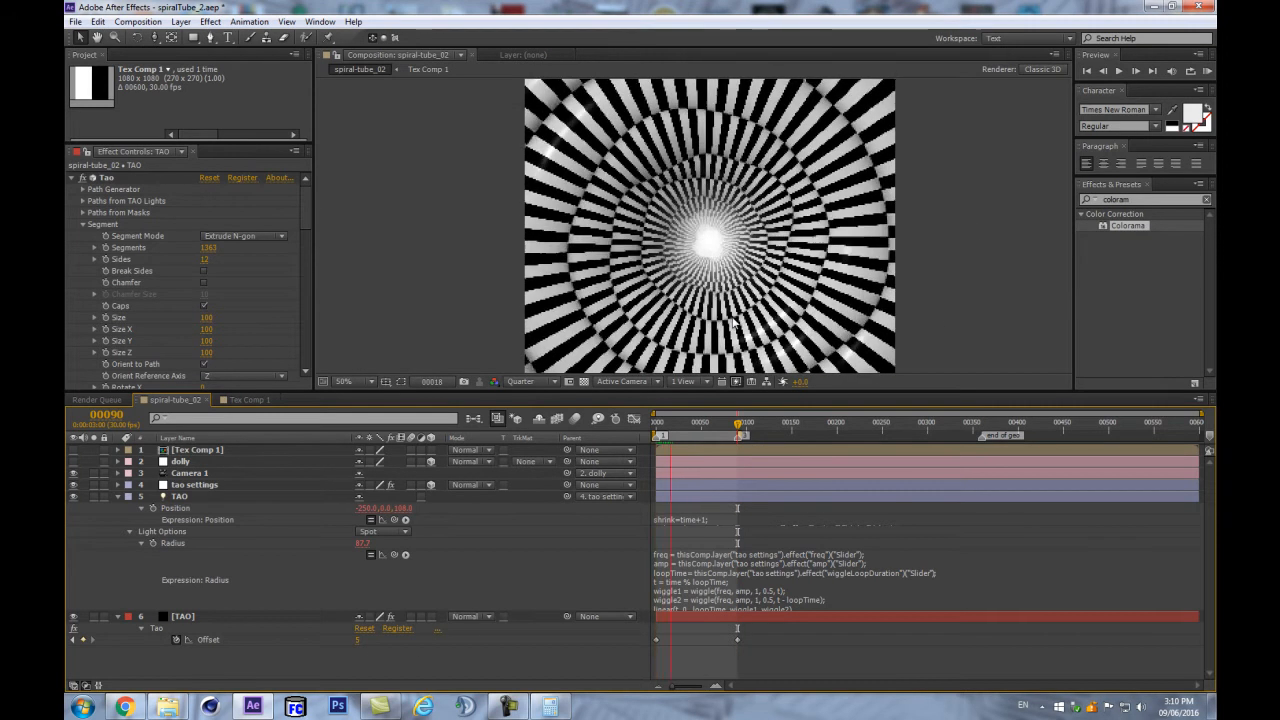
pyautogui.press('space')
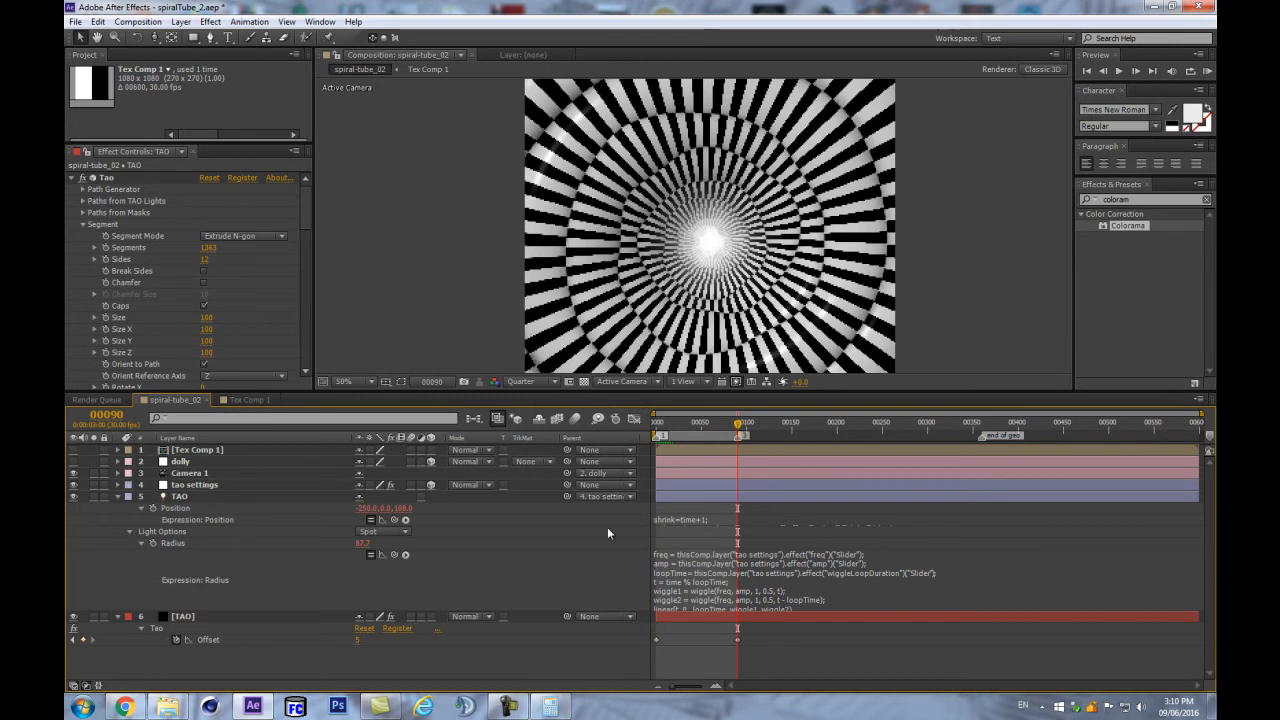
pyautogui.click(738, 641)
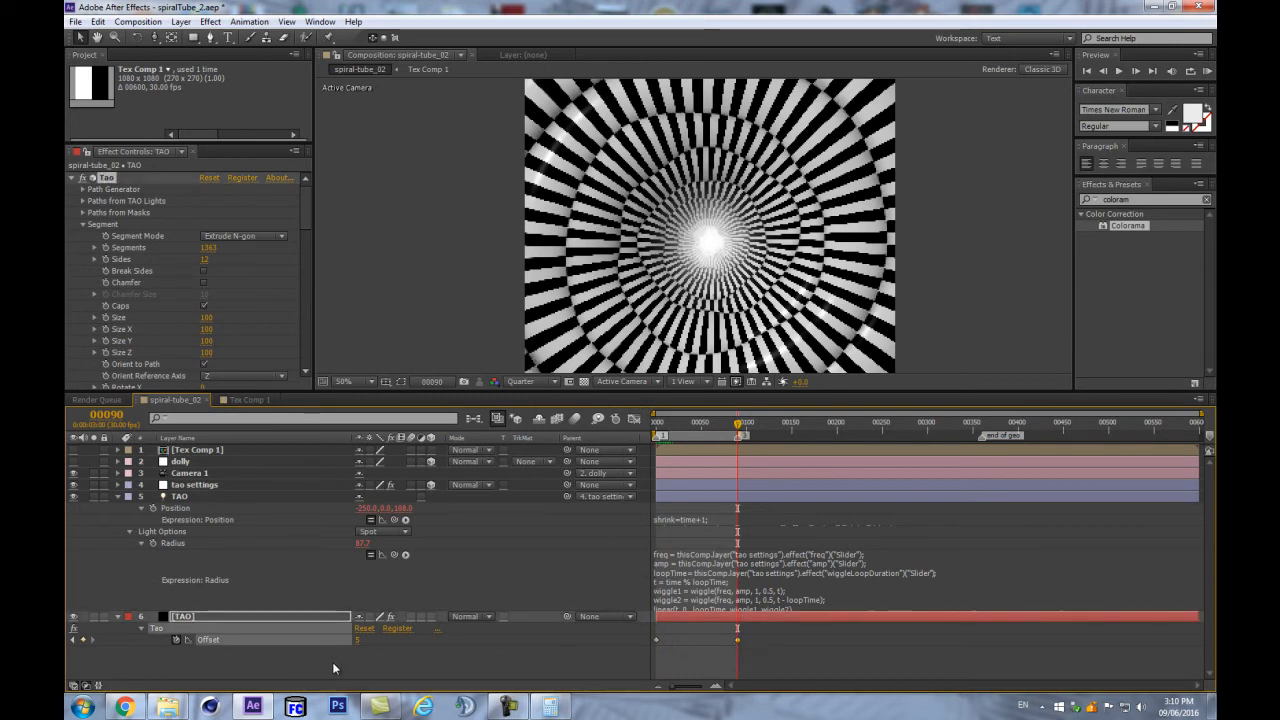
pyautogui.click(358, 640)
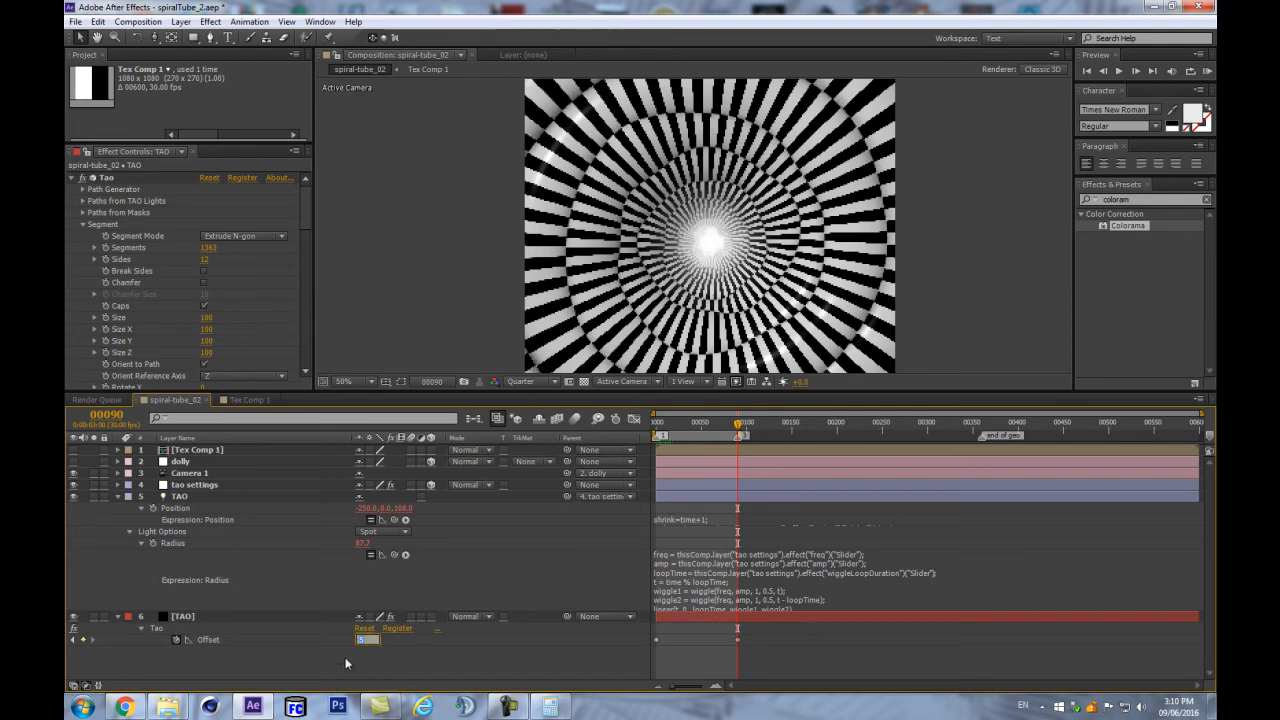
pyautogui.click(279, 662)
pyautogui.click(213, 487)
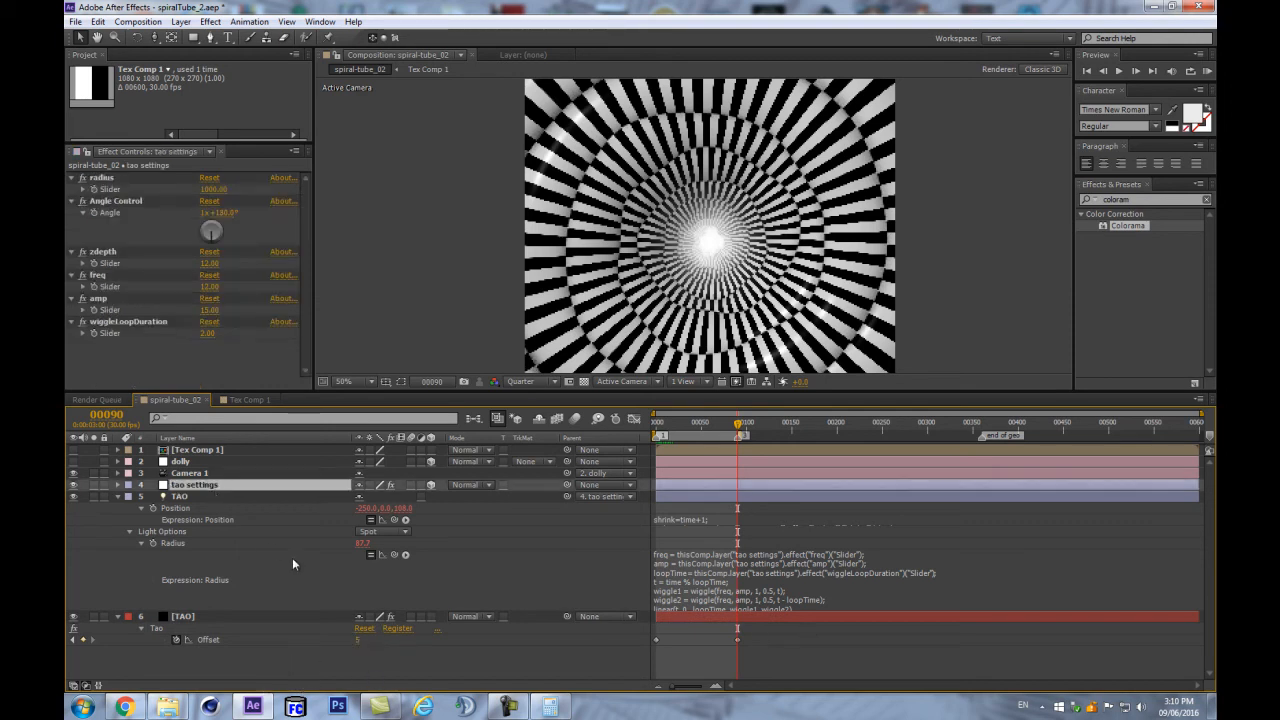
# - Set the tao settings freq slider to 15 and wiggleLoopDuration slider to 5
pyautogui.click(209, 287)
pyautogui.write('15')
pyautogui.press('Return')
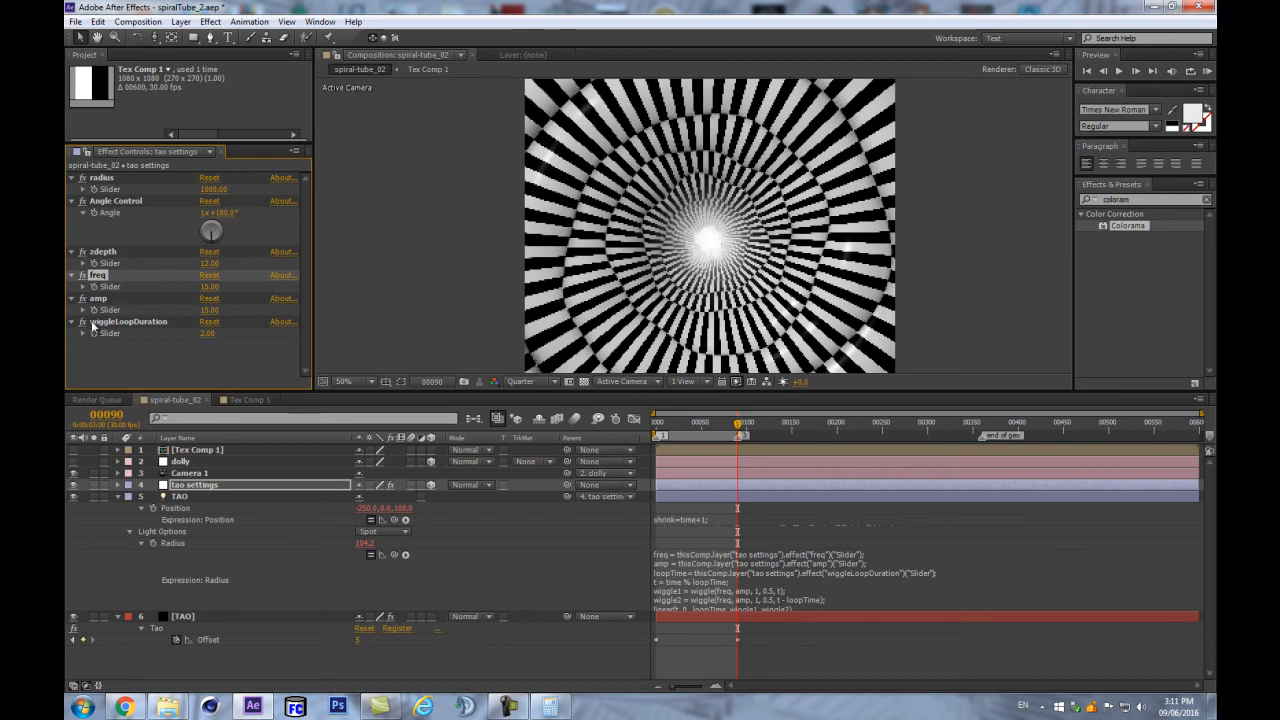
pyautogui.click(99, 354)
pyautogui.click(125, 333)
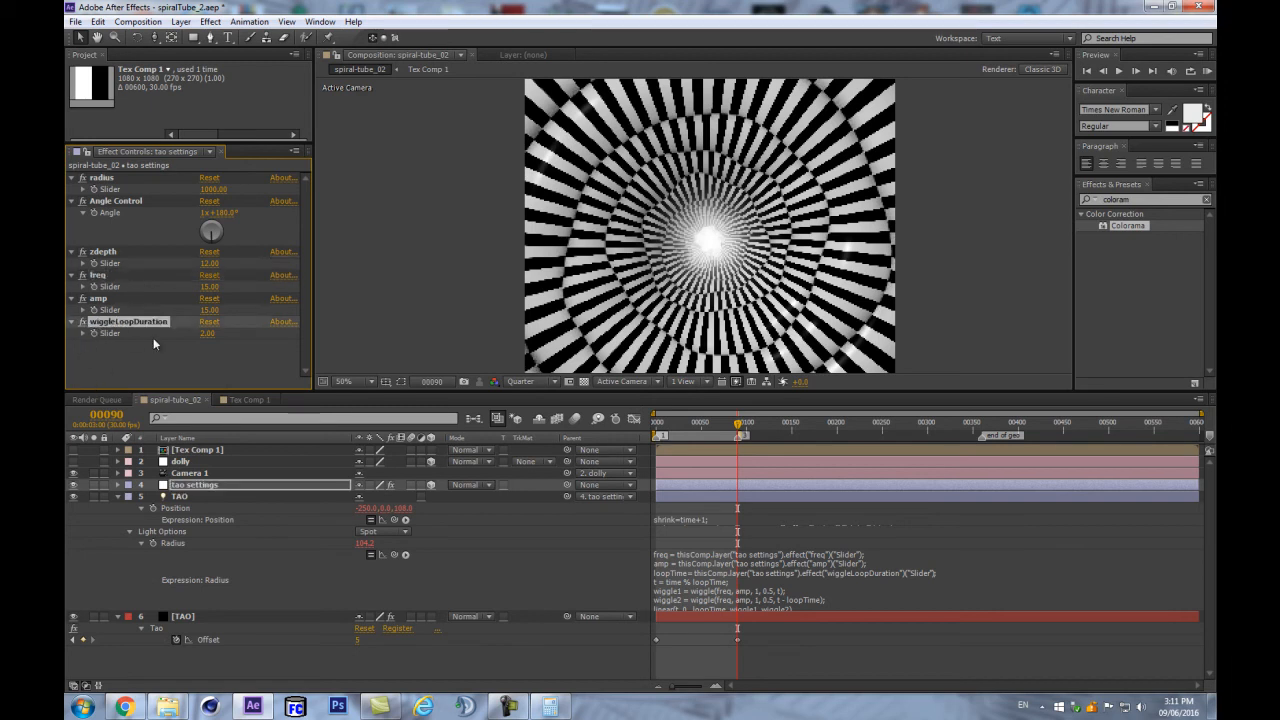
pyautogui.click(209, 333)
pyautogui.write('5')
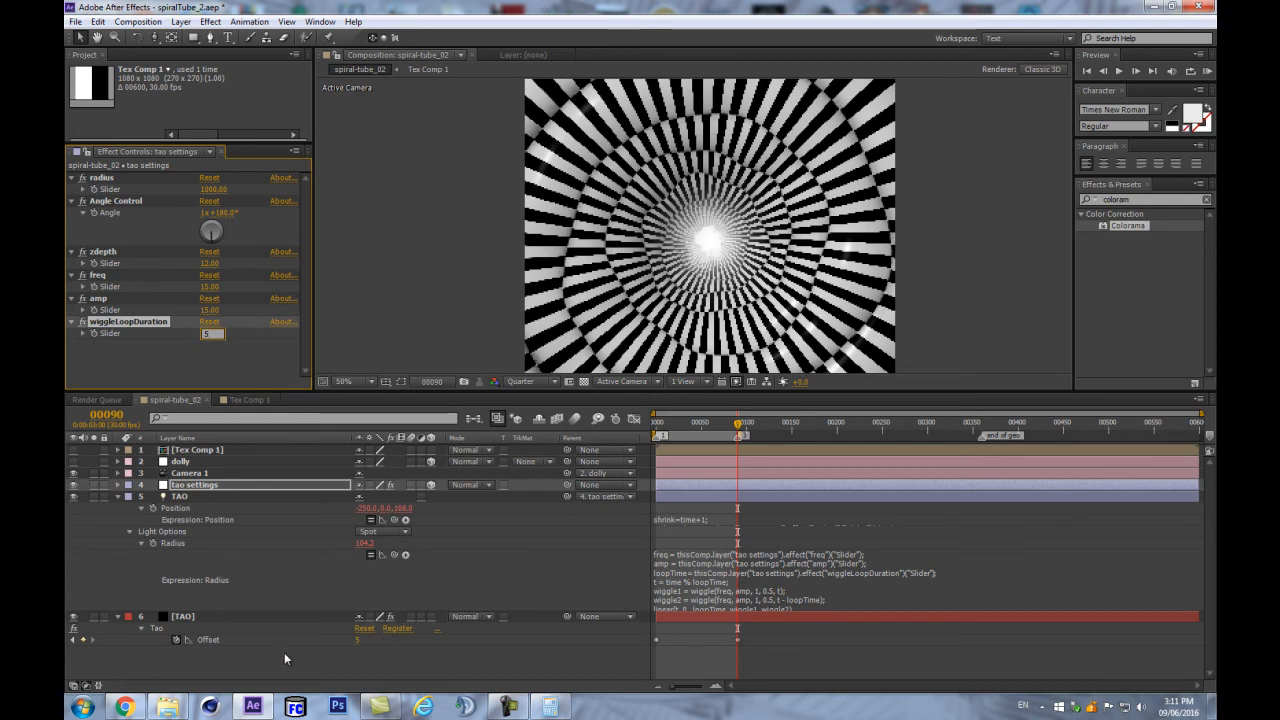
pyautogui.click(218, 362)
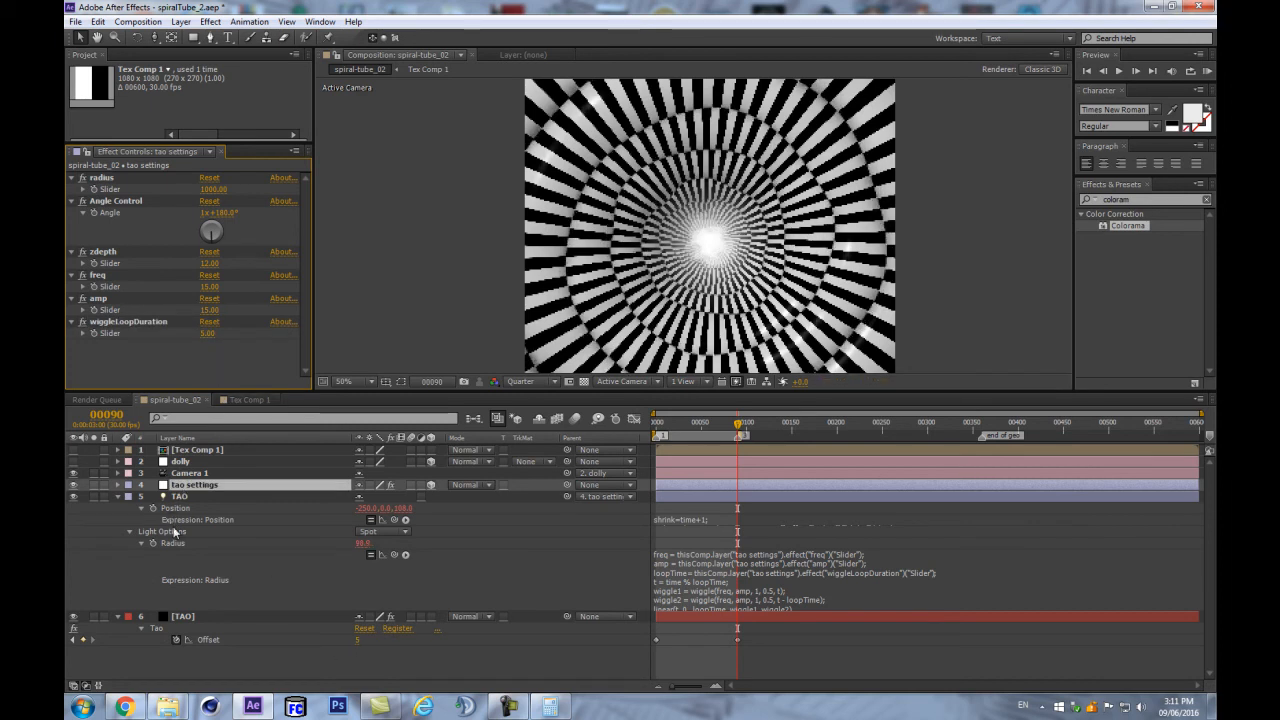
pyautogui.click(708, 574)
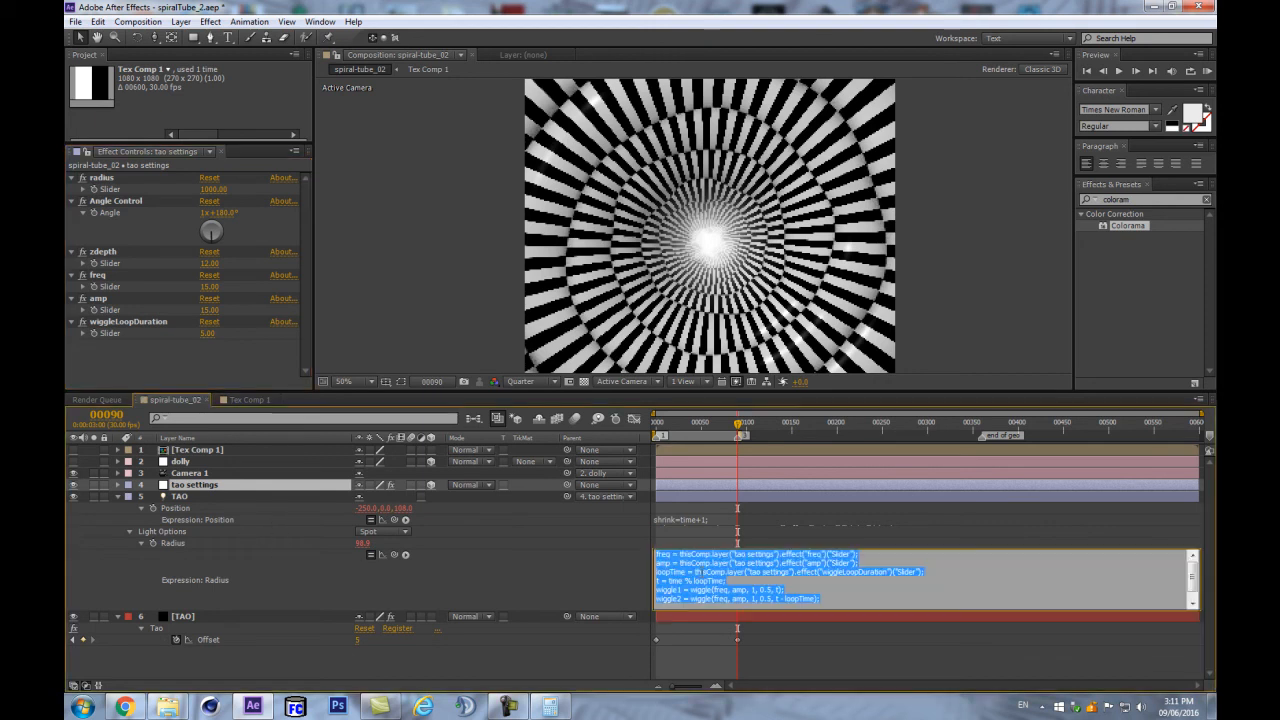
# - Append /10 after ('Slider') in the Radius expression's loopTime line and commit it
pyautogui.click(931, 582)
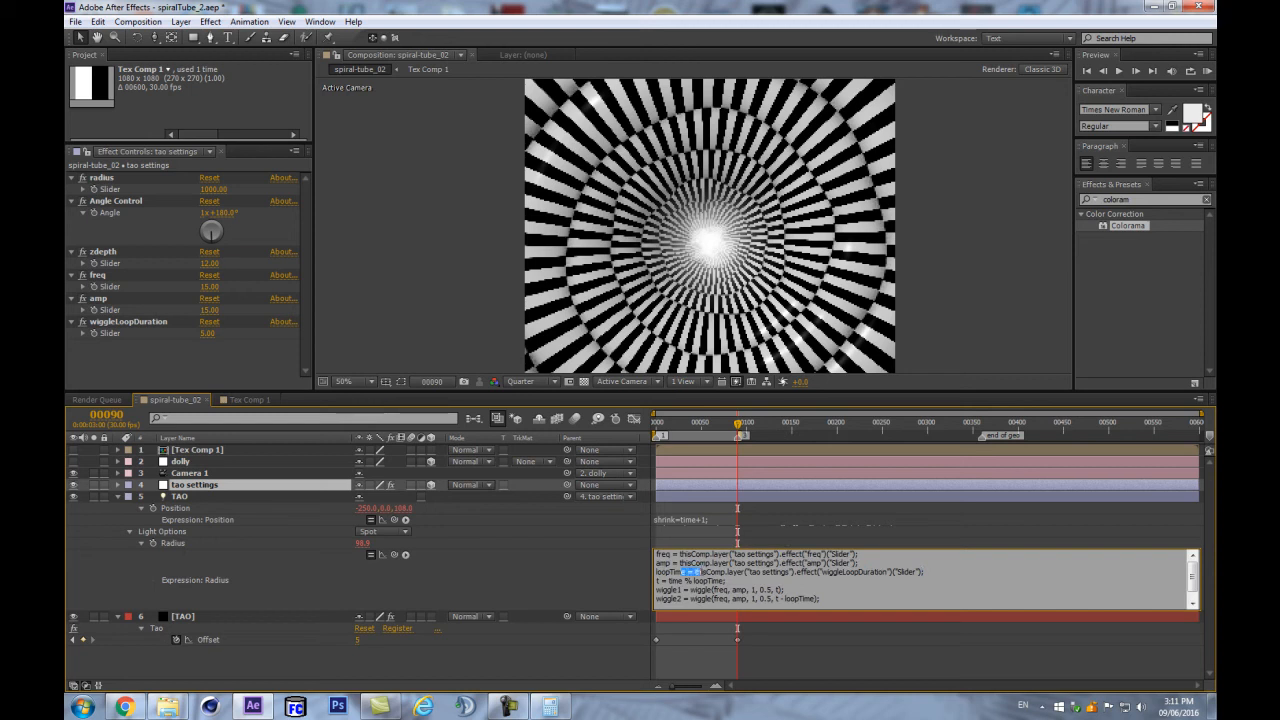
pyautogui.moveTo(696, 571); pyautogui.dragTo(897, 572)
pyautogui.click(937, 604)
pyautogui.click(244, 622)
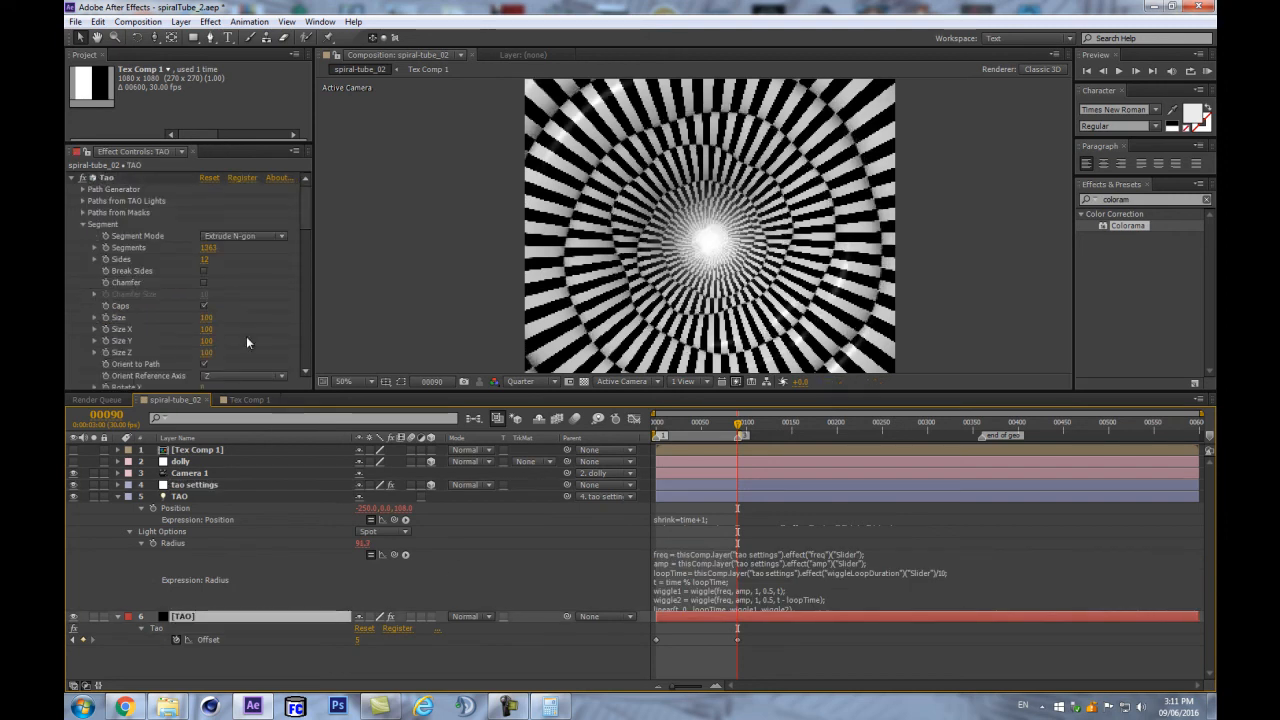
# - Keep Duration if no Keyframes at 10.0 and move the end of geo marker to frame 300
pyautogui.click(83, 201)
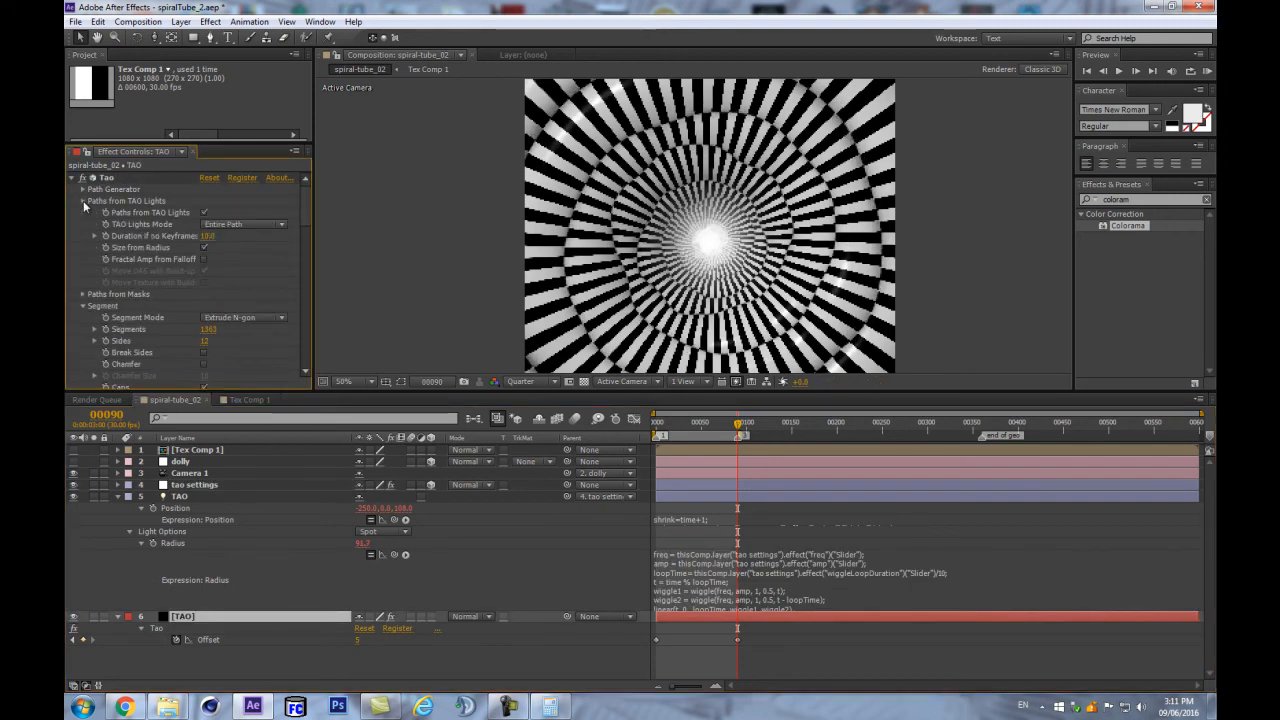
pyautogui.click(208, 236)
pyautogui.press('Return')
pyautogui.click(927, 424)
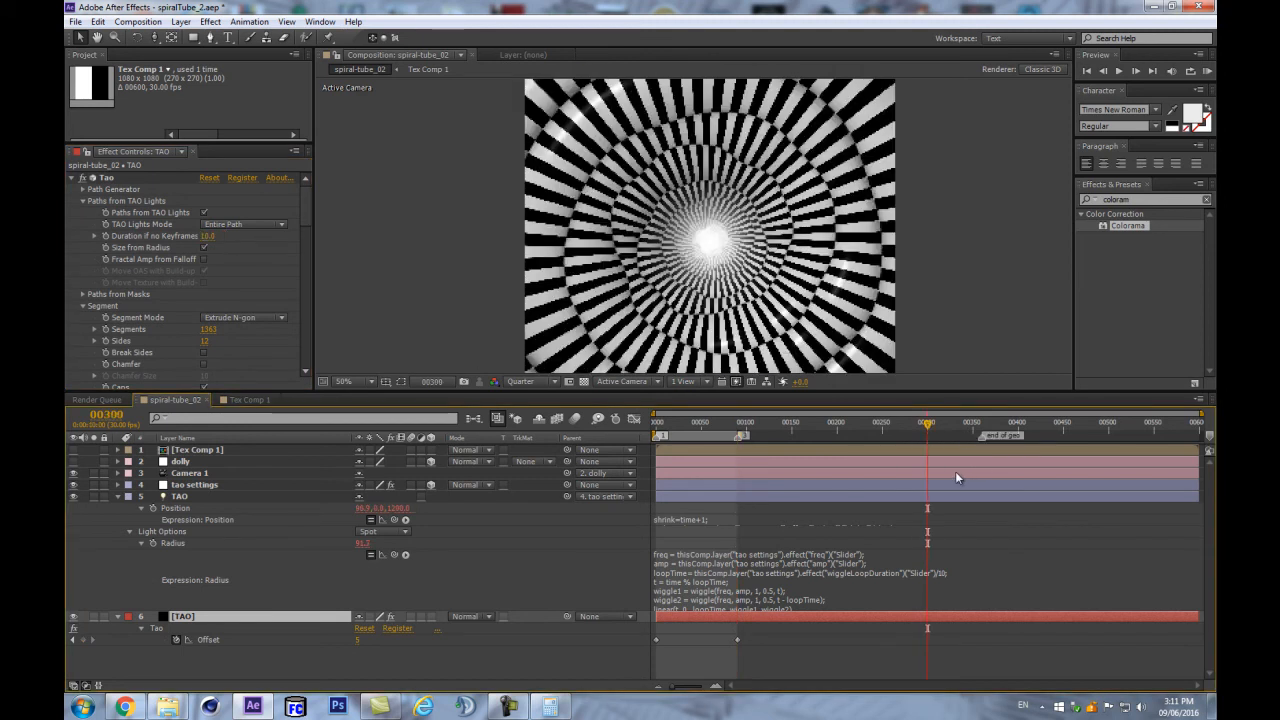
pyautogui.moveTo(979, 437); pyautogui.dragTo(927, 437)
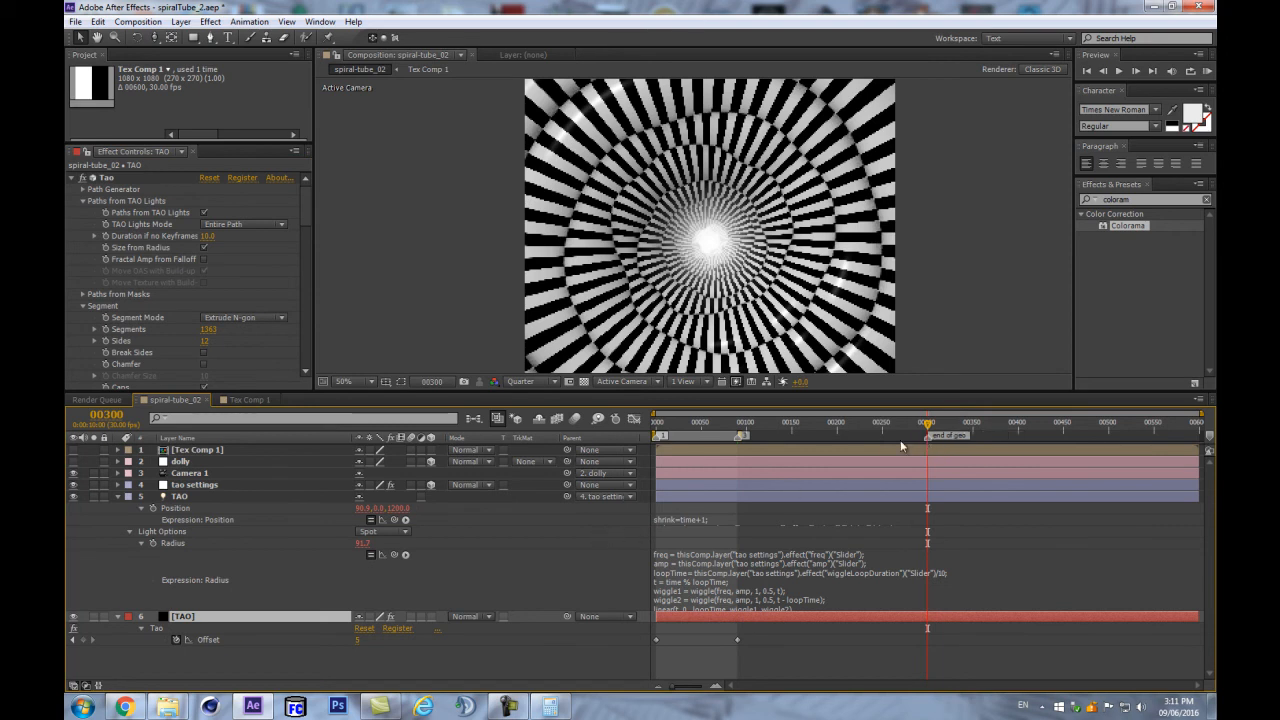
# - Step between the Offset keyframes, then preview the tunnel from frame 73
pyautogui.press('j')
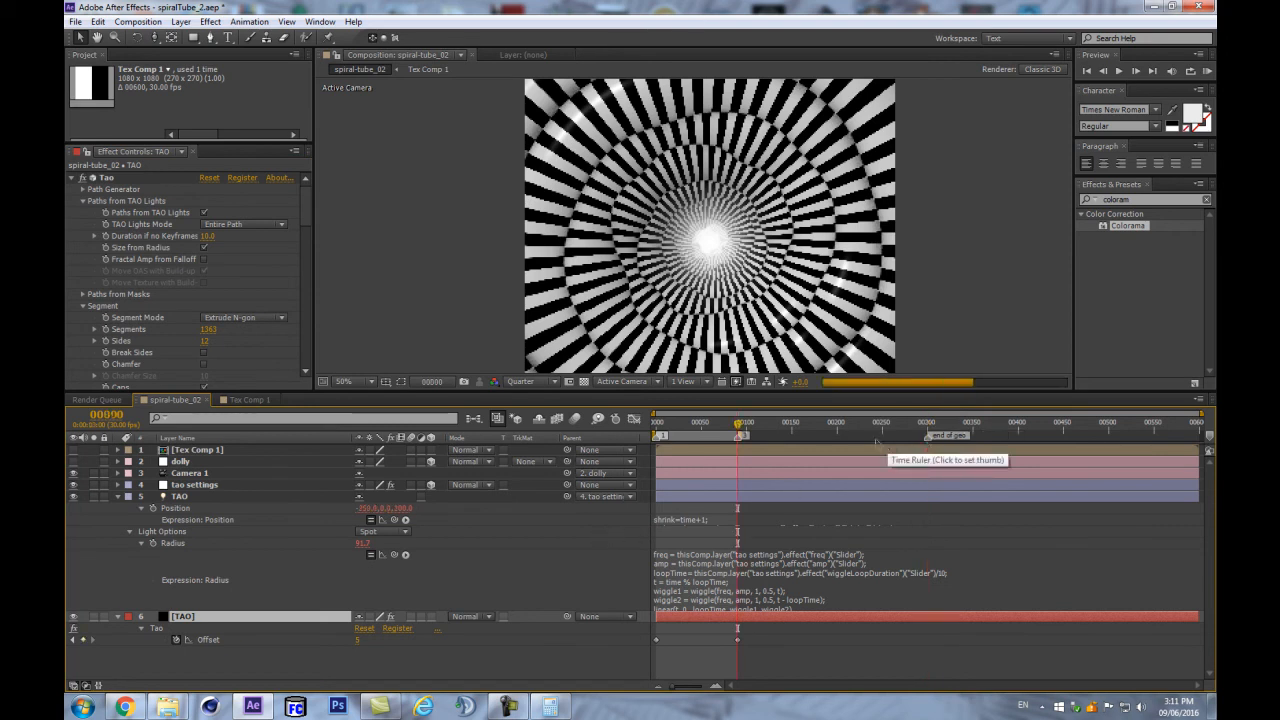
pyautogui.press('Home')
pyautogui.press('k')
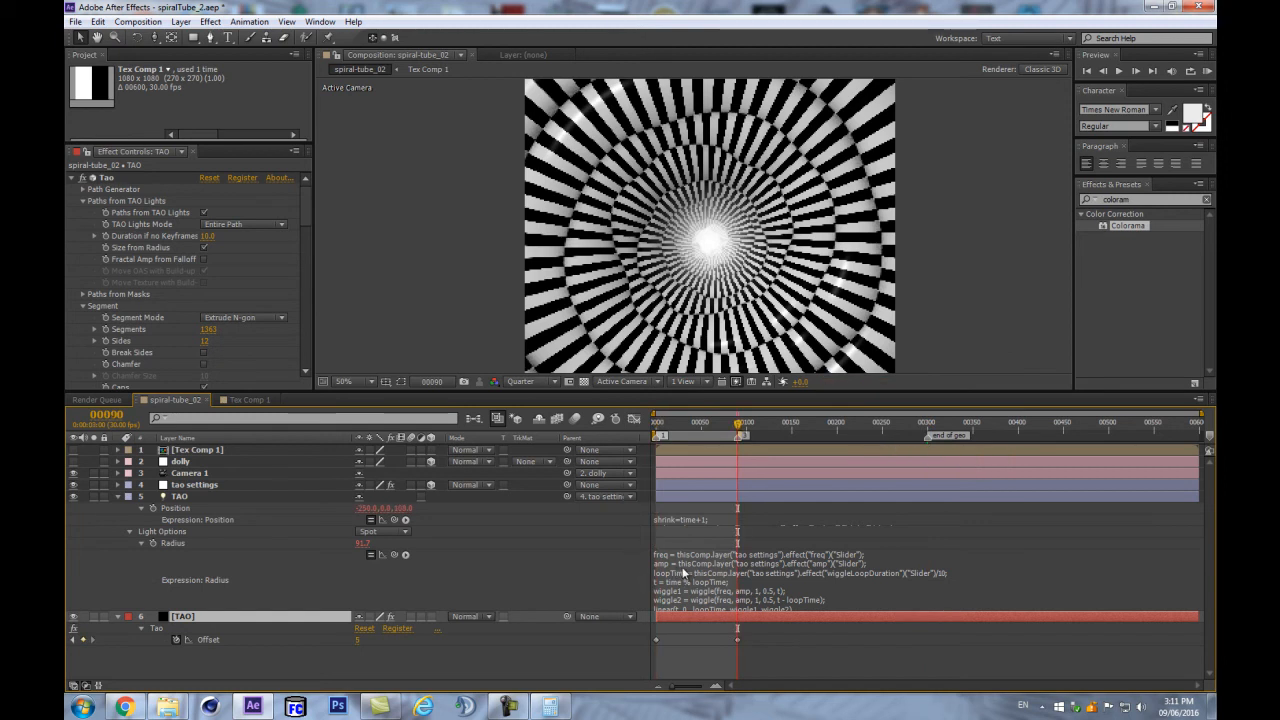
pyautogui.click(722, 425)
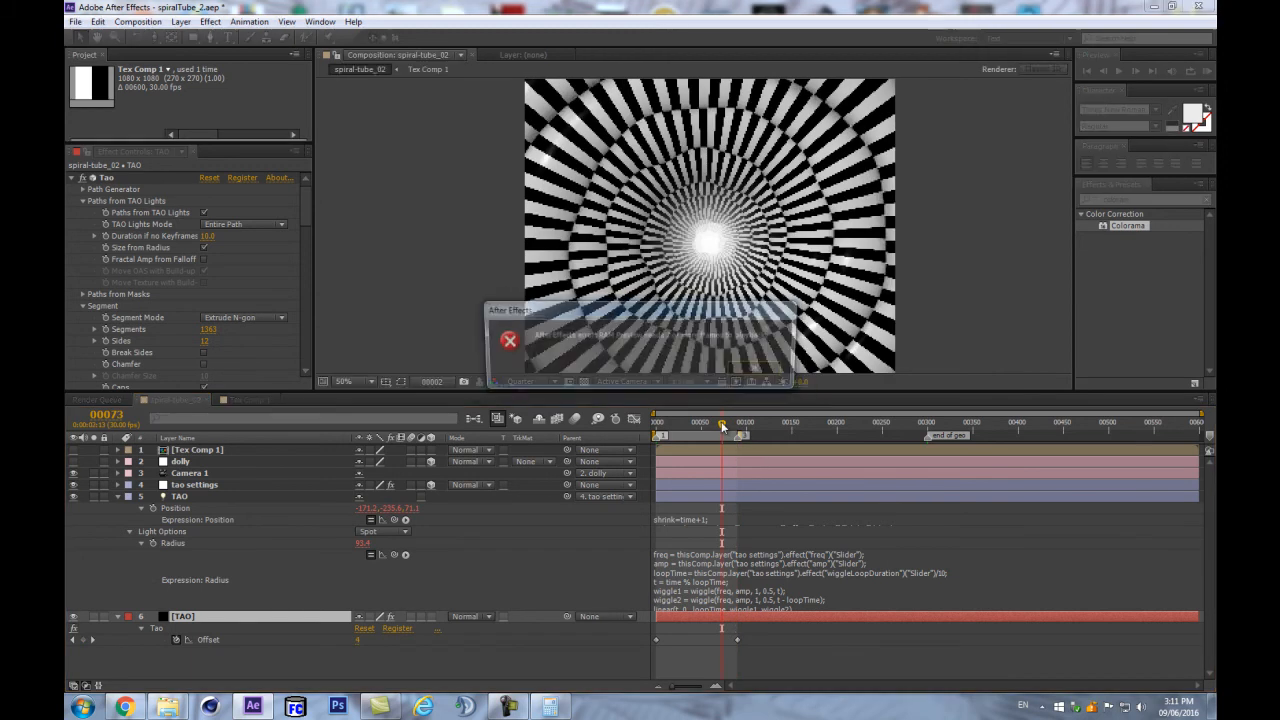
pyautogui.press('Return')
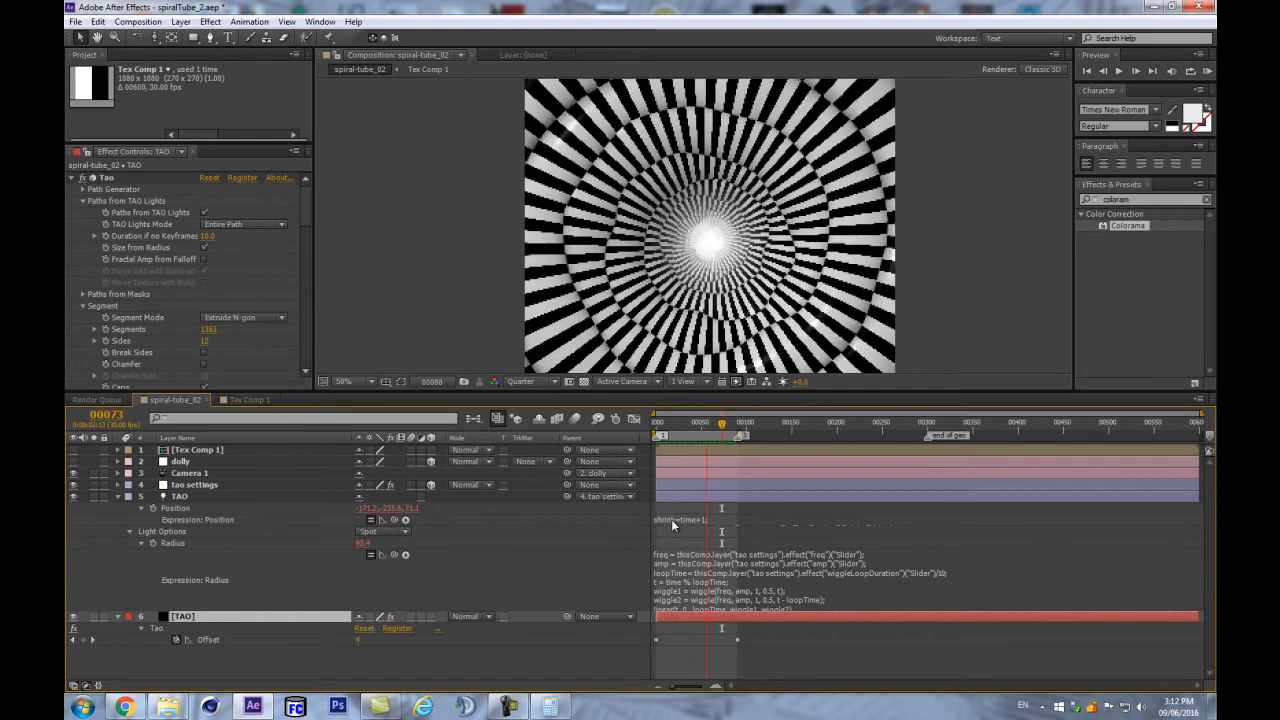
# - Stop the preview at frame 90 and toggle Loop Offset on, then back off
pyautogui.press('space')
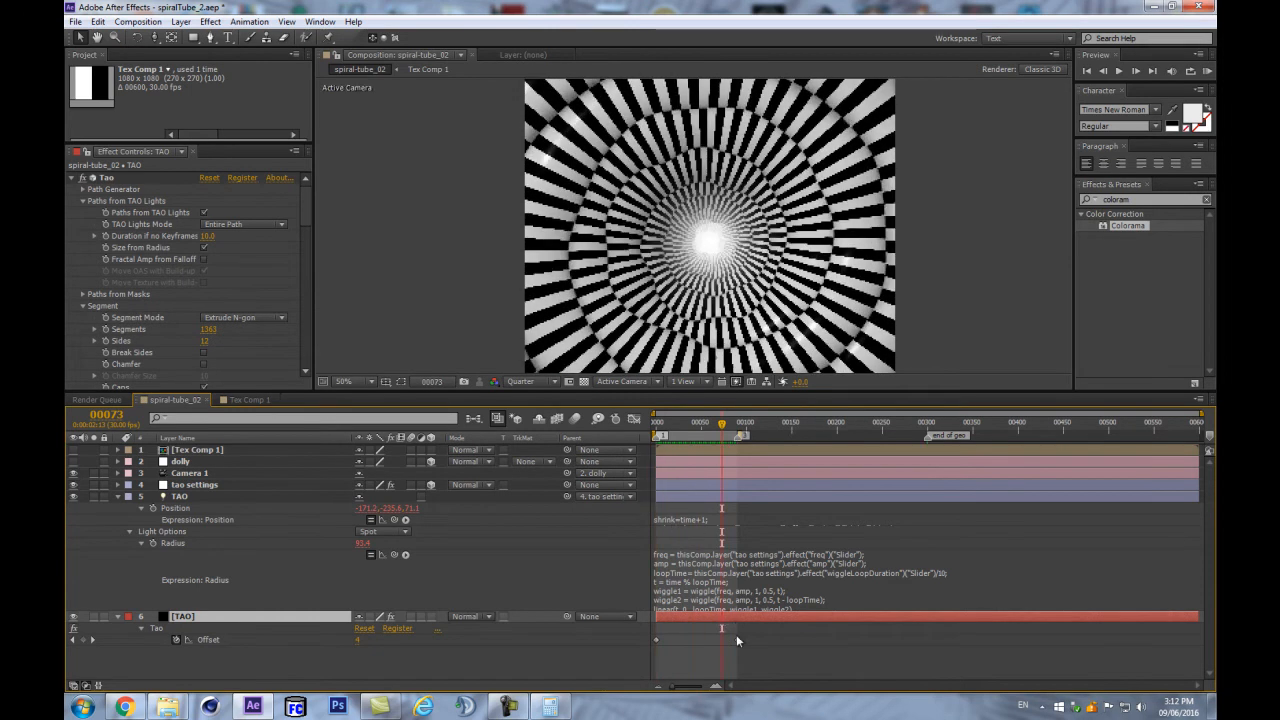
pyautogui.click(738, 424)
pyautogui.scroll(-5, 186, 326)
pyautogui.scroll(2, 186, 312)
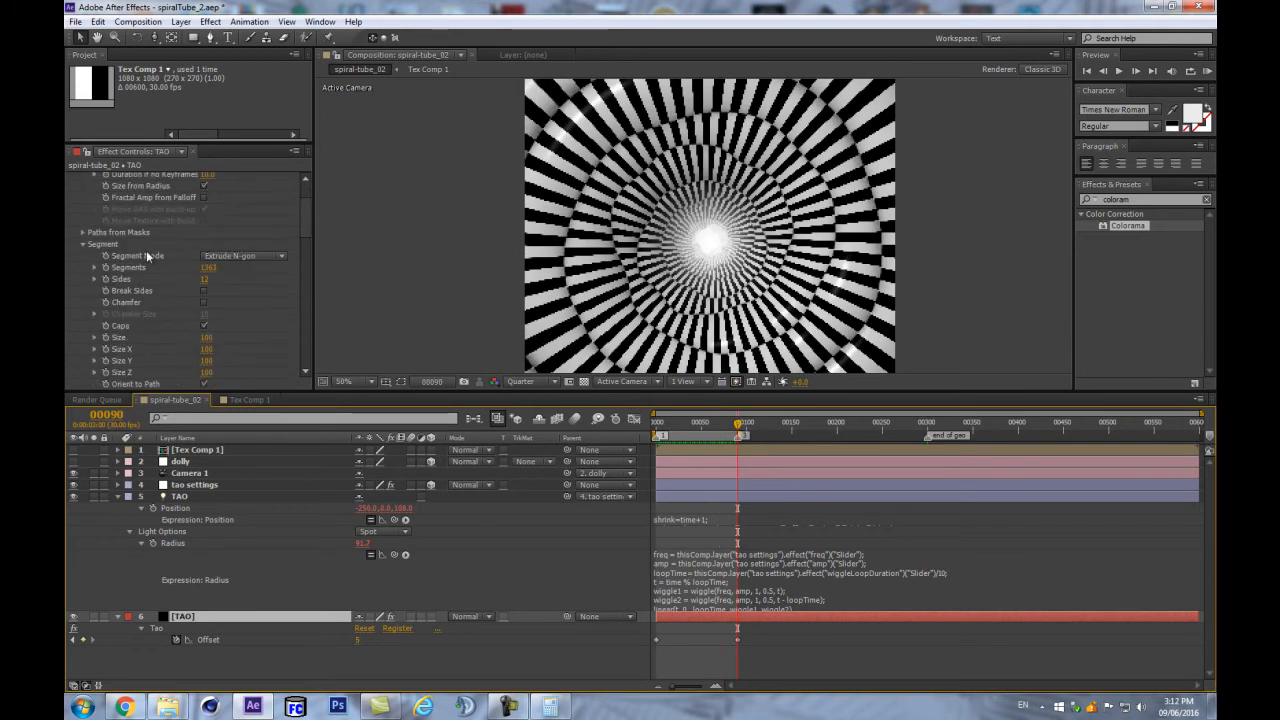
pyautogui.scroll(2, 114, 239)
pyautogui.scroll(-3, 99, 288)
pyautogui.scroll(-10, 99, 294)
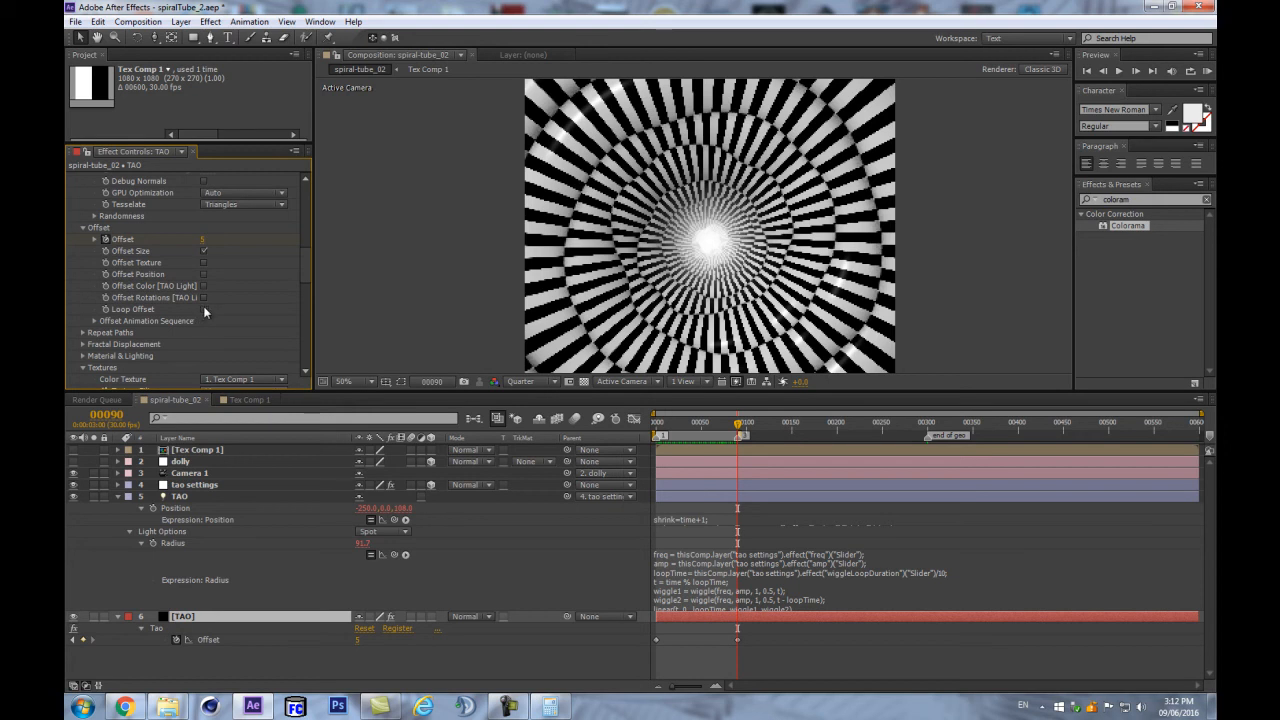
pyautogui.click(204, 309)
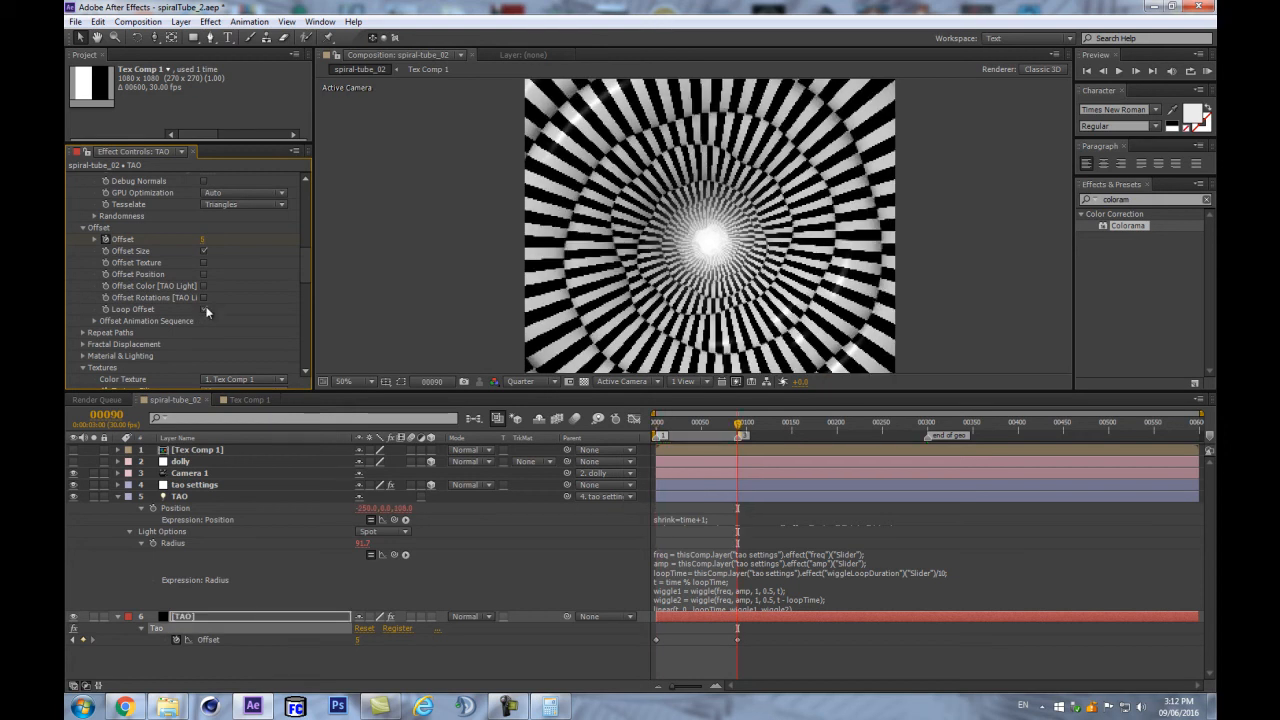
pyautogui.click(205, 310)
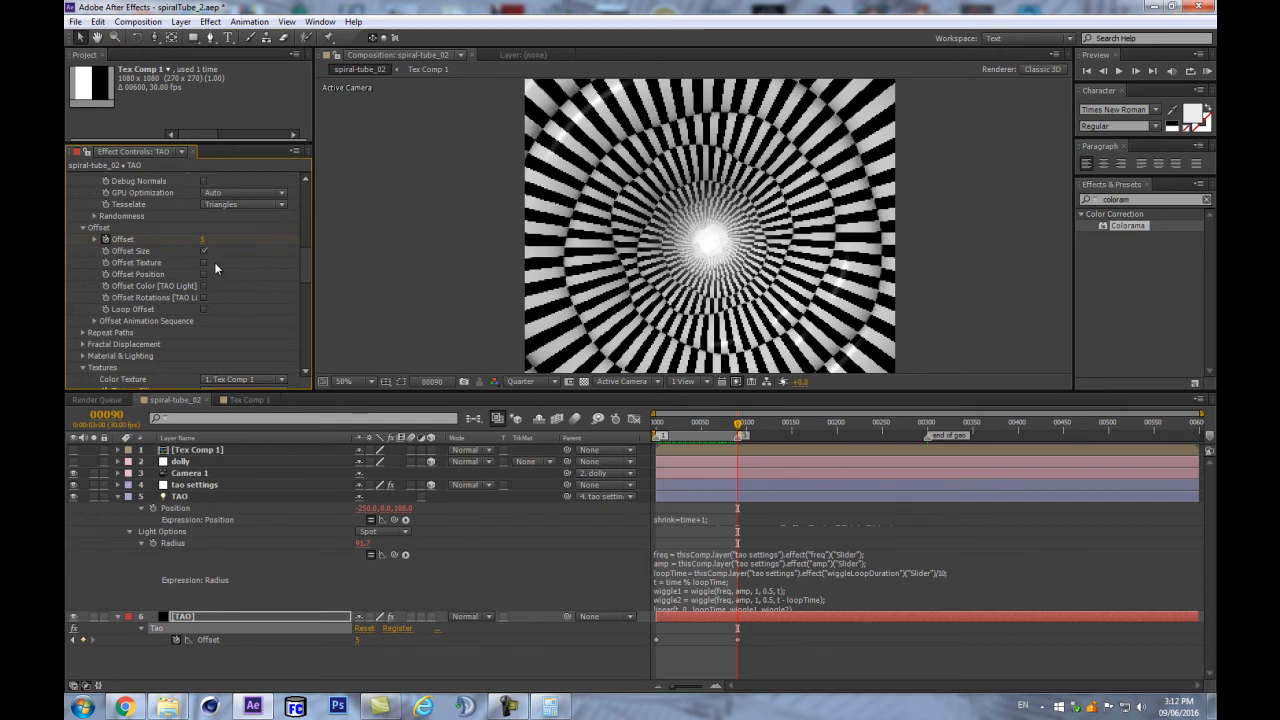
pyautogui.scroll(-1, 226, 303)
pyautogui.scroll(1, 227, 302)
# - Set the Tao Offset at frame 90 to 3 and bring up the tao settings sliders
pyautogui.moveTo(657, 634)
pyautogui.click(203, 239)
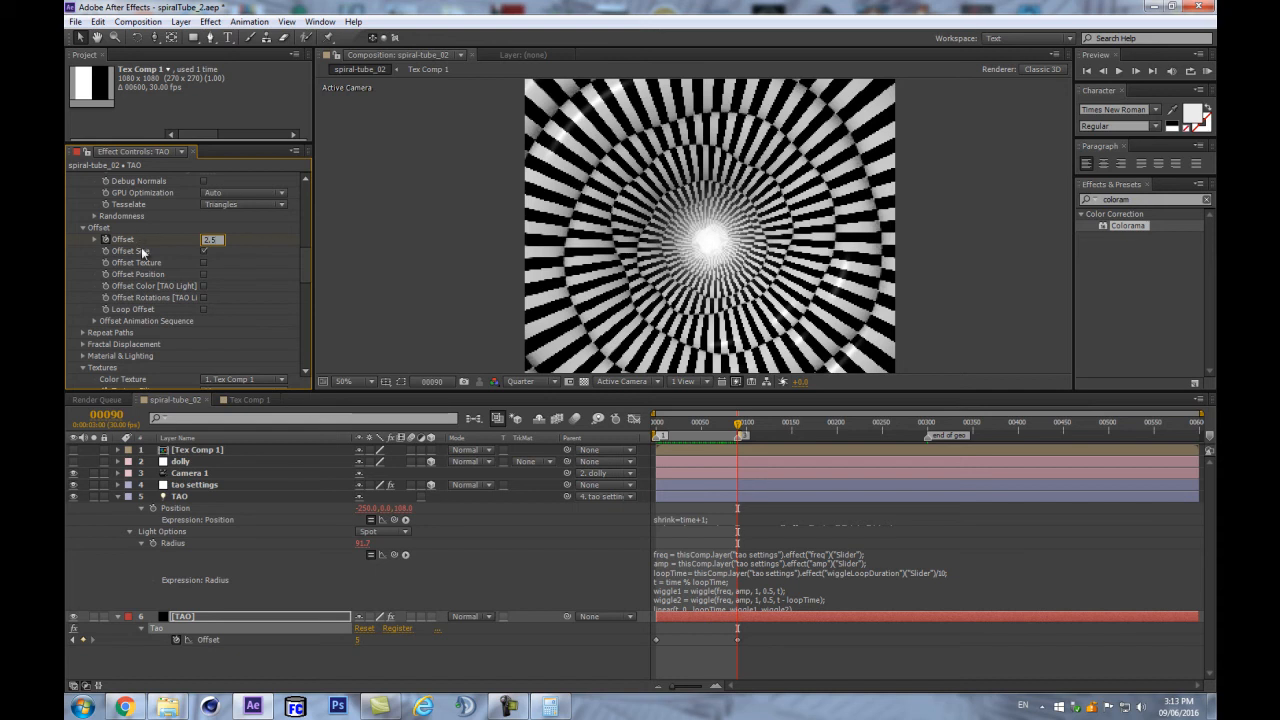
pyautogui.write('3')
pyautogui.press('Return')
pyautogui.click(238, 486)
pyautogui.click(210, 333)
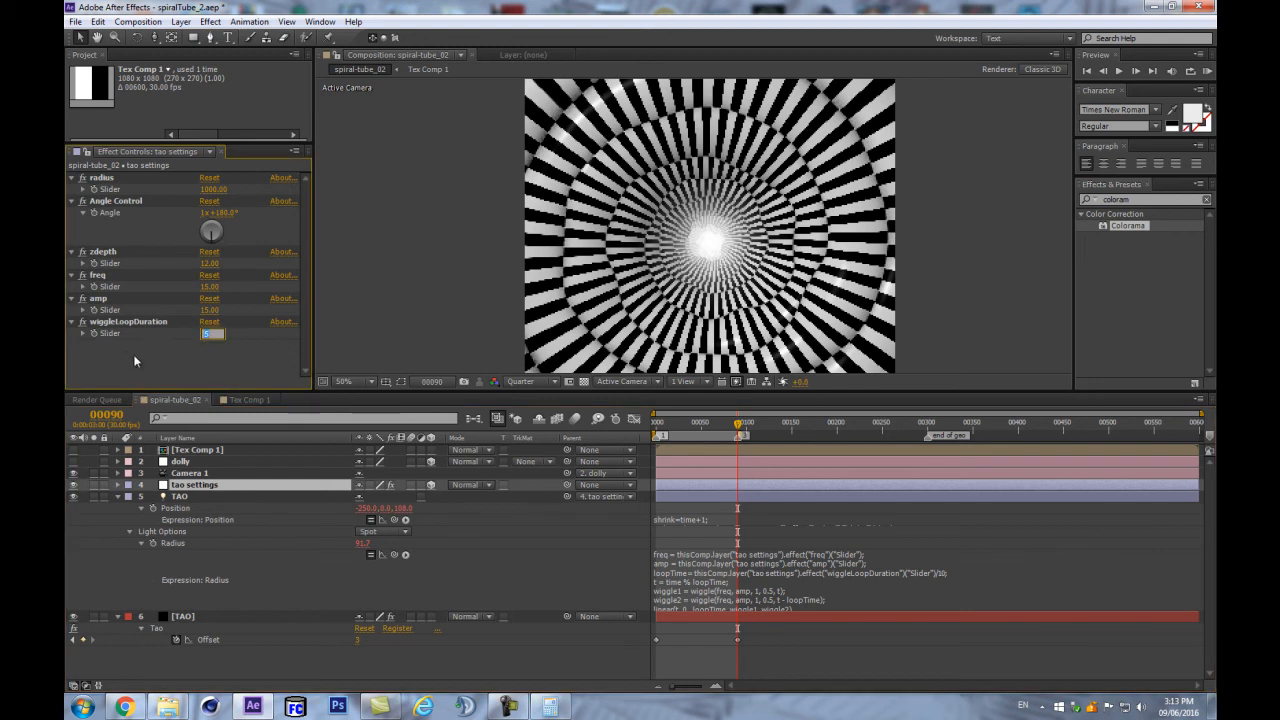
# - Set the tao settings wiggleLoopDuration slider to 2.5
pyautogui.write('2.5')
pyautogui.press('Return')
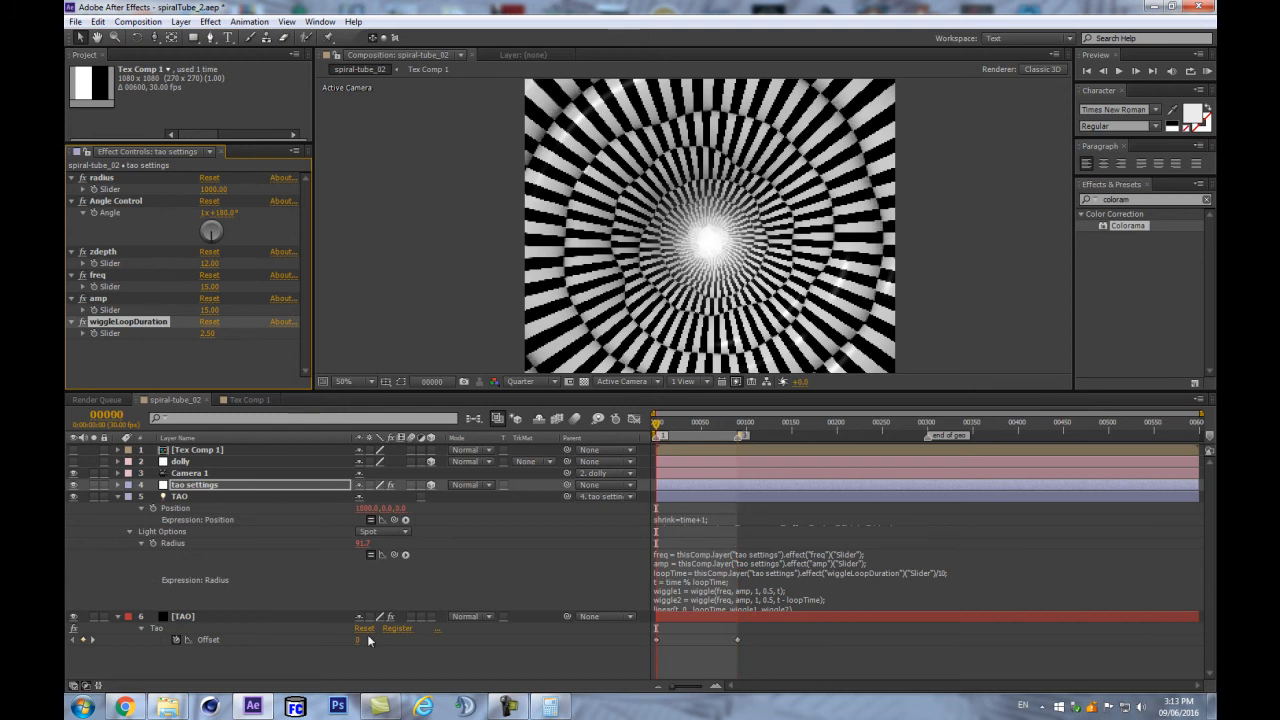
pyautogui.click(381, 659)
# - Preview the animation, collapse the TAO layer's properties, and enlarge the composition viewer
pyautogui.press('KP_0')
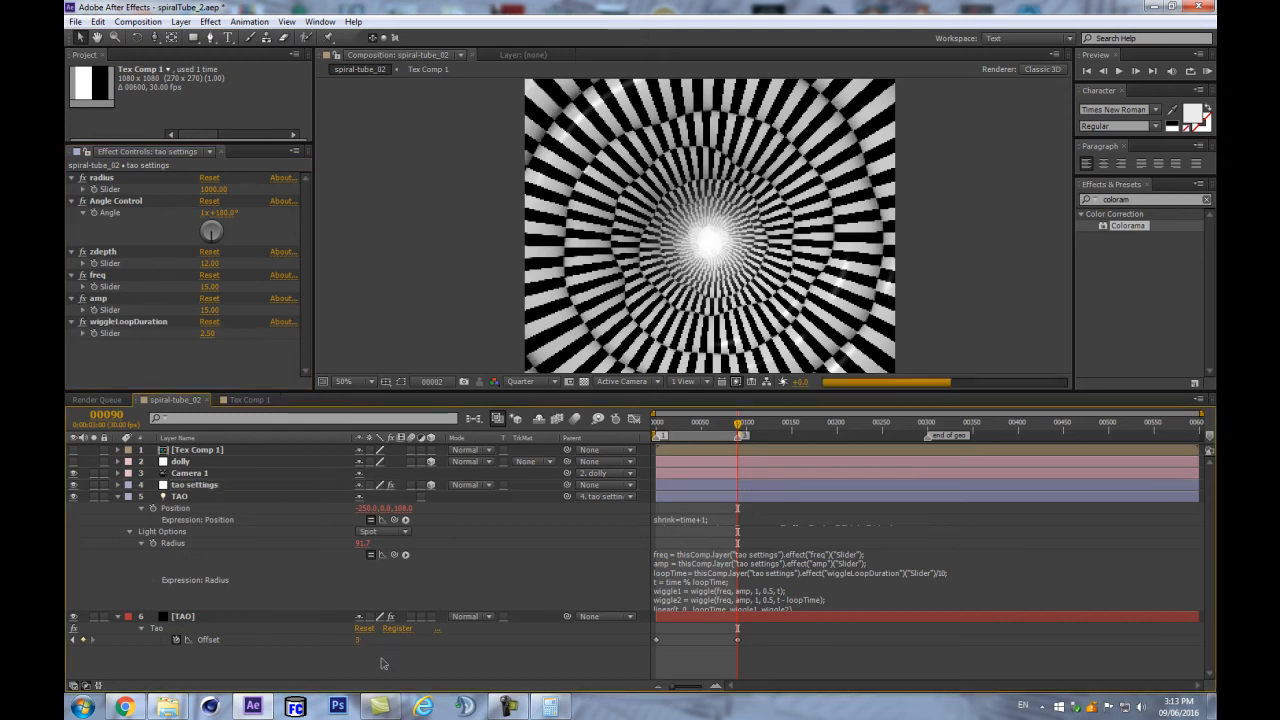
pyautogui.press('Return')
pyautogui.press('Return')
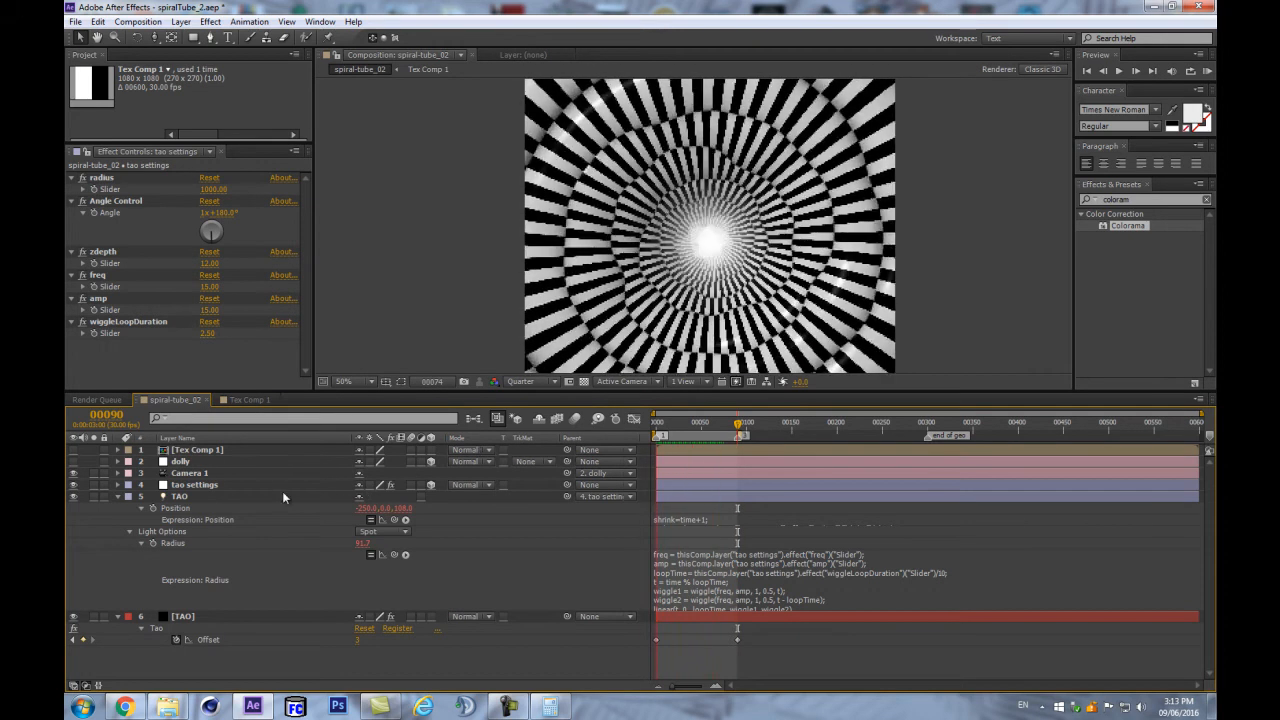
pyautogui.click(117, 498)
pyautogui.press('KP_0')
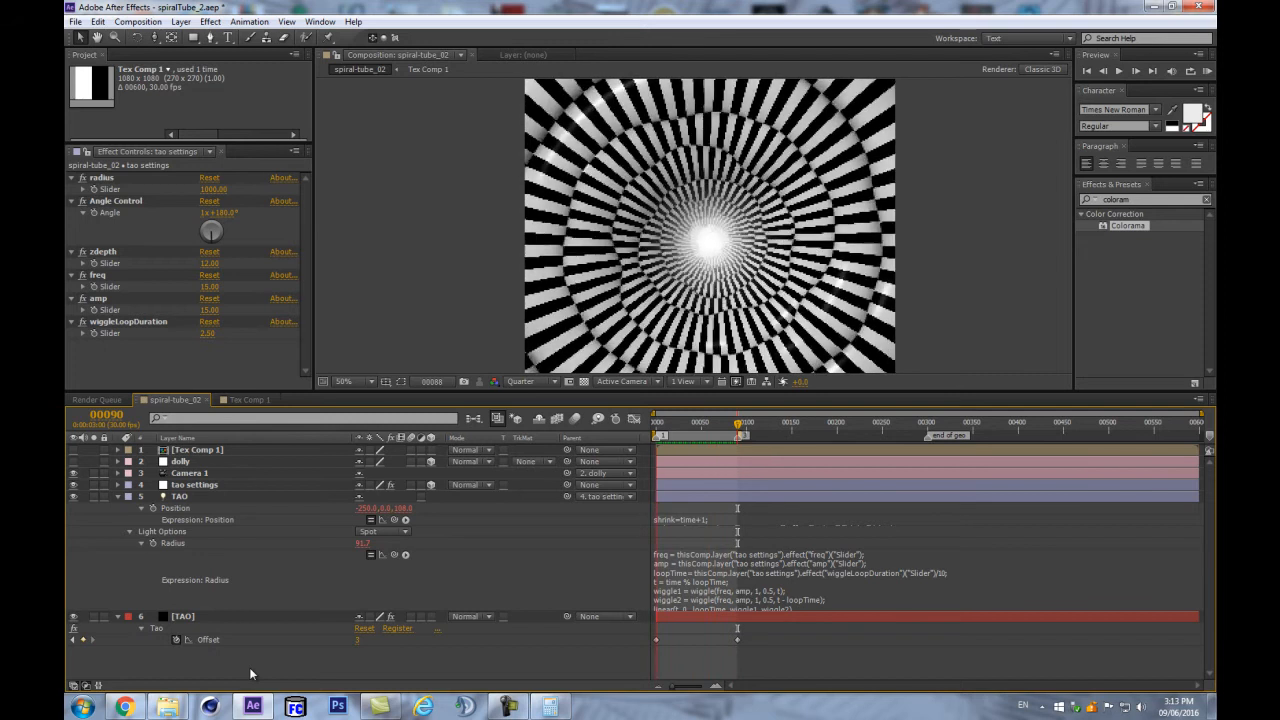
pyautogui.click(117, 497)
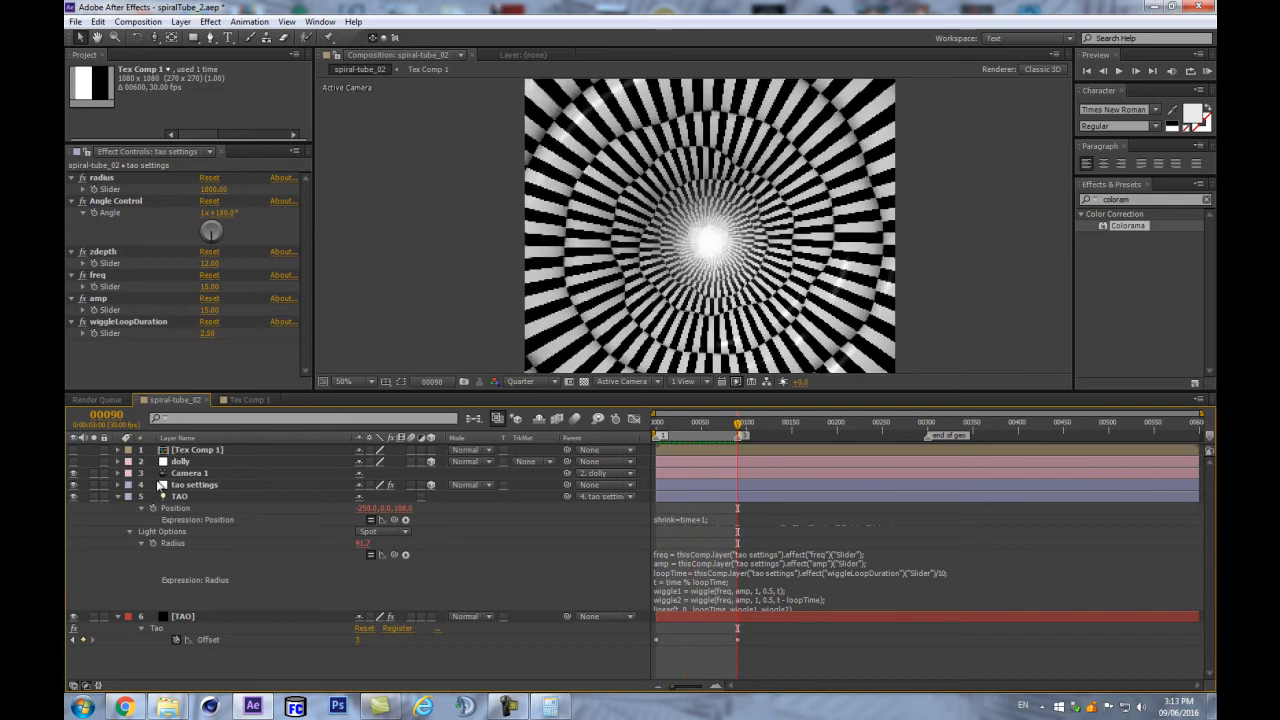
pyautogui.click(118, 496)
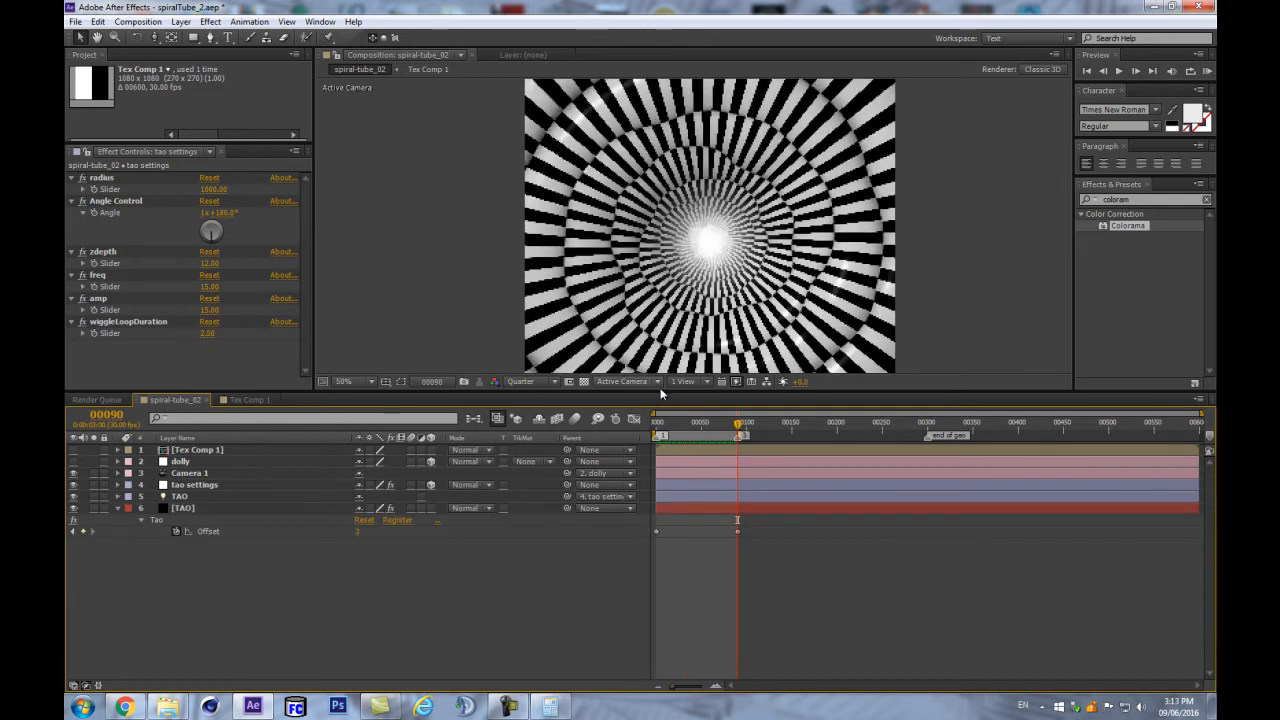
pyautogui.moveTo(662, 390); pyautogui.dragTo(662, 465)
# - Tilt the dolly layer's X Rotation to about 27.6° to view the tunnel from above
pyautogui.click(211, 535)
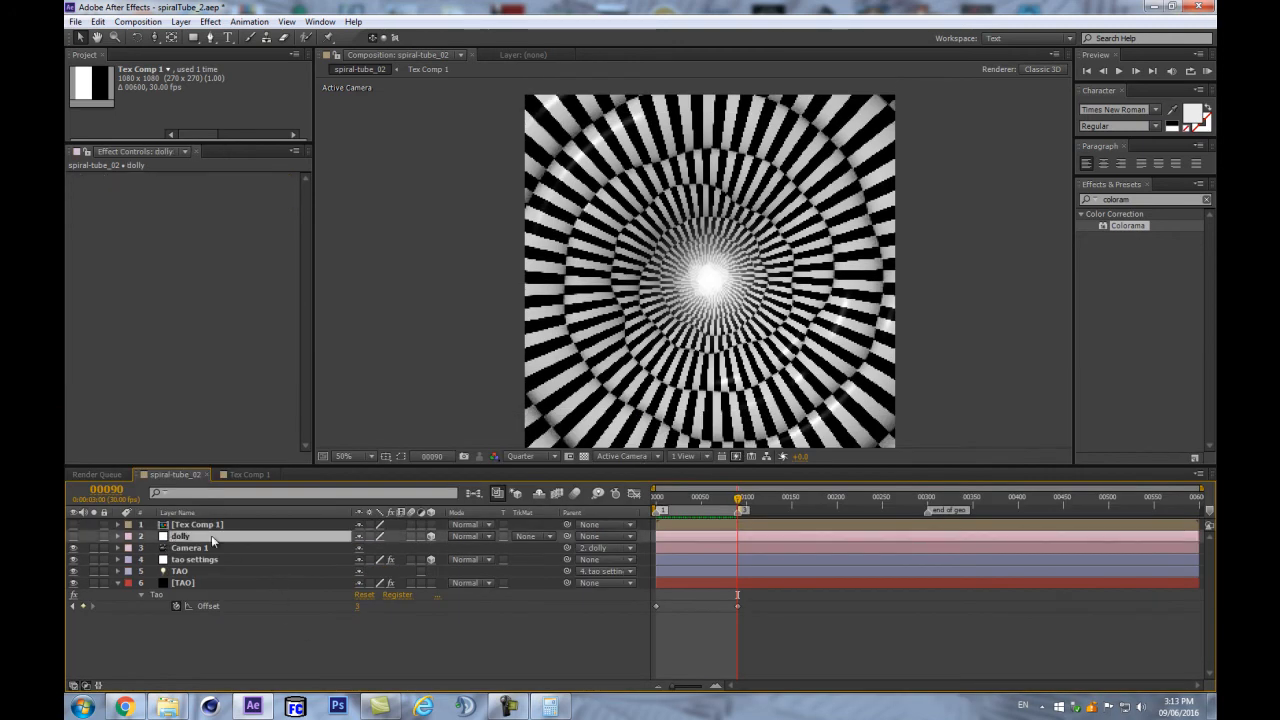
pyautogui.press('r')
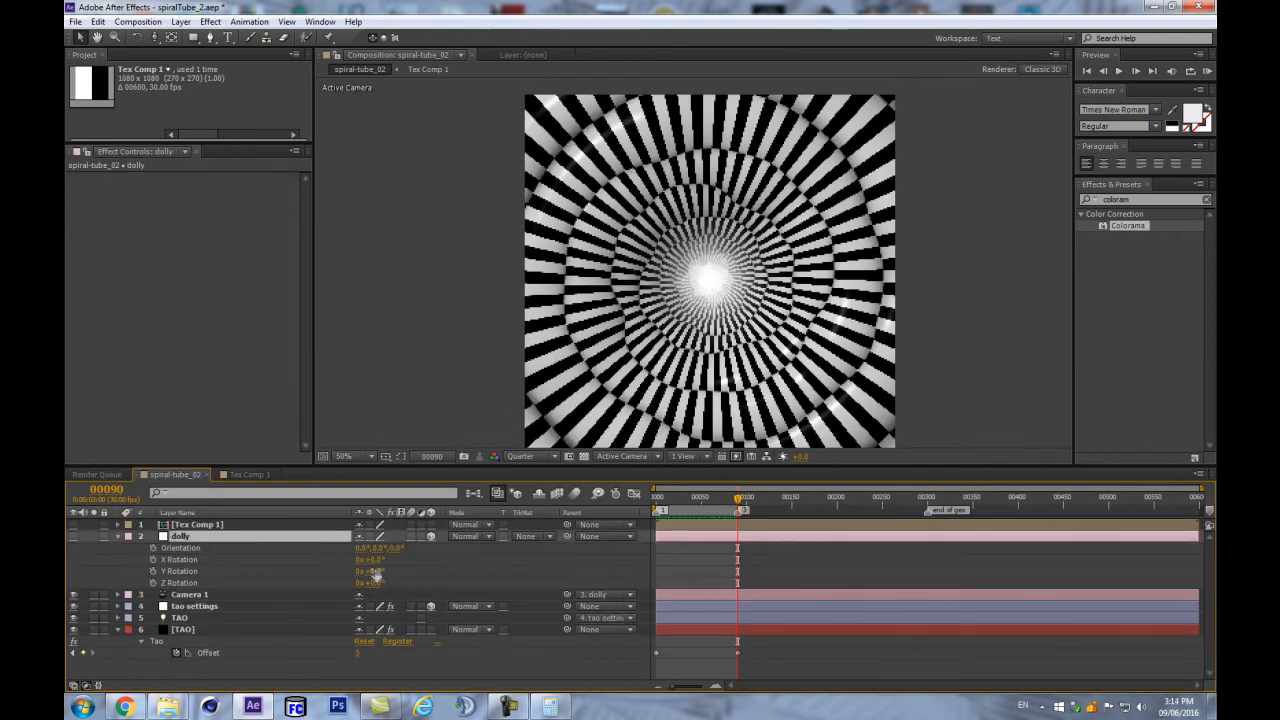
pyautogui.moveTo(378, 560); pyautogui.dragTo(383, 561)
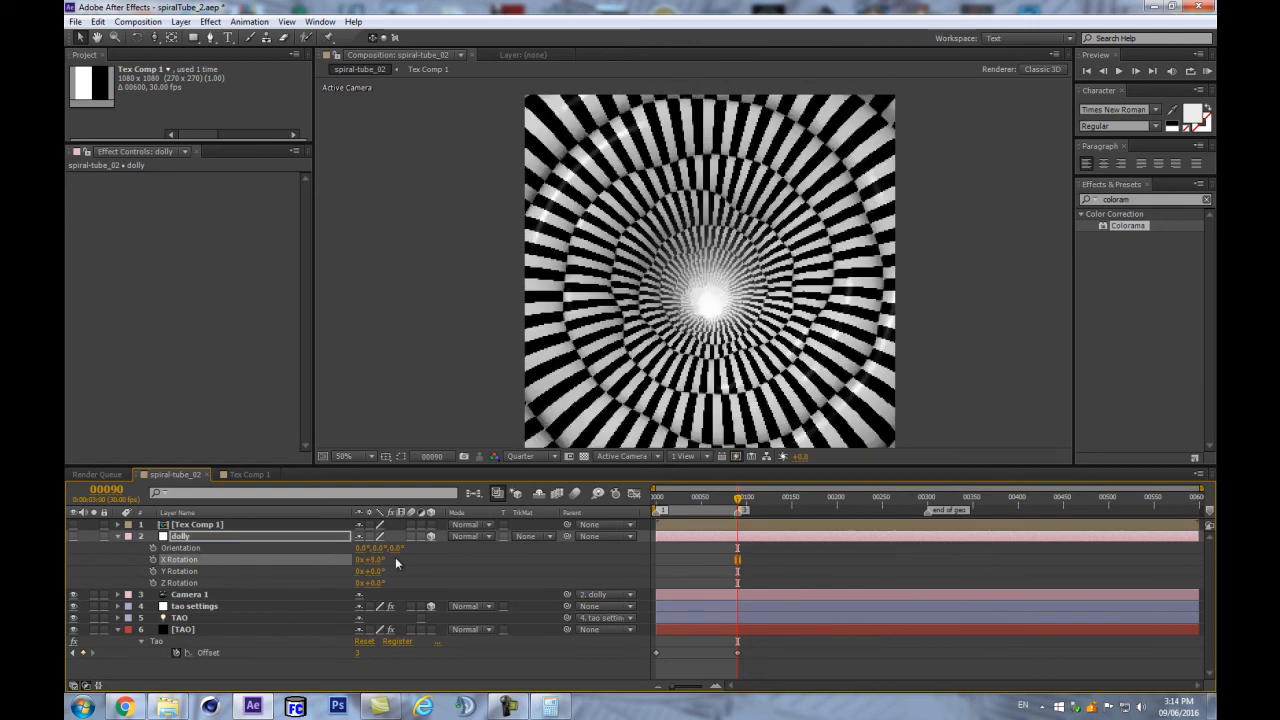
pyautogui.moveTo(380, 567); pyautogui.dragTo(387, 559)
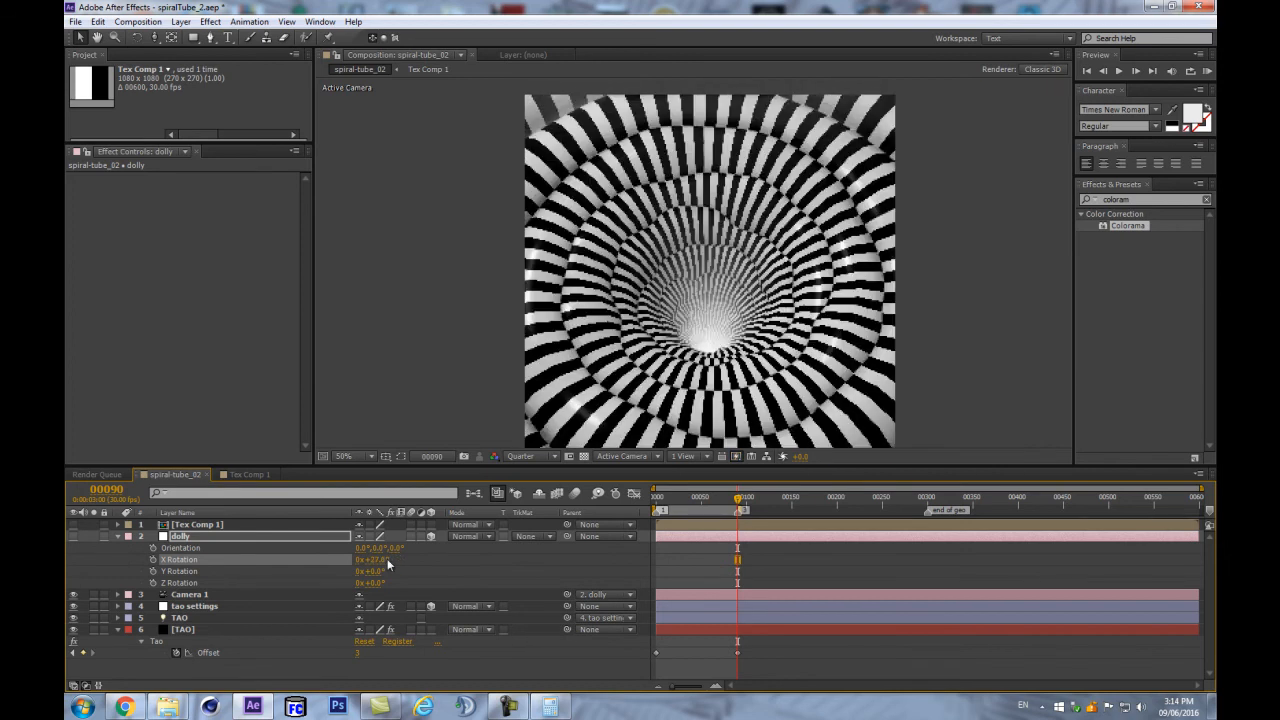
pyautogui.click(118, 537)
pyautogui.click(326, 630)
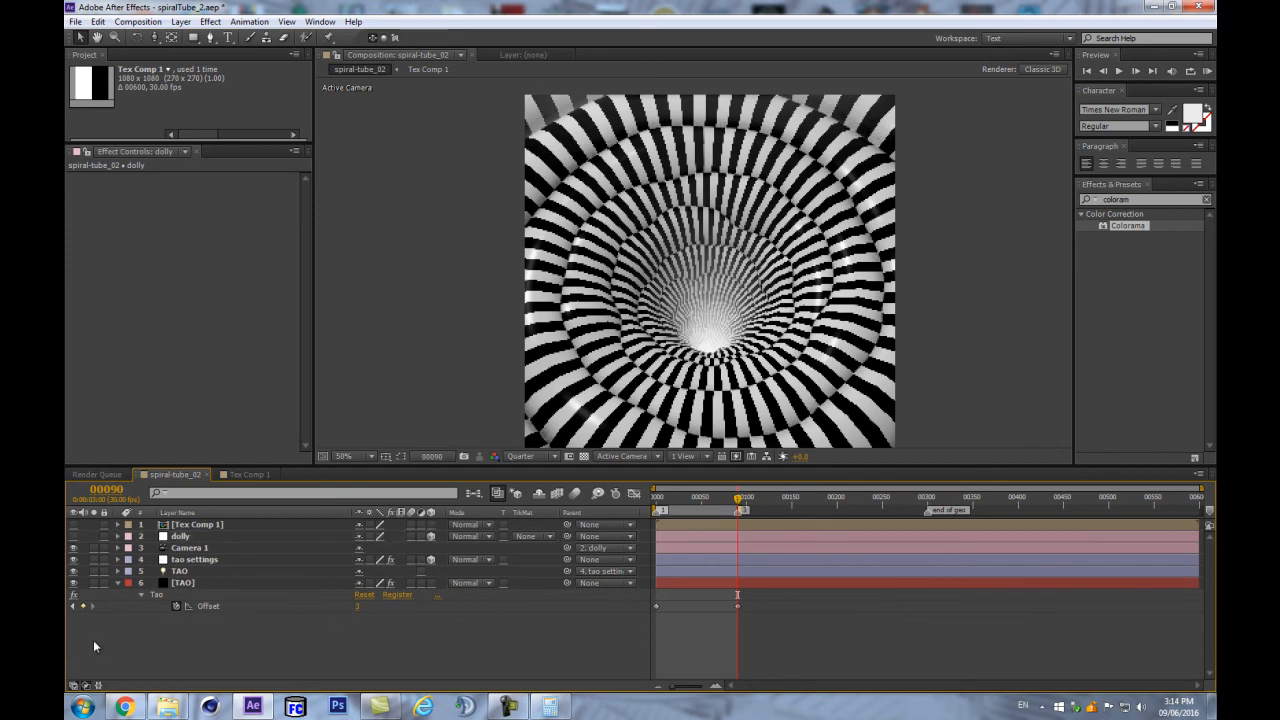
pyautogui.click(185, 582)
# - Under Tao's Material & Lighting, set the Image Based Lighting environment to Dark Industrial
pyautogui.moveTo(305, 200); pyautogui.dragTo(305, 296)
pyautogui.scroll(-6, 296, 318)
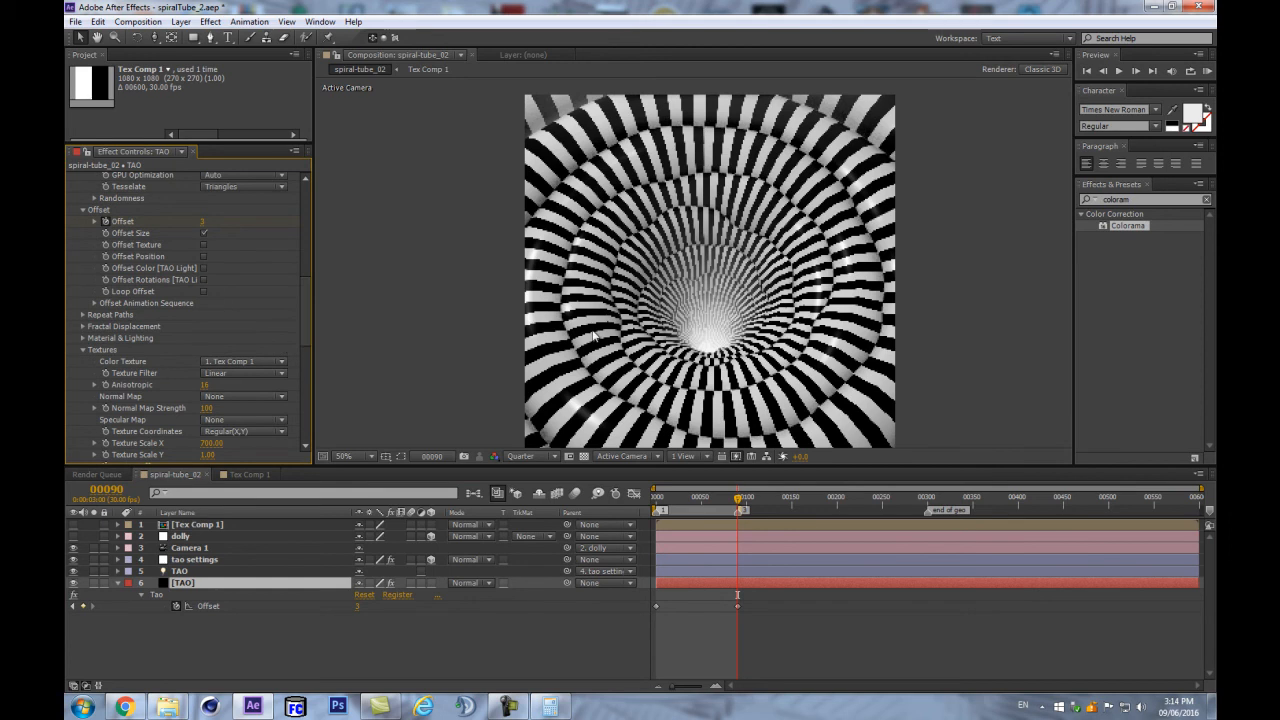
pyautogui.scroll(-2, 145, 318)
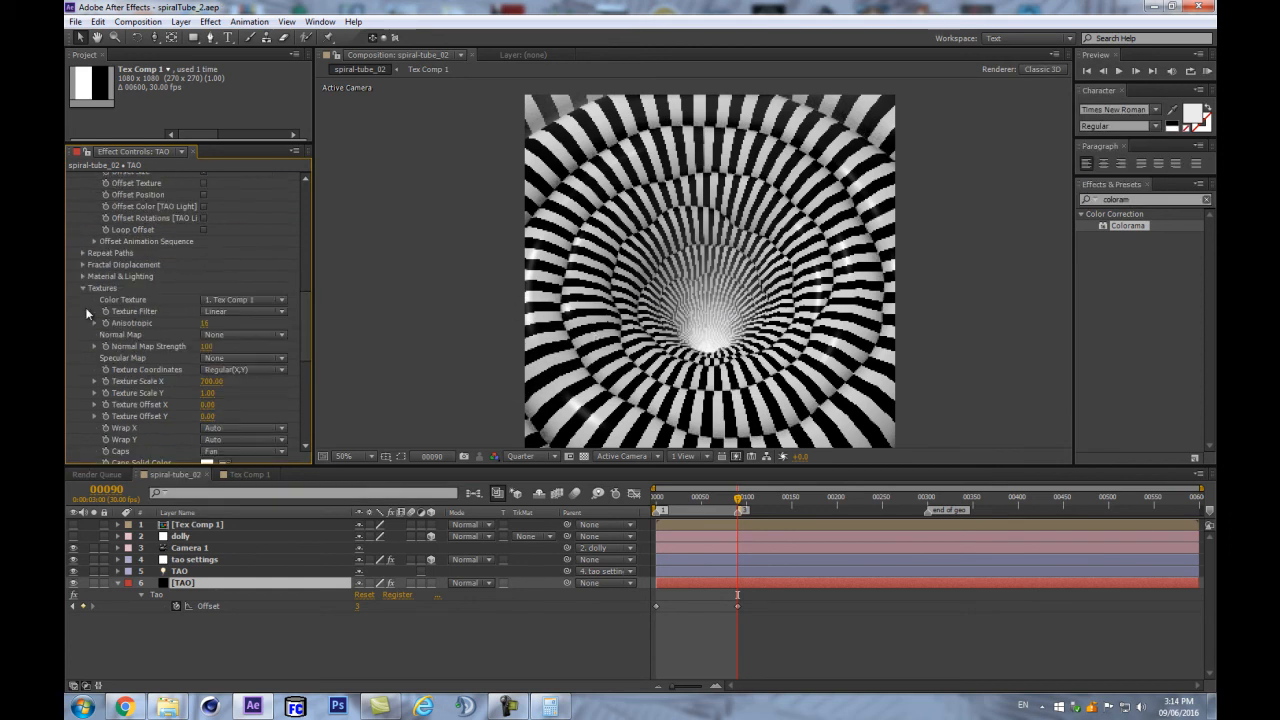
pyautogui.click(83, 283)
pyautogui.click(83, 271)
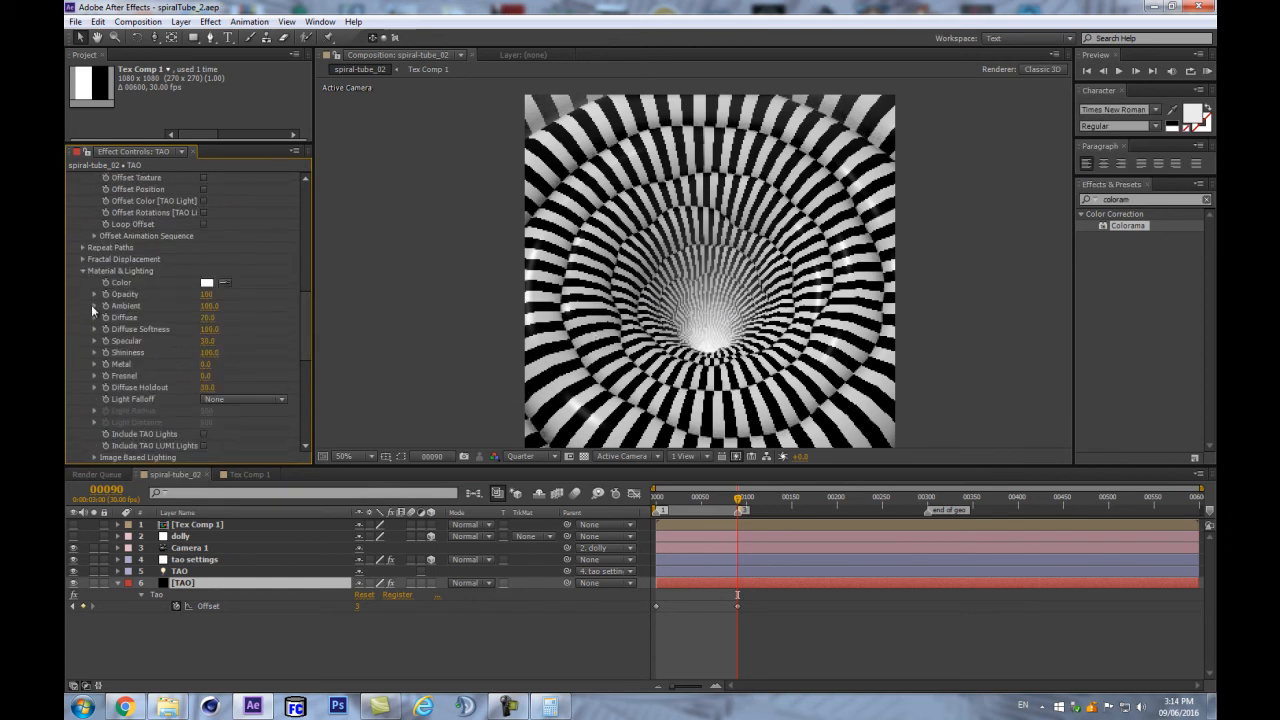
pyautogui.scroll(-2, 252, 368)
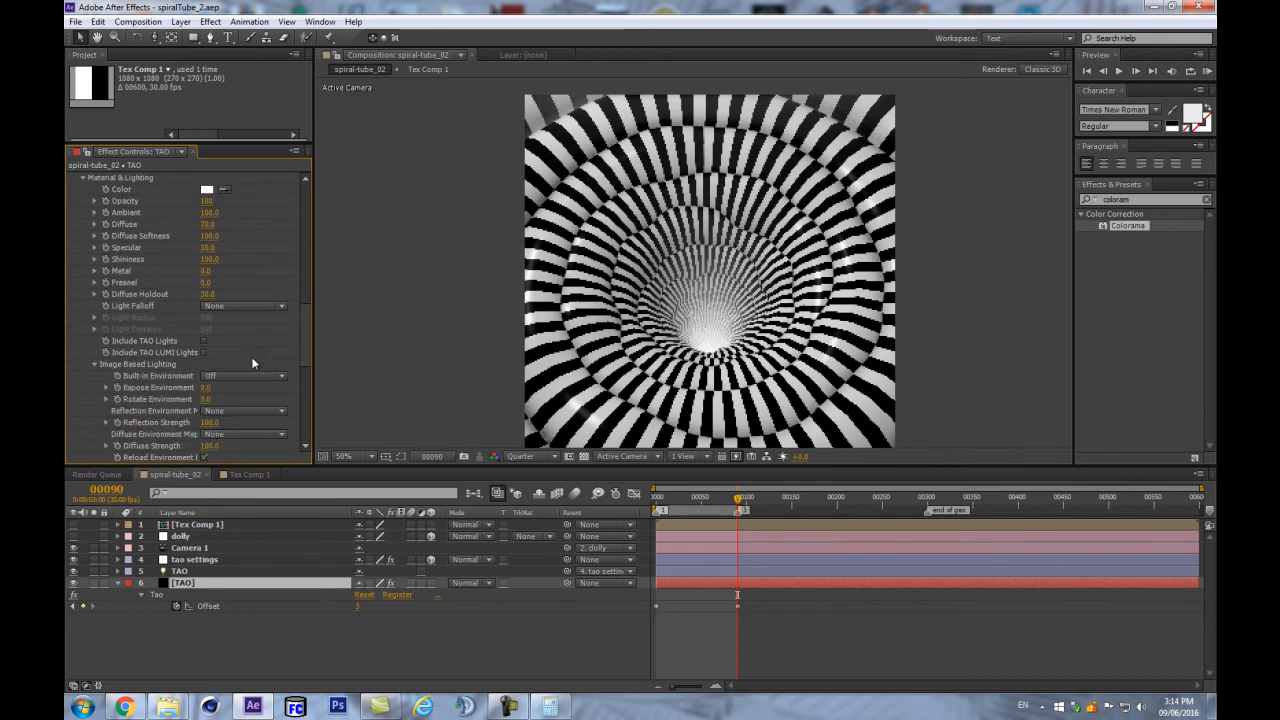
pyautogui.scroll(-3, 258, 350)
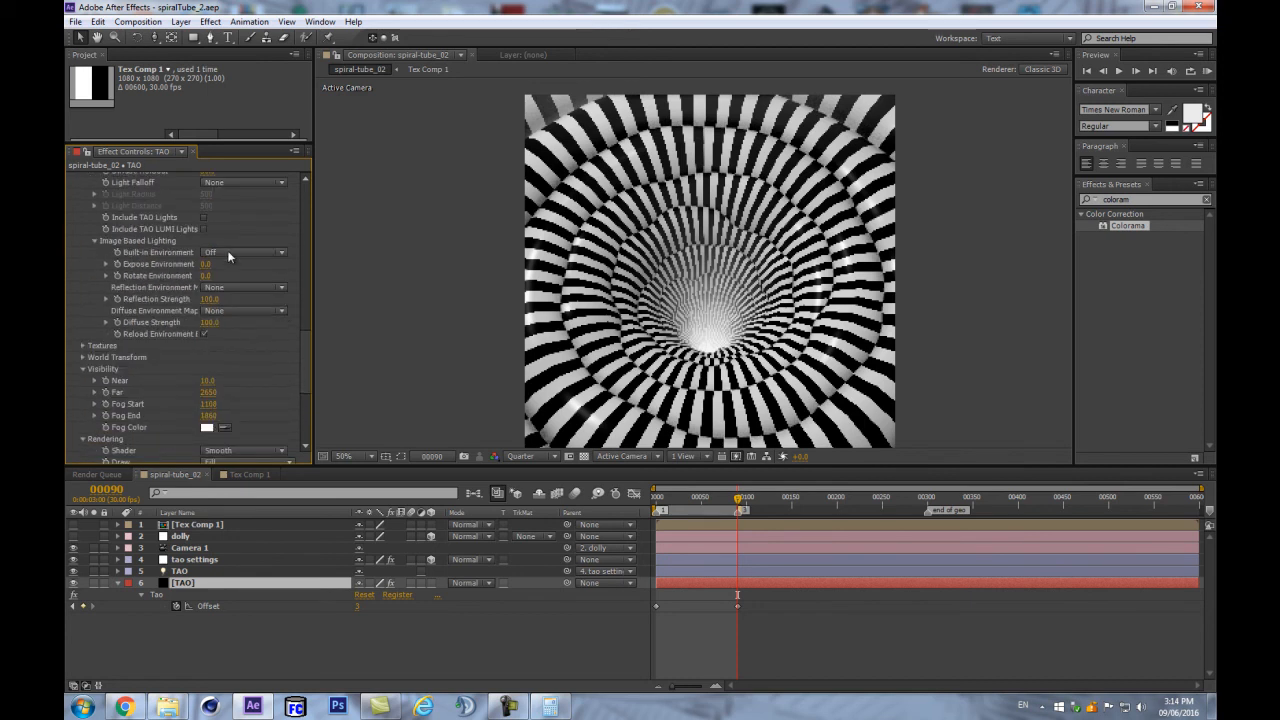
pyautogui.click(227, 251)
pyautogui.click(255, 298)
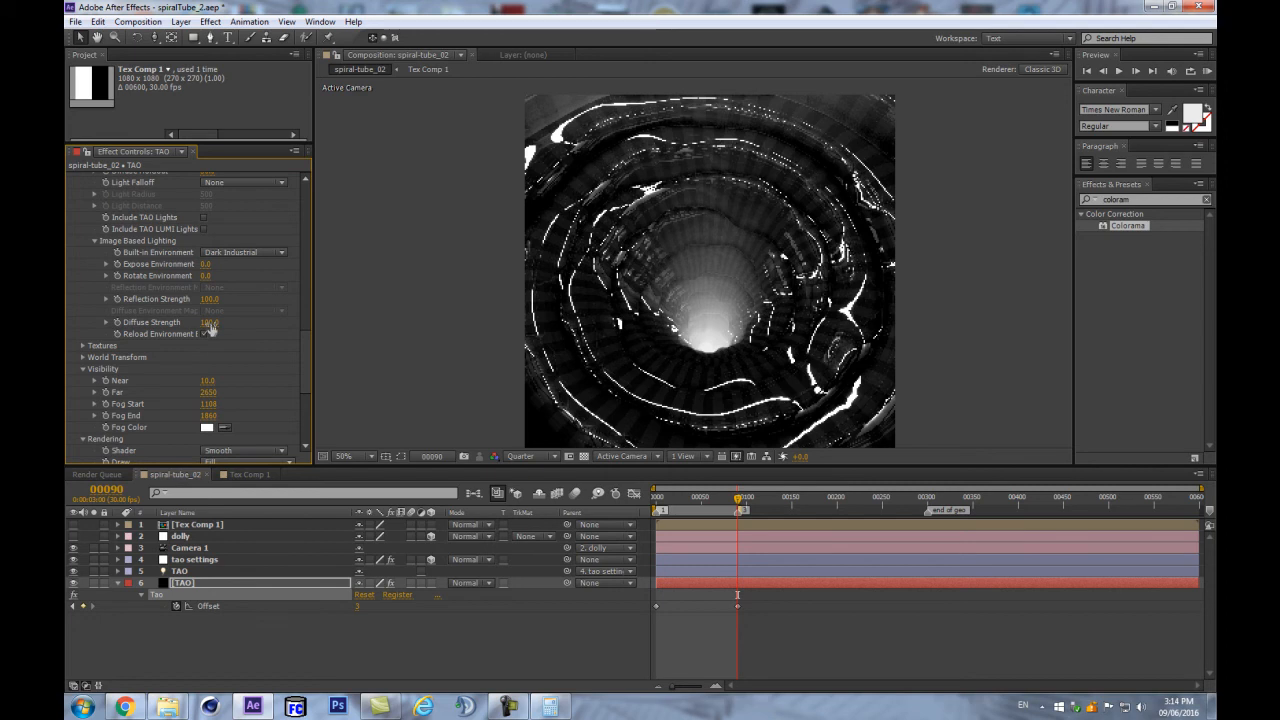
# - Raise Tao's Diffuse Strength slightly and set Reflection Strength to 4
pyautogui.moveTo(208, 324)
pyautogui.mouseDown()
pyautogui.moveTo(236, 316)
pyautogui.moveTo(194, 302)
pyautogui.moveTo(218, 316)
pyautogui.mouseUp()
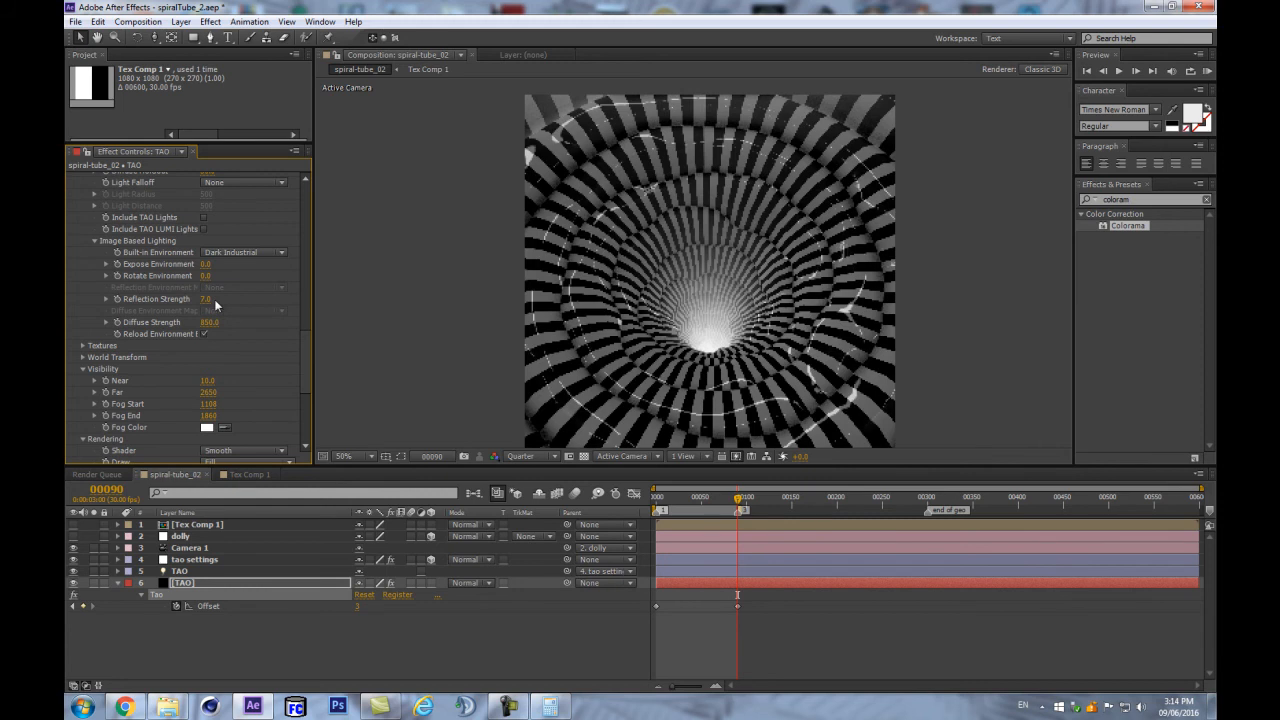
pyautogui.press('Return')
pyautogui.click(206, 298)
pyautogui.write('4')
pyautogui.press('Return')
pyautogui.press('Return')
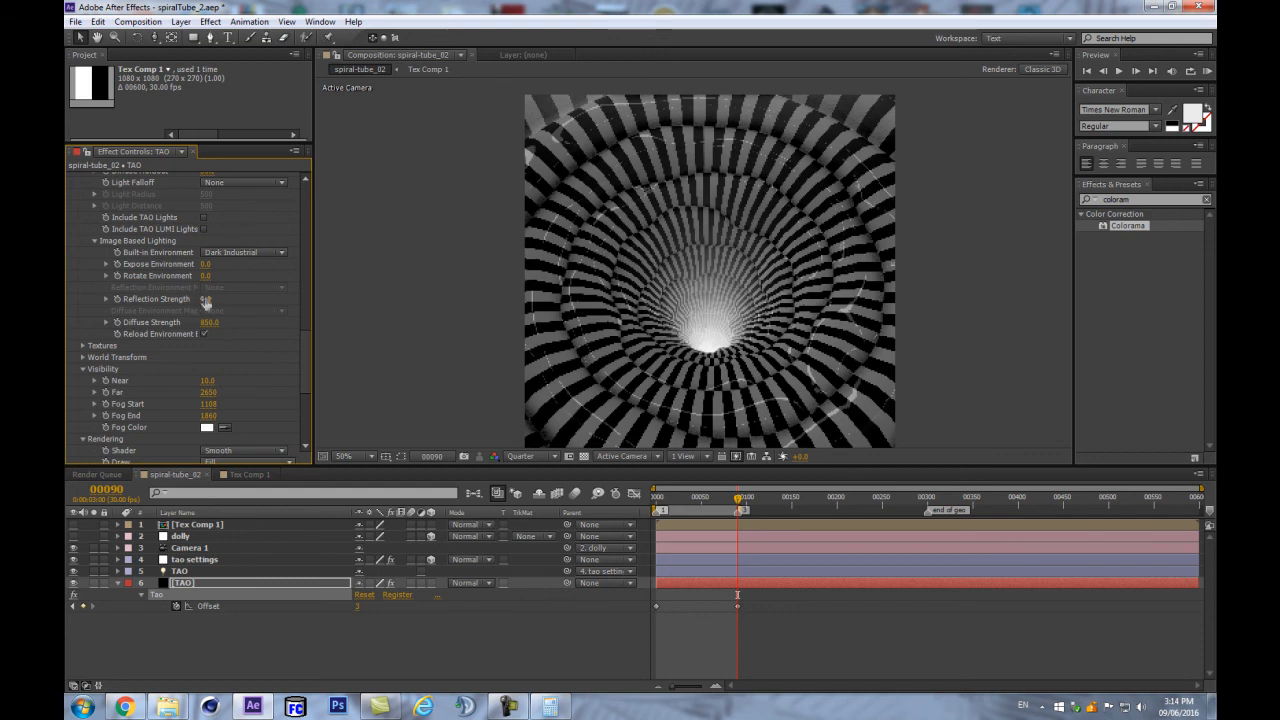
# - Set Tao's Fresnel to 77, after briefly trying 90
pyautogui.scroll(1, 226, 259)
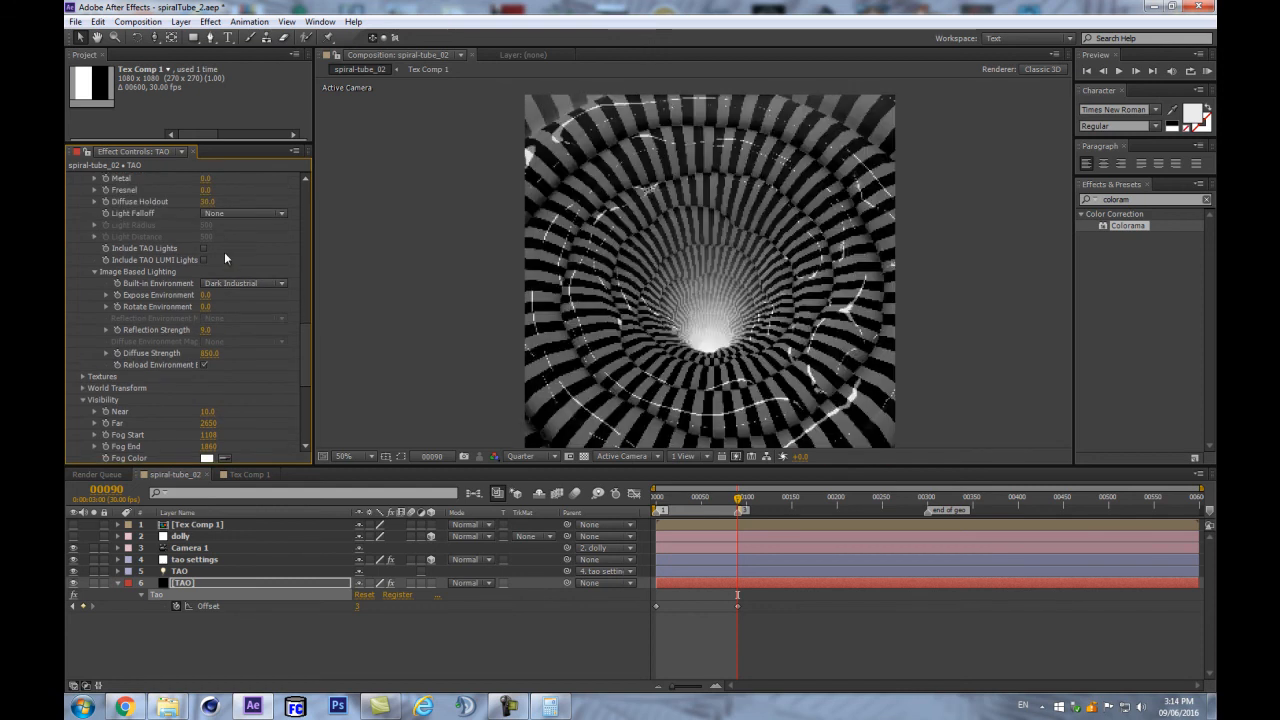
pyautogui.click(209, 201)
pyautogui.moveTo(212, 188)
pyautogui.mouseDown()
pyautogui.moveTo(300, 178)
pyautogui.moveTo(216, 196)
pyautogui.mouseUp()
pyautogui.click(212, 190)
pyautogui.write('90')
pyautogui.press('Return')
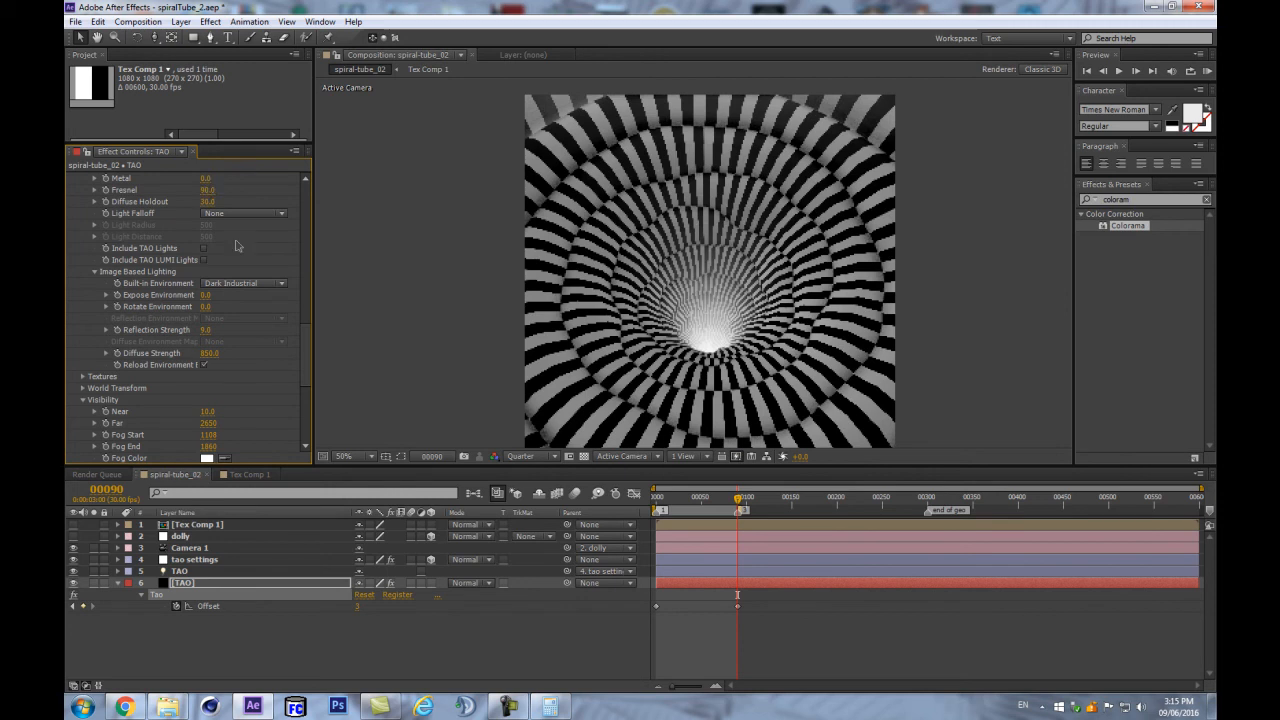
pyautogui.click(207, 190)
pyautogui.write('77')
pyautogui.press('Return')
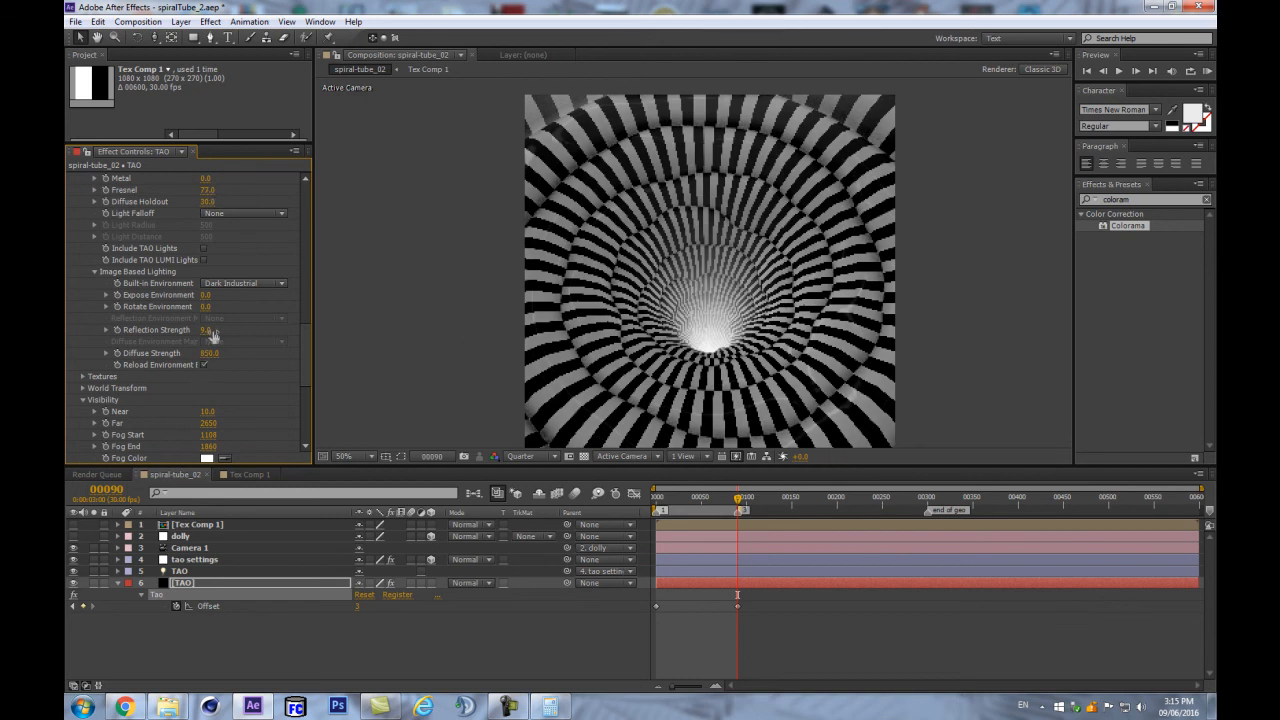
# - Scrub Reflection Strength up to 37, then back down to 23, and deselect the layers
pyautogui.moveTo(206, 330); pyautogui.dragTo(225, 327)
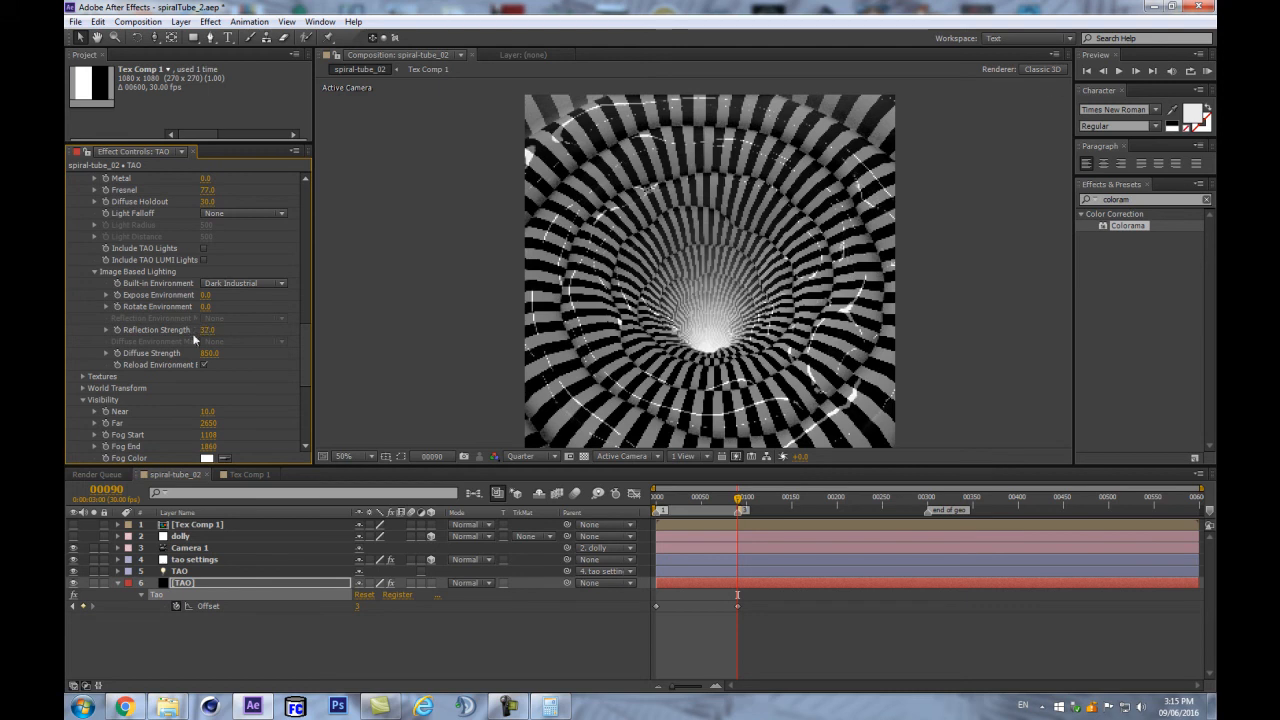
pyautogui.moveTo(200, 337); pyautogui.dragTo(229, 356)
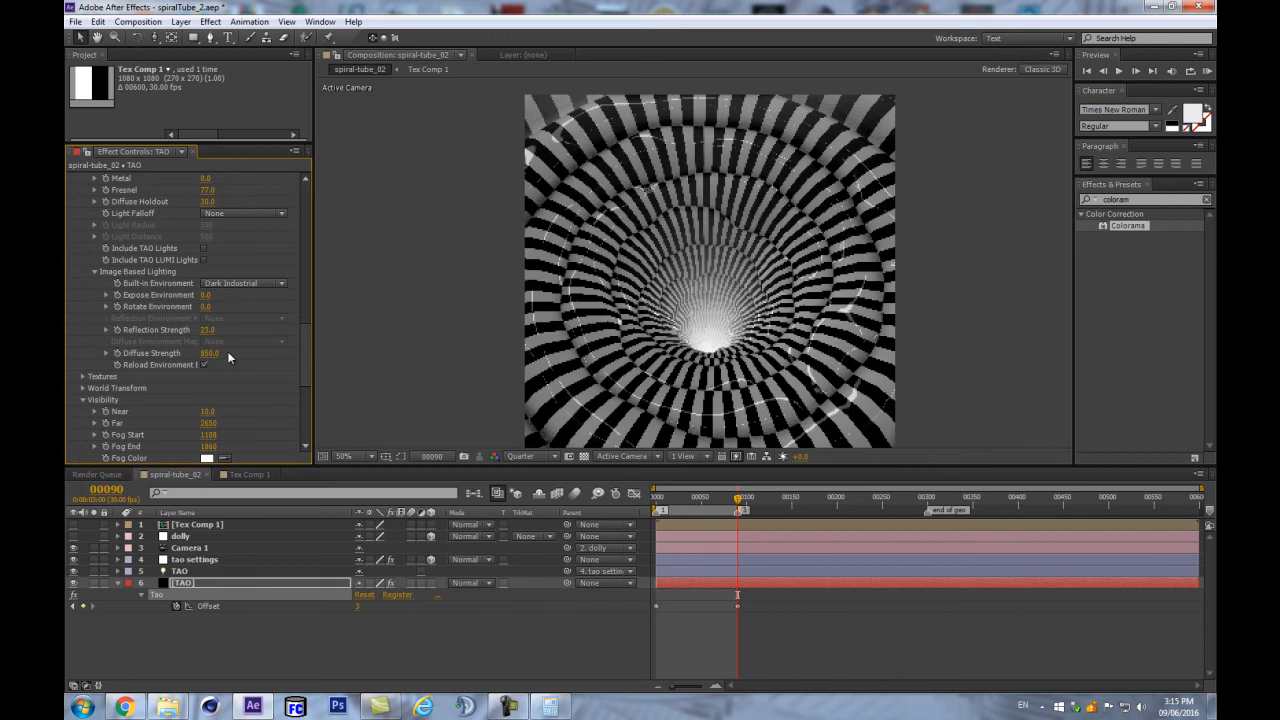
pyautogui.click(291, 670)
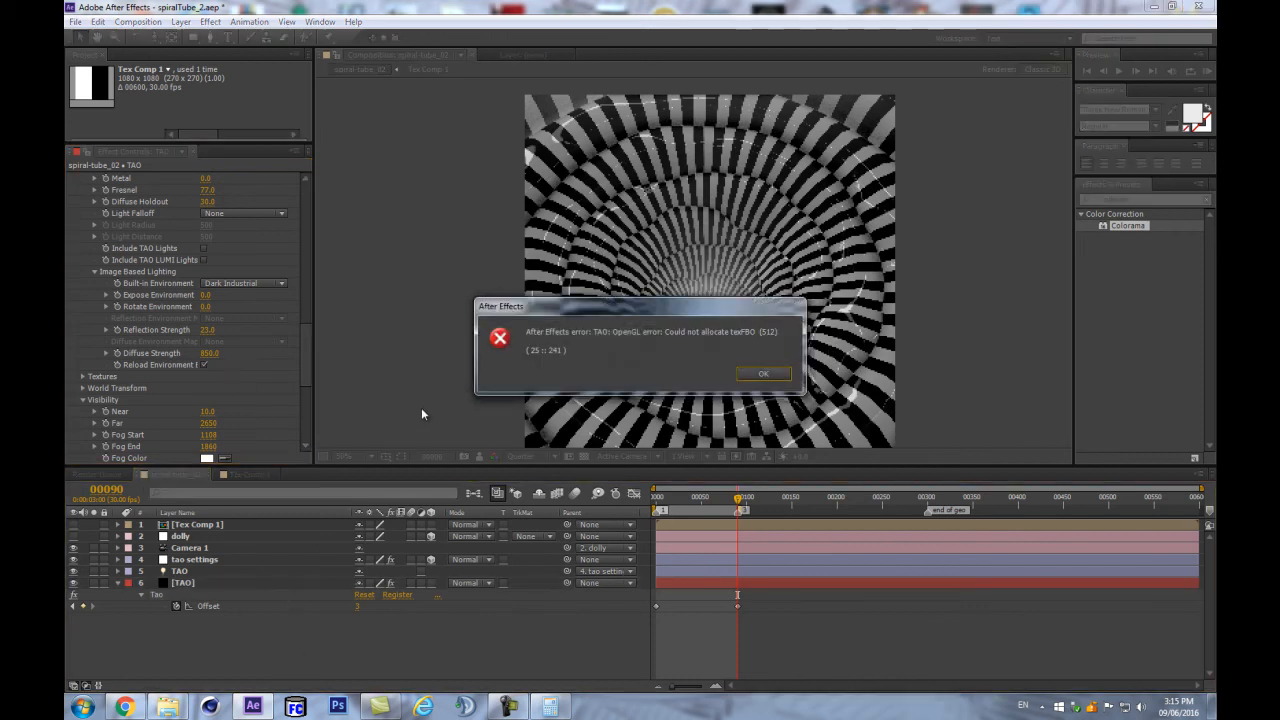
# - Dismiss the OpenGL error and start a preview of the glossy striped tunnel
pyautogui.press('KP_0')
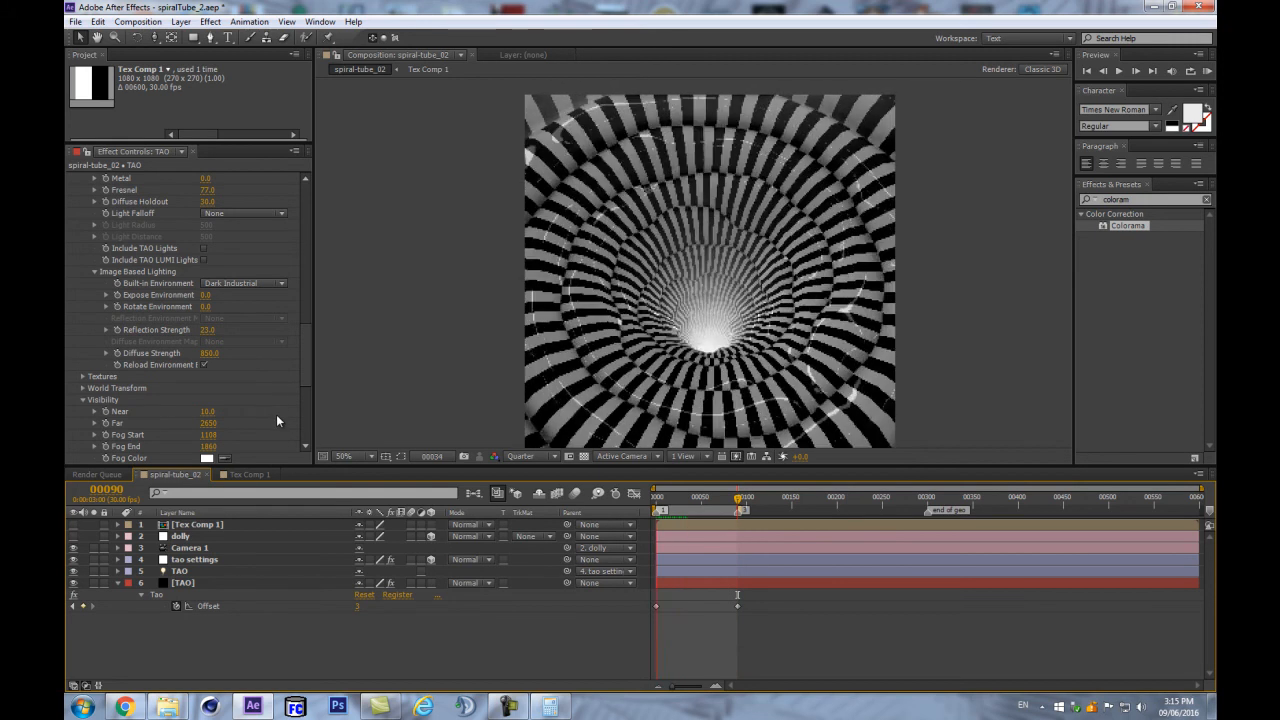
# - Set Reflection Strength to 8, after first trying 4
pyautogui.click(208, 330)
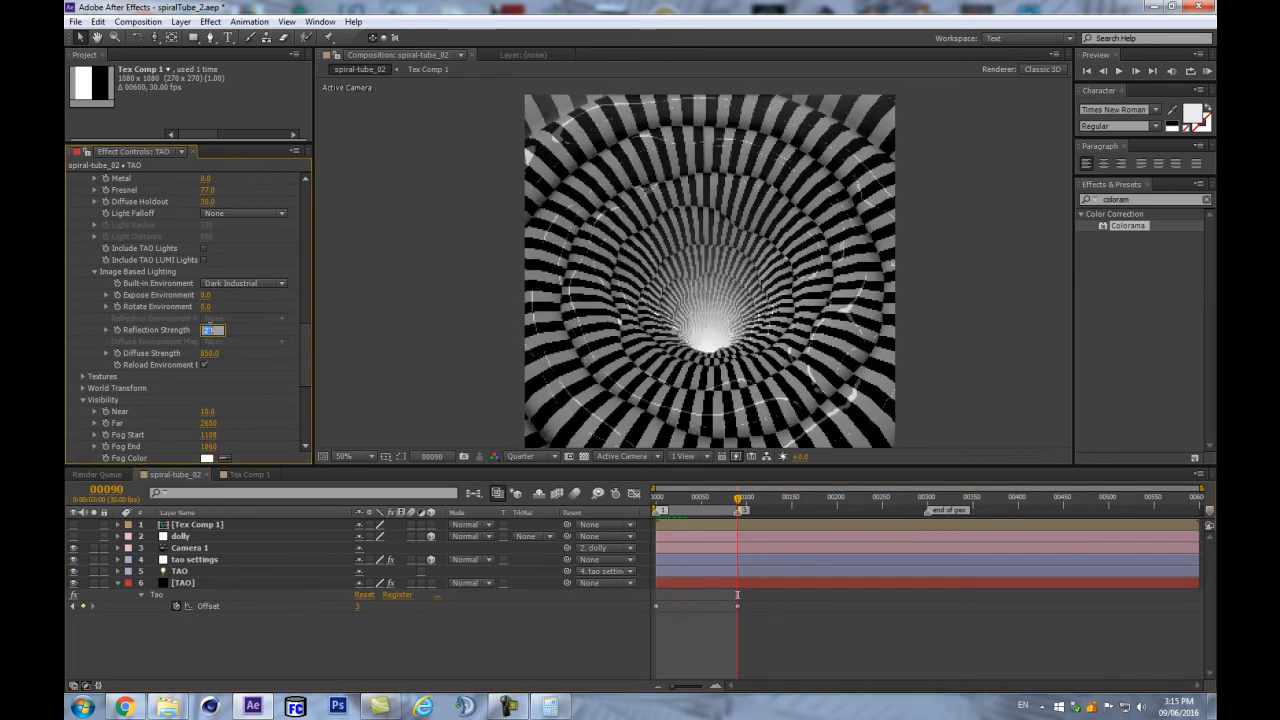
pyautogui.write('4')
pyautogui.press('Return')
pyautogui.click(205, 330)
pyautogui.write('8')
pyautogui.press('Return')
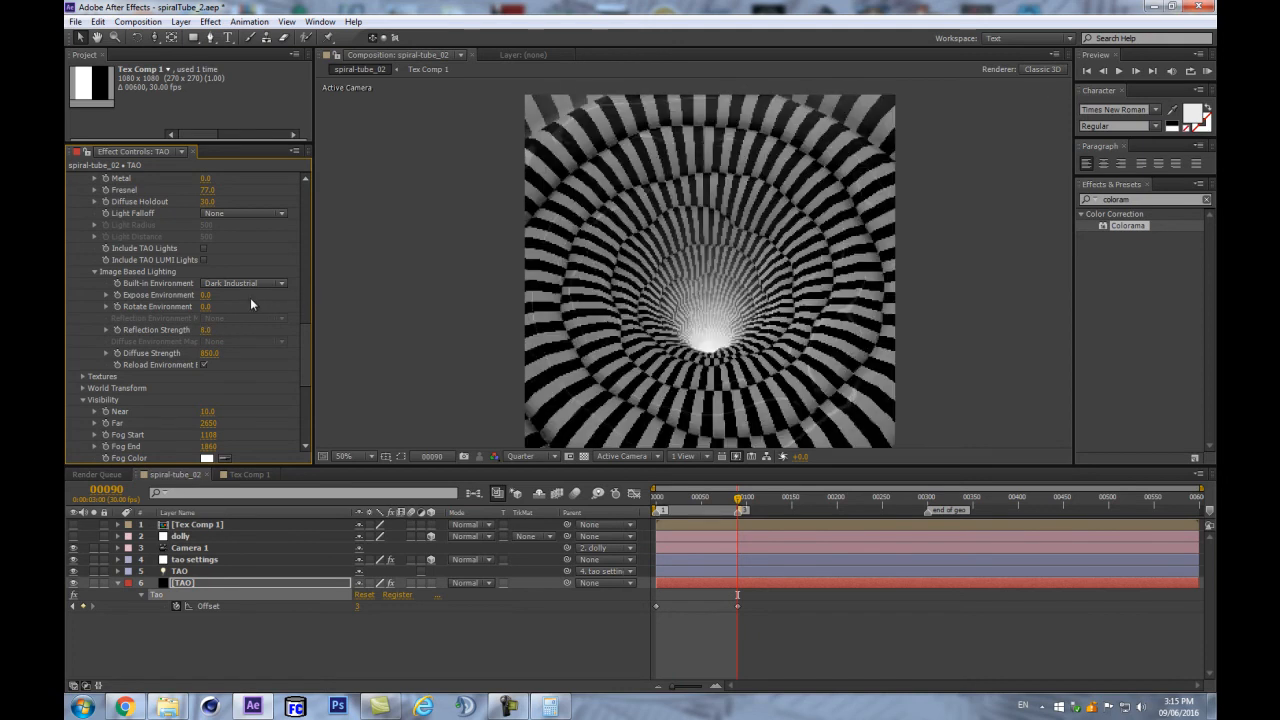
# - Try the Graffiti Ruin built-in environment with Diffuse Strength set to 100
pyautogui.click(232, 285)
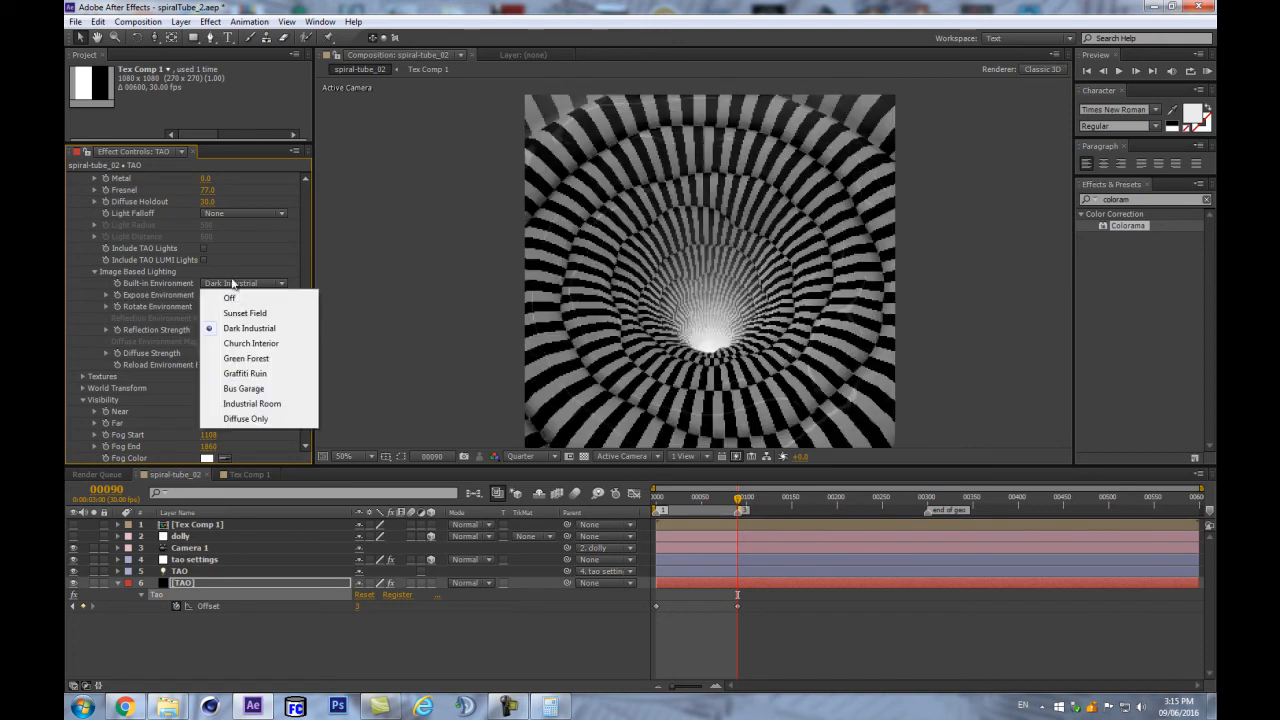
pyautogui.click(245, 376)
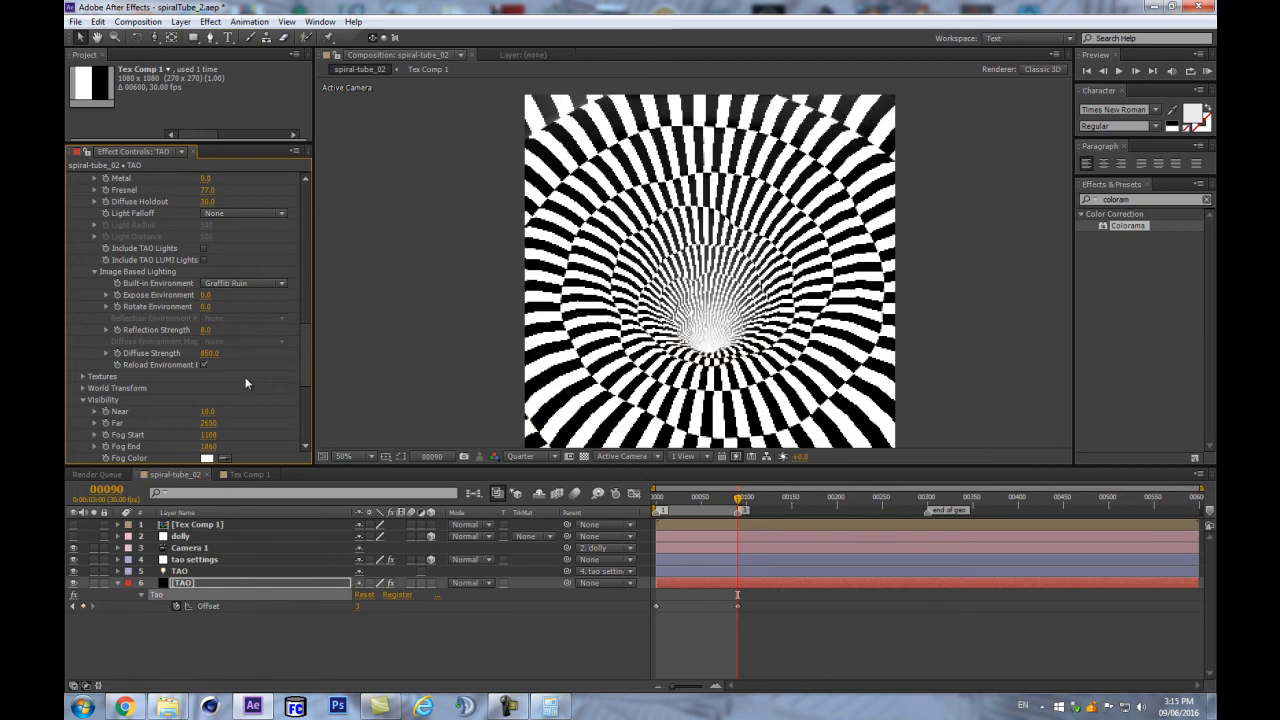
pyautogui.click(208, 354)
pyautogui.write('100')
pyautogui.press('Return')
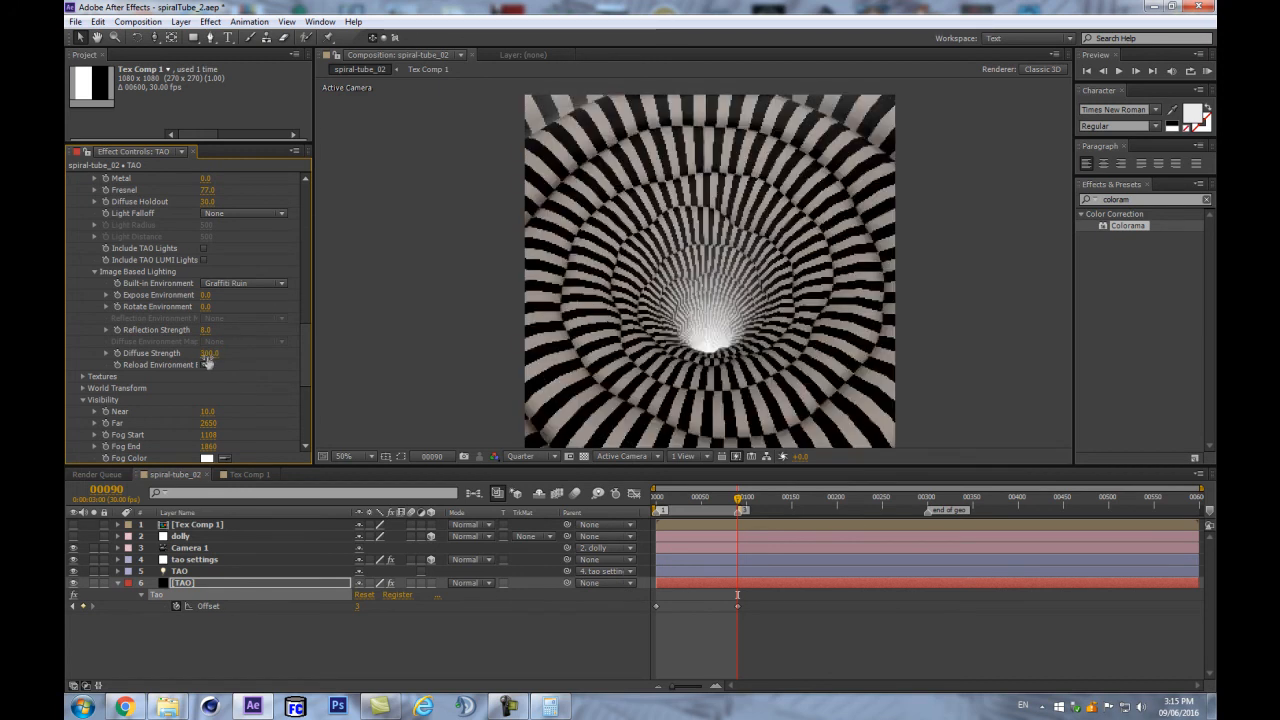
# - Switch back to Dark Industrial and scrub Diffuse Strength up to about 554
pyautogui.click(225, 283)
pyautogui.click(240, 330)
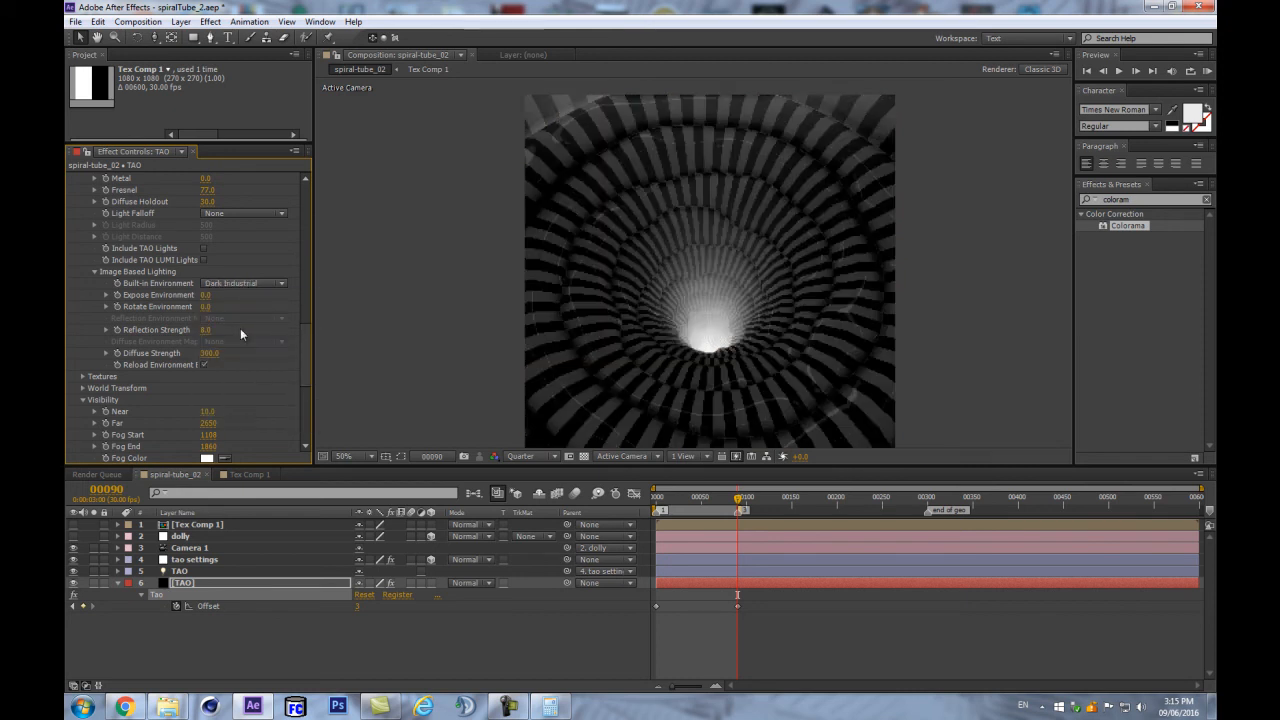
pyautogui.moveTo(212, 353); pyautogui.dragTo(237, 348)
pyautogui.moveTo(212, 353); pyautogui.dragTo(221, 350)
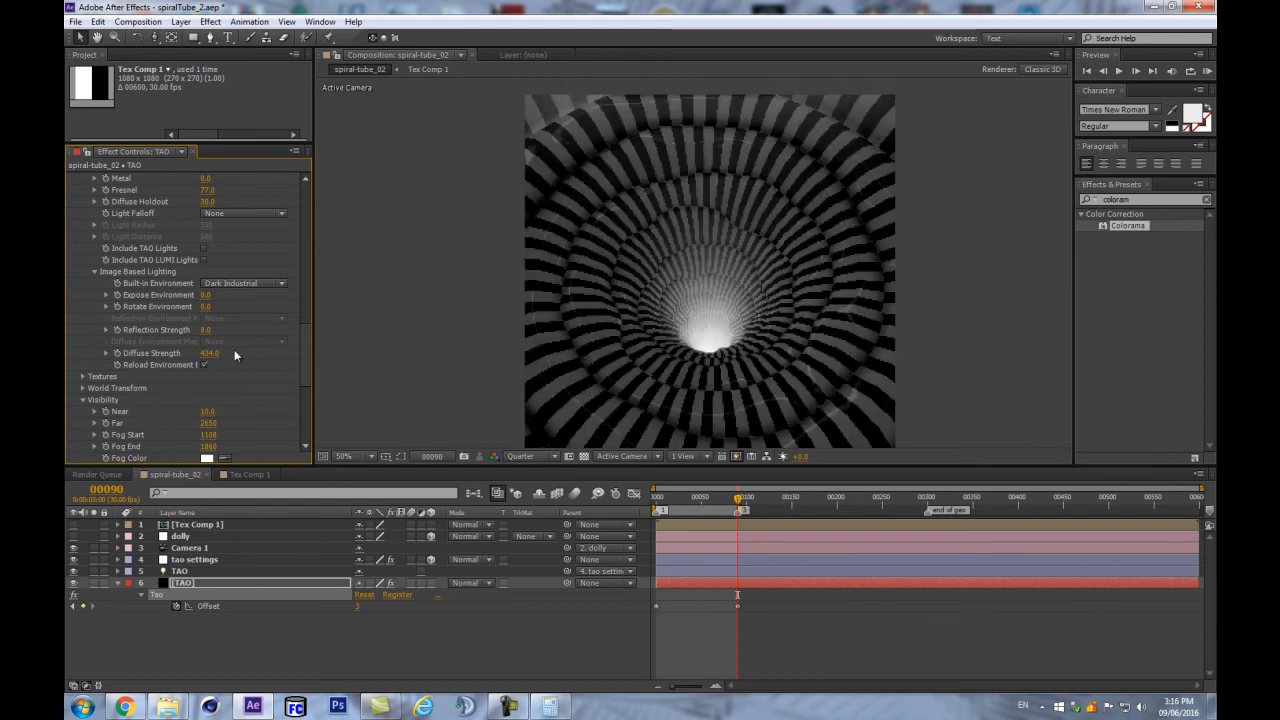
pyautogui.moveTo(212, 353); pyautogui.dragTo(224, 352)
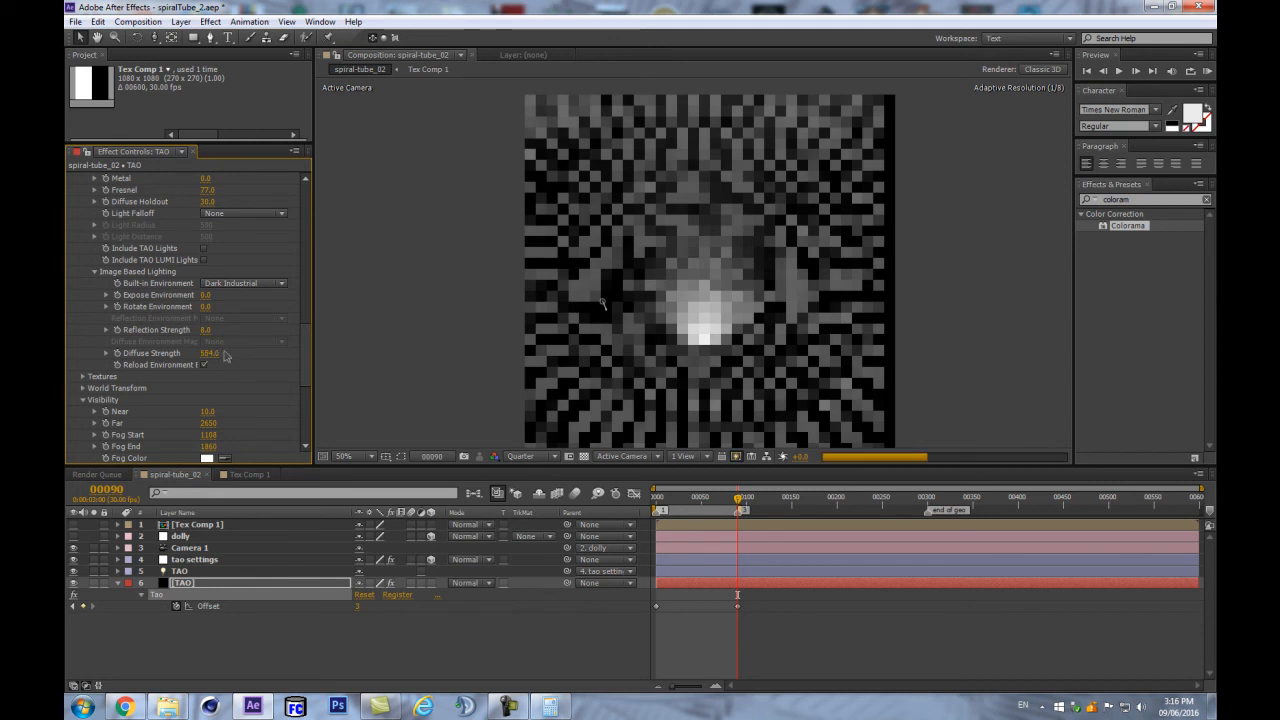
# - Deselect the TAO layer and select layer 1, Tex Comp 1, in the timeline
pyautogui.scroll(-1, 480, 304)
pyautogui.scroll(1, 450, 312)
pyautogui.scroll(-5, 261, 385)
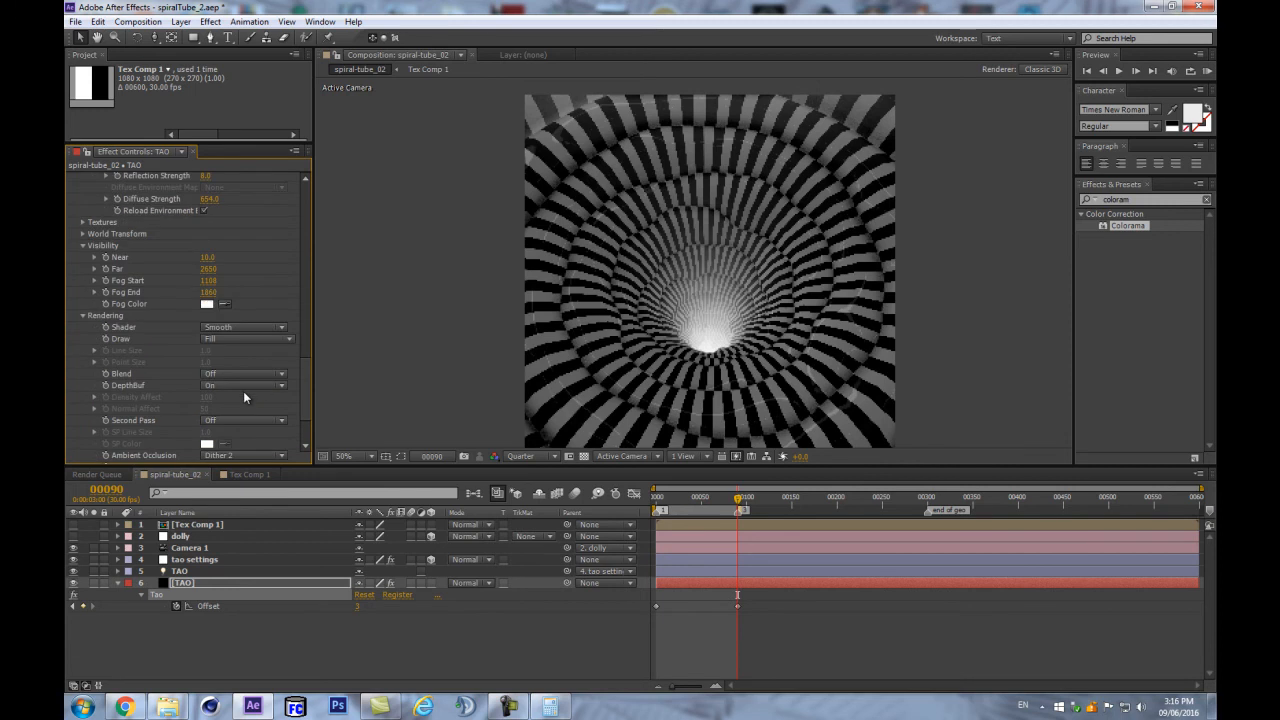
pyautogui.click(168, 635)
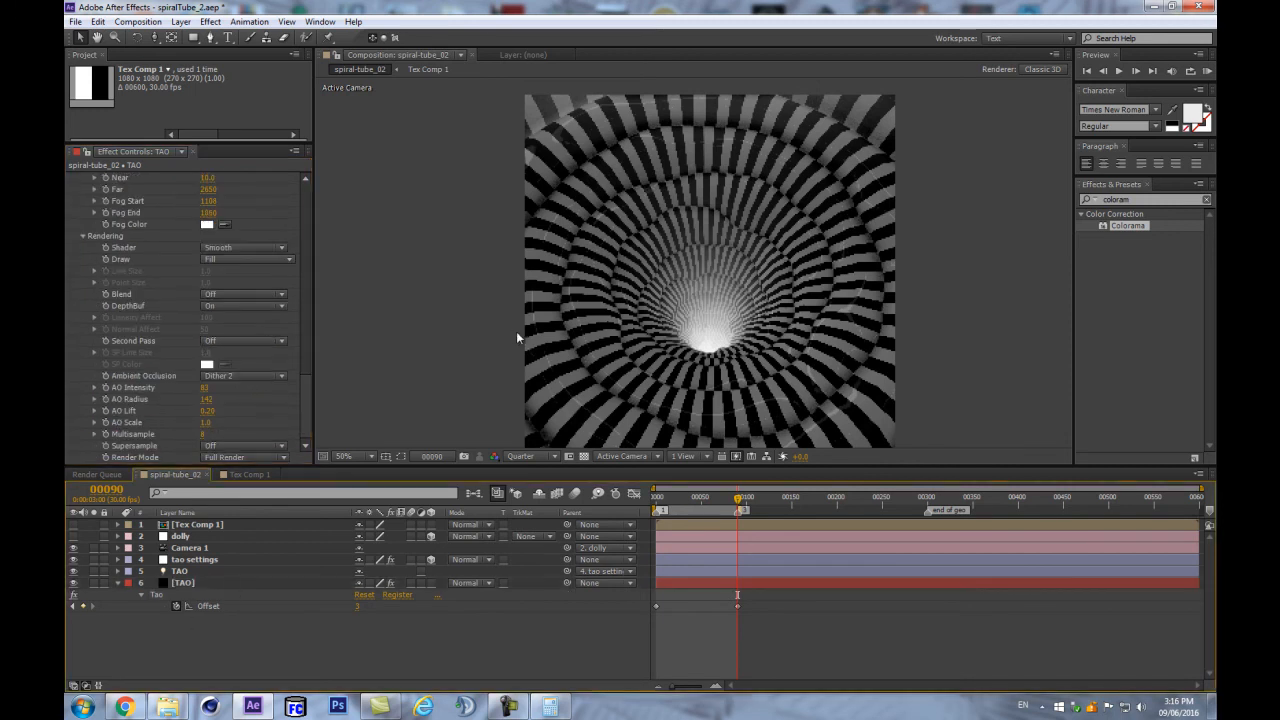
pyautogui.click(217, 528)
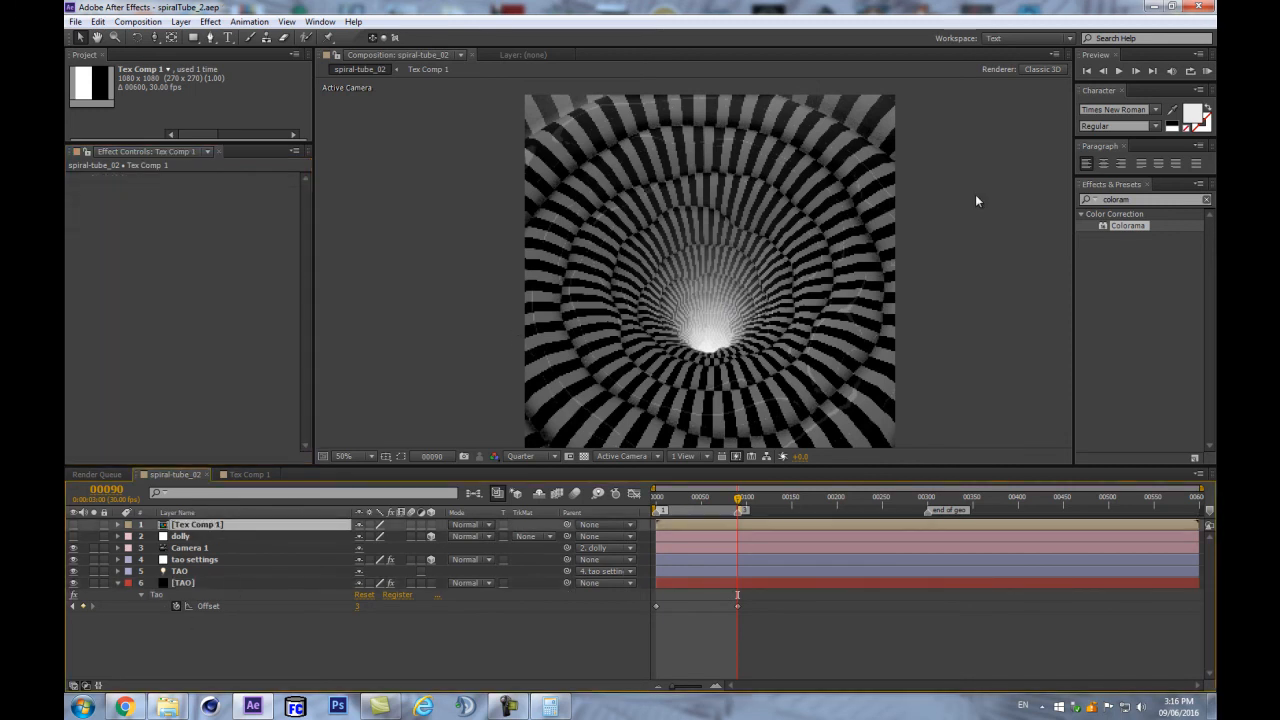
# - Open the Tex Comp 1 precomp and select the Tex layer's Colorama effect
pyautogui.doubleClick(185, 528)
pyautogui.click(195, 525)
pyautogui.scroll(-2, 212, 349)
pyautogui.scroll(-1, 212, 355)
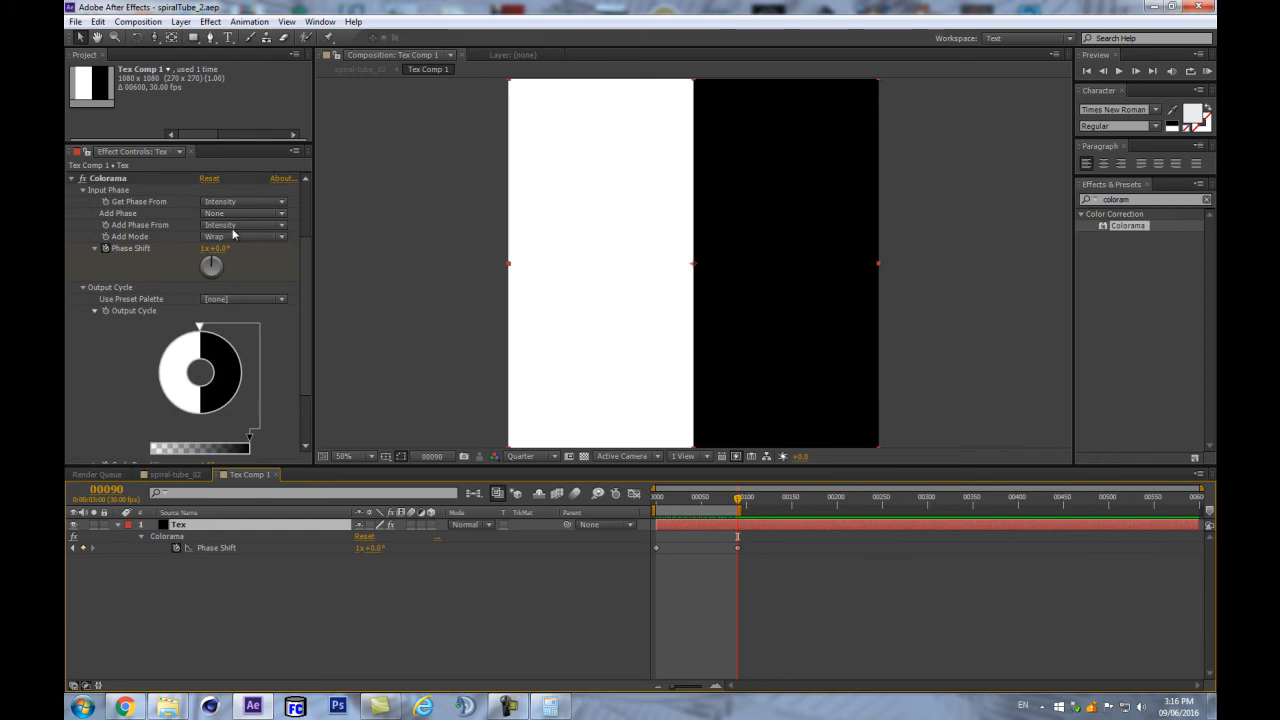
pyautogui.click(97, 182)
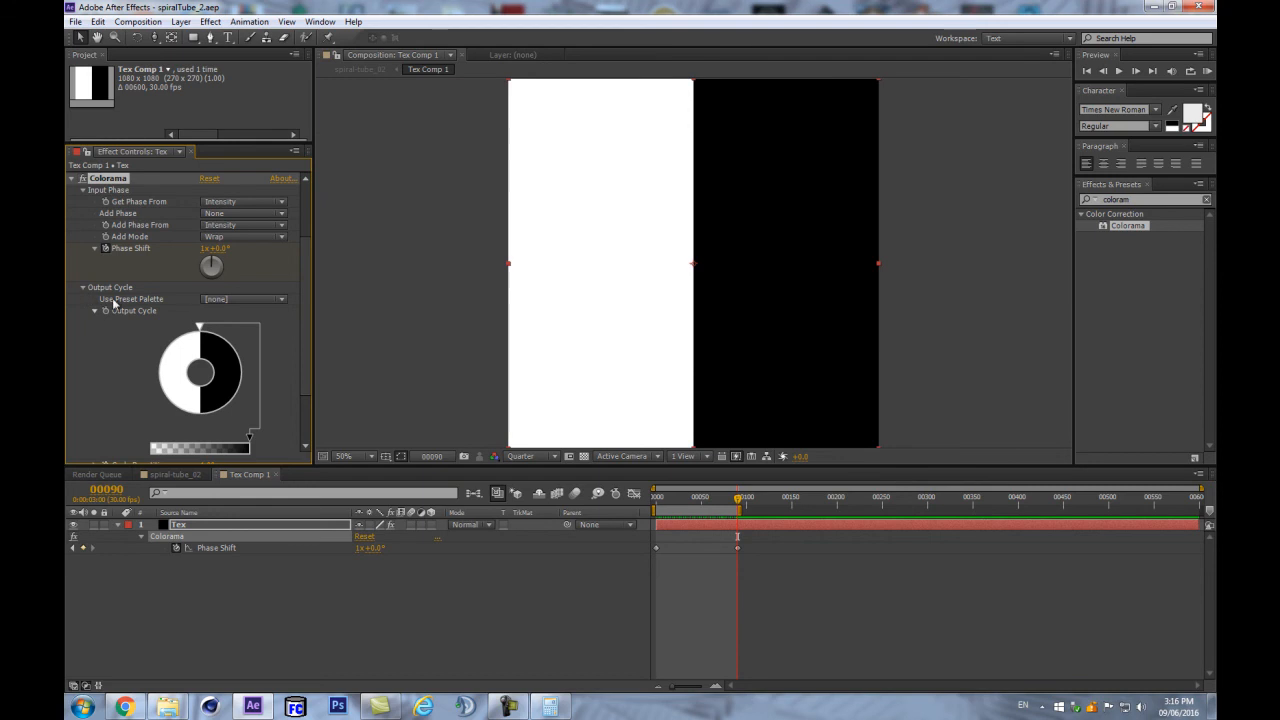
# - Set Colorama's preset palette to RGB instead of Copper, then return to spiral-tube_02 at frame 0
pyautogui.click(241, 300)
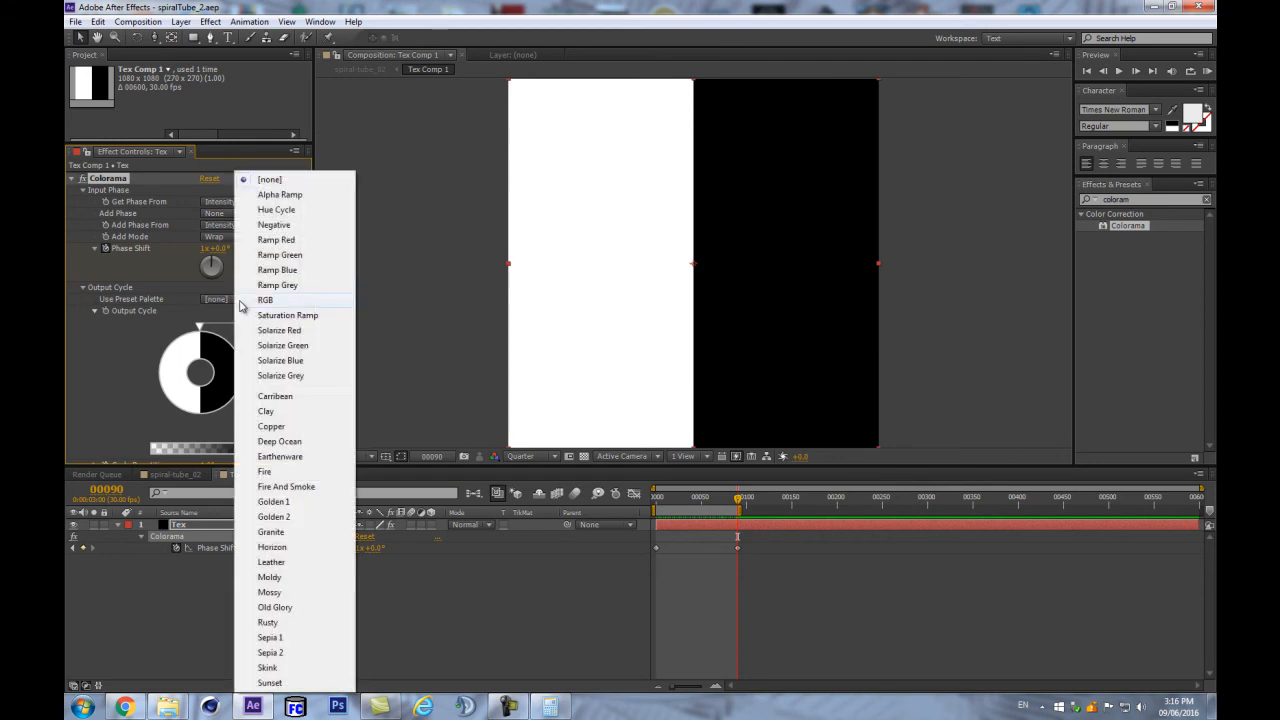
pyautogui.click(270, 426)
pyautogui.click(255, 301)
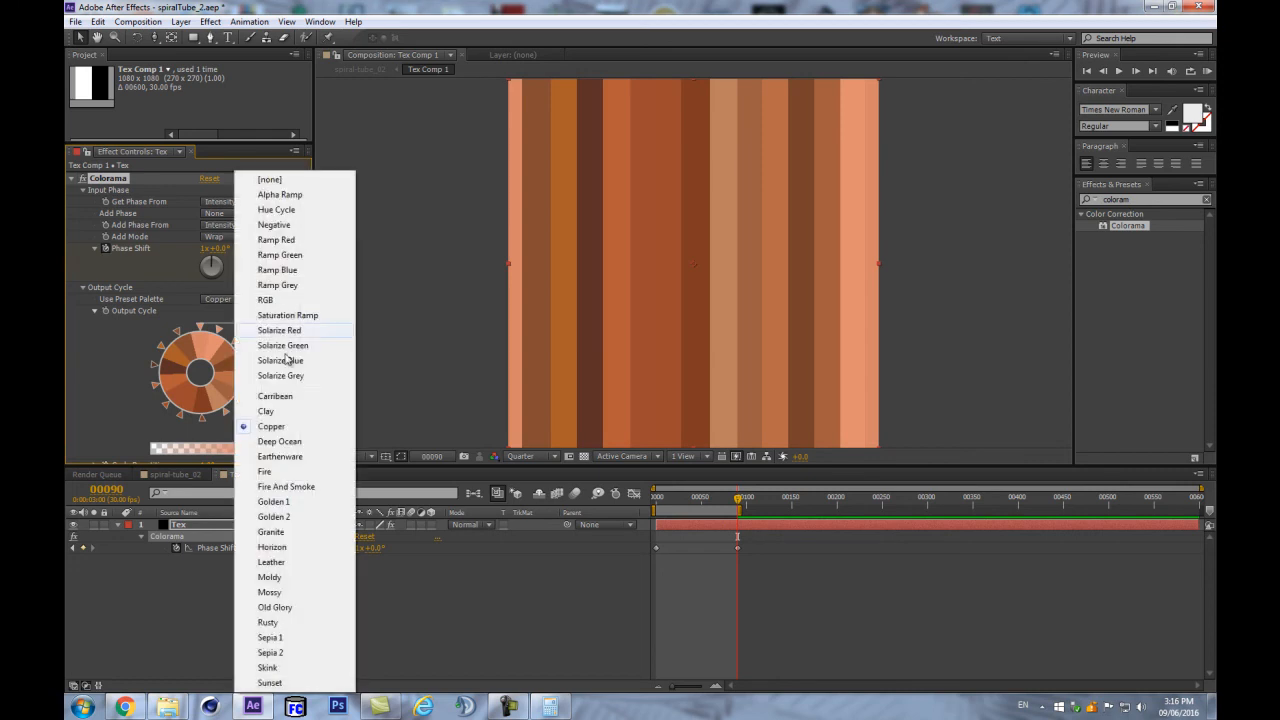
pyautogui.click(283, 299)
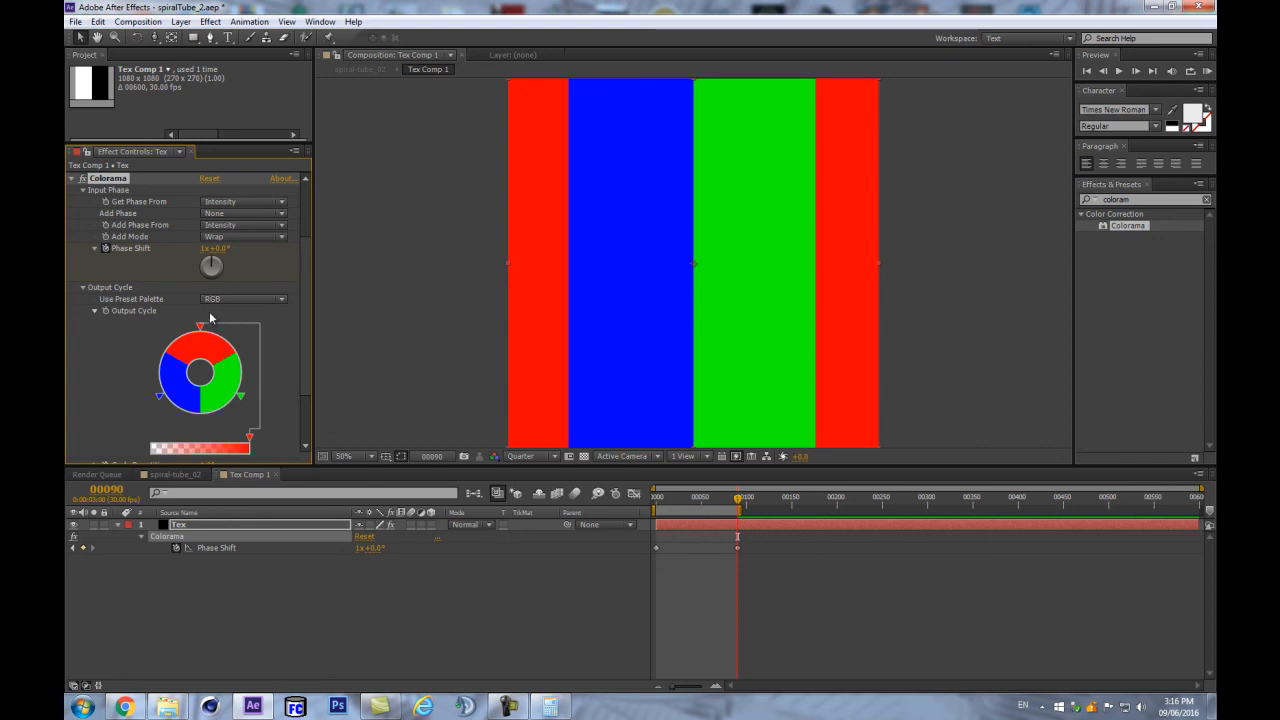
pyautogui.moveTo(738, 499); pyautogui.dragTo(634, 512)
pyautogui.click(476, 495)
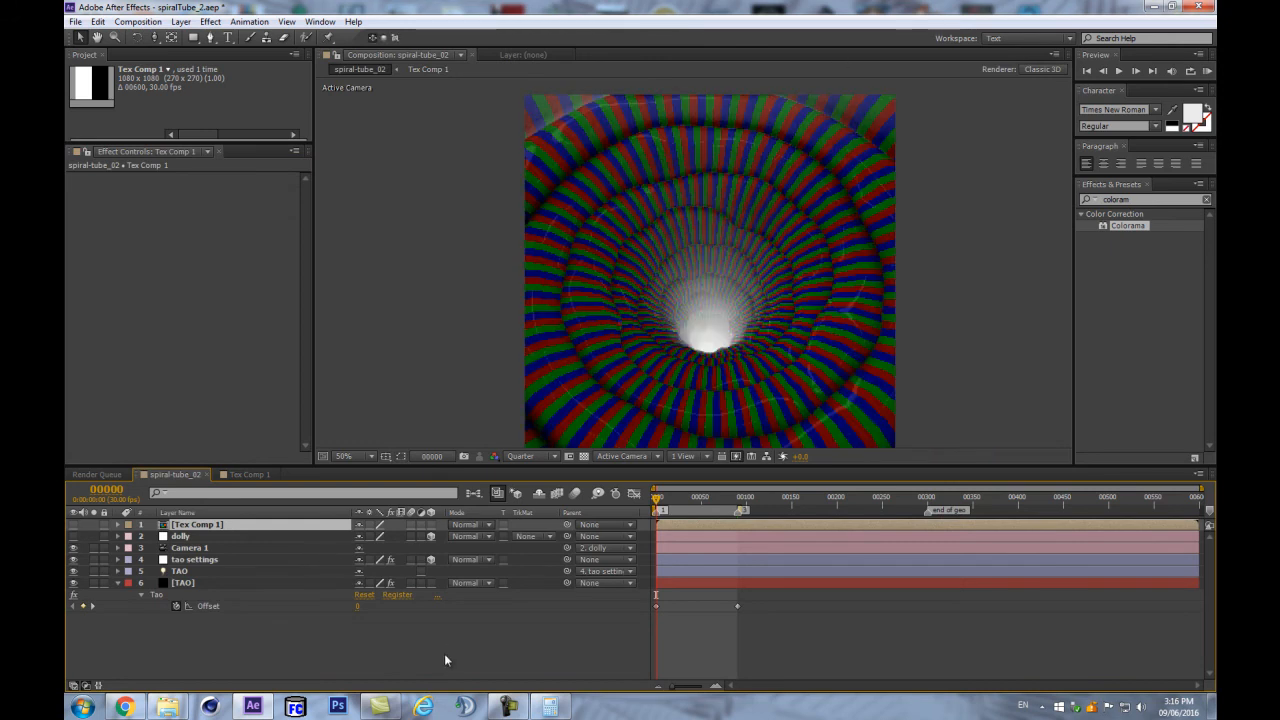
# - Select the TAO layer to show its Tao settings and dismiss the OpenGL error
pyautogui.click(419, 641)
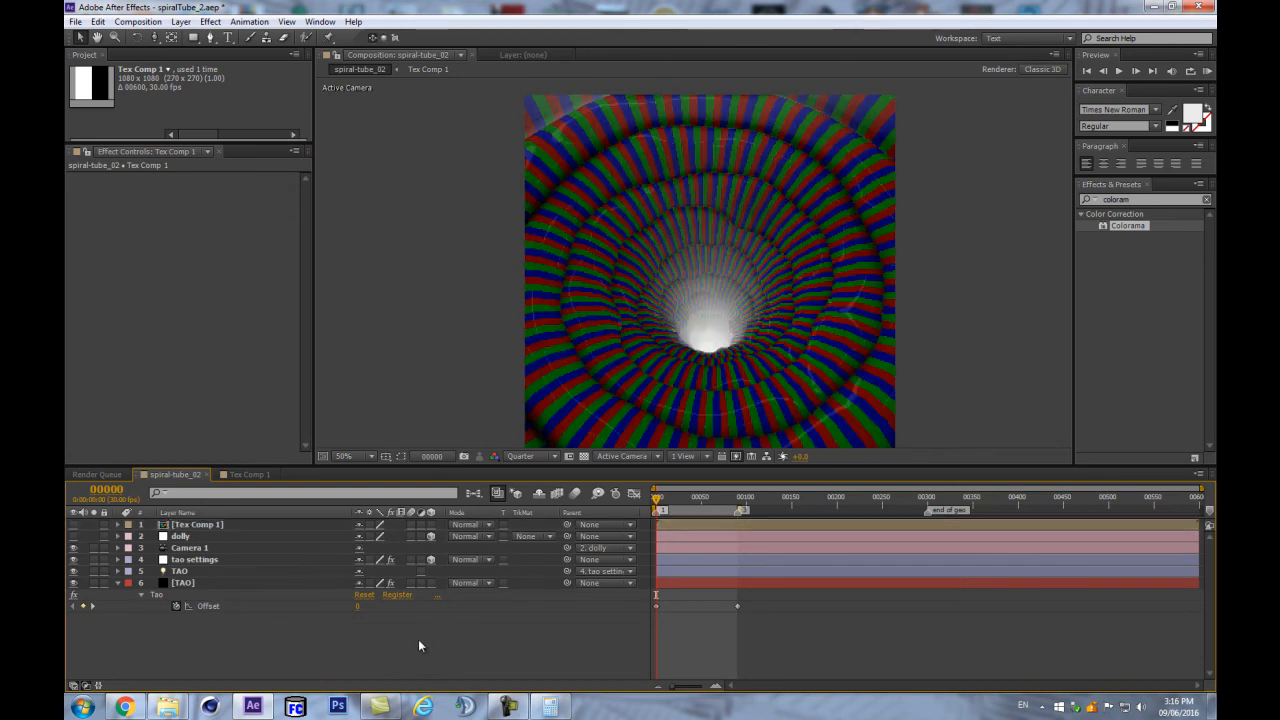
pyautogui.click(283, 584)
pyautogui.press('Return')
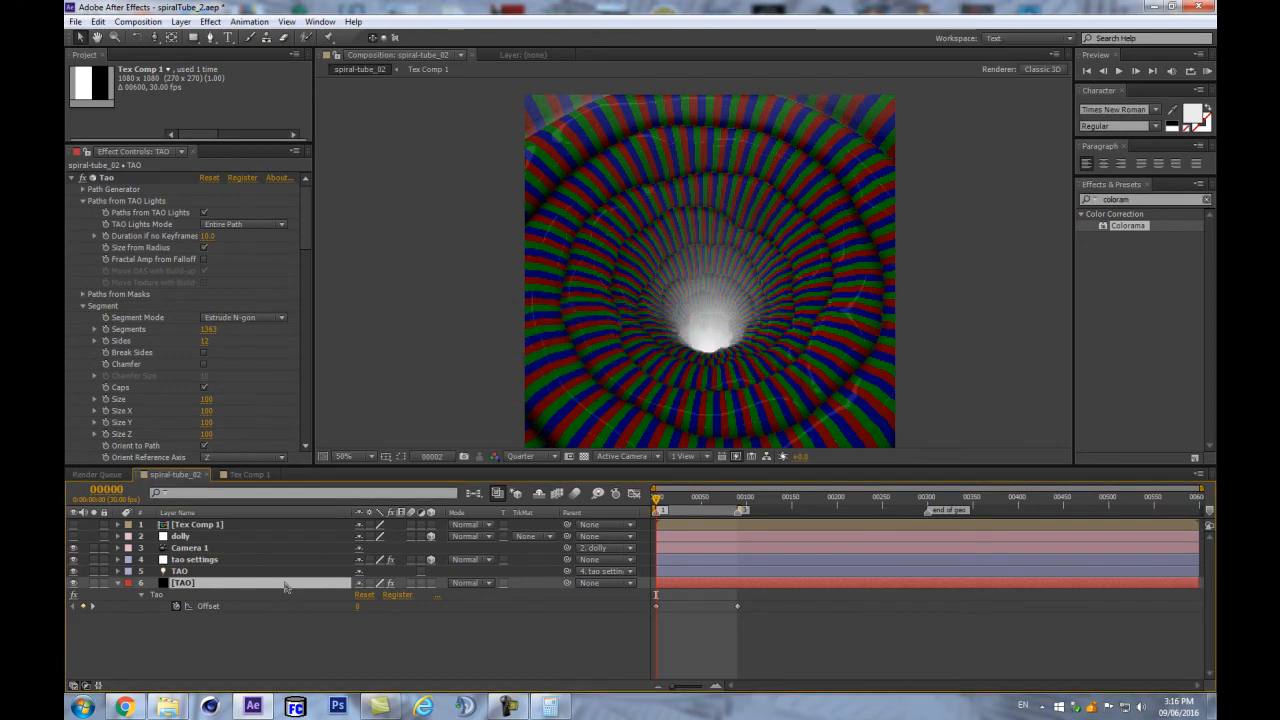
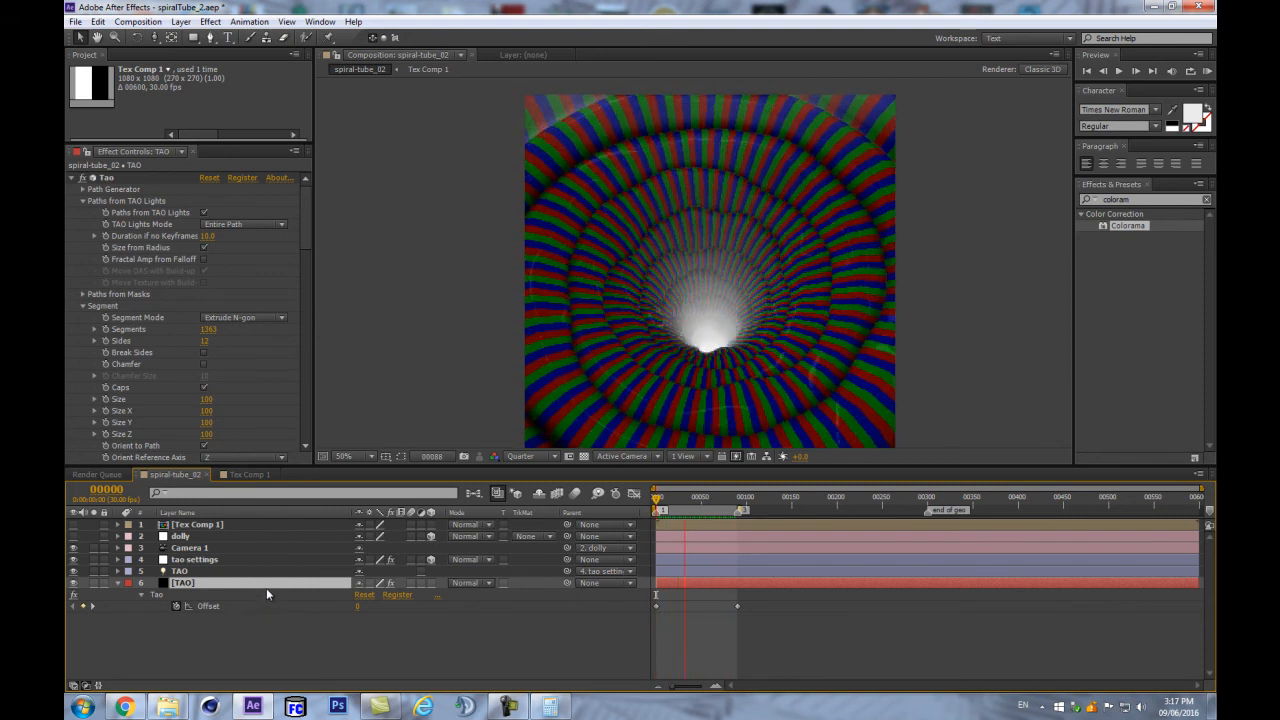
# - Stop the preview and halve Tao's Texture Scale X from 700 to 350 by appending /2
pyautogui.click(215, 584)
pyautogui.moveTo(303, 248); pyautogui.dragTo(312, 398)
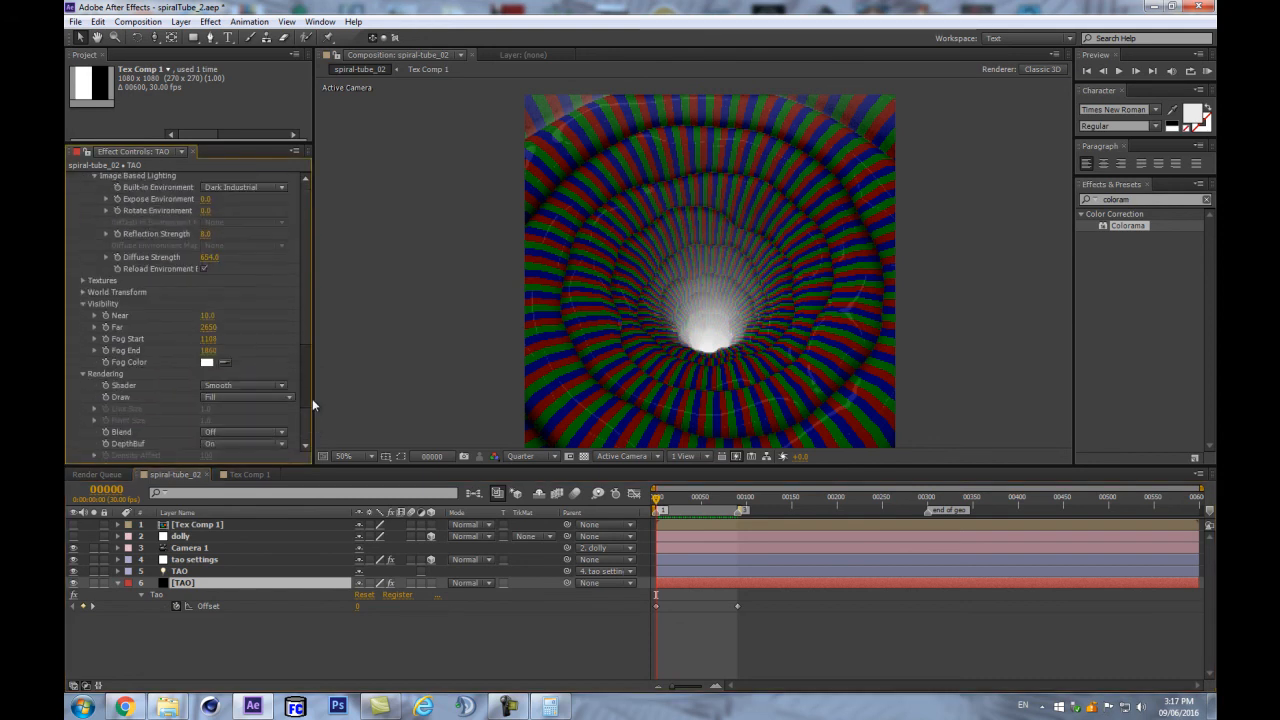
pyautogui.click(83, 281)
pyautogui.click(211, 374)
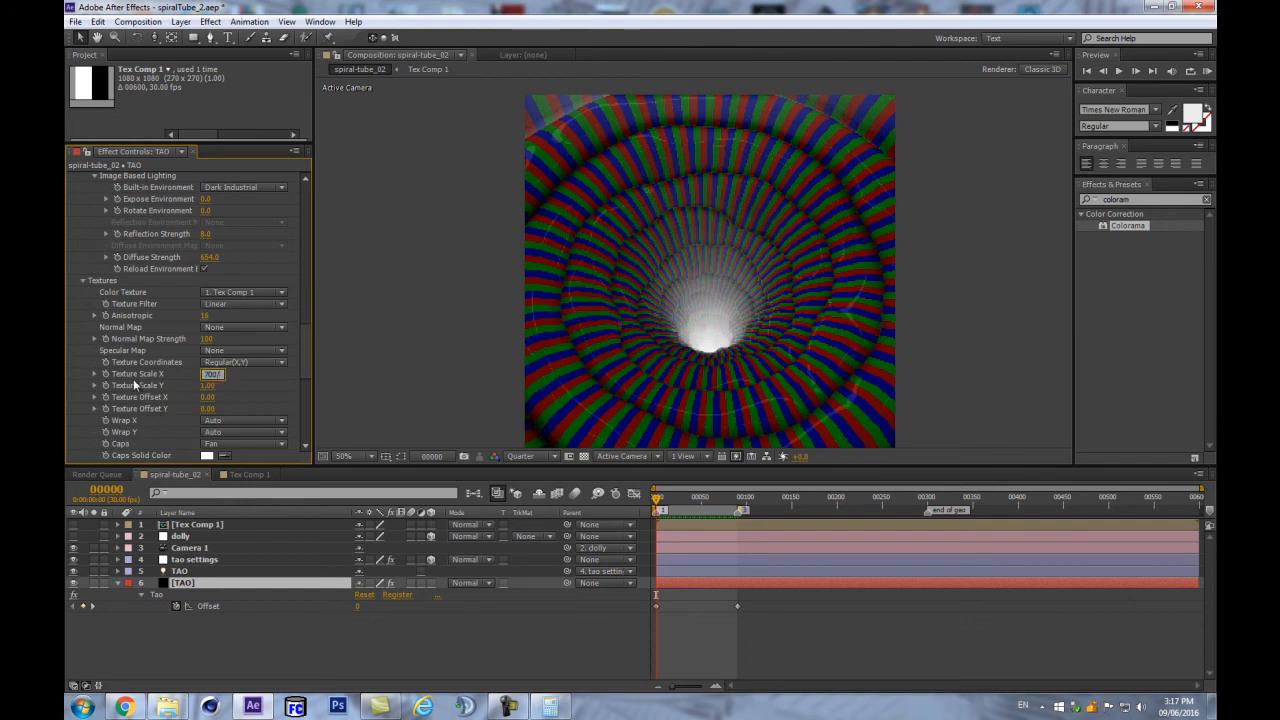
pyautogui.write('/2')
pyautogui.press('Return')
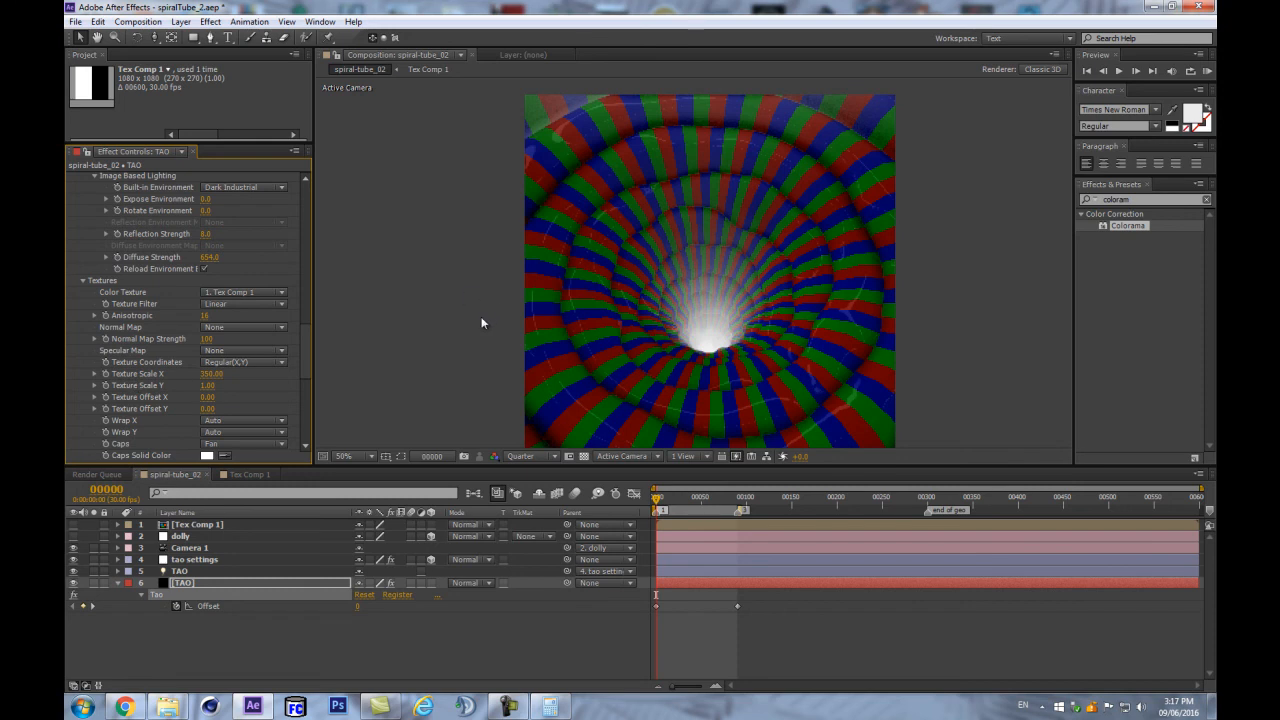
# - Set the Tao Fractal Displacement Amplitude to 39 and Frequency to about 207
pyautogui.click(155, 613)
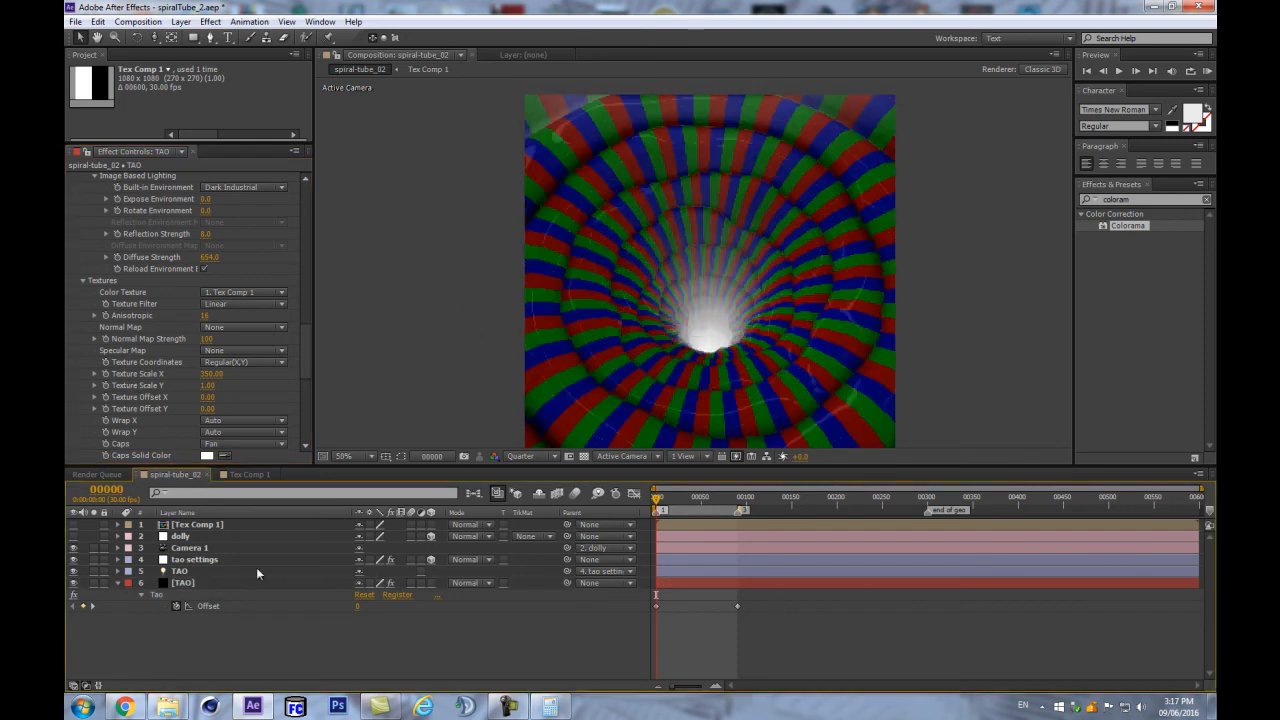
pyautogui.scroll(10, 198, 383)
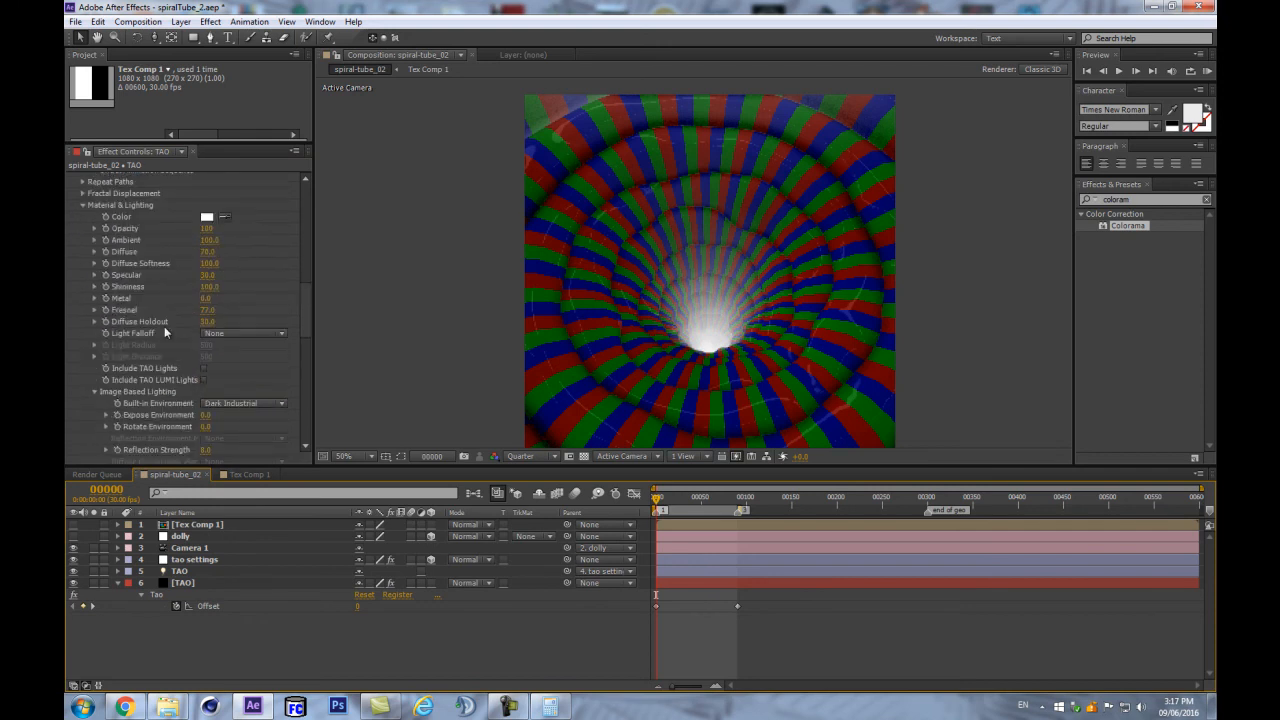
pyautogui.scroll(3, 100, 240)
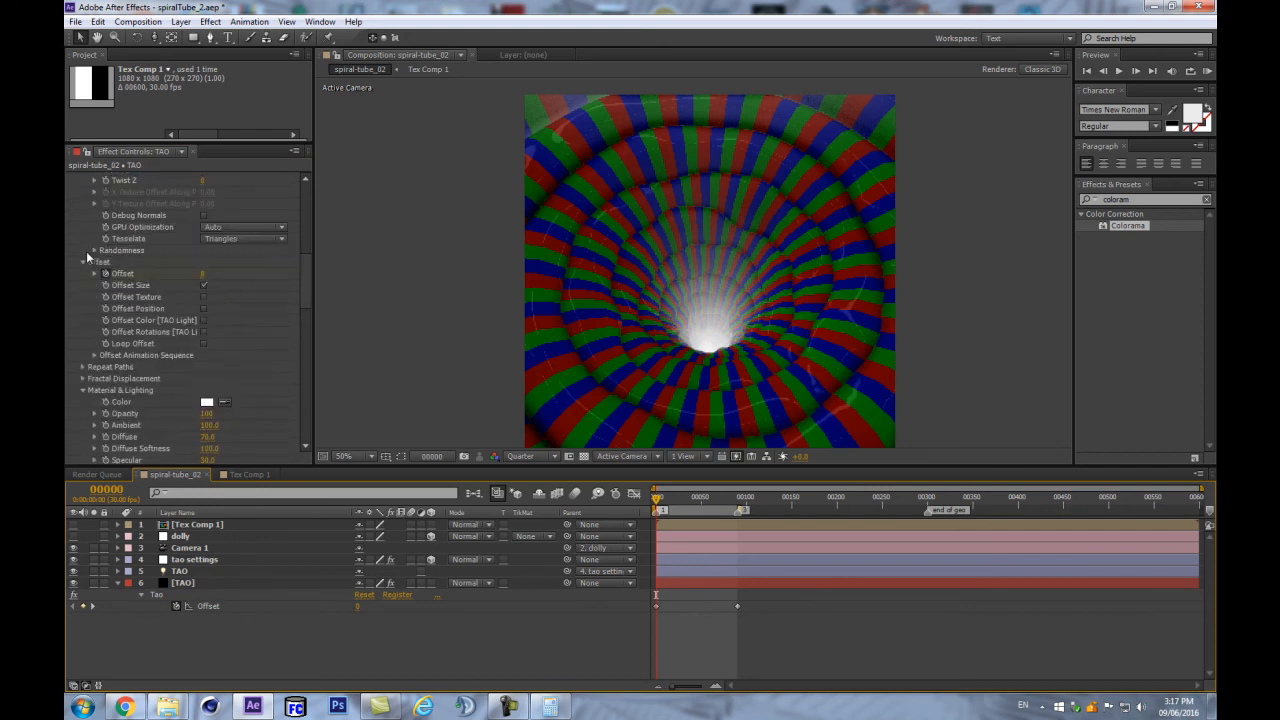
pyautogui.click(83, 379)
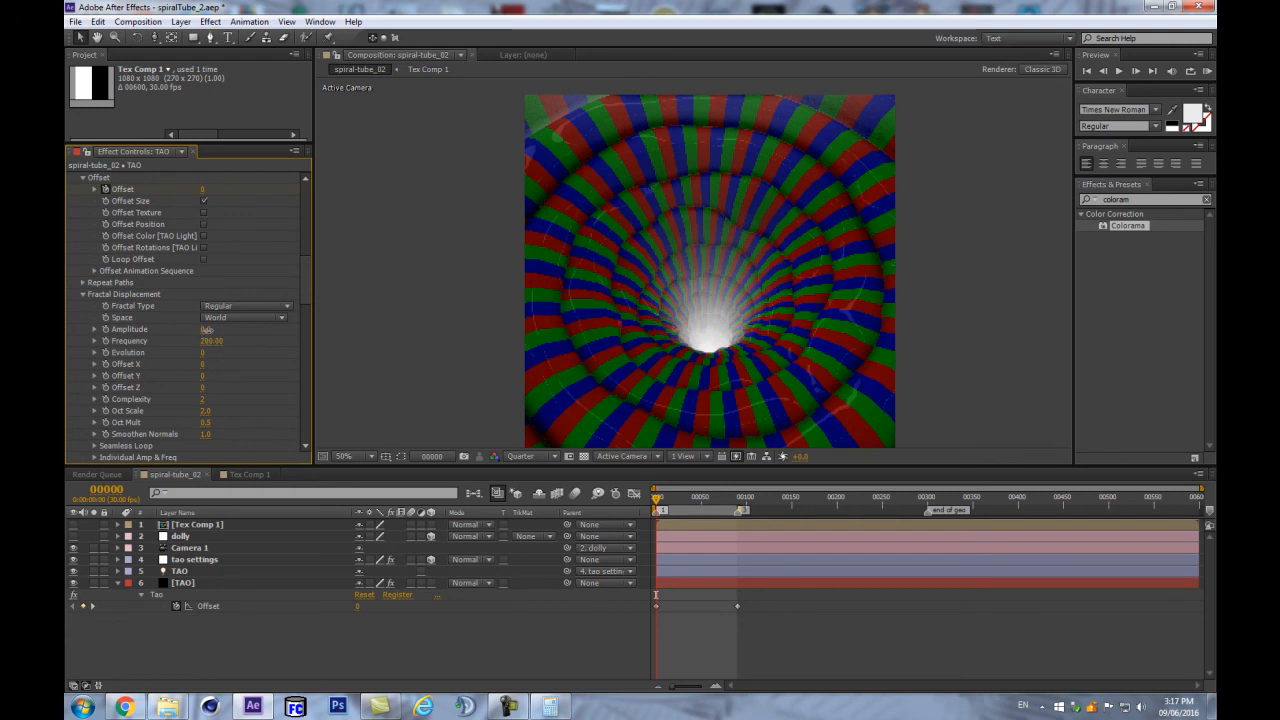
pyautogui.moveTo(207, 334); pyautogui.dragTo(237, 329)
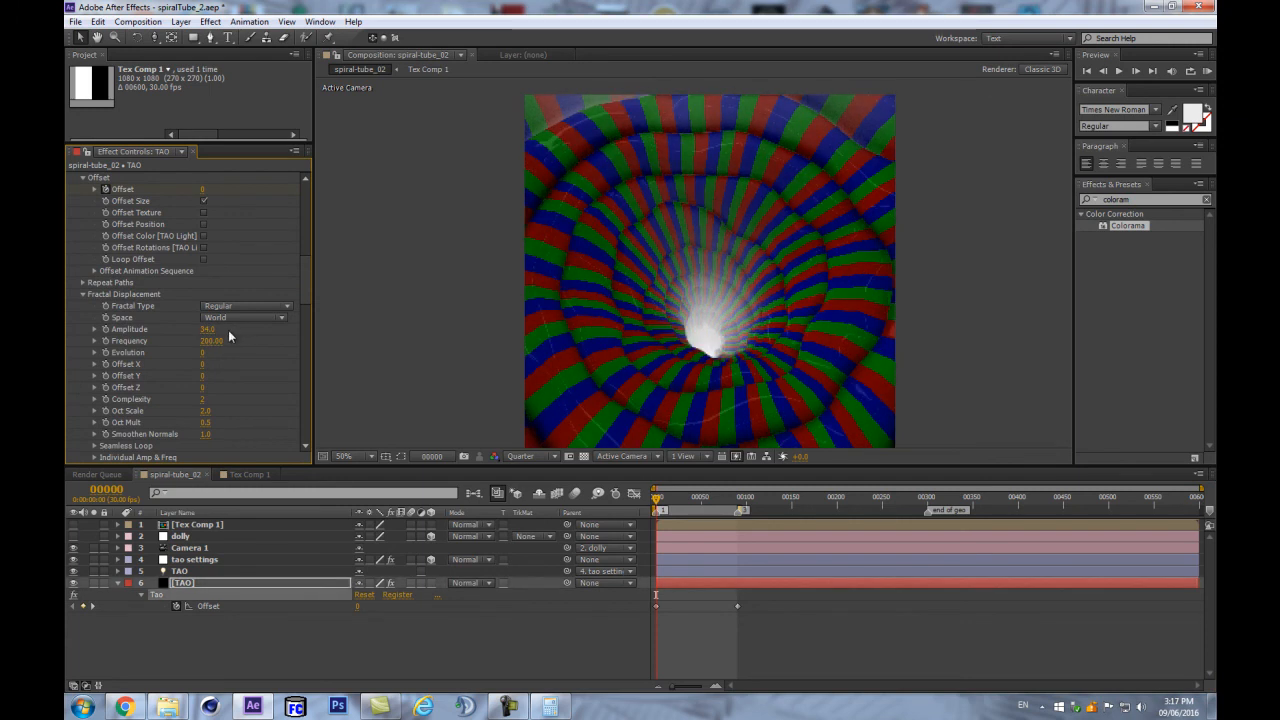
pyautogui.moveTo(211, 329); pyautogui.dragTo(216, 328)
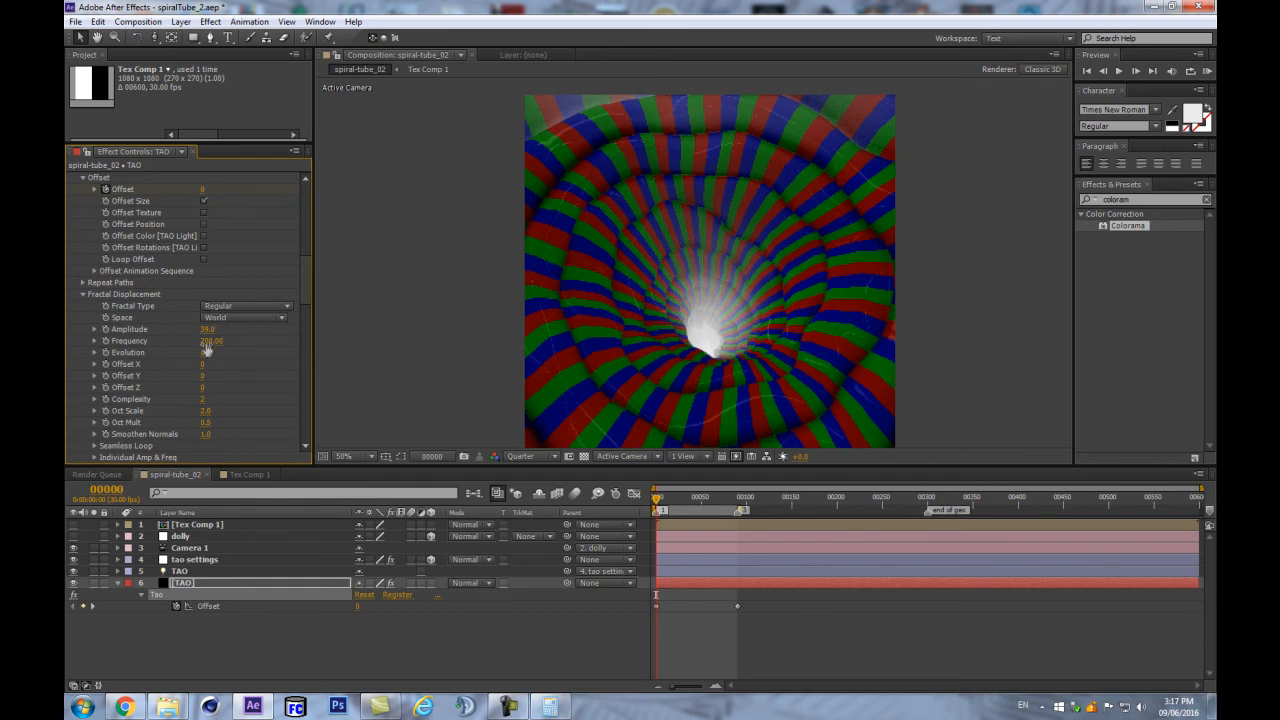
pyautogui.moveTo(206, 345); pyautogui.dragTo(297, 321)
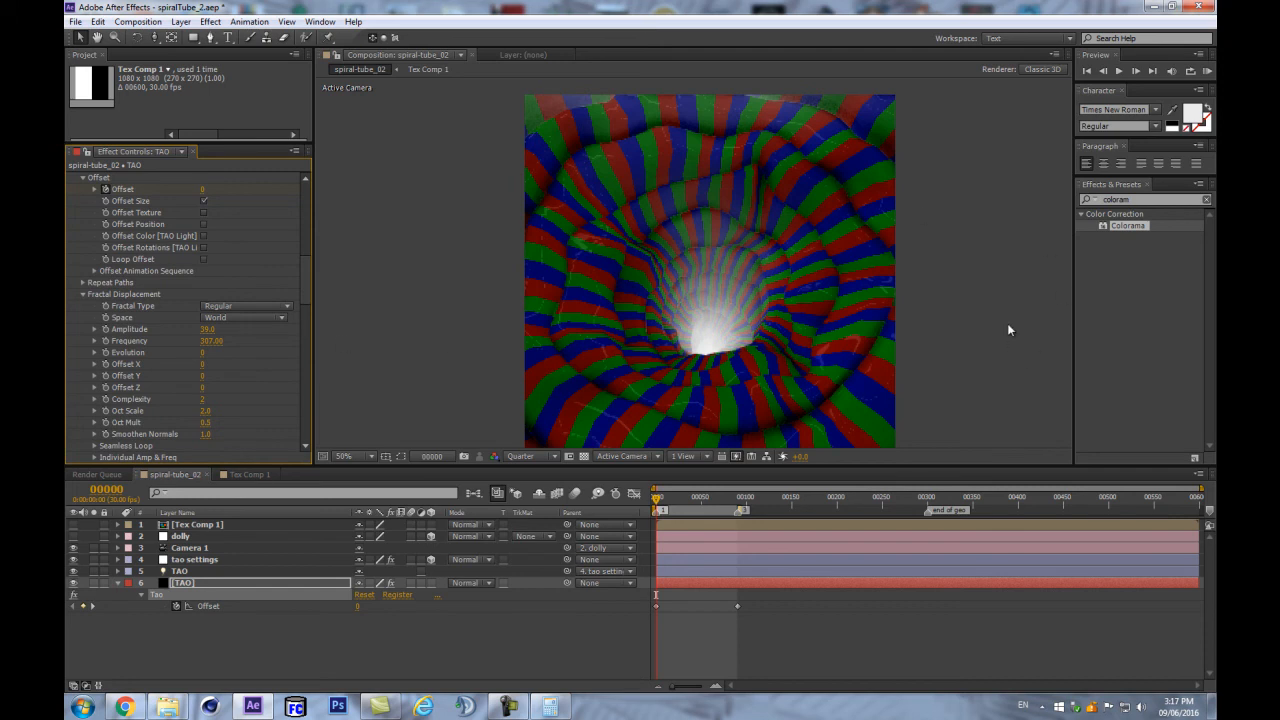
# - Try shifting the displacement Offset Y and Offset X, then undo the Offset X change
pyautogui.scroll(-3, 211, 410)
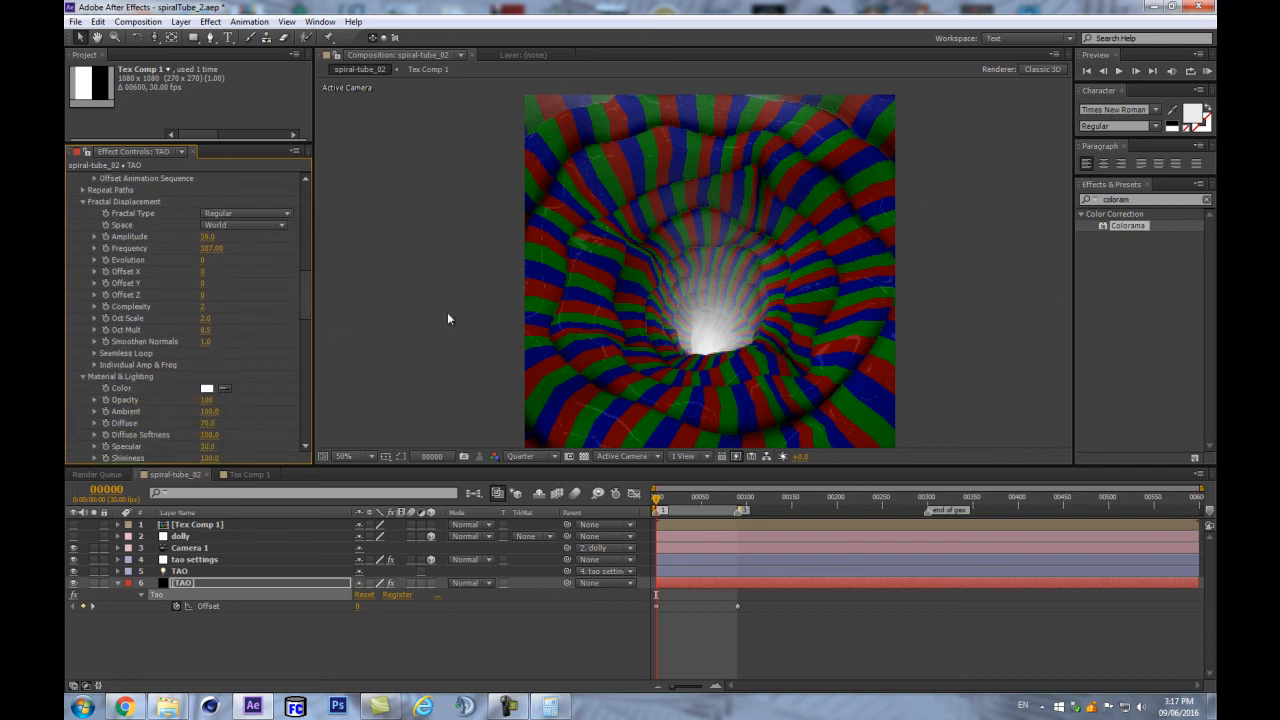
pyautogui.moveTo(203, 286); pyautogui.dragTo(211, 285)
pyautogui.moveTo(205, 272); pyautogui.dragTo(246, 260)
pyautogui.hotkey('ctrl', 'z')
pyautogui.hotkey('ctrl', 'z')
# - Clear the Offset X expression and set a starting Offset X keyframe at frame 0
pyautogui.keyDown('alt'); pyautogui.click(103, 271); pyautogui.keyUp('alt')
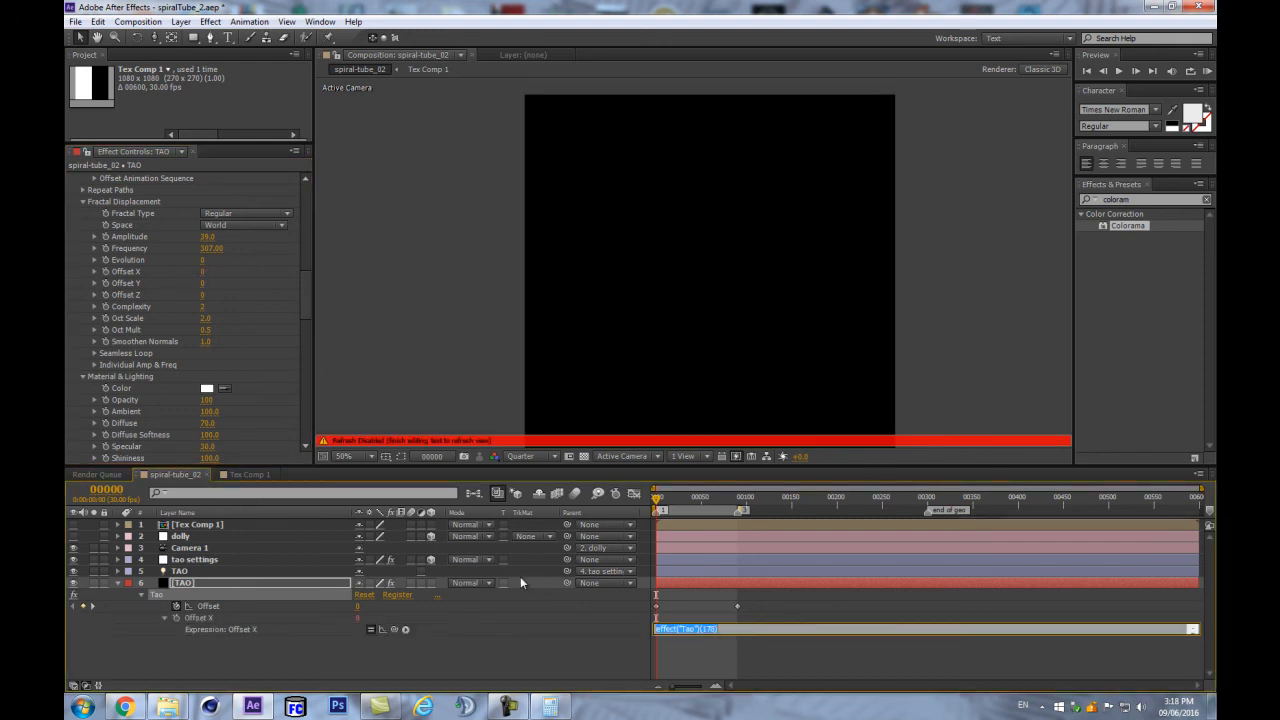
pyautogui.press('BackSpace')
pyautogui.click(215, 282)
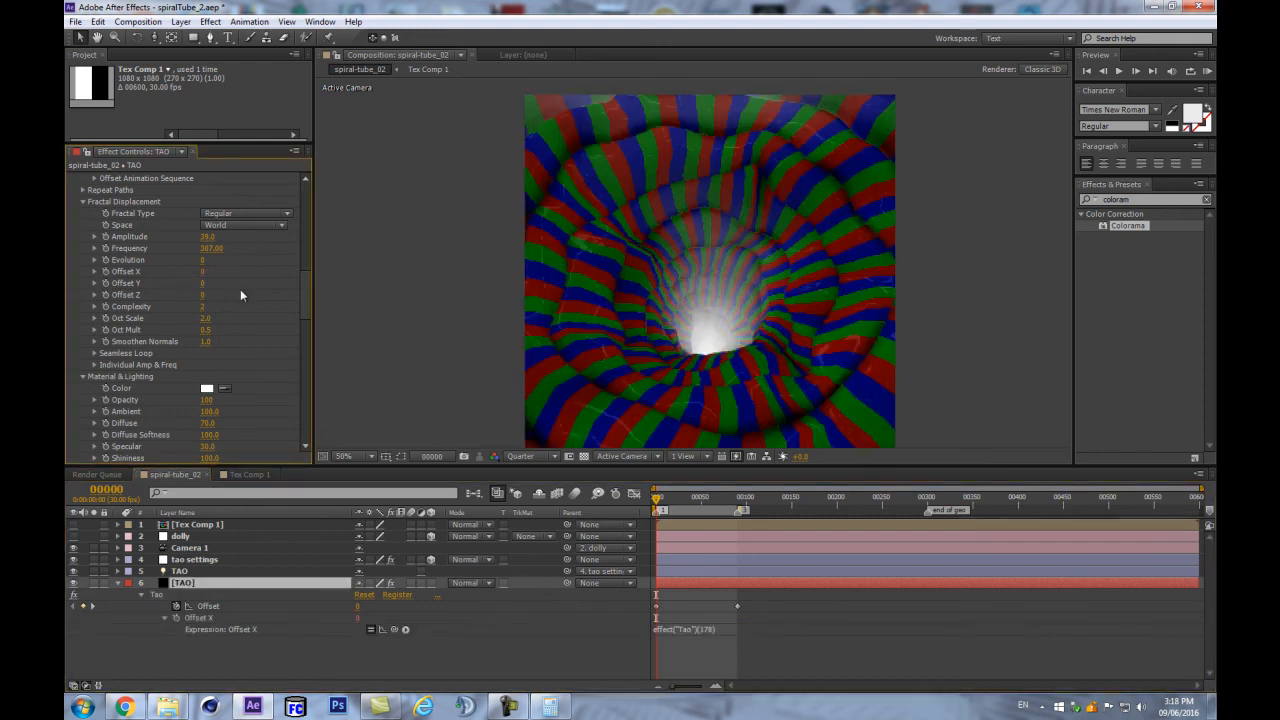
pyautogui.click(104, 271)
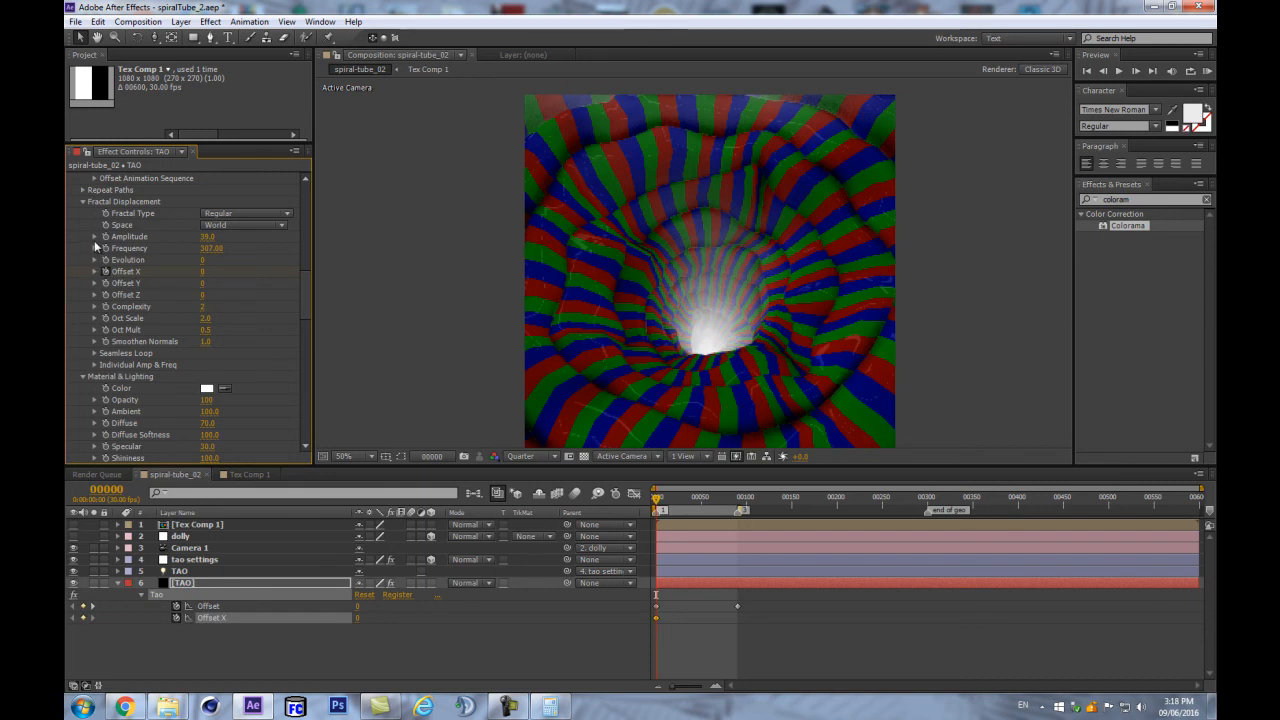
# - At frame 90, raise Offset X to 1037 to create the end keyframe
pyautogui.click(106, 489)
pyautogui.write('90')
pyautogui.press('Return')
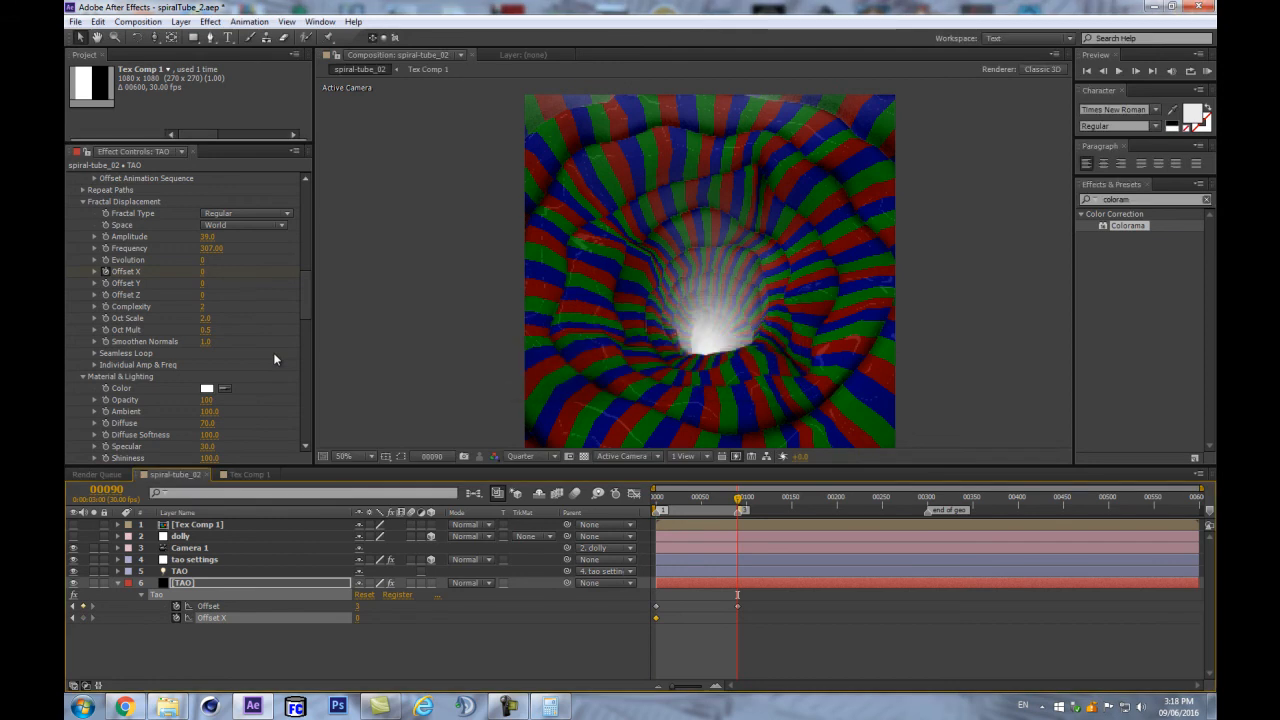
pyautogui.moveTo(204, 280); pyautogui.dragTo(812, 235)
pyautogui.moveTo(222, 252); pyautogui.dragTo(306, 254)
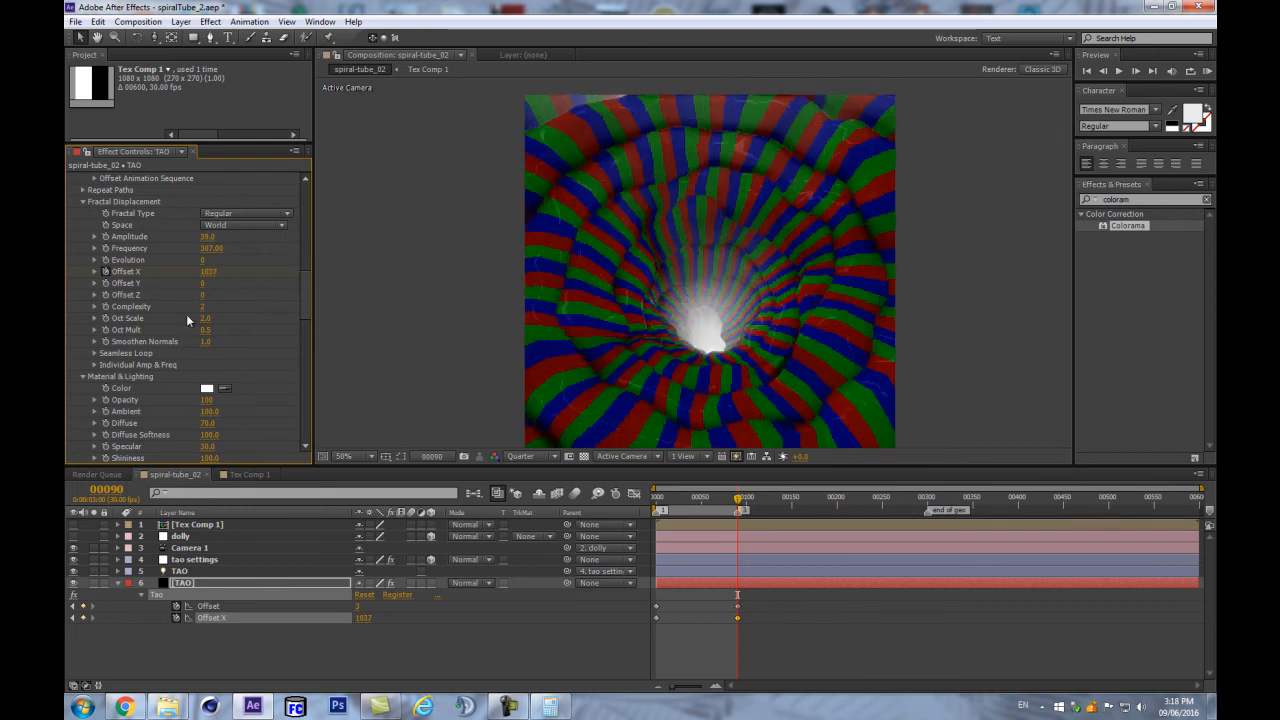
pyautogui.click(94, 365)
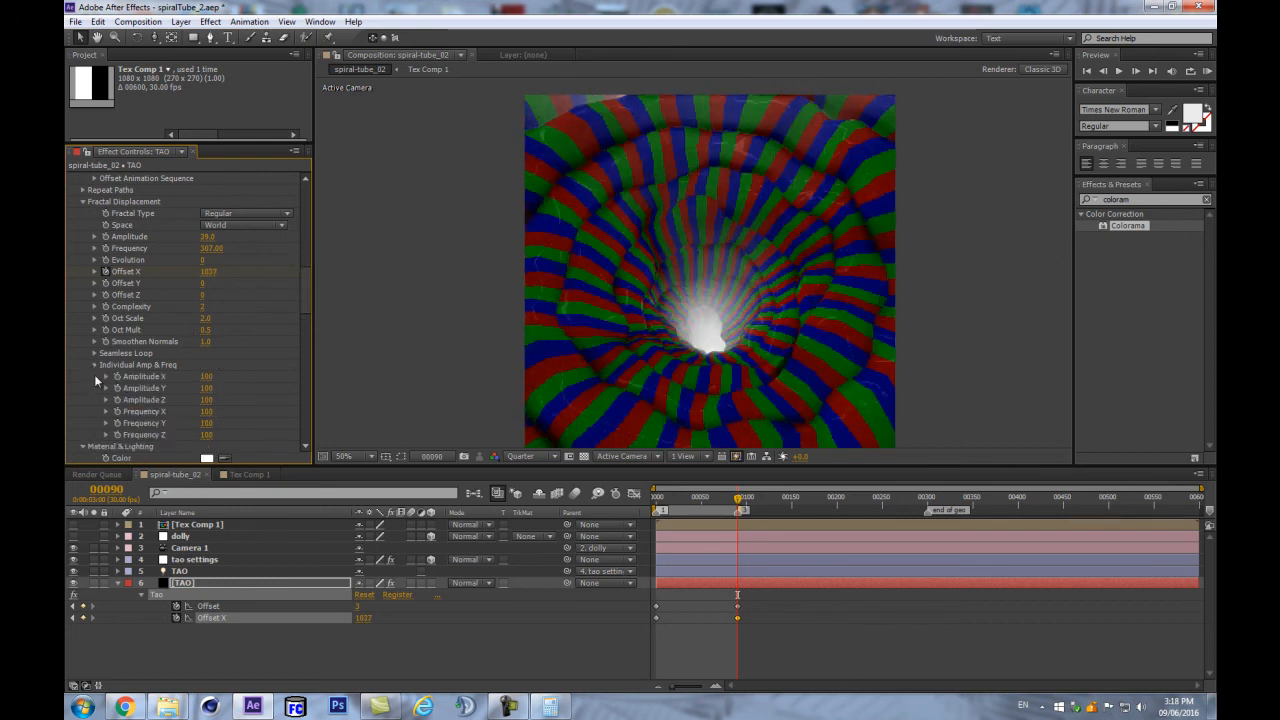
# - Set individual Amplitude X and Z to 20 and Amplitude Y to 0
pyautogui.scroll(-3, 90, 365)
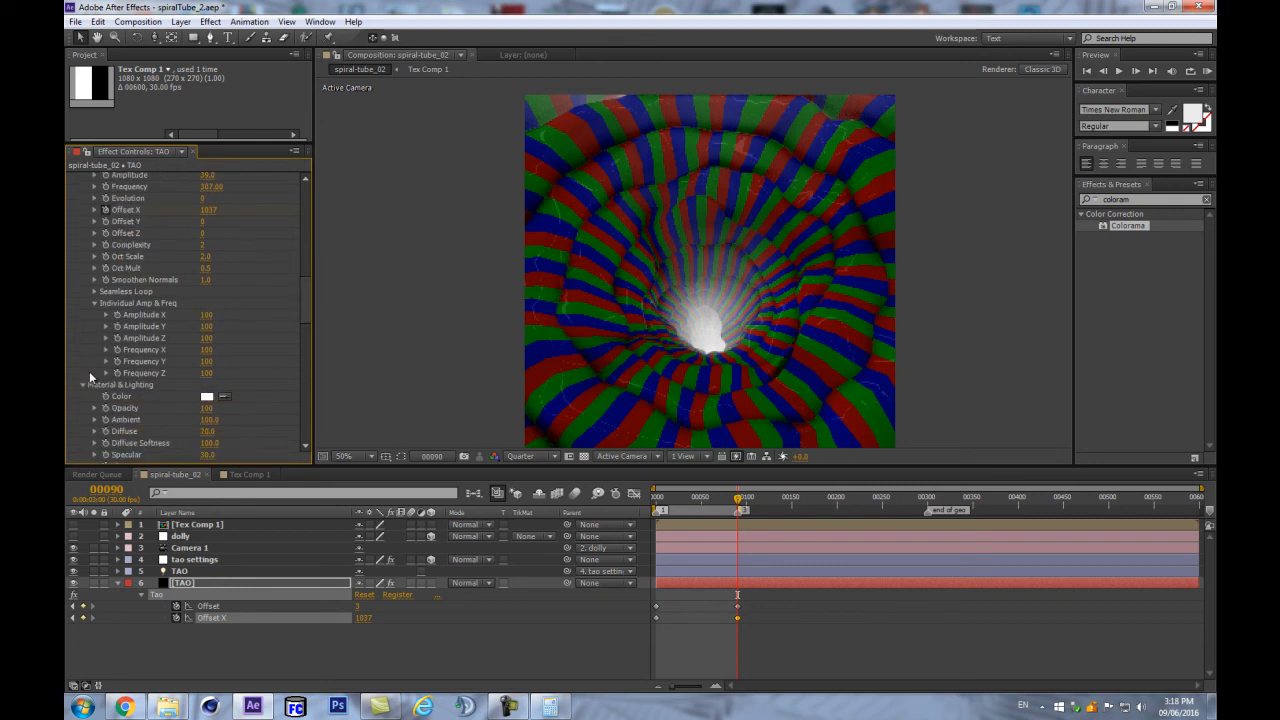
pyautogui.click(206, 316)
pyautogui.write('20')
pyautogui.press('Return')
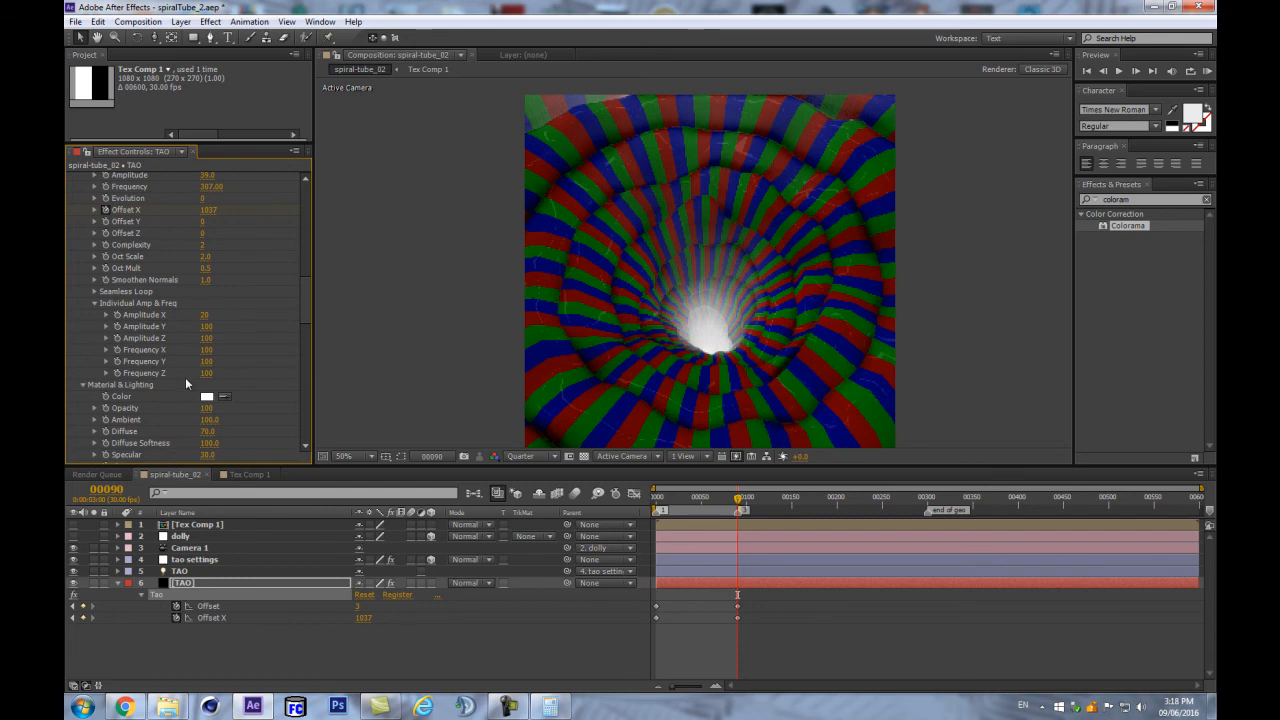
pyautogui.click(205, 340)
pyautogui.write('20')
pyautogui.press('Return')
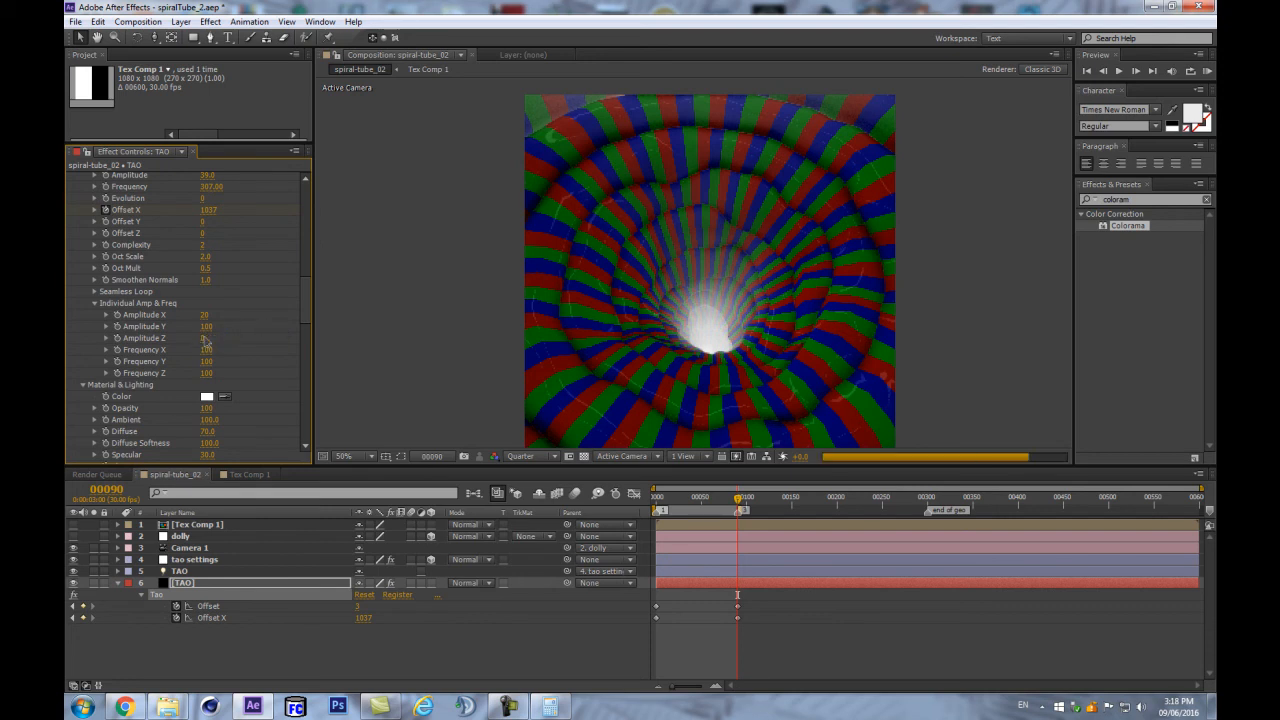
pyautogui.click(205, 327)
pyautogui.write('0')
pyautogui.press('Return')
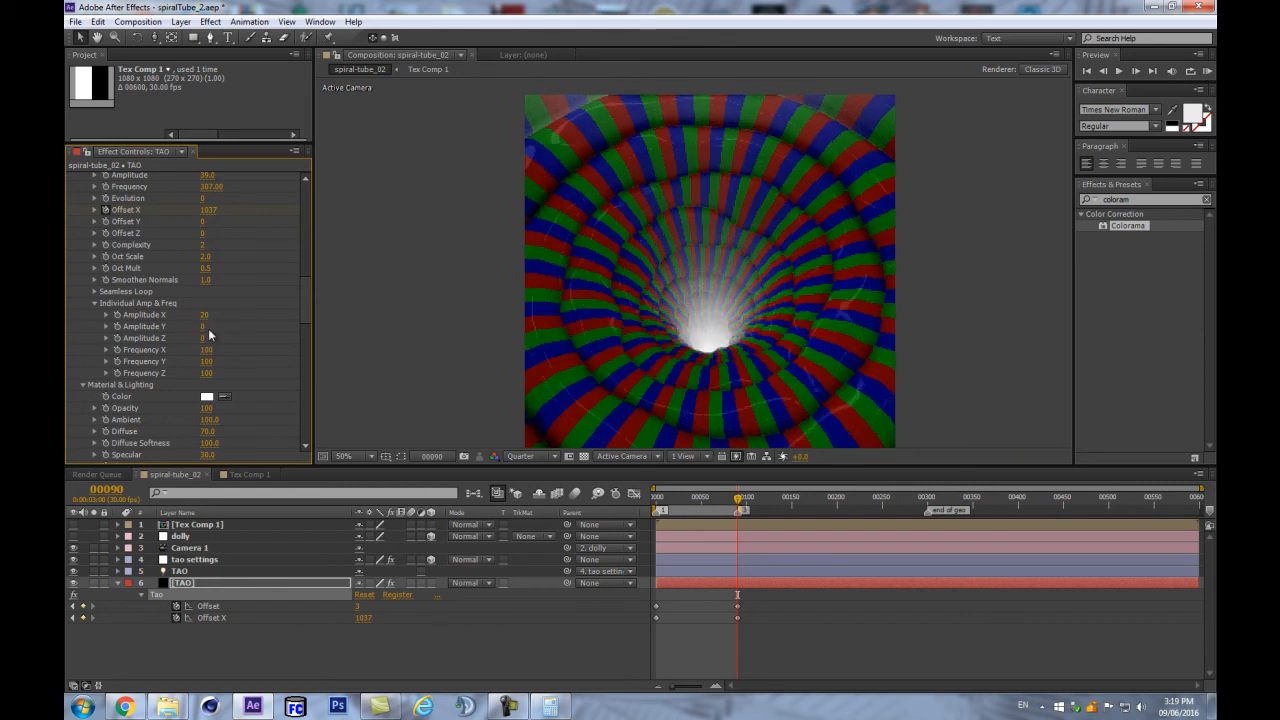
# - Raise Amplitude X from 35 to 43
pyautogui.moveTo(204, 314); pyautogui.dragTo(229, 314)
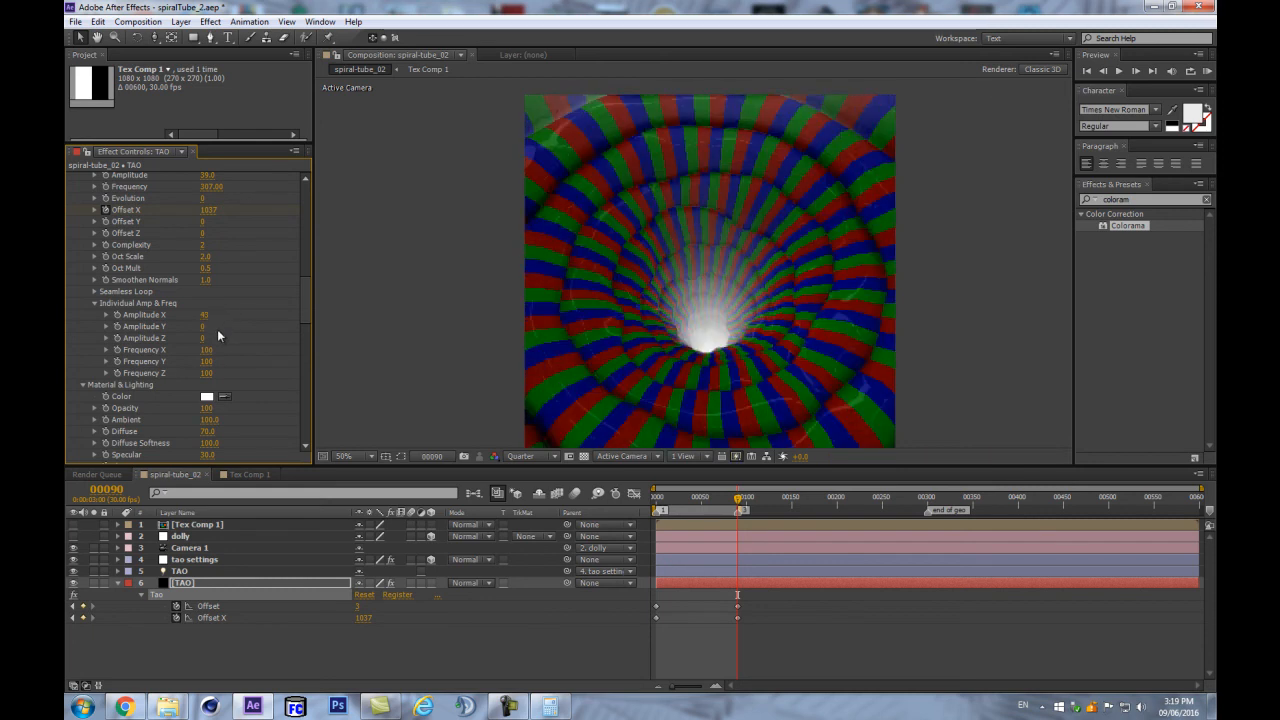
pyautogui.scroll(-2, 143, 394)
pyautogui.scroll(3, 103, 345)
pyautogui.click(94, 322)
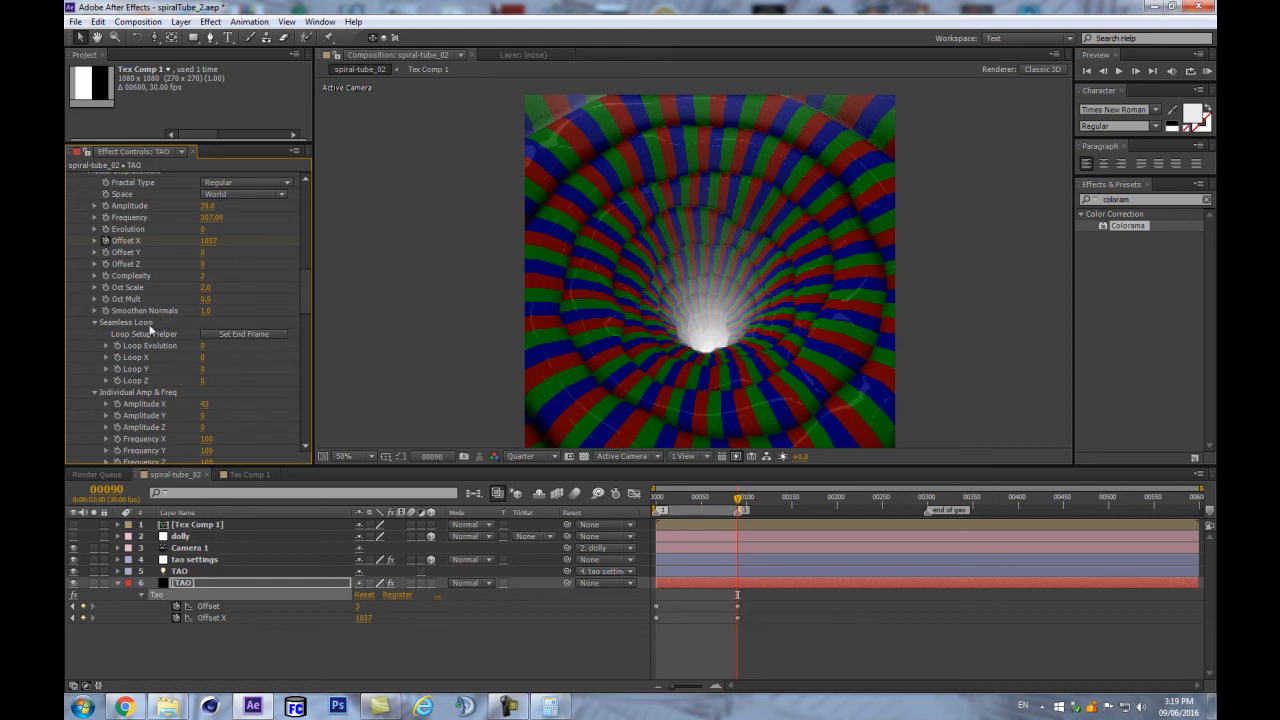
# - Set Seamless Loop X to the 1037 end value, preview from frame 0, then select the tao settings layer
pyautogui.click(231, 334)
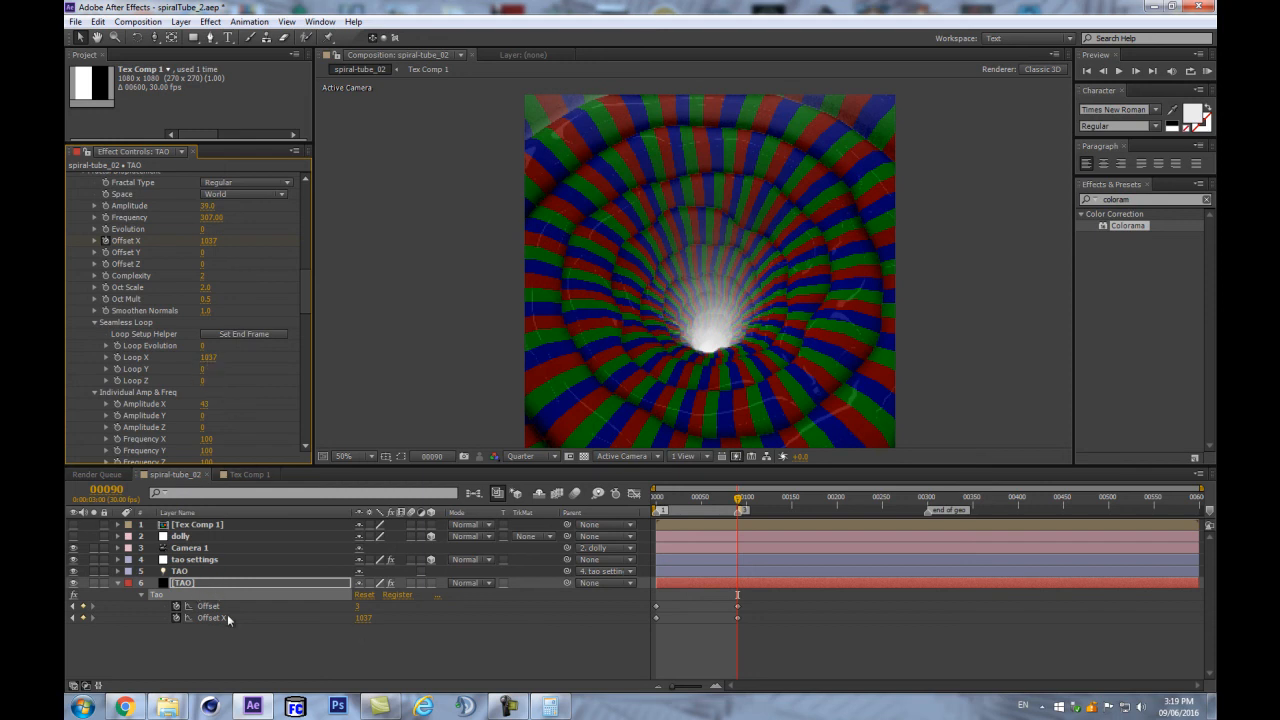
pyautogui.press('Home')
pyautogui.click(189, 585)
pyautogui.press('KP_0')
pyautogui.press('Return')
pyautogui.press('Return')
pyautogui.press('KP_0')
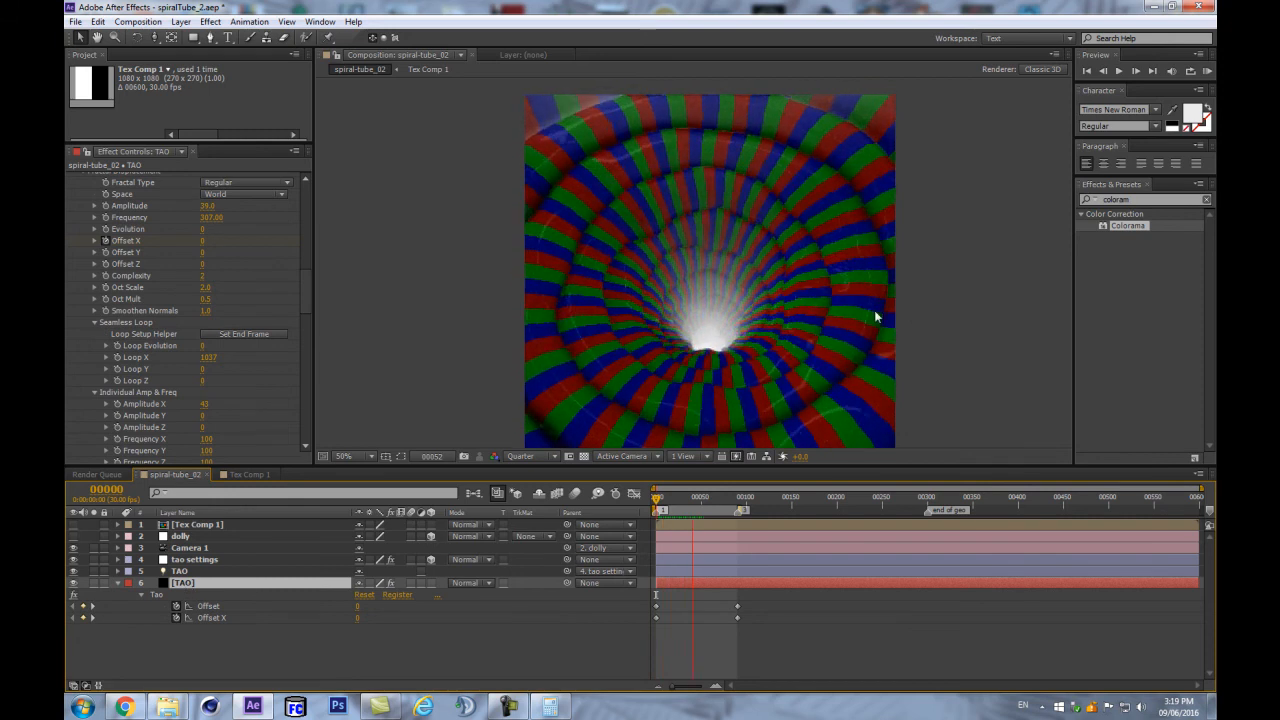
pyautogui.click(197, 559)
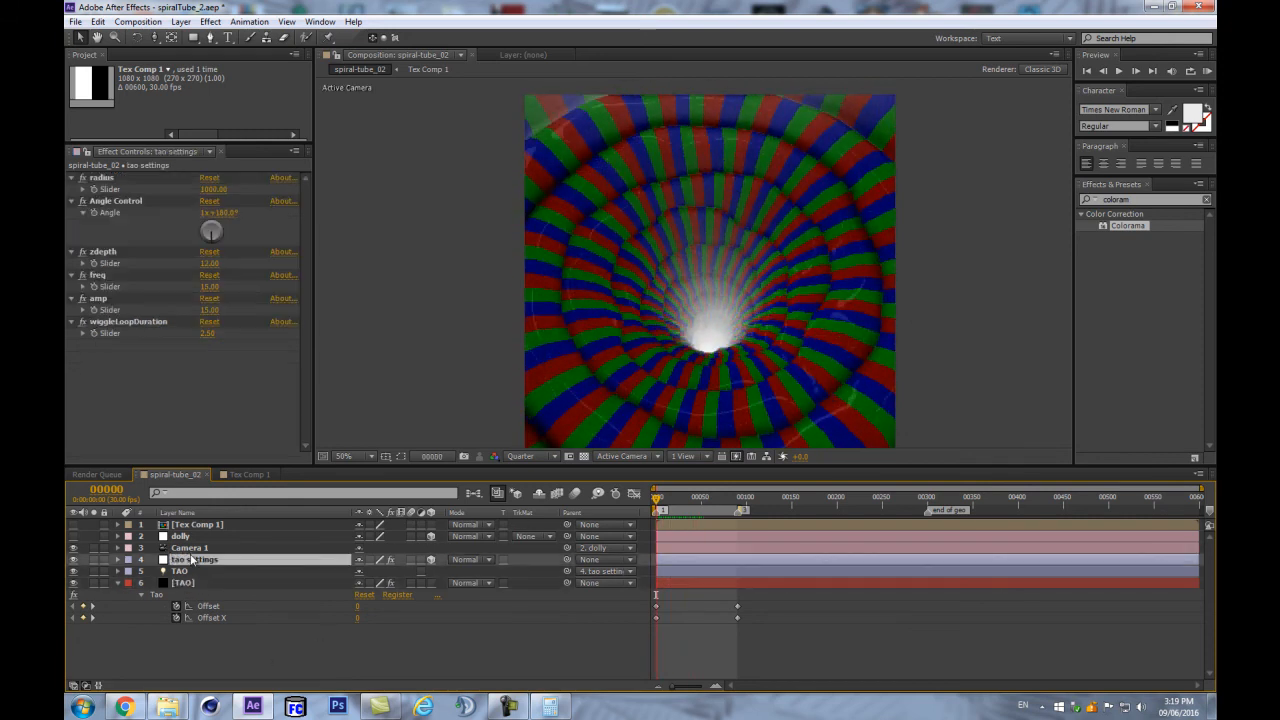
pyautogui.click(207, 582)
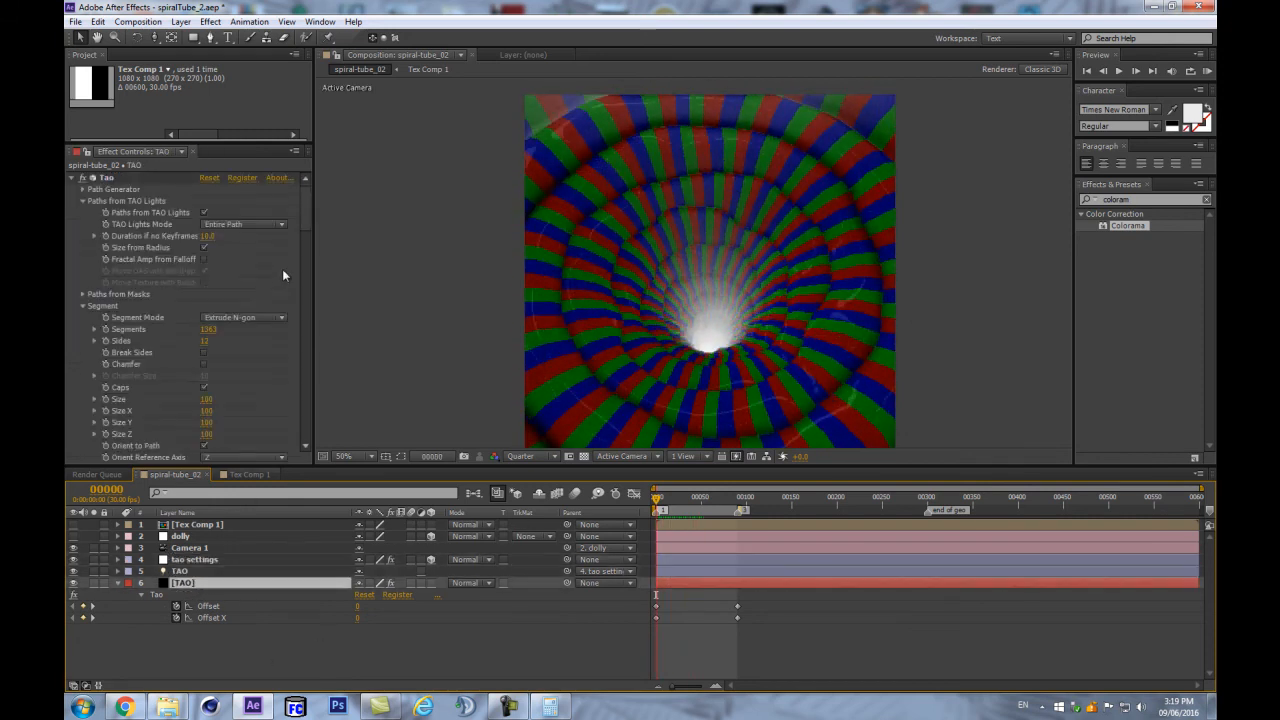
pyautogui.moveTo(305, 200); pyautogui.dragTo(321, 470)
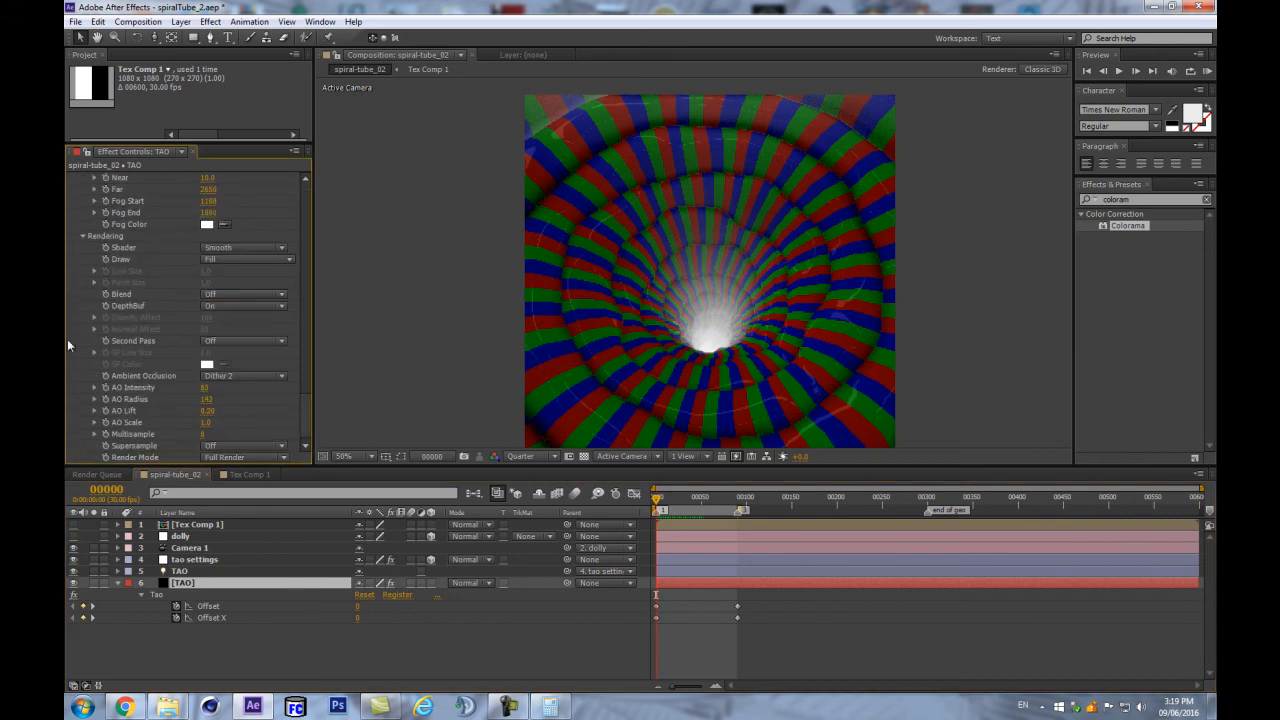
pyautogui.click(207, 224)
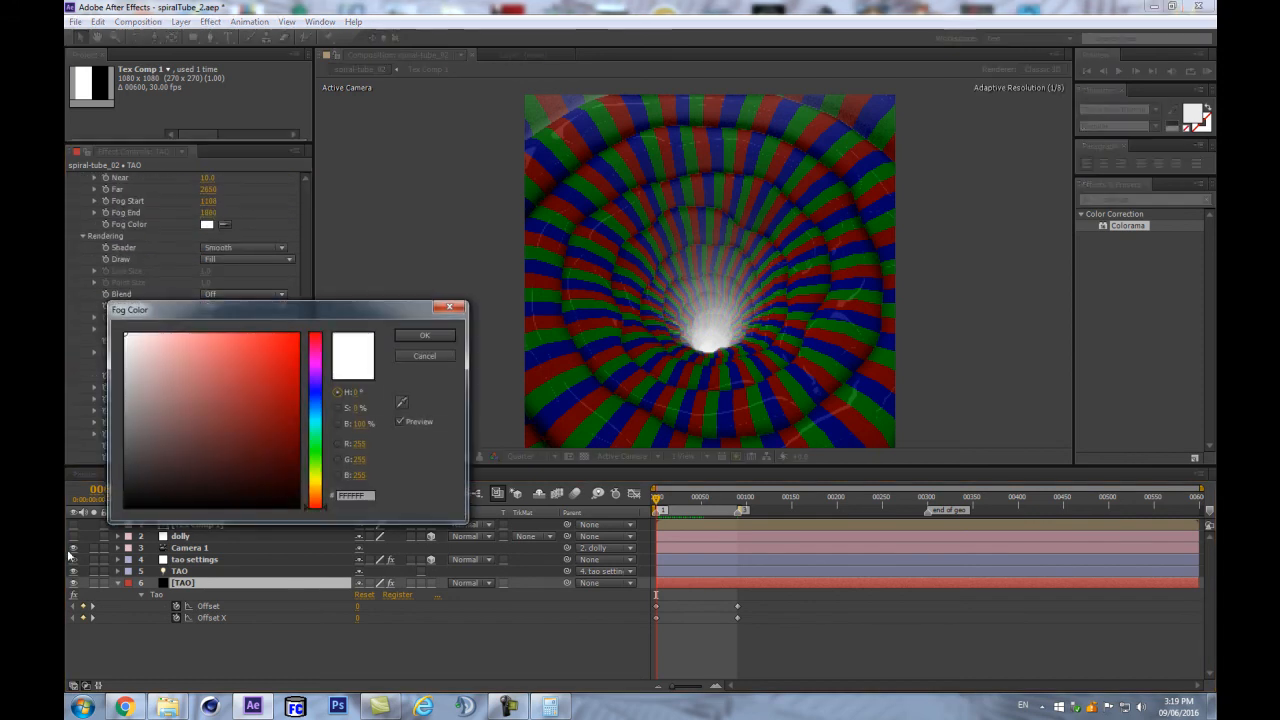
pyautogui.moveTo(155, 512); pyautogui.dragTo(96, 514)
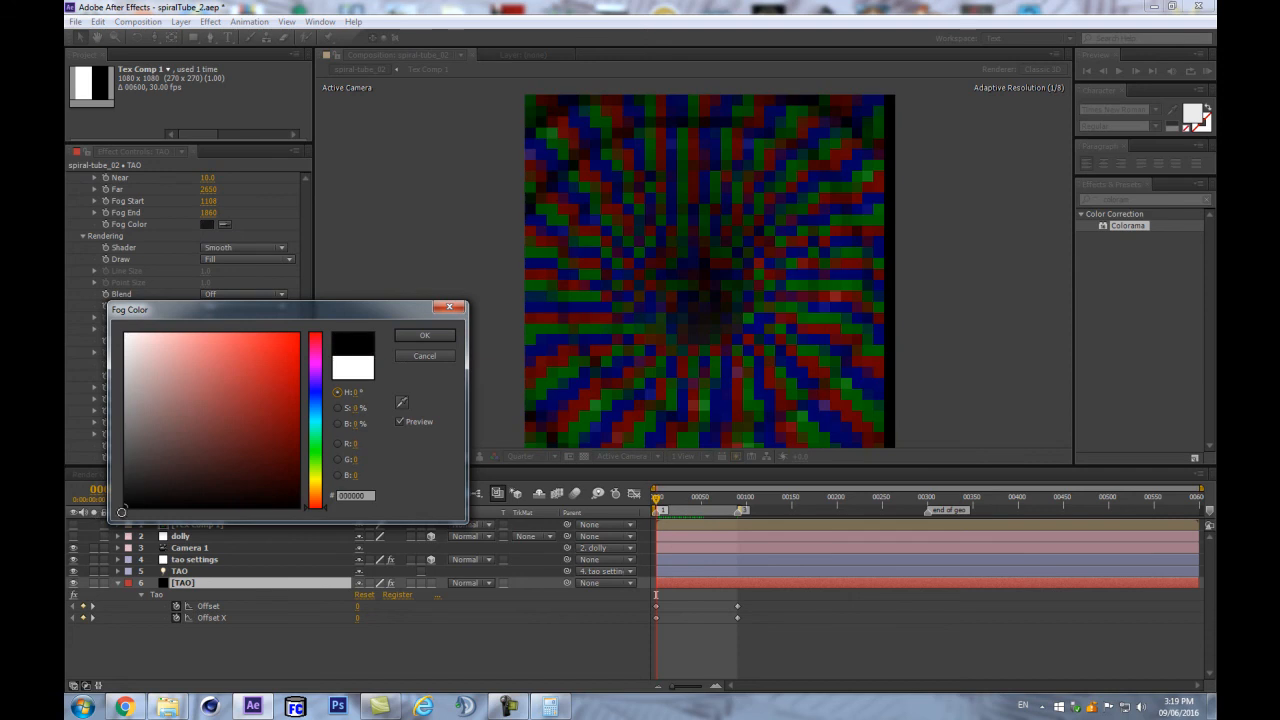
pyautogui.click(422, 337)
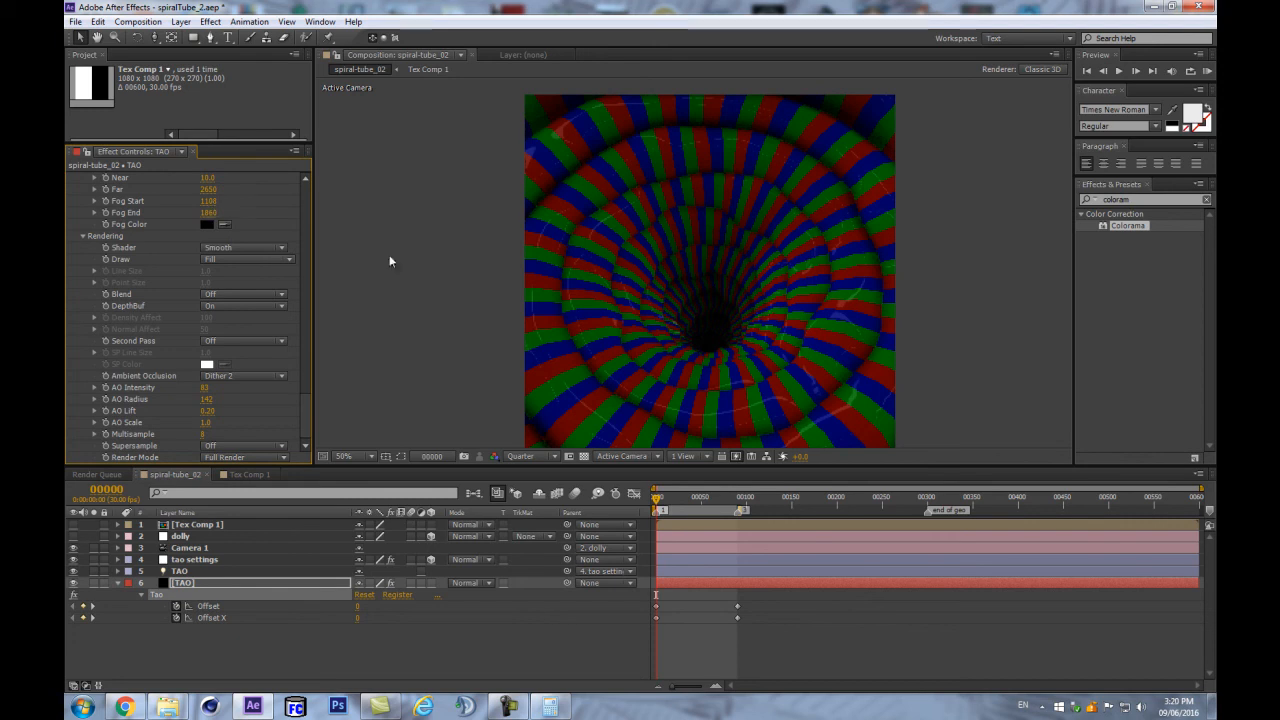
pyautogui.press(',')
pyautogui.press('Return')
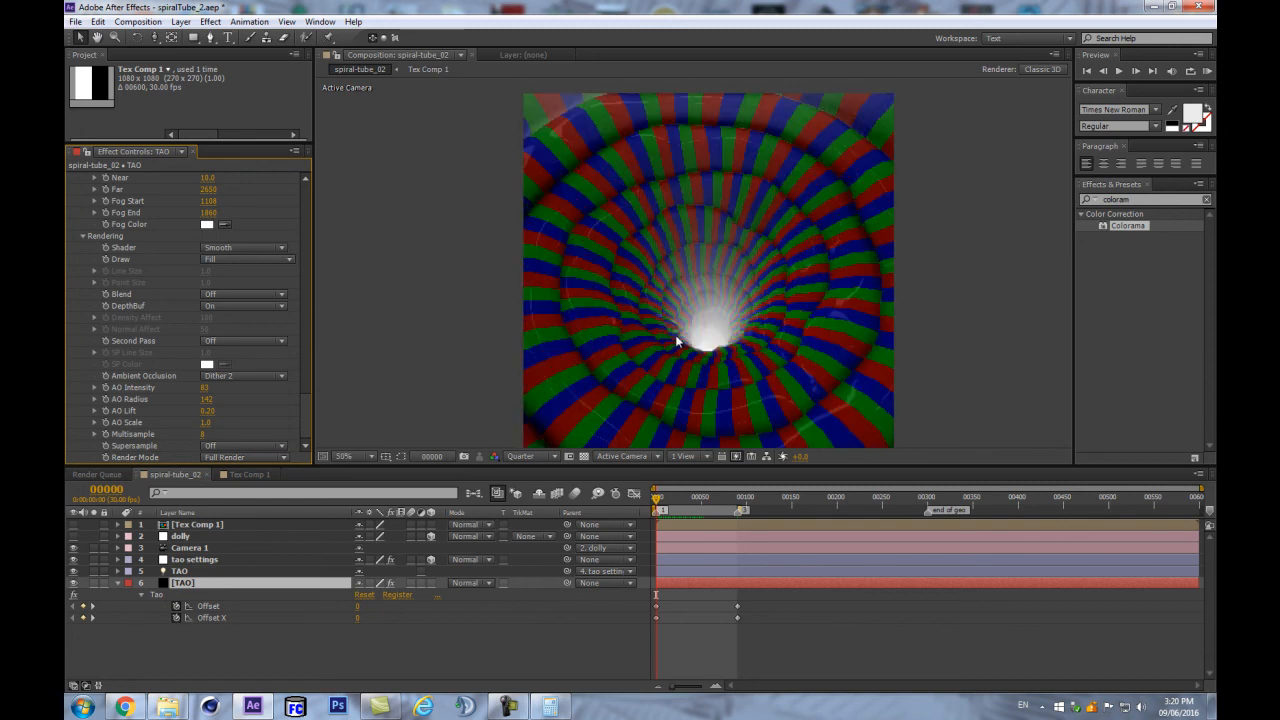
# - Apply the Fire Colorama palette in Tex Comp 1 and check it on the spiral-tube_02 tunnel
pyautogui.doubleClick(195, 526)
pyautogui.scroll(-3, 264, 343)
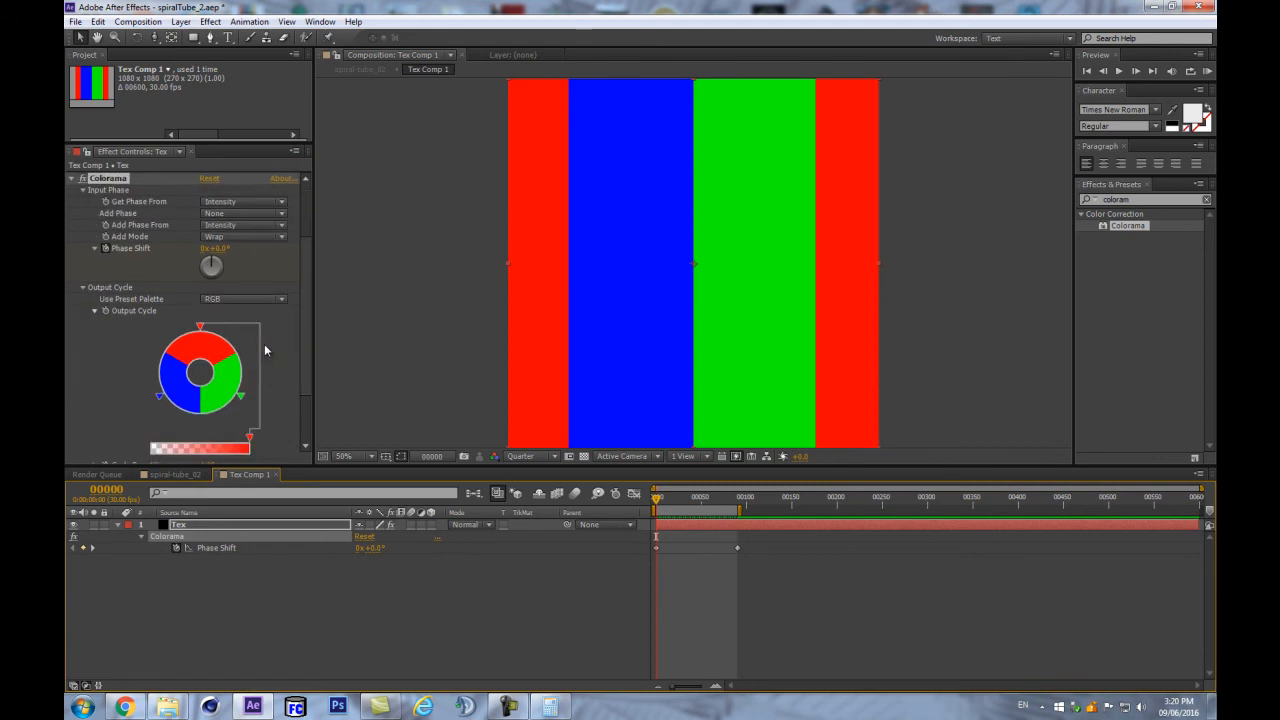
pyautogui.click(240, 301)
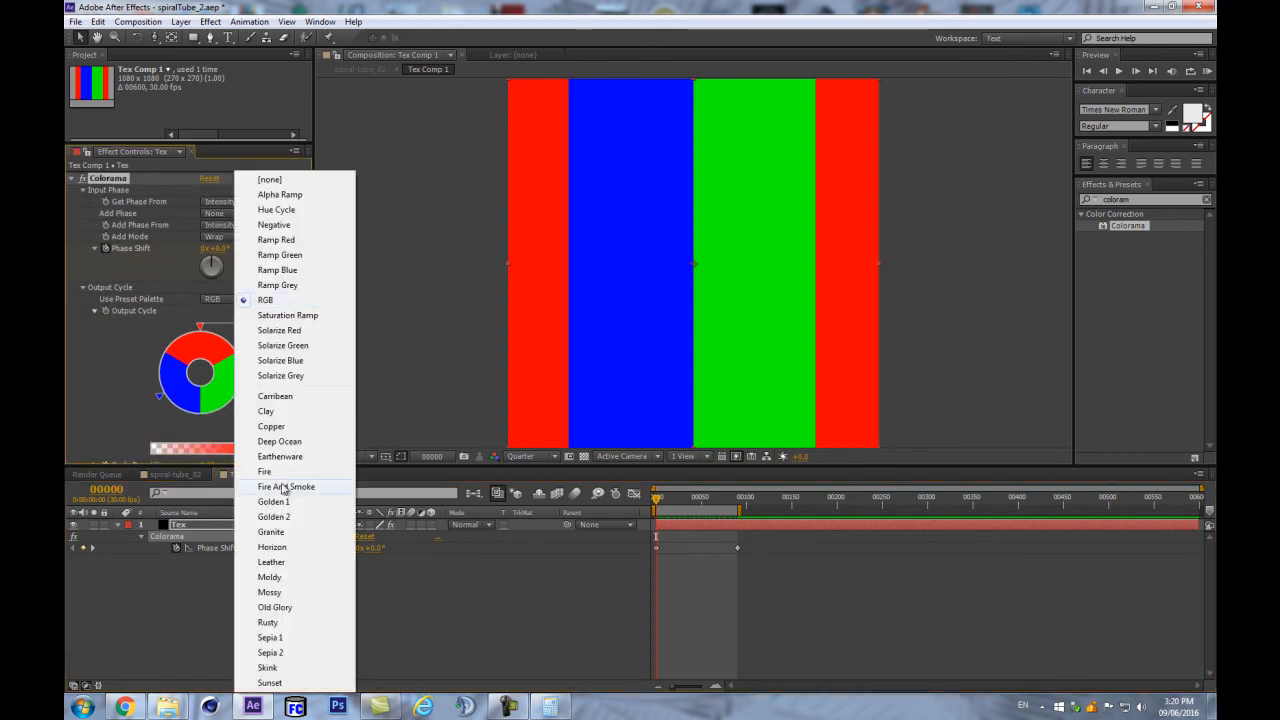
pyautogui.click(283, 472)
pyautogui.click(474, 494)
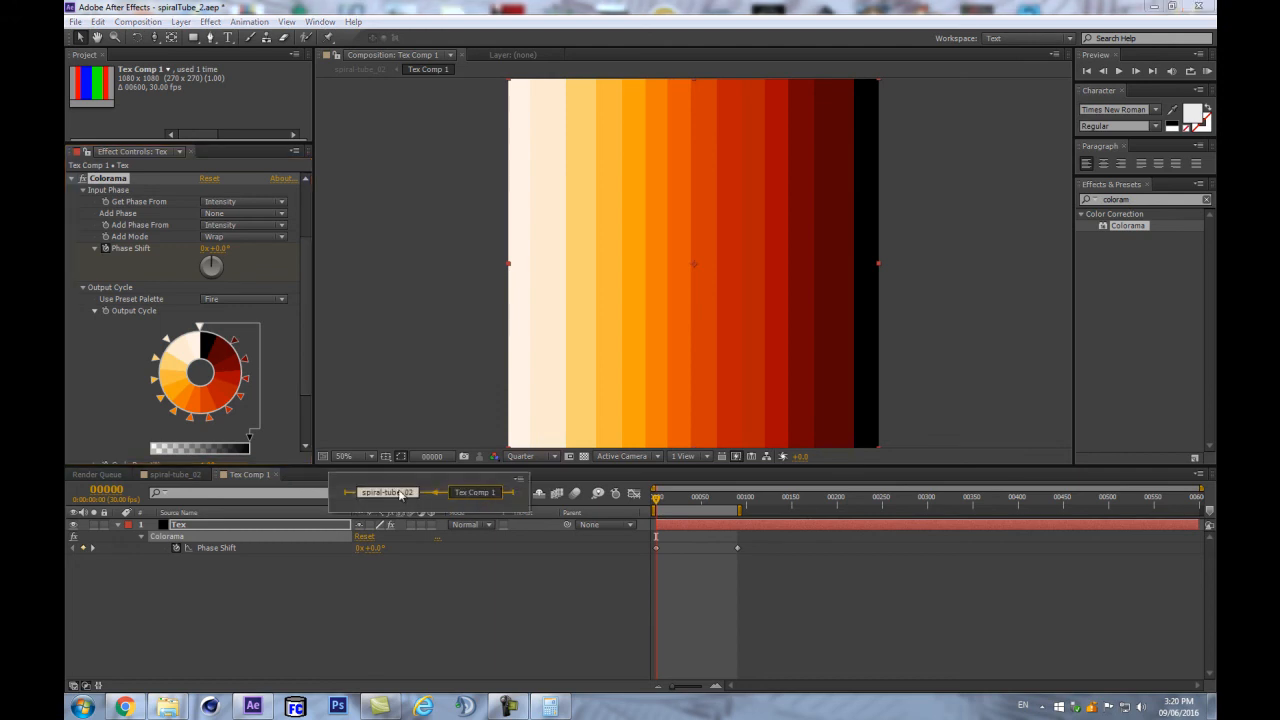
pyautogui.click(398, 489)
pyautogui.click(265, 572)
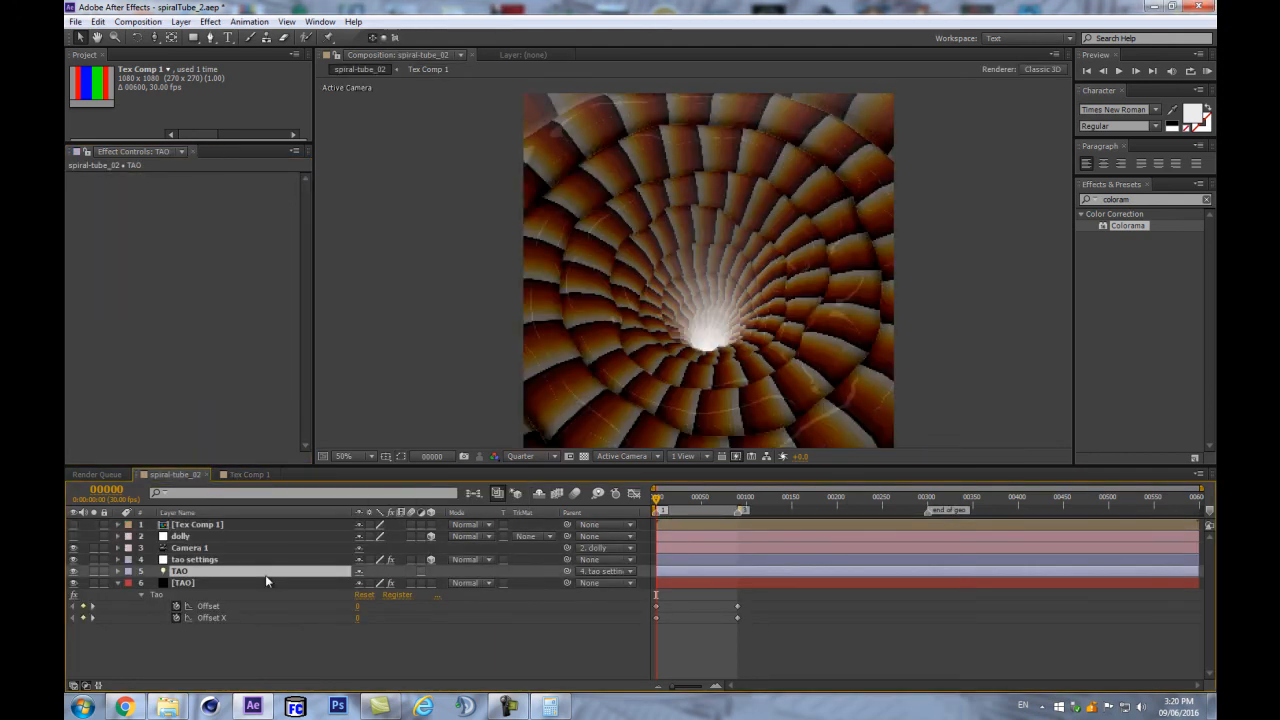
pyautogui.press('.')
pyautogui.press(',')
pyautogui.click(229, 642)
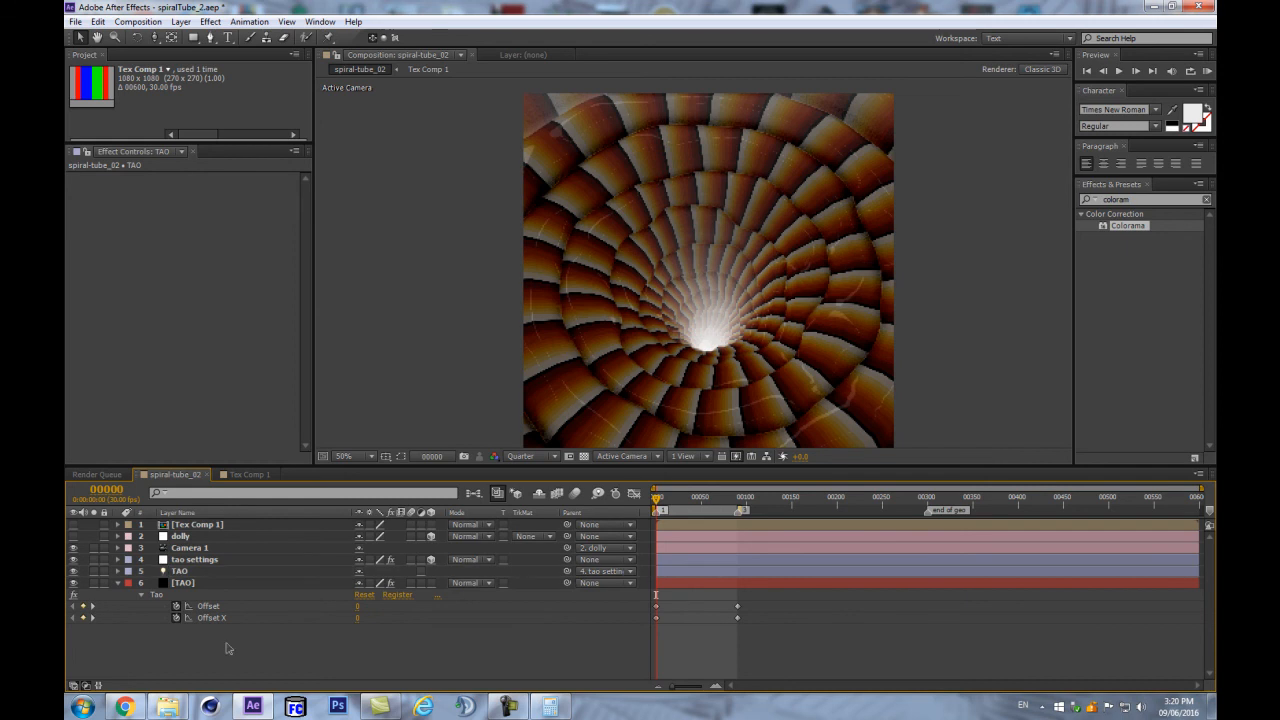
pyautogui.press('Return')
# - Back in Tex Comp 1, try the RGB, Deep Ocean and Leather palettes, settling on Granite
pyautogui.doubleClick(205, 523)
pyautogui.scroll(-1, 248, 295)
pyautogui.click(245, 360)
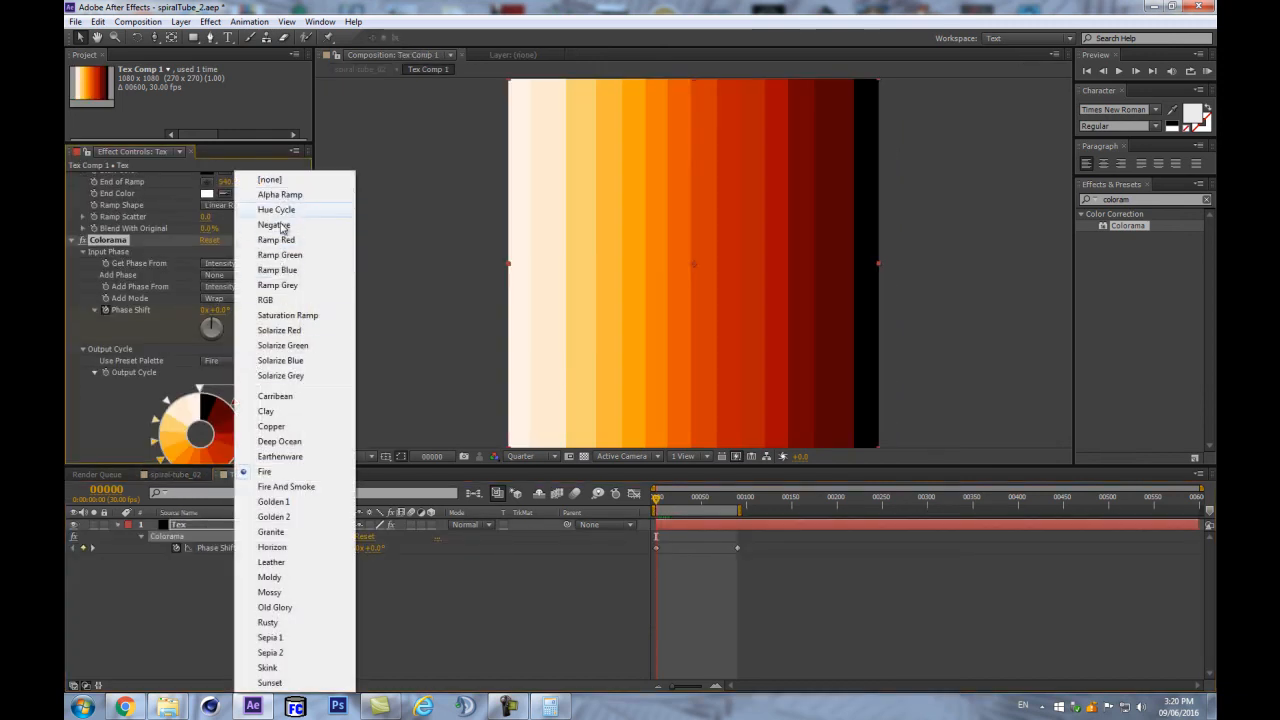
pyautogui.click(290, 300)
pyautogui.scroll(-3, 176, 395)
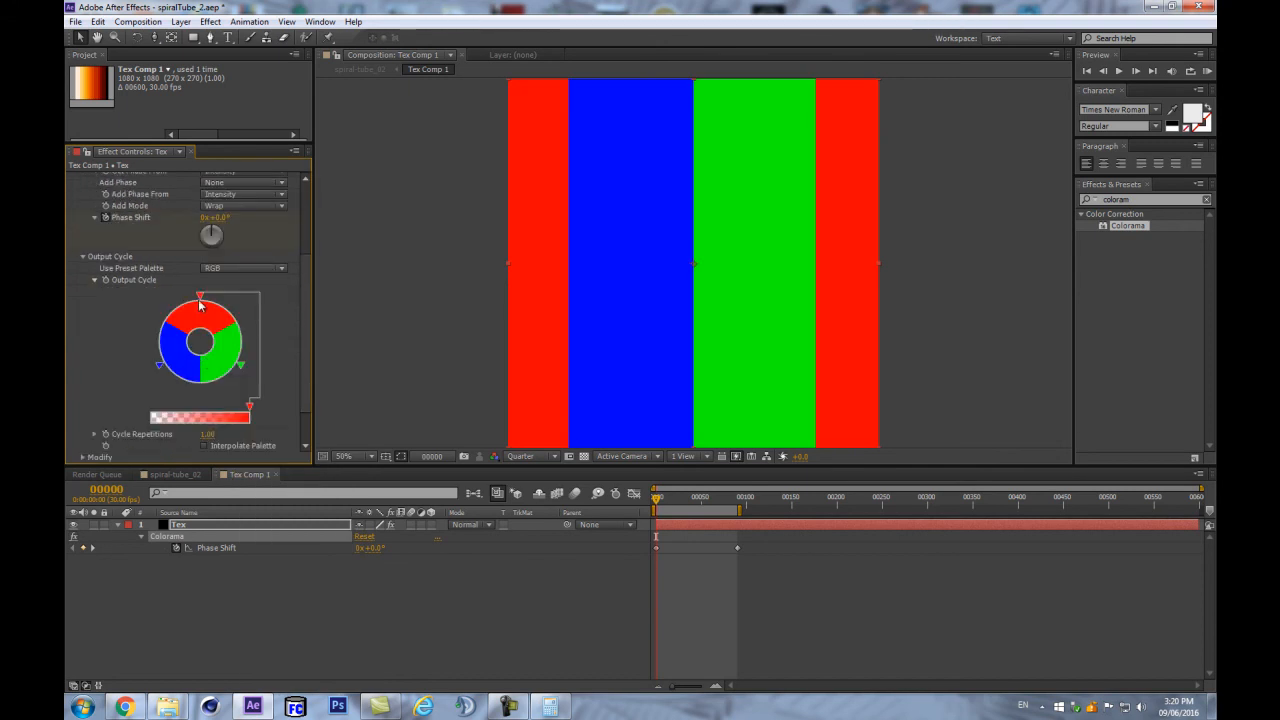
pyautogui.scroll(2, 240, 204)
pyautogui.click(238, 329)
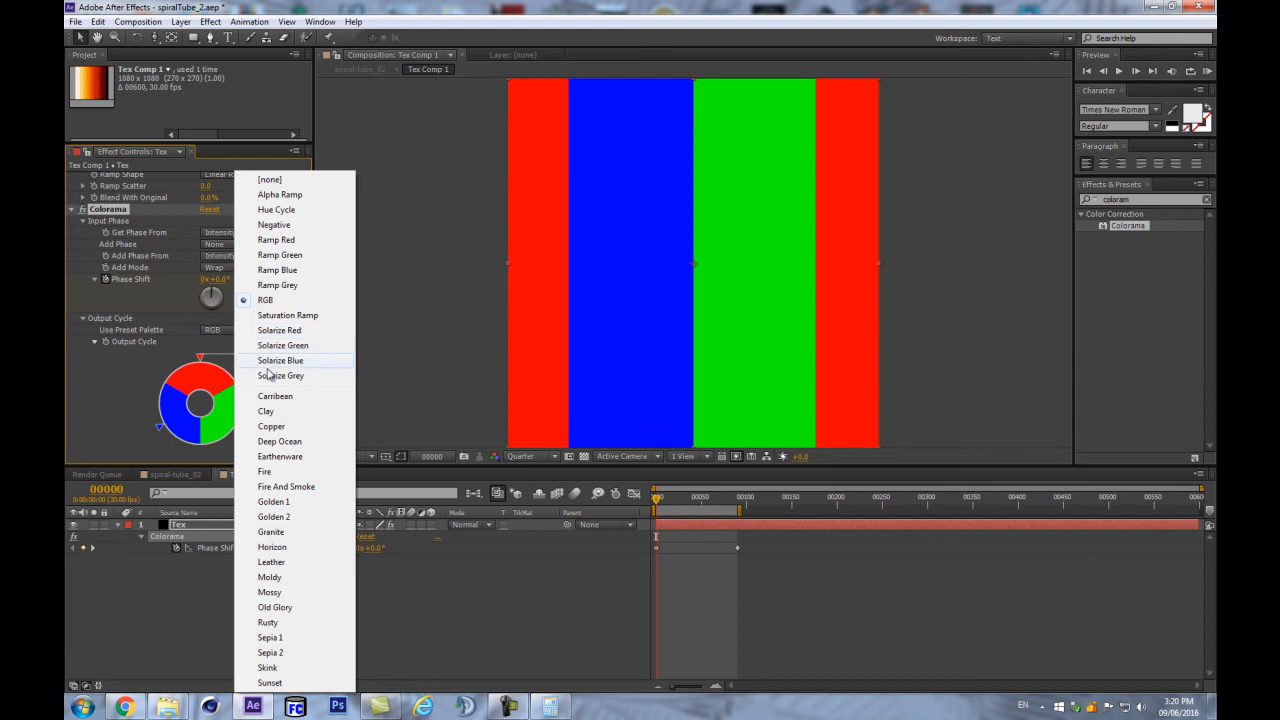
pyautogui.click(278, 441)
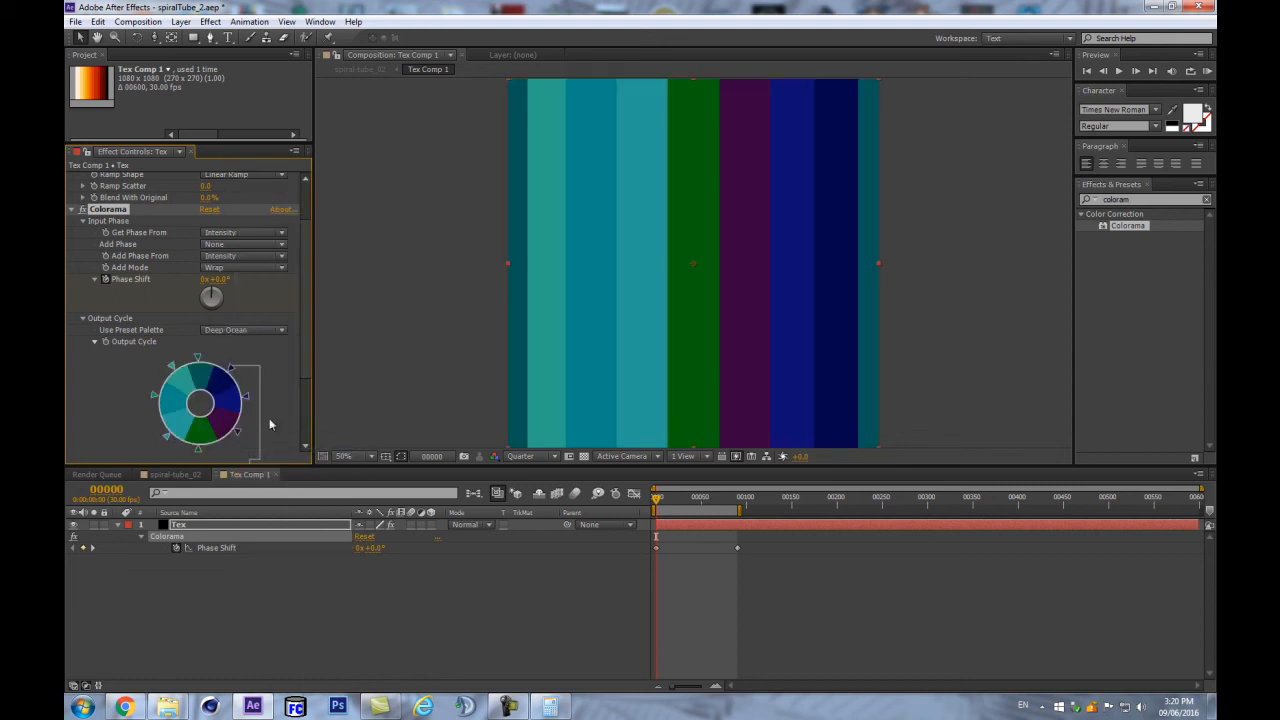
pyautogui.click(252, 330)
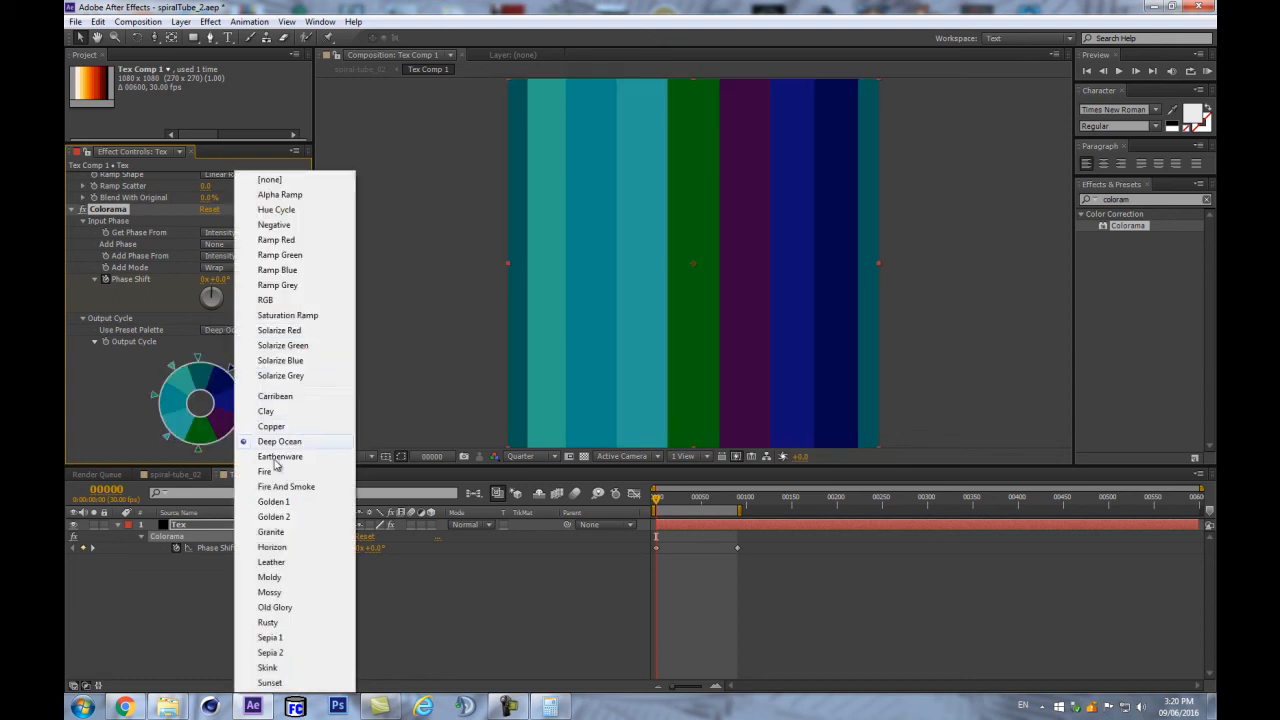
pyautogui.click(285, 561)
pyautogui.click(241, 326)
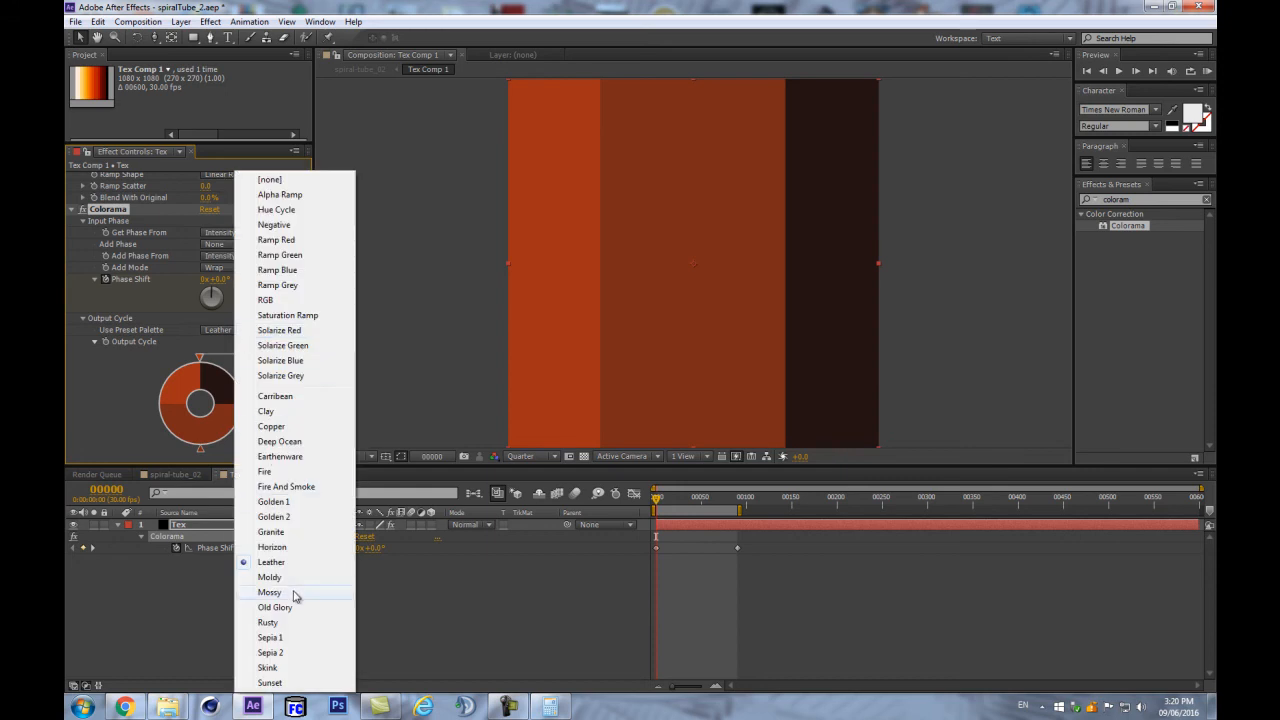
pyautogui.click(287, 543)
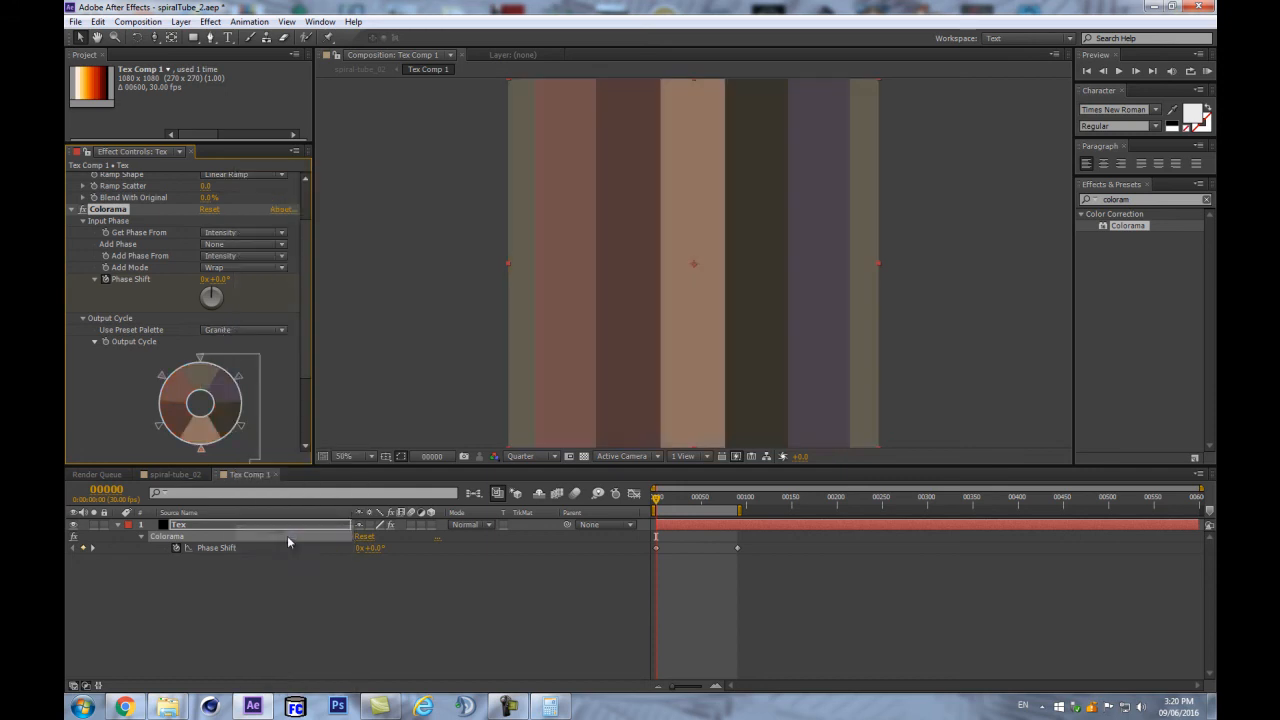
# - Recolour the top Colorama palette stop to orange and the upper-left stop to blue
pyautogui.doubleClick(201, 361)
pyautogui.click(325, 80)
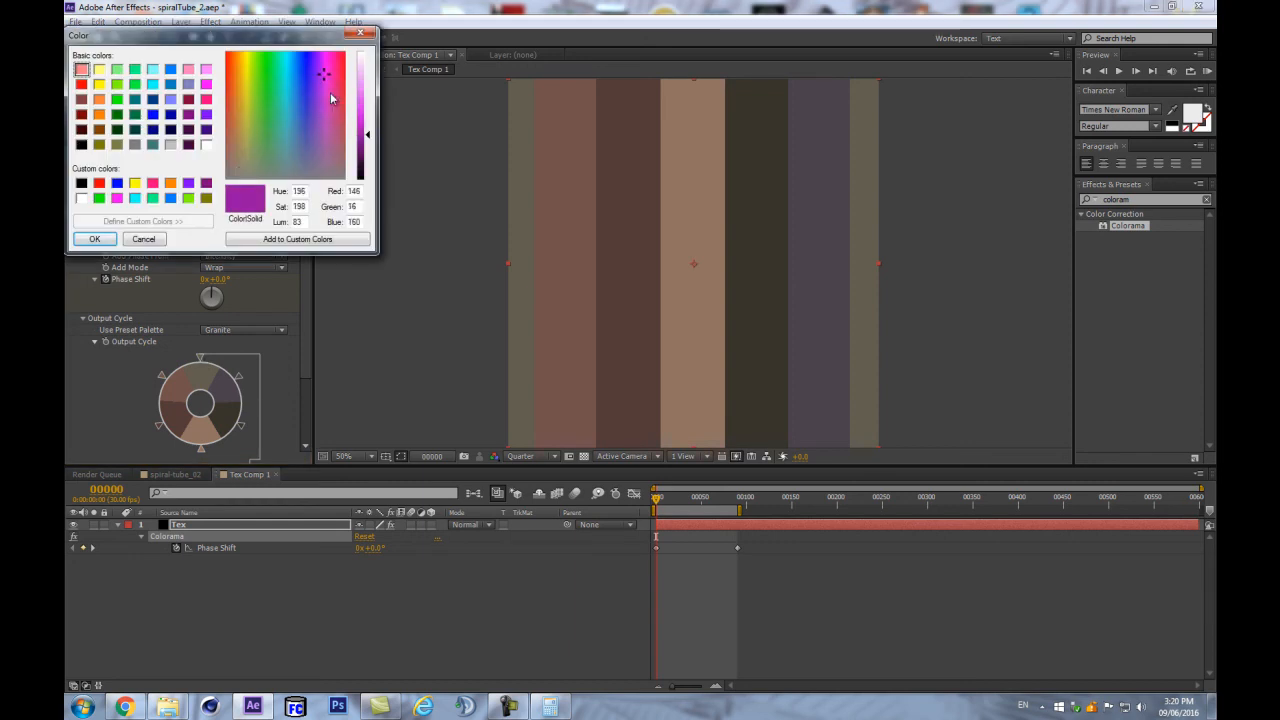
pyautogui.moveTo(238, 79); pyautogui.dragTo(239, 64)
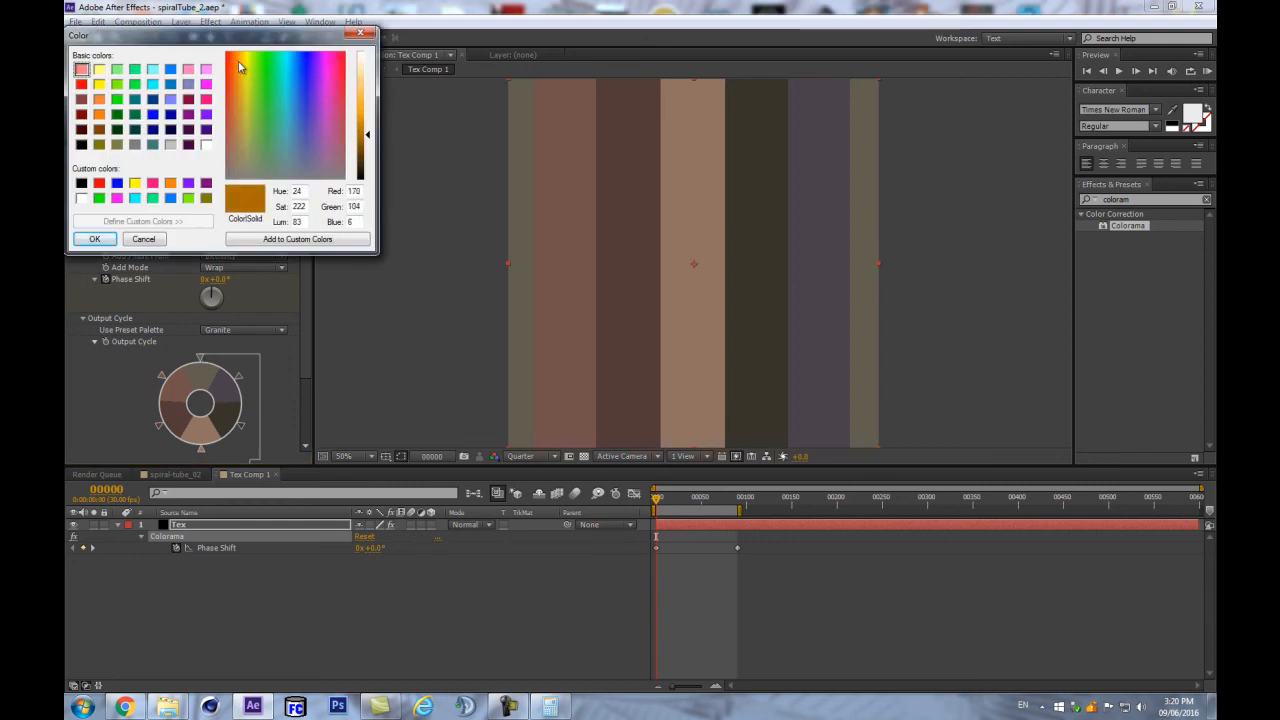
pyautogui.moveTo(365, 111); pyautogui.dragTo(364, 119)
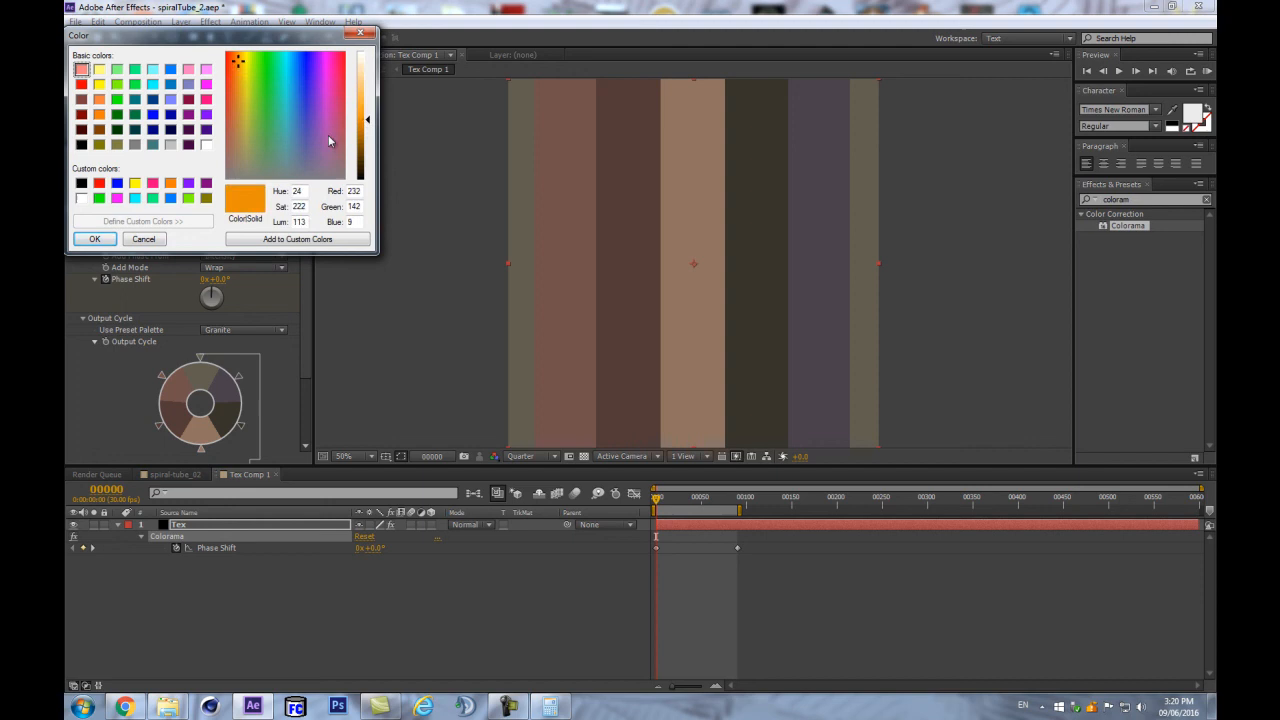
pyautogui.click(91, 241)
pyautogui.doubleClick(163, 378)
pyautogui.click(317, 84)
pyautogui.click(94, 239)
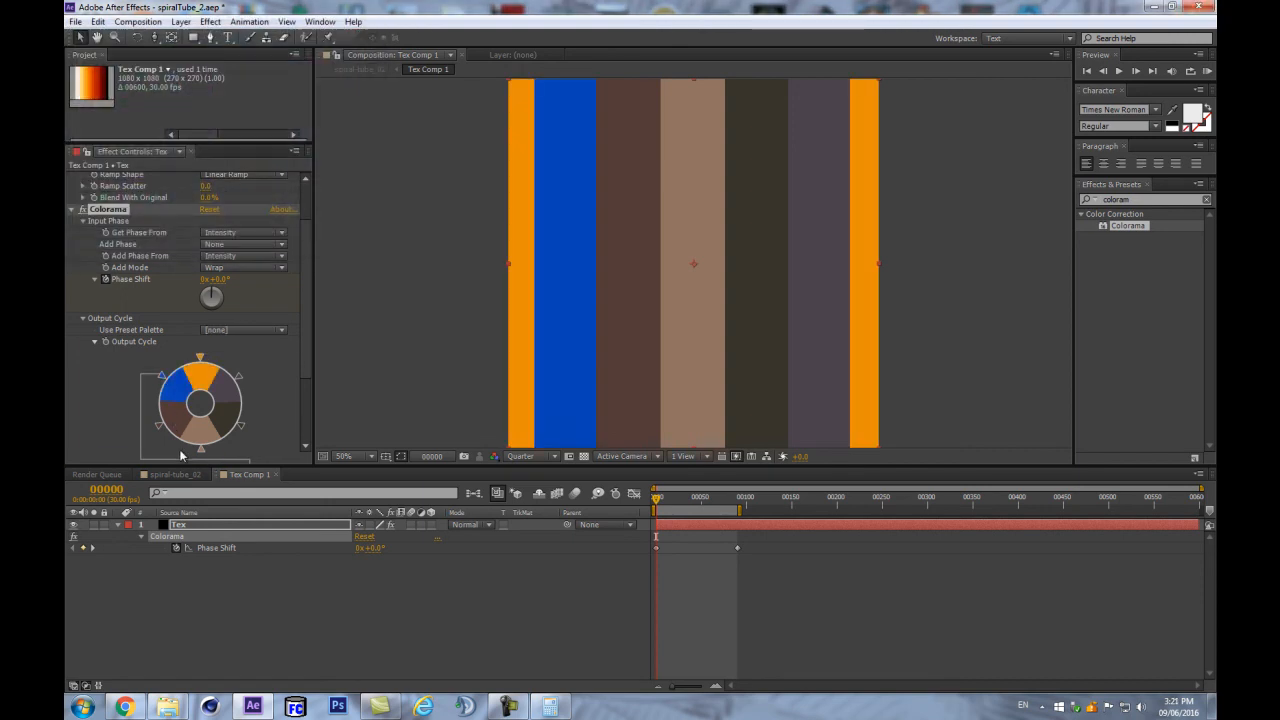
# - Recolour the lower-left palette stop to orange and the bottom stop to teal
pyautogui.doubleClick(160, 427)
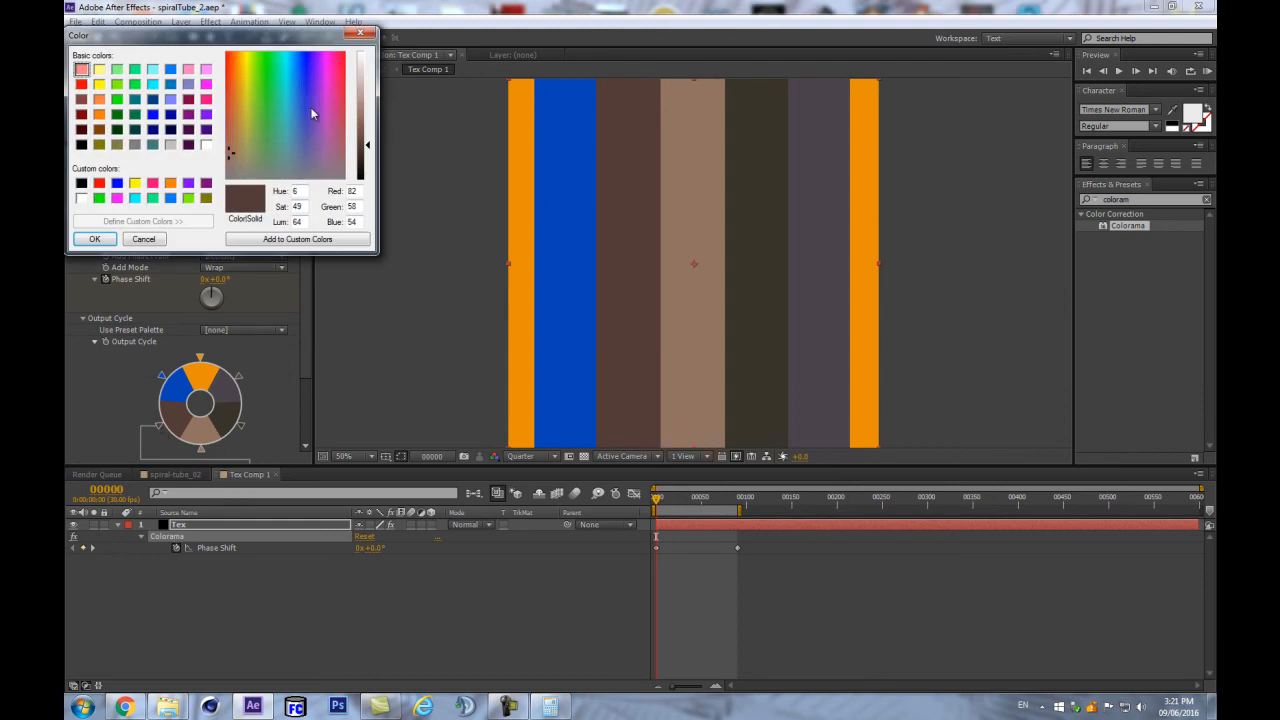
pyautogui.click(241, 79)
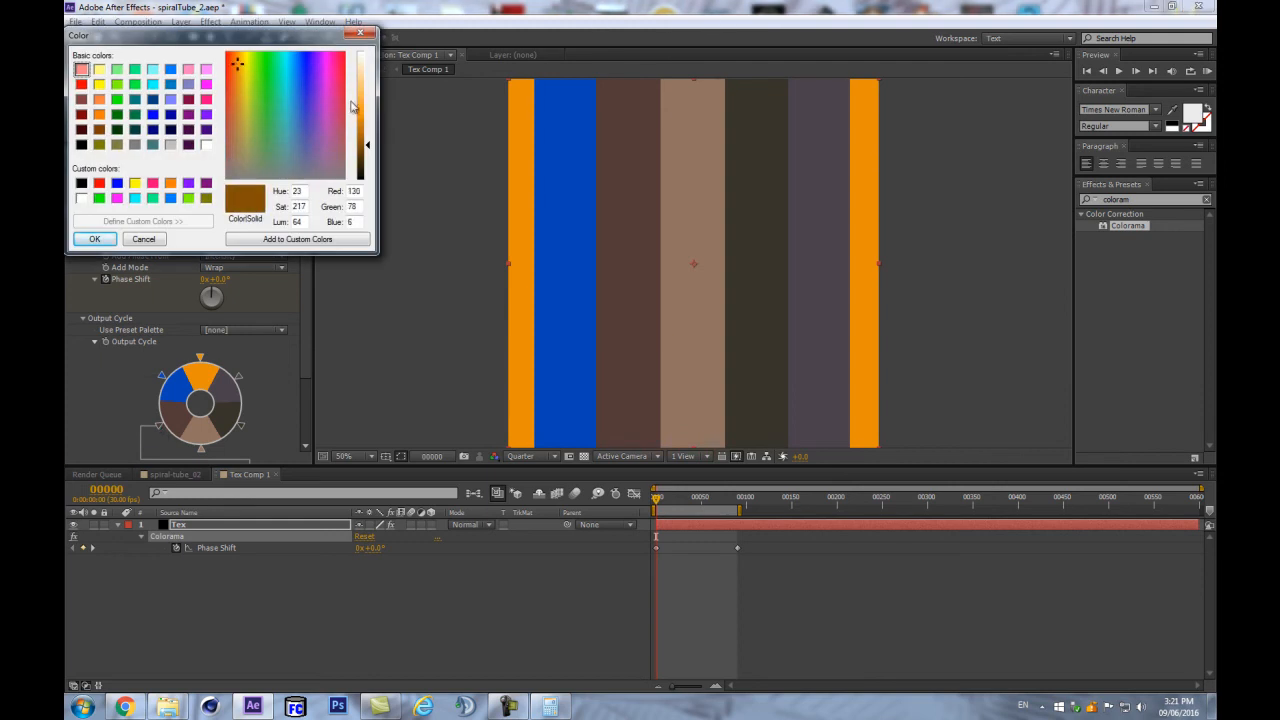
pyautogui.click(360, 117)
pyautogui.click(234, 61)
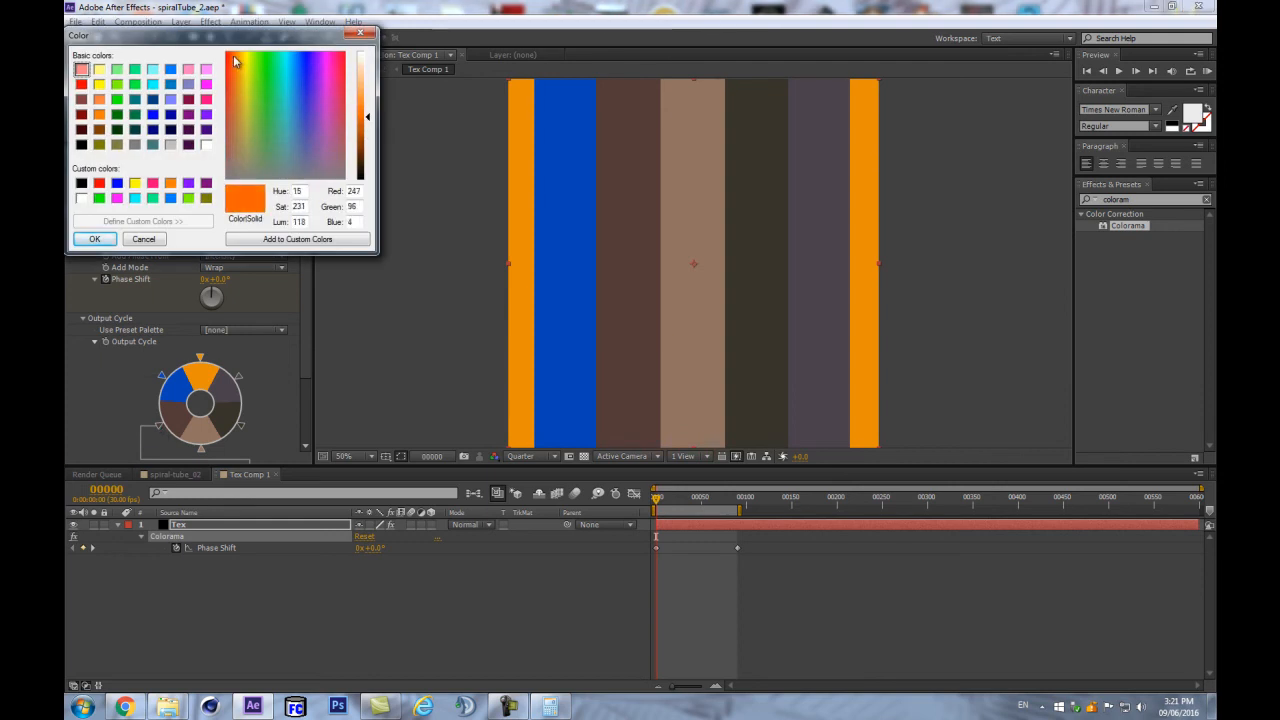
pyautogui.click(94, 238)
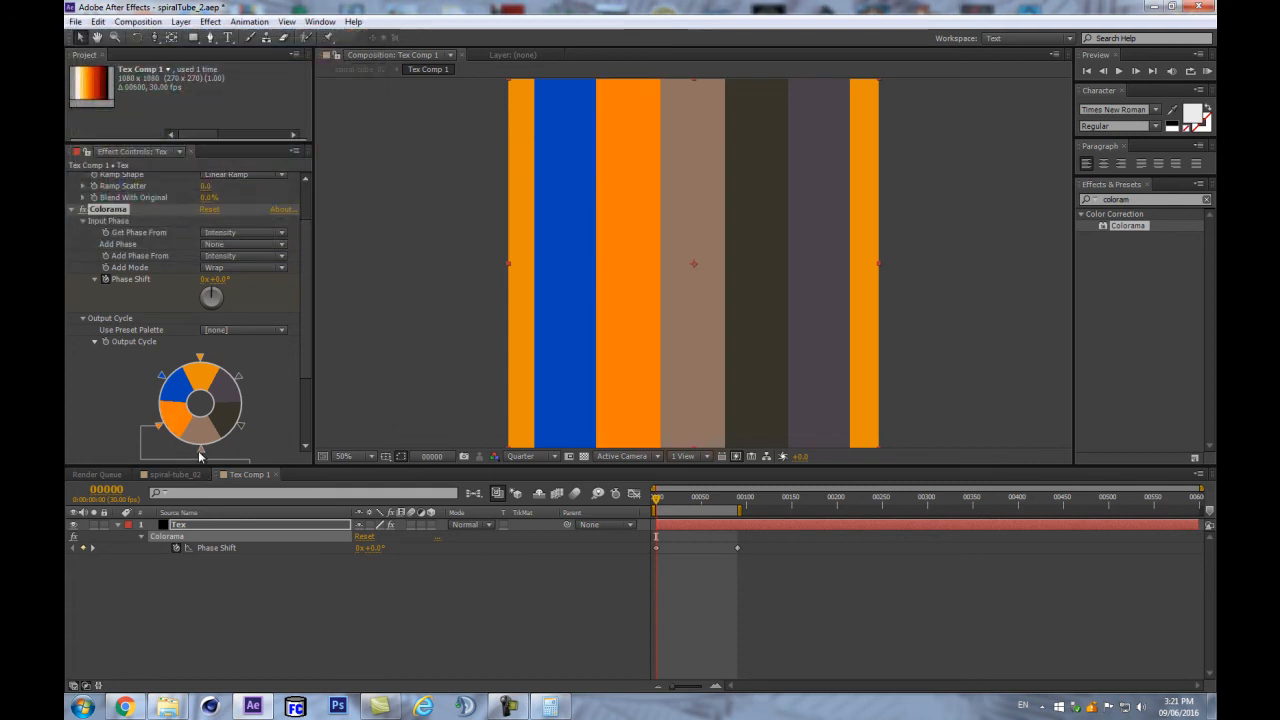
pyautogui.doubleClick(201, 450)
pyautogui.click(289, 79)
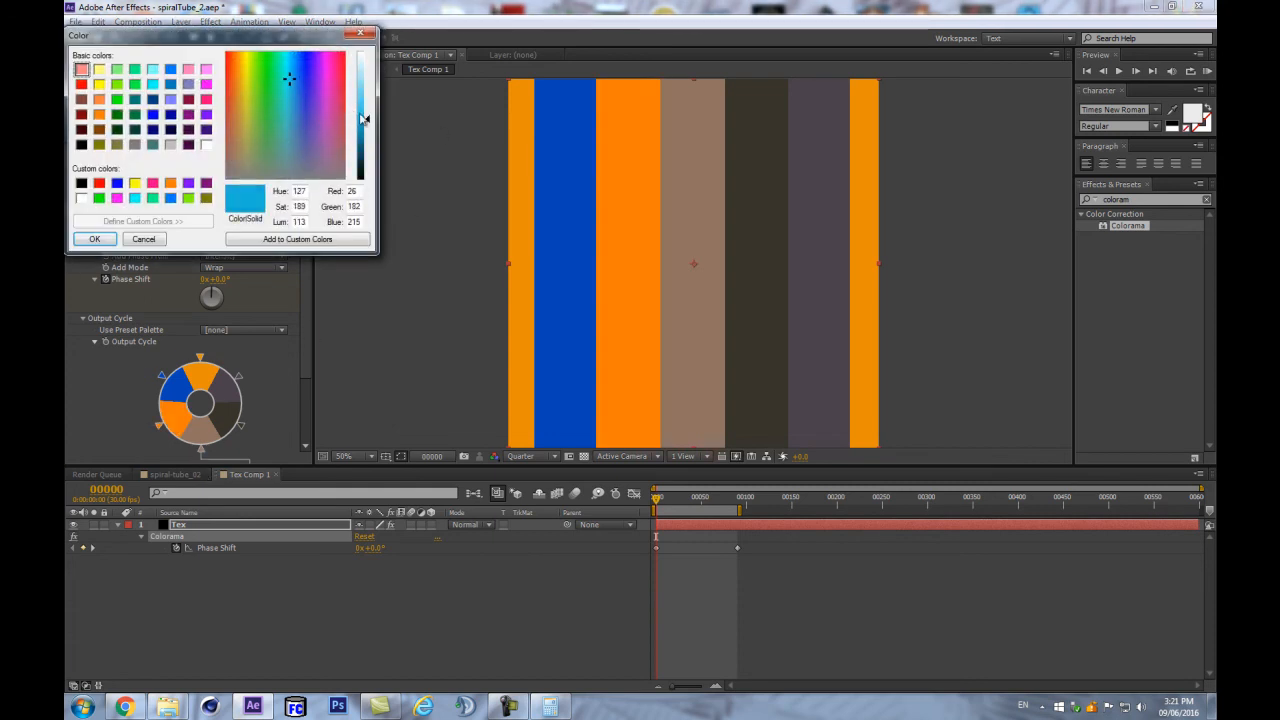
pyautogui.moveTo(360, 120); pyautogui.dragTo(362, 142)
pyautogui.click(94, 238)
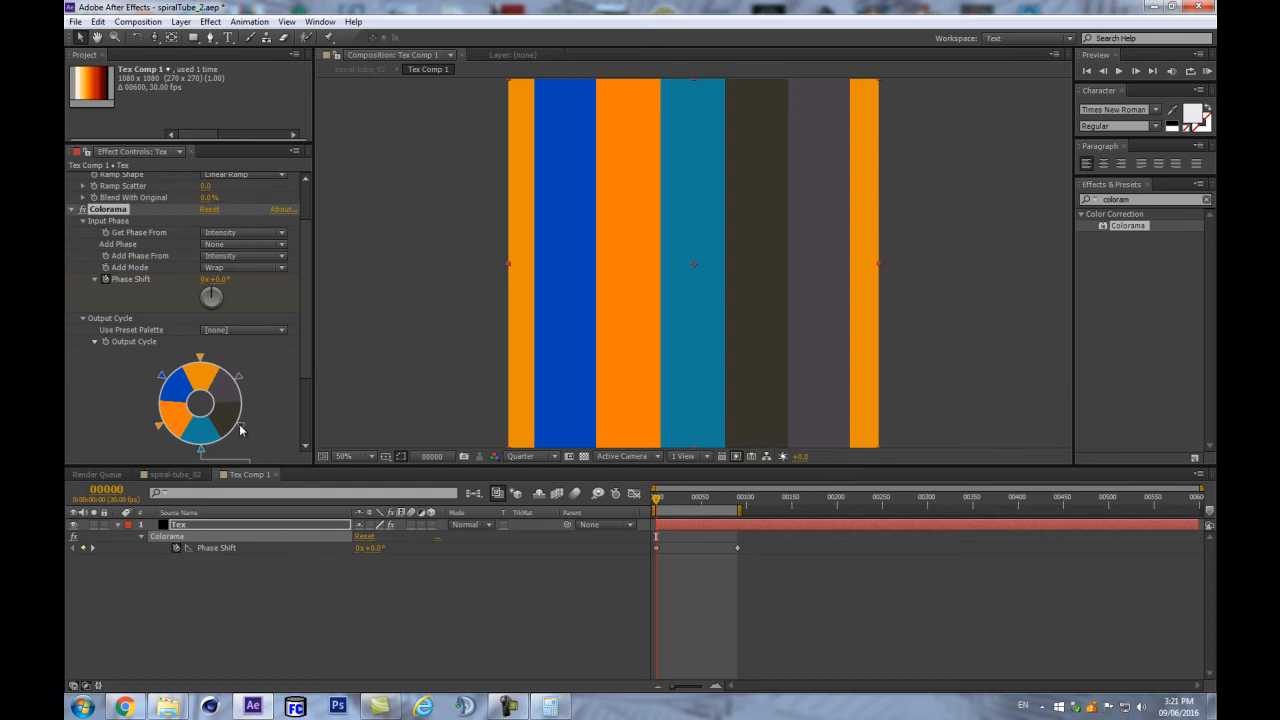
# - Set one palette colour to bright red-orange and the dark grey colour to navy
pyautogui.doubleClick(241, 424)
pyautogui.click(231, 61)
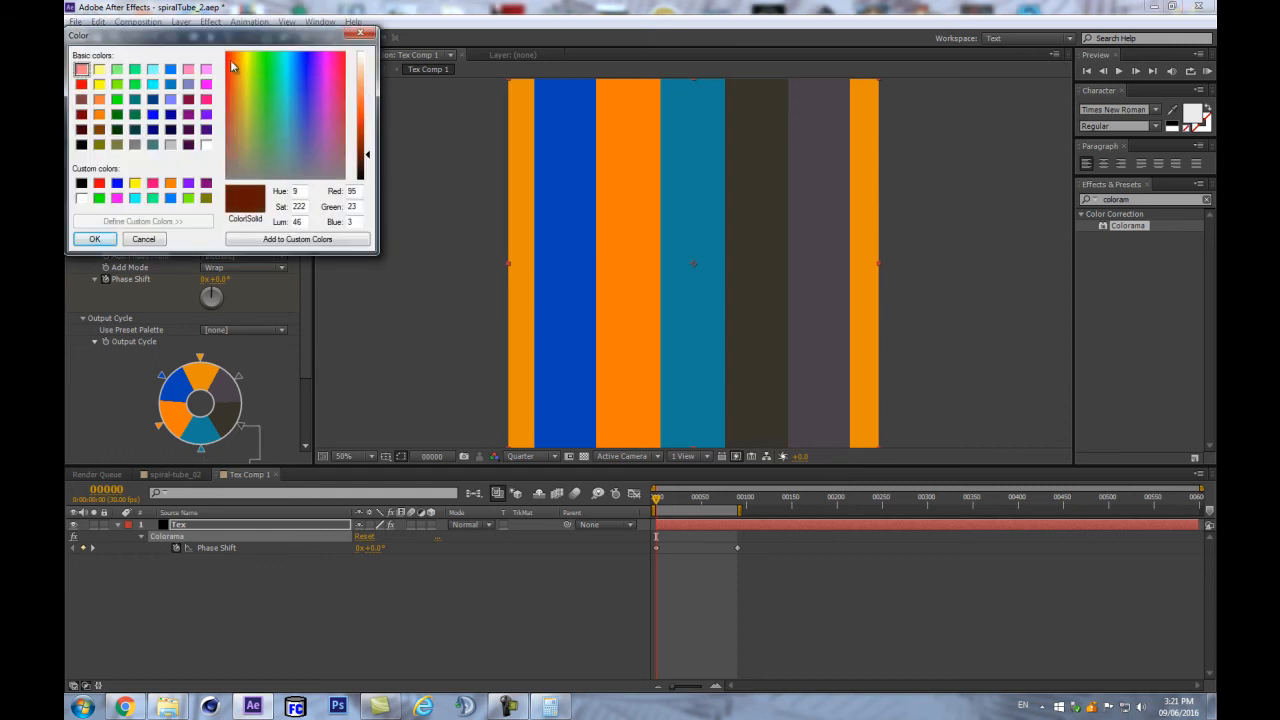
pyautogui.click(363, 119)
pyautogui.click(95, 238)
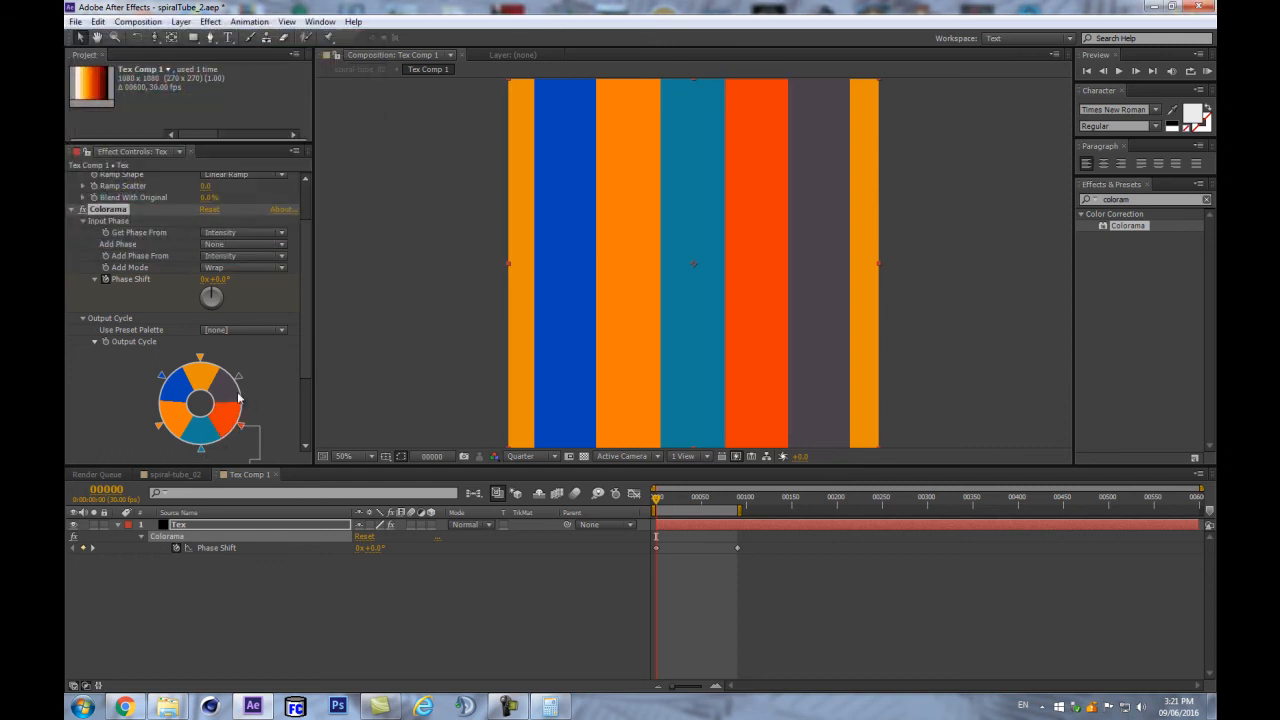
pyautogui.doubleClick(245, 402)
pyautogui.click(300, 82)
pyautogui.click(364, 120)
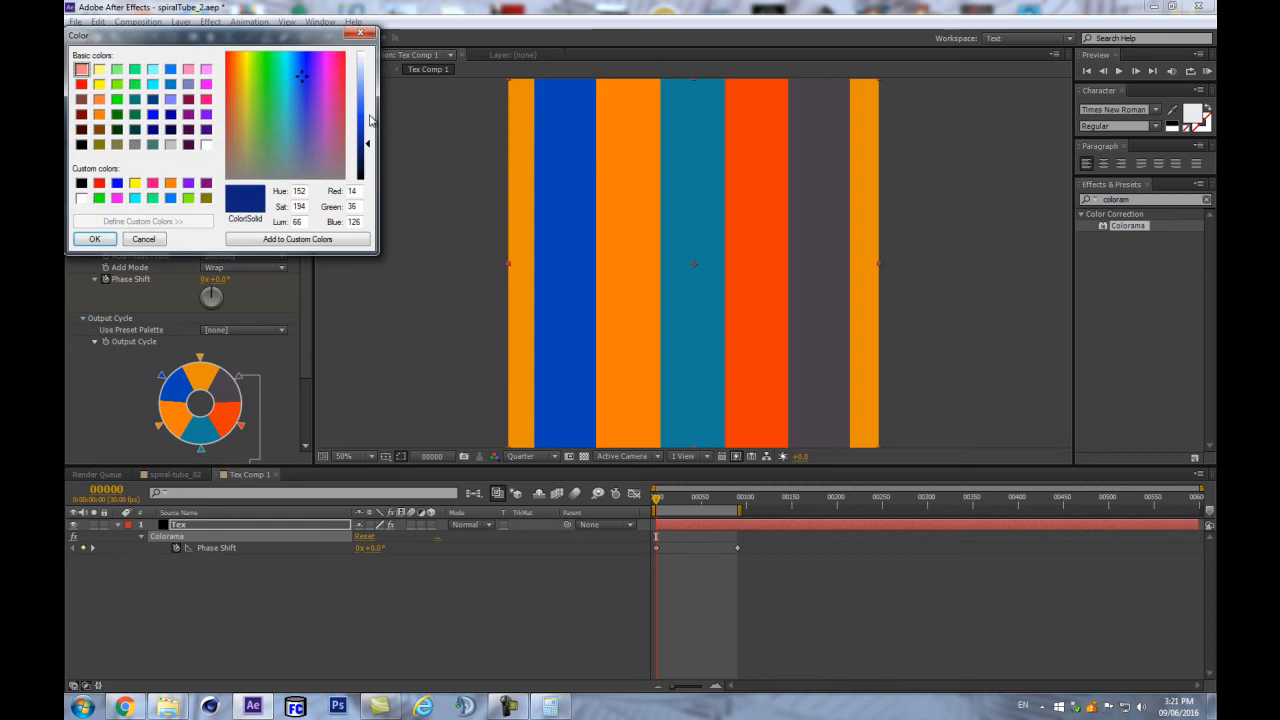
pyautogui.click(95, 238)
pyautogui.click(473, 493)
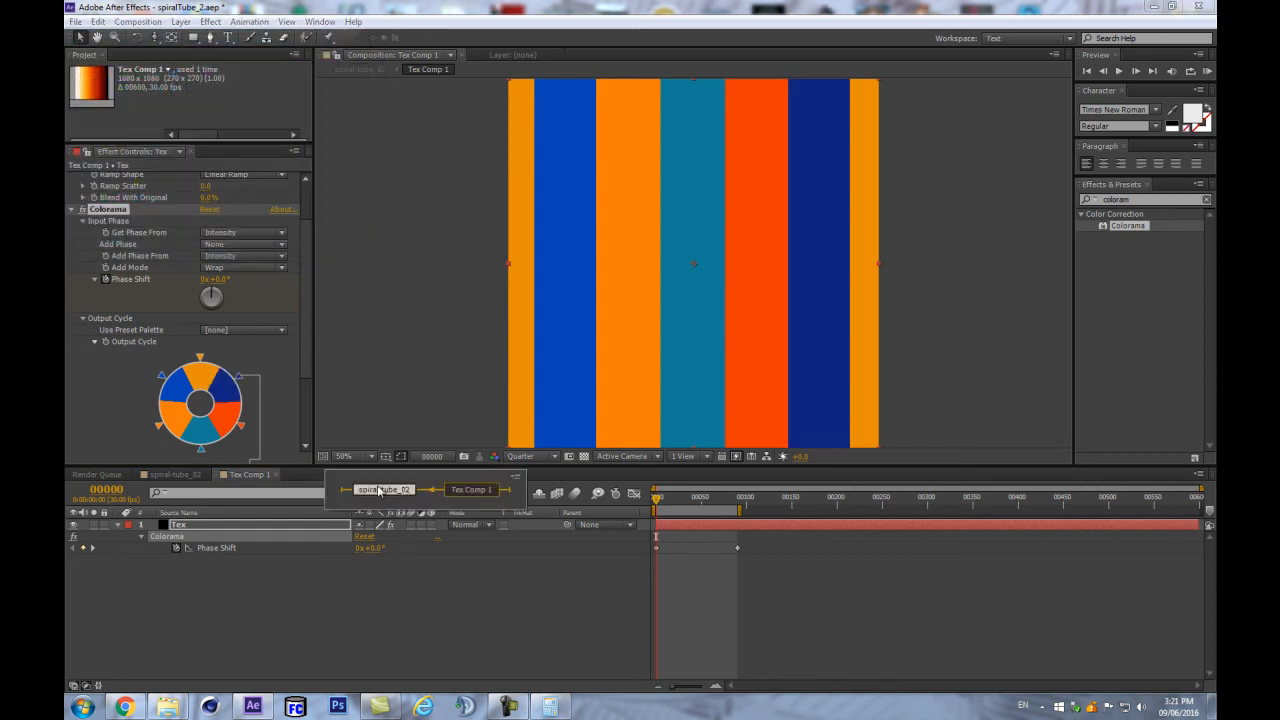
# - In spiral-tube_02, divide the TAO layer's Texture Scale X of 350 by 2 to broaden the stripes
pyautogui.click(386, 496)
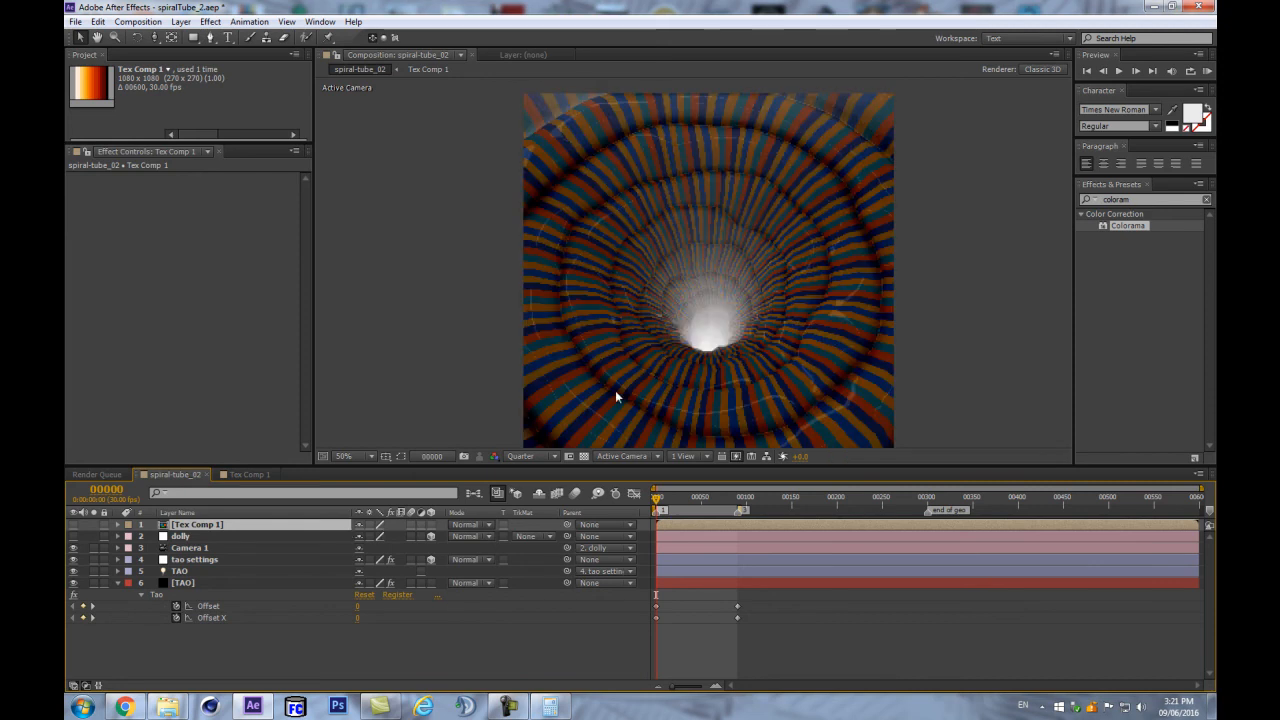
pyautogui.click(188, 584)
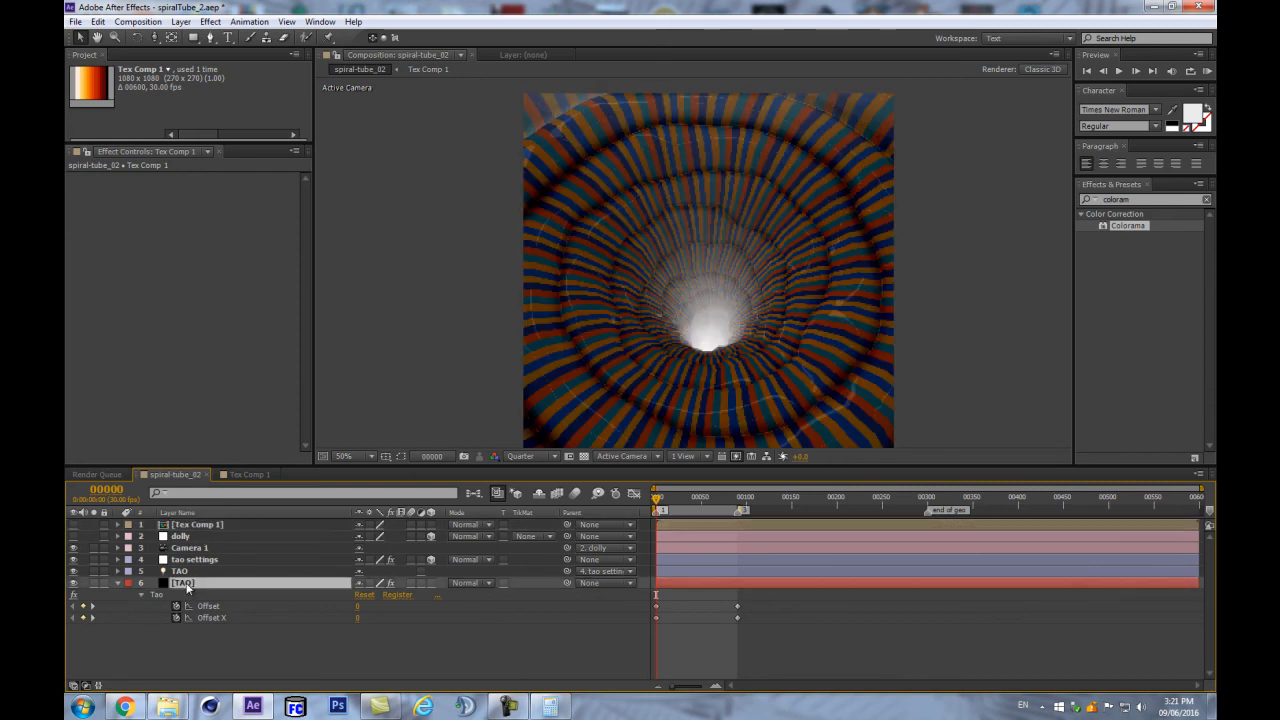
pyautogui.moveTo(308, 215); pyautogui.dragTo(336, 443)
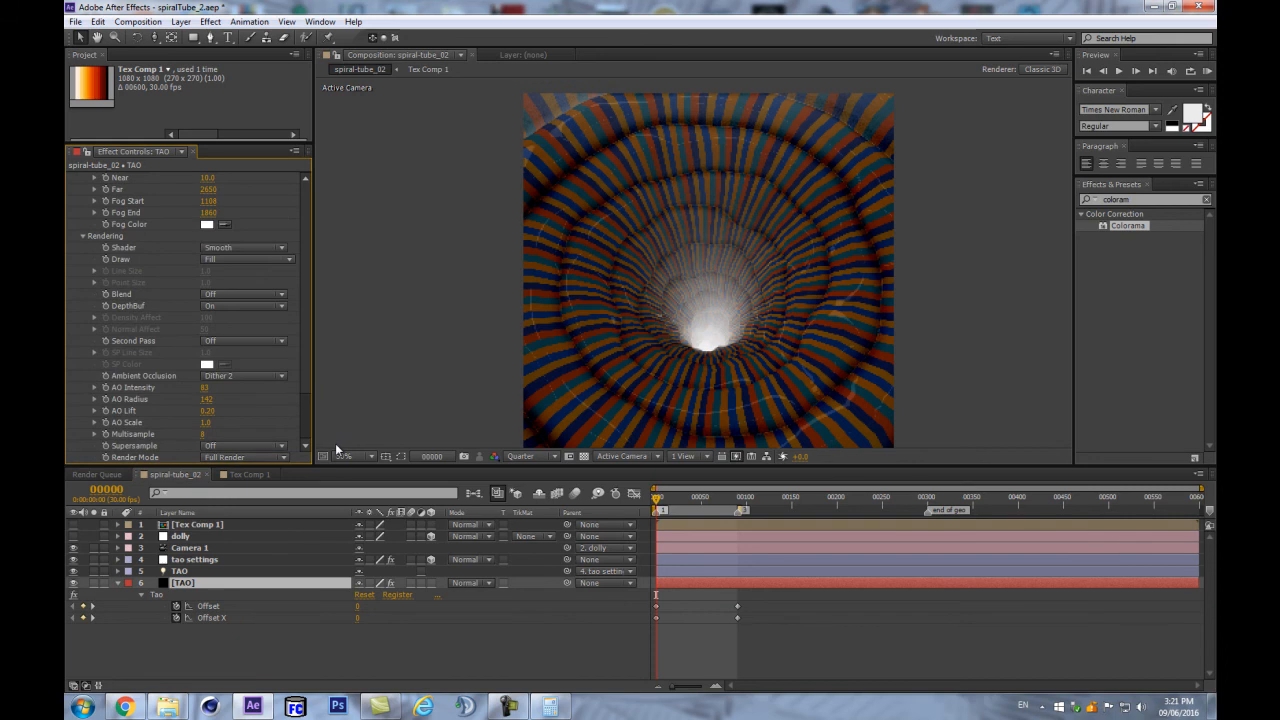
pyautogui.scroll(7, 111, 346)
pyautogui.scroll(-7, 110, 322)
pyautogui.scroll(6, 100, 346)
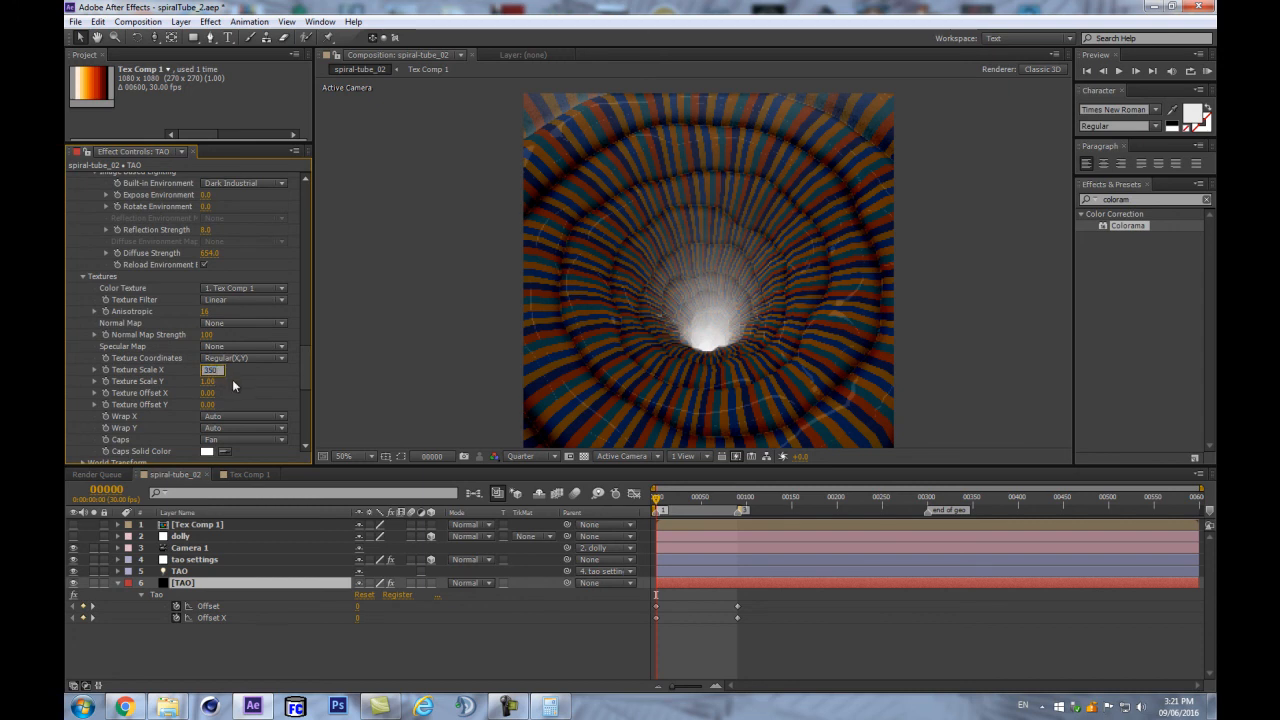
pyautogui.write('2')
pyautogui.press('Return')
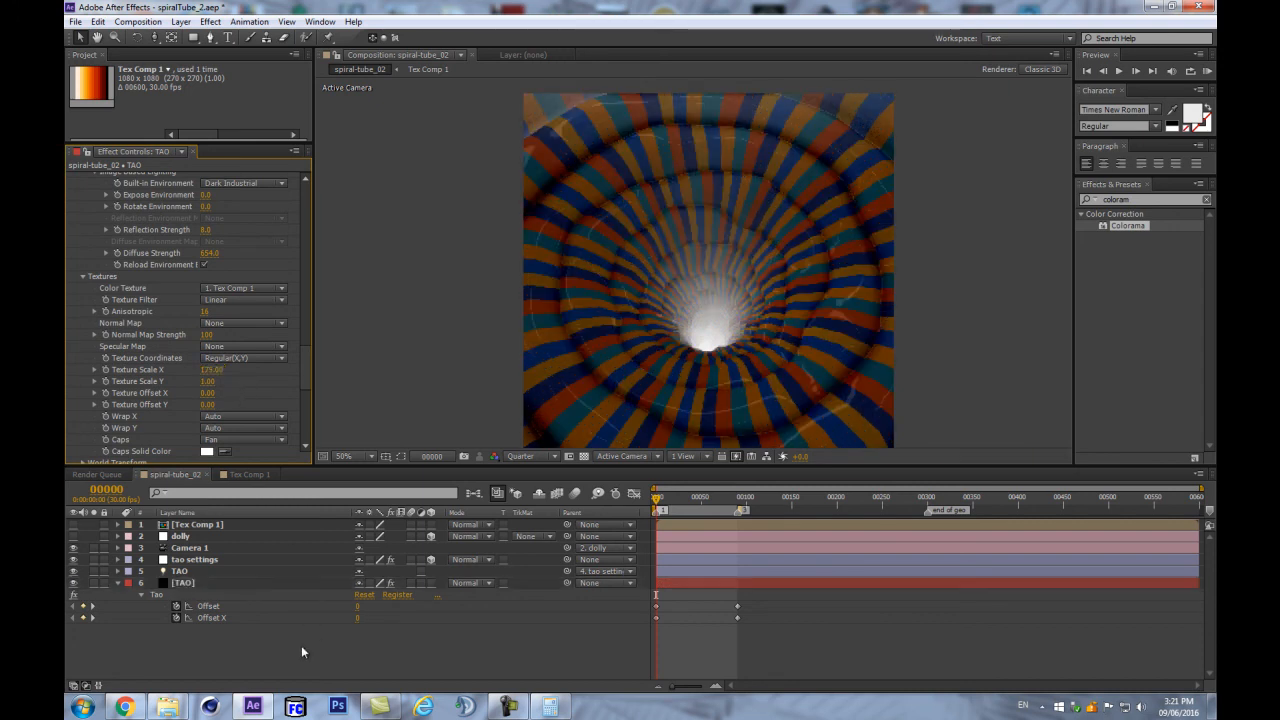
pyautogui.click(214, 525)
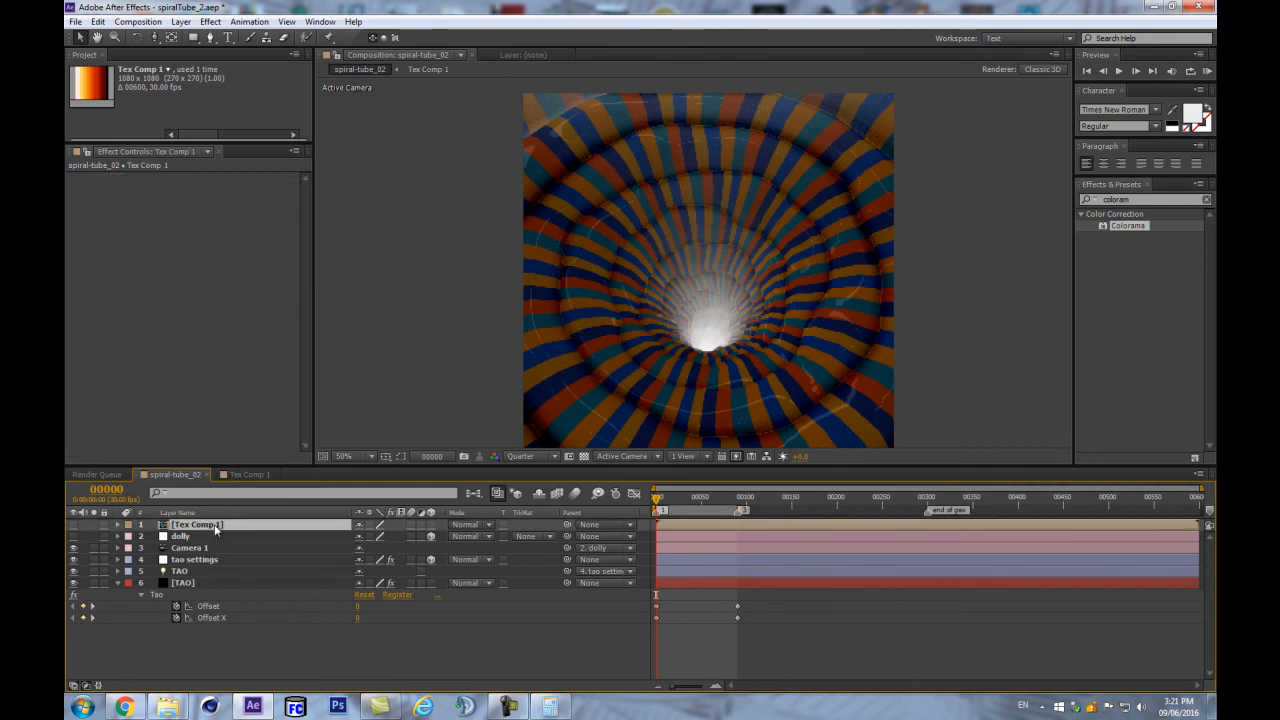
# - Create a new adjustment layer and apply the Curves effect to it
pyautogui.hotkey('ctrl', 'alt', 'y')
pyautogui.press('Return')
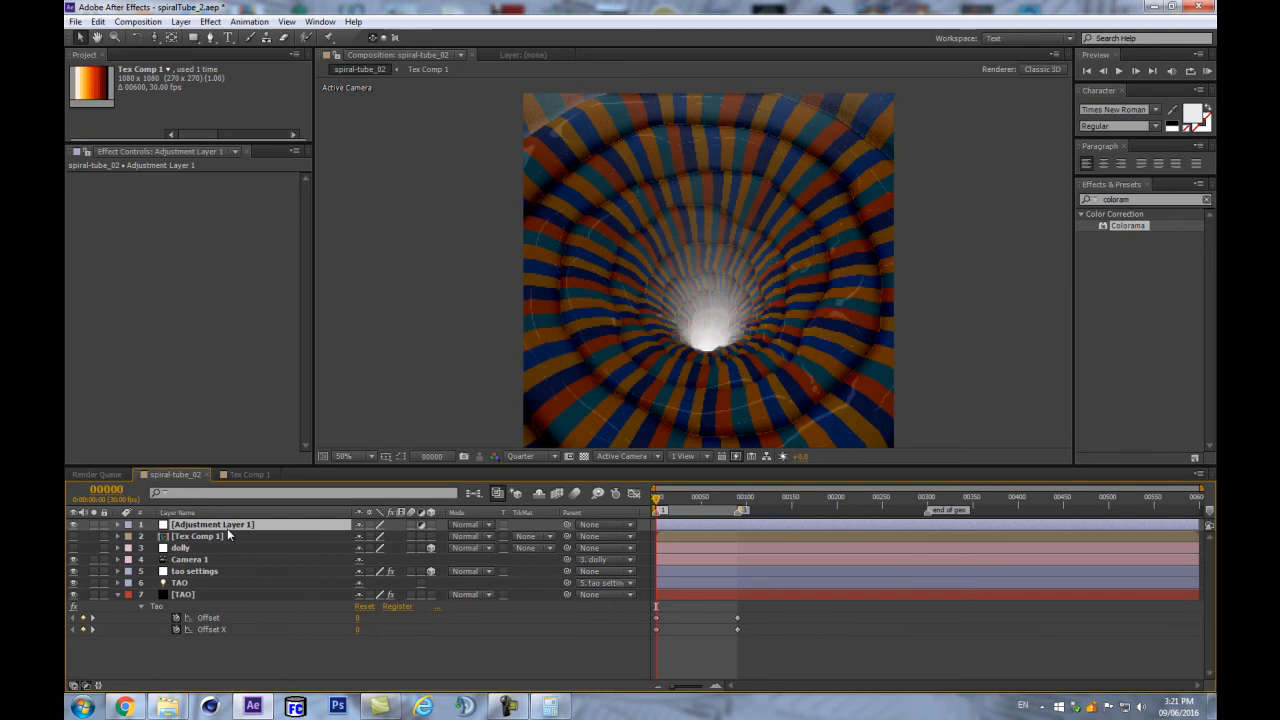
pyautogui.press('pagedown')
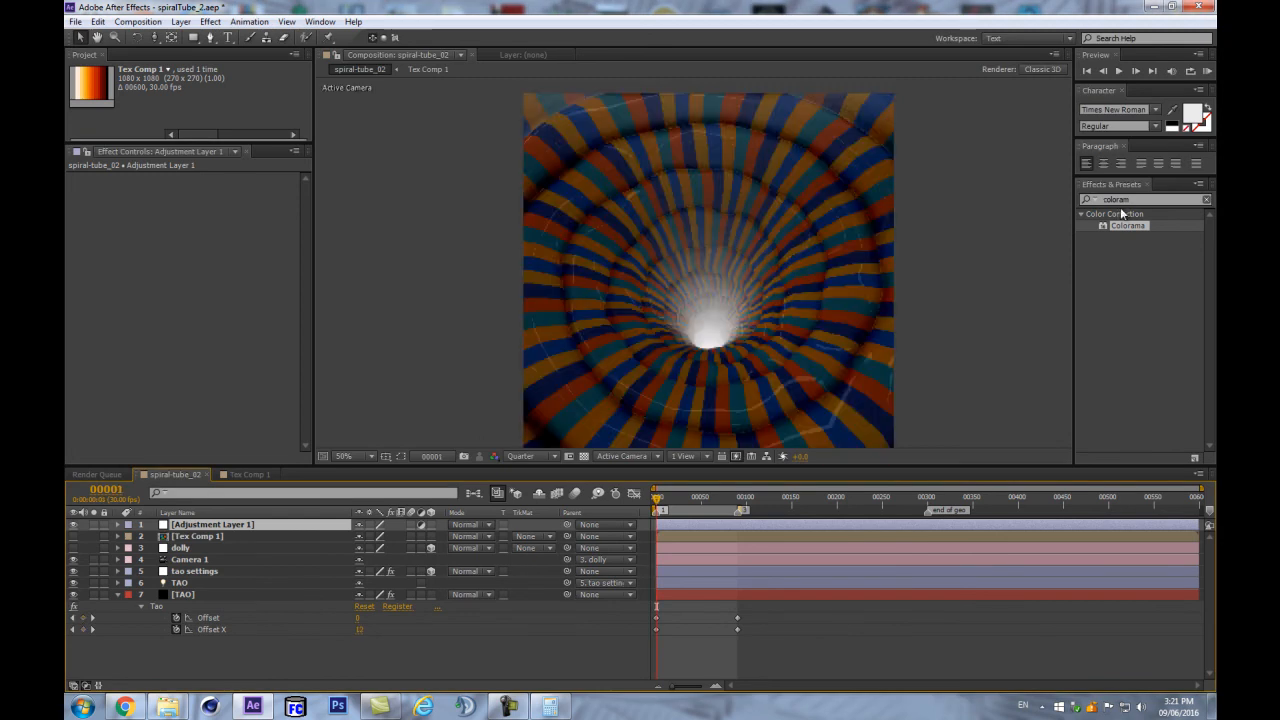
pyautogui.doubleClick(1133, 200)
pyautogui.write('c')
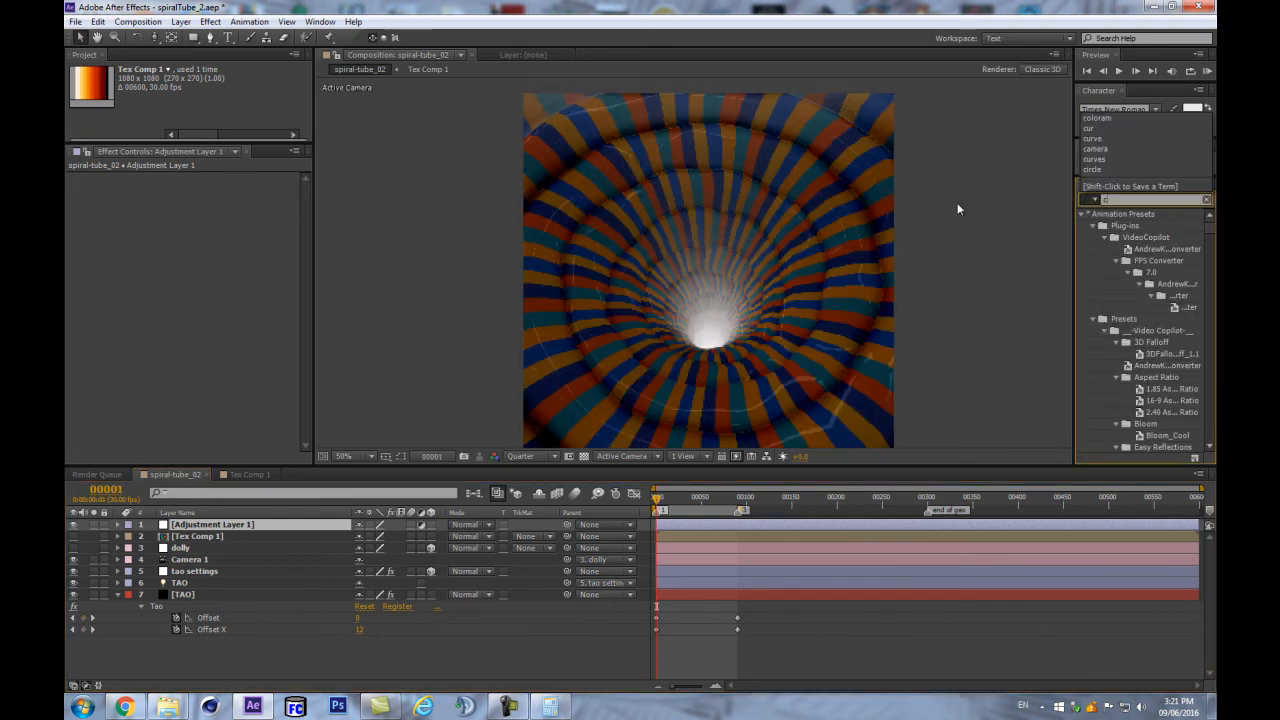
pyautogui.write('urve')
pyautogui.moveTo(1123, 272); pyautogui.dragTo(220, 530)
# - Shape the RGB curve into an S, raising highlights and lowering shadows for more contrast
pyautogui.moveTo(196, 231); pyautogui.dragTo(186, 230)
pyautogui.moveTo(121, 305); pyautogui.dragTo(121, 308)
pyautogui.moveTo(178, 234); pyautogui.dragTo(179, 228)
pyautogui.moveTo(118, 306); pyautogui.dragTo(122, 315)
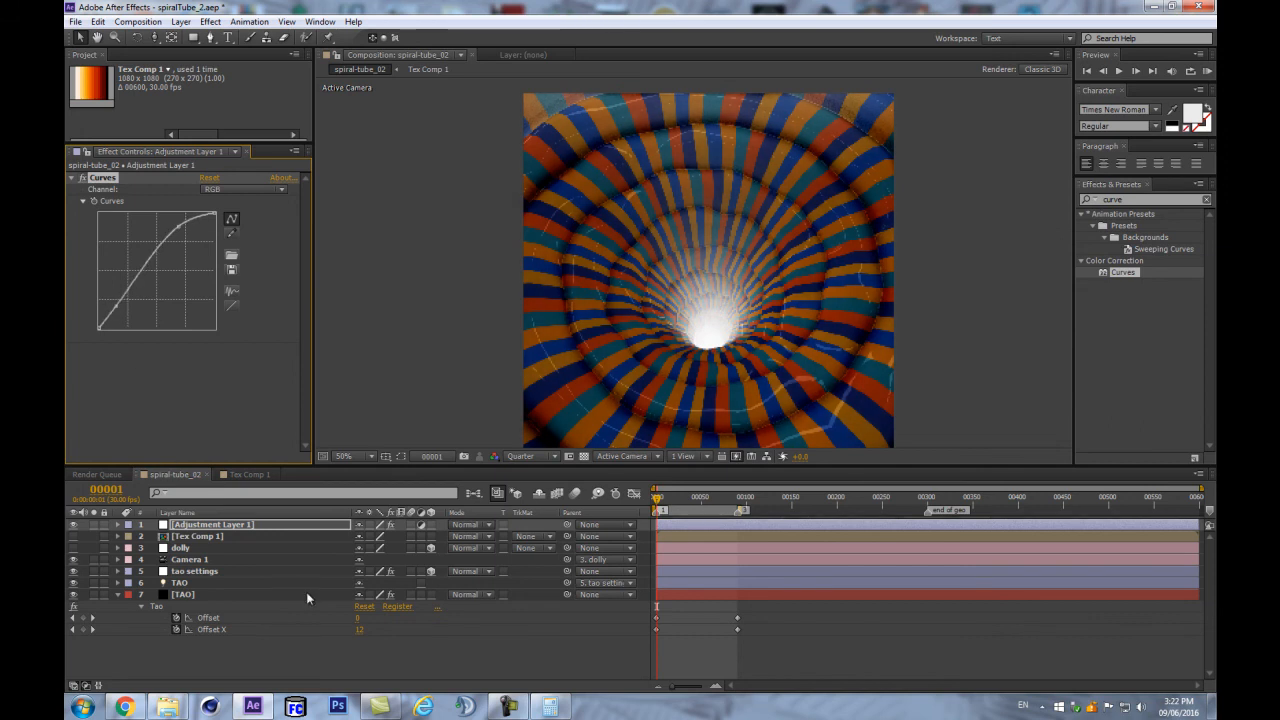
# - Select the TAO layer and set the viewer preview resolution to Full
pyautogui.click(206, 596)
pyautogui.scroll(2, 807, 279)
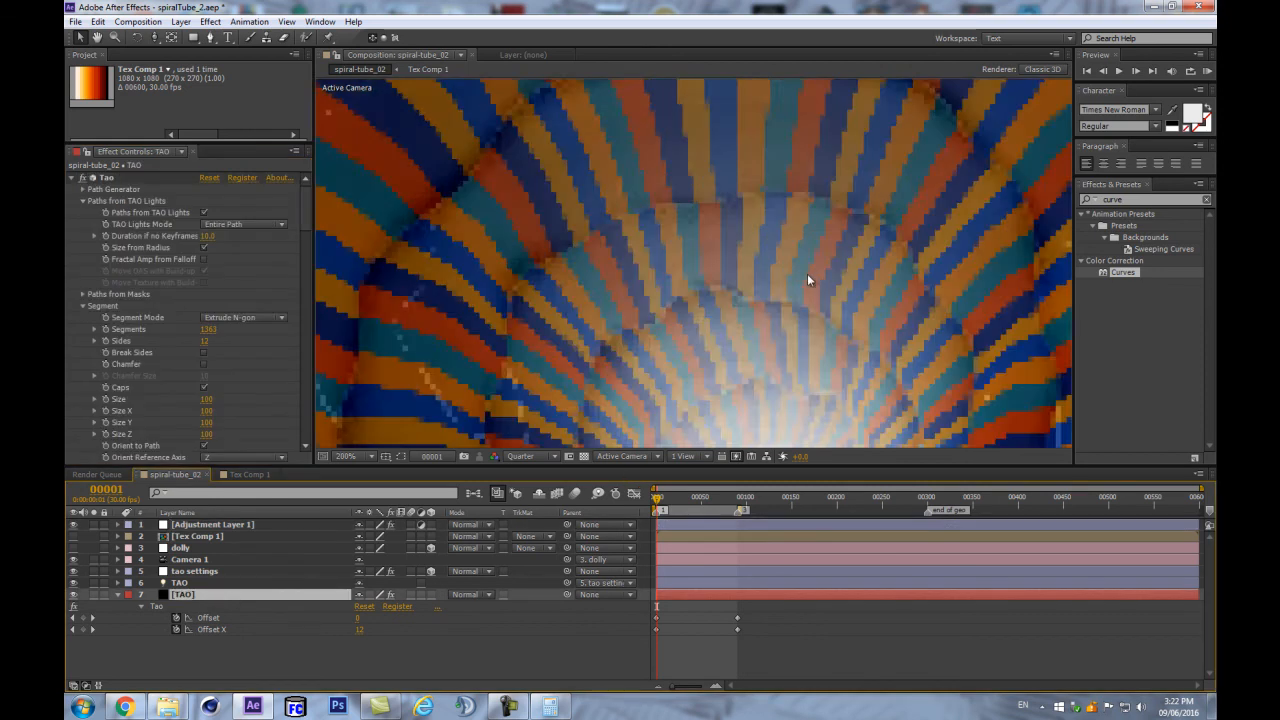
pyautogui.scroll(-1, 806, 283)
pyautogui.click(521, 456)
pyautogui.click(531, 493)
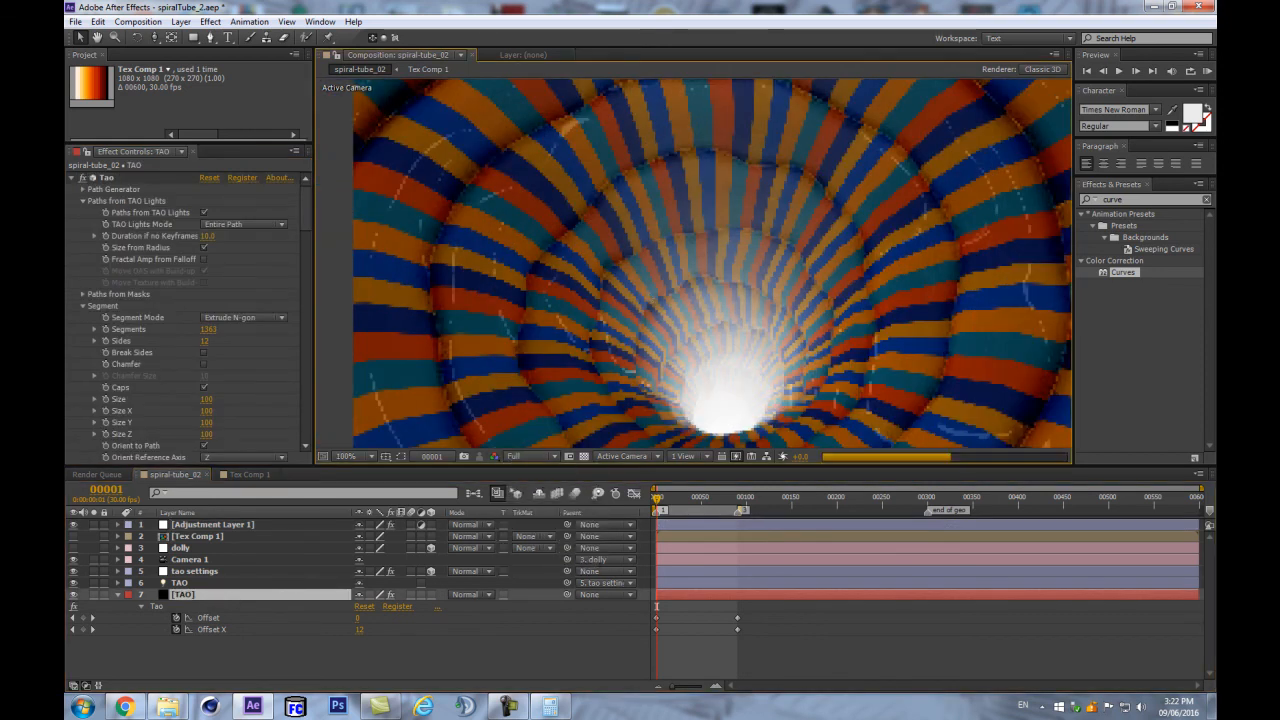
# - Change the TAO effect's Rendering Supersample from Off to 9x
pyautogui.scroll(1, 416, 277)
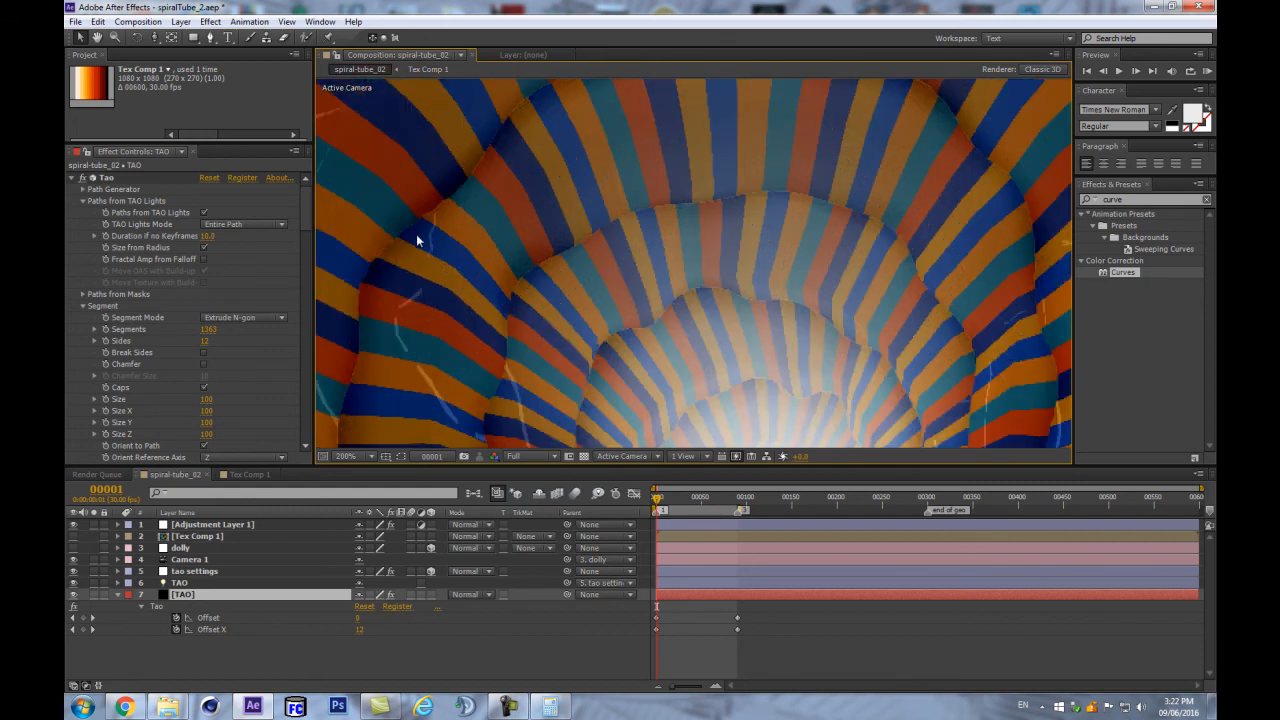
pyautogui.scroll(1, 658, 269)
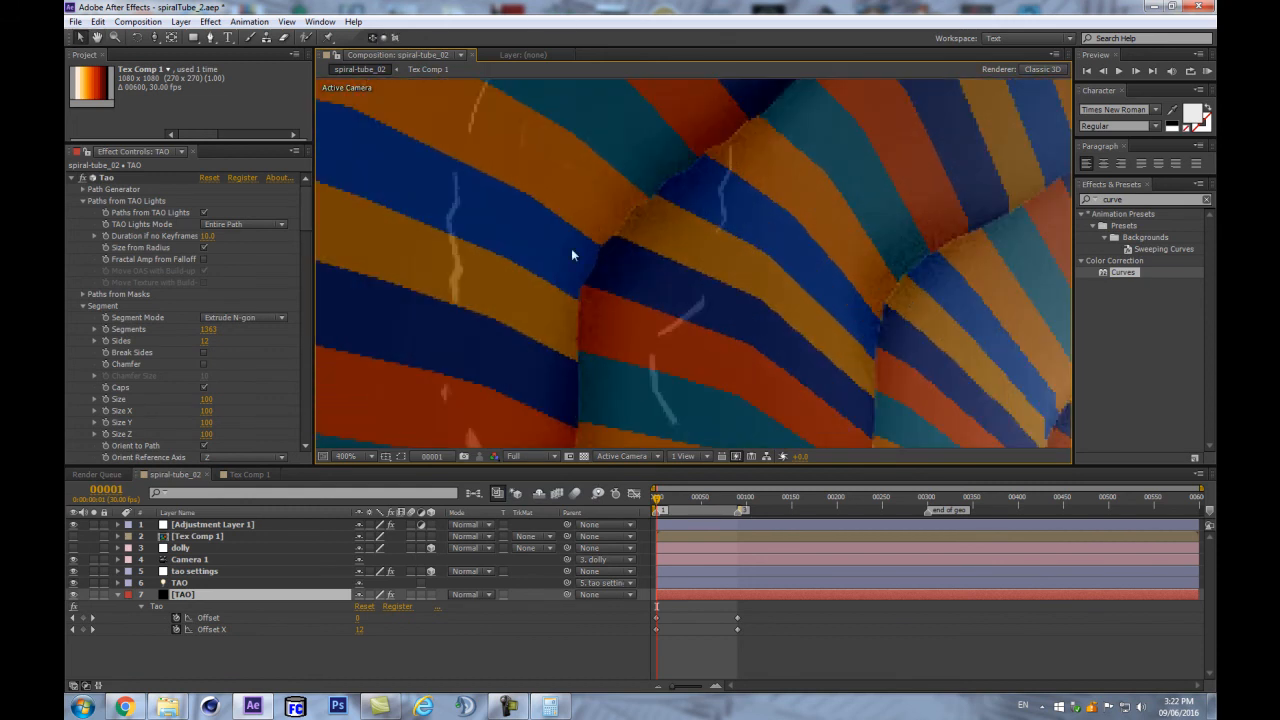
pyautogui.scroll(-2, 565, 320)
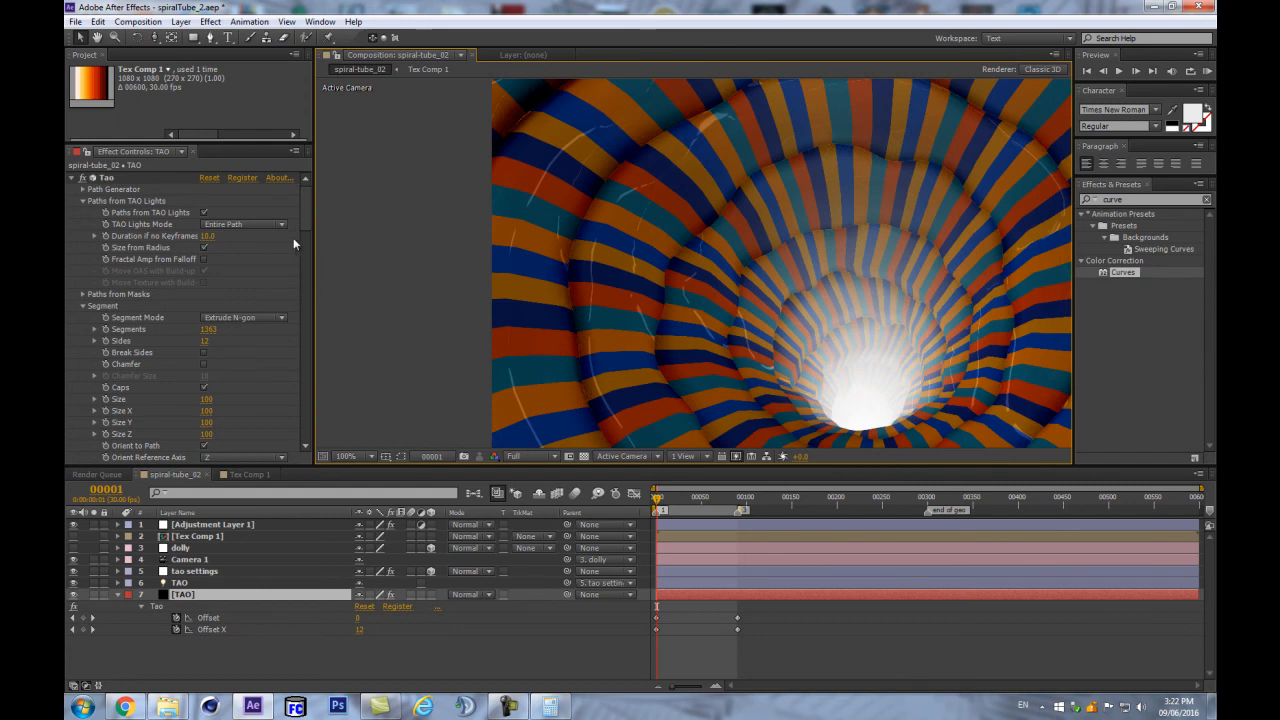
pyautogui.moveTo(306, 214); pyautogui.dragTo(304, 425)
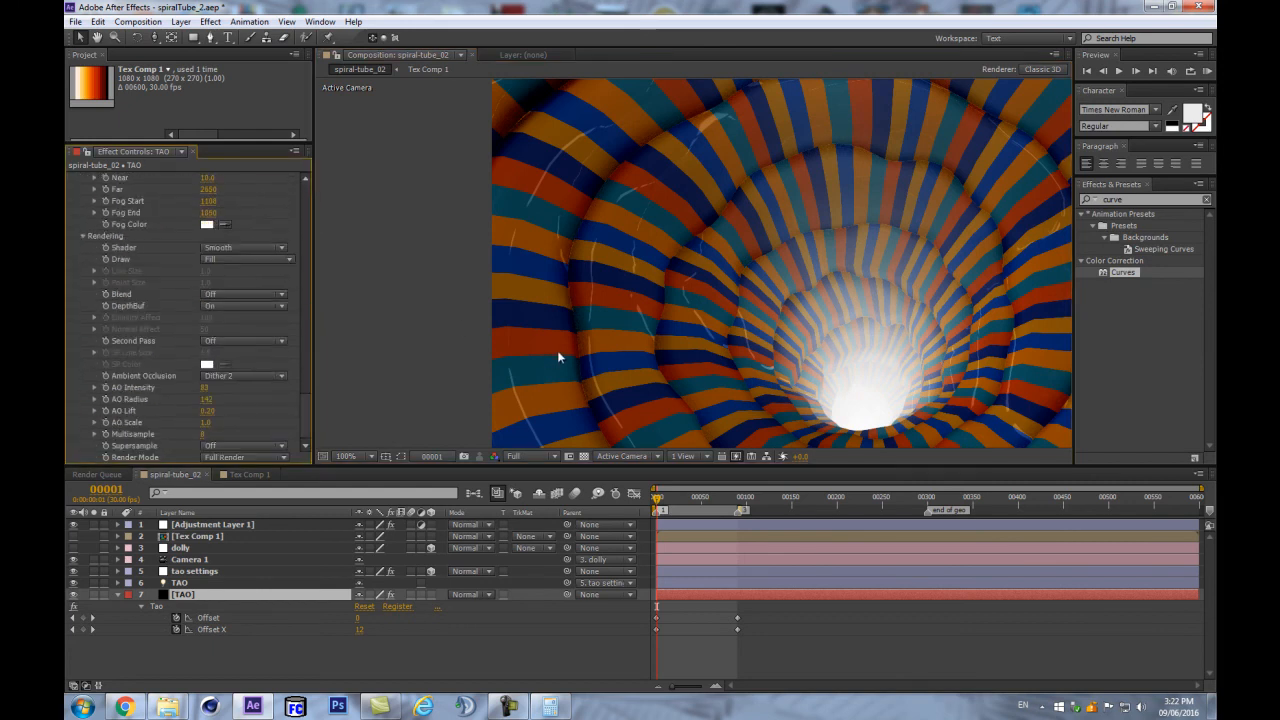
pyautogui.scroll(1, 558, 357)
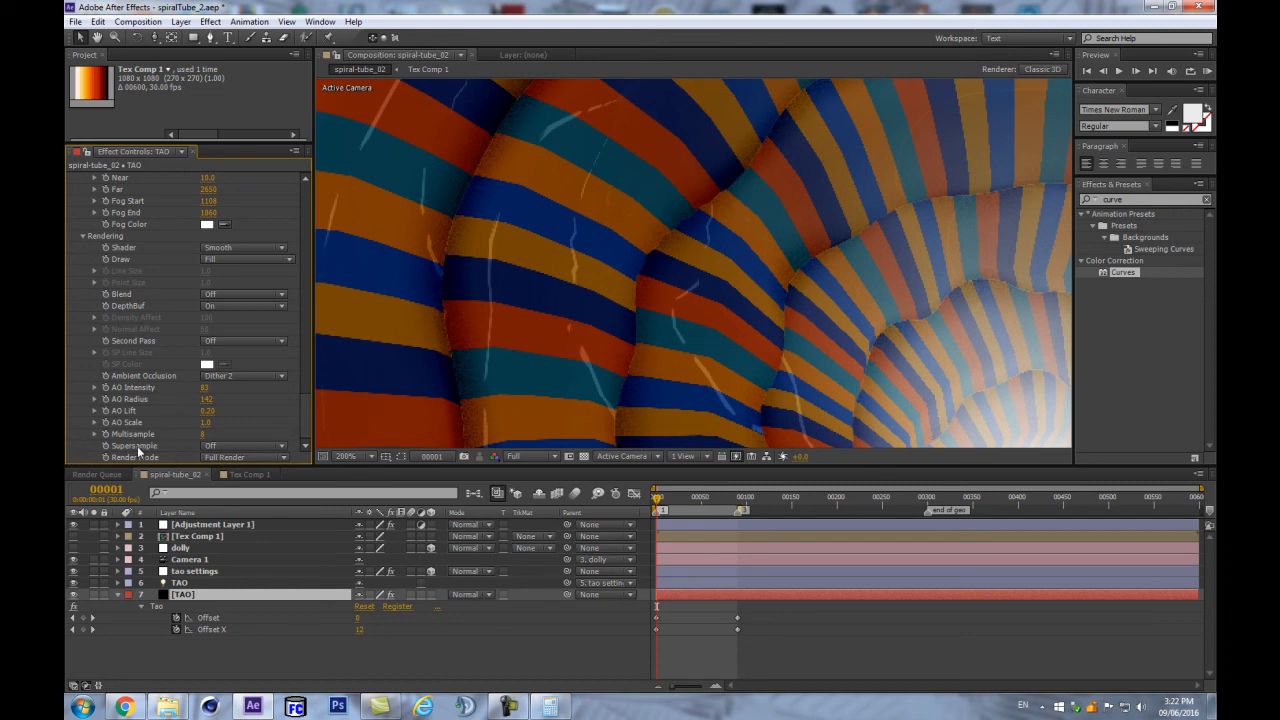
pyautogui.click(218, 446)
pyautogui.click(238, 491)
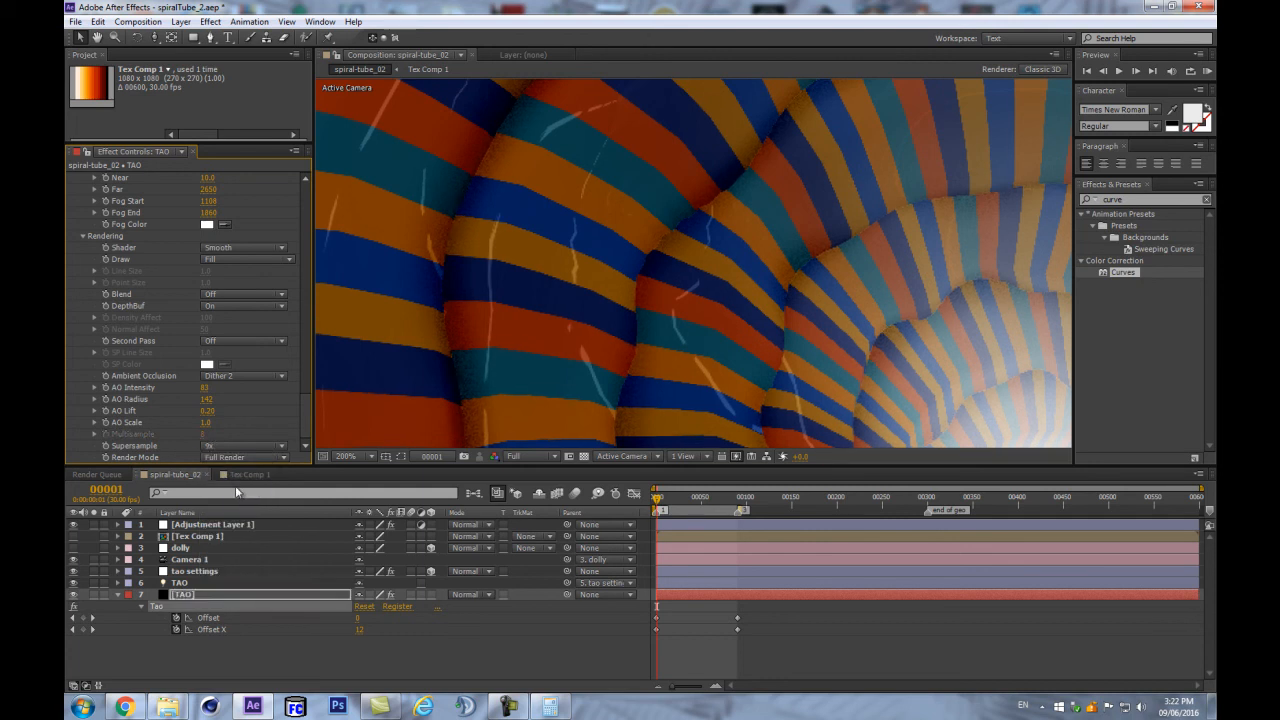
pyautogui.scroll(-2, 537, 322)
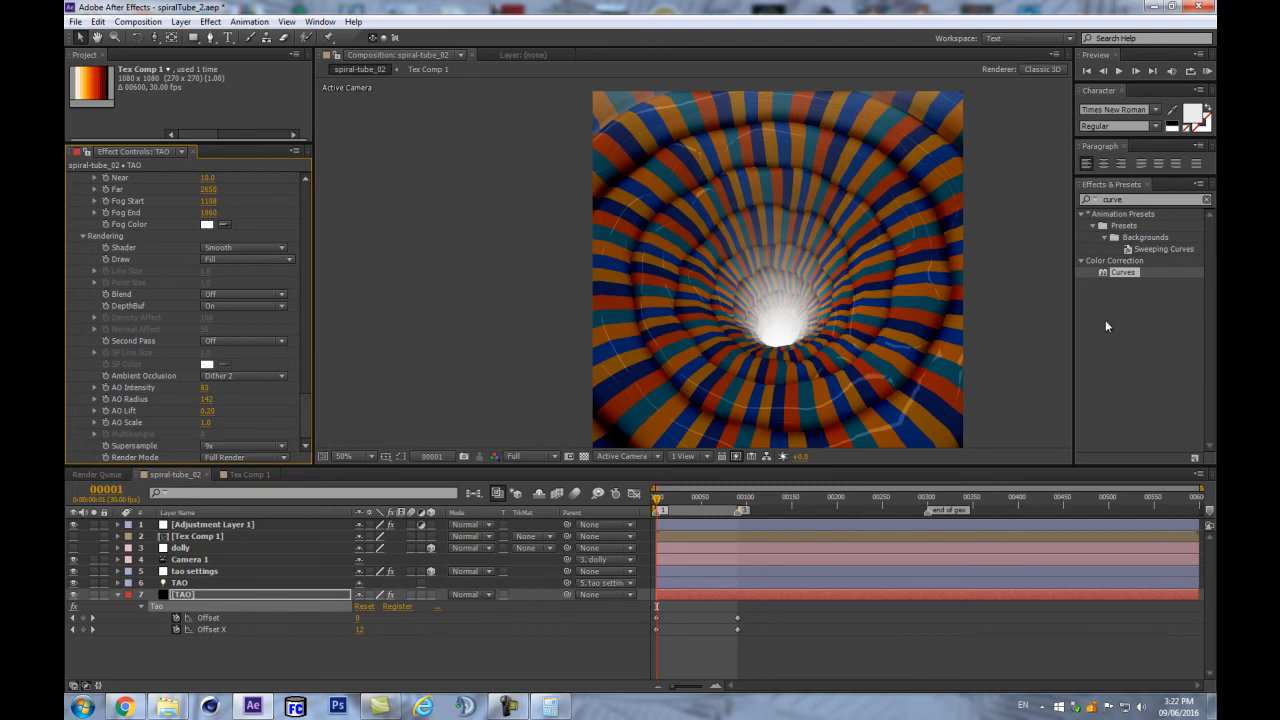
pyautogui.scroll(2, 832, 303)
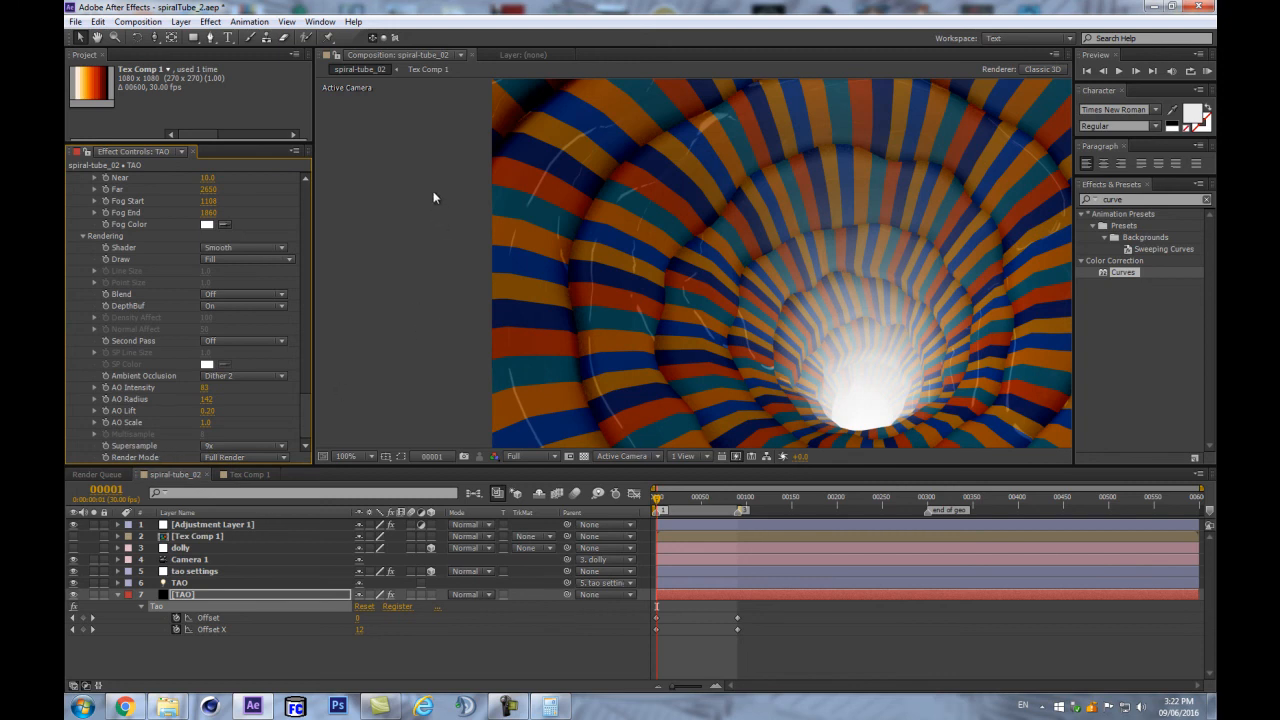
pyautogui.scroll(-2, 438, 180)
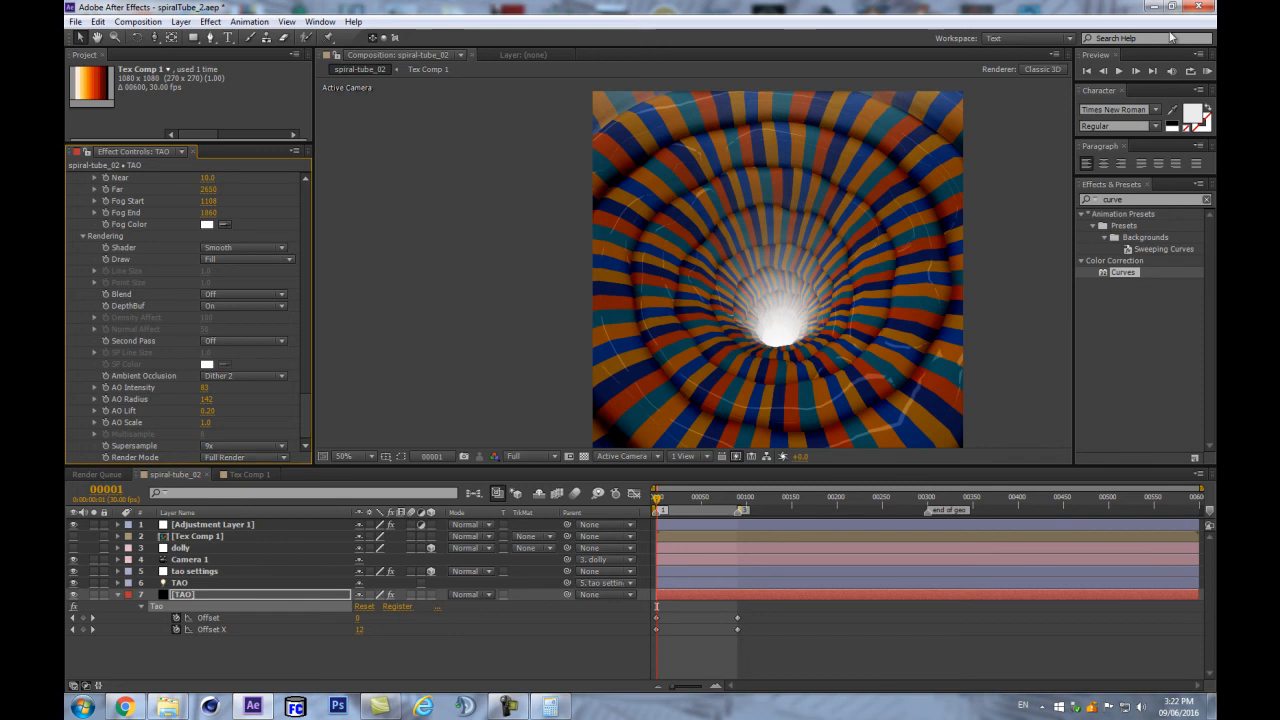
# - Try moving the camera into the tunnel, then undo the camera move
pyautogui.press('c')
pyautogui.moveTo(759, 284); pyautogui.dragTo(758, 284)
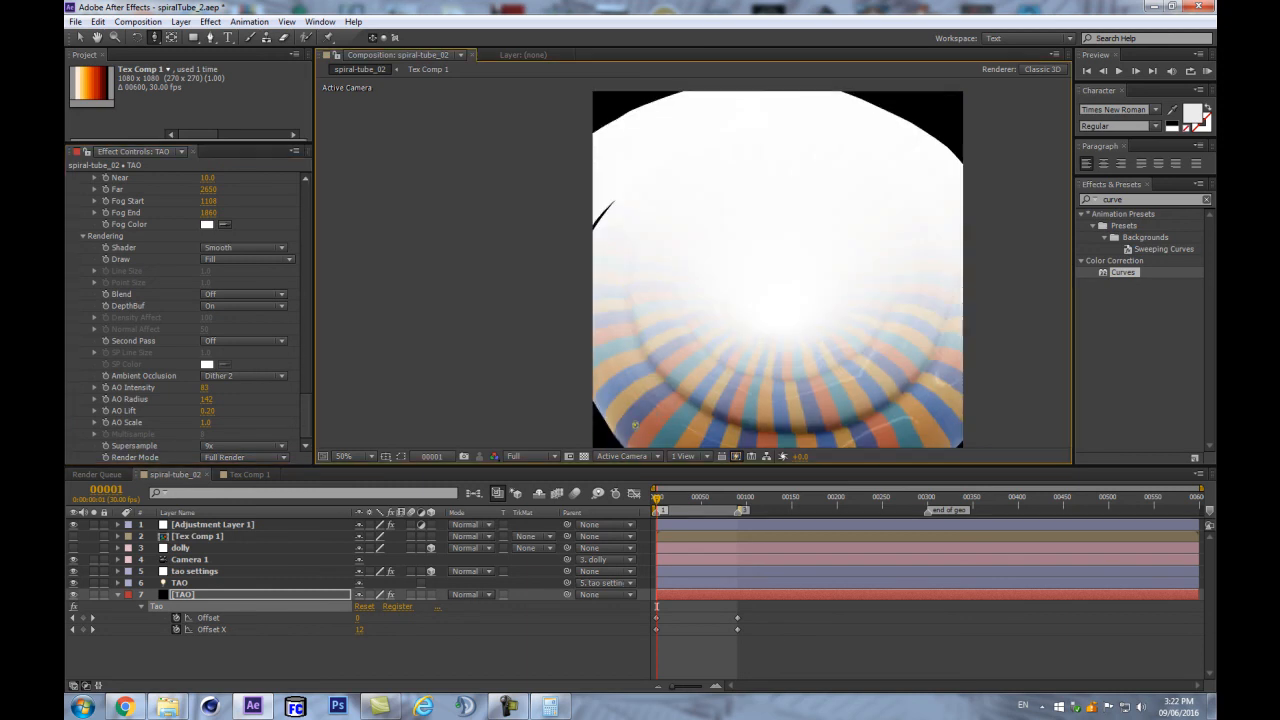
pyautogui.hotkey('ctrl', 'z')
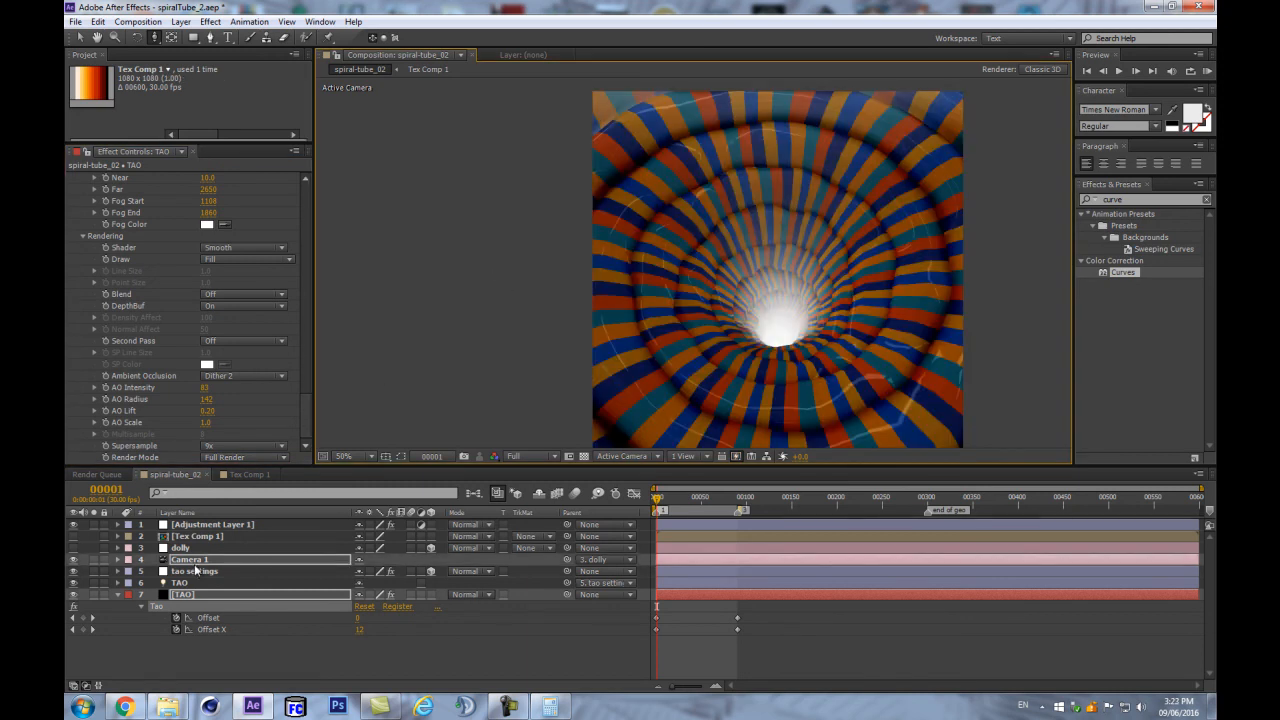
# - Check Adjustment Layer 1's Curves, then bring up the TAO layer's Tao effect settings
pyautogui.click(190, 527)
pyautogui.click(182, 654)
pyautogui.click(183, 595)
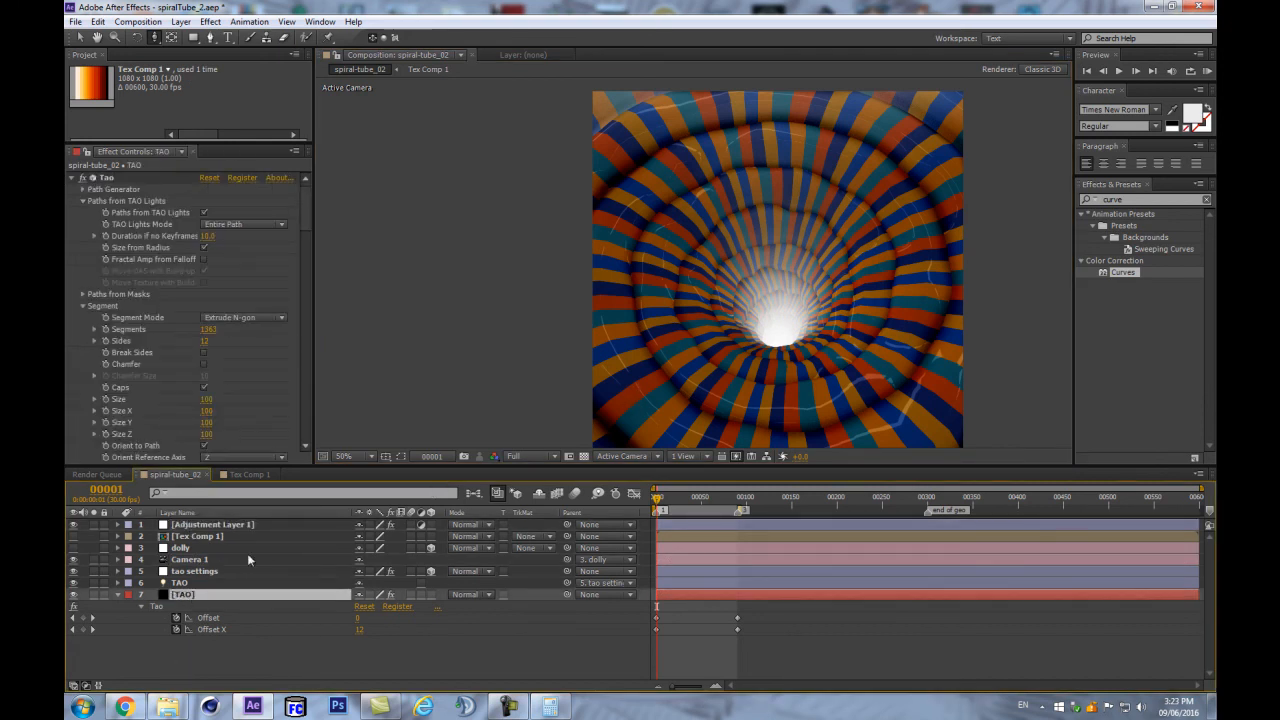
pyautogui.click(230, 525)
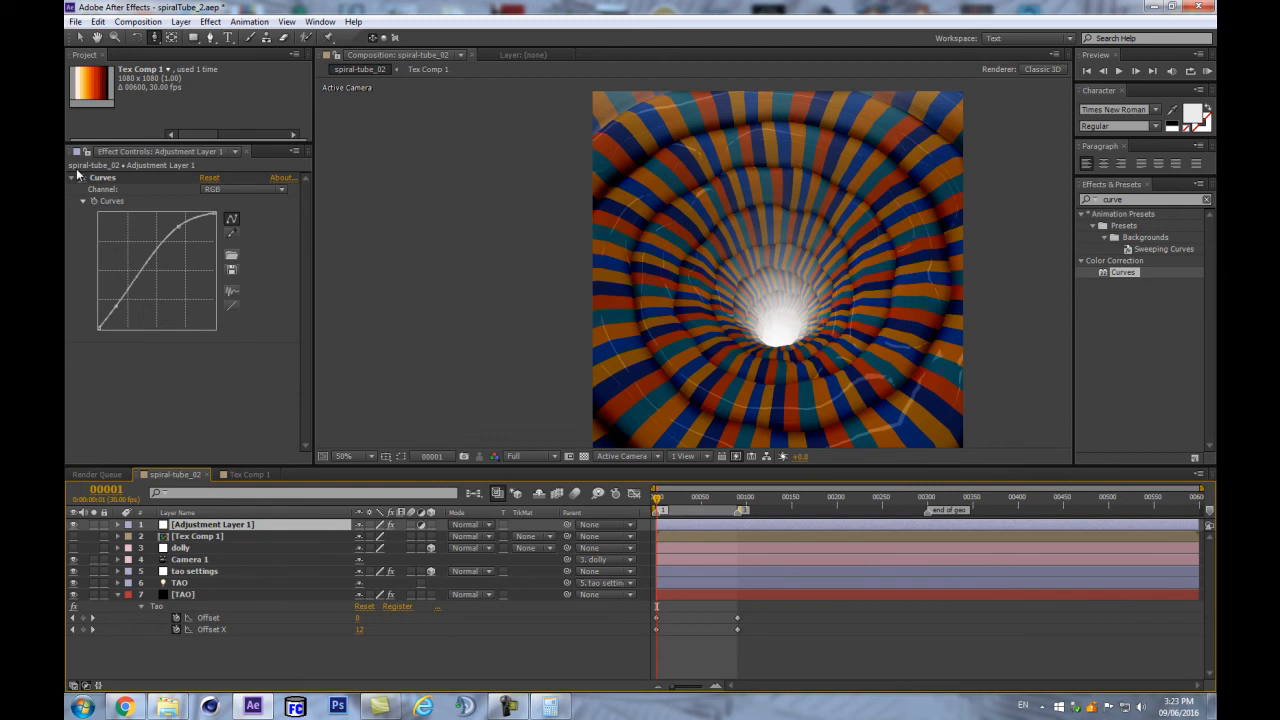
pyautogui.click(184, 595)
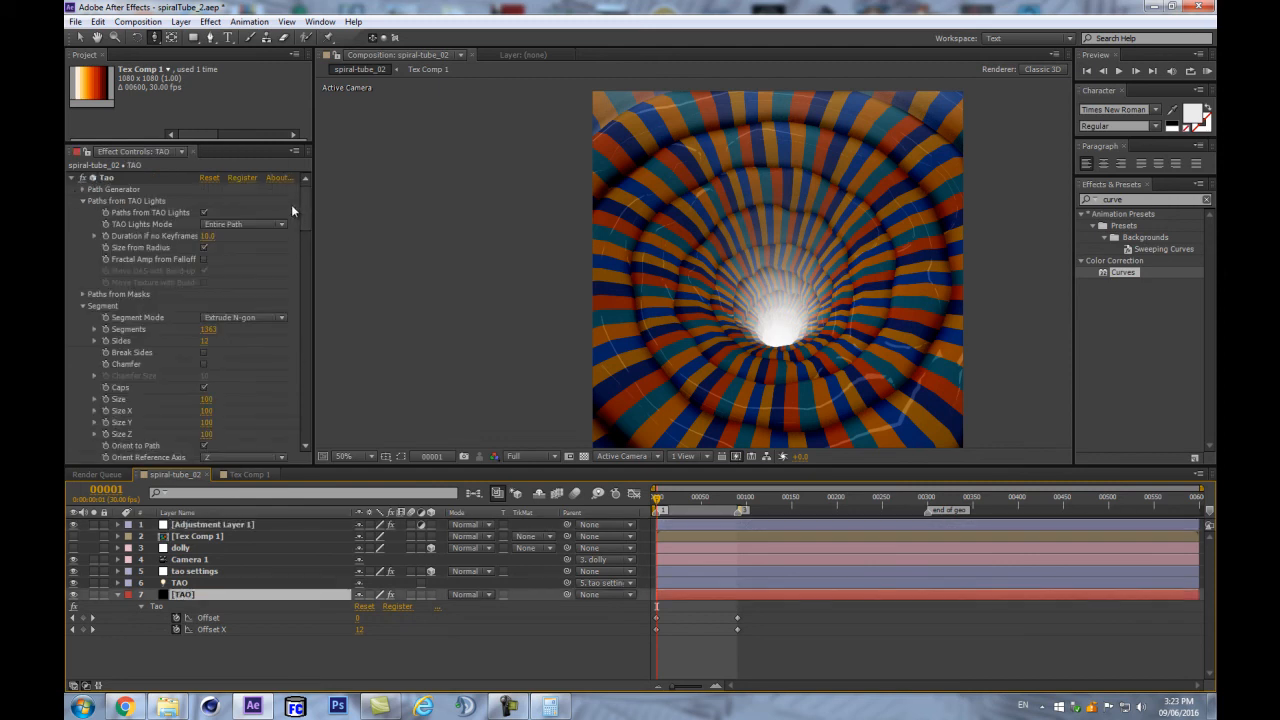
pyautogui.moveTo(312, 257); pyautogui.dragTo(294, 467)
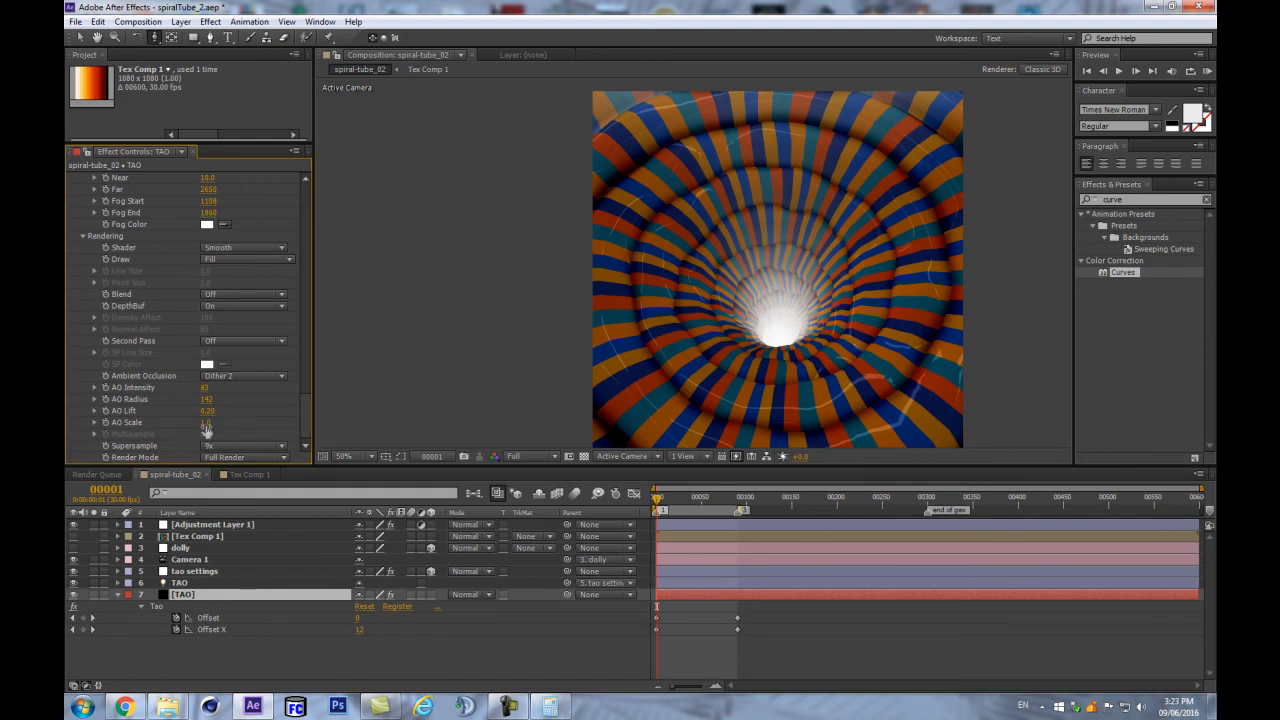
# - Set the Tao AO Scale to 1.3 and enable Include TAO LUMI Lights
pyautogui.click(206, 425)
pyautogui.press('Return')
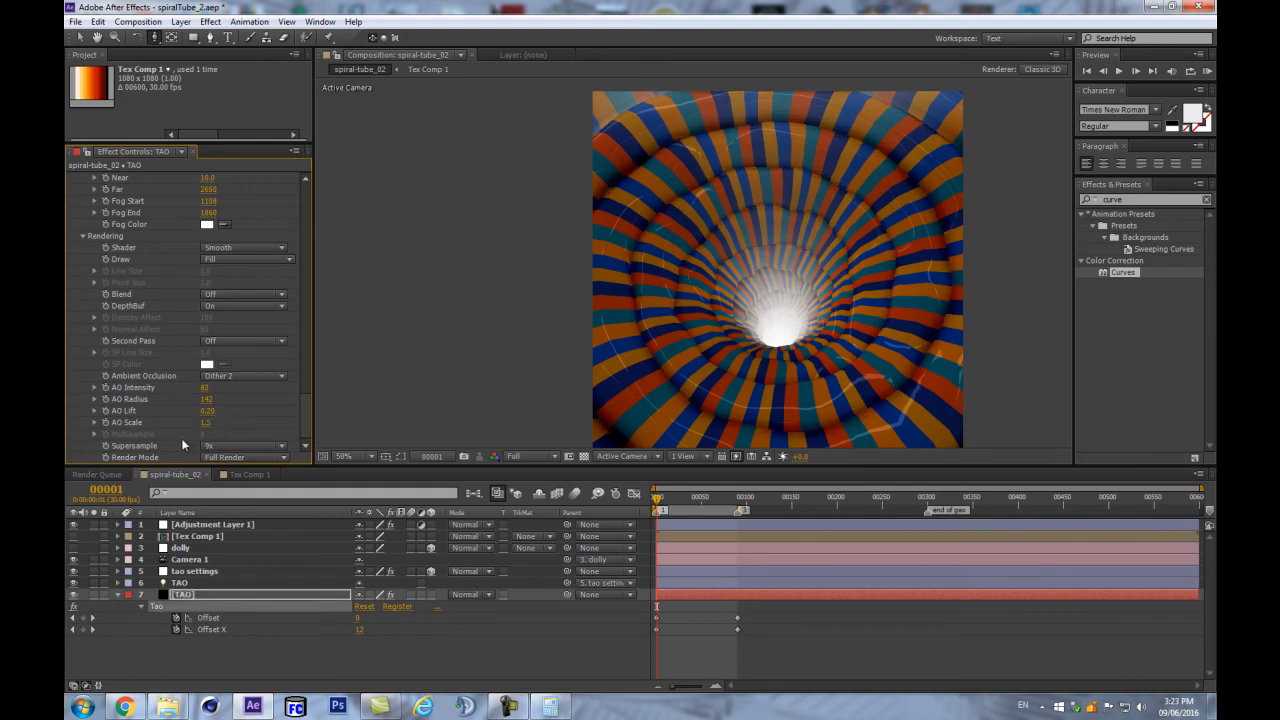
pyautogui.click(206, 423)
pyautogui.write('1.5')
pyautogui.press('Return')
pyautogui.scroll(10, 232, 385)
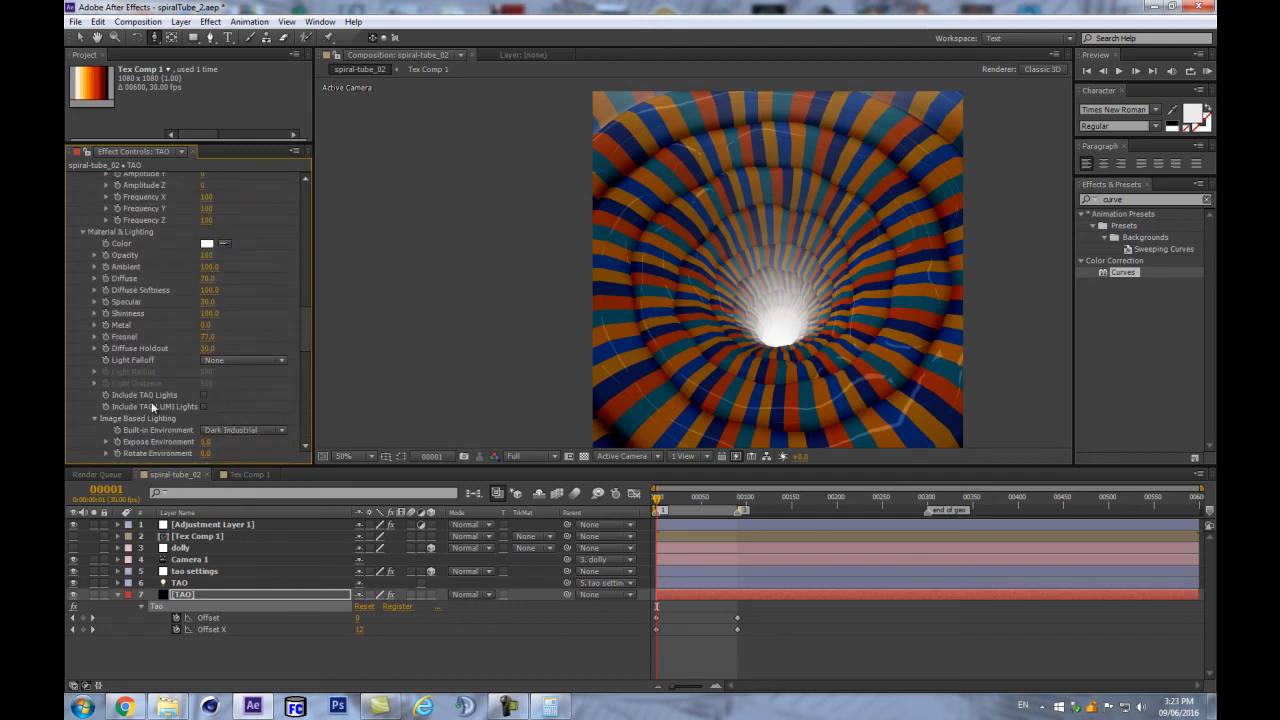
pyautogui.click(204, 407)
# - Create a new point light named TAO LUMI
pyautogui.hotkey('ctrl', 'alt', 'shift', 'l')
pyautogui.click(958, 353)
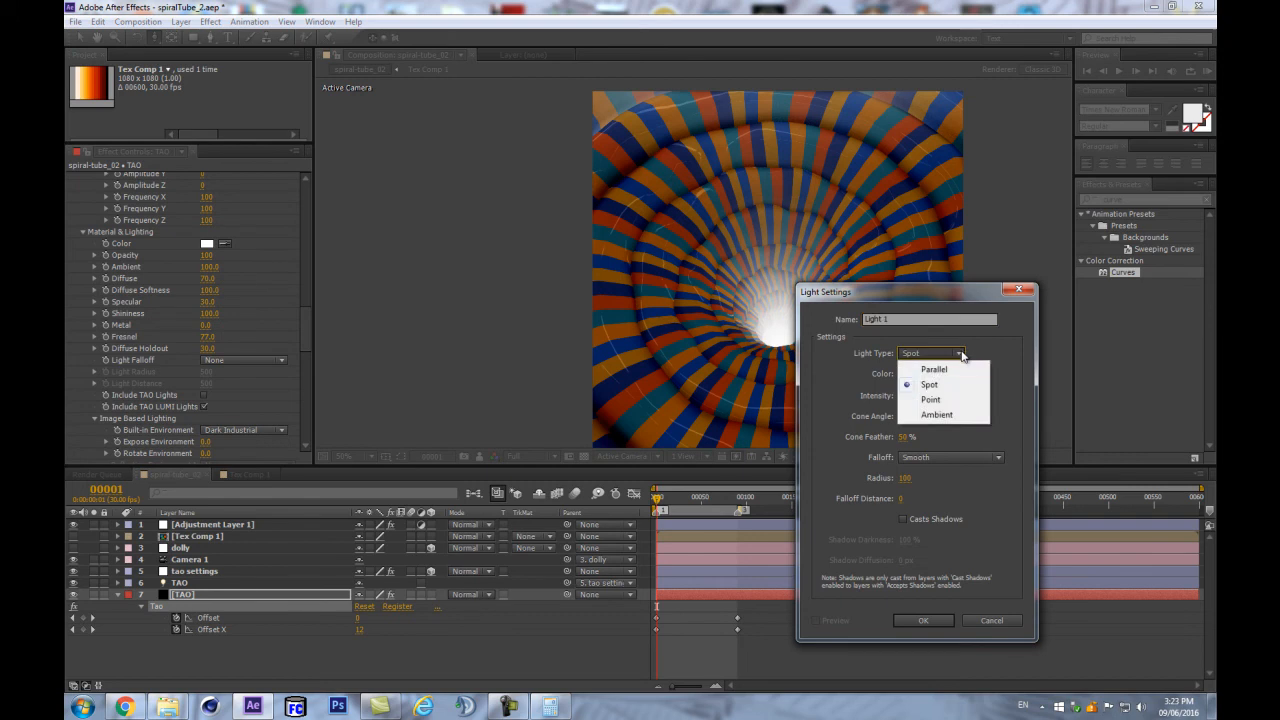
pyautogui.click(931, 399)
pyautogui.click(919, 320)
pyautogui.write('TAO LUMI')
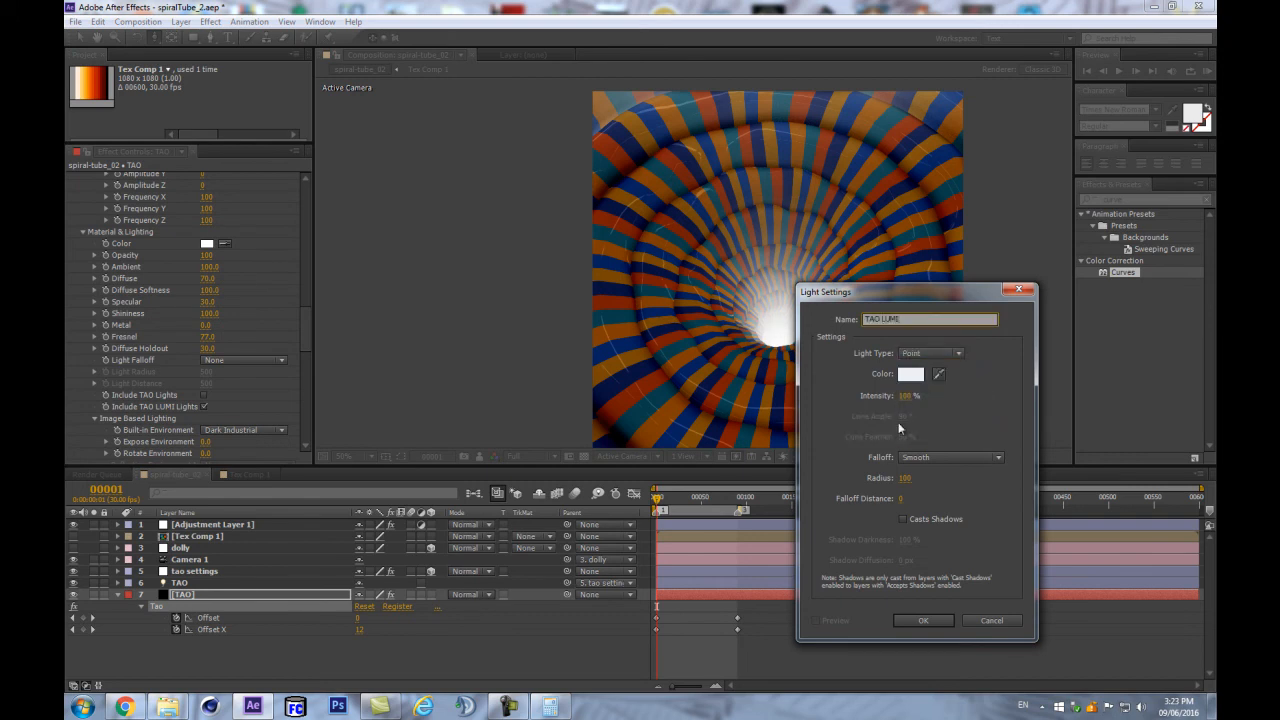
pyautogui.click(911, 620)
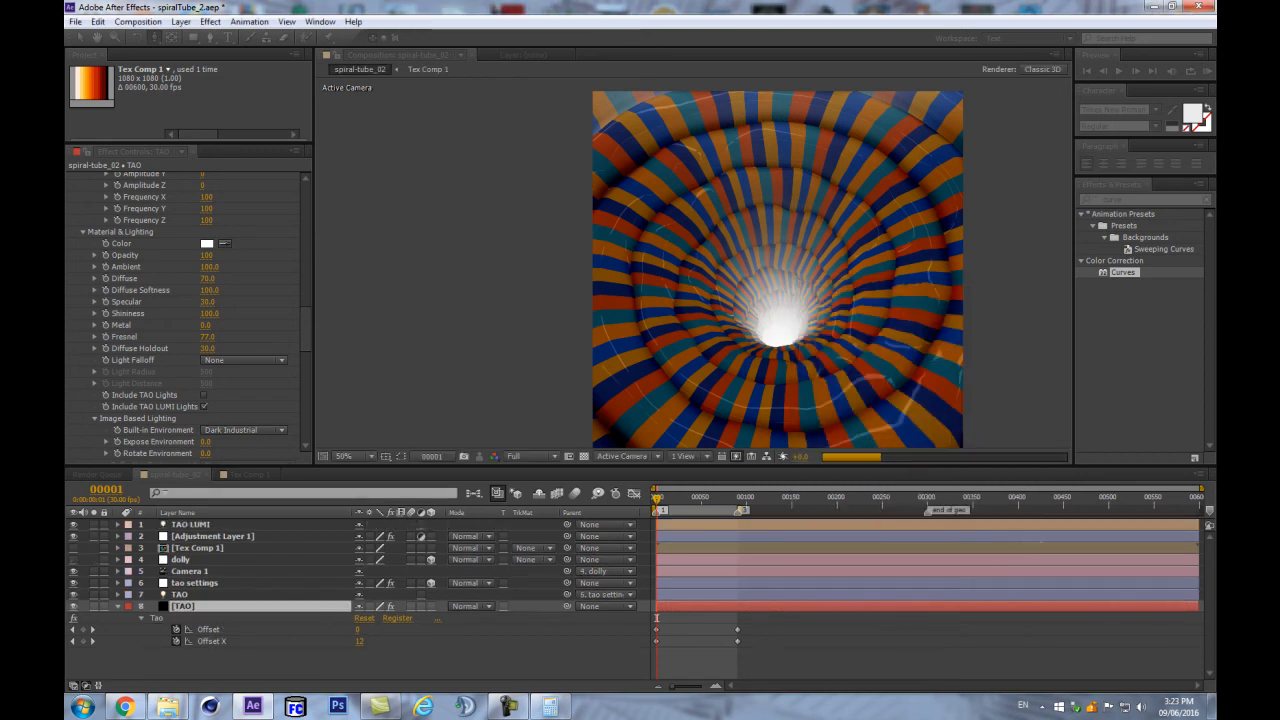
pyautogui.press('Return')
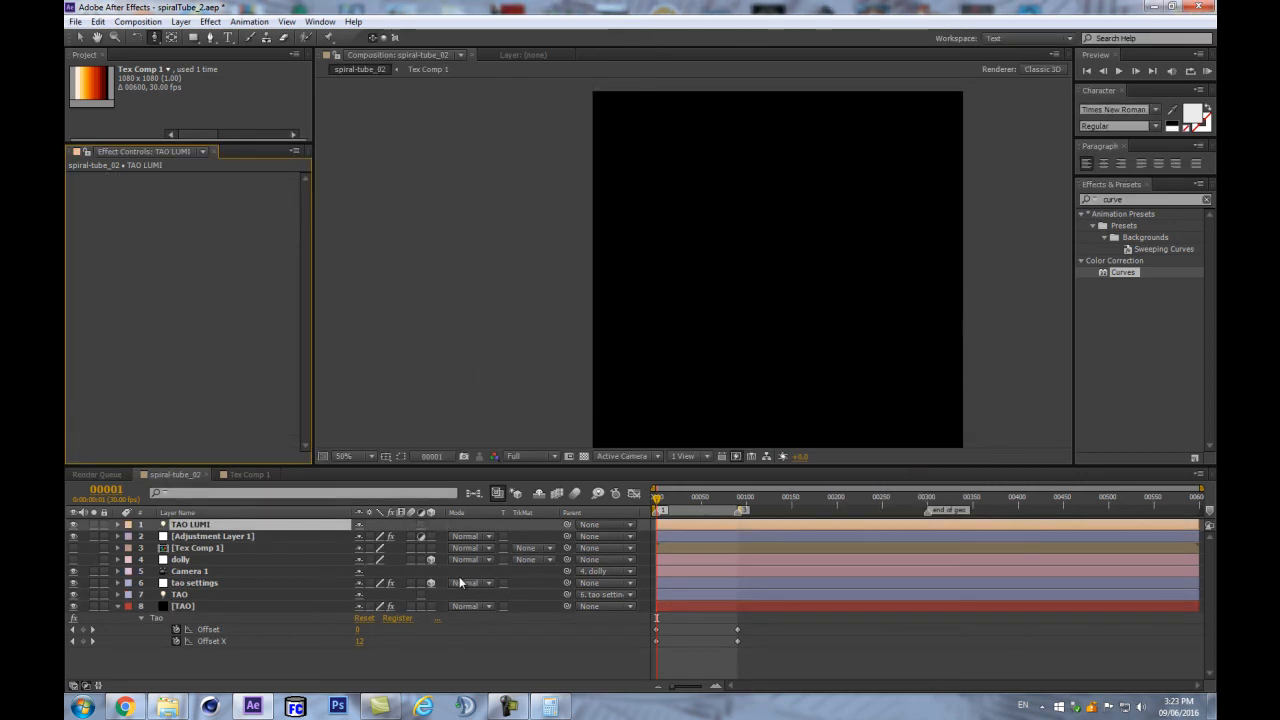
# - Reduce the TAO LUMI light's Radius from 100 to 47
pyautogui.press('pagedown')
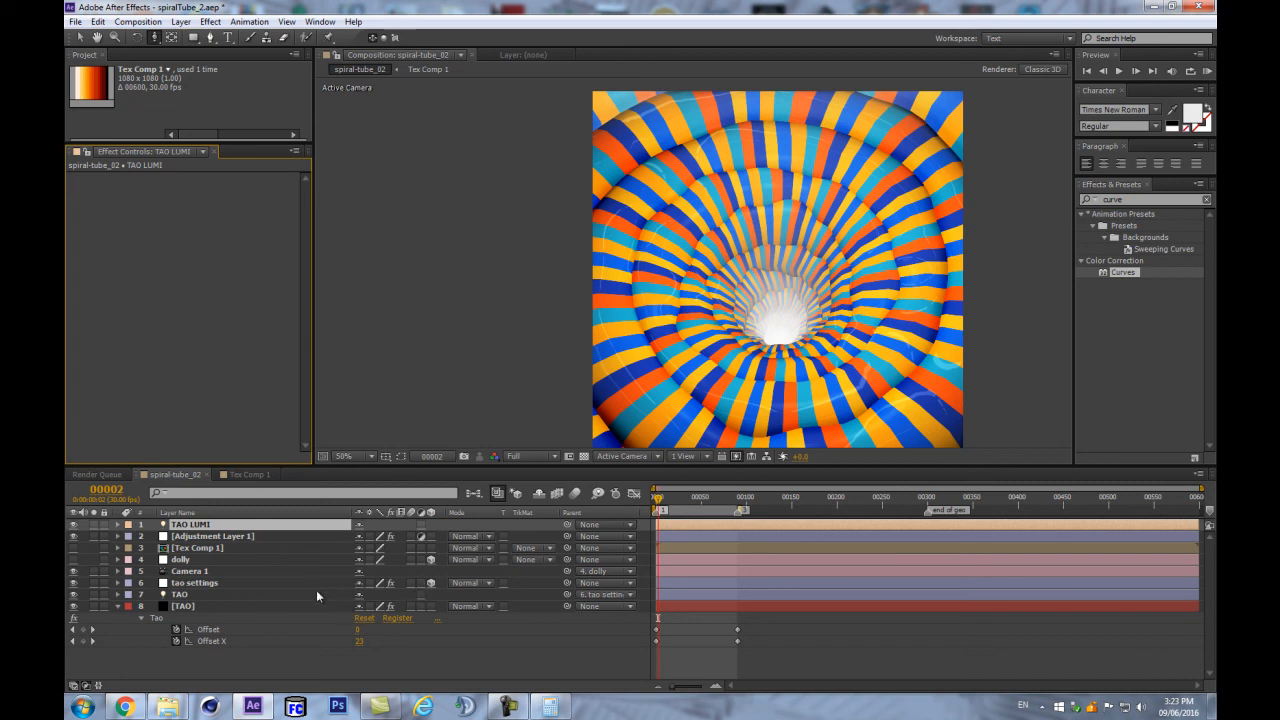
pyautogui.press('a')
pyautogui.press('a')
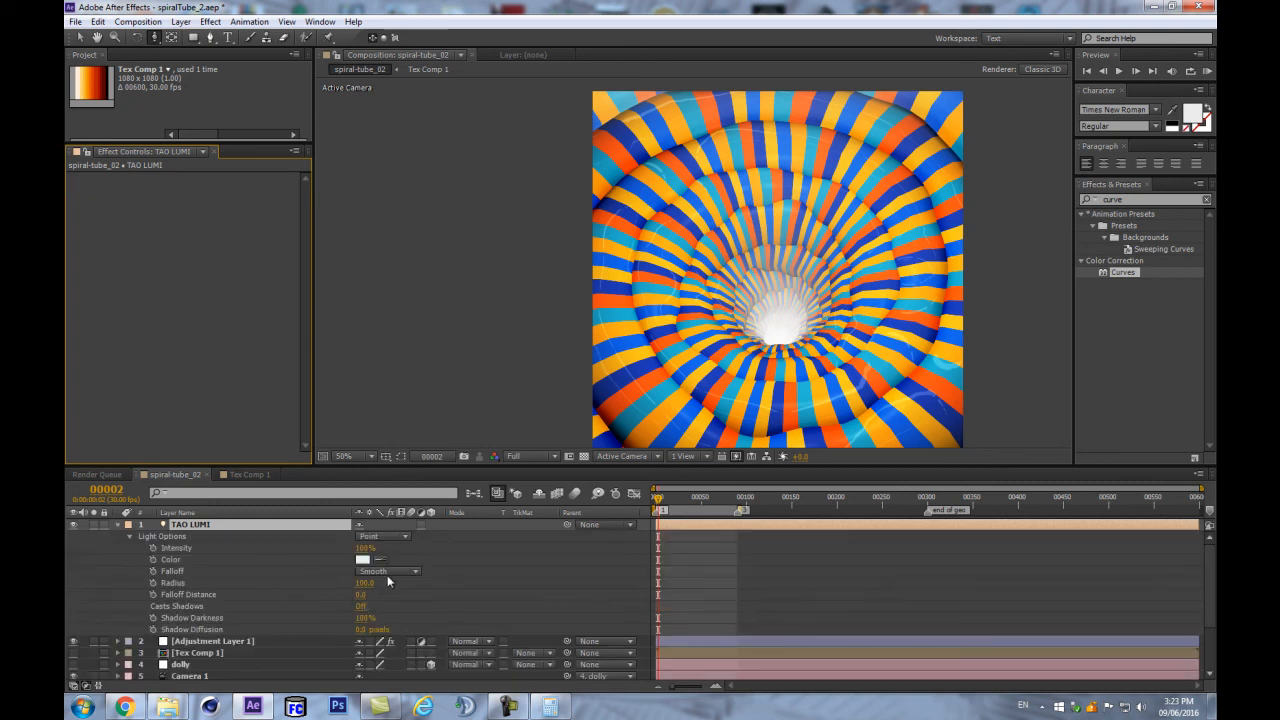
pyautogui.moveTo(367, 585); pyautogui.dragTo(335, 587)
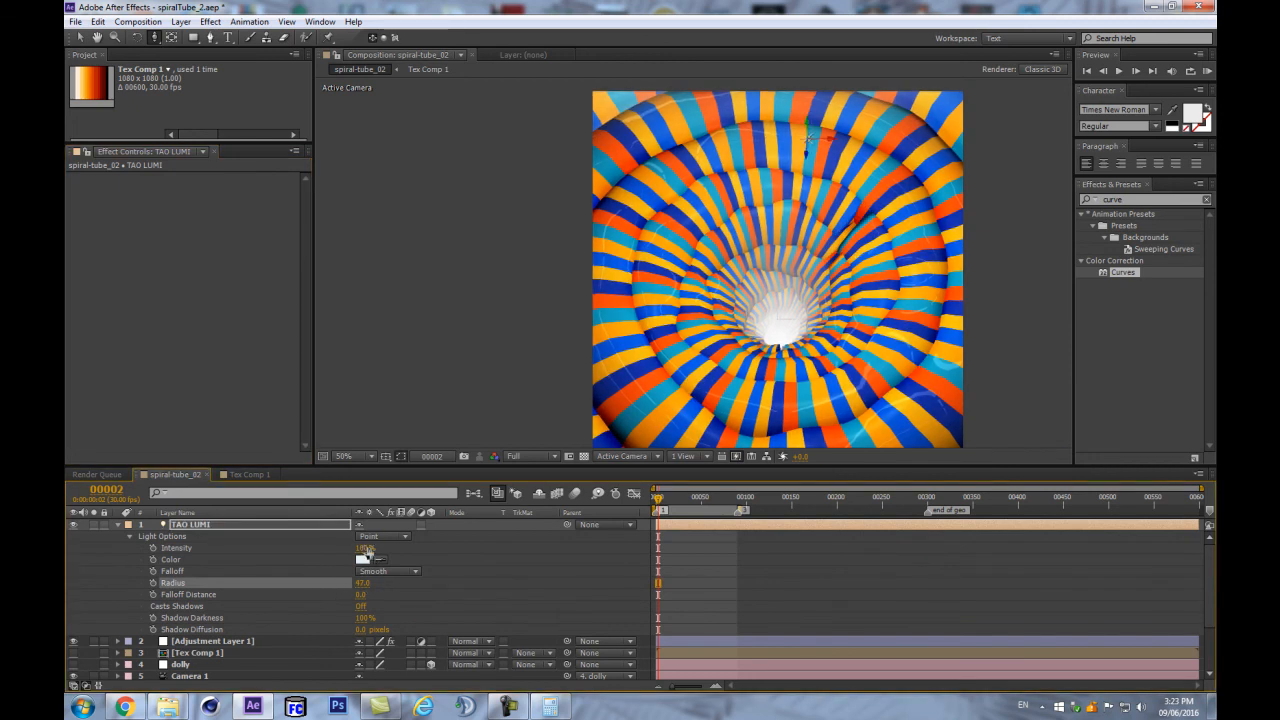
# - Set the TAO LUMI light's Z to 0 and drag it to position 541, 495, 0
pyautogui.press('u')
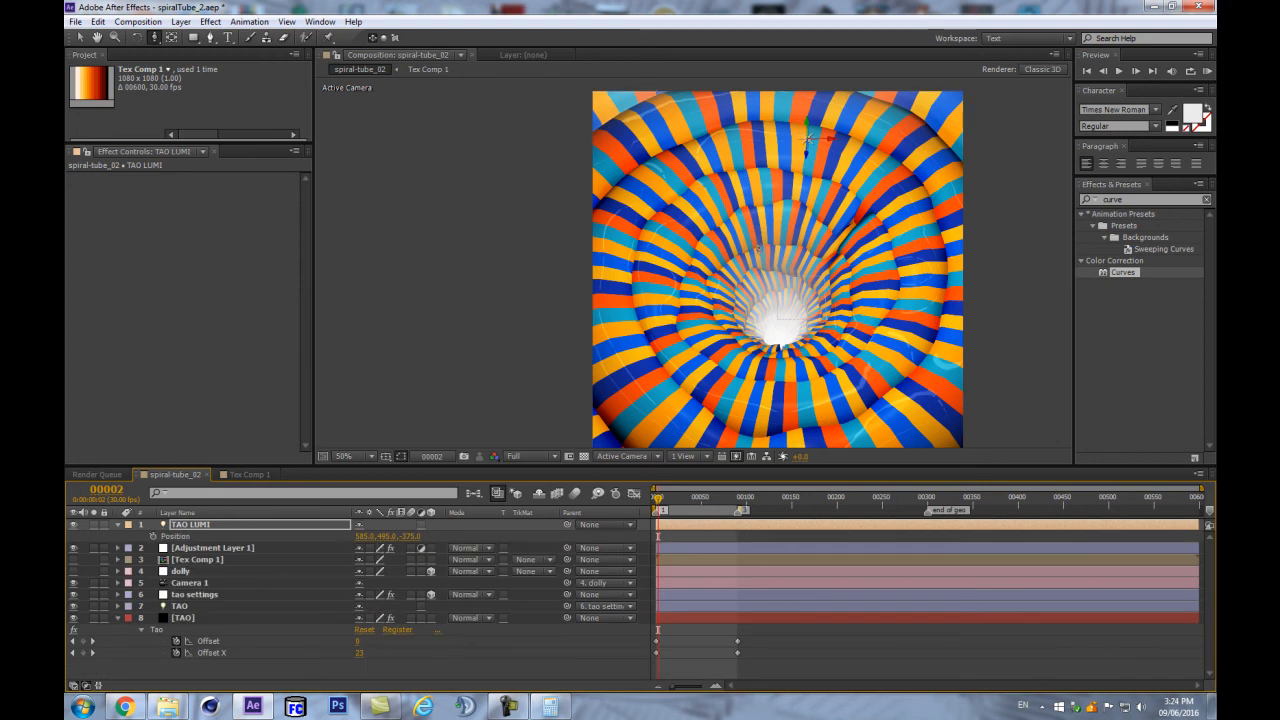
pyautogui.click(410, 537)
pyautogui.write('0')
pyautogui.press('Return')
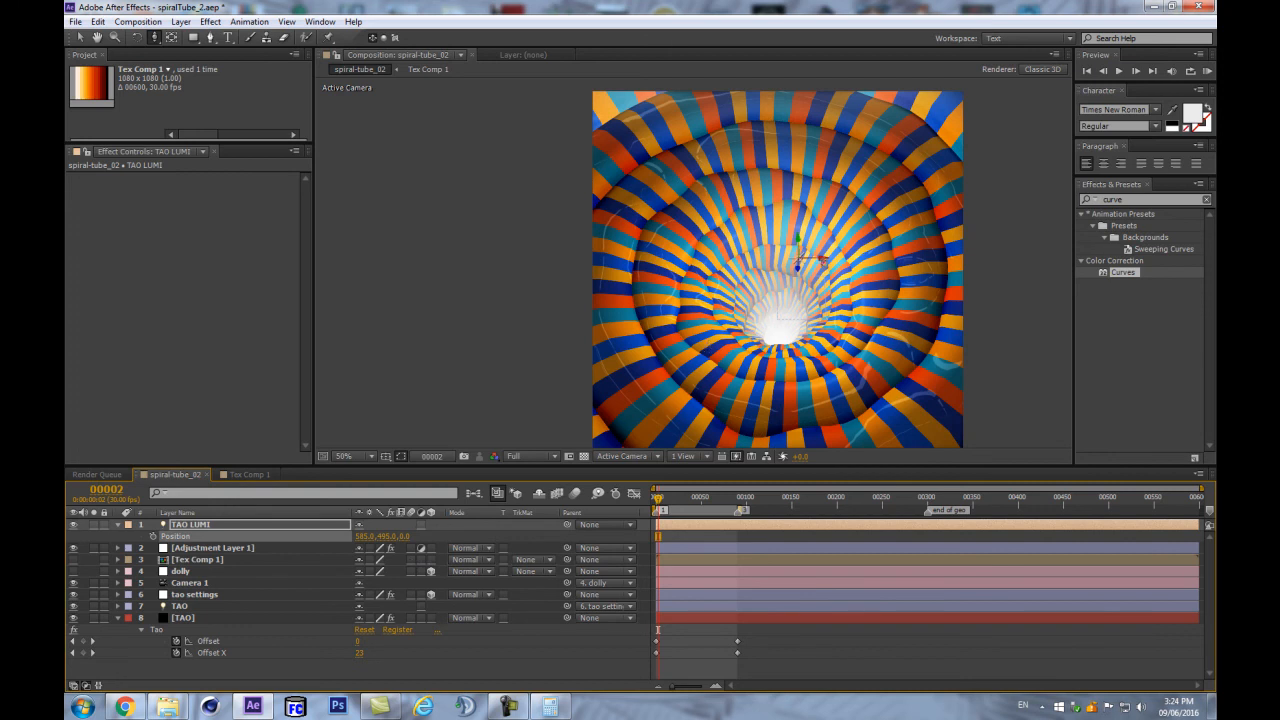
pyautogui.moveTo(799, 263)
pyautogui.mouseDown()
pyautogui.moveTo(810, 266)
pyautogui.moveTo(783, 265)
pyautogui.mouseUp()
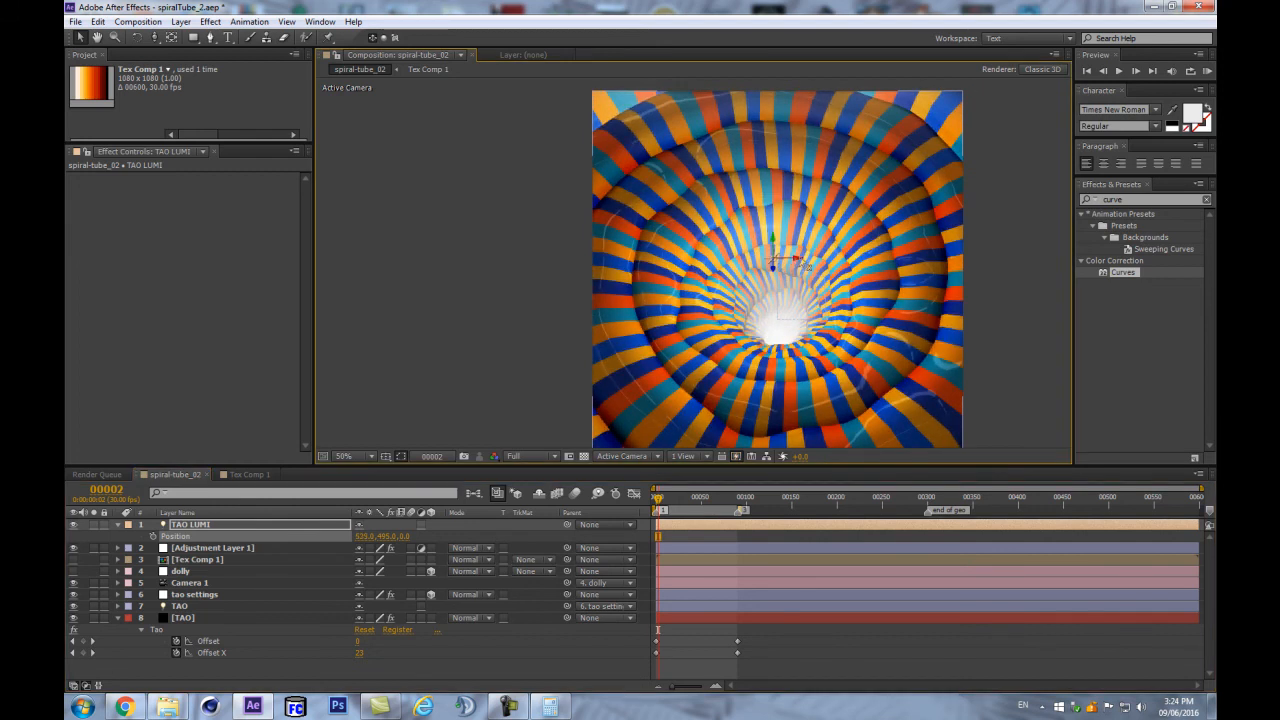
pyautogui.moveTo(806, 264); pyautogui.dragTo(802, 265)
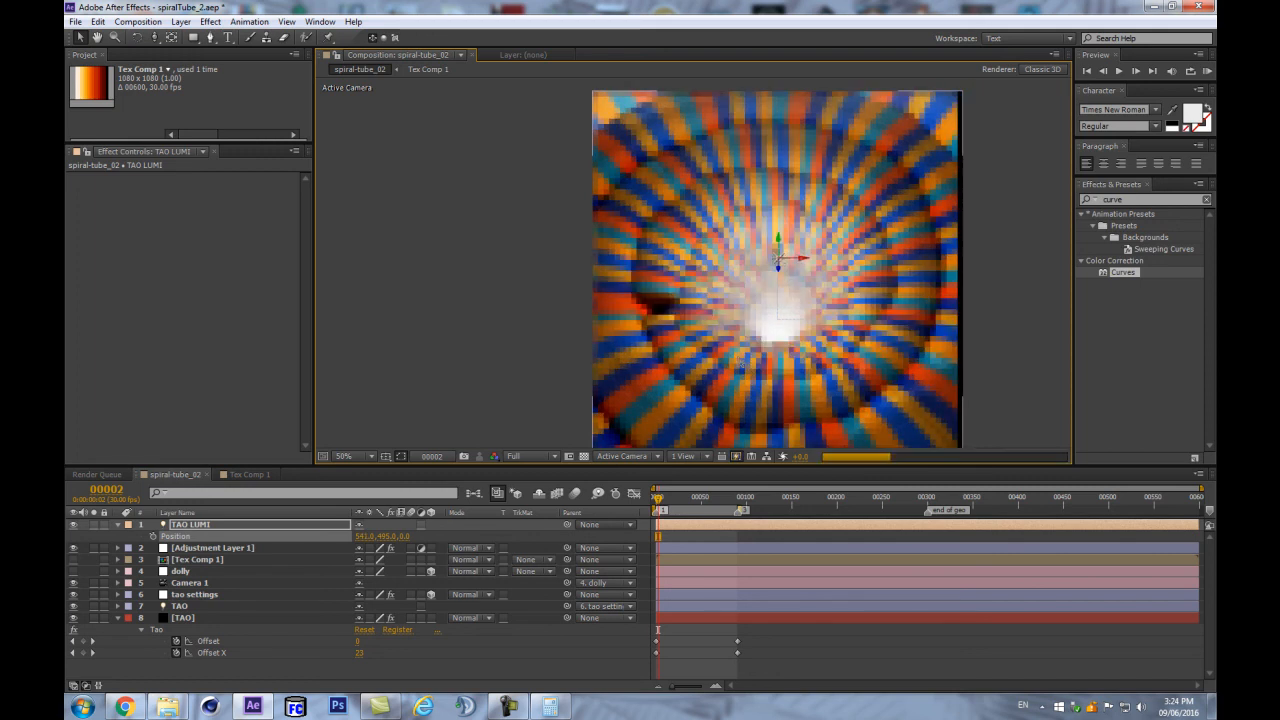
pyautogui.click(448, 648)
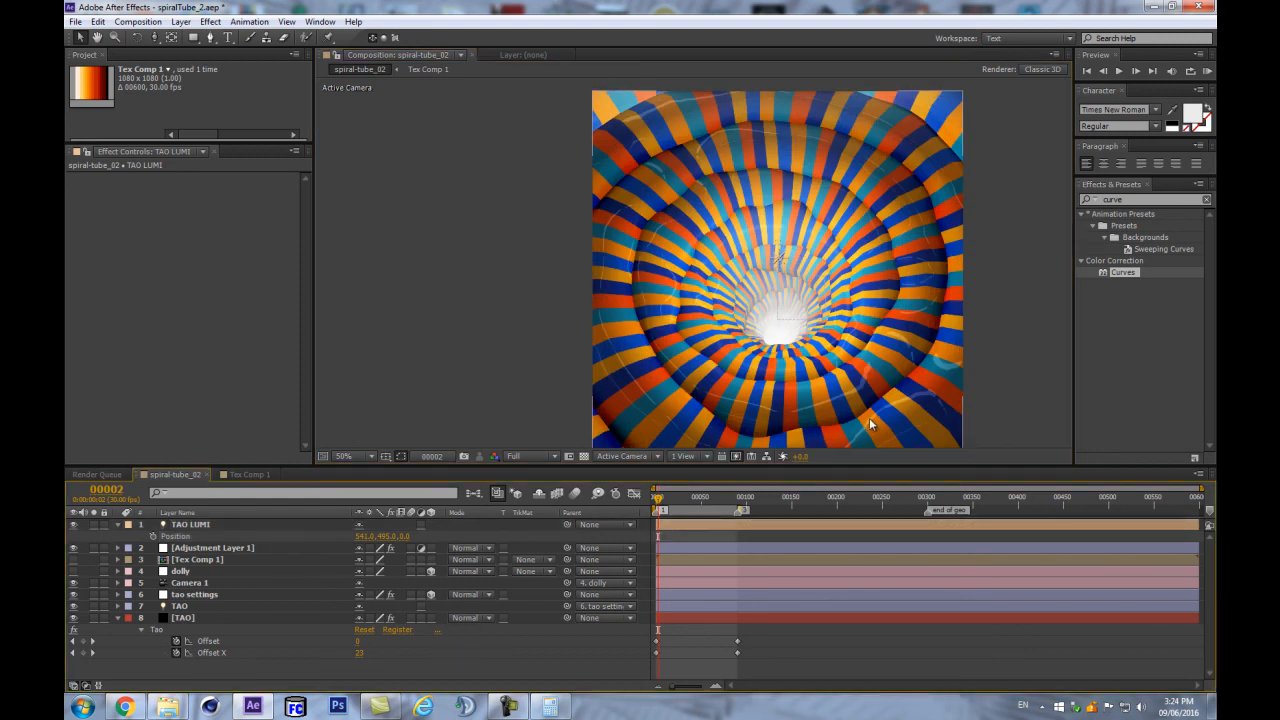
pyautogui.click(181, 526)
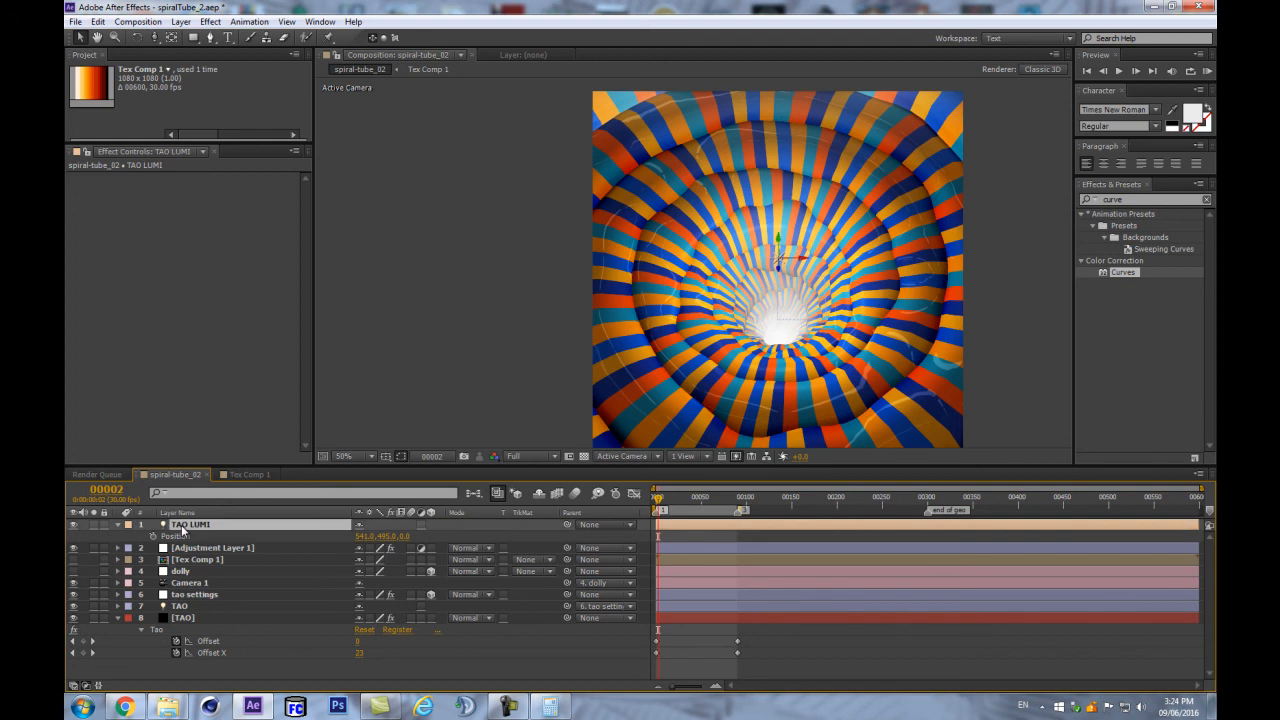
# - Colour the TAO LUMI light a bright teal, about RGB 58, 241, 192
pyautogui.press('a')
pyautogui.press('a')
pyautogui.click(364, 560)
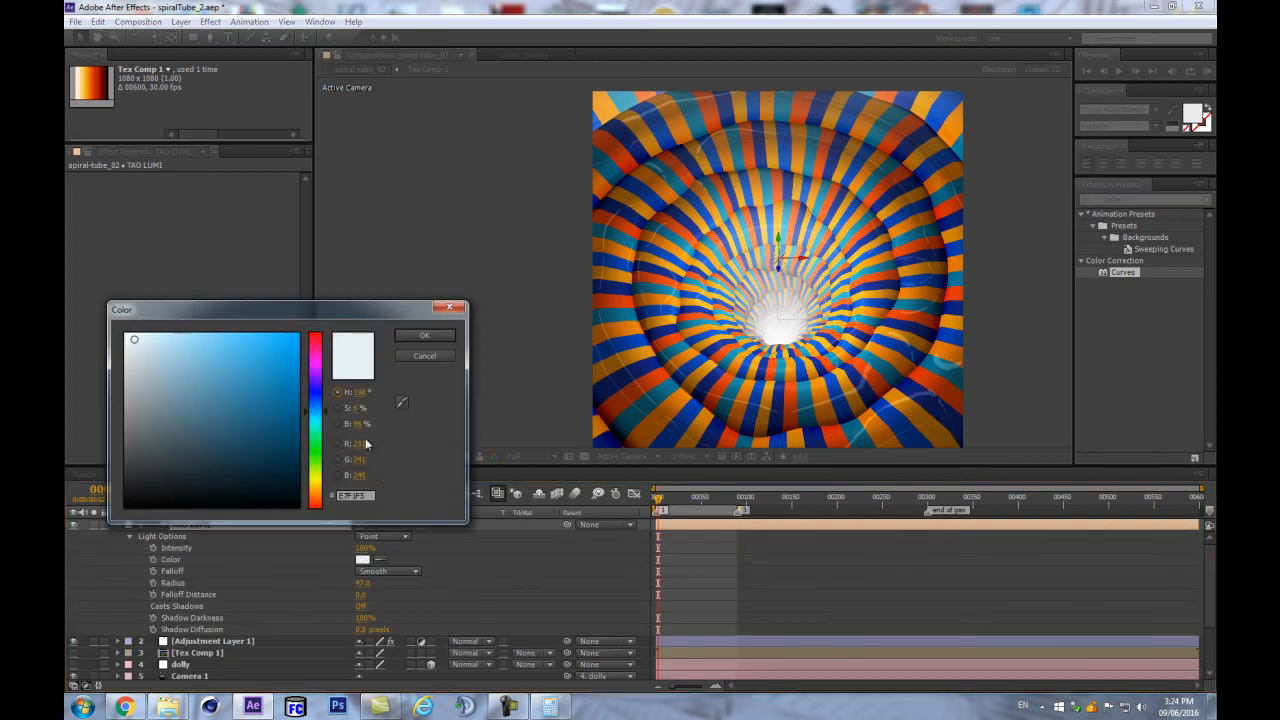
pyautogui.click(319, 432)
pyautogui.click(253, 355)
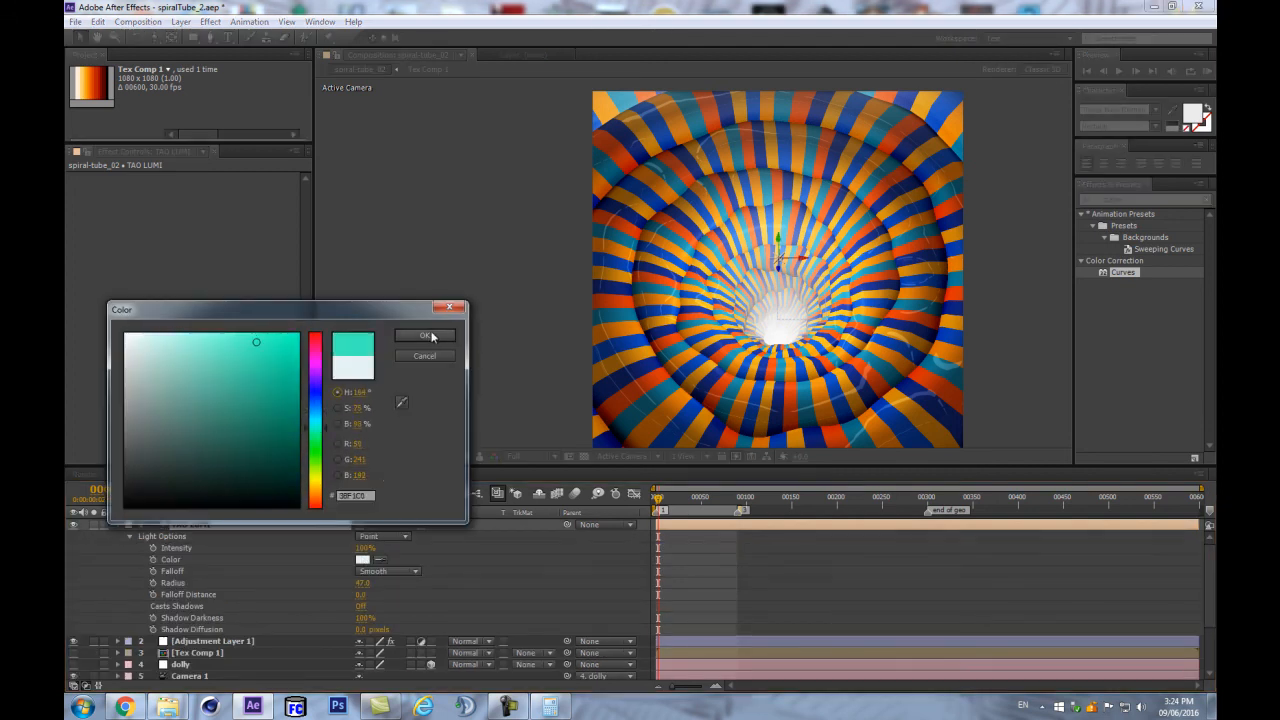
pyautogui.click(427, 336)
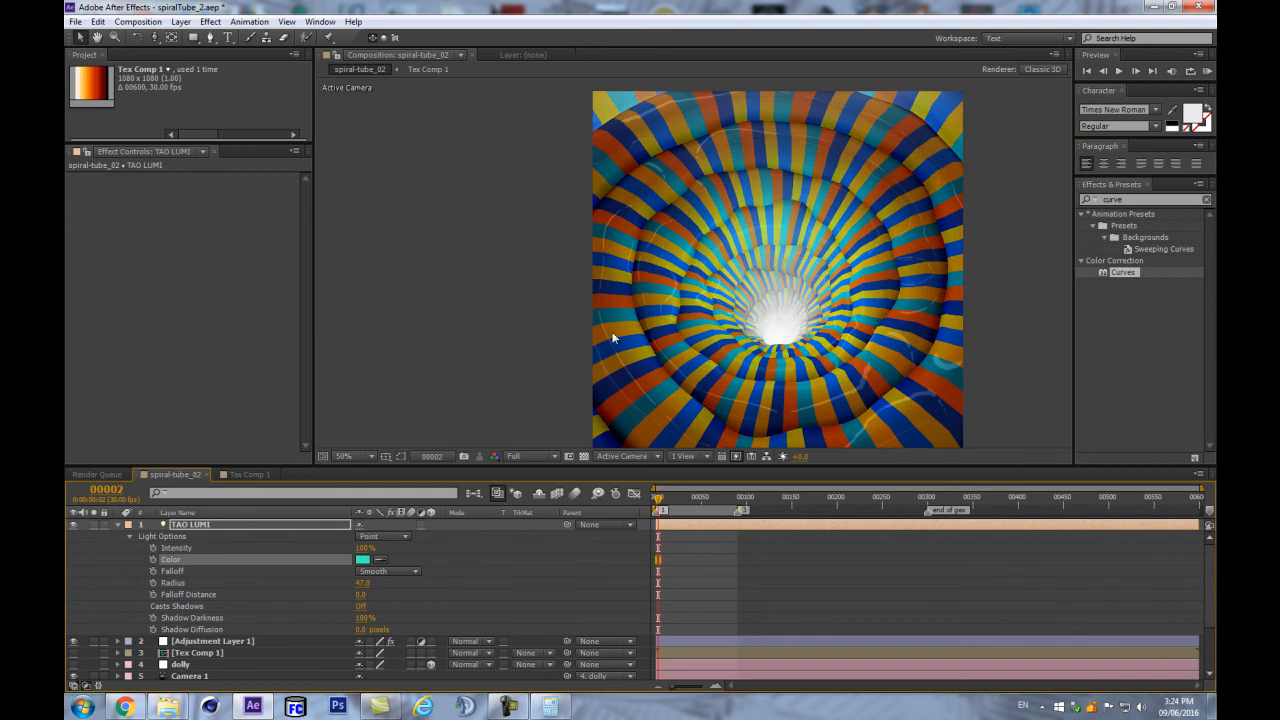
pyautogui.click(362, 559)
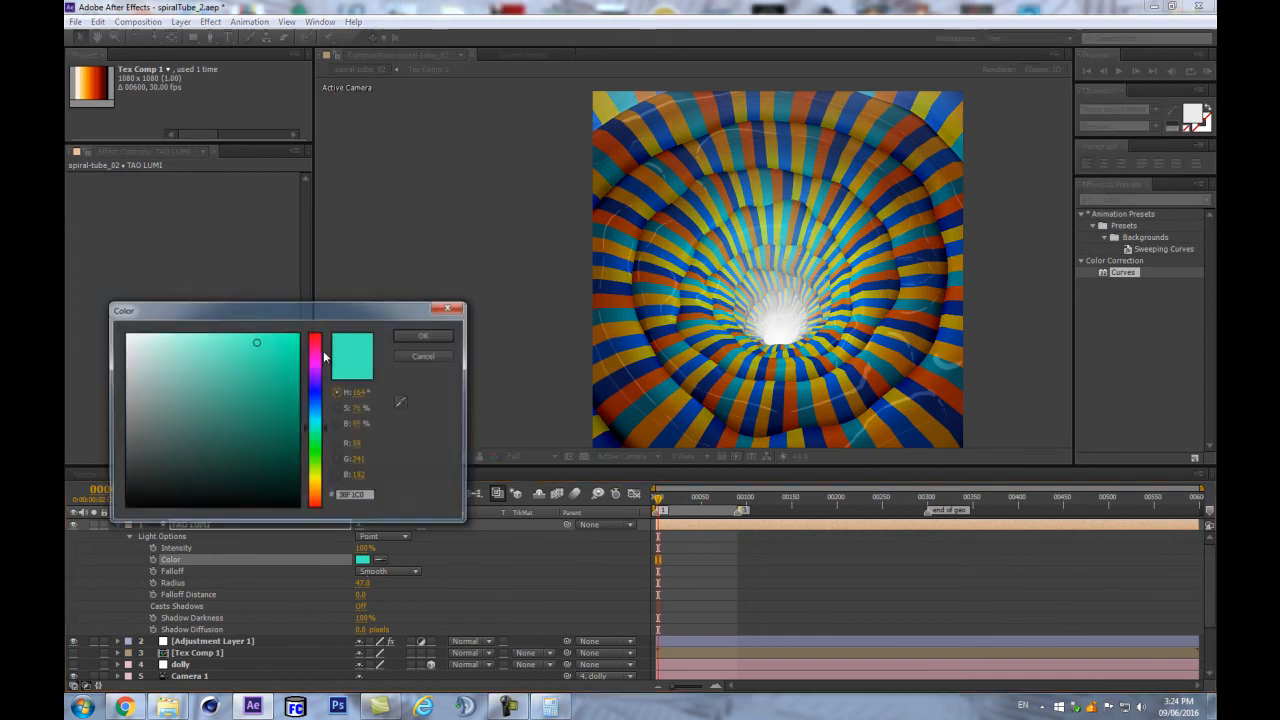
pyautogui.moveTo(241, 342); pyautogui.dragTo(193, 328)
pyautogui.click(421, 336)
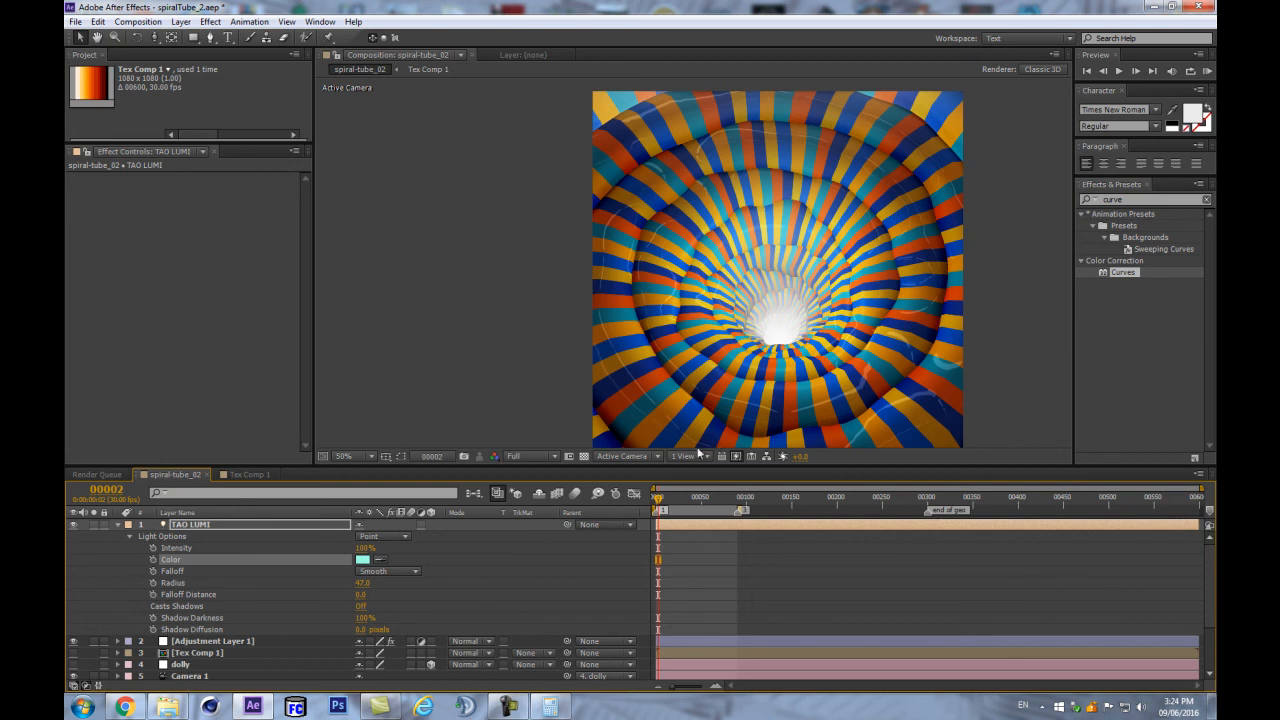
pyautogui.scroll(-1, 880, 322)
pyautogui.scroll(1, 880, 322)
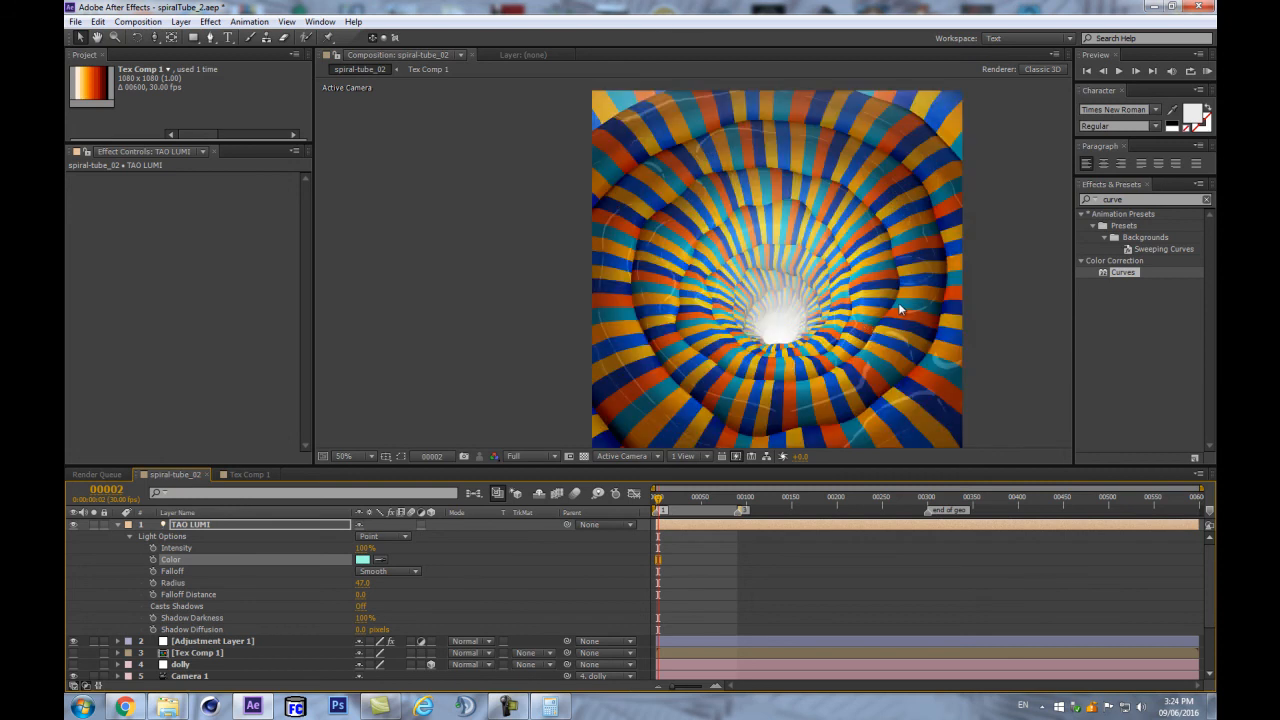
# - Collapse TAO LUMI's Light Options and the TAO layer's properties, then show its Tao settings
pyautogui.click(193, 523)
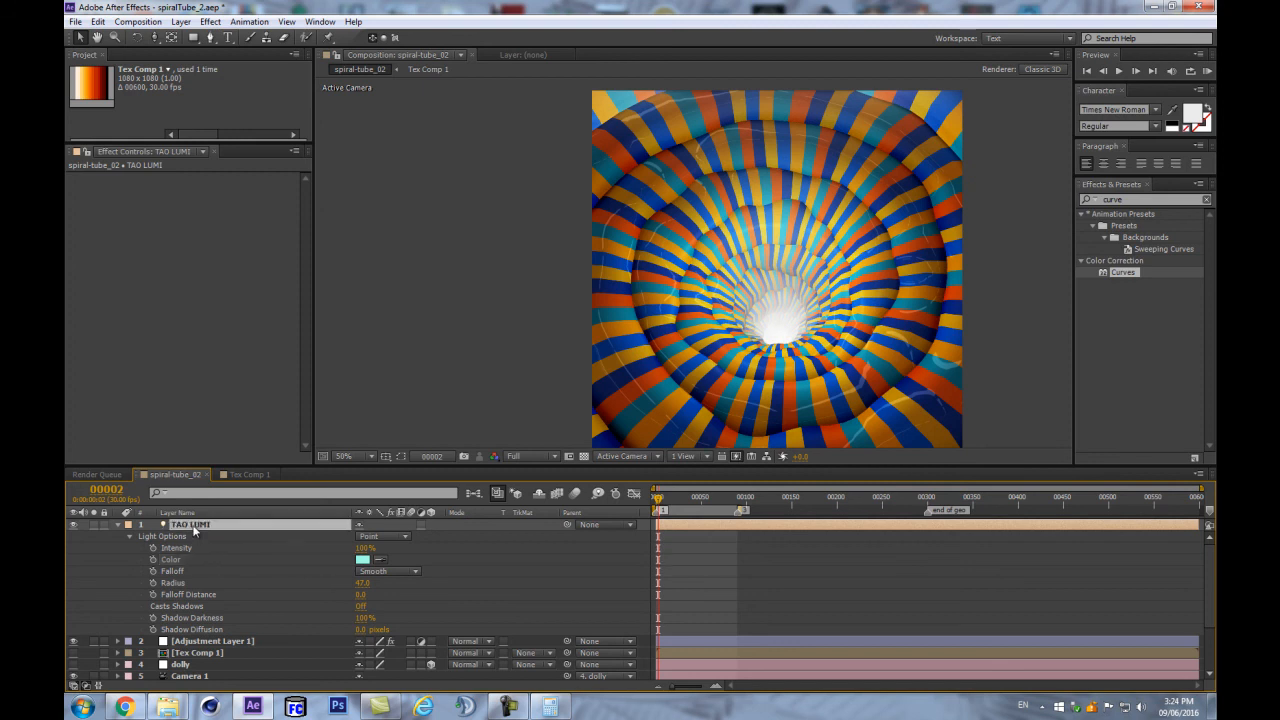
pyautogui.click(118, 525)
pyautogui.click(118, 606)
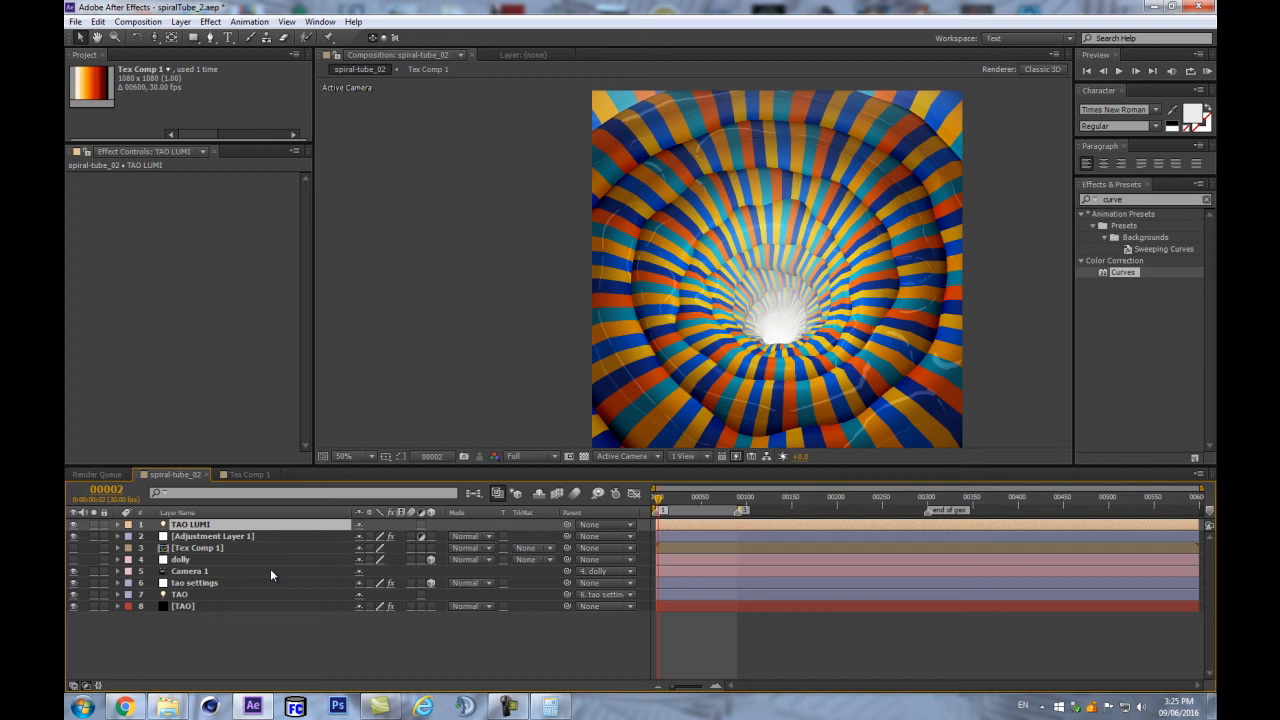
pyautogui.click(237, 634)
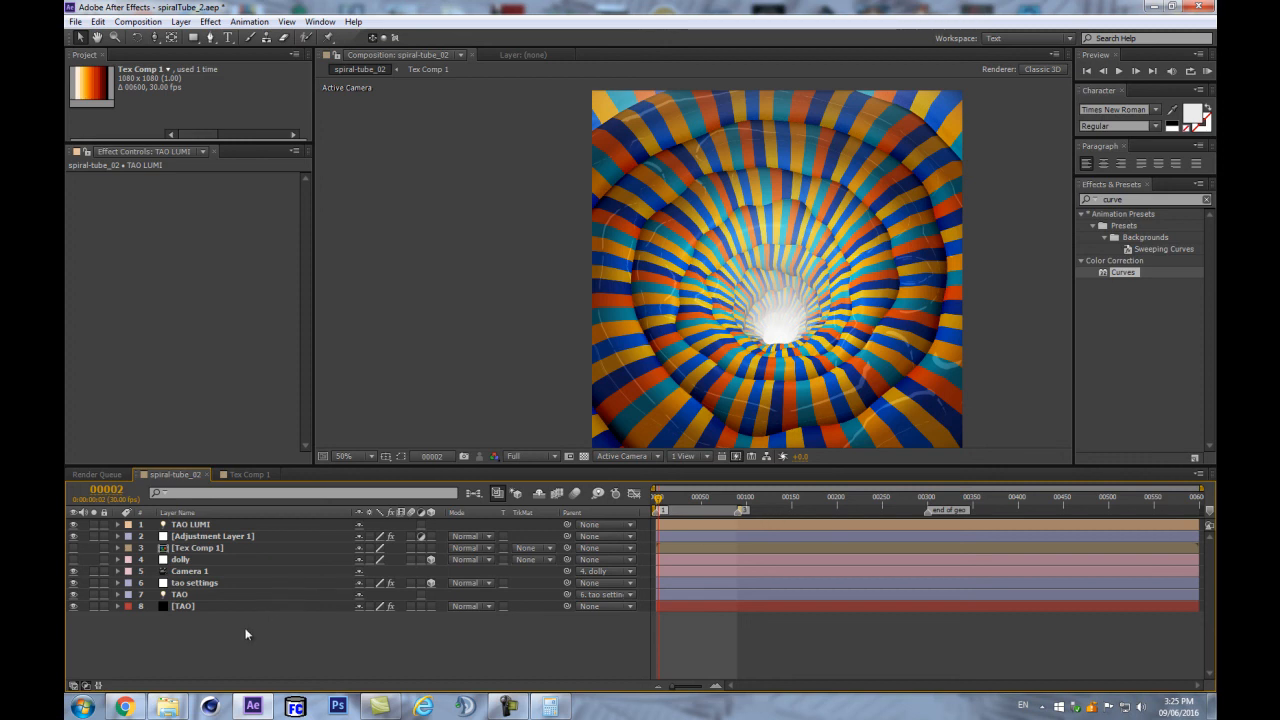
pyautogui.click(186, 605)
pyautogui.click(199, 631)
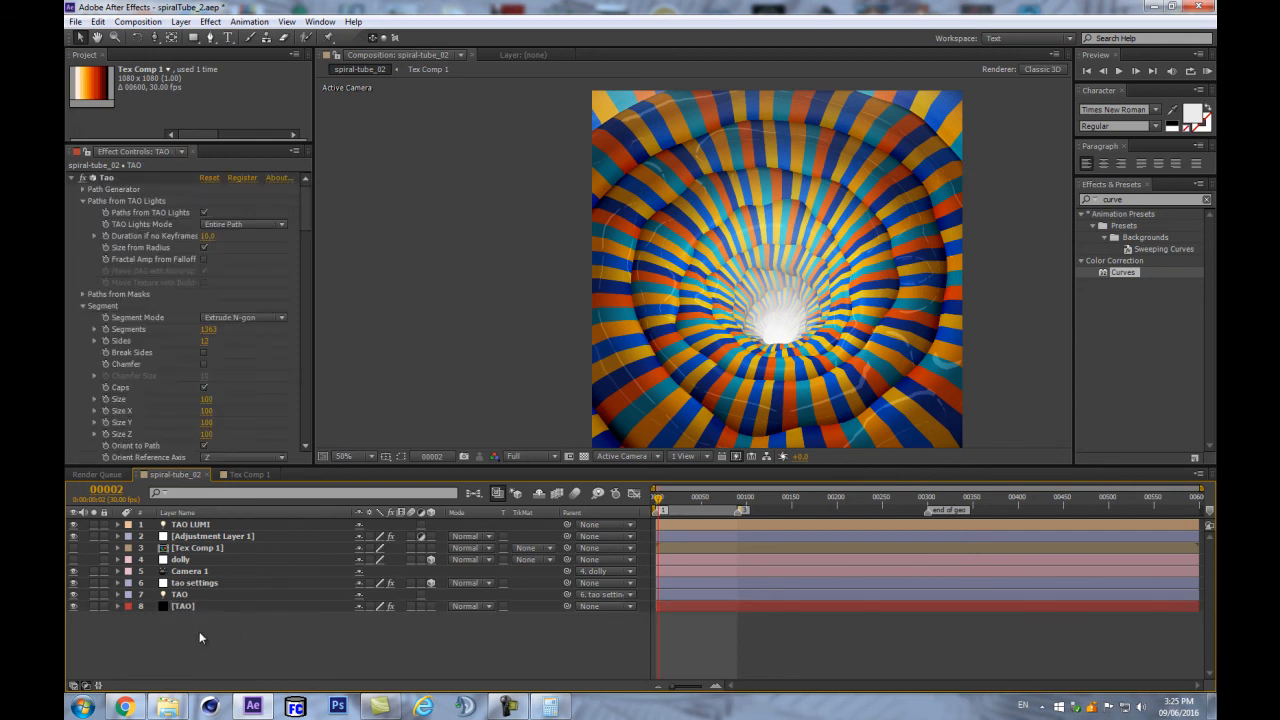